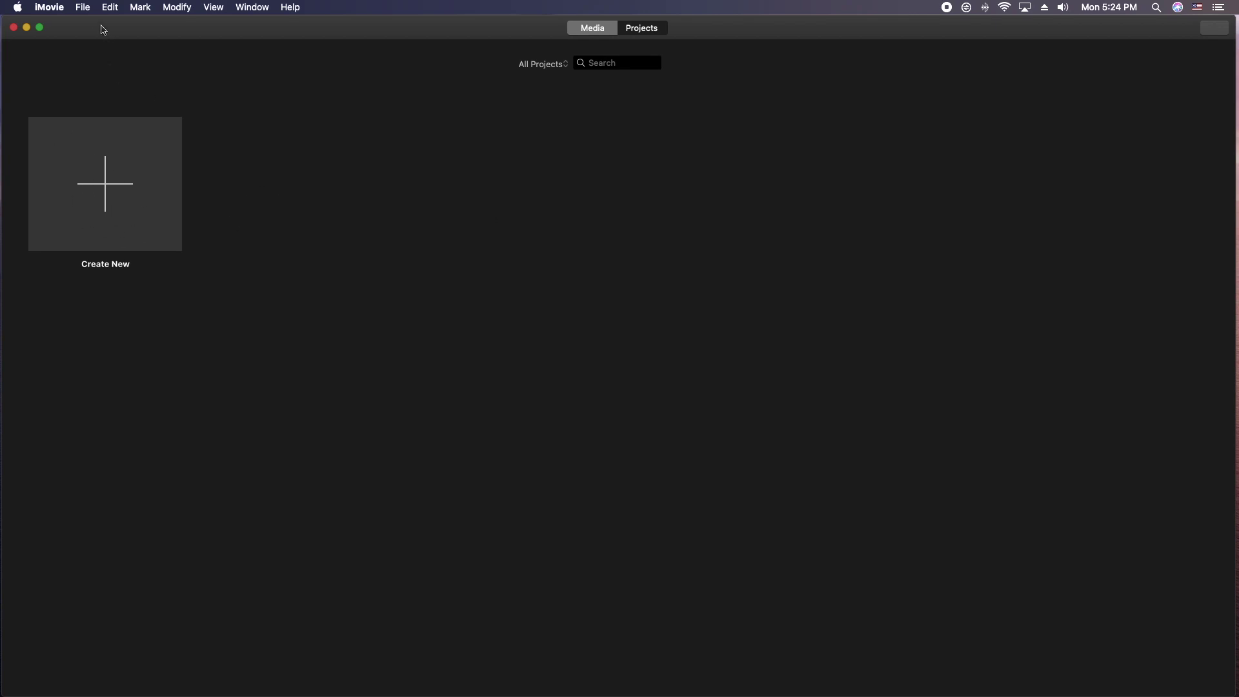
Create a new Movie project.
left_click(83, 5)
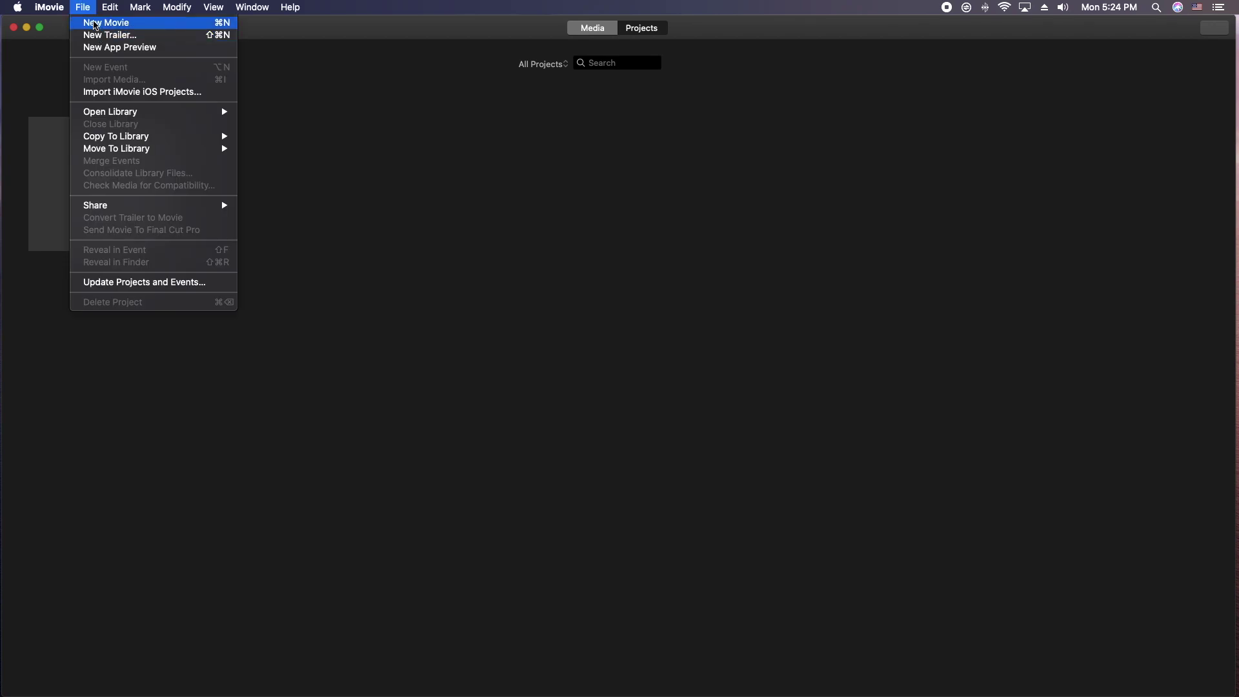
left_click(95, 24)
left_click(124, 182)
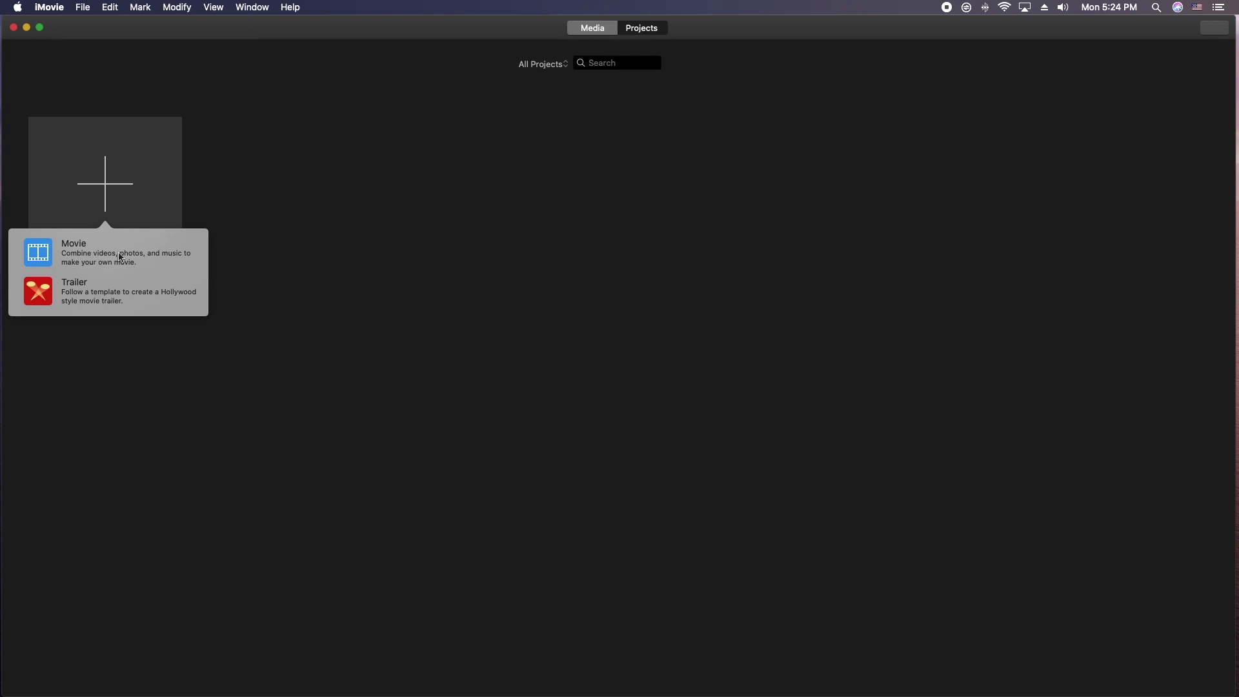
left_click(107, 255)
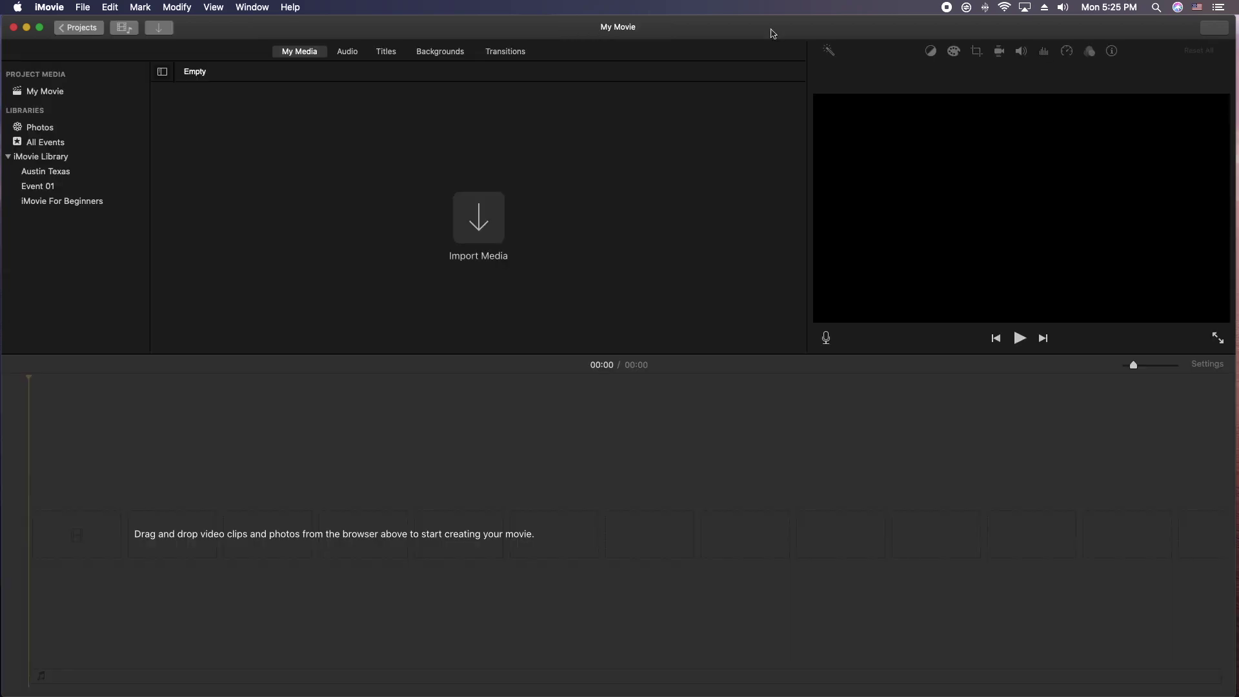
Check the installed iMovie version in the application's About information and close it.
left_click(49, 7)
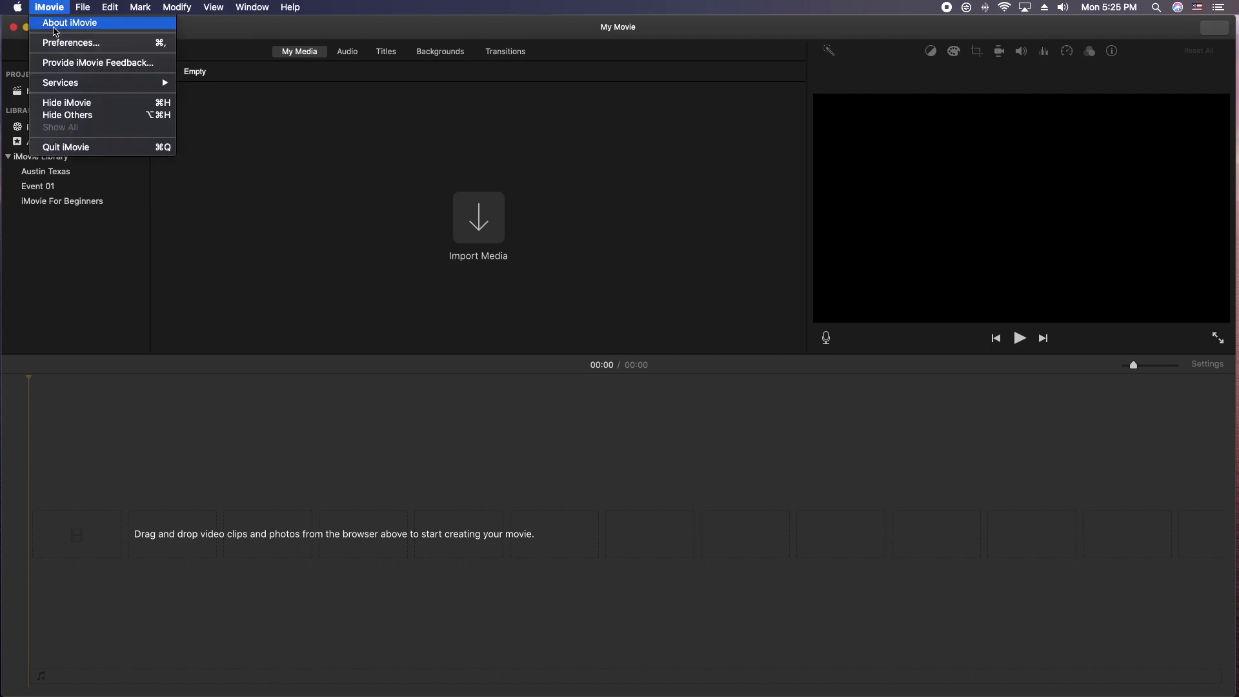
left_click(51, 19)
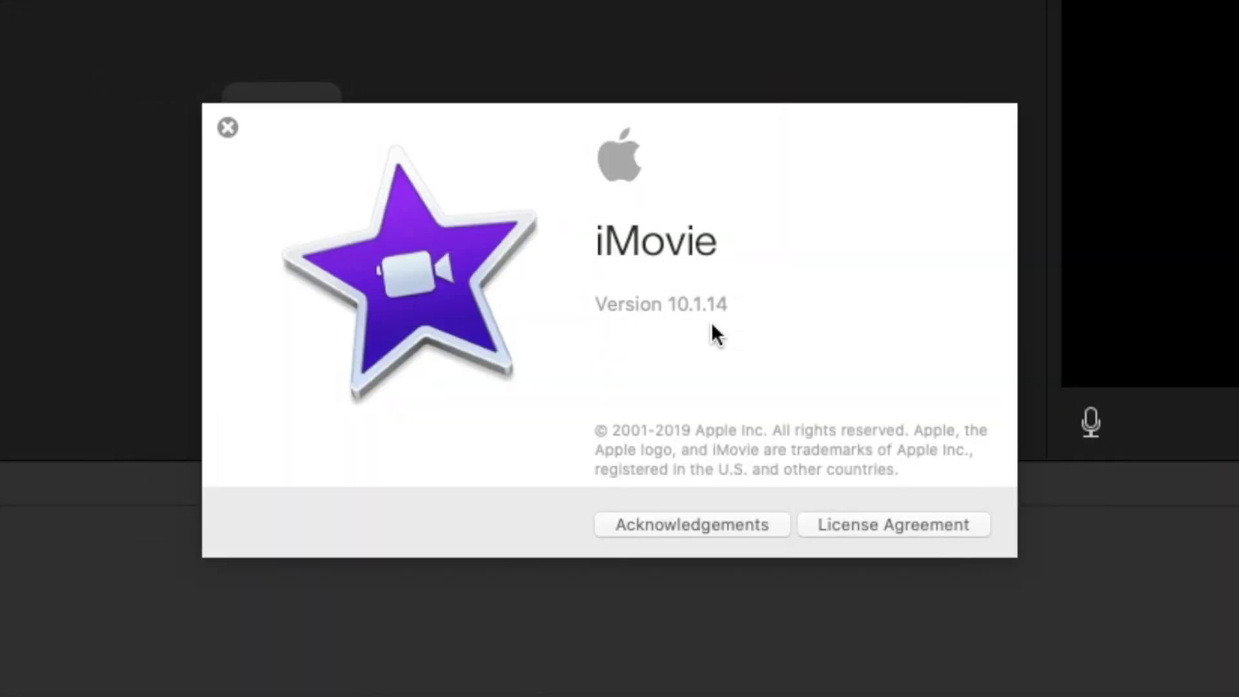
left_click(227, 127)
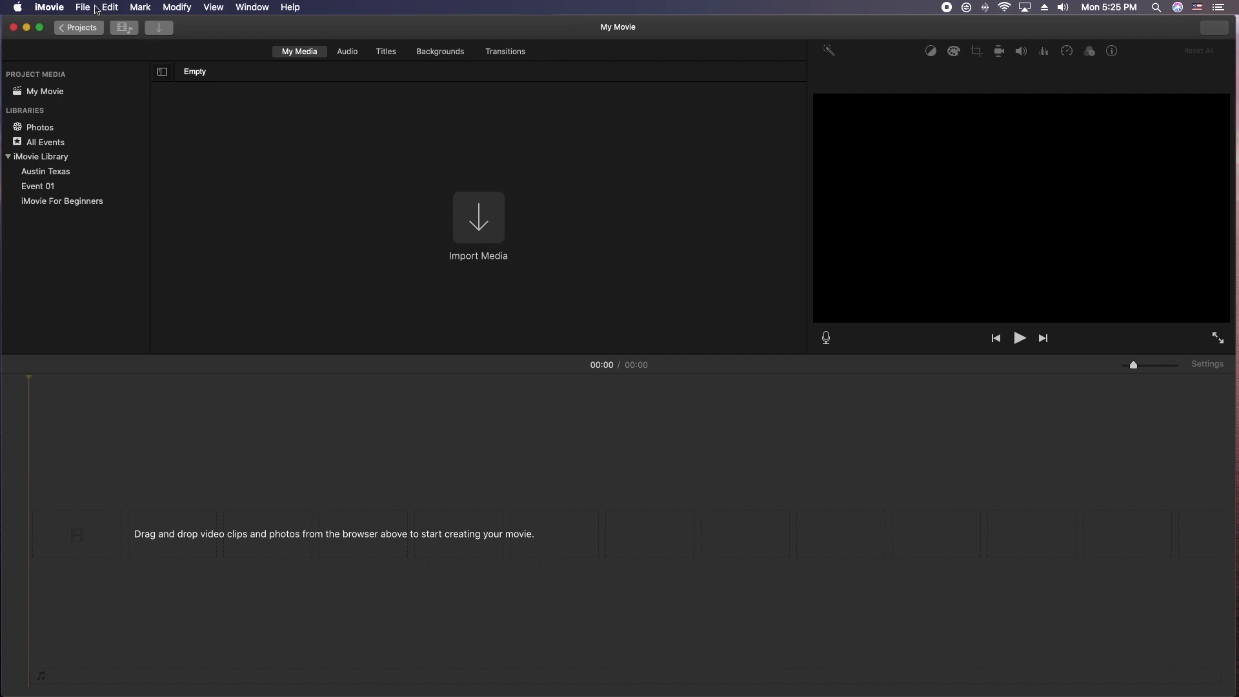
Try placing the desktop screen recording in the timeline, and delete that clip from it.
left_click(86, 7)
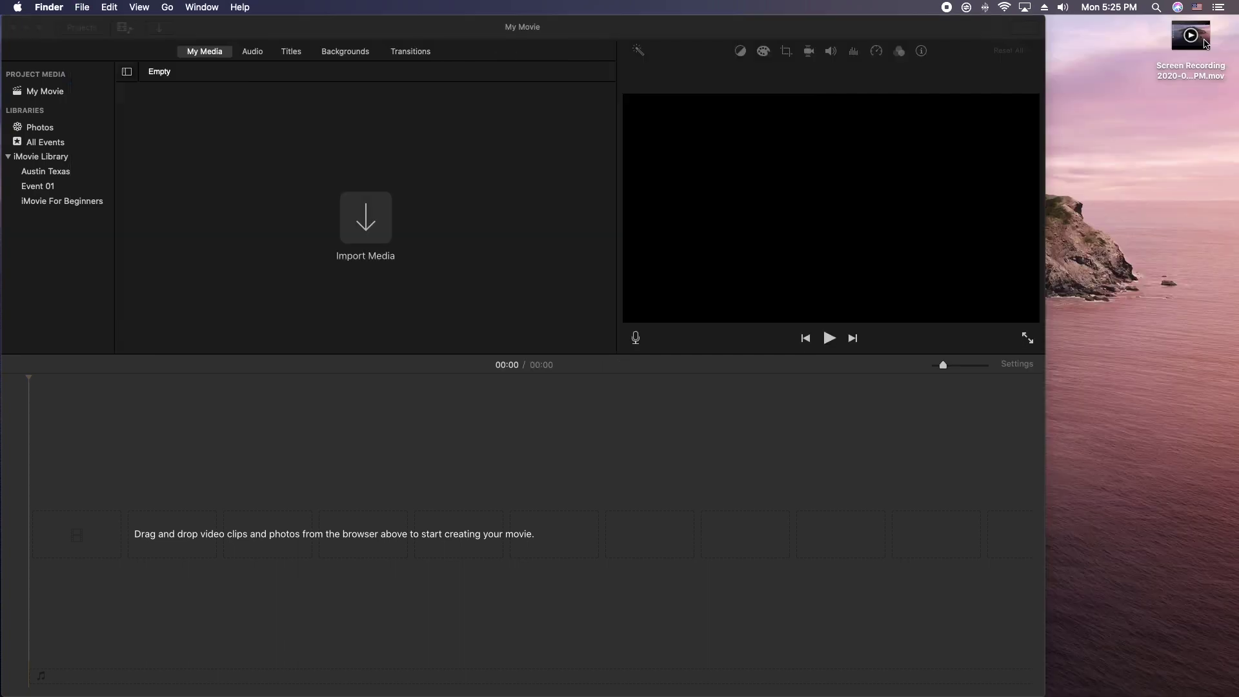
left_click(1204, 43)
left_click_drag(1203, 43, 428, 545)
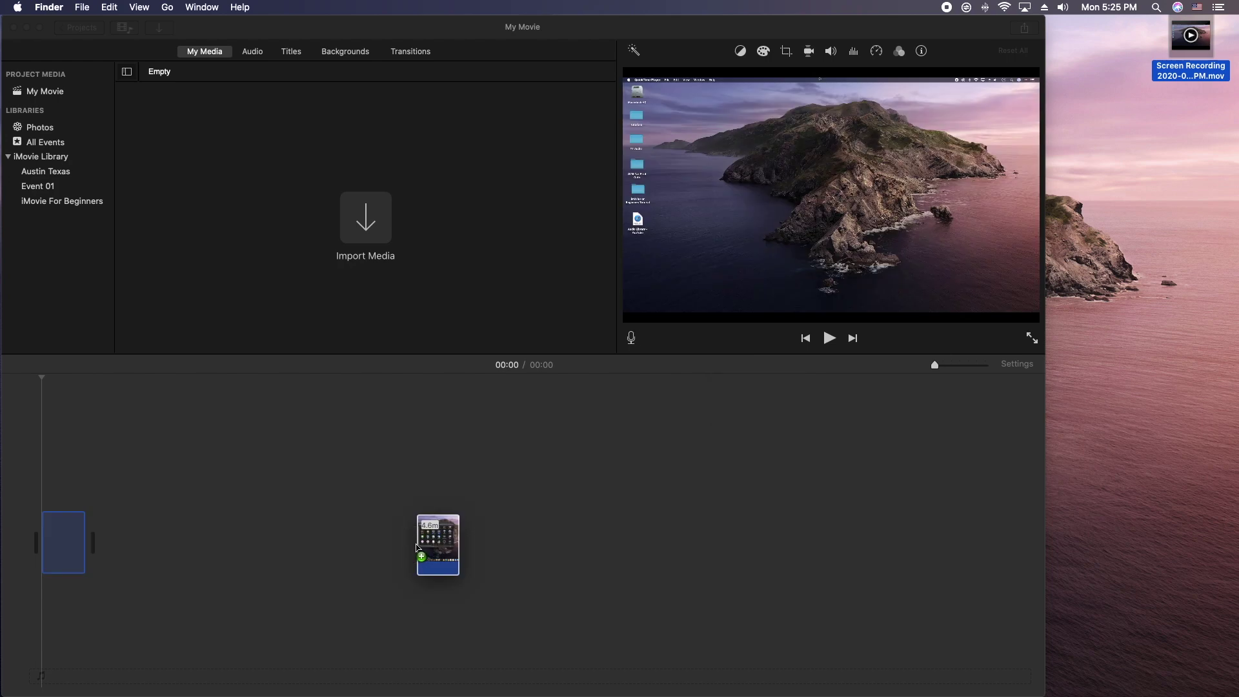
left_click(59, 544)
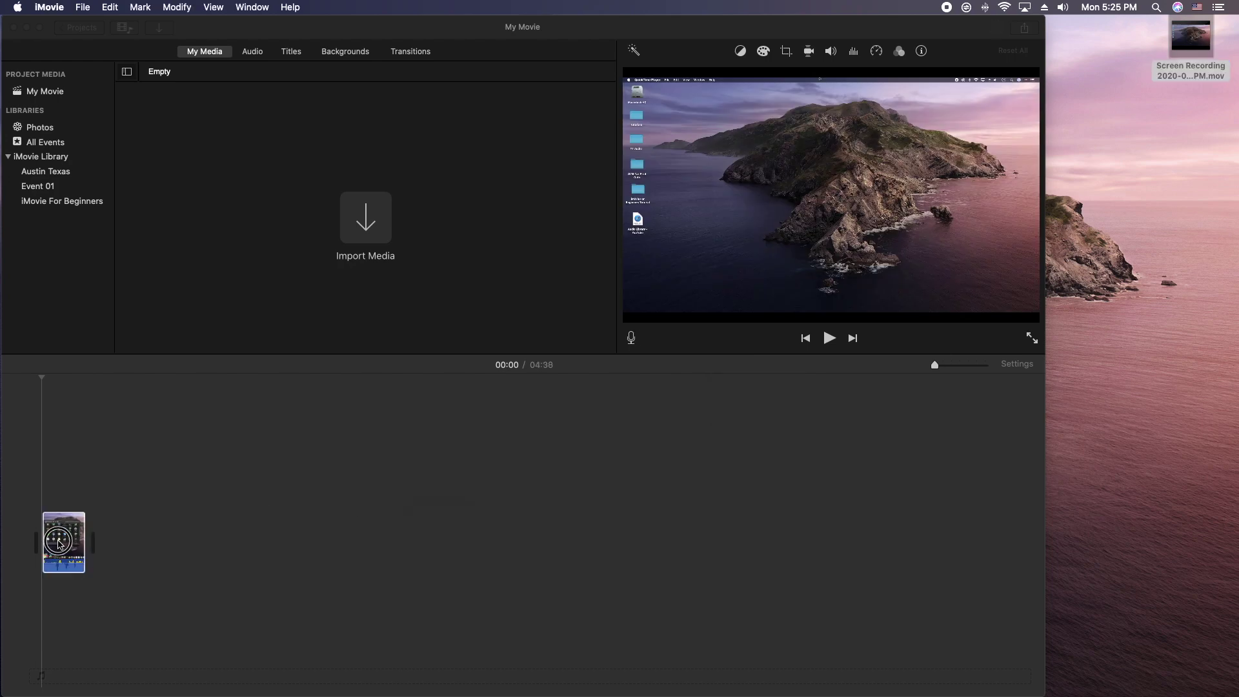
key("Delete")
double_click(565, 35)
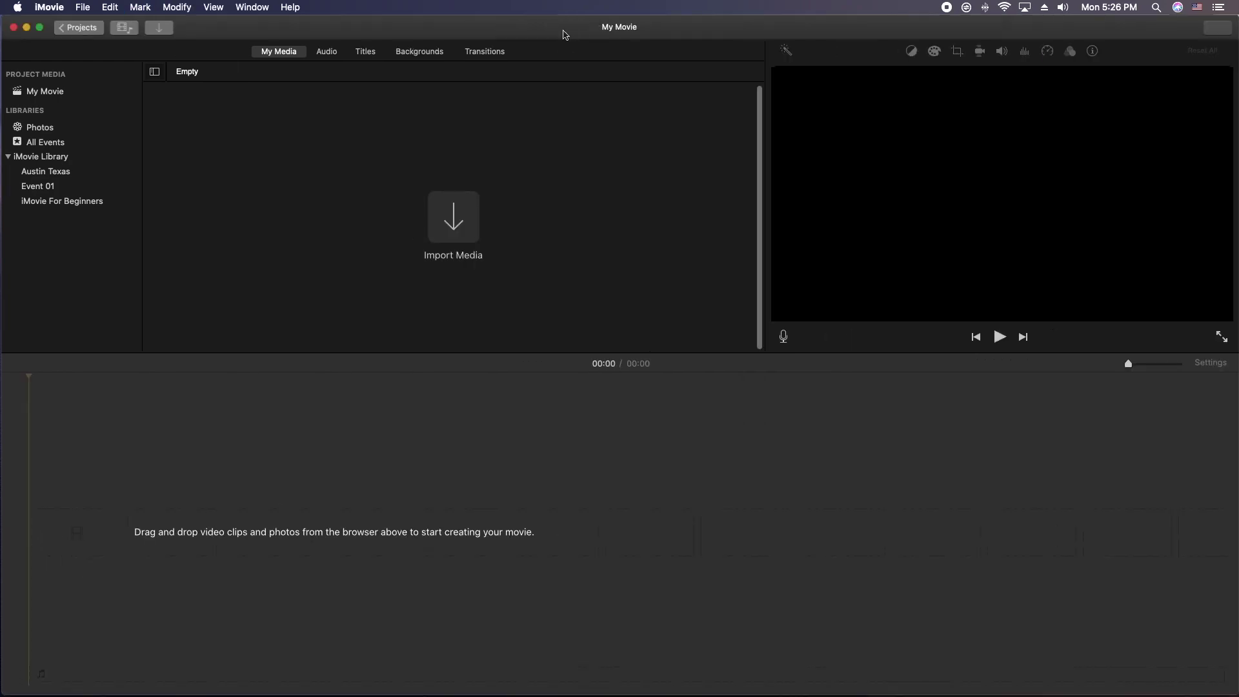
Start importing media and browse to the iMovie For Beginners Tutorial folder on the Desktop.
left_click(453, 219)
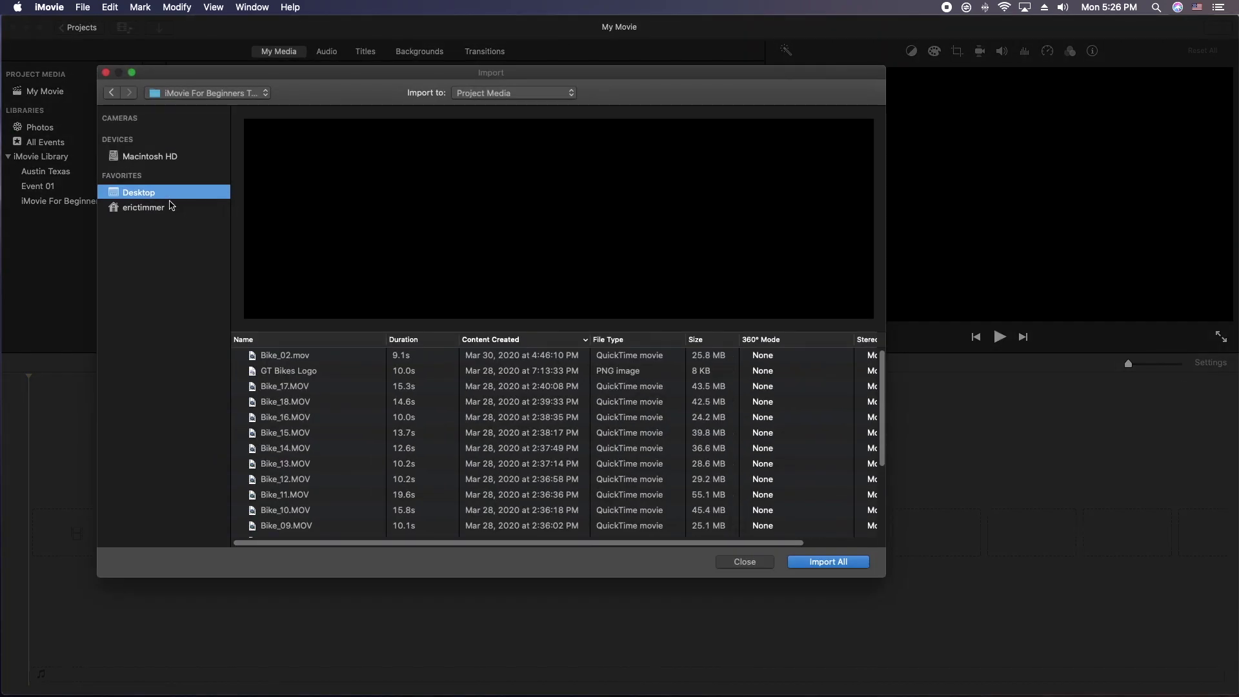
left_click(141, 196)
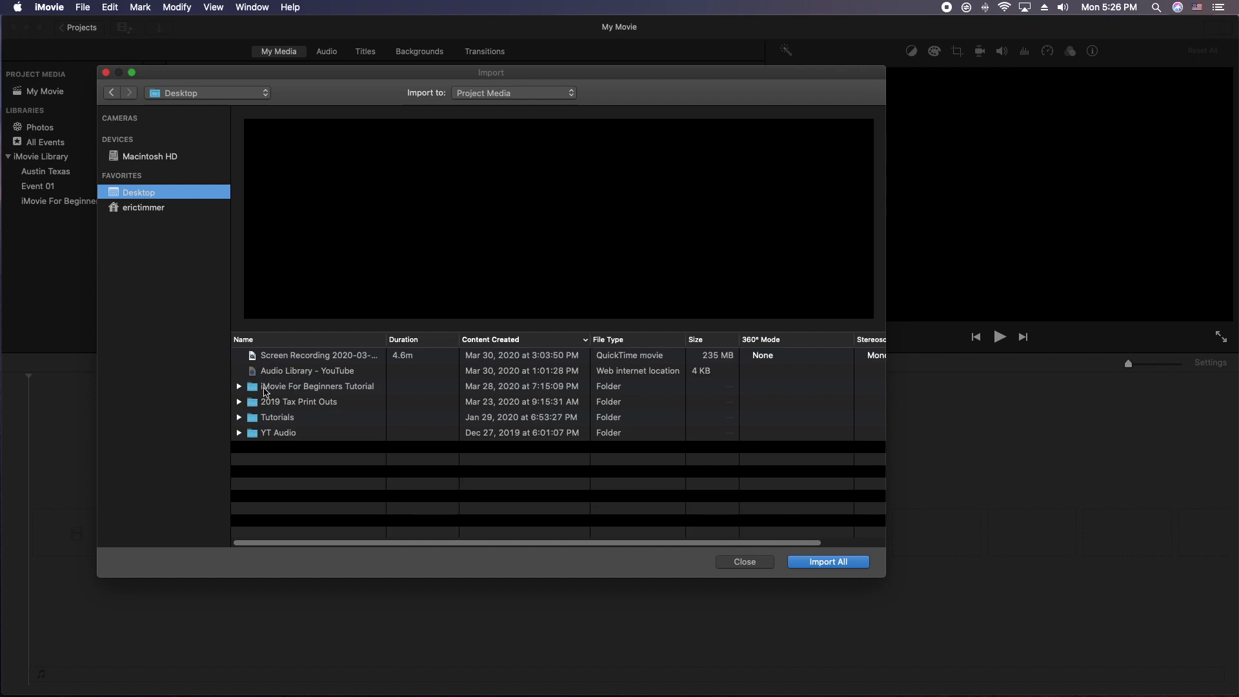
double_click(265, 387)
scroll(312, 387, "down", 5)
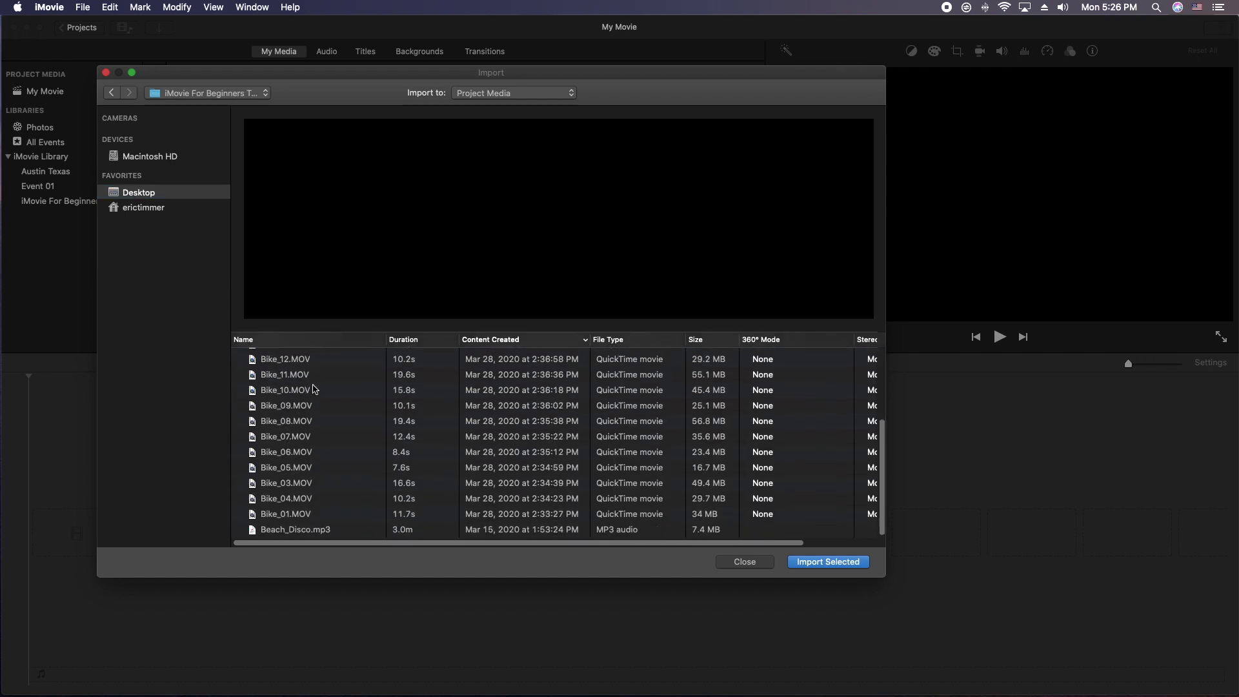
scroll(314, 389, "up", 4)
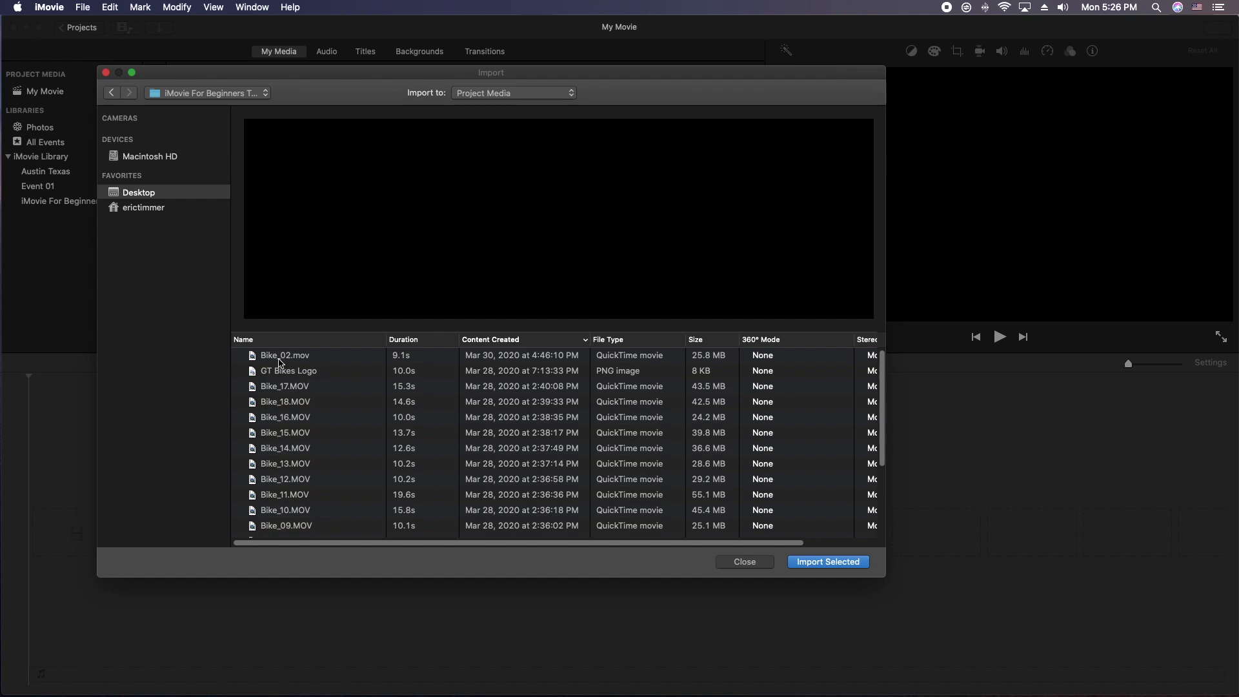
Select every file in the folder, from Bike_02.mov to Beach_Disco.mp3, and import them all into Project Media.
left_click(280, 358)
scroll(326, 451, "down", 4)
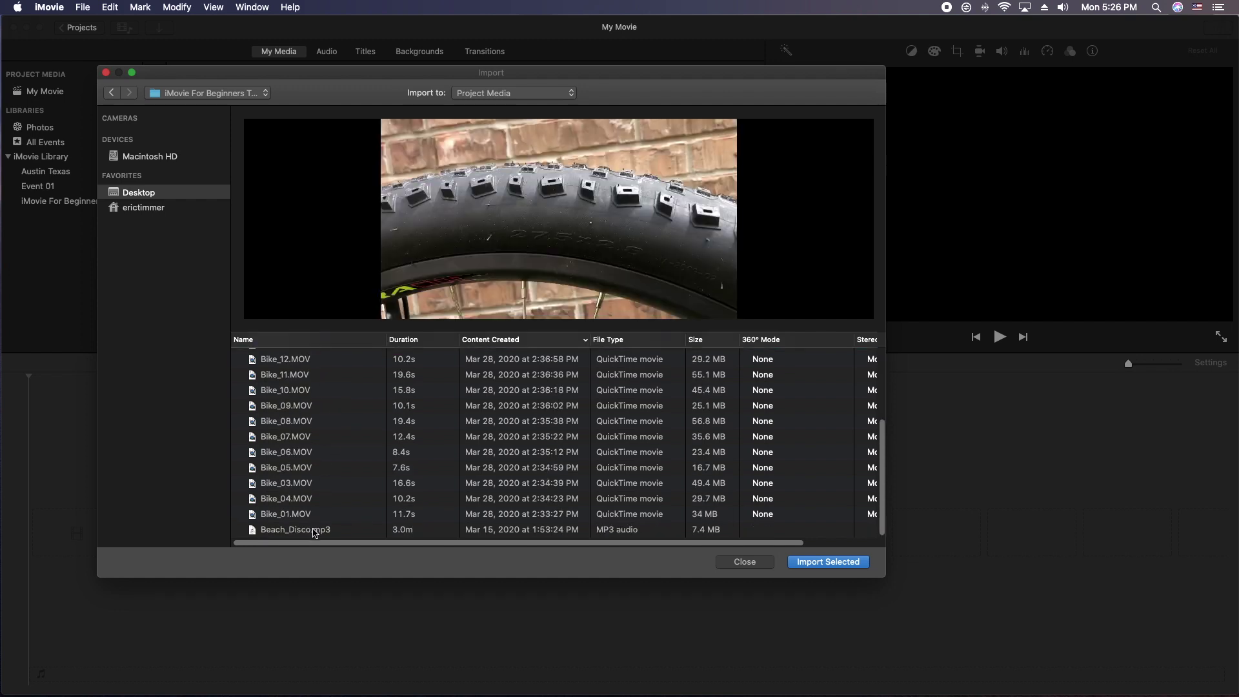
key("super+a")
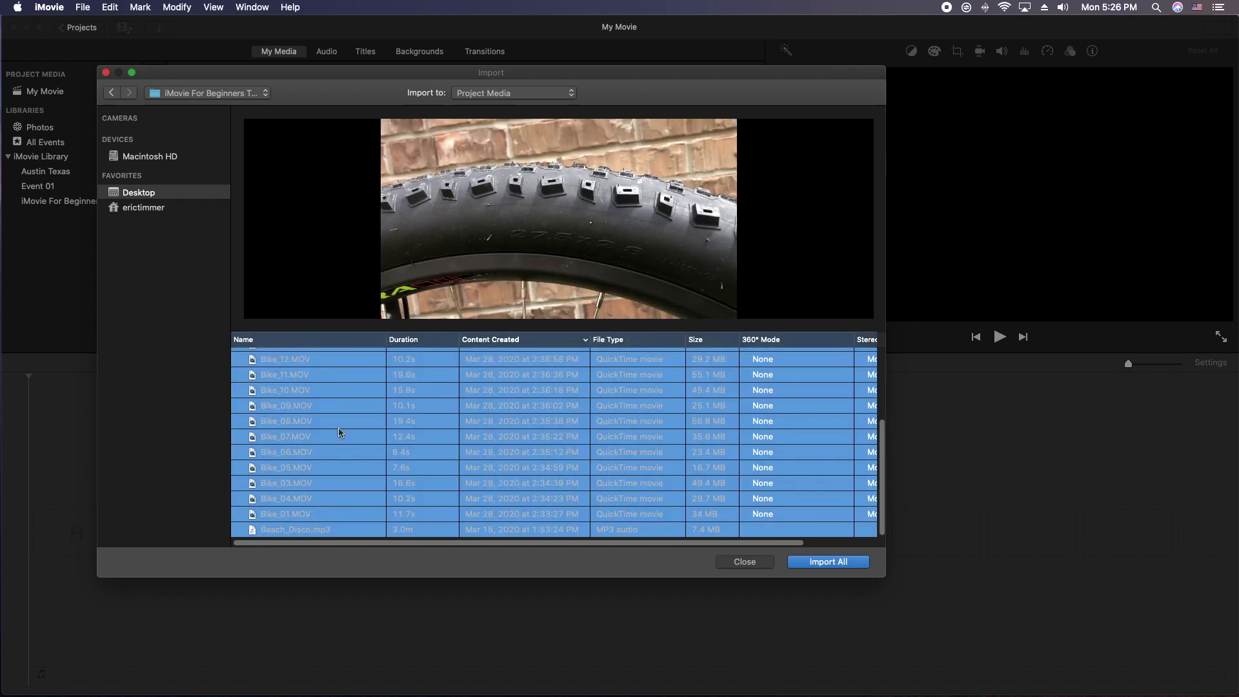
scroll(341, 433, "up", 4)
left_click(317, 357)
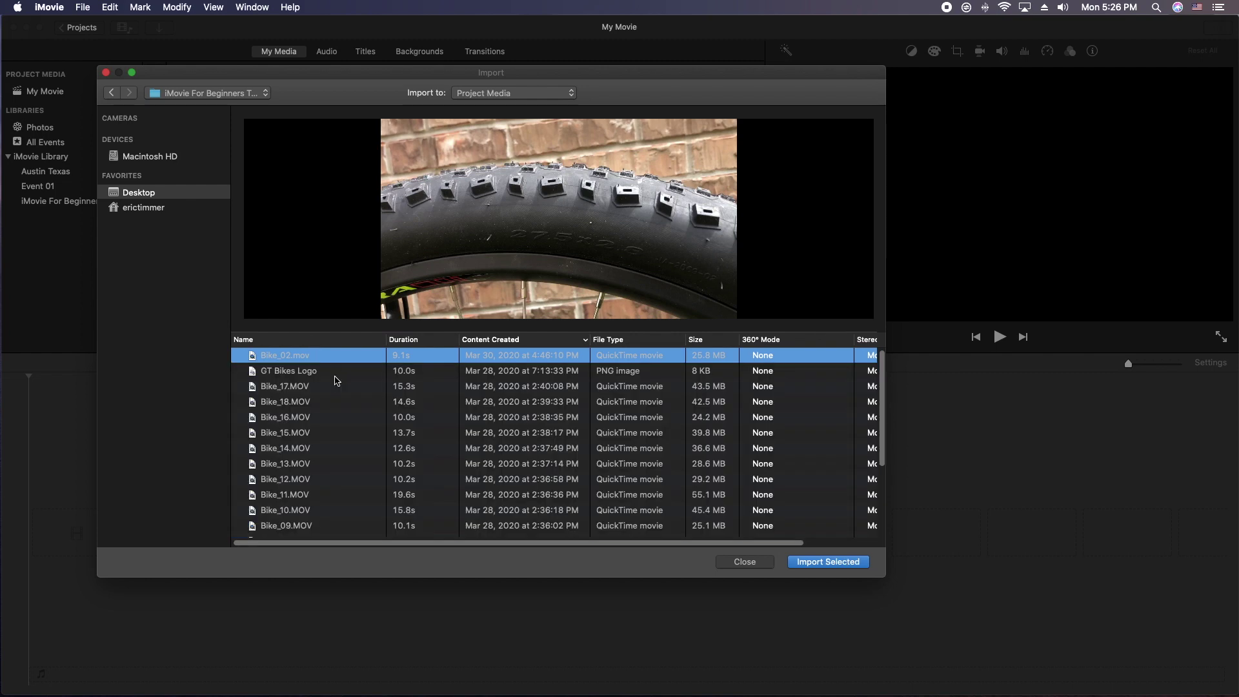
scroll(334, 379, "down", 4)
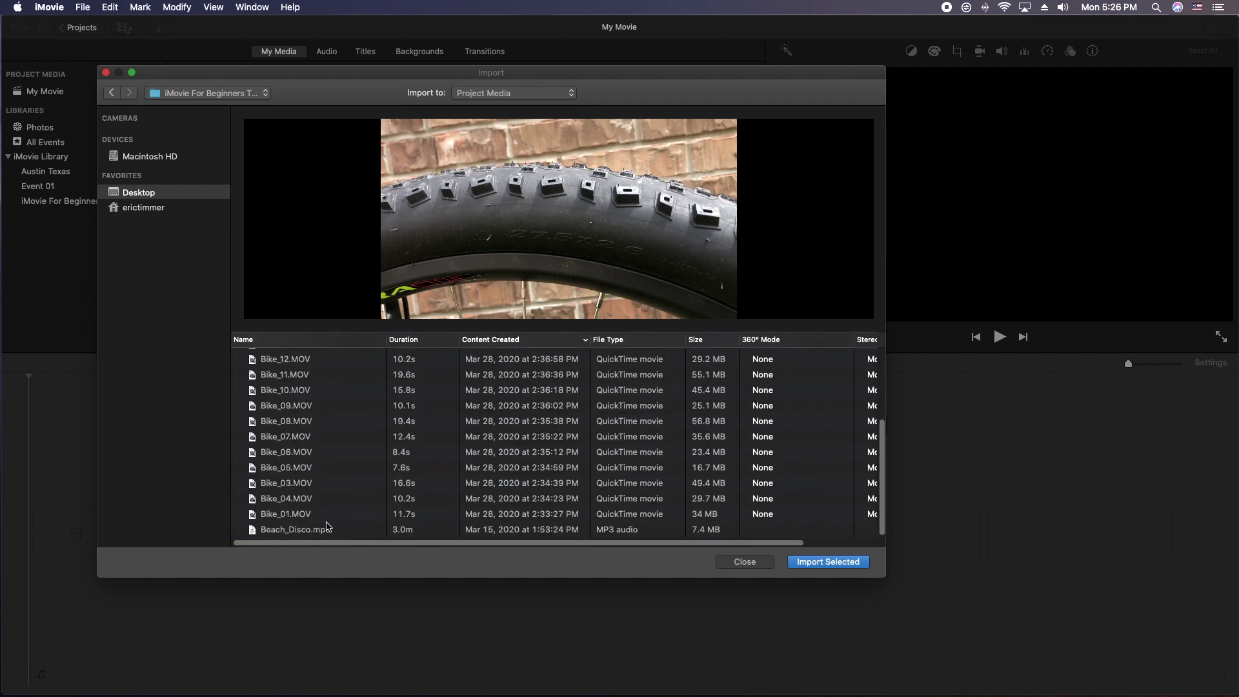
key("super+a")
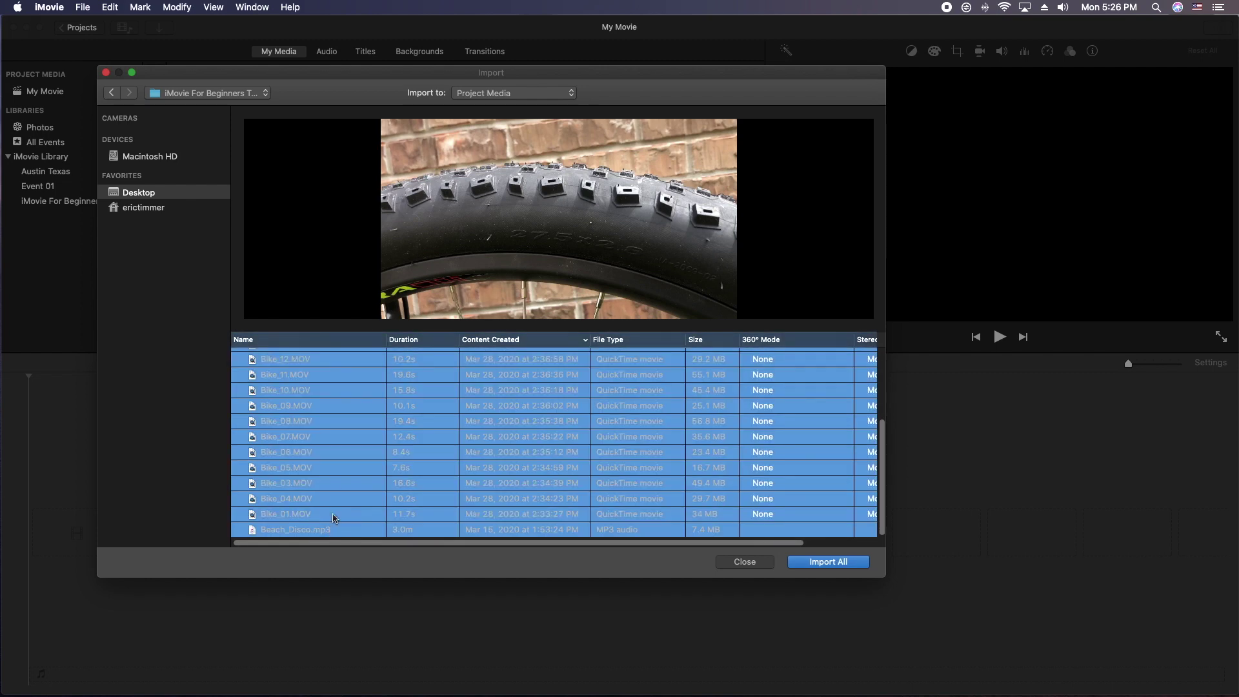
left_click(828, 562)
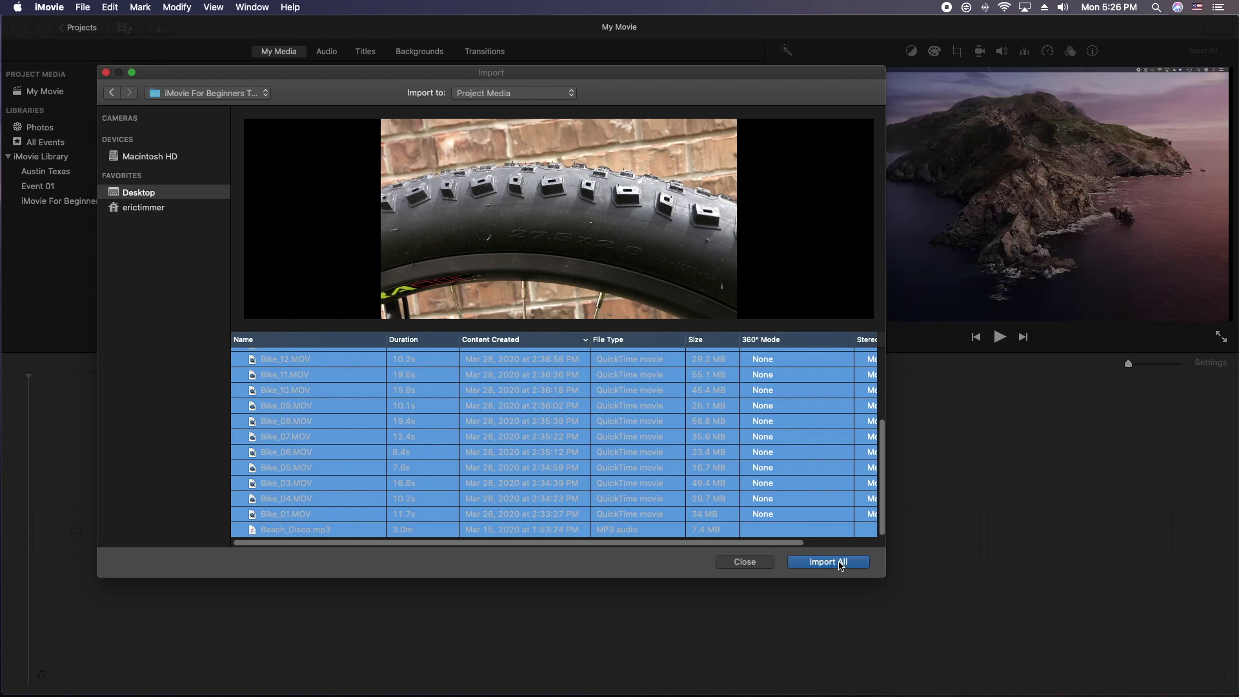
Enlarge the media browser's clip thumbnails slightly, set their zoom to 10m, and leave audio waveforms shown.
left_click_drag(758, 264, 764, 91)
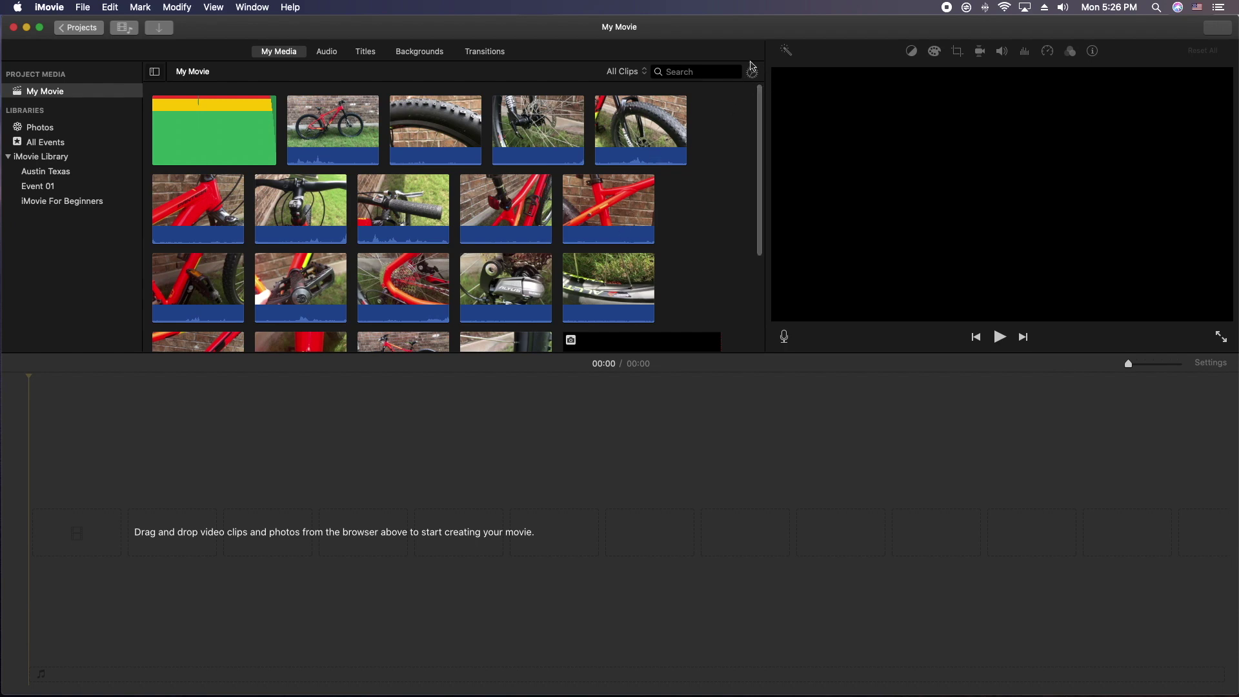
left_click(754, 73)
mouse_move(765, 105)
left_mouse_down()
mouse_move(821, 109)
mouse_move(726, 107)
mouse_move(799, 106)
mouse_move(773, 114)
left_mouse_up()
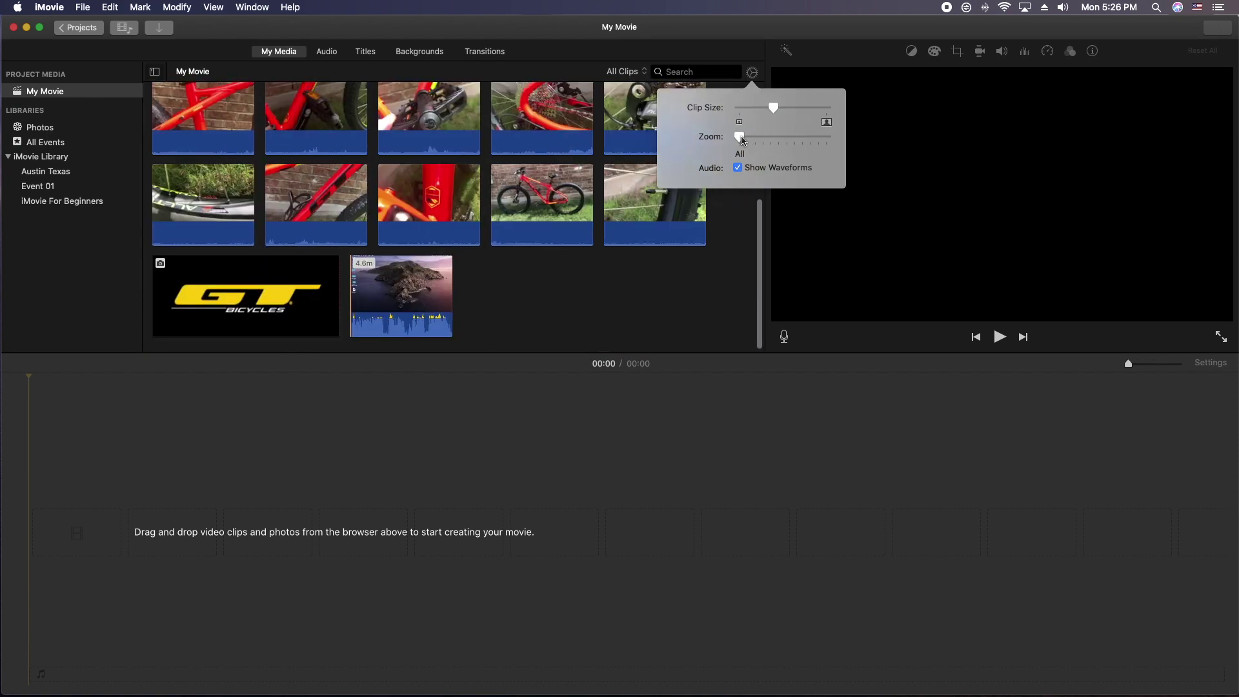
mouse_move(740, 138)
left_mouse_down()
mouse_move(777, 133)
mouse_move(752, 139)
left_mouse_up()
left_click(739, 170)
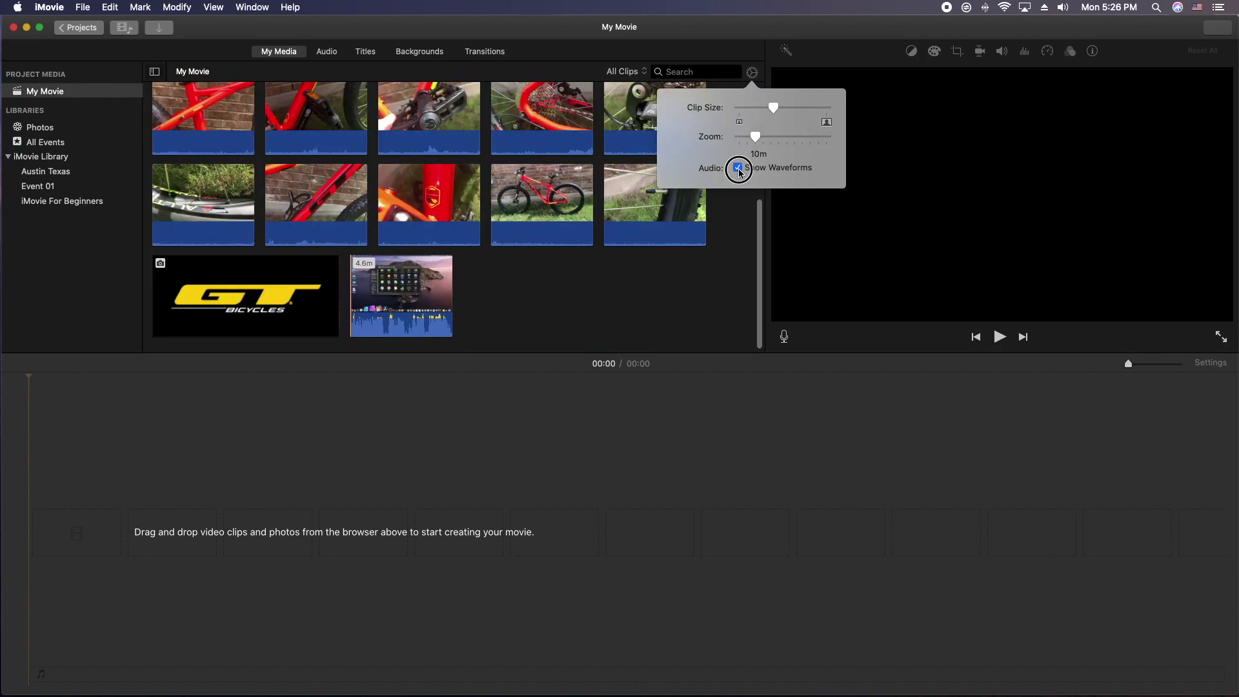
left_click(738, 169)
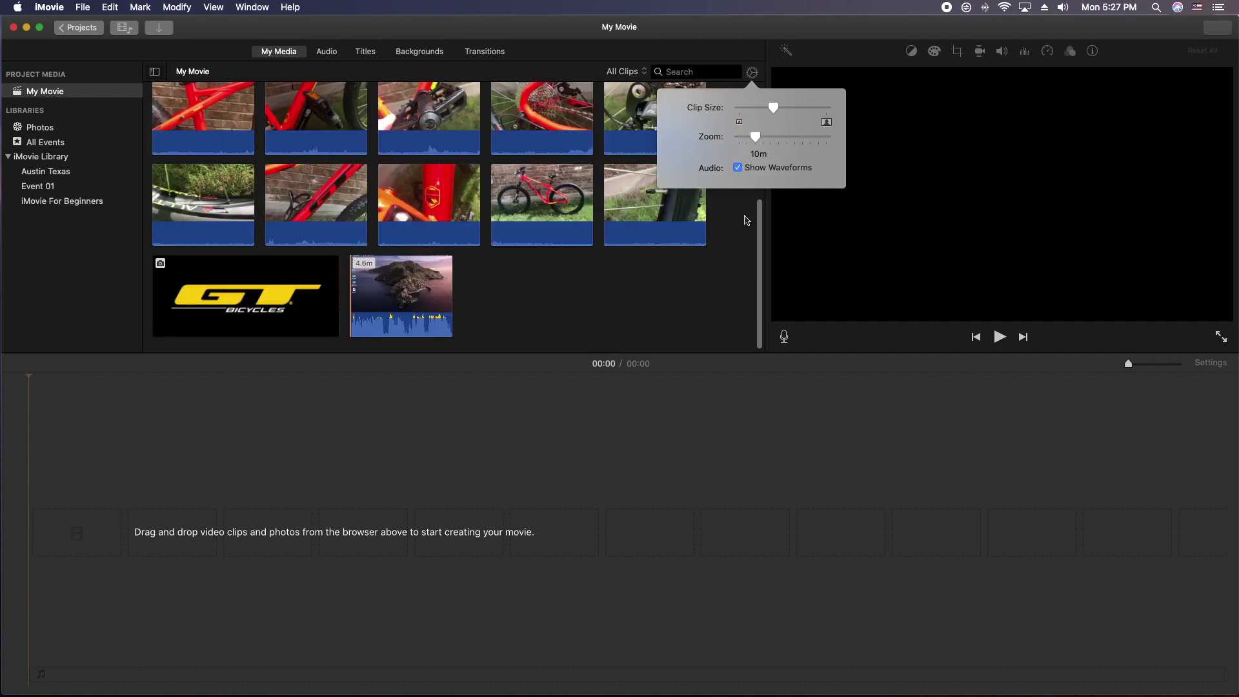
left_click(746, 219)
Add the full 11.7s clip of the whole red bike to the start of the timeline.
scroll(710, 213, "up", 10)
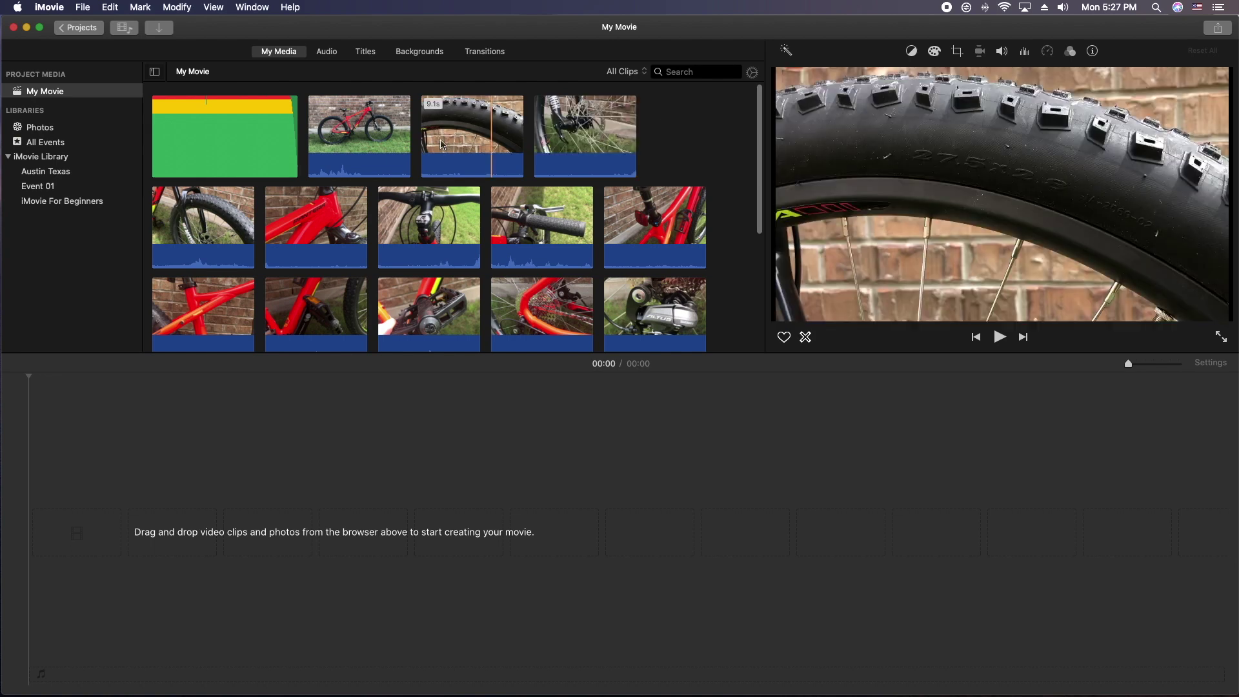
left_click(354, 131)
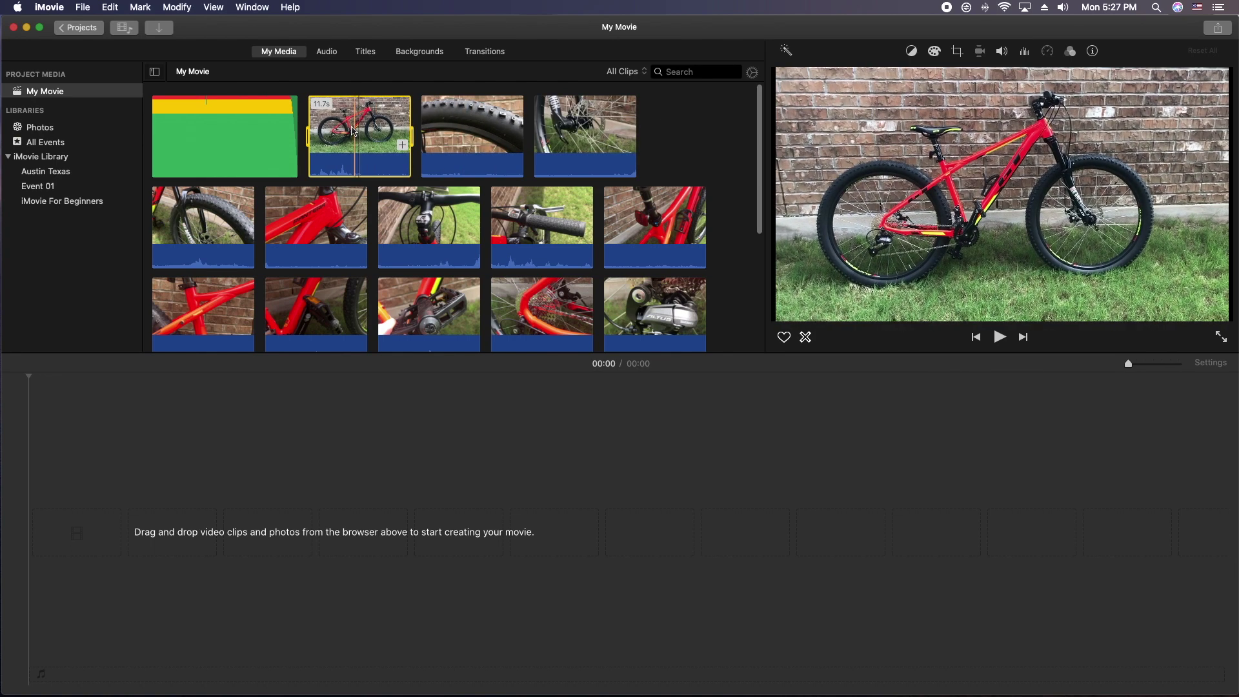
left_click(360, 117)
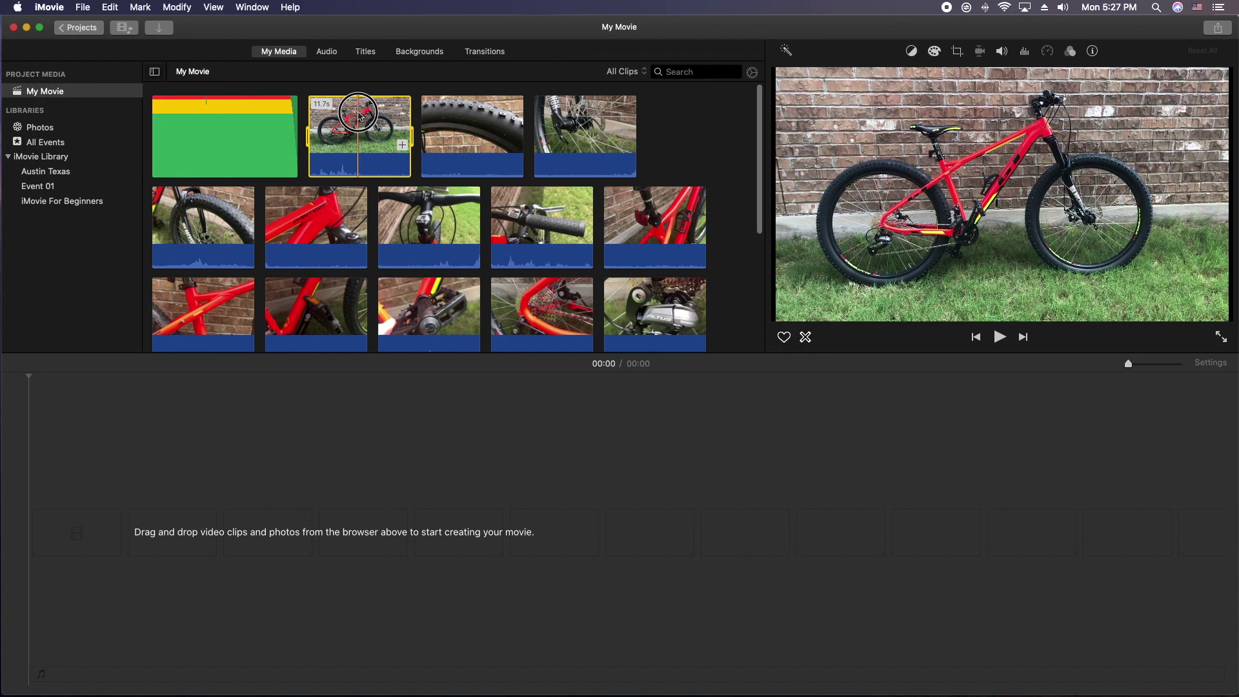
left_click_drag(359, 116, 73, 526)
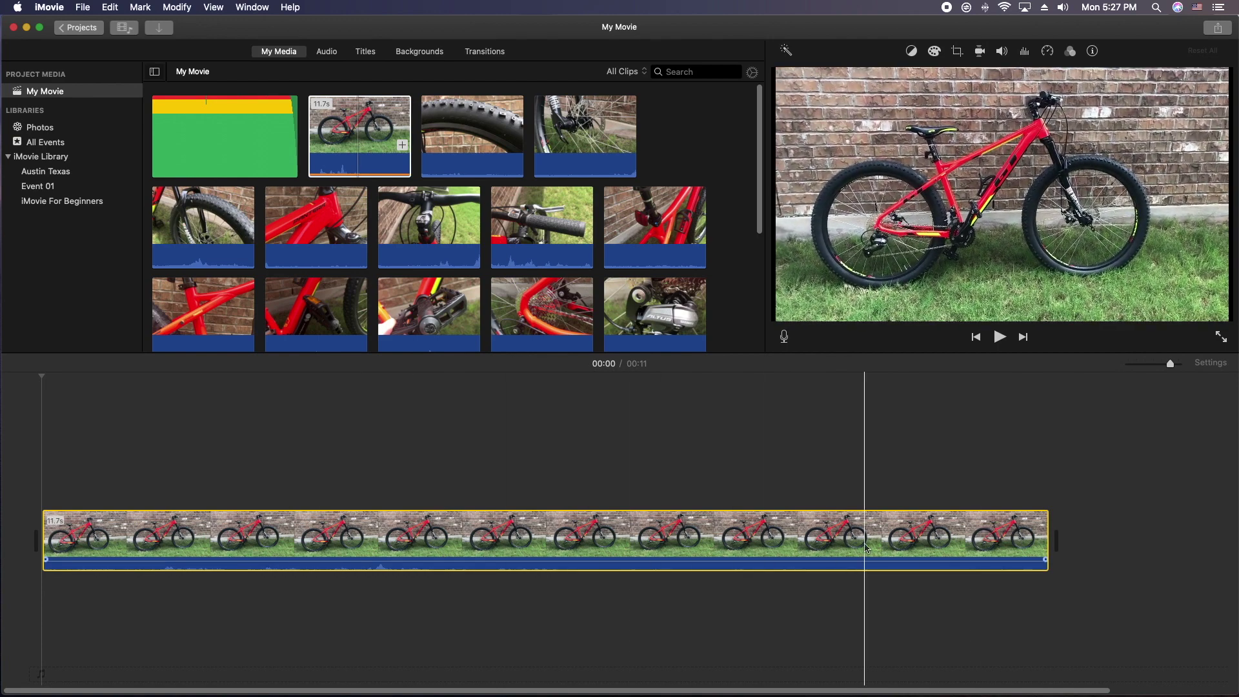
Trim the end of the red bike clip in the timeline so it lasts about 4.2s.
left_click(715, 477)
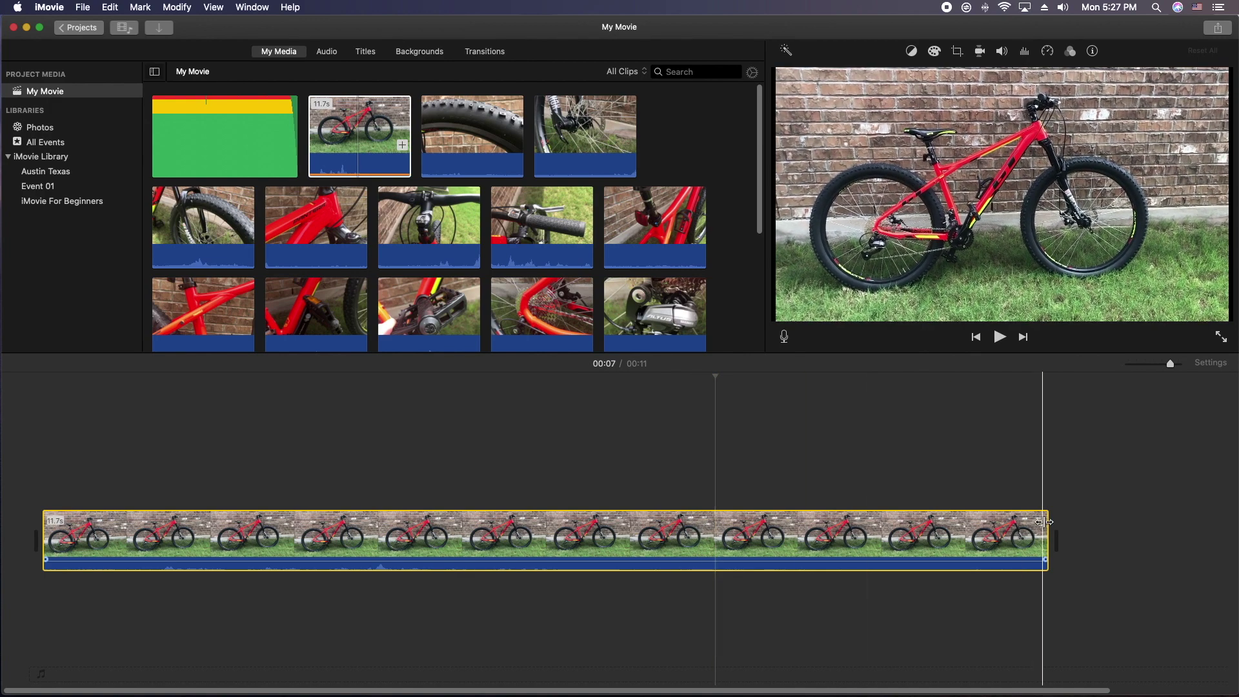
left_click_drag(1046, 523, 400, 537)
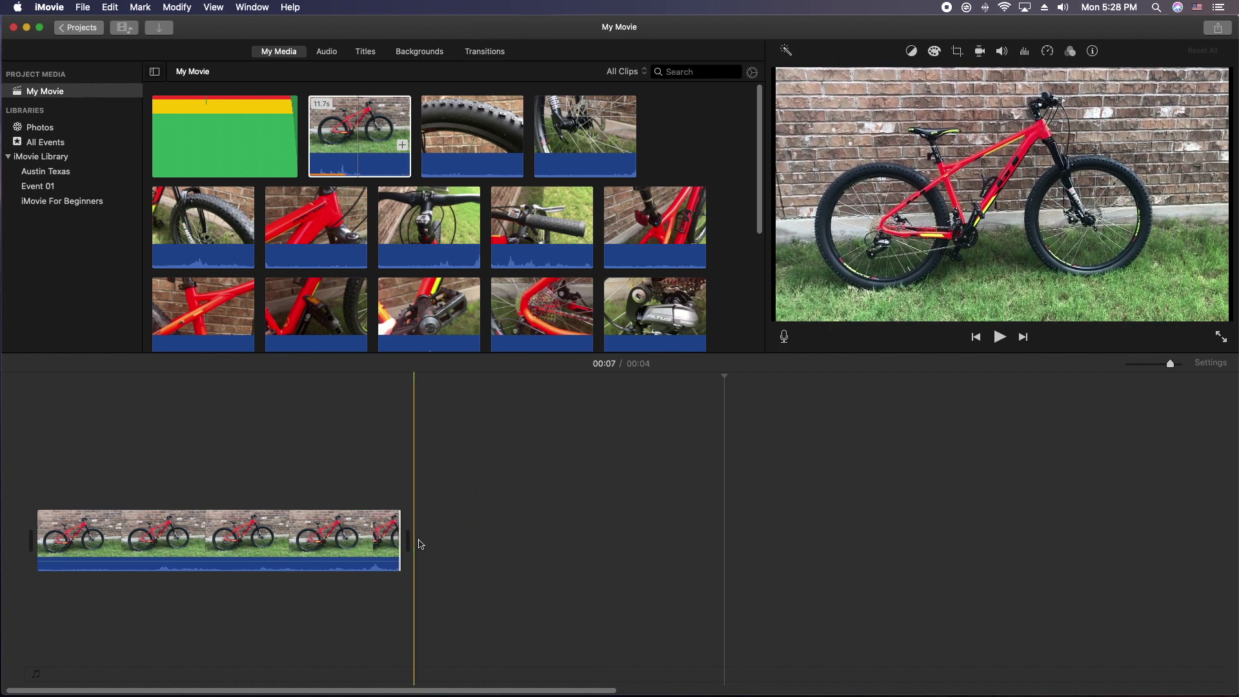
left_click(37, 535)
left_click_drag(37, 536, 17, 509)
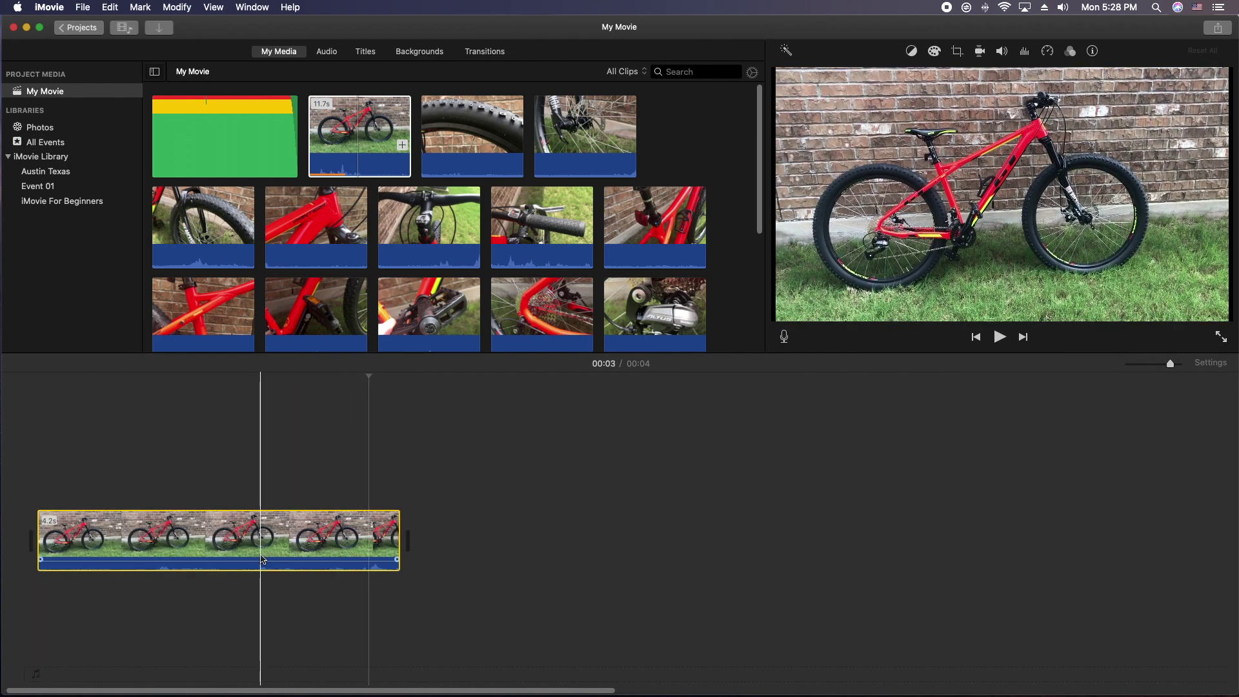
Append the 9.1s tire close-up clip to the timeline directly after the red bike clip.
left_click(415, 374)
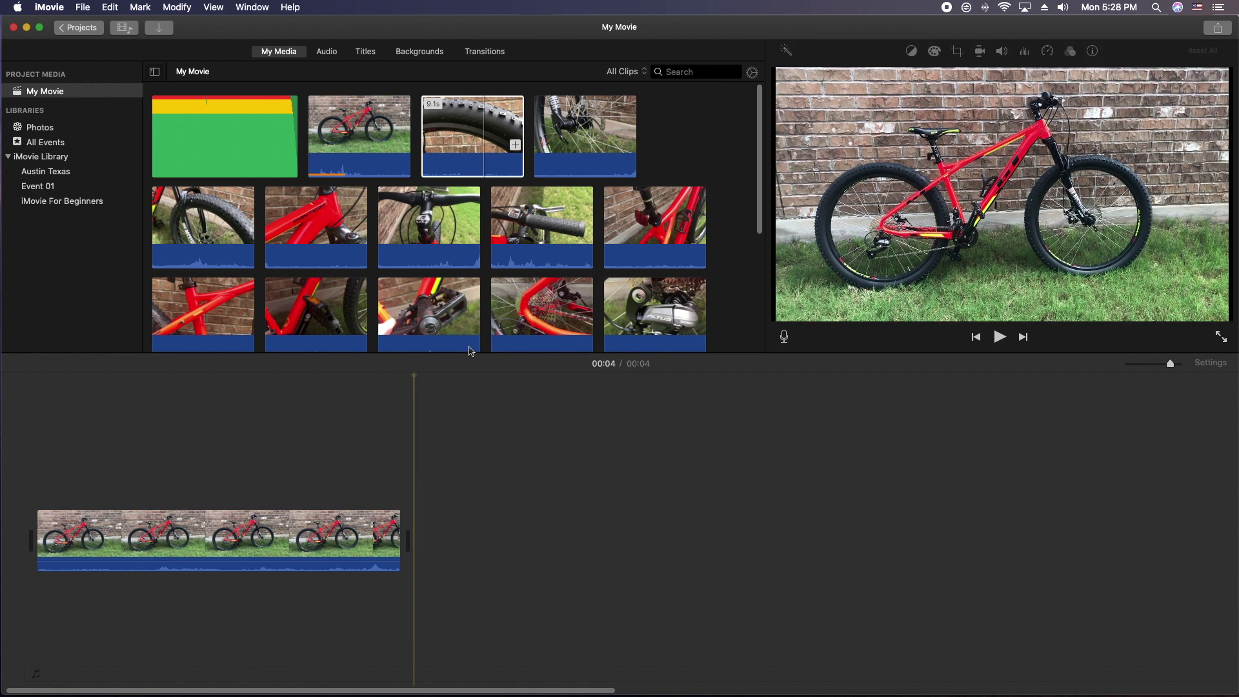
left_click(461, 136)
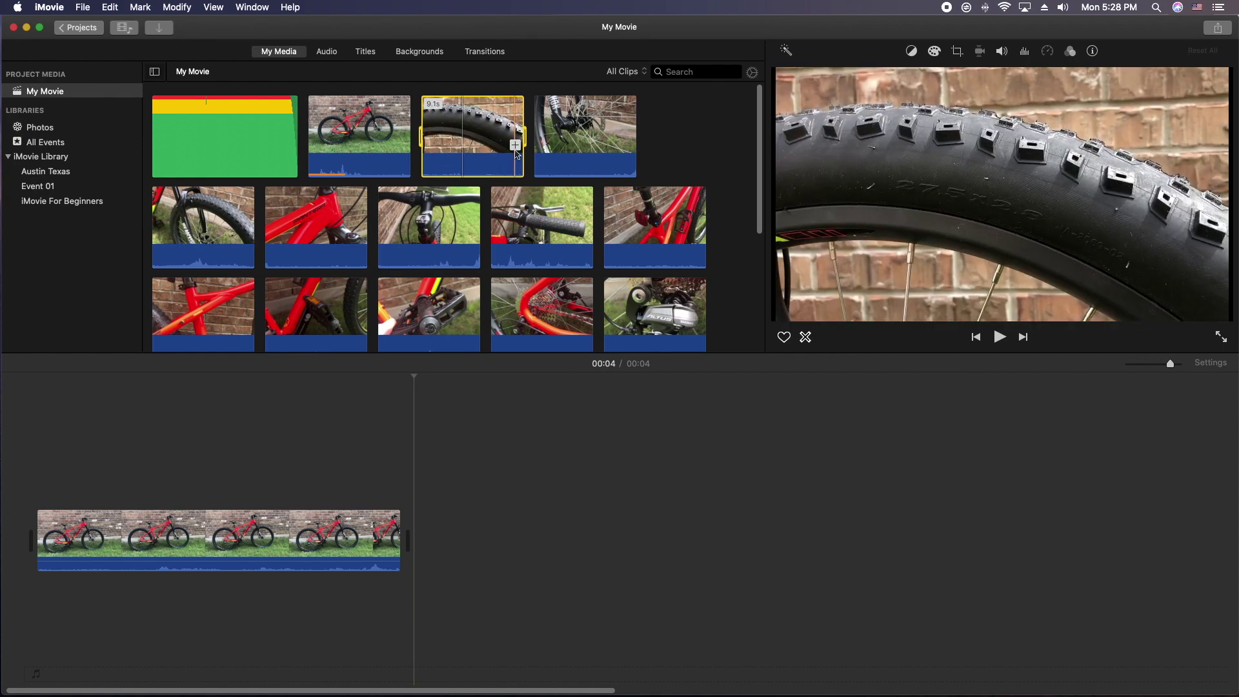
left_click(453, 487)
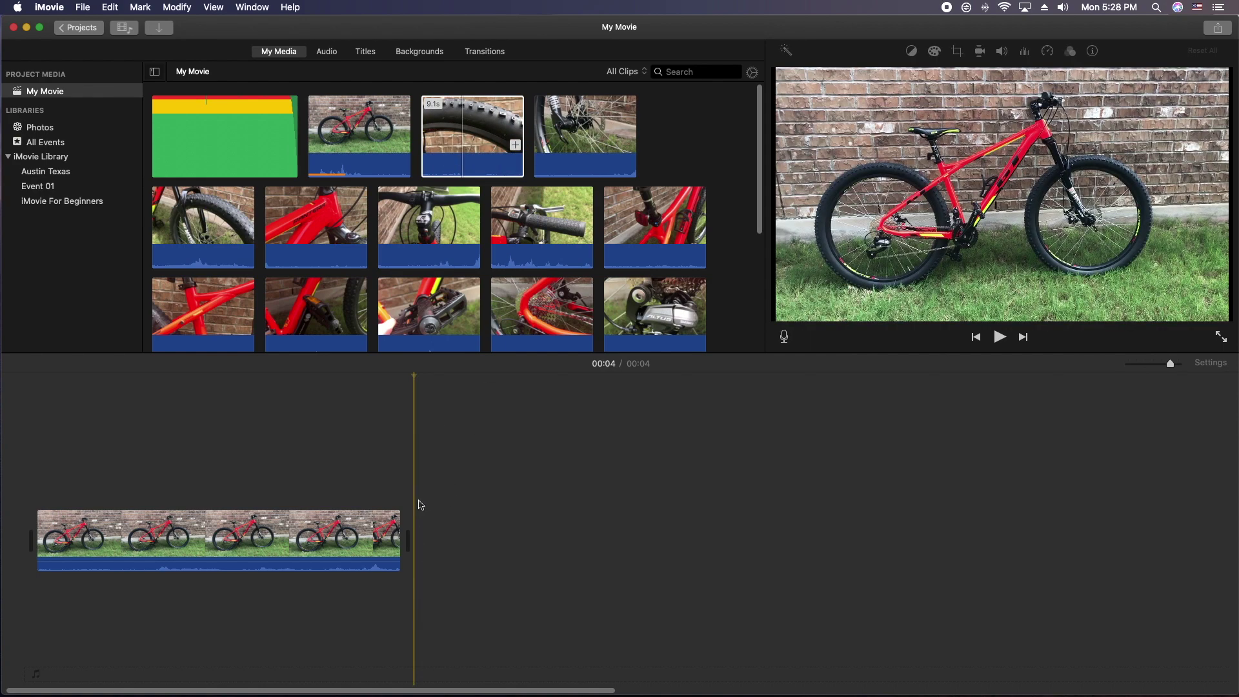
left_click(423, 541)
left_click(516, 145)
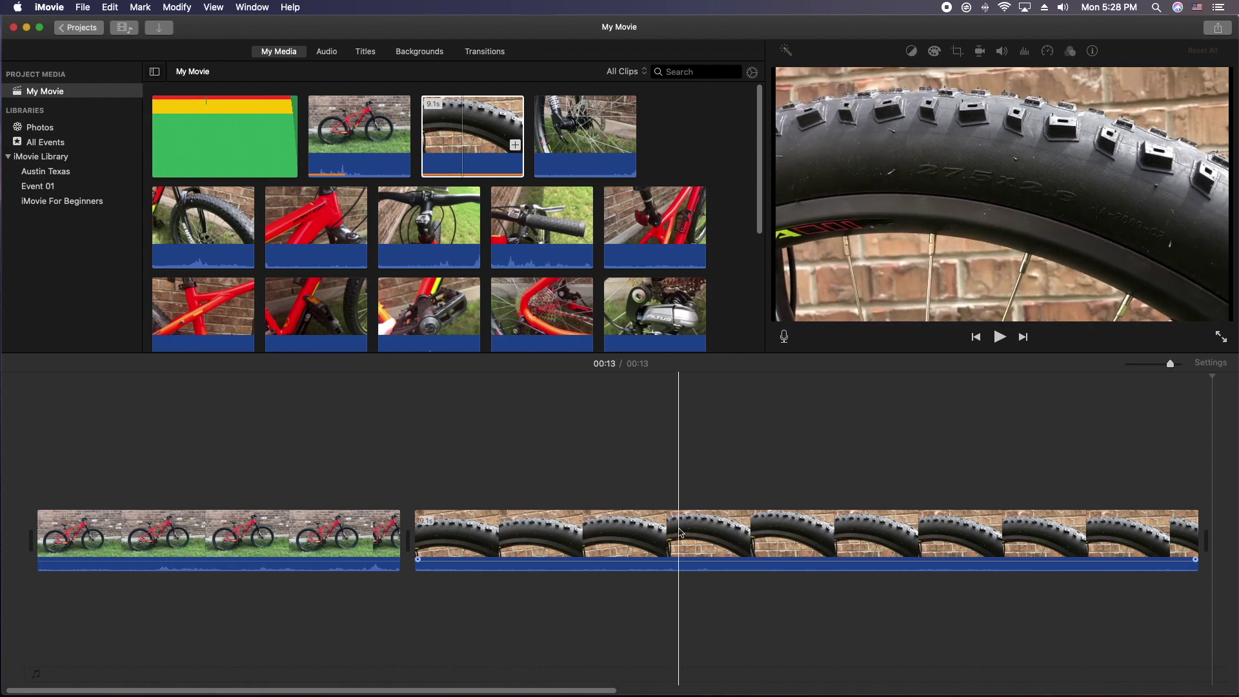
Split the tire close-up clip at about 00:07 in the timeline and delete its second part.
left_click(680, 532)
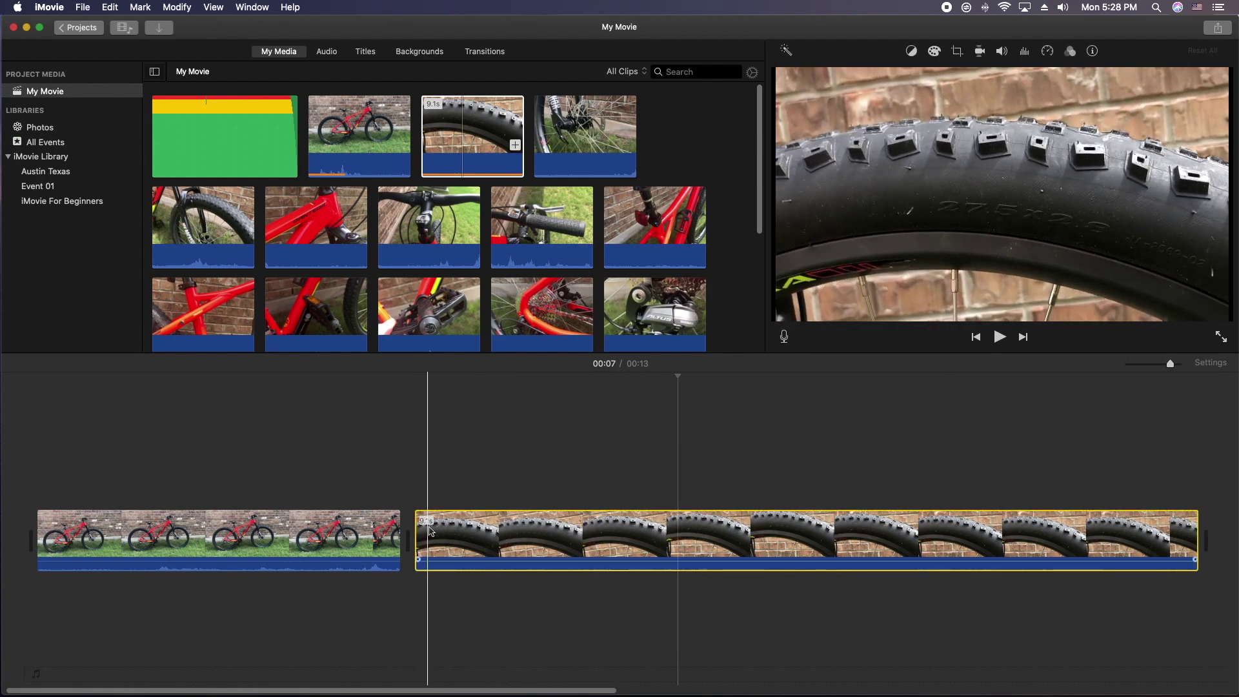
left_click(525, 530)
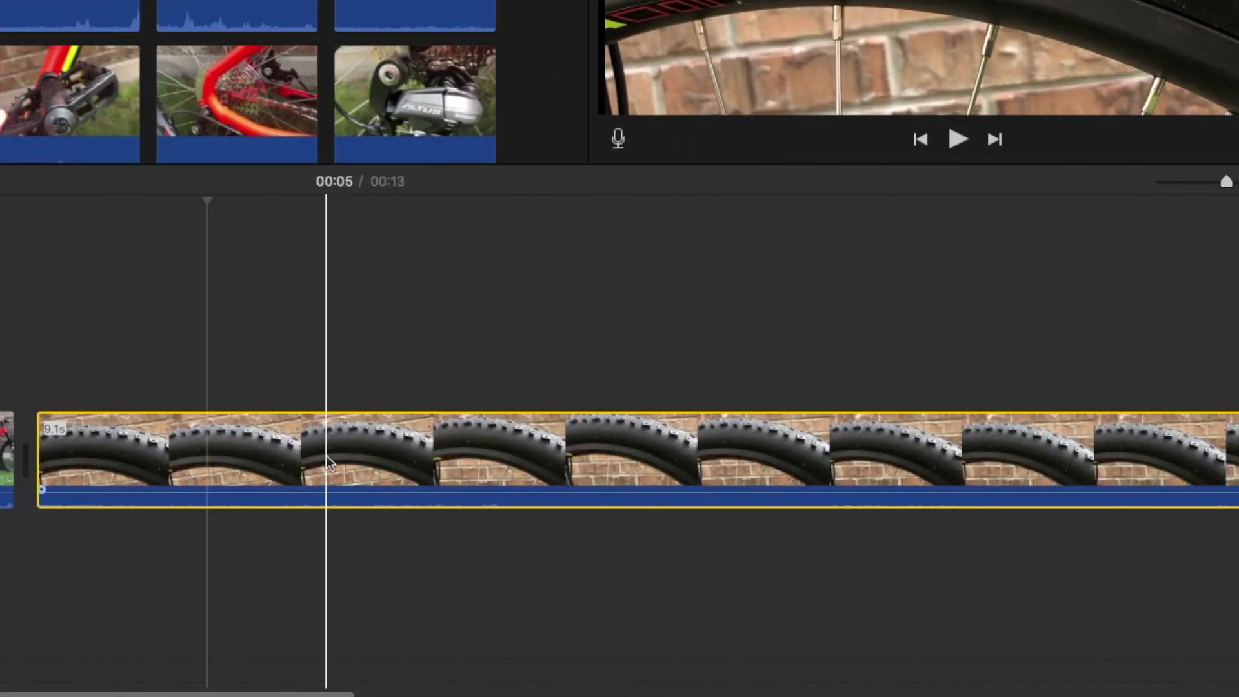
left_click(469, 438)
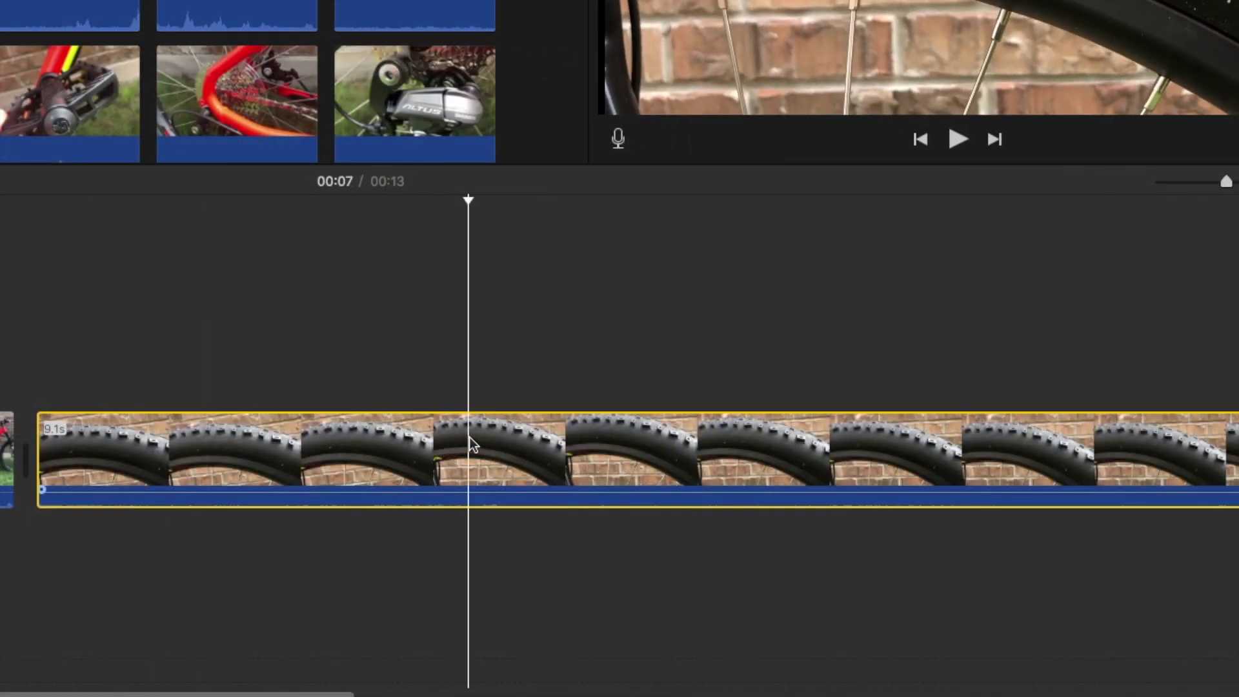
right_click(470, 436)
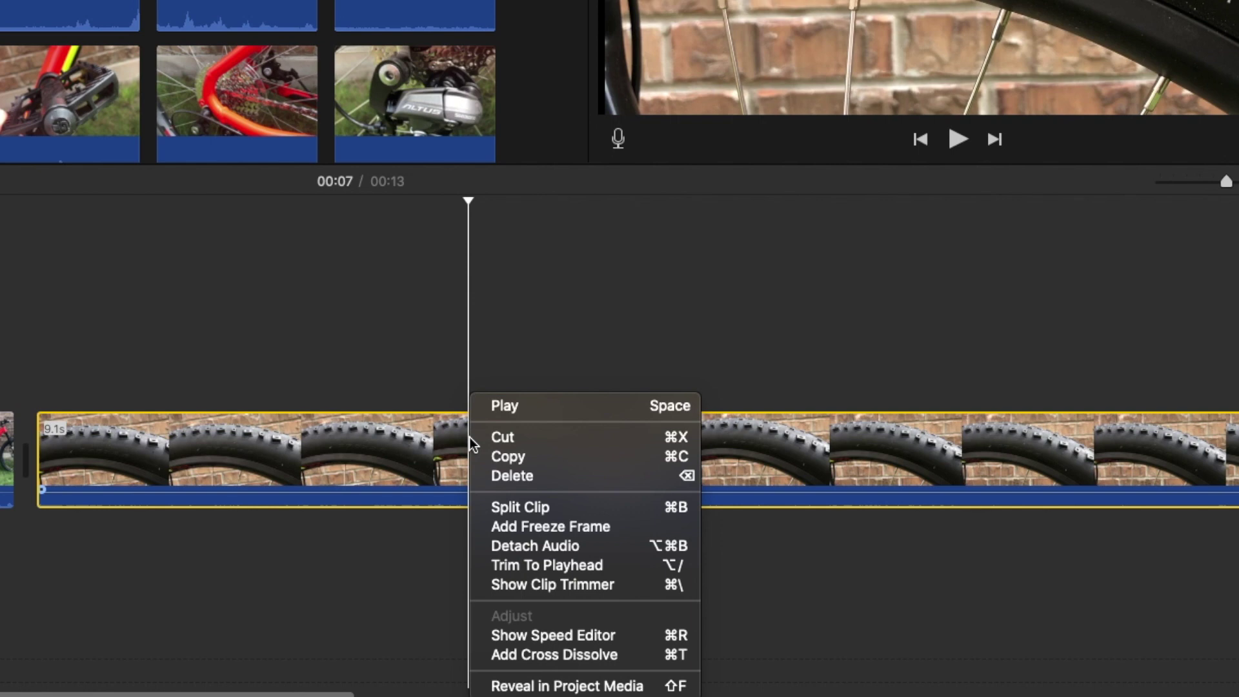
left_click(528, 511)
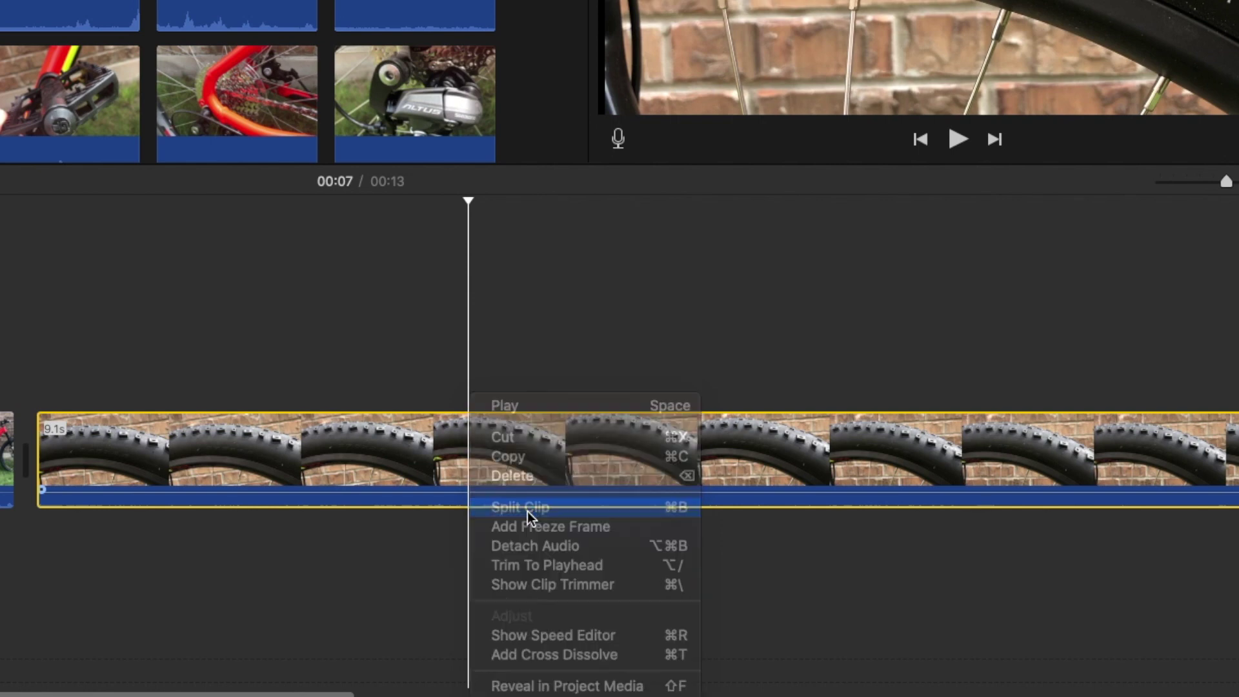
left_click(614, 459)
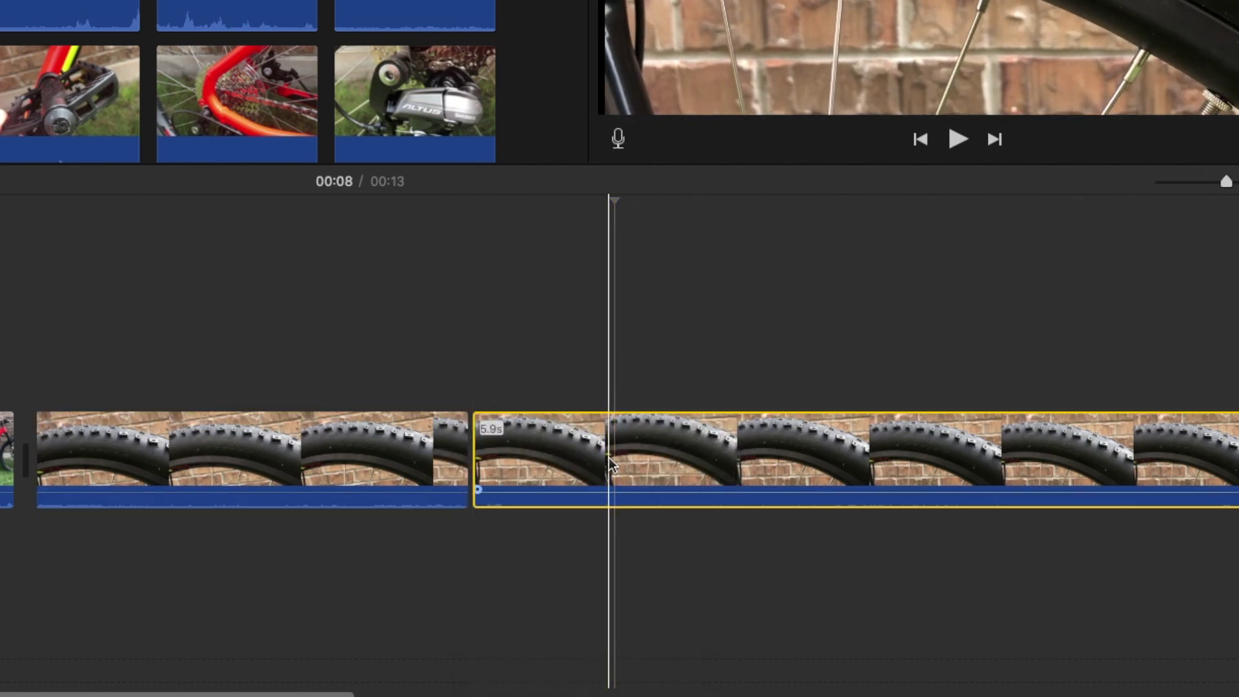
key("Delete")
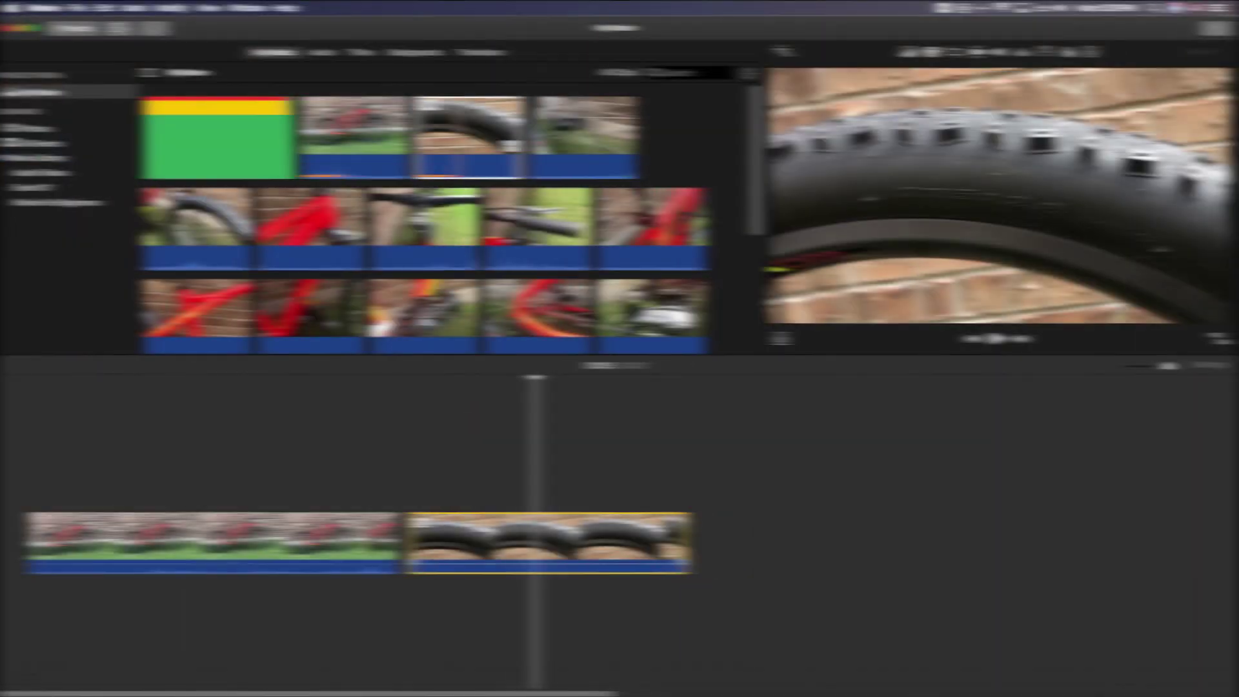
Select the middle section of the 10.2s front wheel hub clip and append it to the timeline after the tire clip.
left_click(580, 132)
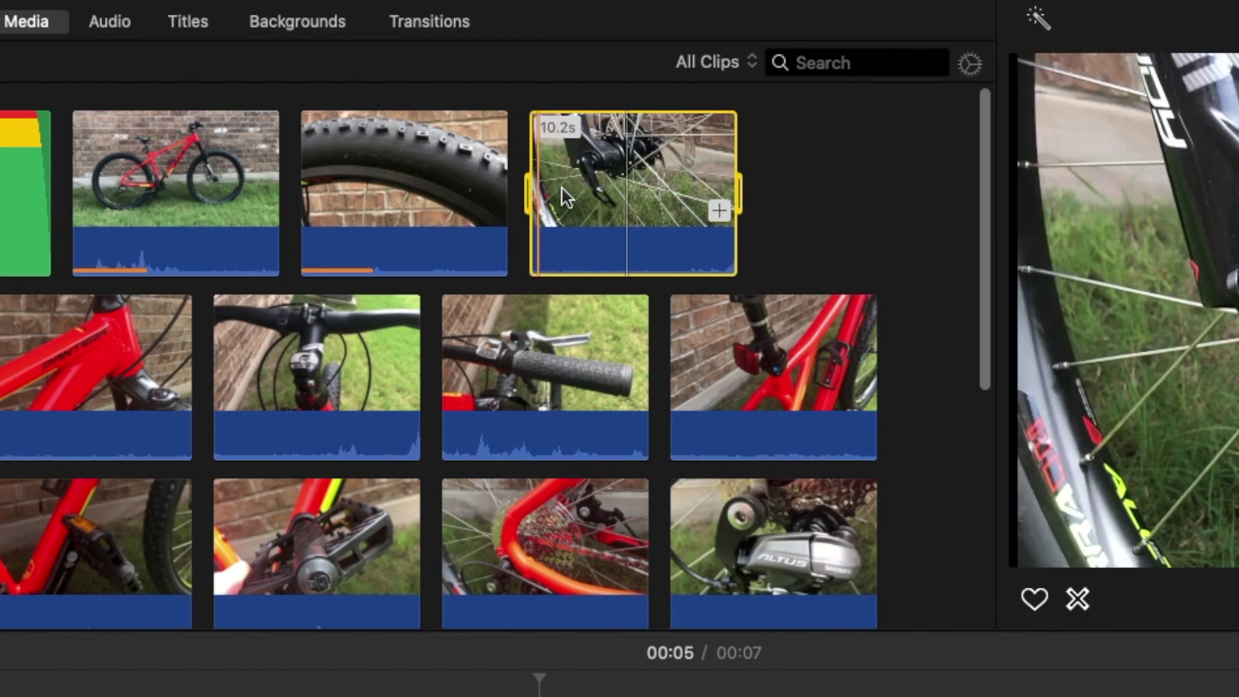
left_click_drag(529, 192, 561, 192)
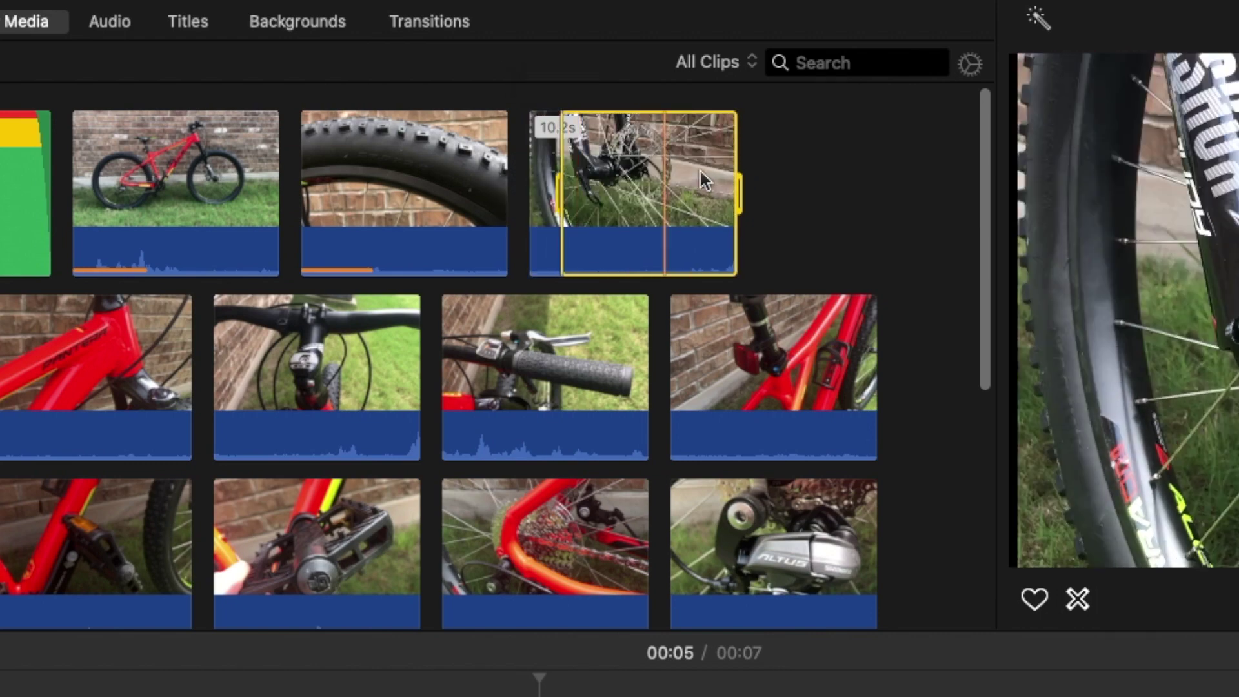
left_click_drag(737, 193, 683, 193)
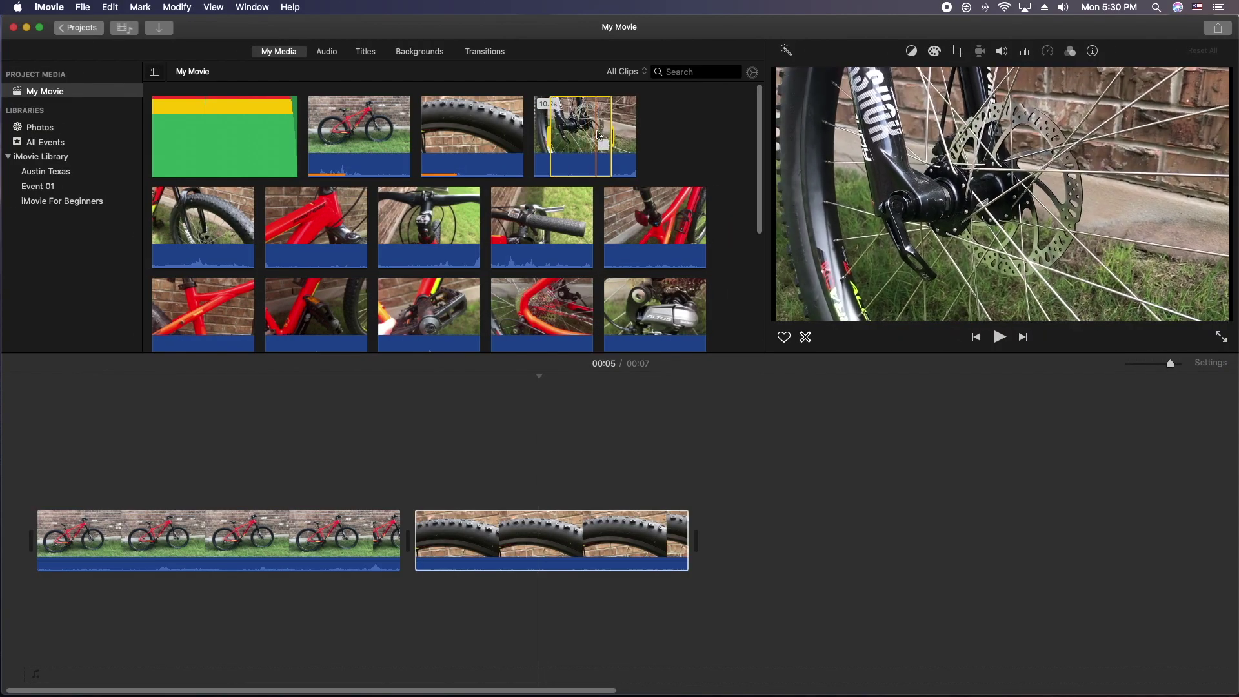
left_click(575, 131)
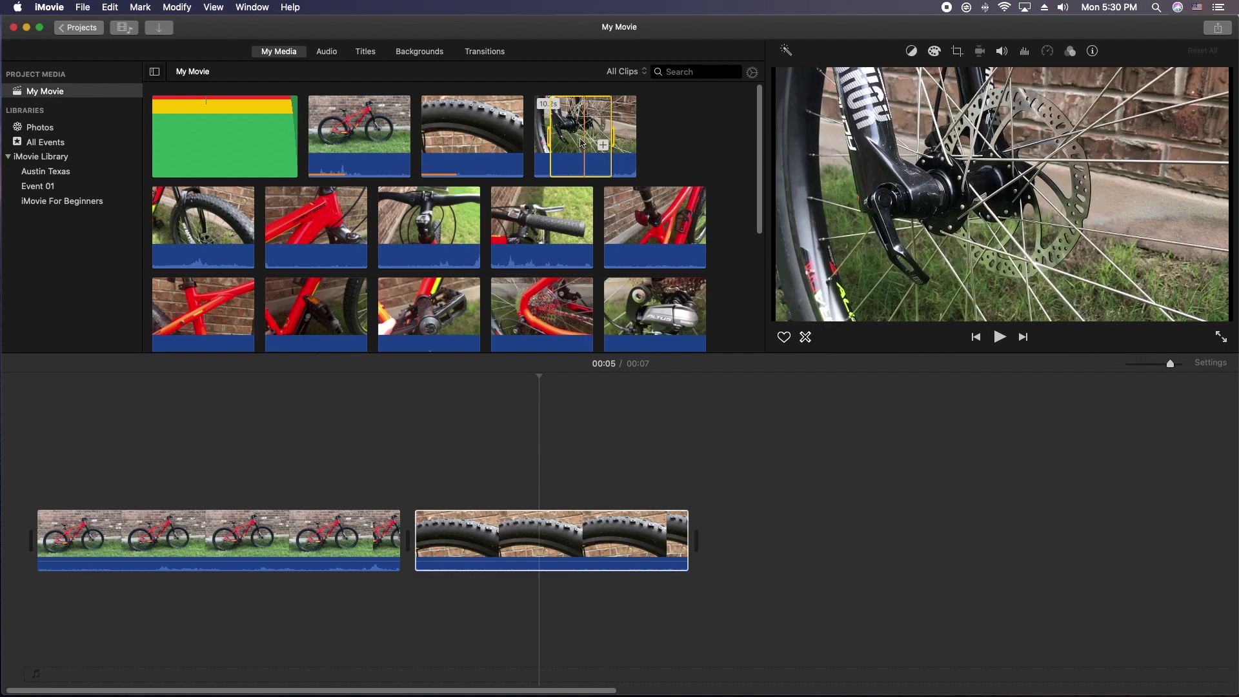
left_click_drag(574, 131, 713, 505)
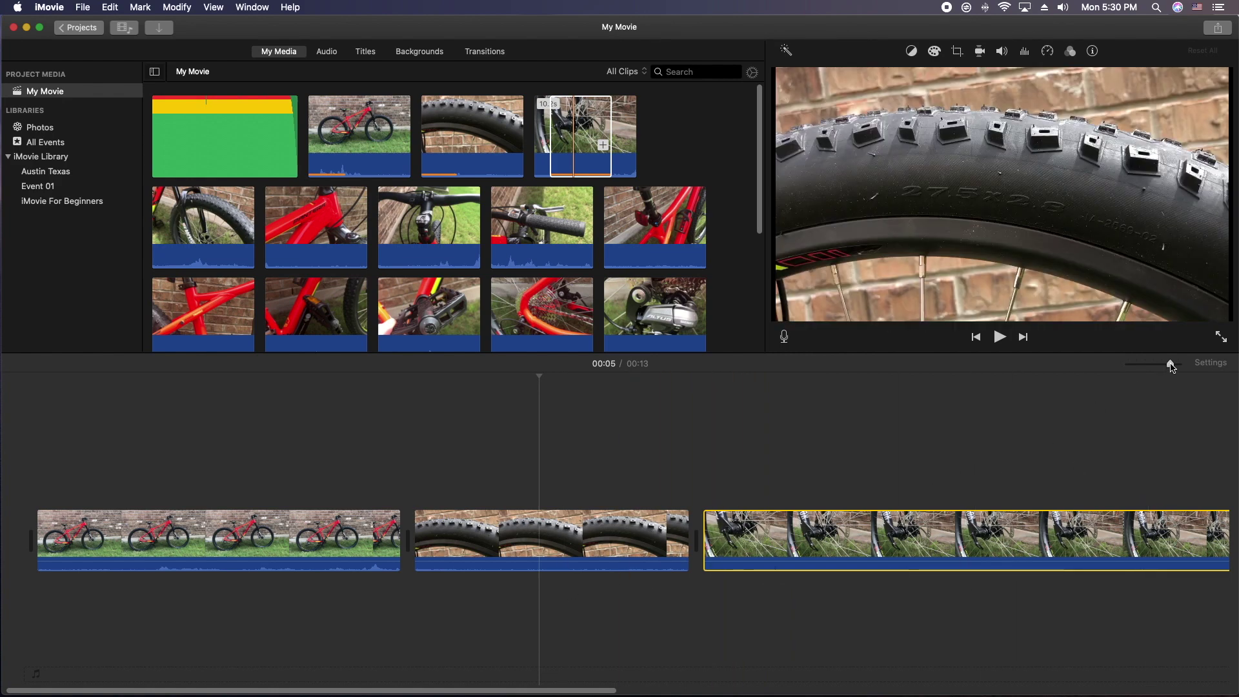
Zoom out the timeline and enlarge its clip size in the project settings, leaving audio waveforms shown.
left_click_drag(1169, 365, 1163, 365)
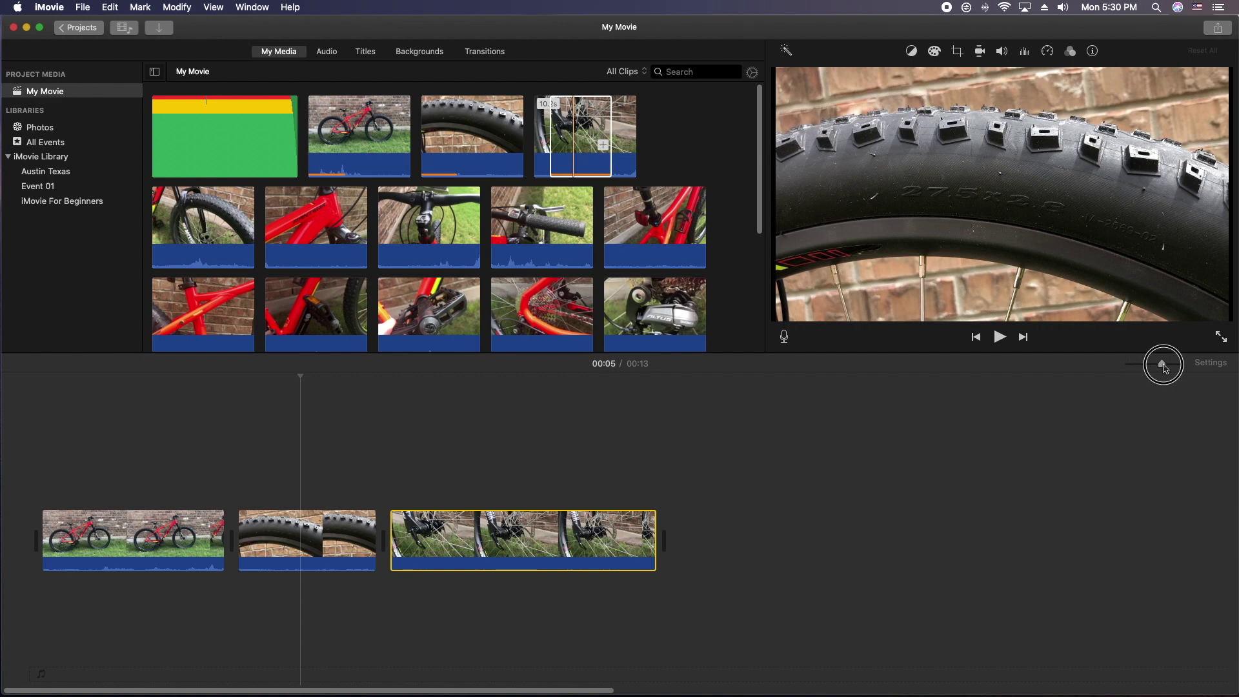
mouse_move(1161, 367)
left_mouse_down()
mouse_move(1225, 338)
mouse_move(1128, 355)
mouse_move(1169, 353)
mouse_move(1156, 365)
left_mouse_up()
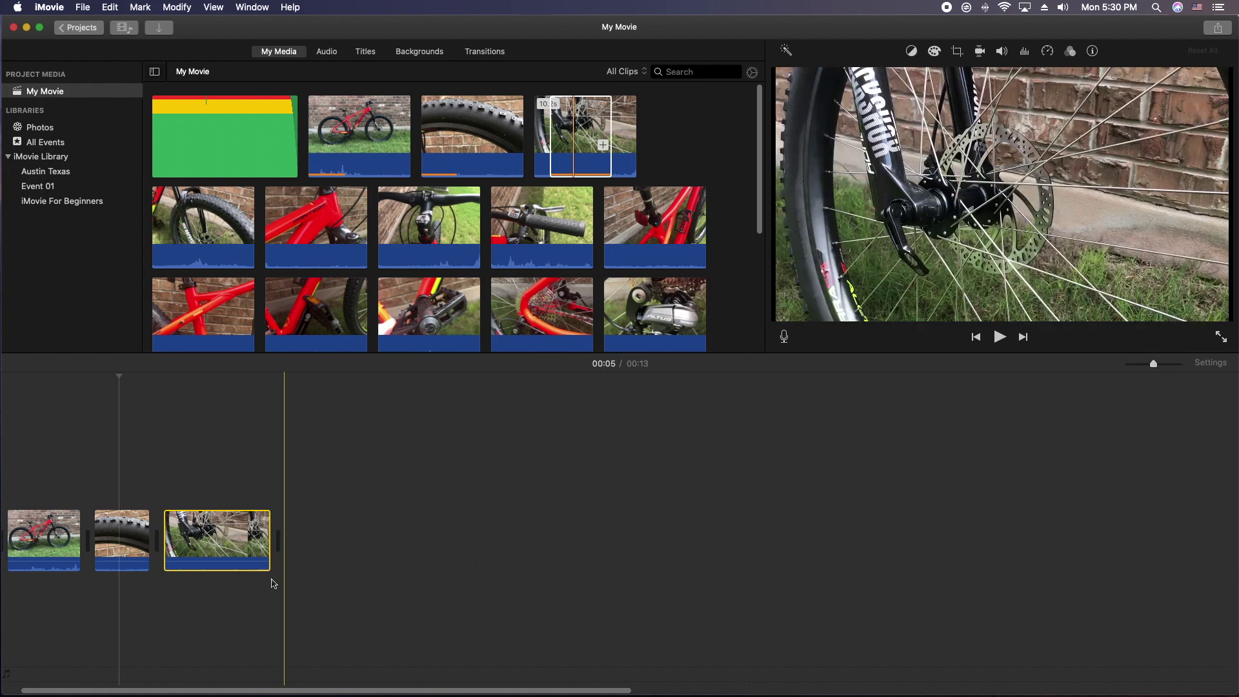
left_click(1211, 365)
left_click_drag(1068, 527, 1110, 522)
left_click(1056, 560)
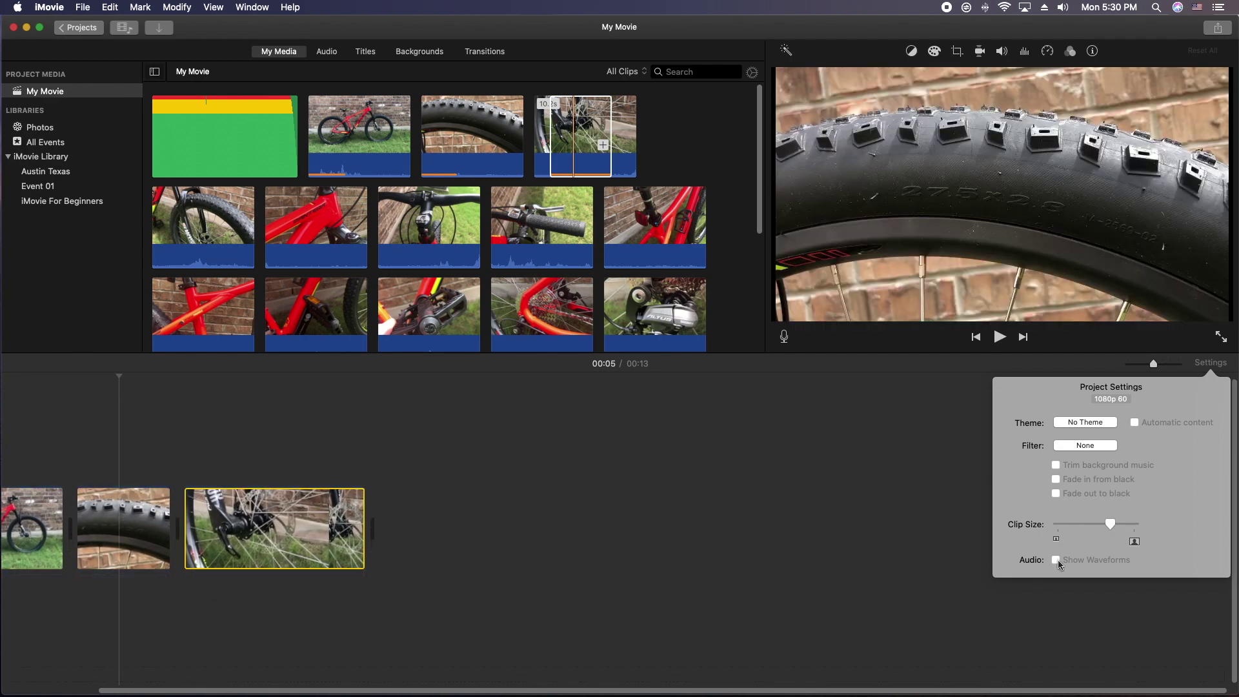
left_click(1058, 560)
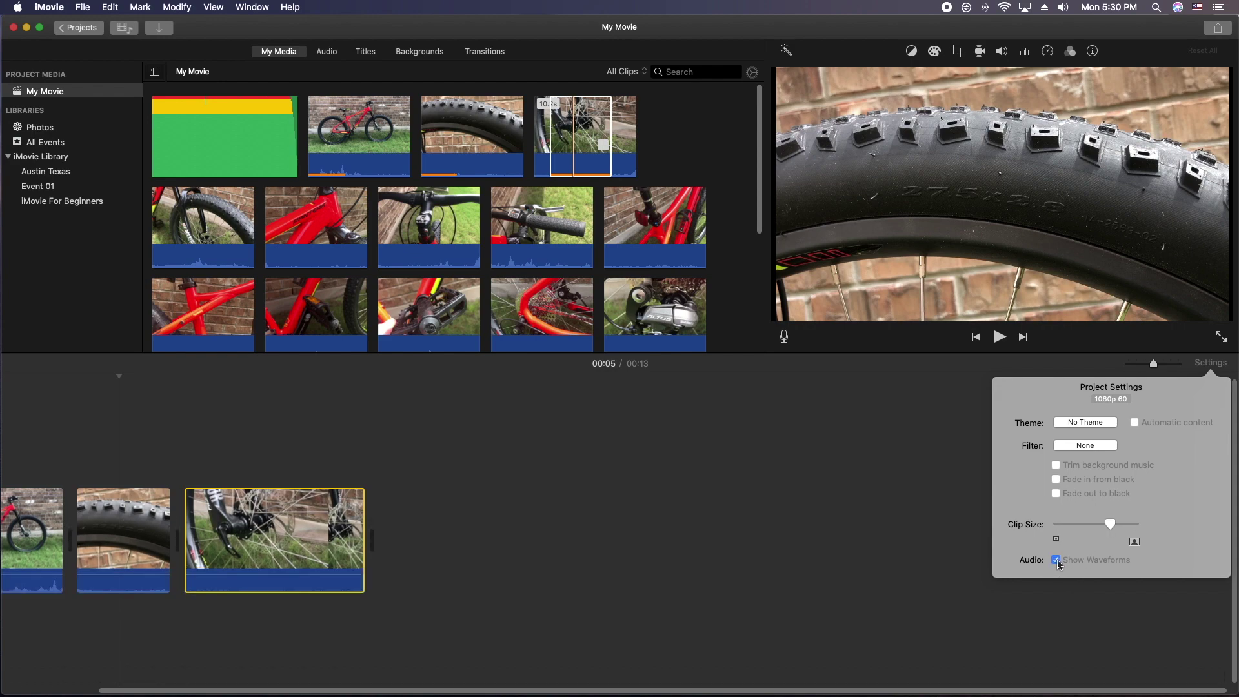
left_click(788, 471)
left_click_drag(375, 690, 280, 690)
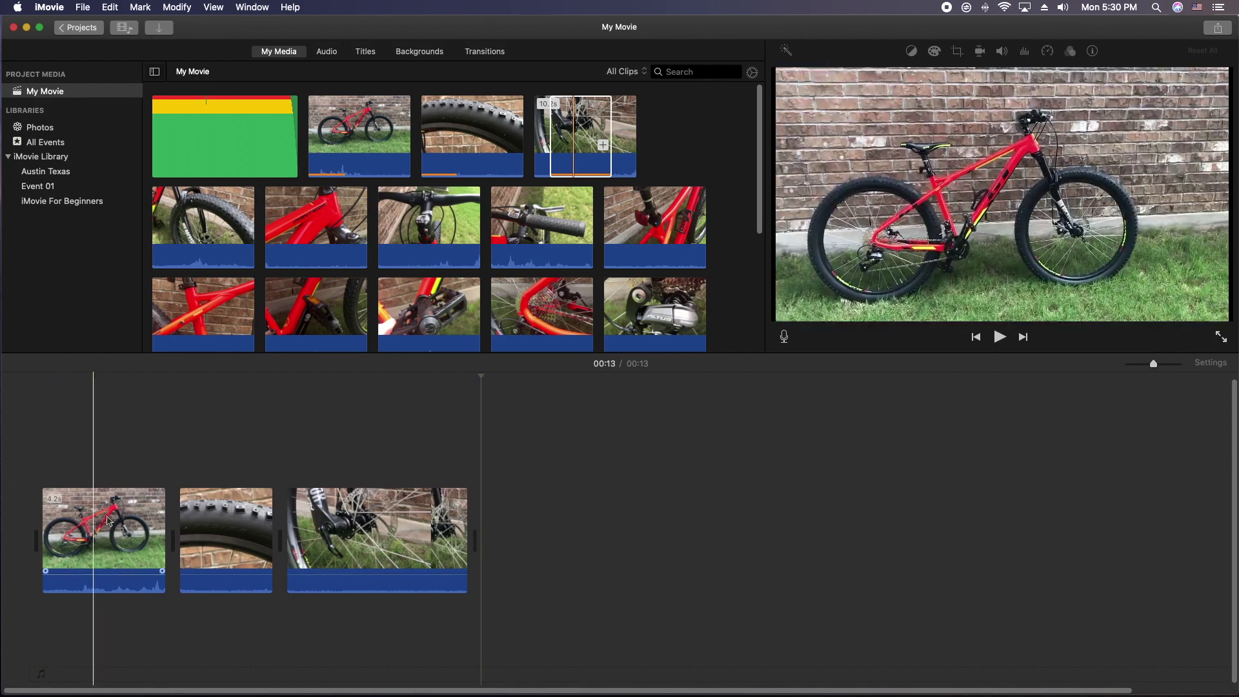
Select roughly the first half of the 16.6s front tire and fork clip and append it to the timeline.
left_click(216, 224)
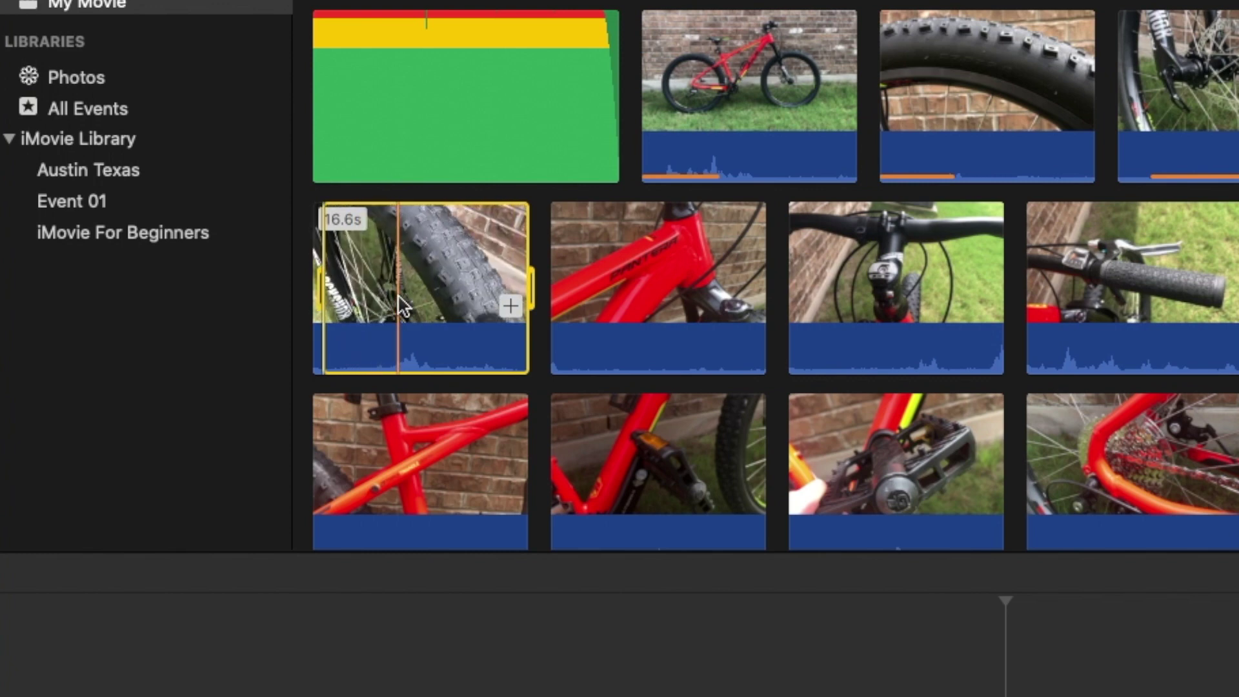
left_click(435, 288)
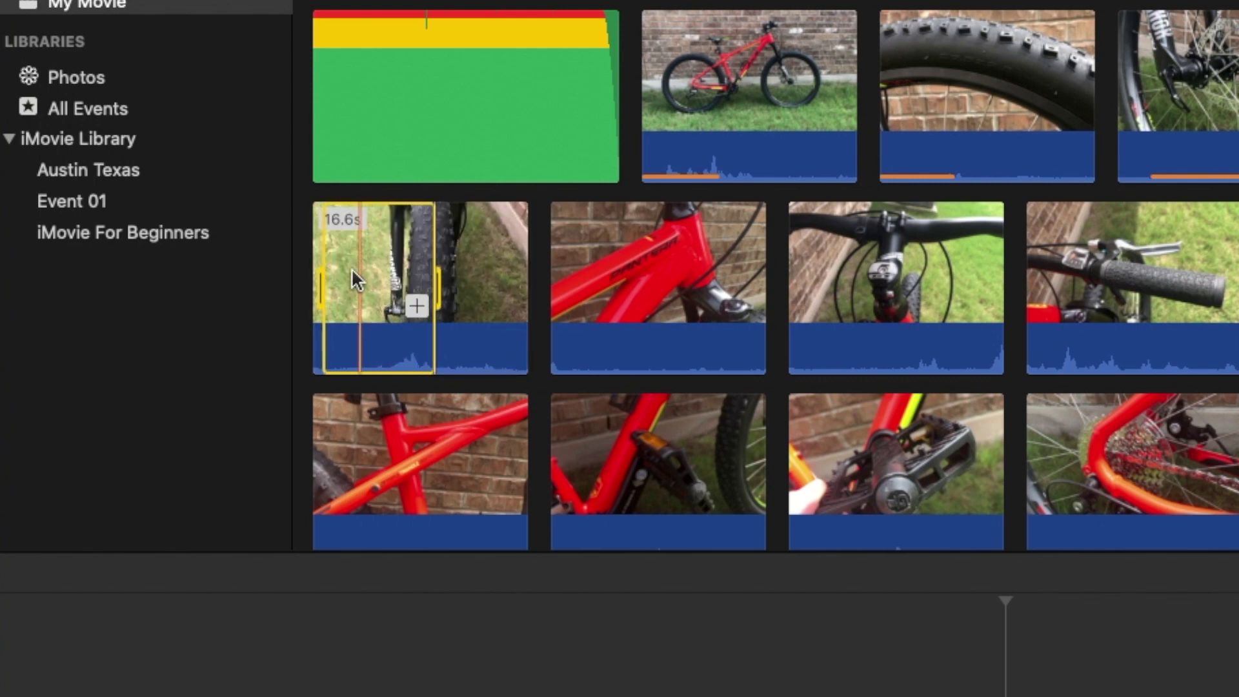
left_click(417, 304)
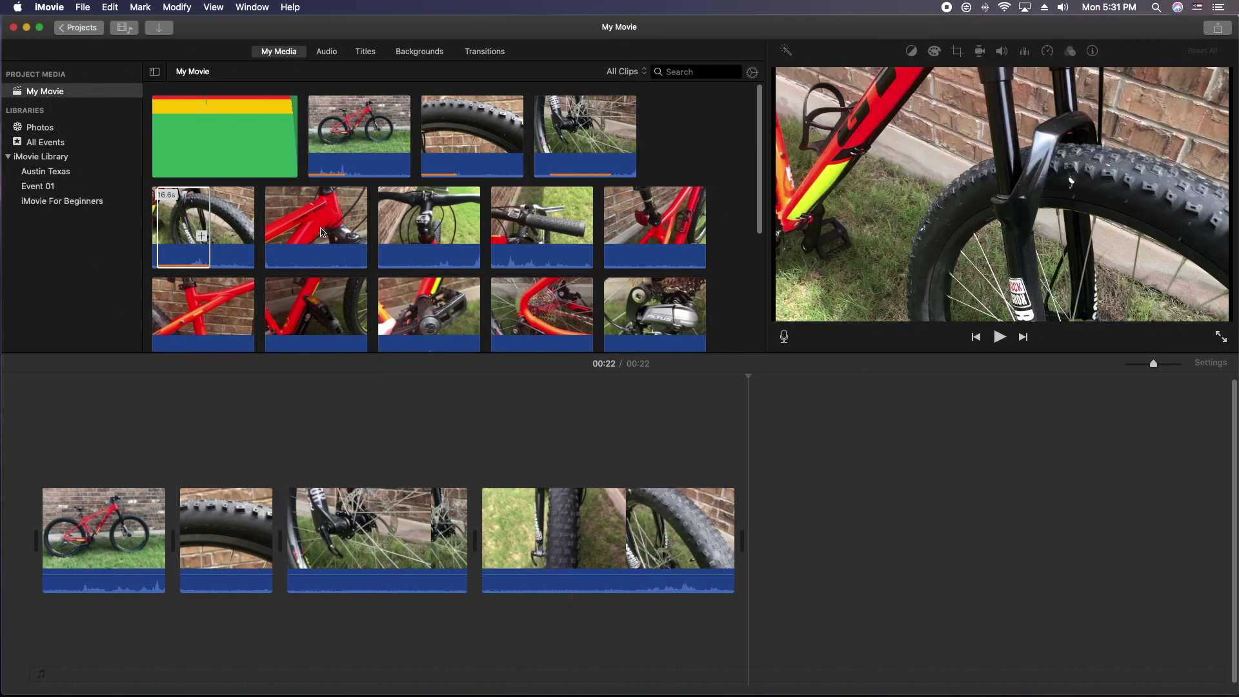
Select a middle section of the 7.6s red Pantera frame clip and append it to the end of the timeline.
left_click(321, 231)
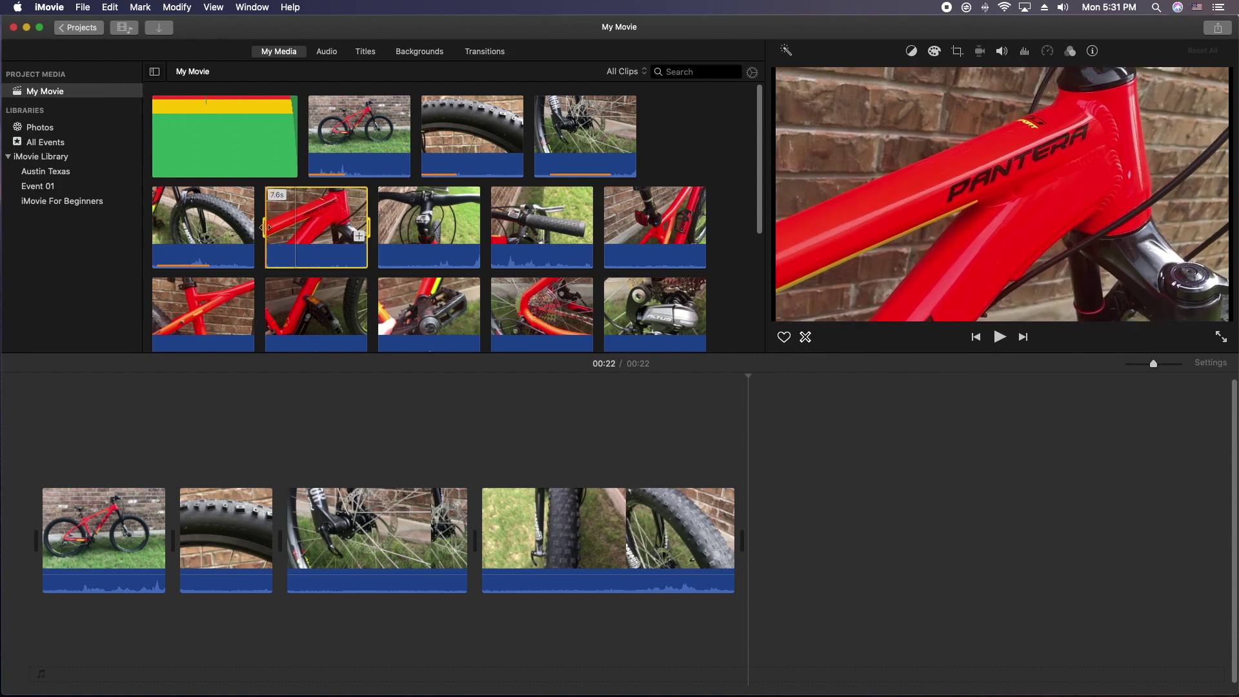
left_click_drag(265, 227, 348, 225)
mouse_move(317, 230)
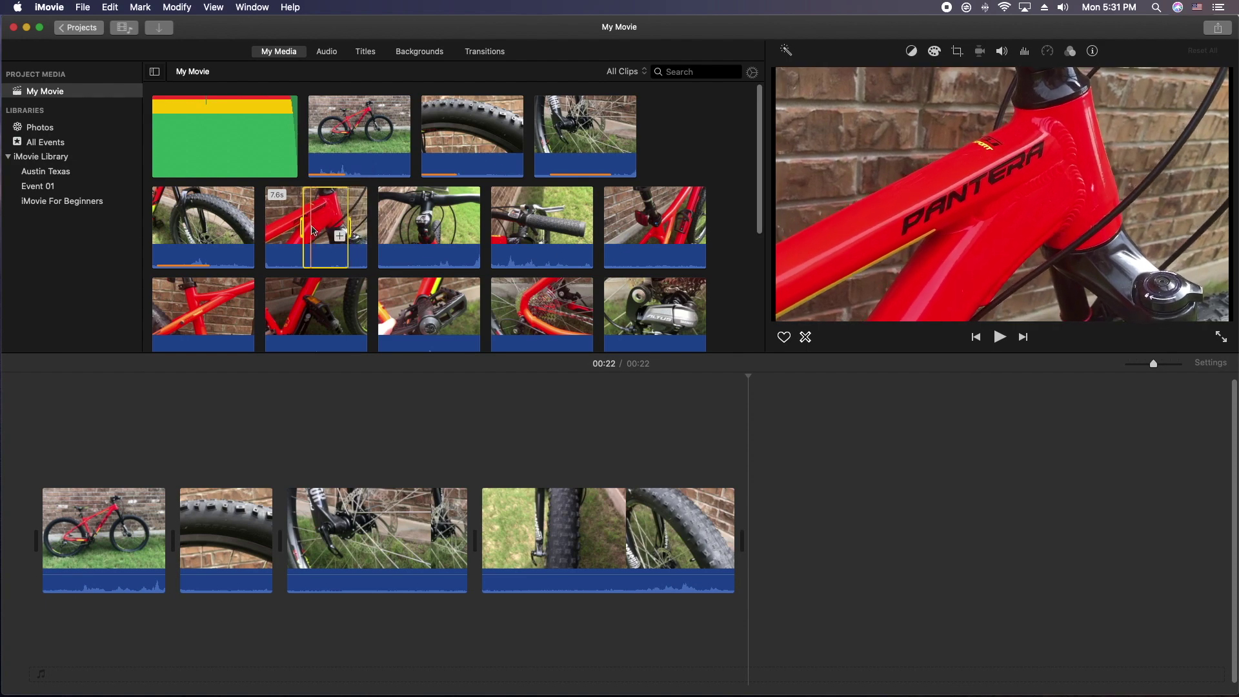
left_click_drag(320, 232, 767, 487)
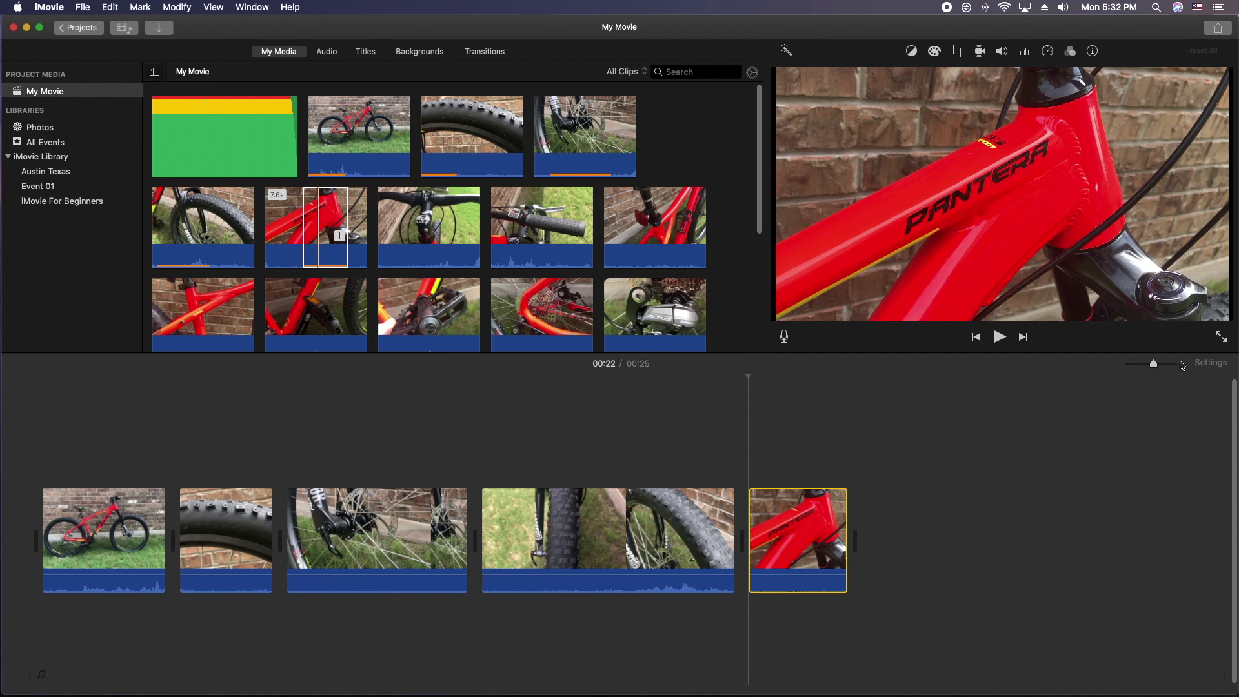
Append a selected section of the 8.4s handlebar stem clip to the timeline after the Pantera frame clip.
left_click_drag(1157, 368, 1150, 371)
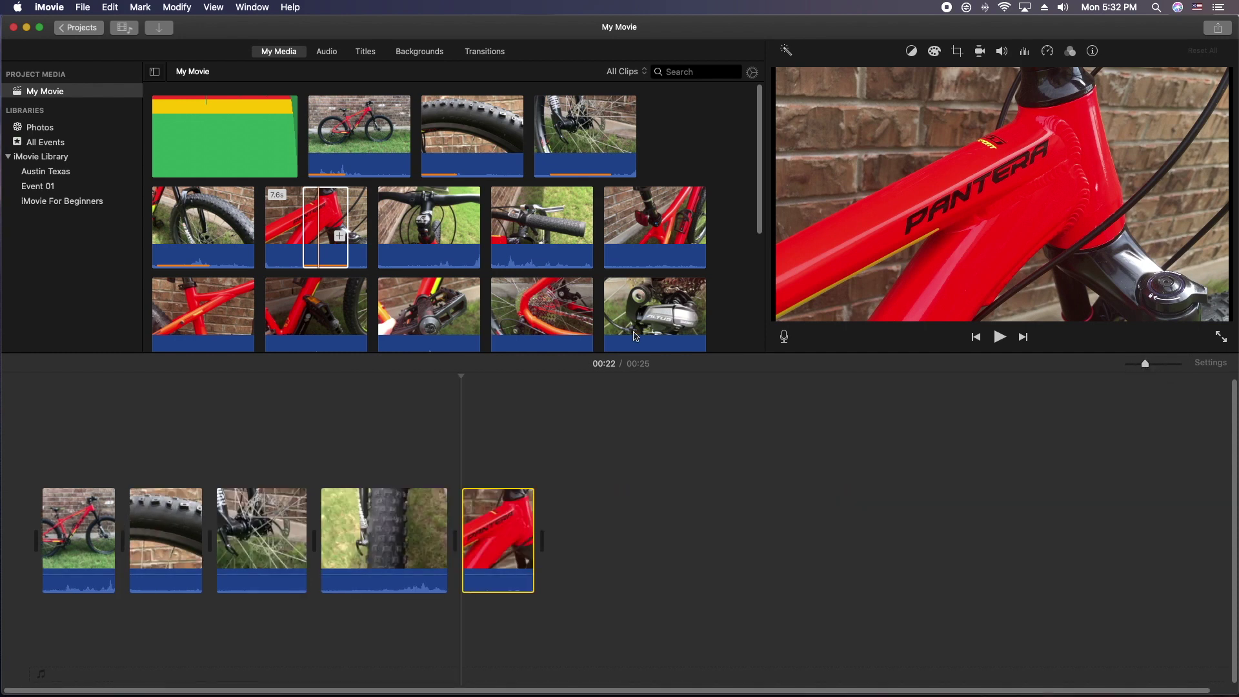
left_click(428, 221)
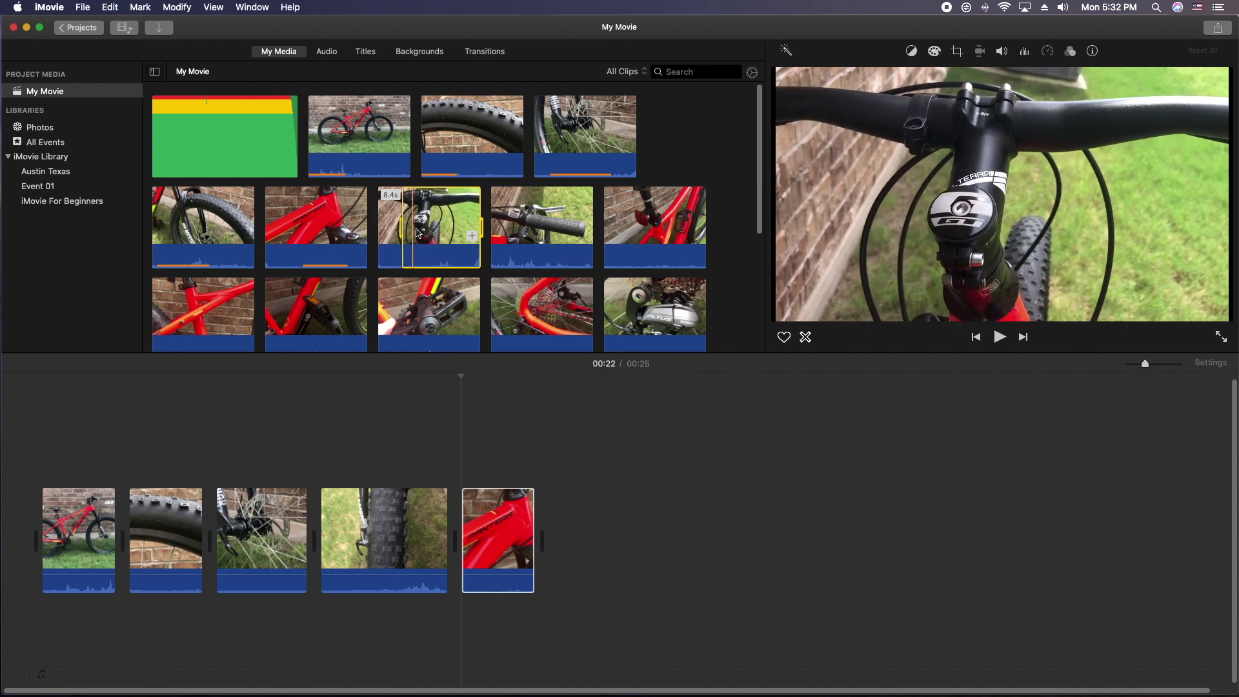
left_click_drag(447, 234, 580, 506)
Append the full 12.4s handlebar grip clip to the end of the timeline, deleting the duplicate copy.
left_click(535, 215)
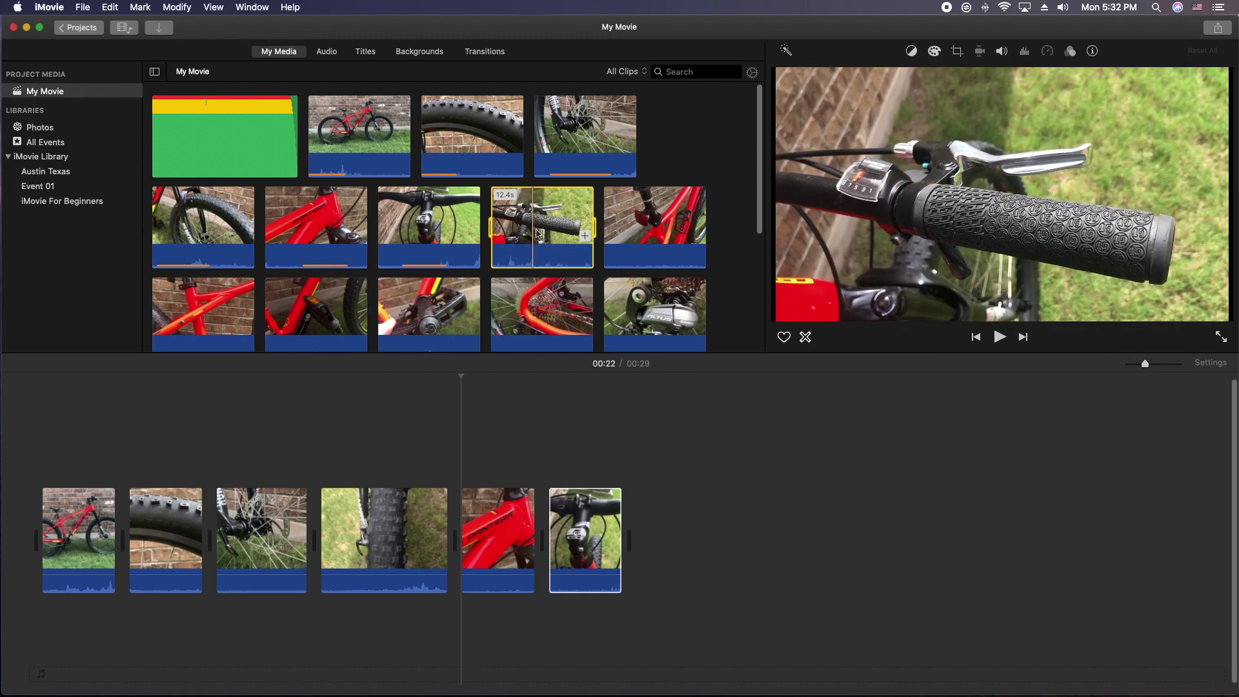
left_click(624, 420)
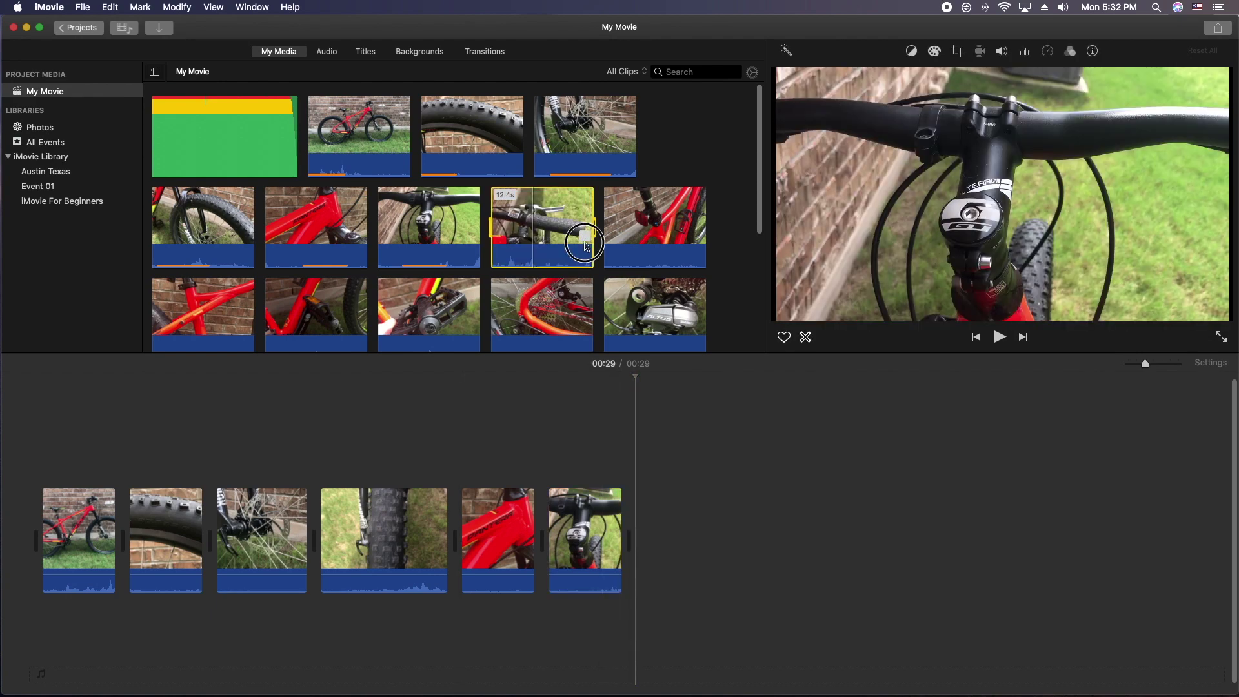
left_click(584, 238)
left_click(585, 238)
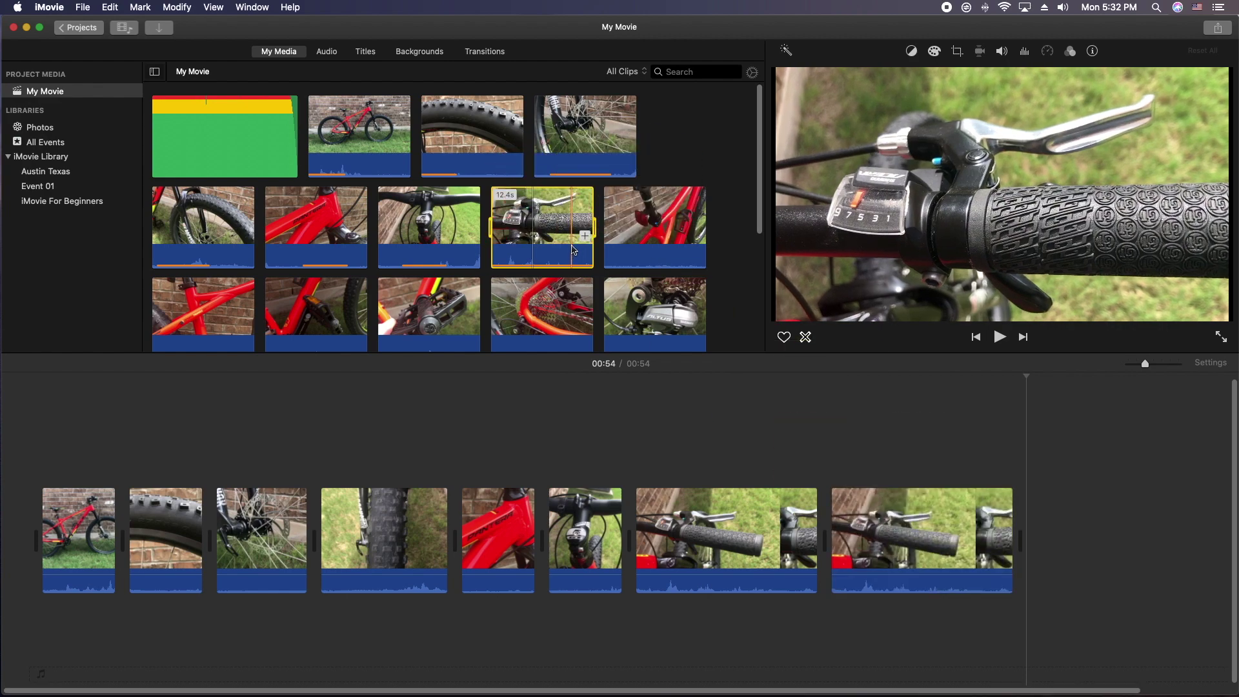
left_click(897, 519)
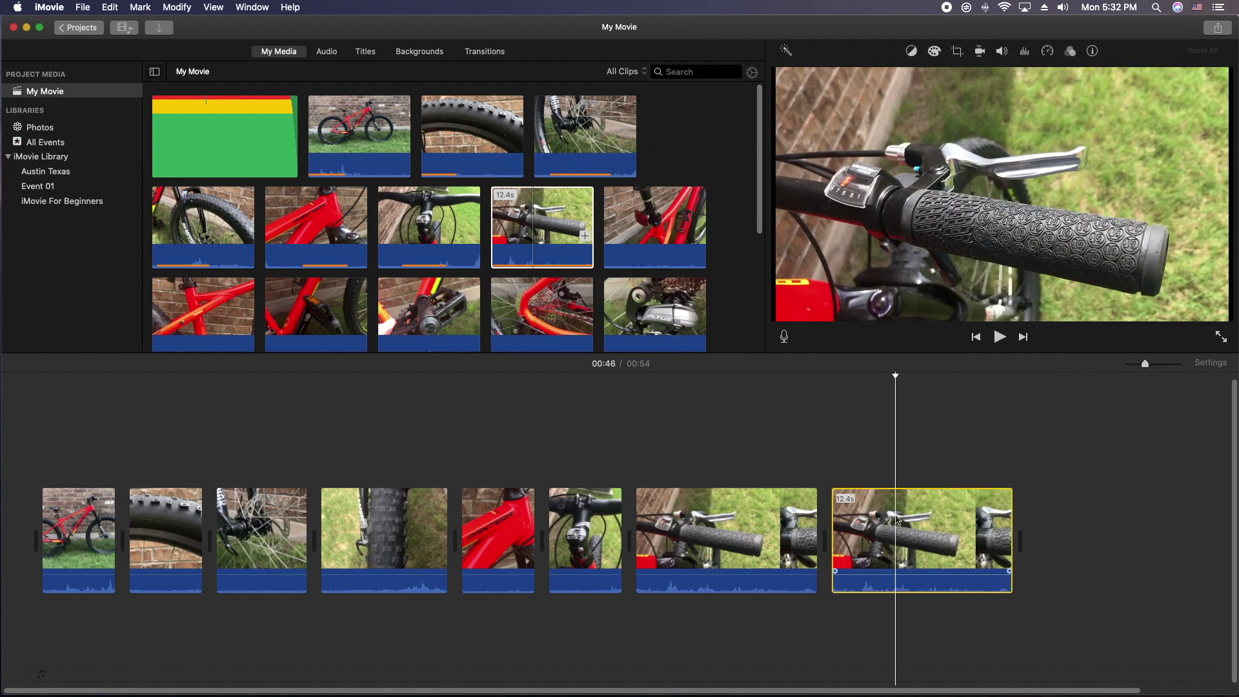
key("Delete")
Select about the first half of the 19.4s seat and seat post clip and append it to the timeline.
left_click(639, 230)
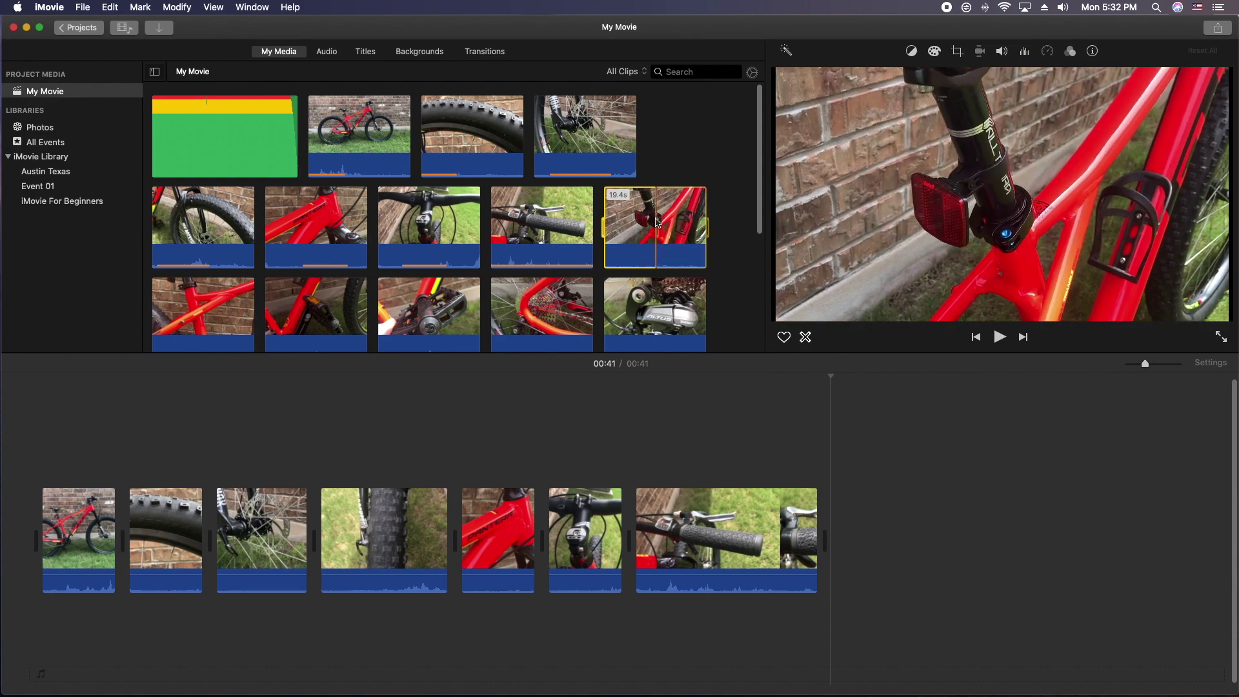
left_click_drag(606, 225, 650, 238)
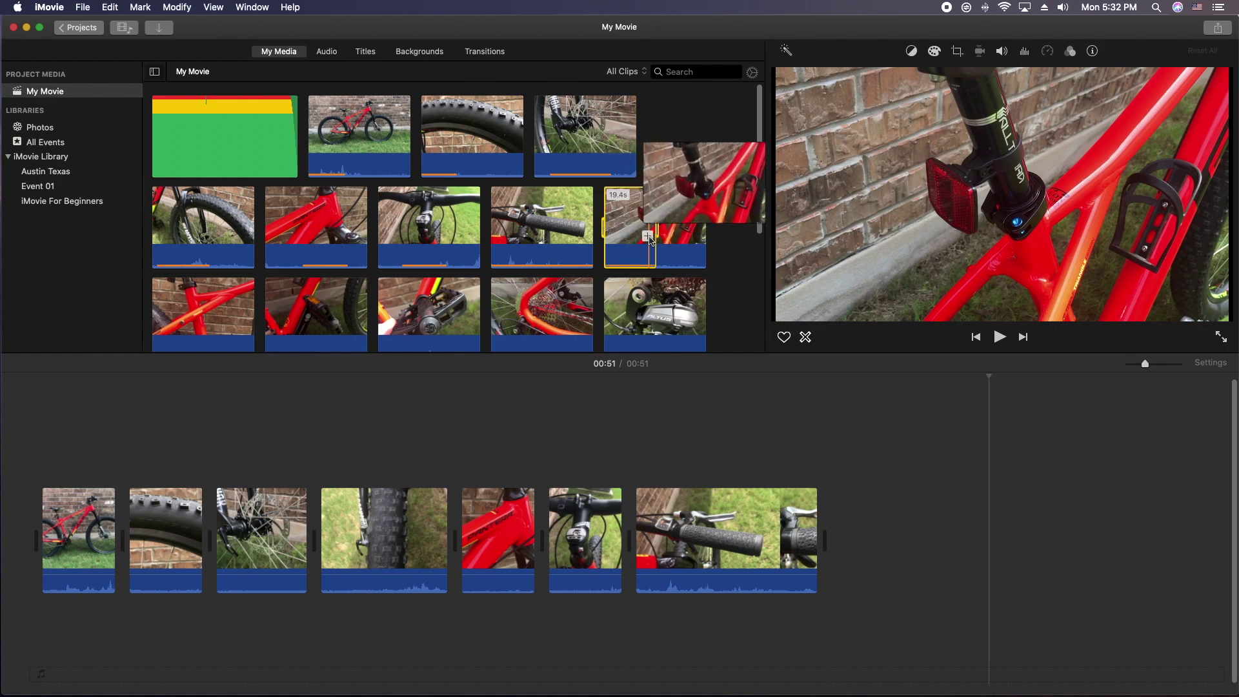
Append sections of the Triple Triangle frame, pedal, rear cassette and Altus derailleur clips, in that order, to the end of the timeline.
scroll(742, 238, "down", 5)
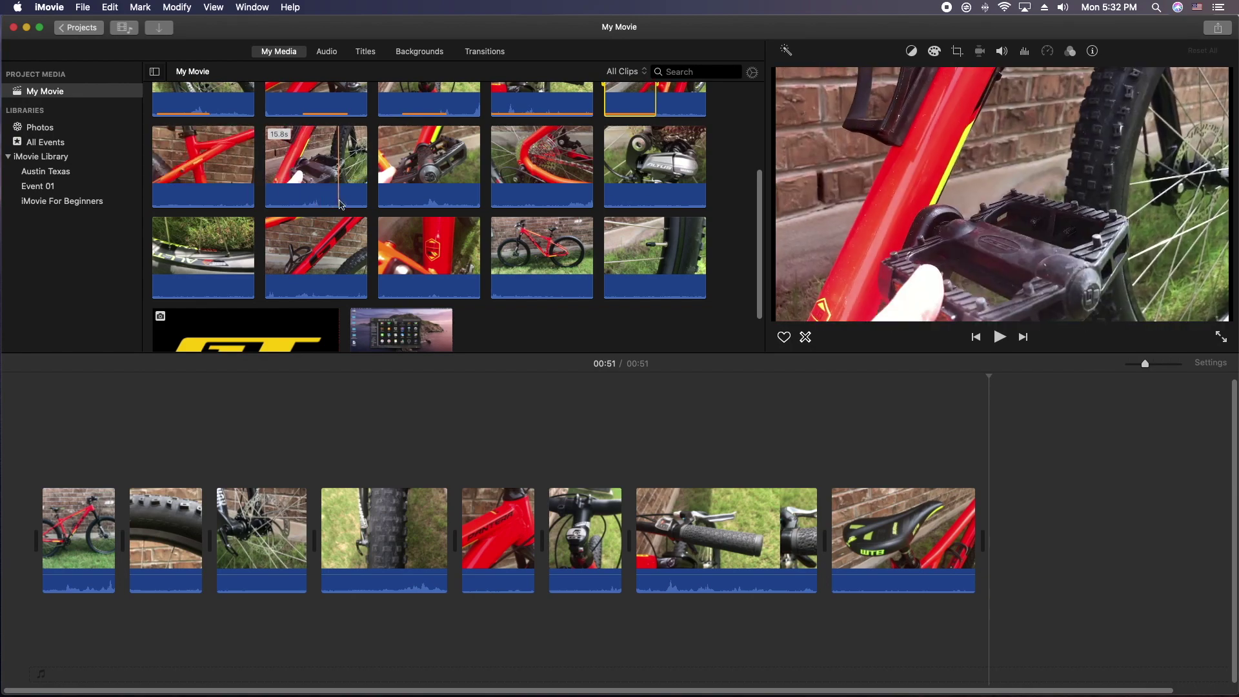
left_click(342, 206)
key("e")
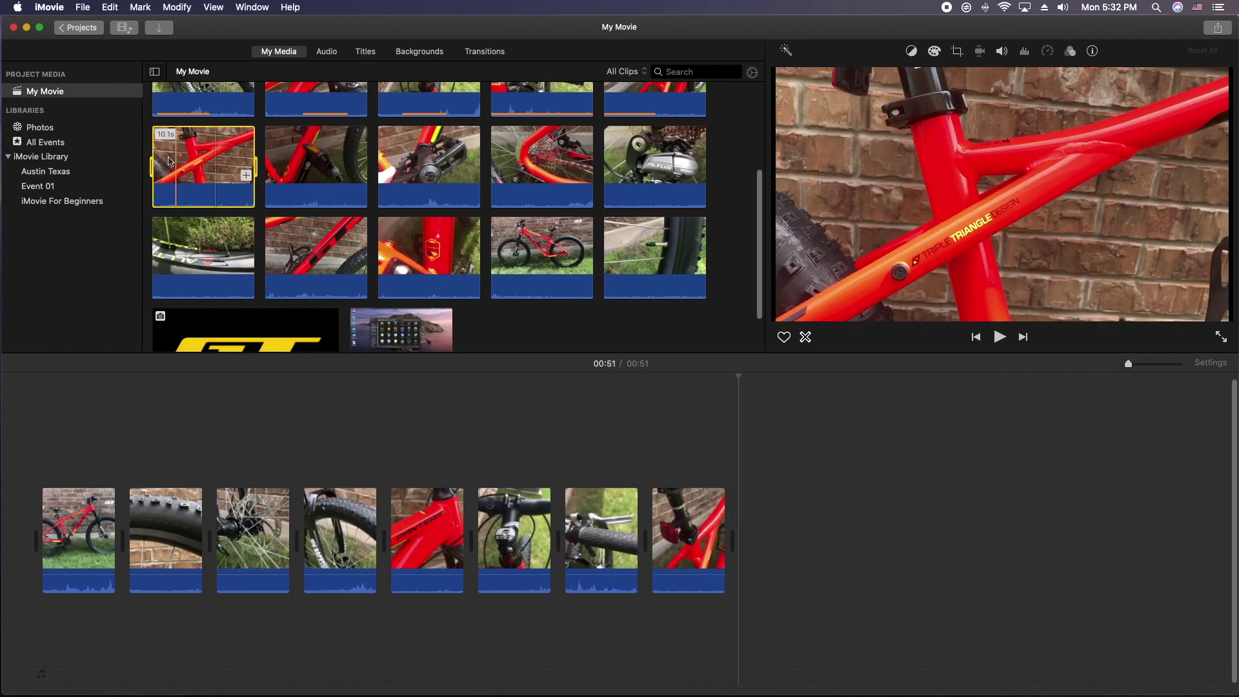
left_click_drag(385, 173, 916, 541)
left_click_drag(542, 166, 1006, 542)
left_click_drag(655, 167, 1065, 542)
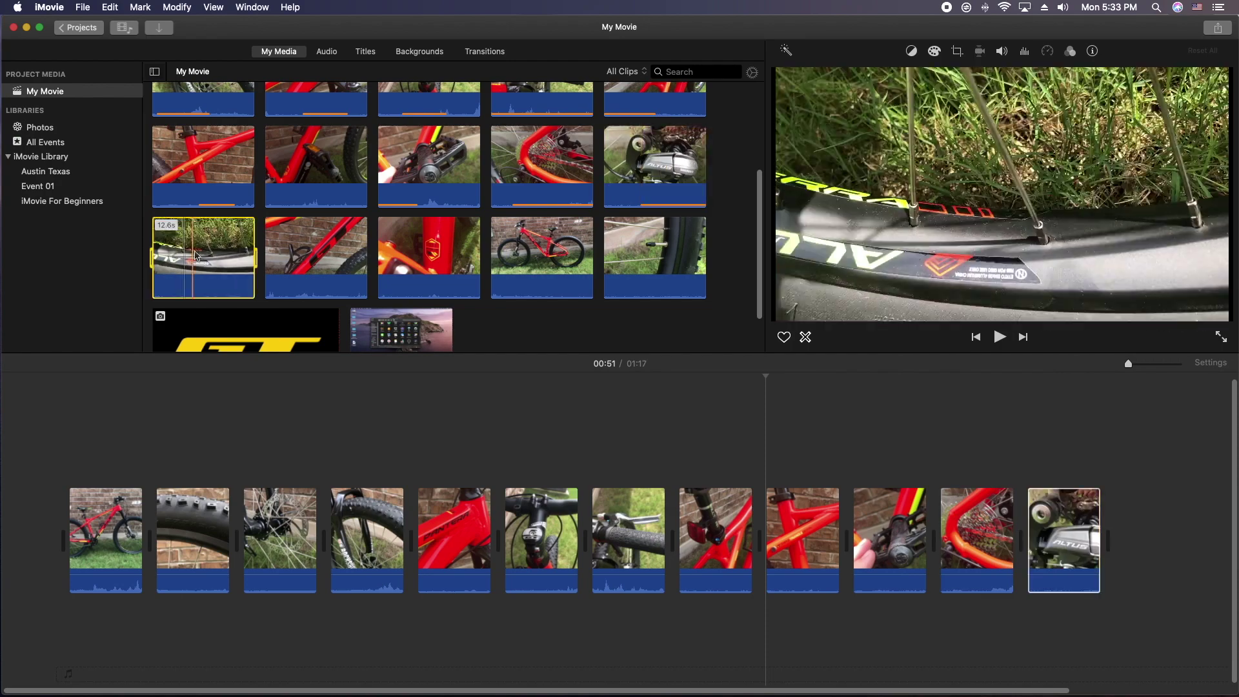
Append sections of the wheel rim, GT frame tube, head badge and closing whole-bike clips to the end of the timeline.
left_click_drag(204, 258, 1064, 542)
left_click_drag(316, 258, 981, 542)
left_click_drag(445, 258, 927, 432)
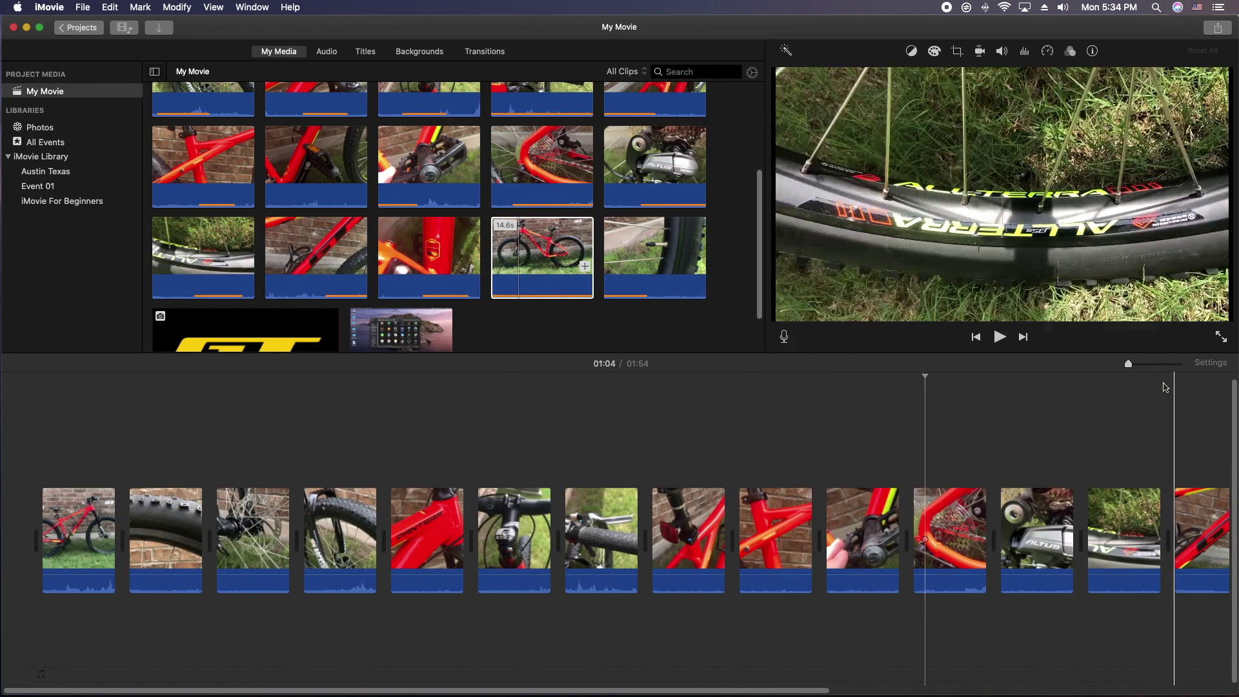
Reduce the timeline clip size in the project settings so all the bike clips fit in view.
left_click(1212, 363)
left_click_drag(1111, 526, 1076, 526)
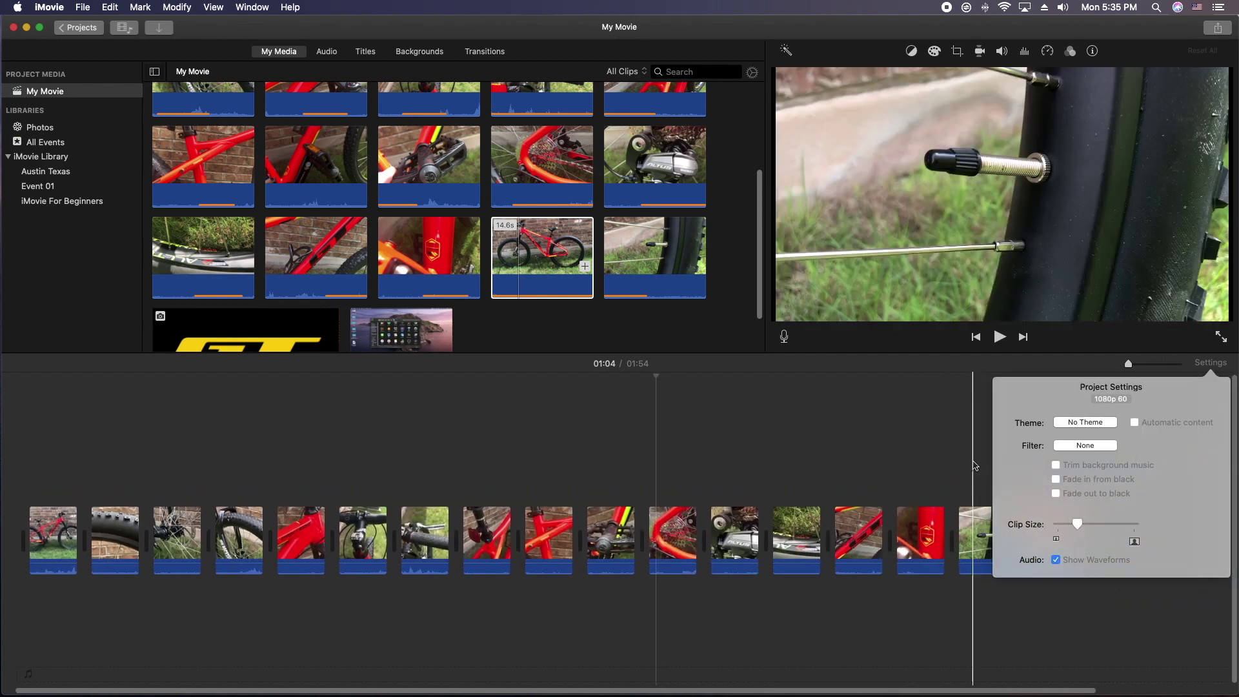
left_click(974, 465)
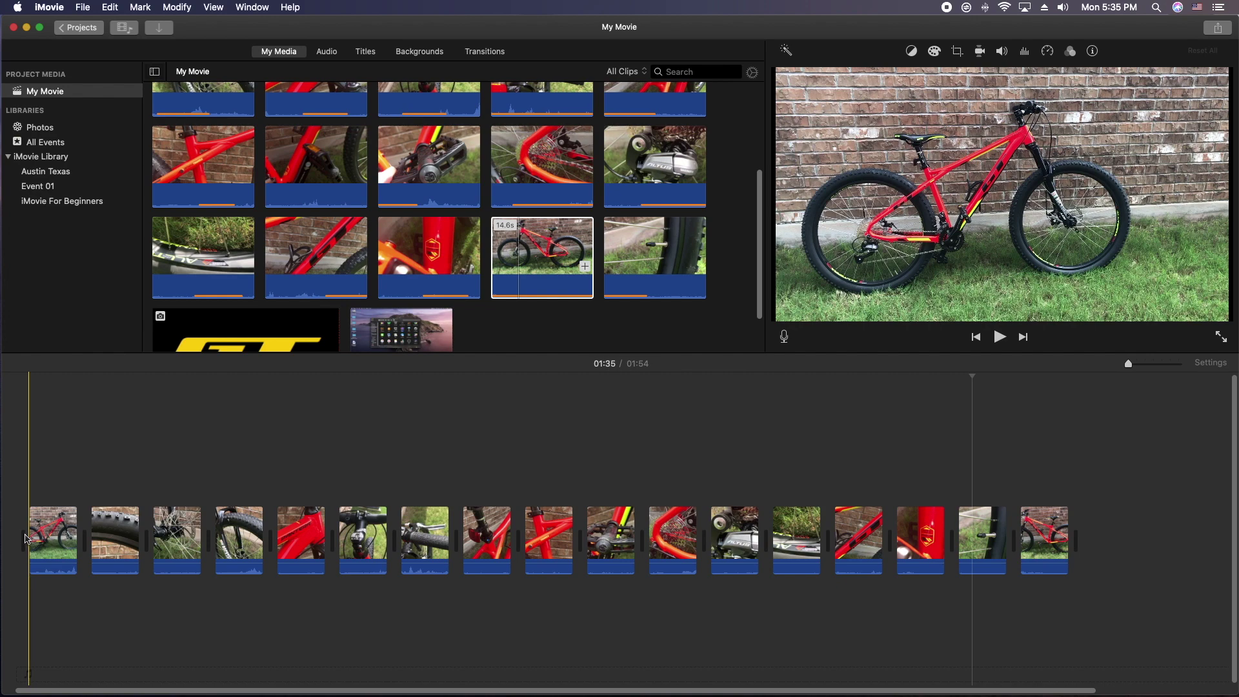
left_click(189, 547)
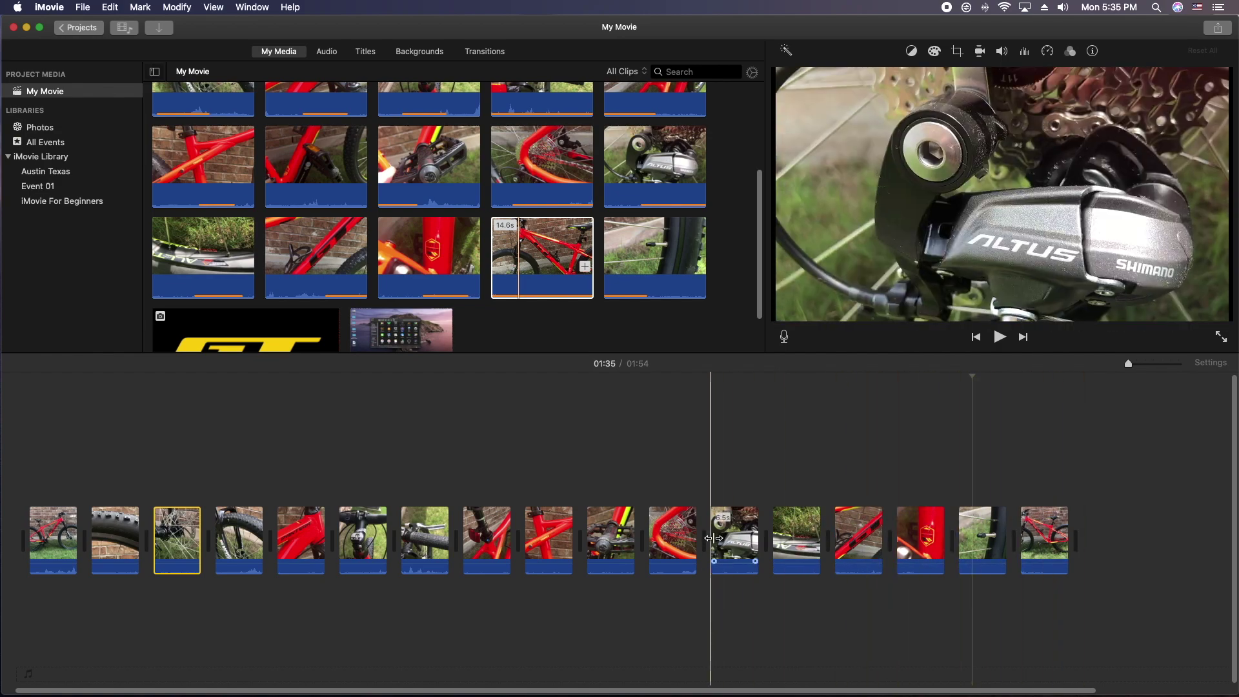
left_click(34, 489)
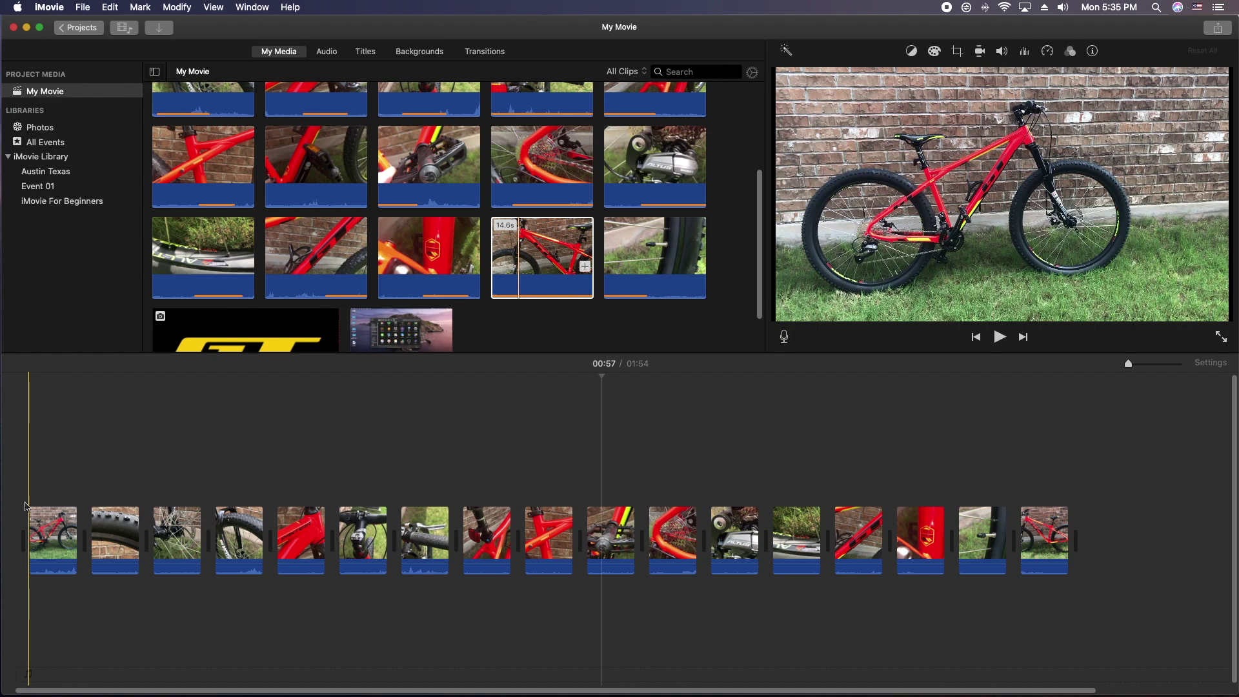
left_click(186, 465)
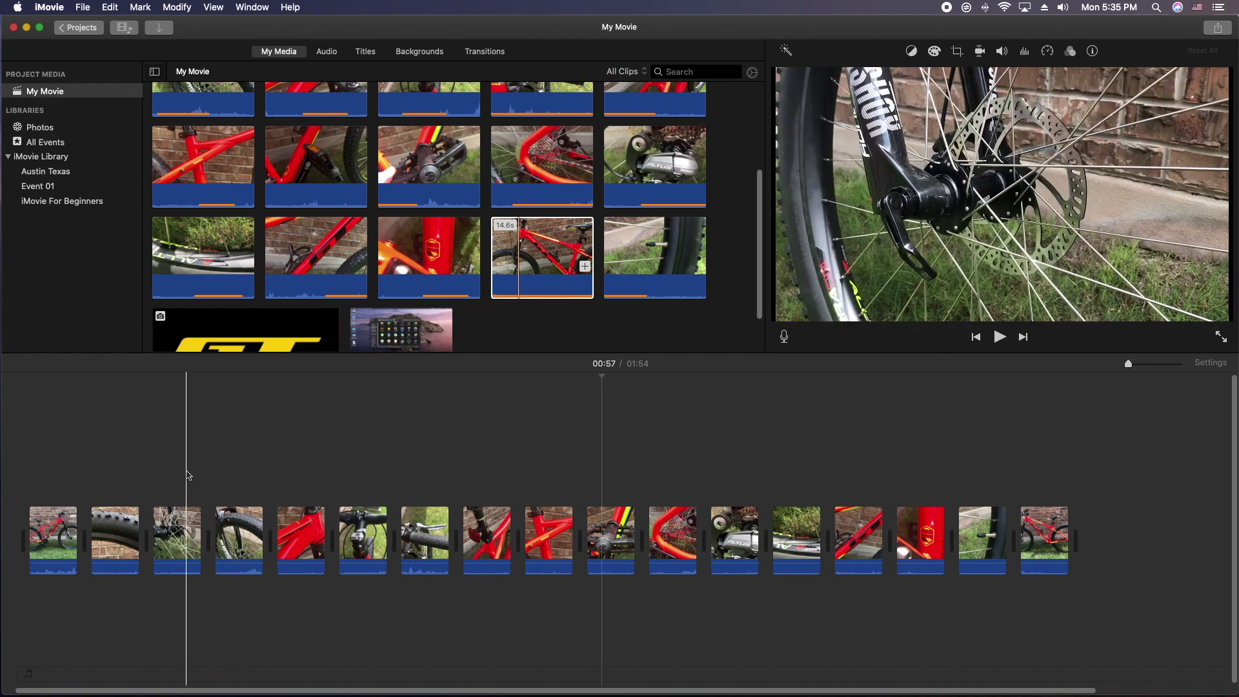
Add a Centered title at the very start of the timeline, before the first bike clip.
left_click(366, 51)
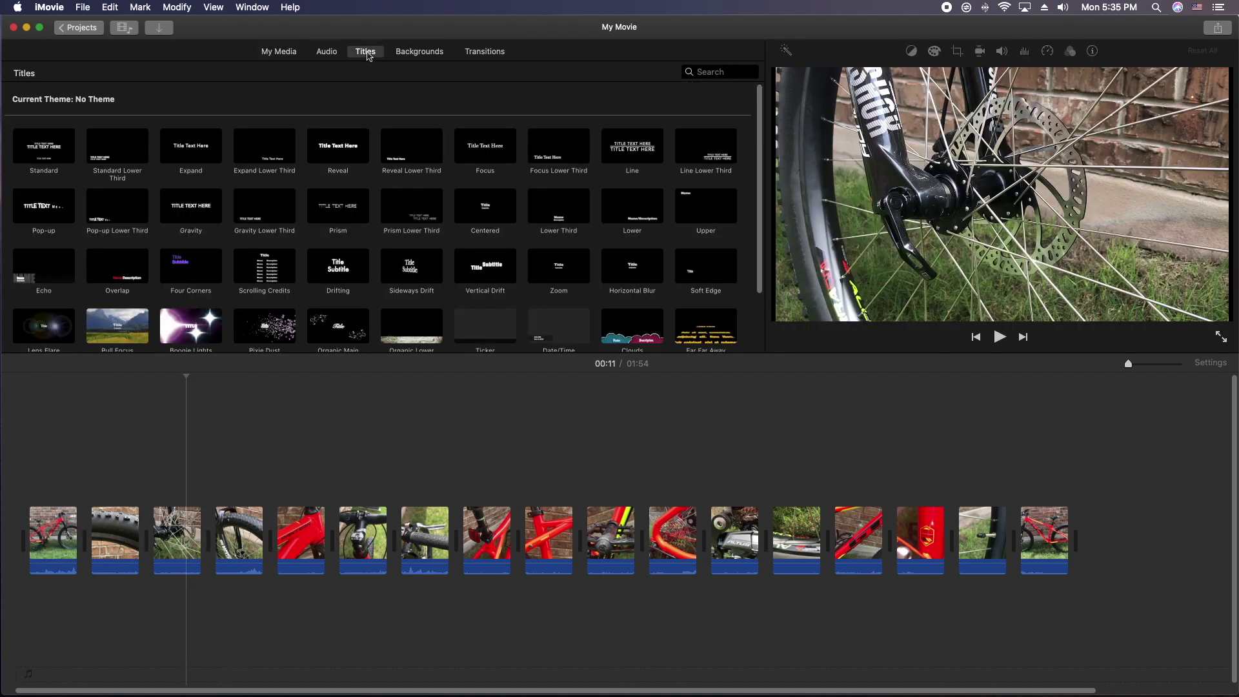
left_click(496, 213)
left_click_drag(495, 207, 12, 541)
Replace the title's placeholder text with "My GT" on the first line and "Mtn Bike" on the second.
left_click(1051, 208)
left_click(1048, 213)
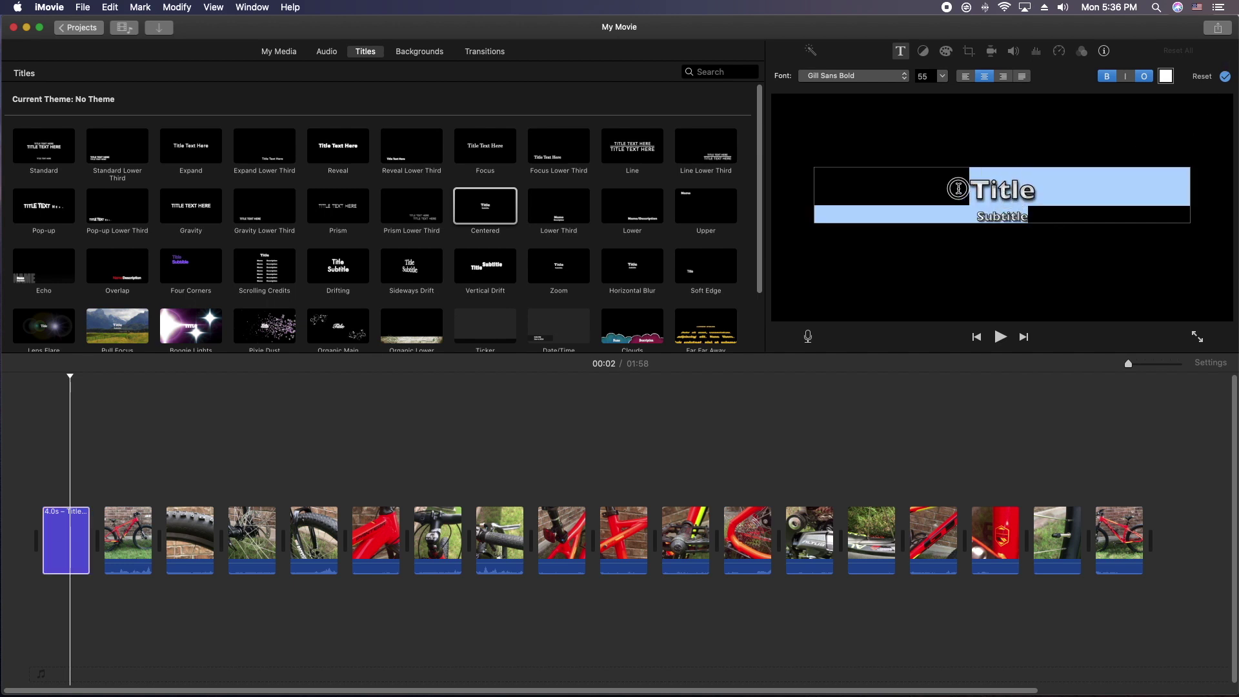
type("My GT")
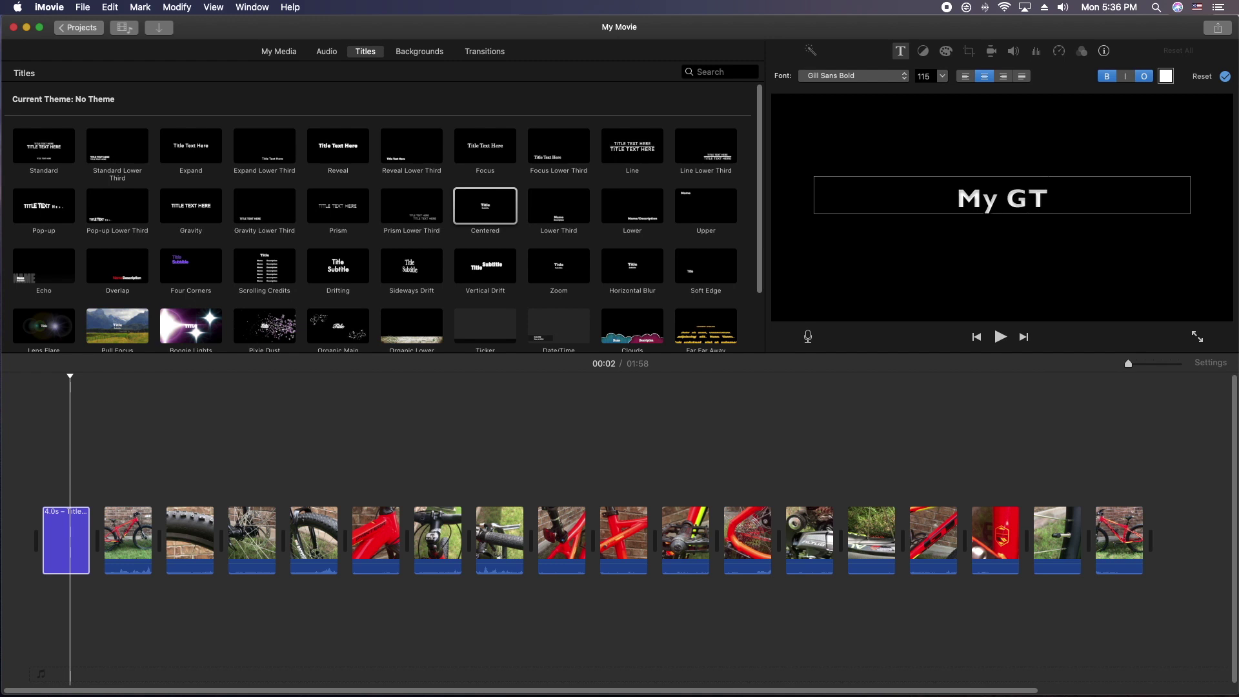
key("Return")
type("Mtn Kiet")
key("BackSpace")
key("BackSpace")
key("BackSpace")
key("BackSpace")
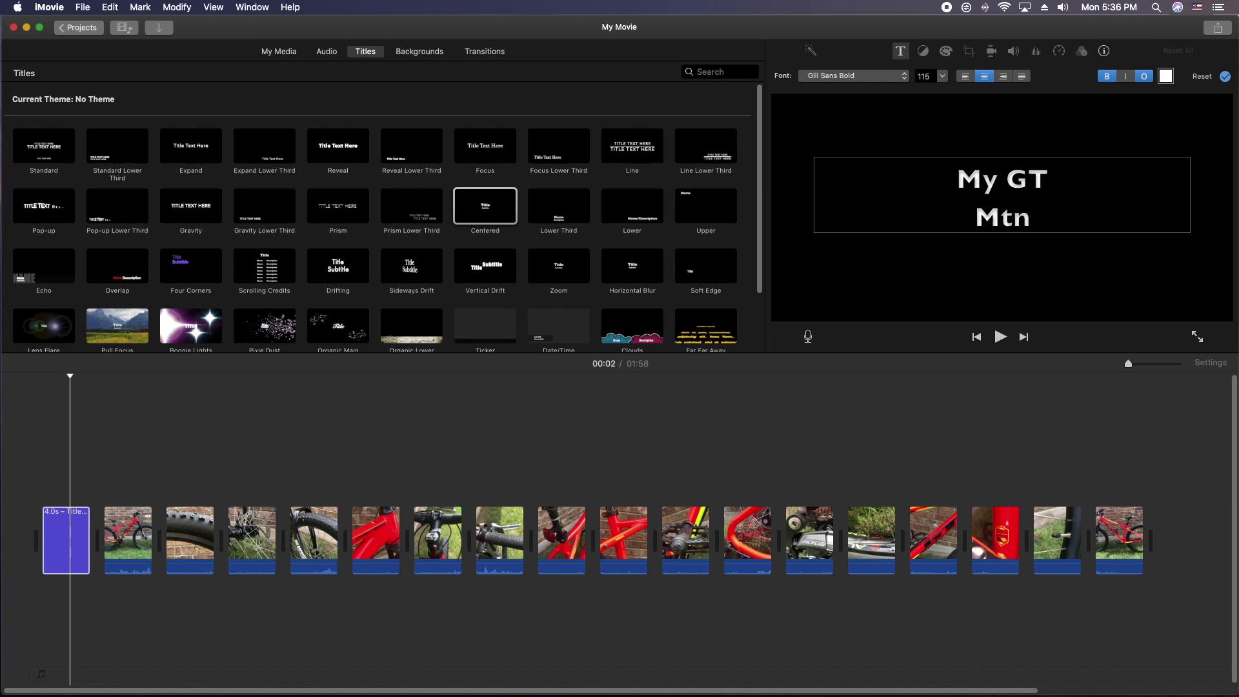
type("Bike")
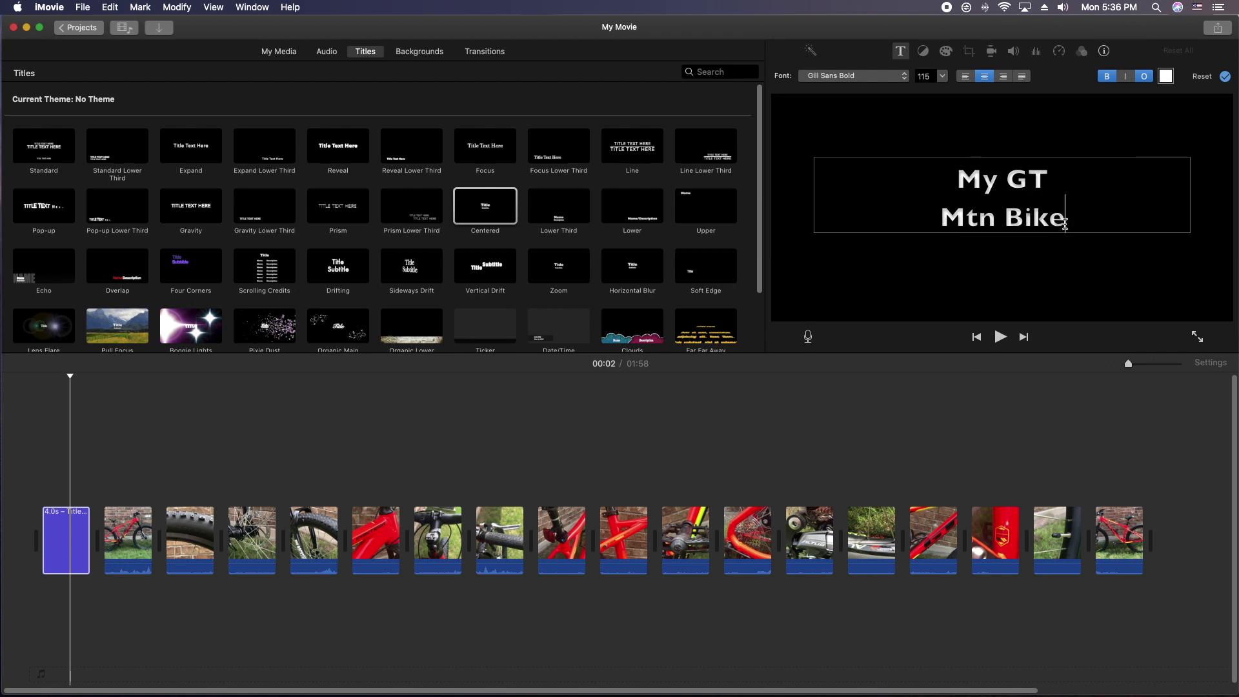
Set the whole title to Avenir Next Bold without an outline, apply the changes and preview it.
left_click_drag(1050, 218, 952, 184)
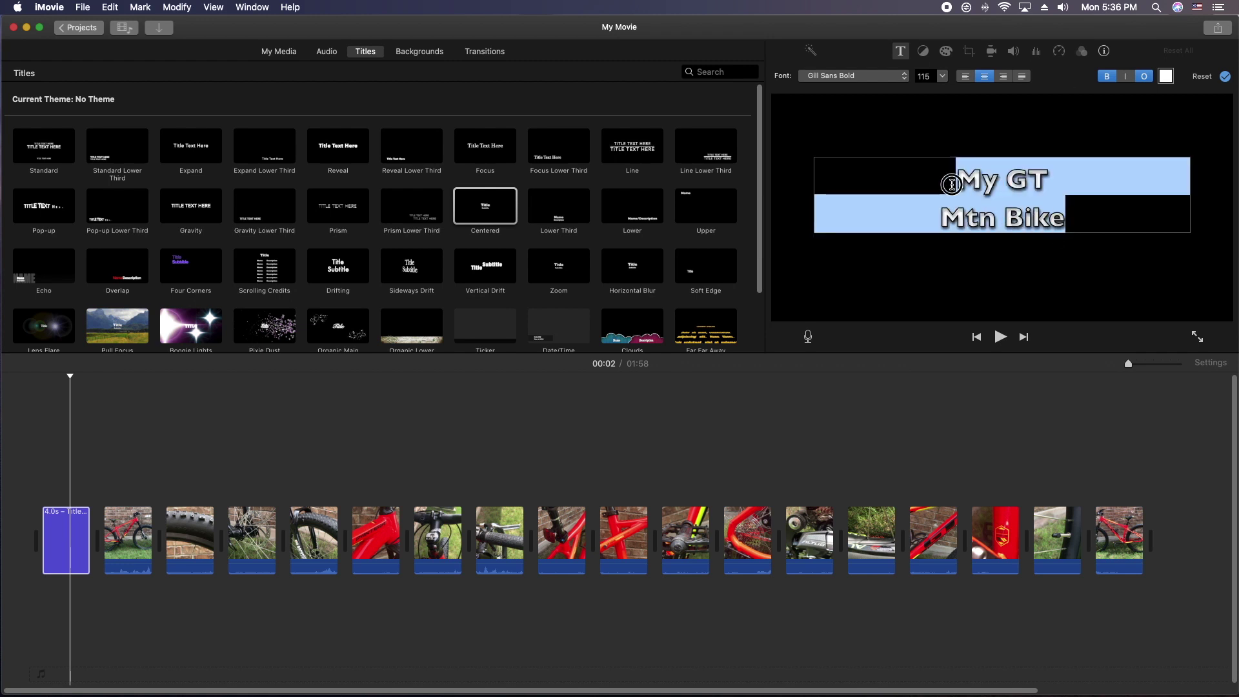
left_click(884, 77)
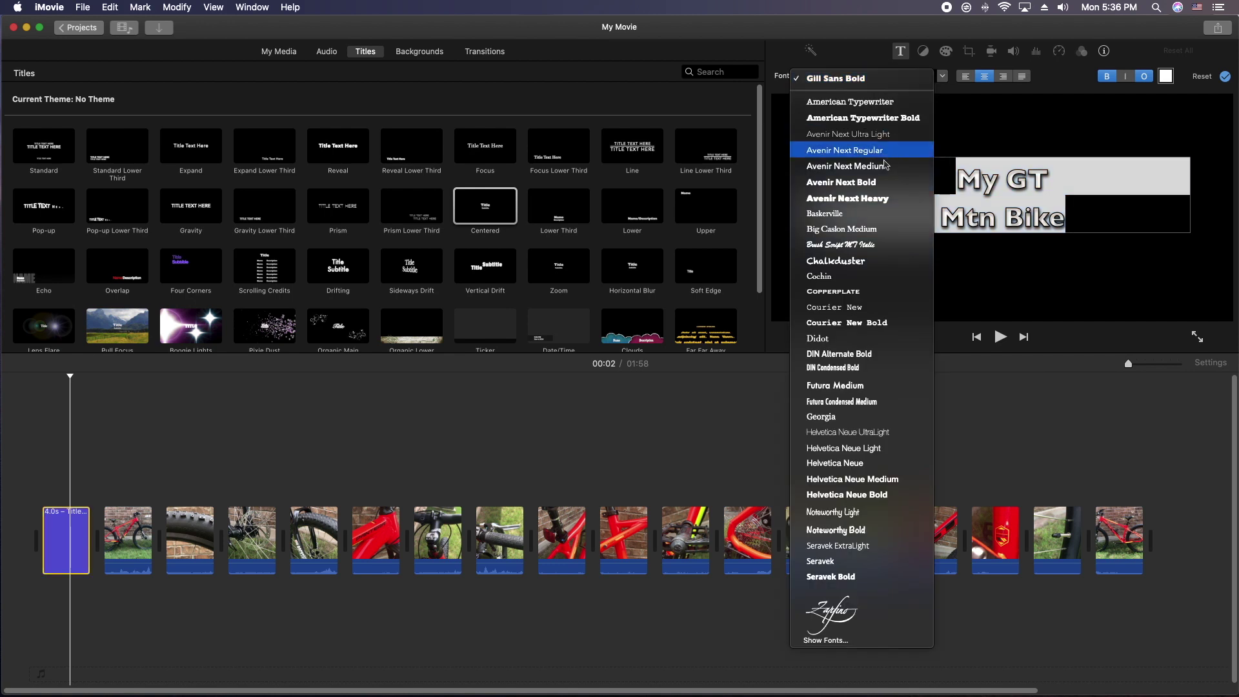
left_click(866, 183)
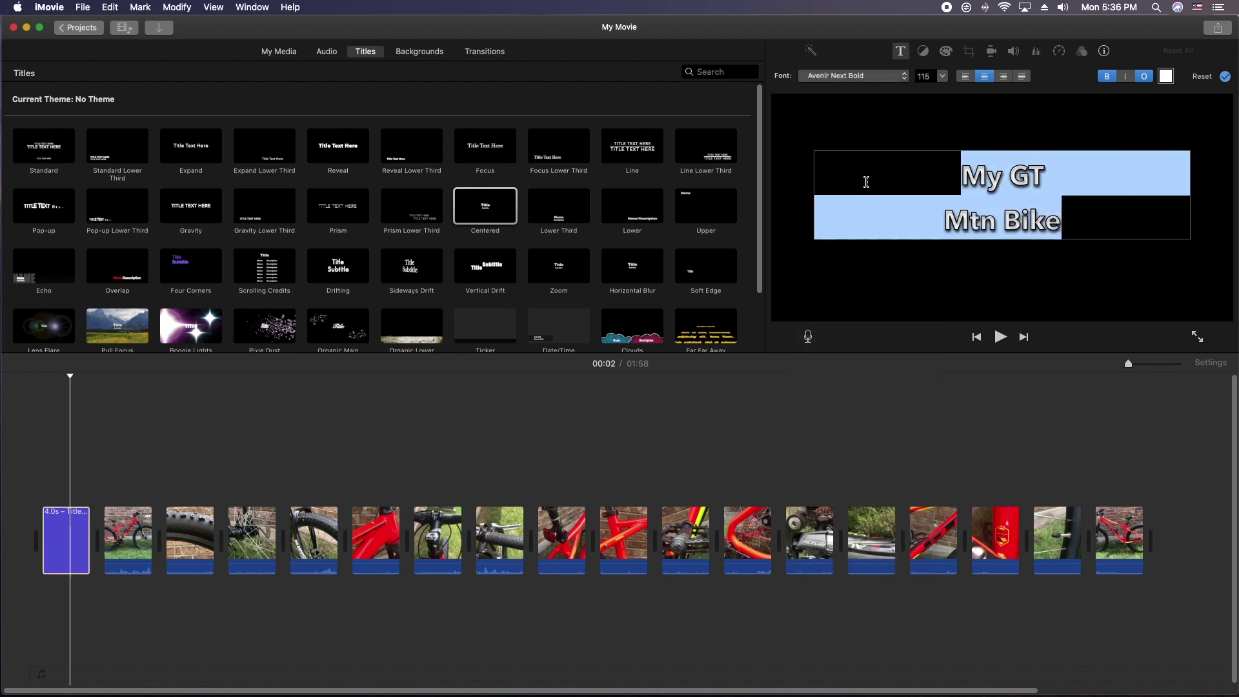
left_click(1144, 78)
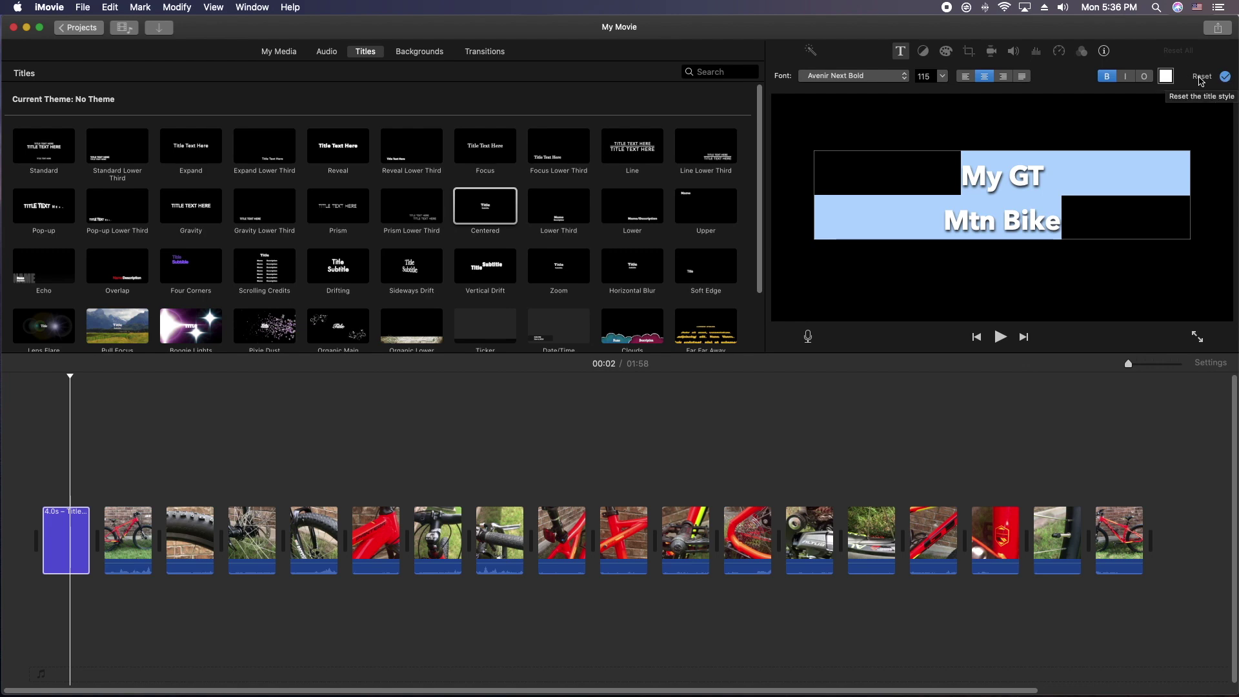
left_click(1224, 76)
left_click(316, 413)
key("space")
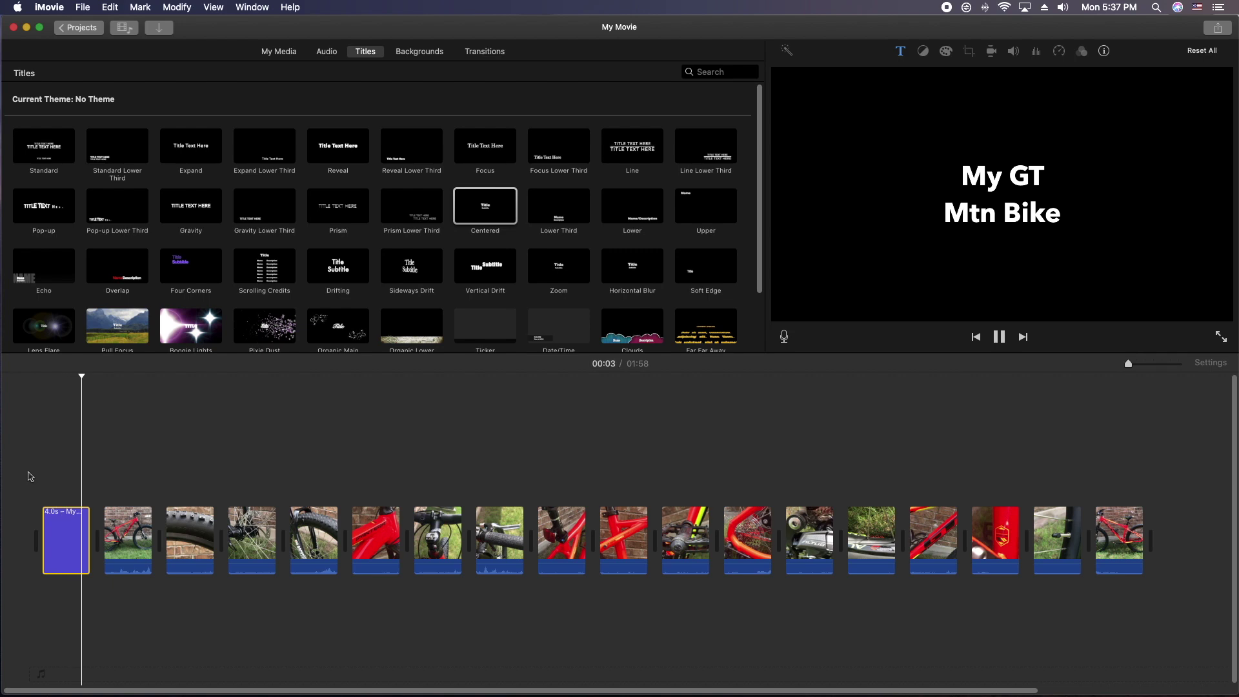
Shorten the opening title's text to "My GT" by removing "Mtn Bike", and apply the change.
double_click(66, 531)
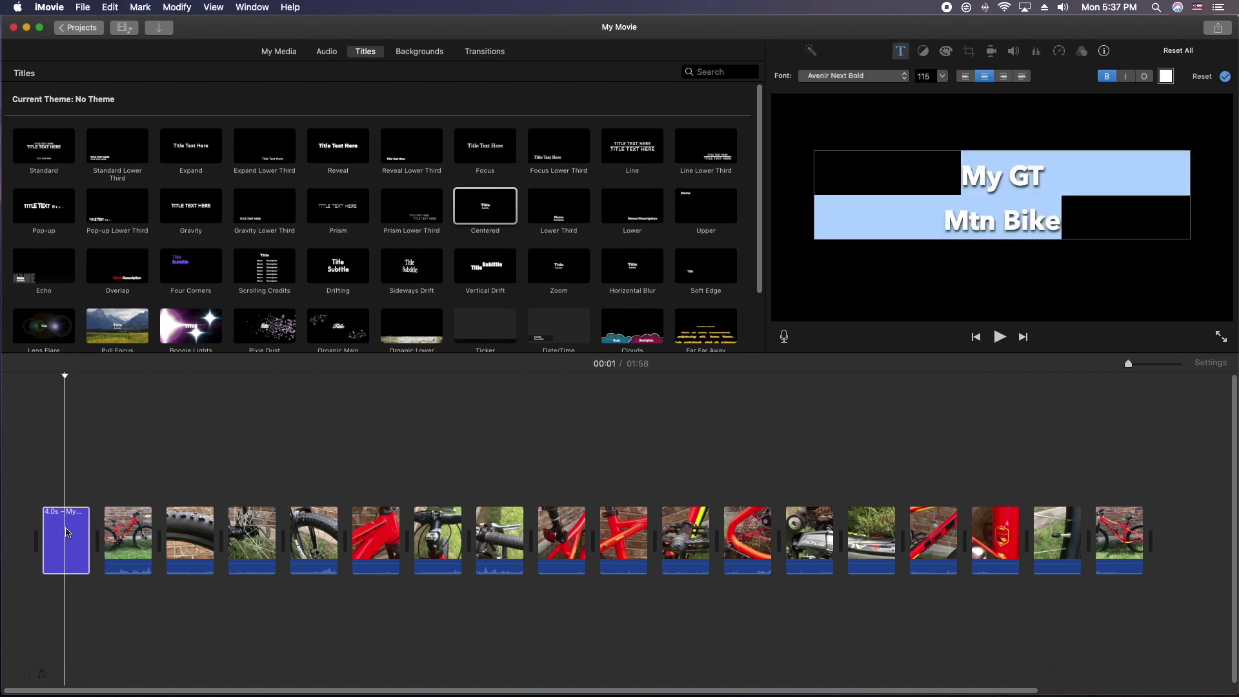
left_click(948, 225)
key("BackSpace")
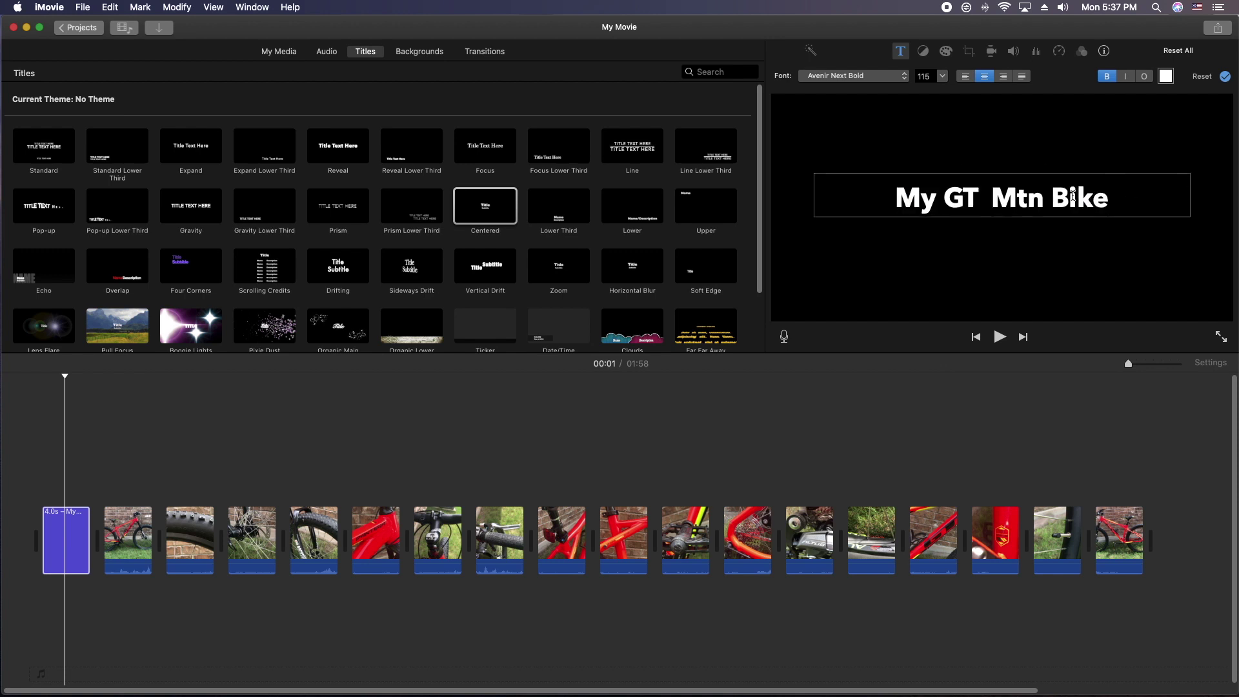
key("BackSpace")
key("BackSpace")
key("BackSpace")
key("BackSpace")
key("BackSpace")
key("BackSpace")
key("BackSpace")
key("BackSpace")
key("BackSpace")
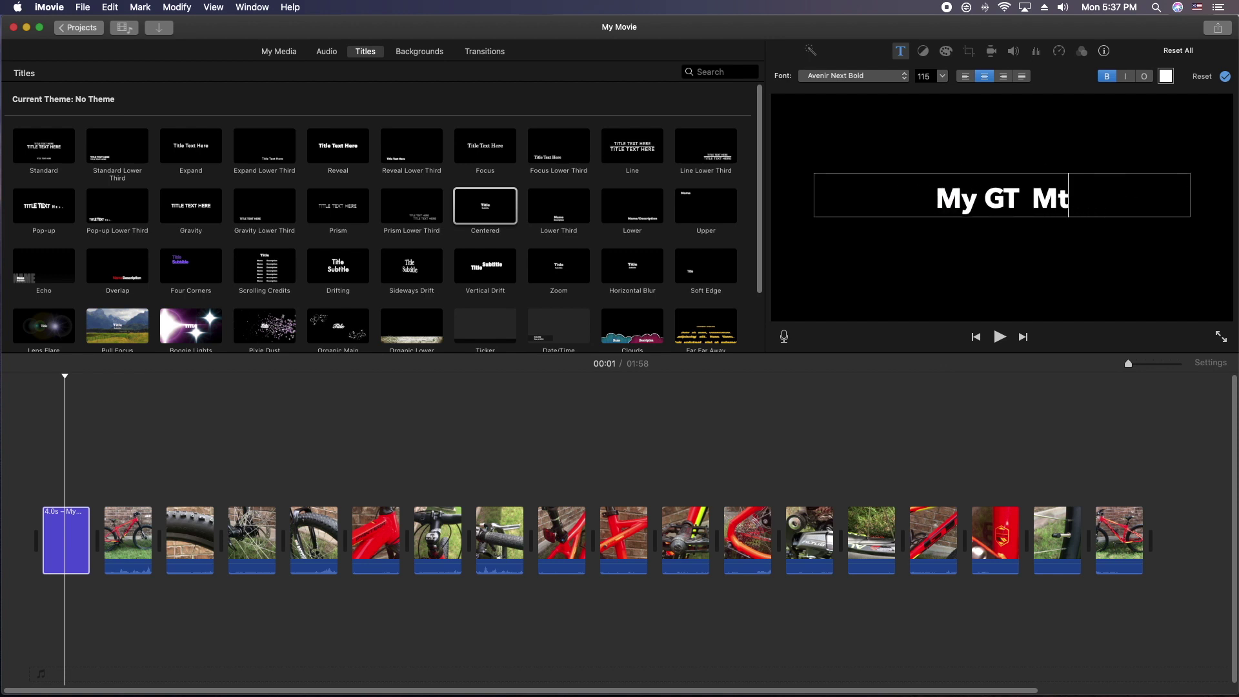
left_click(1226, 77)
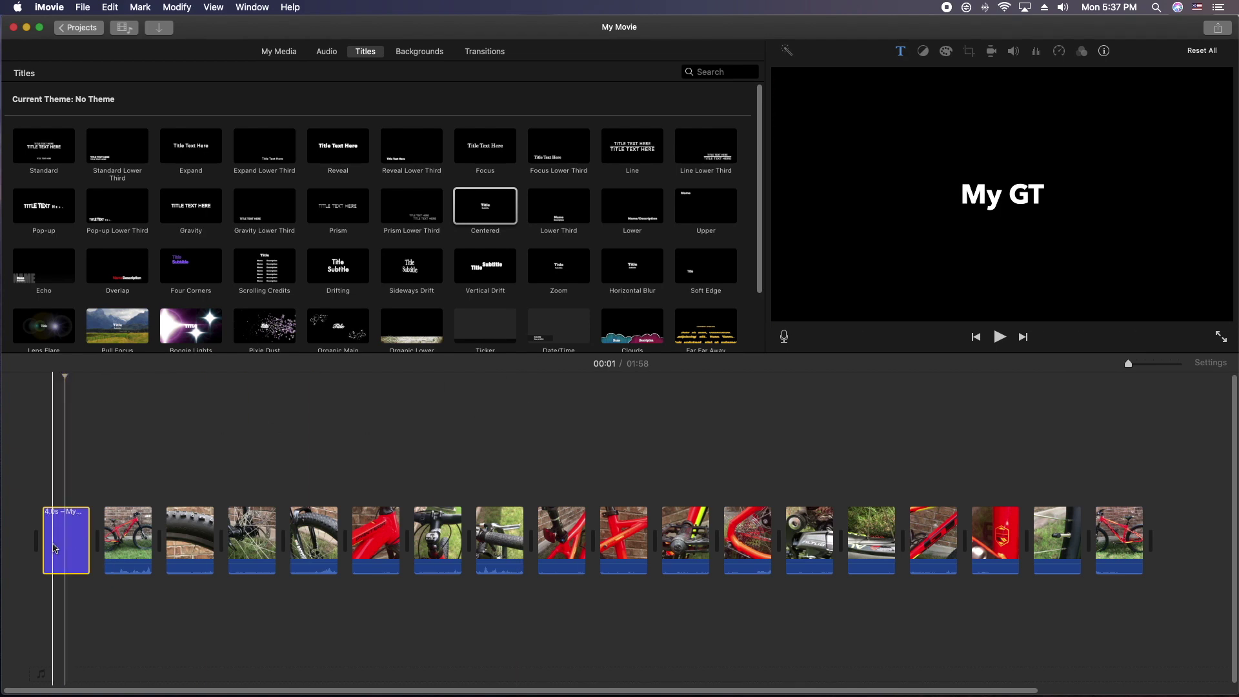
Split the My GT title clip near its midpoint and delete the first part, leaving a 2.1-second title.
right_click(66, 538)
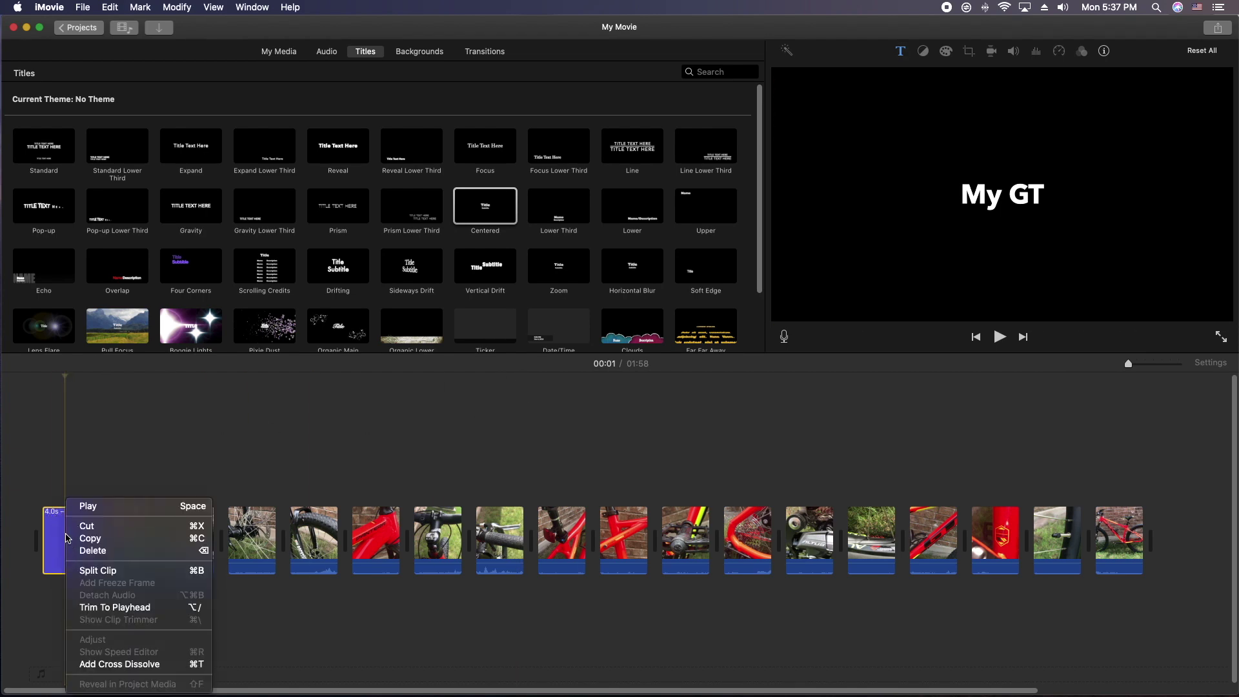
left_click(92, 568)
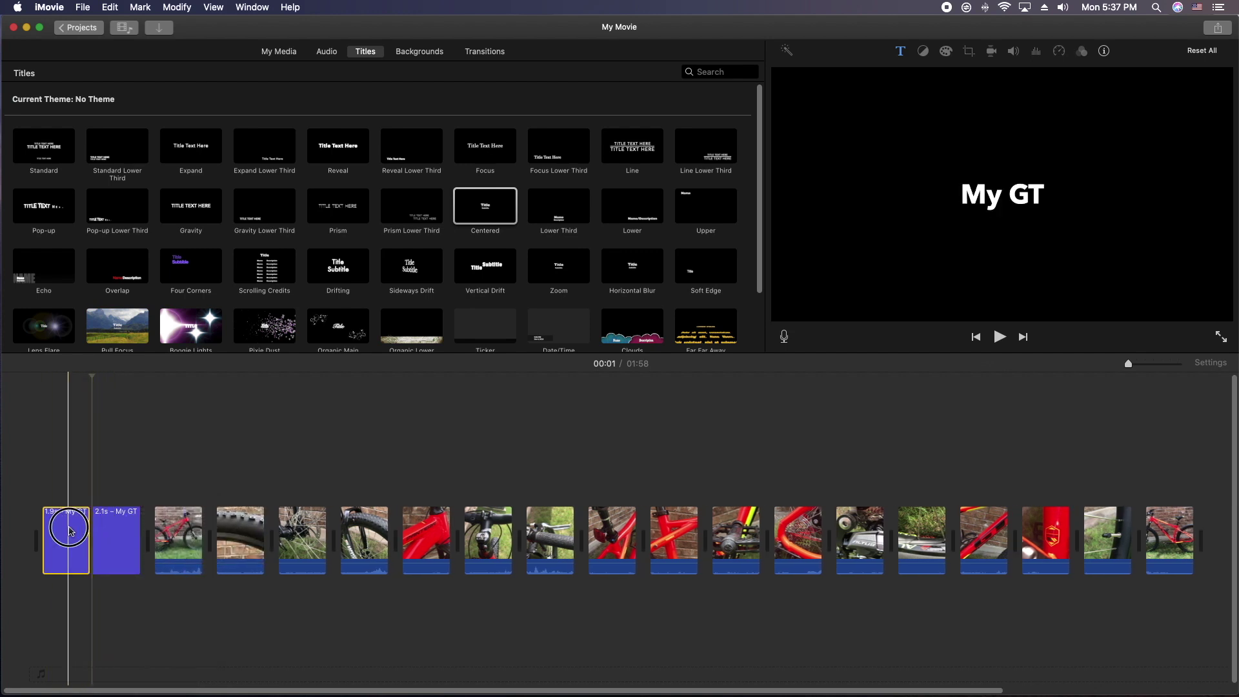
key("Delete")
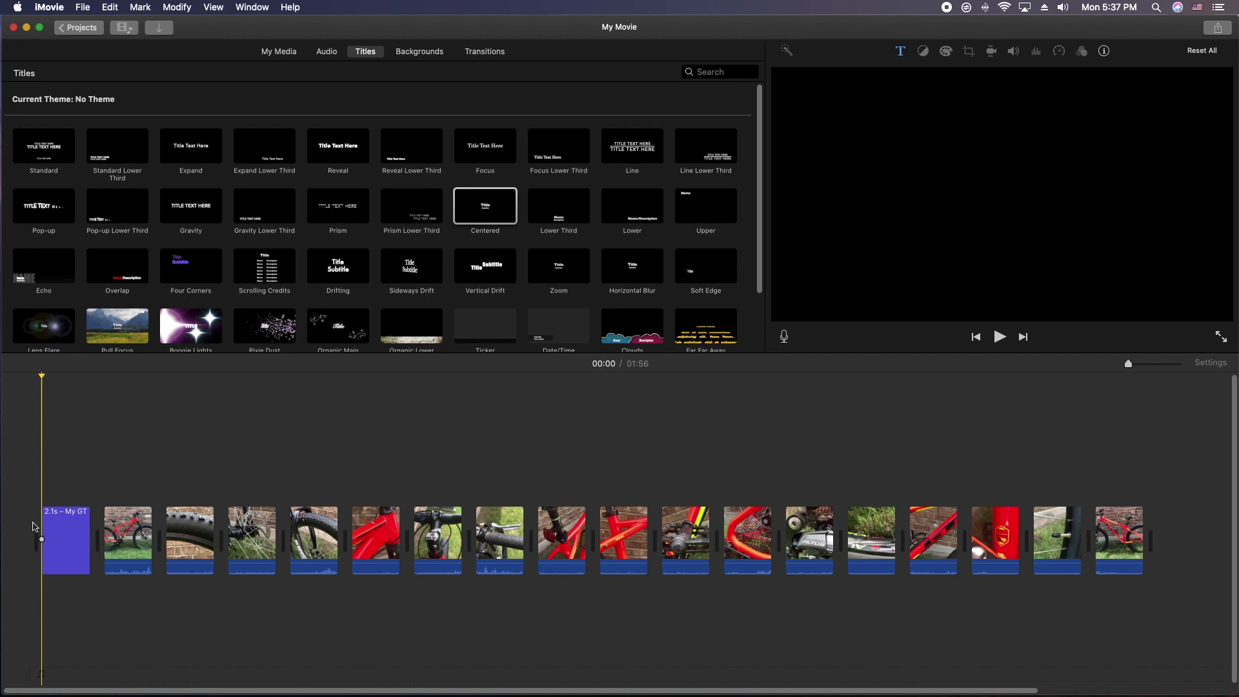
key("space")
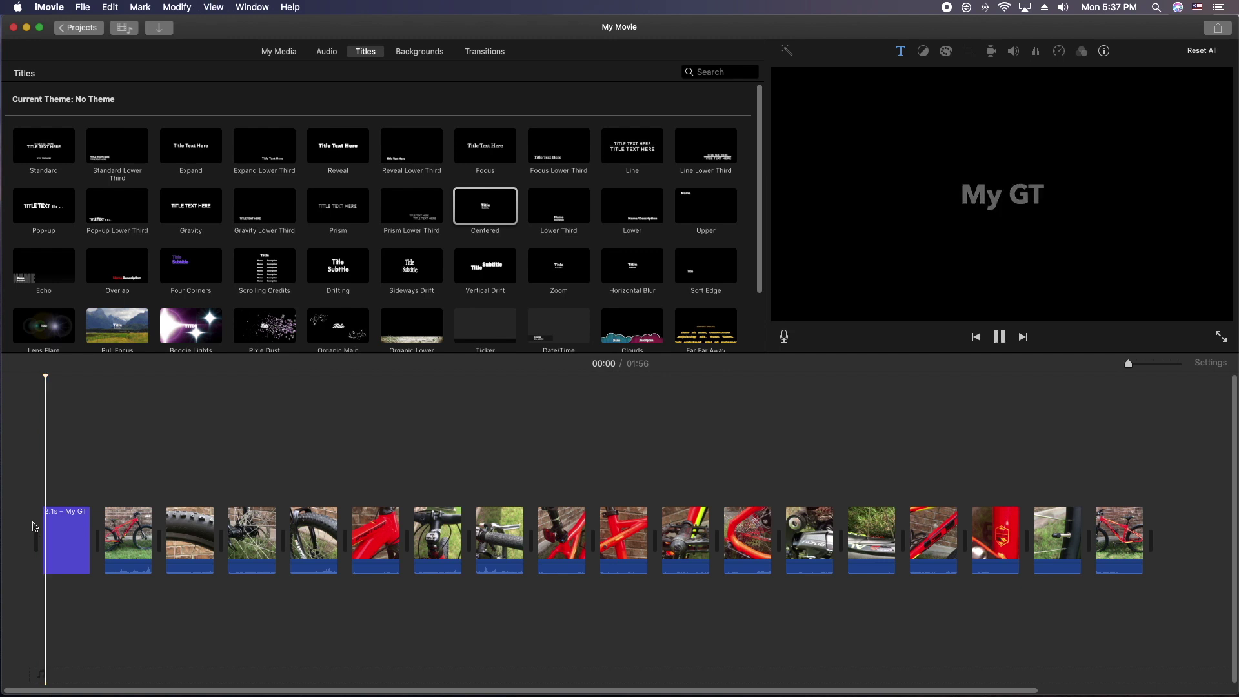
key("space")
key("space")
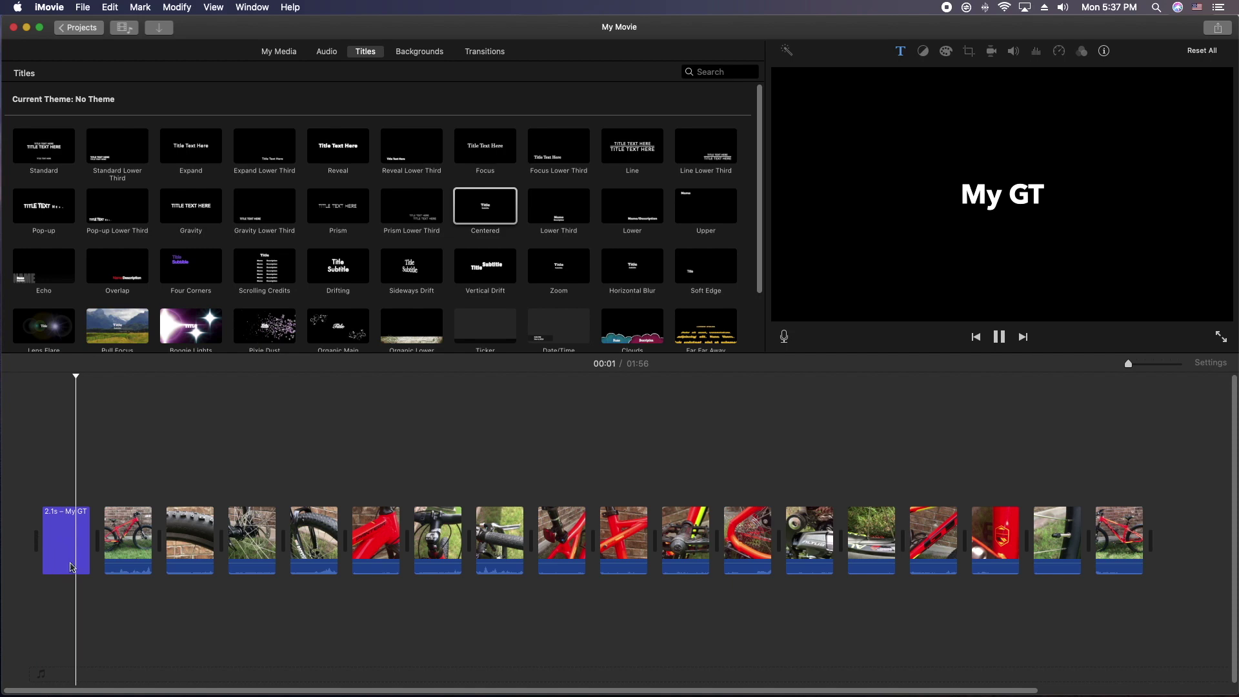
key("space")
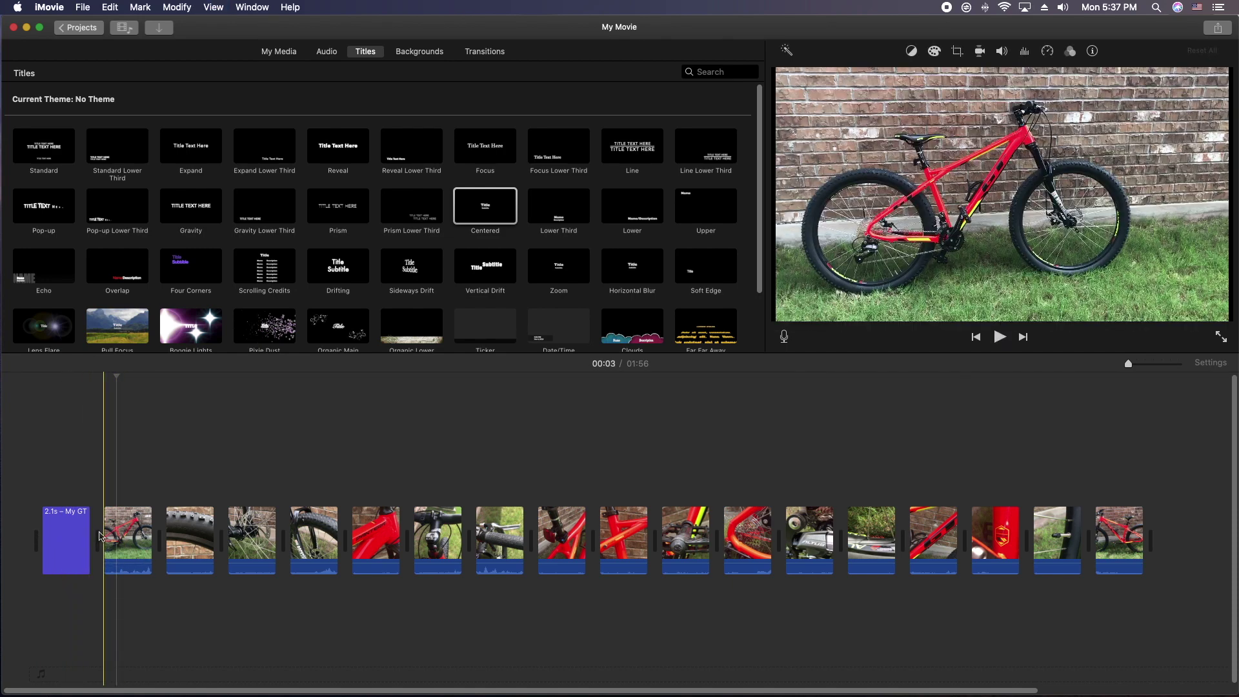
Add a Cross Dissolve transition between the My GT title and the first bike clip, and preview it.
left_click(477, 54)
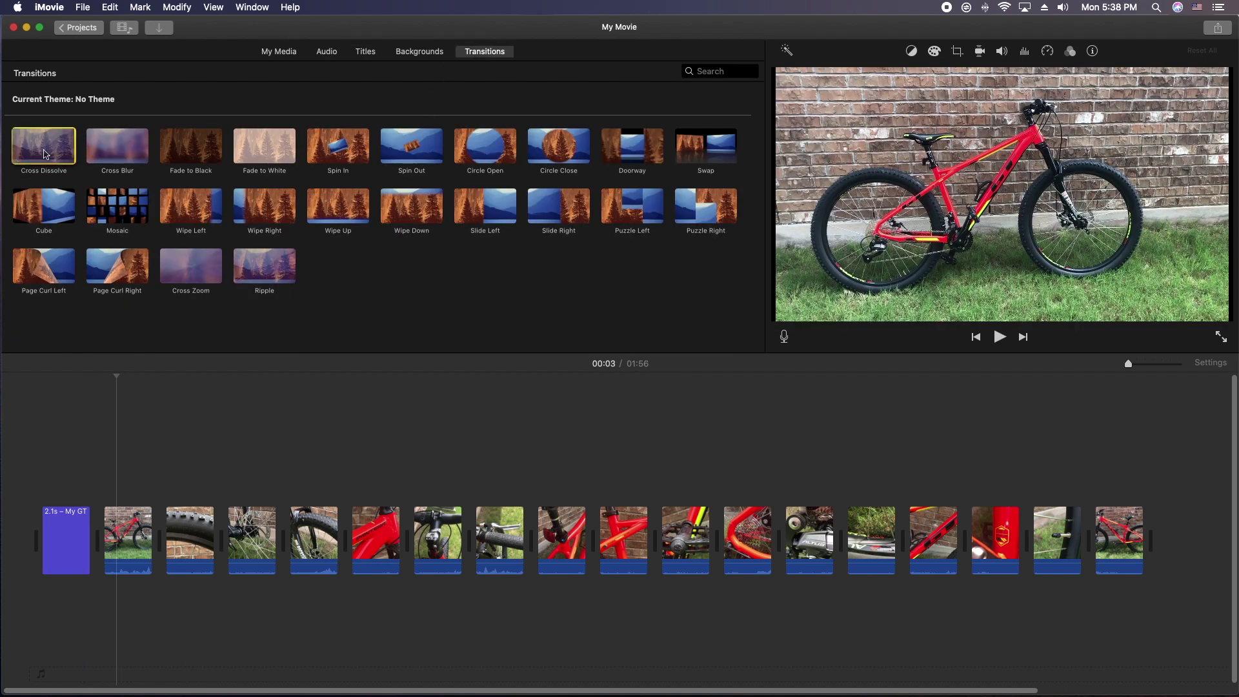
left_click_drag(40, 153, 98, 539)
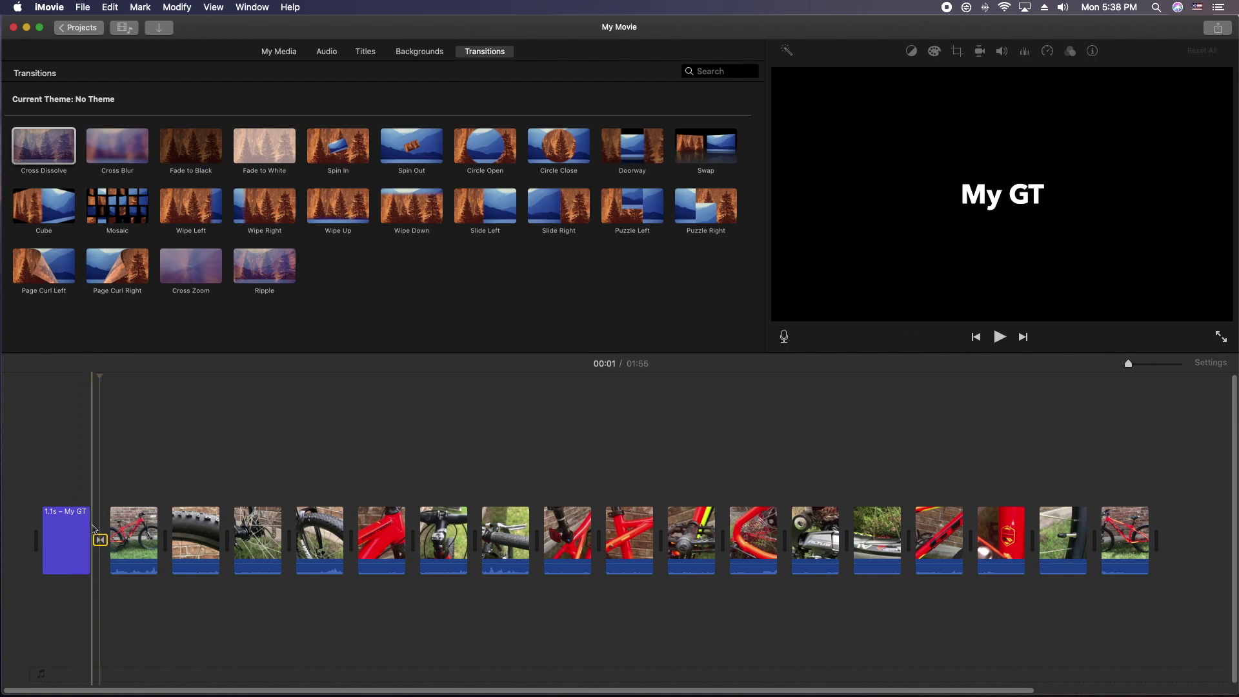
key("space")
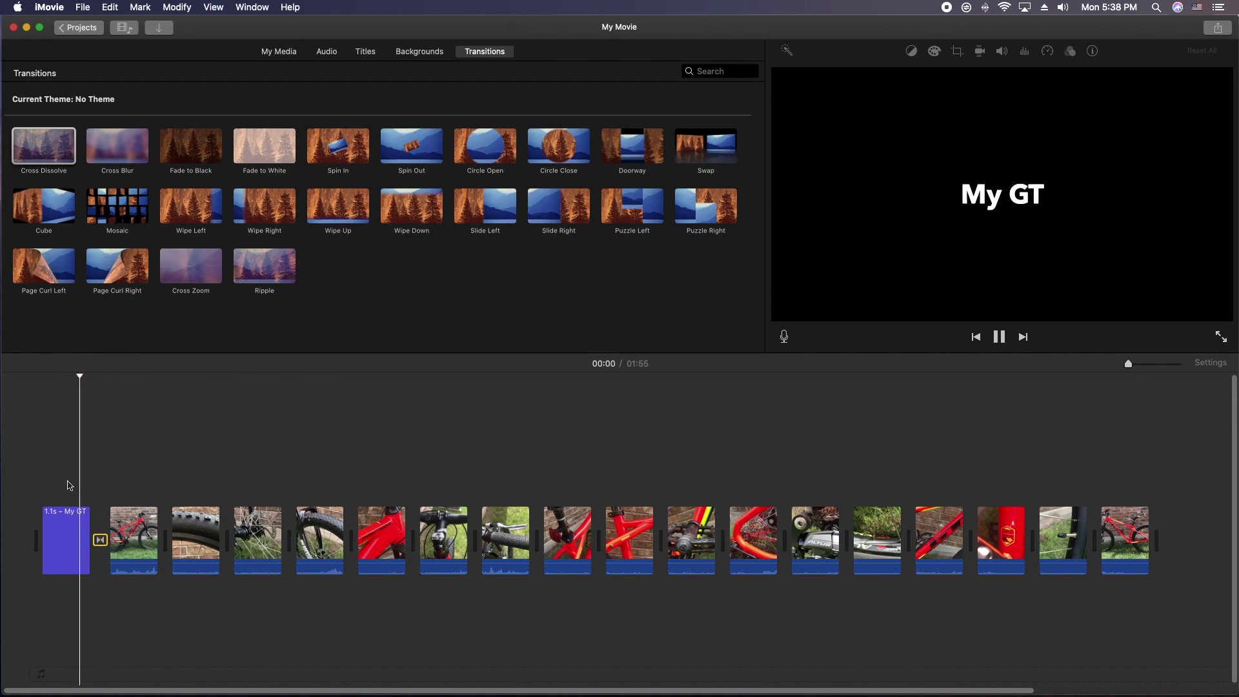
key("space")
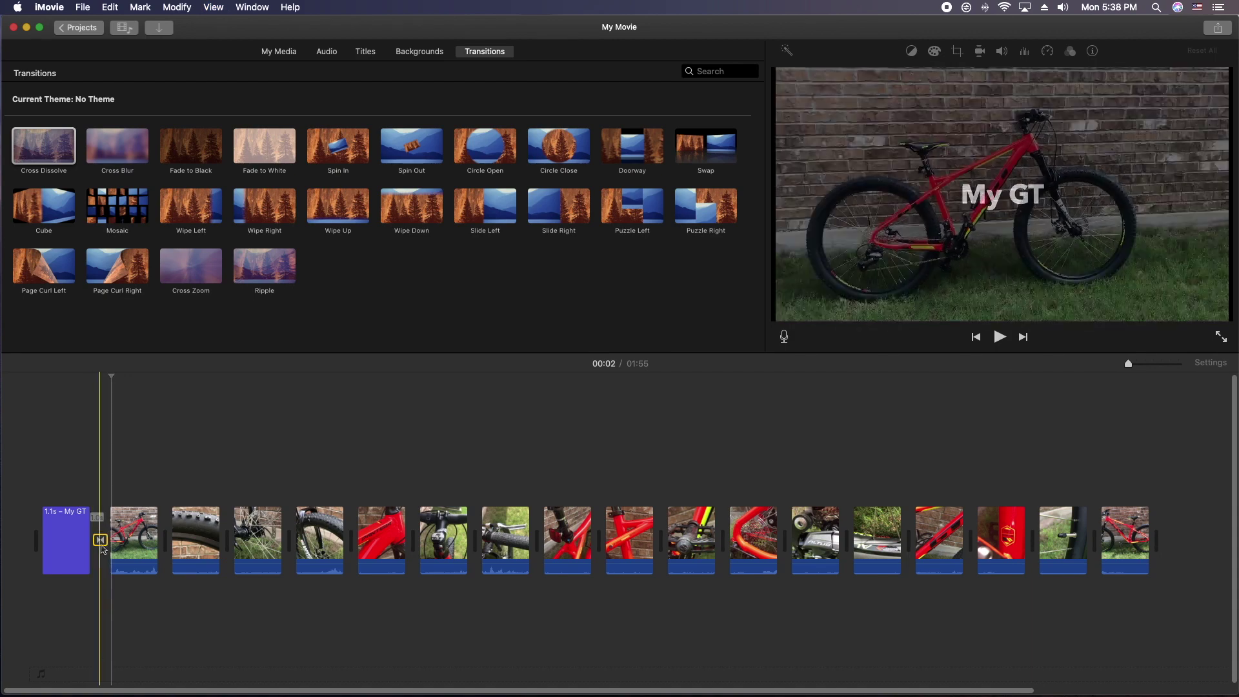
Set the Cross Dissolve's duration to 0.5 seconds and play the movie's opening from the start.
double_click(102, 540)
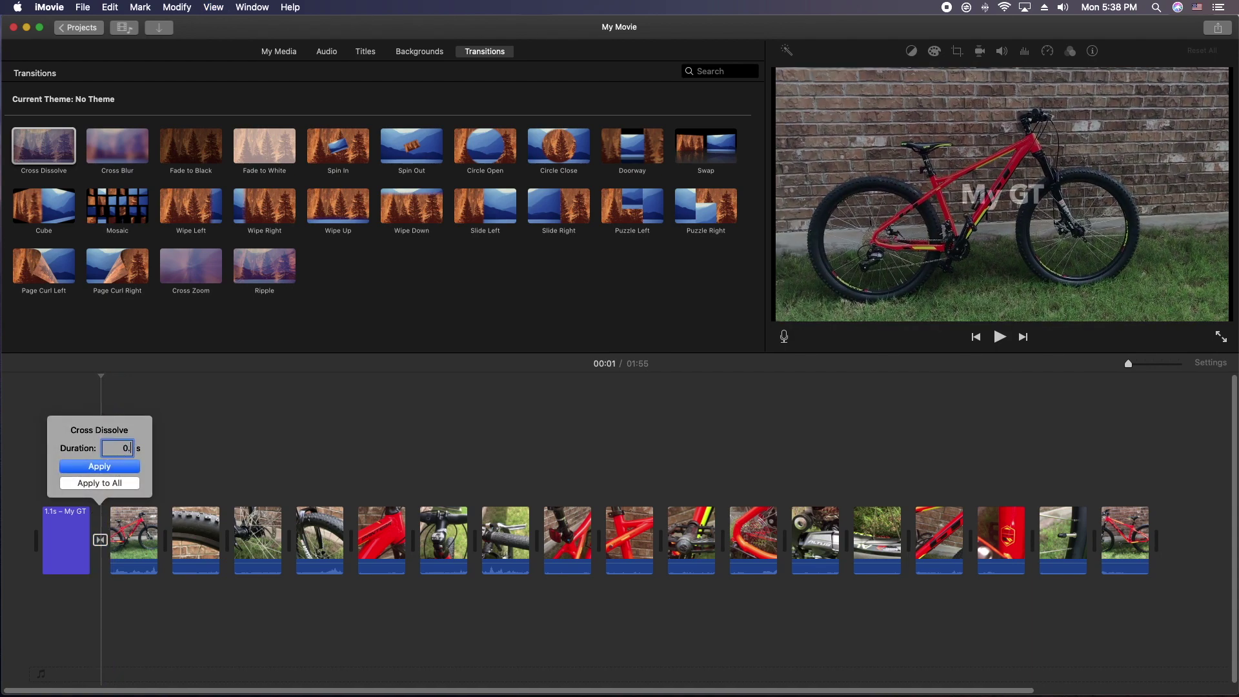
type("0.5")
key("Return")
key("space")
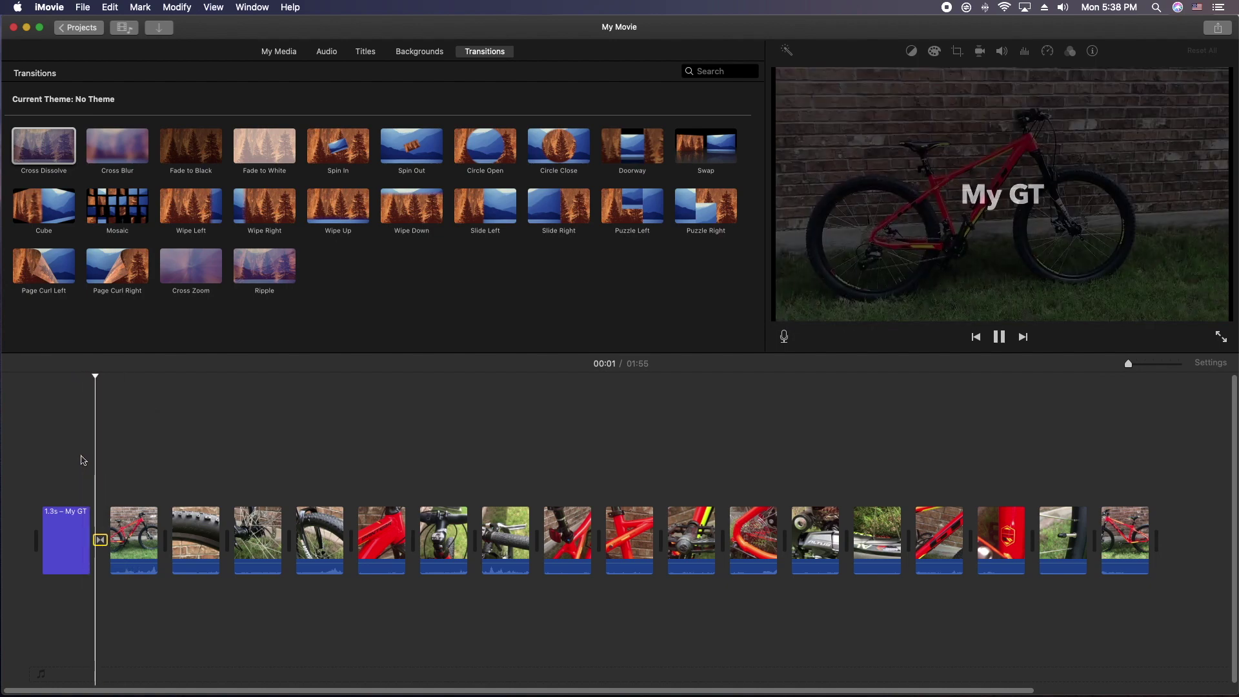
key("backslash")
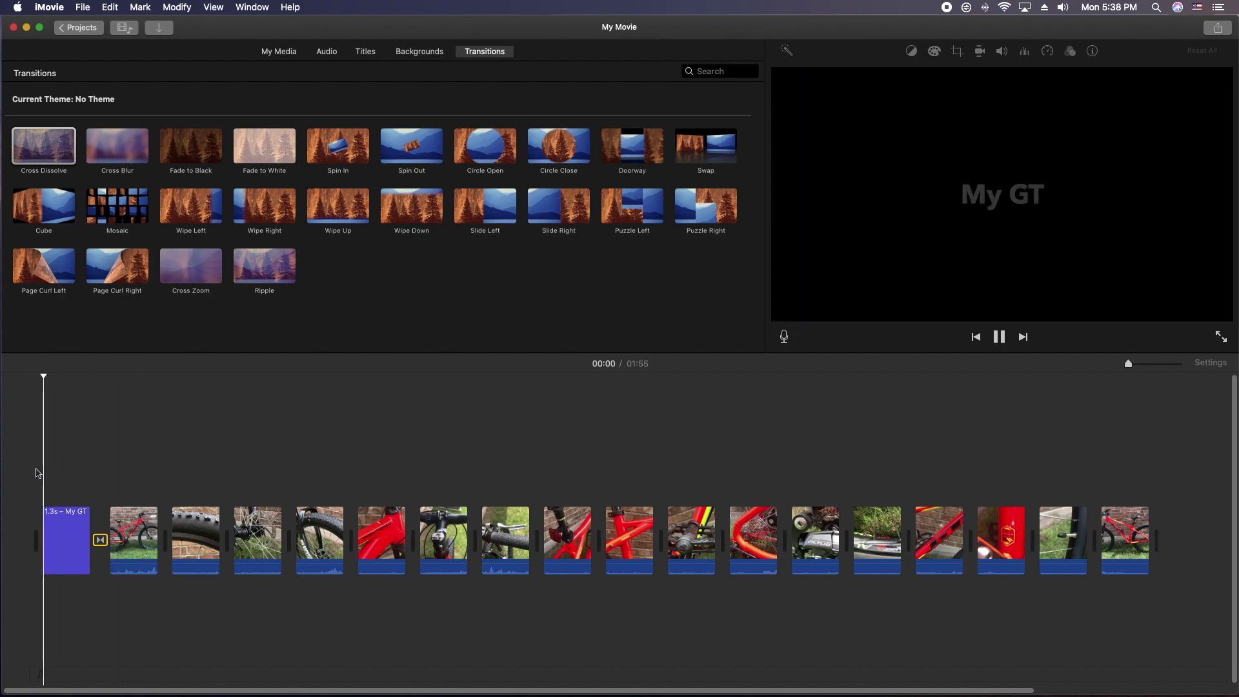
key("space")
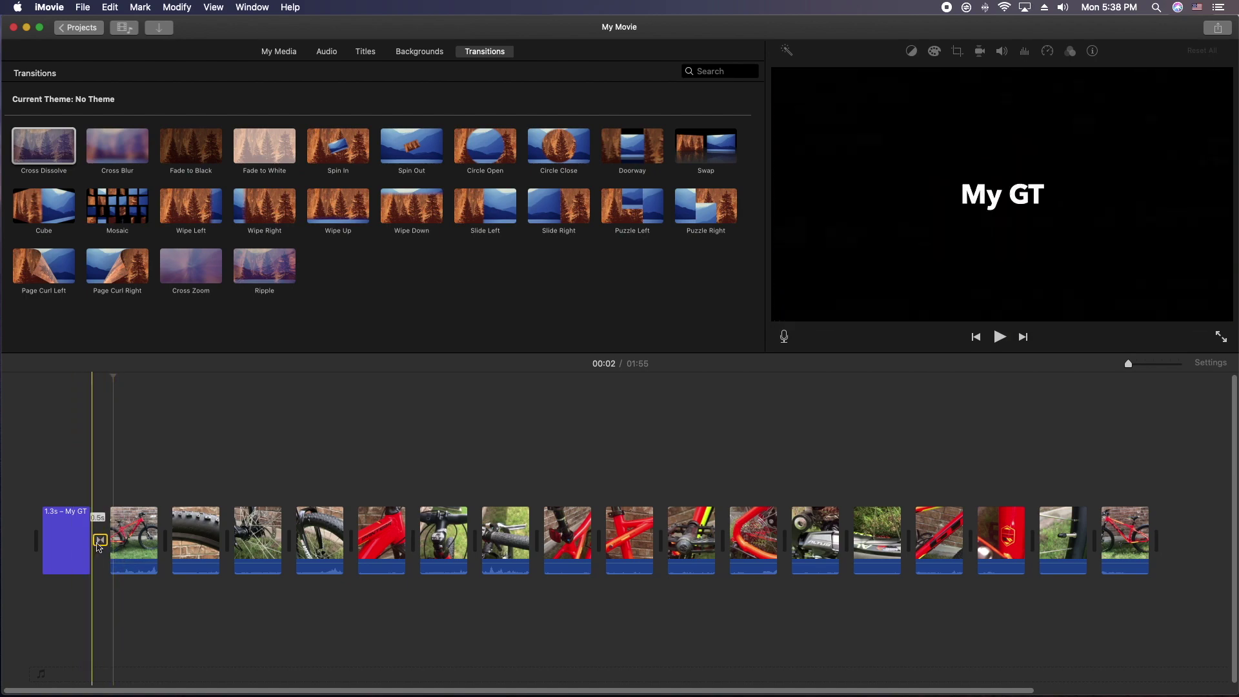
Try to set the Cross Dissolve after the My GT title to 5.0 seconds, and play the movie's opening.
double_click(100, 540)
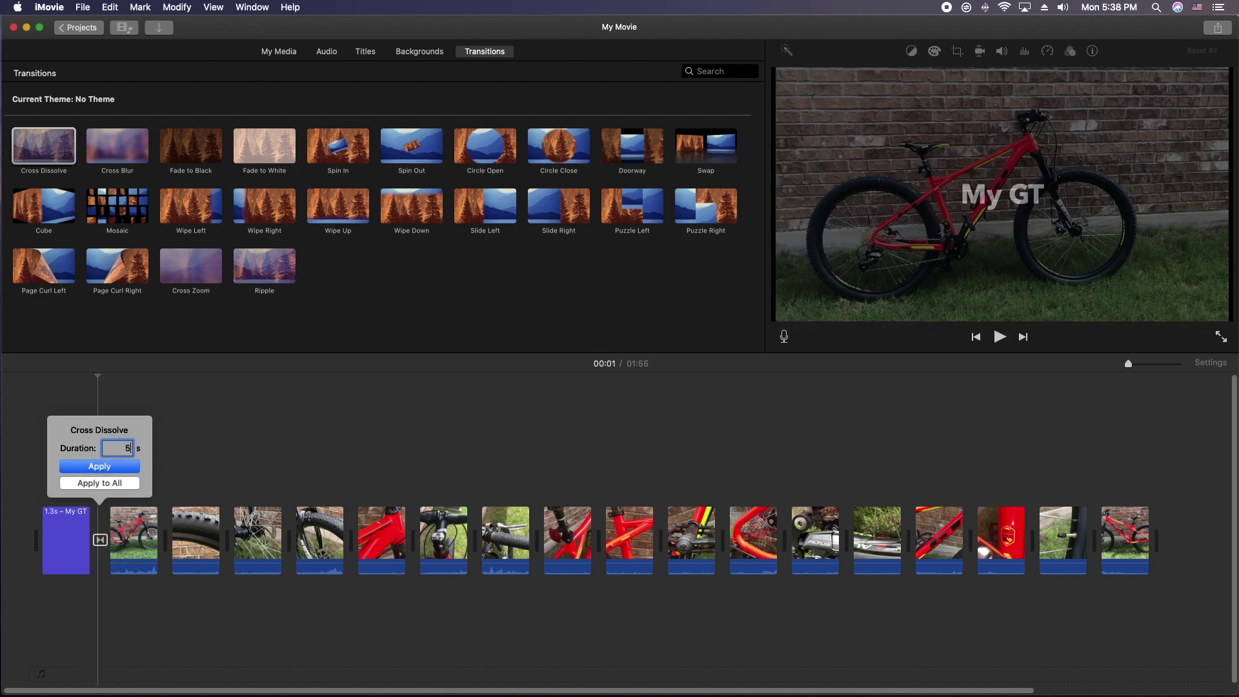
key("Return")
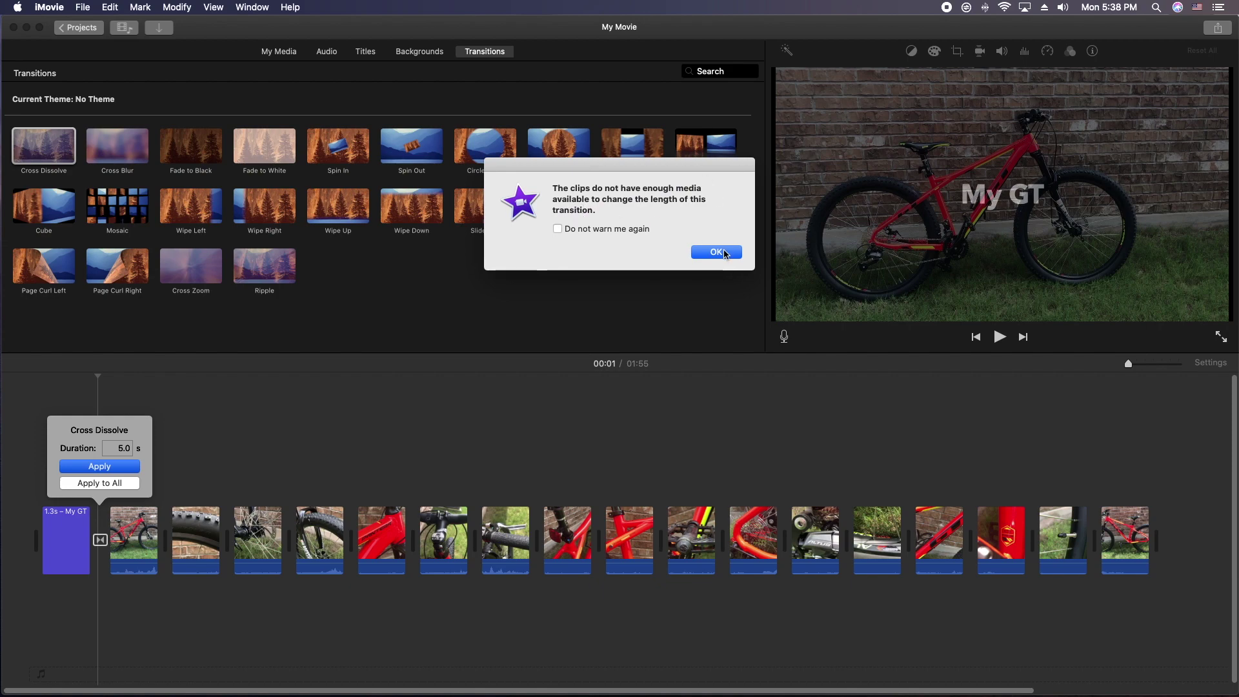
left_click(716, 253)
left_click(120, 473)
key("space")
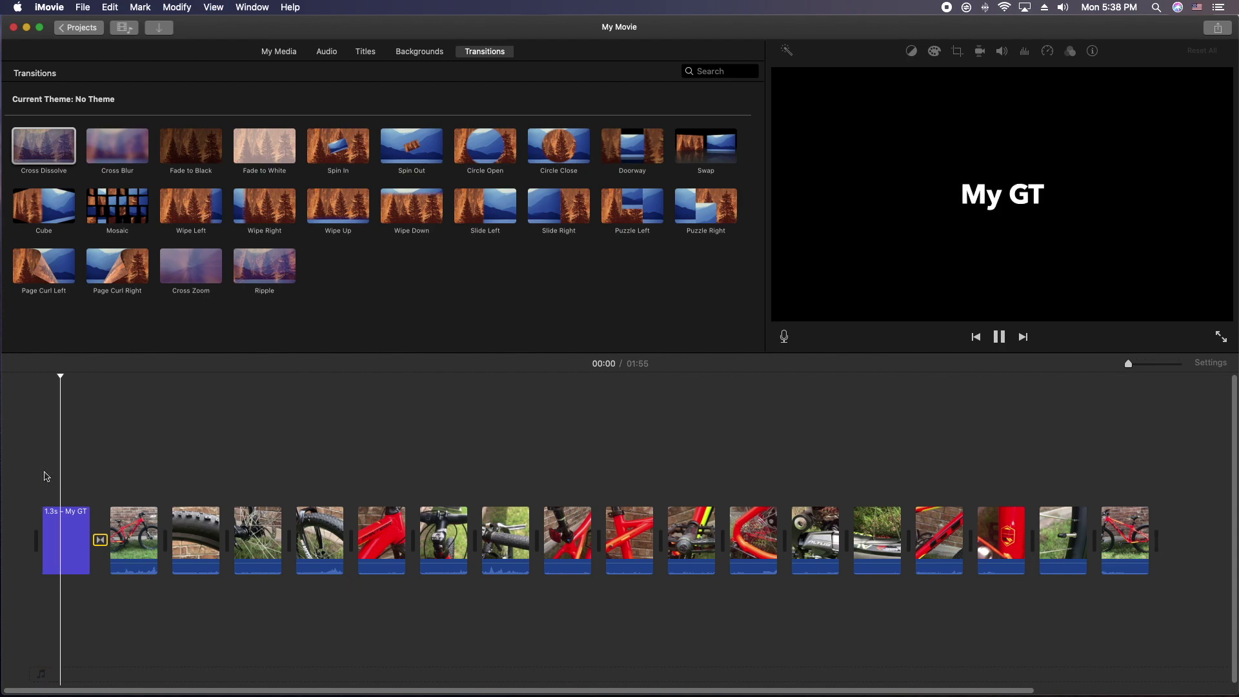
key("space")
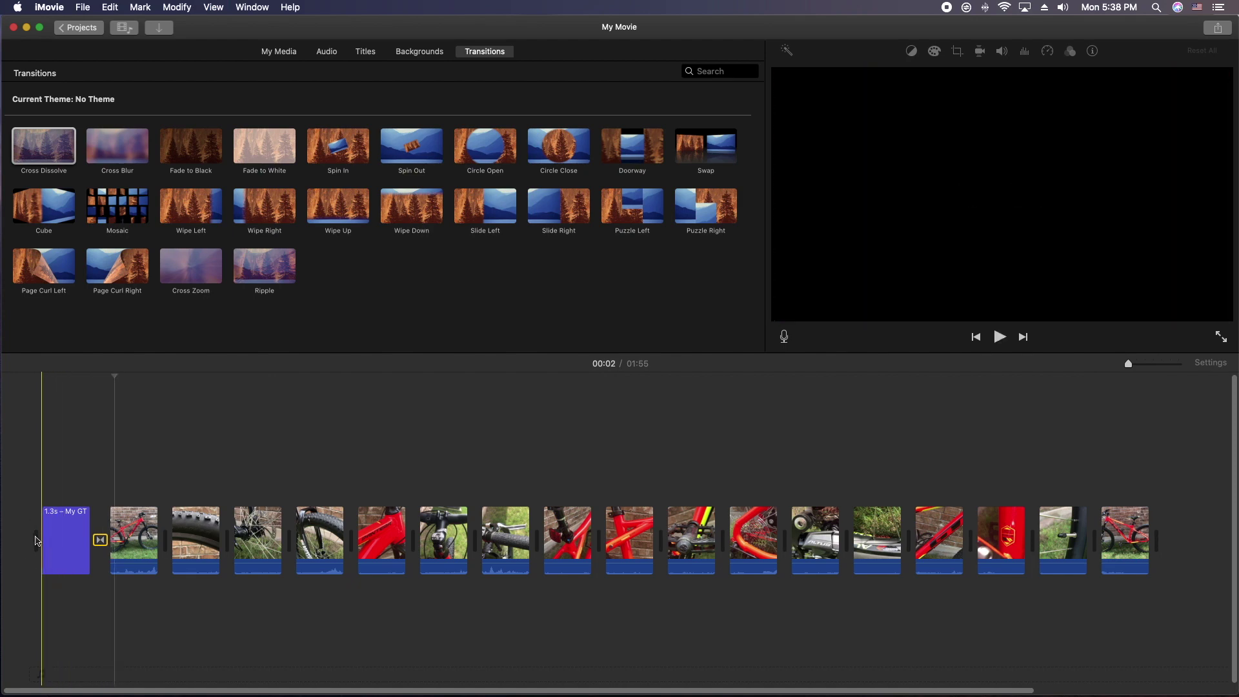
Add a Cross Zoom transition before the My GT title at the start of the movie.
left_click_drag(197, 274, 27, 513)
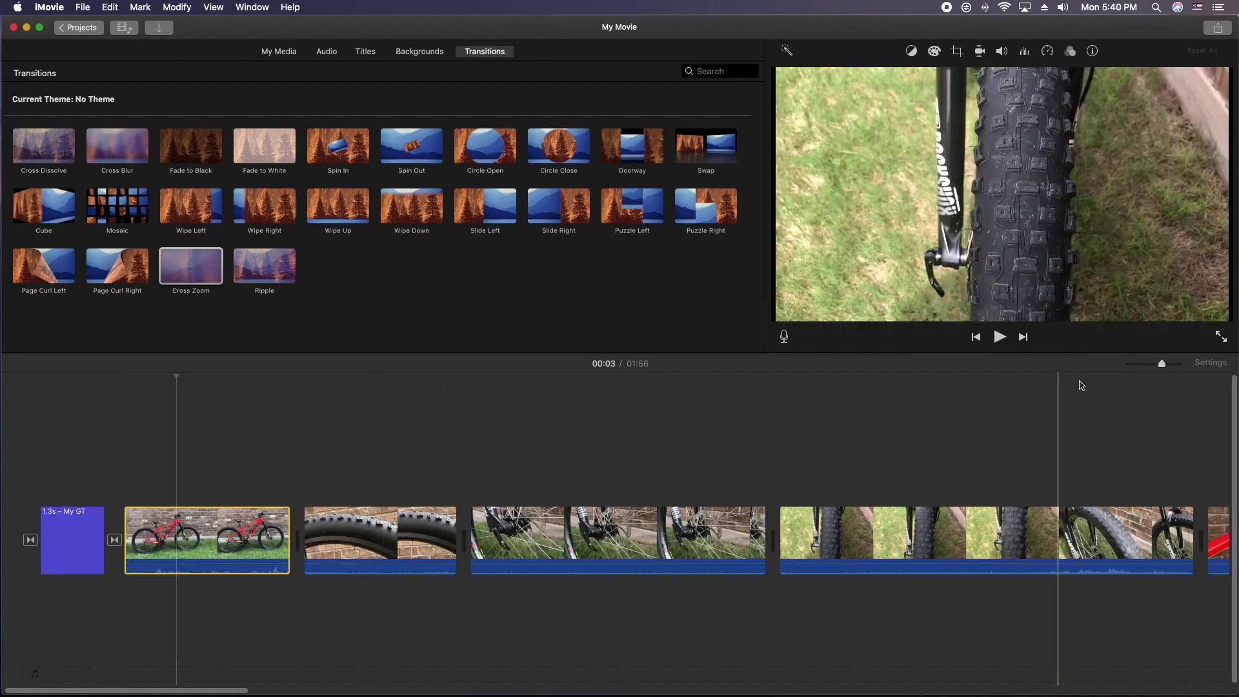
left_click_drag(1161, 363, 1128, 363)
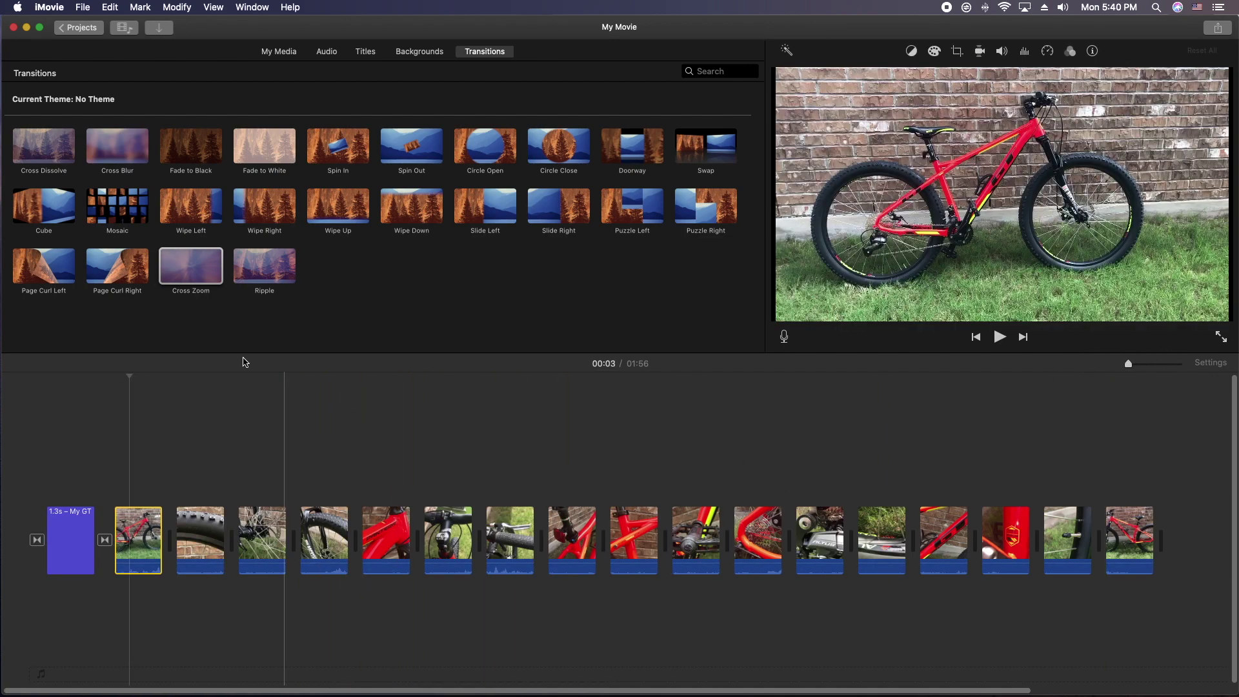
Add Cross Dissolve transitions between all the remaining bike clips, from the first clip through to the last.
left_click_drag(43, 145, 169, 535)
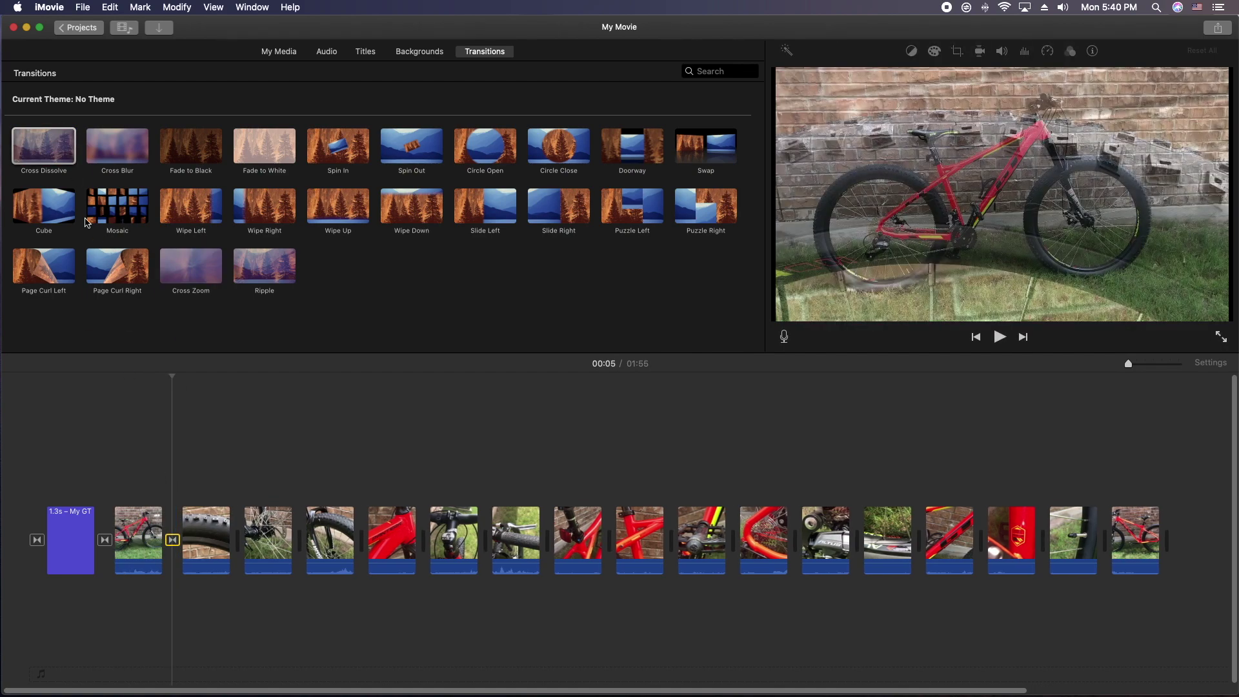
left_click_drag(54, 148, 240, 536)
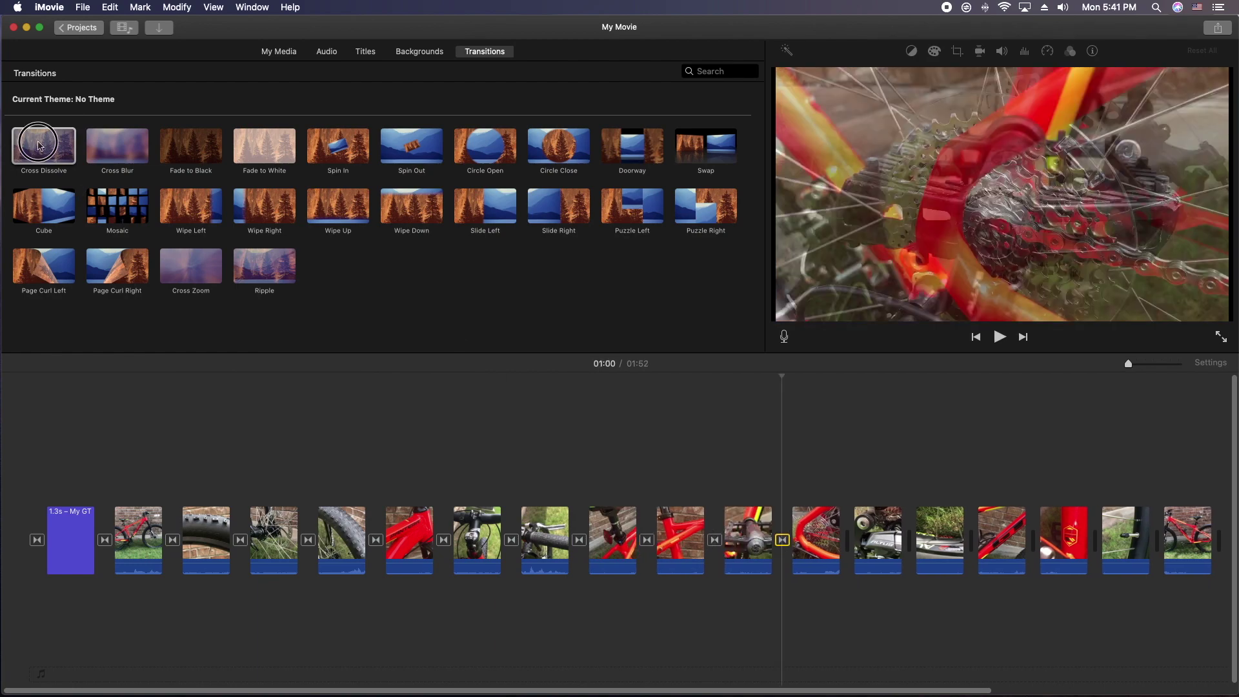
scroll(1059, 605, "right", 5)
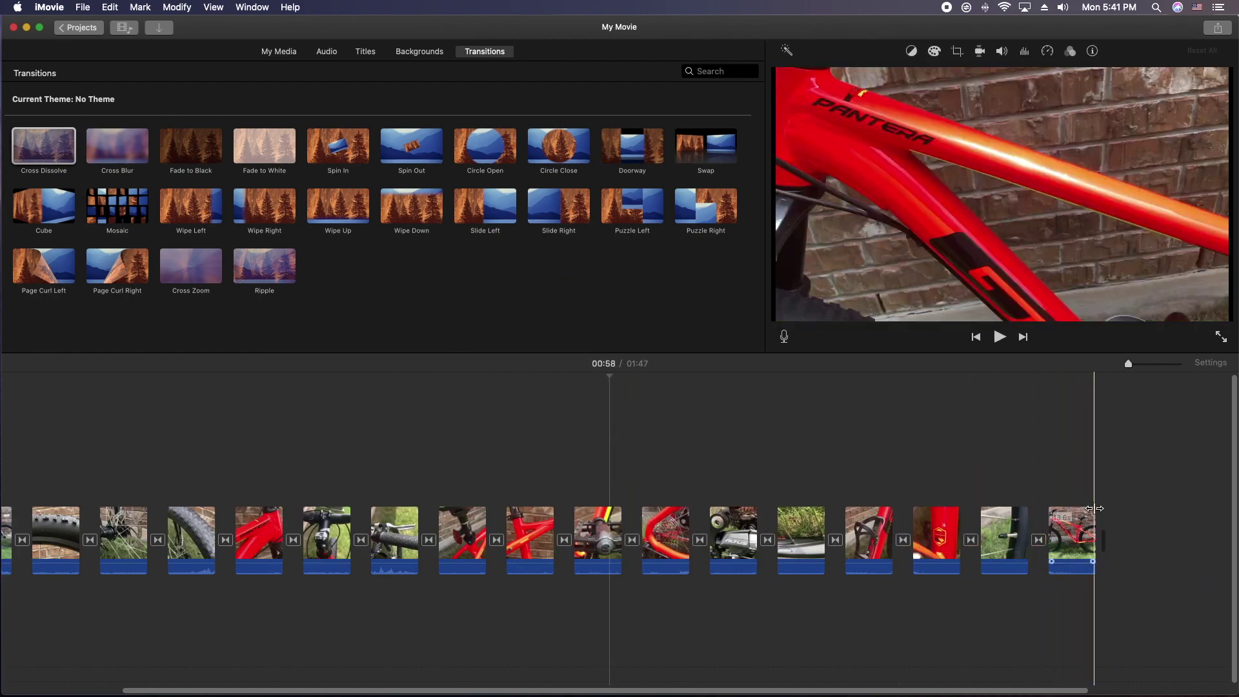
Add a Centered title after the last bike clip and replace its placeholder text with "The End!!".
left_click(365, 52)
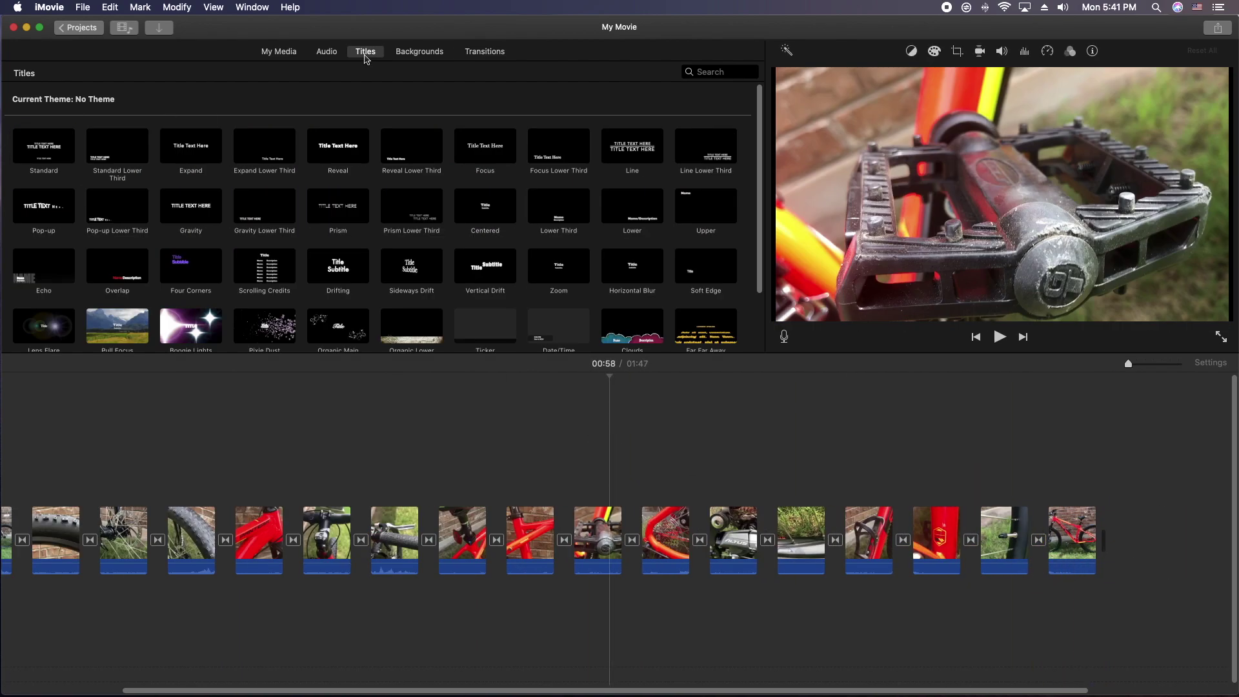
left_click_drag(471, 208, 1134, 533)
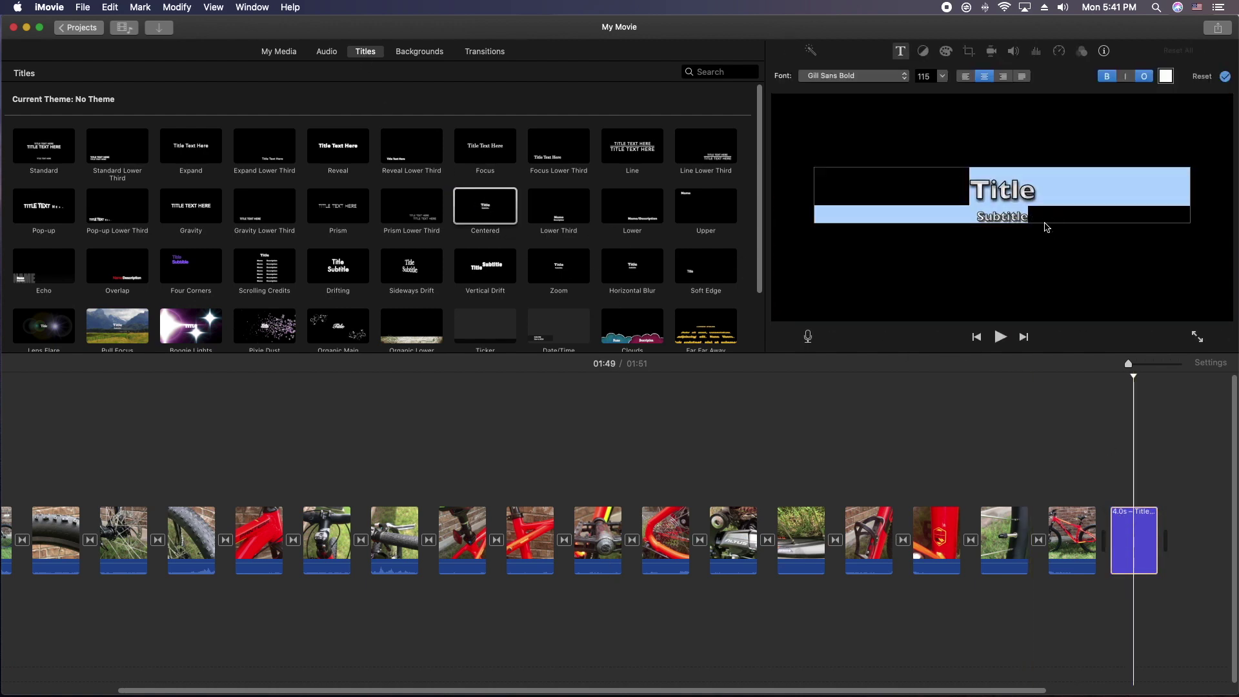
type("Th")
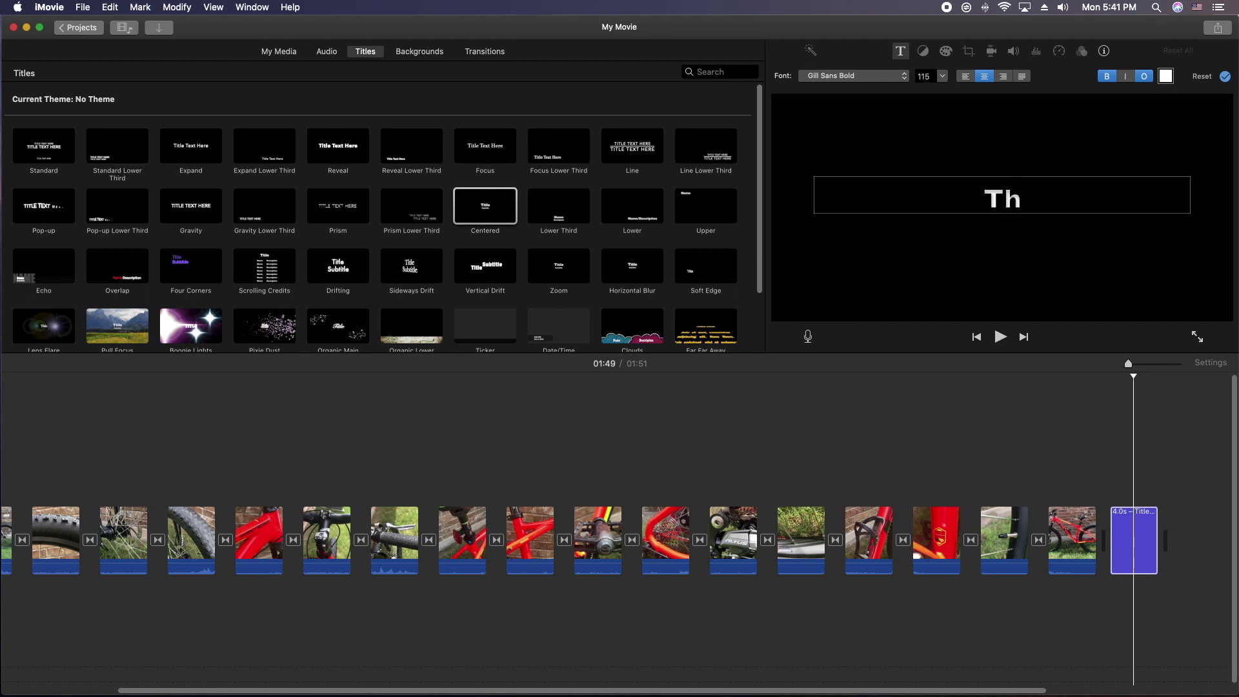
type("e End!!")
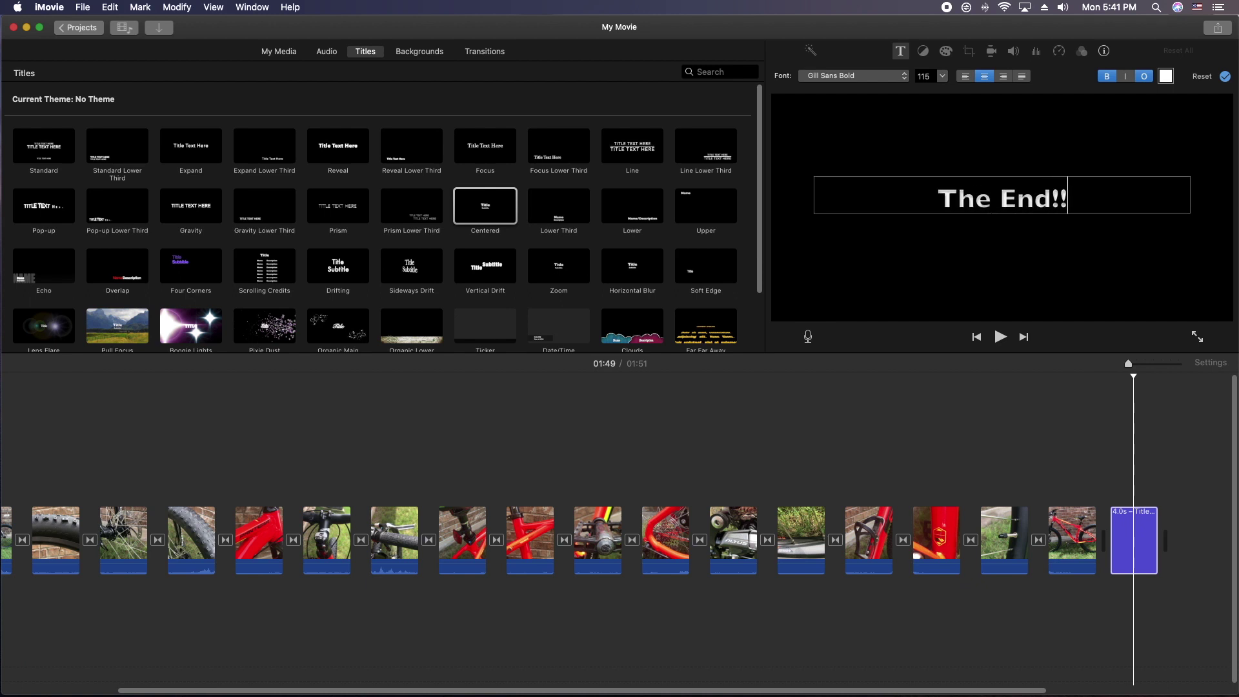
Format the "The End!!" text in Avenir Next Bold at size 160 without the outline, and apply the changes.
left_click_drag(1105, 195, 887, 198)
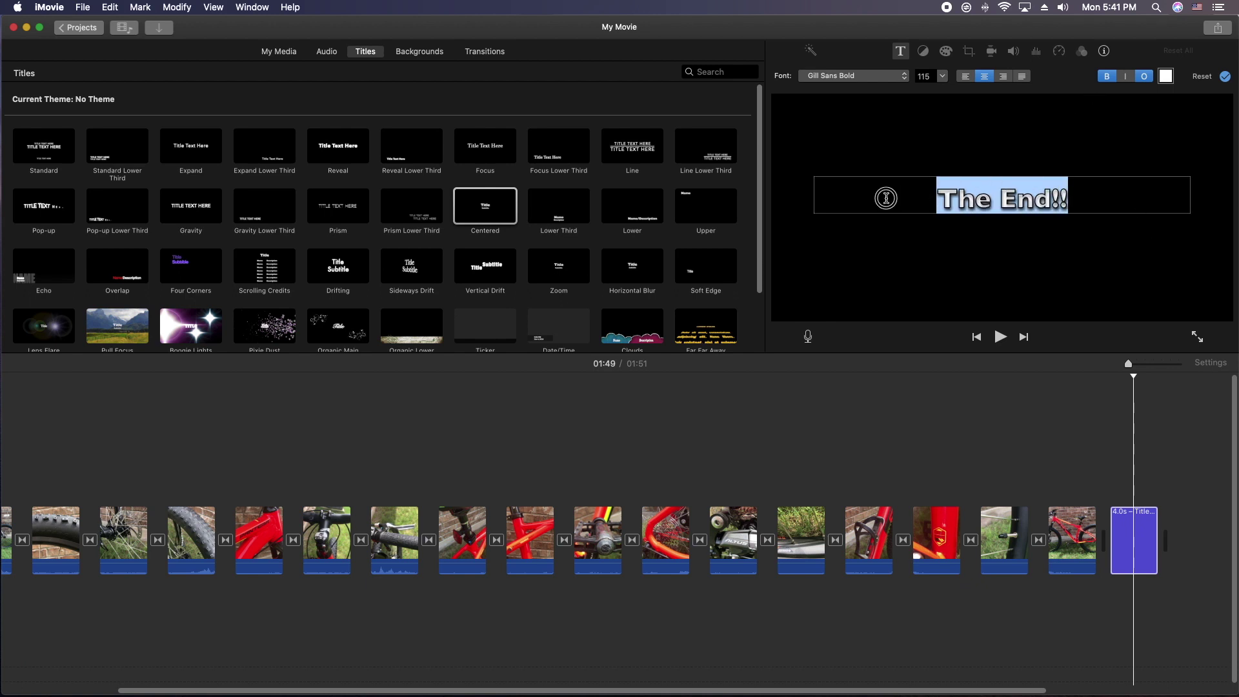
left_click(882, 76)
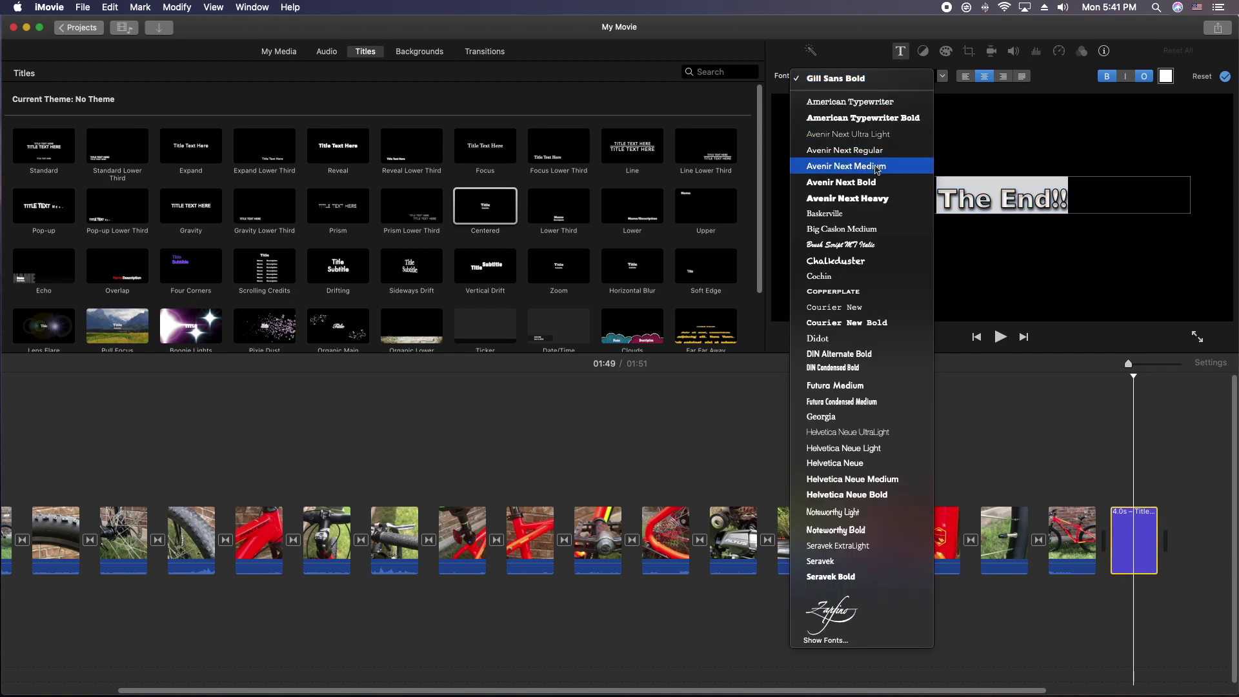
left_click(877, 181)
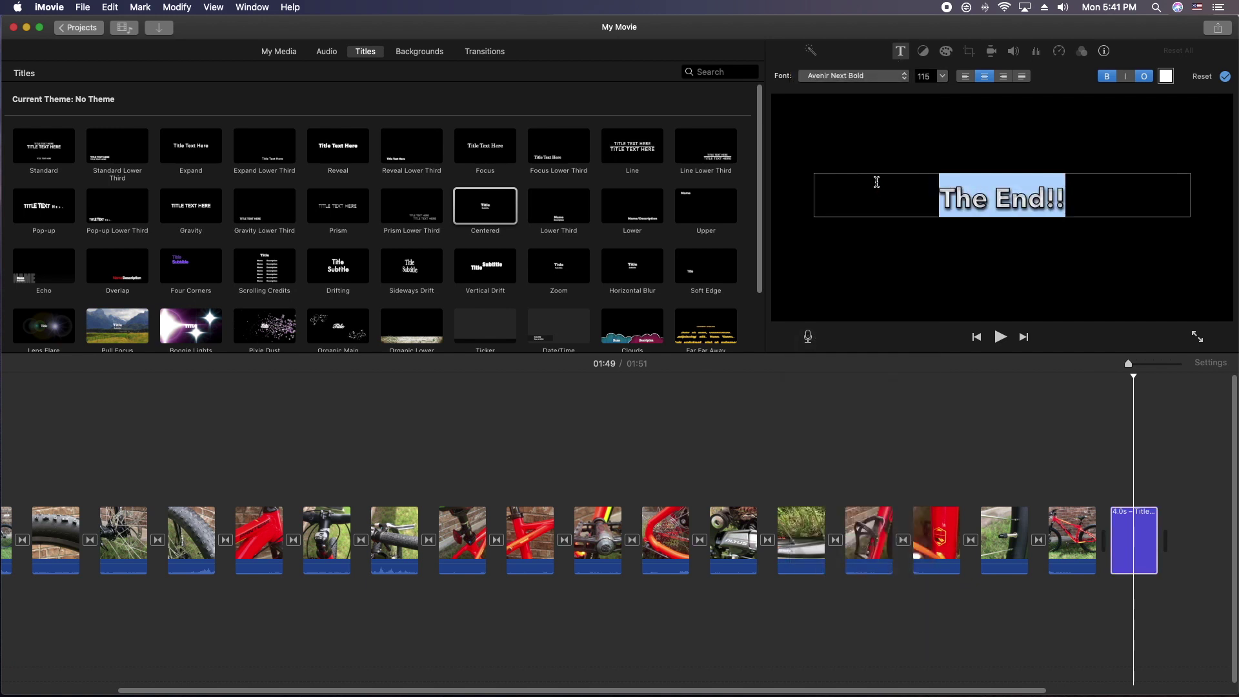
left_click(1146, 77)
left_click(941, 76)
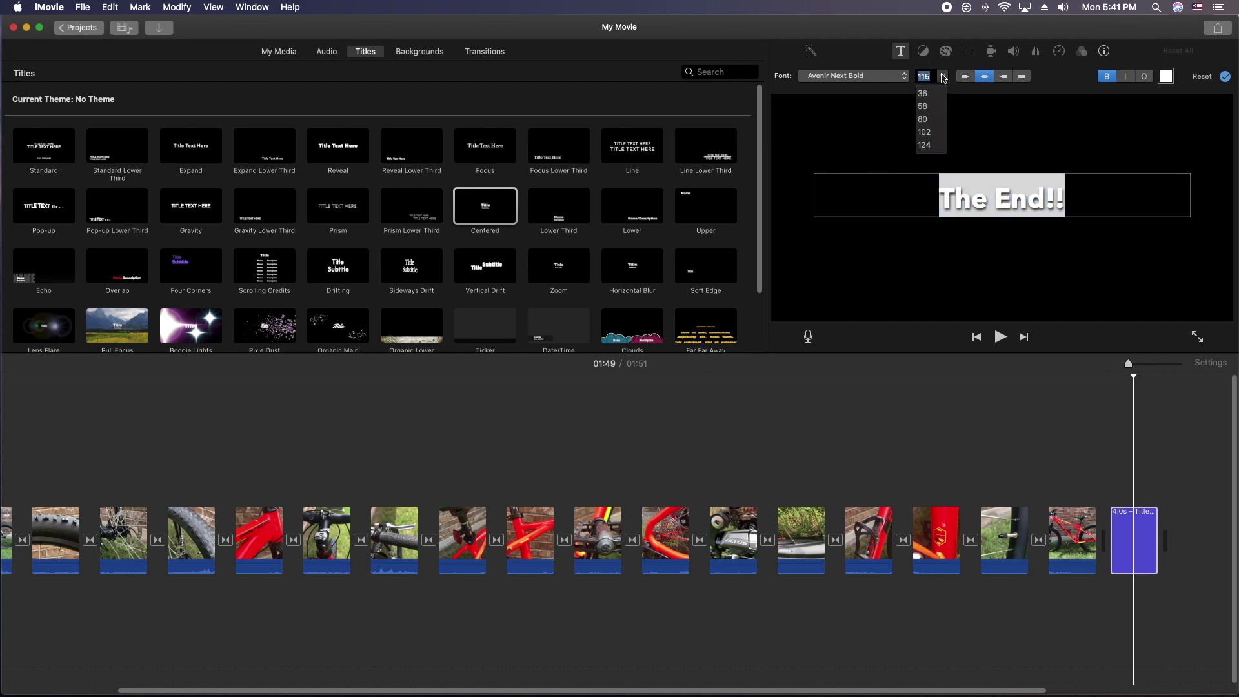
left_click(931, 148)
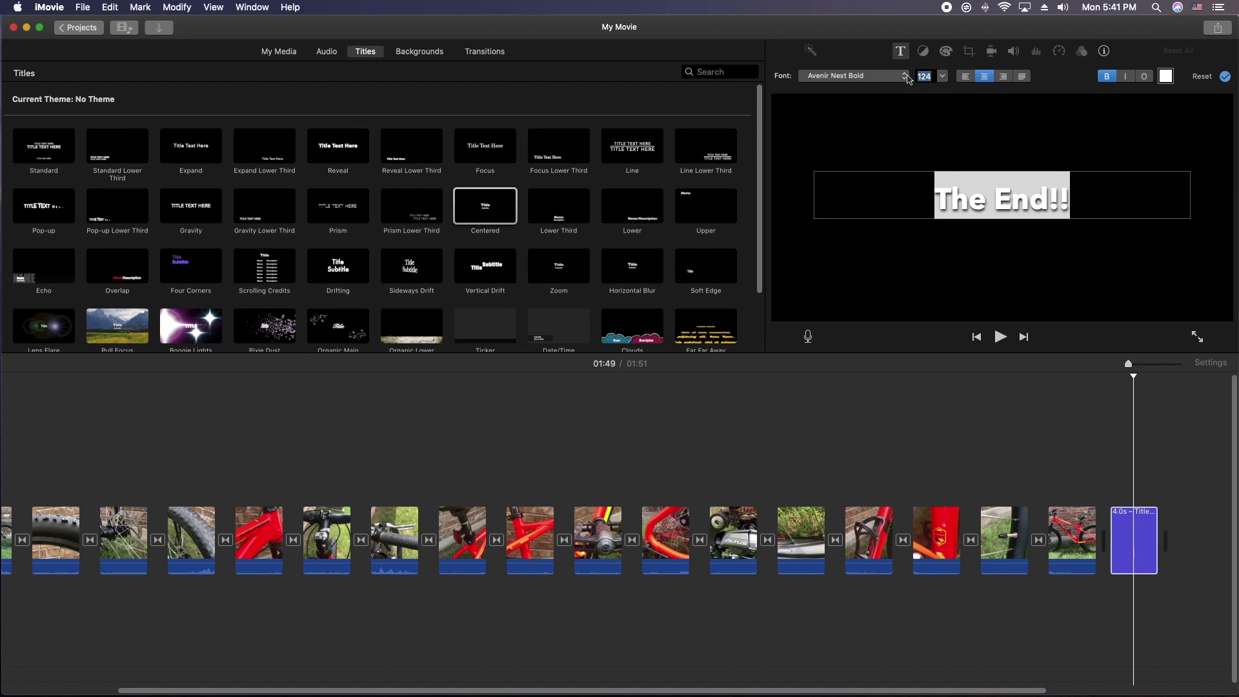
key("Return")
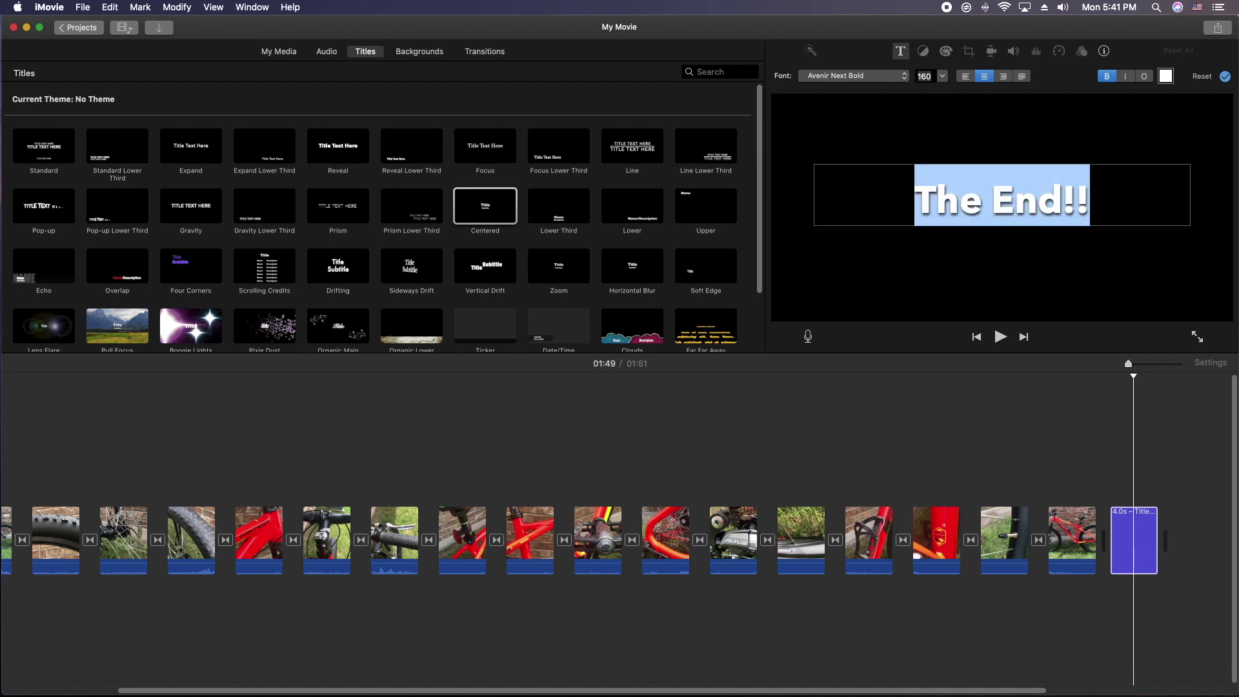
left_click(1224, 76)
Play the movie's ending from the last bike clip into the closing title.
left_click(1063, 478)
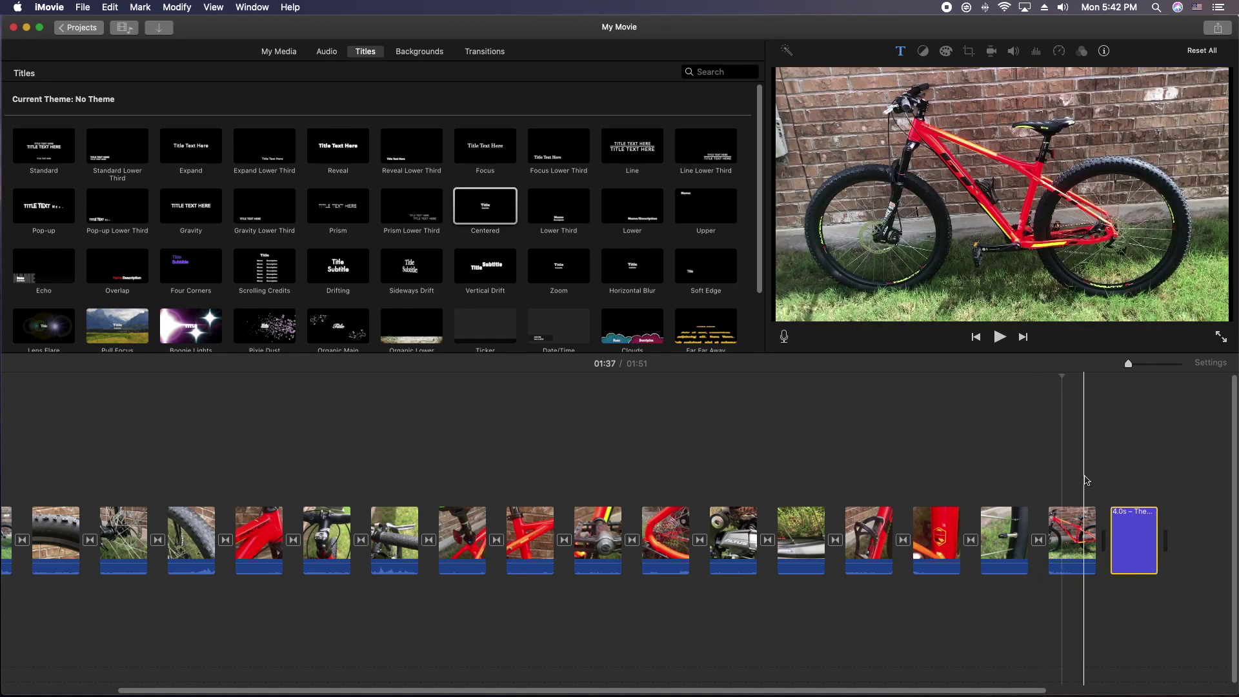
key("space")
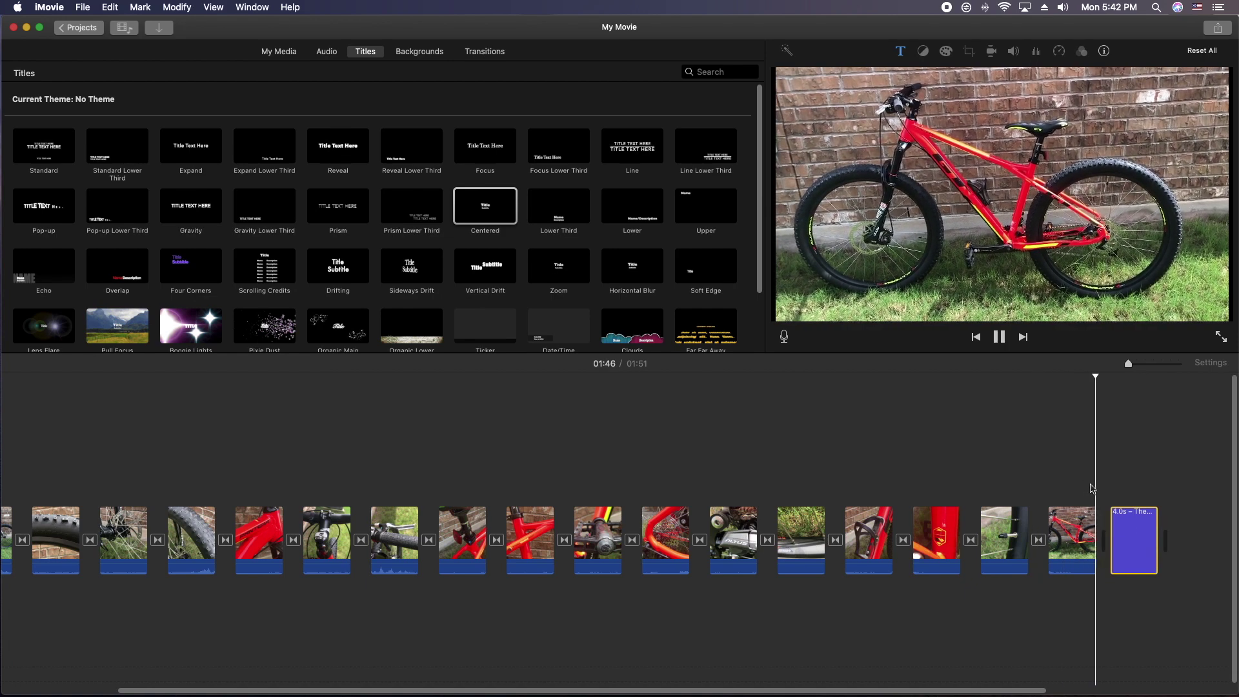
key("space")
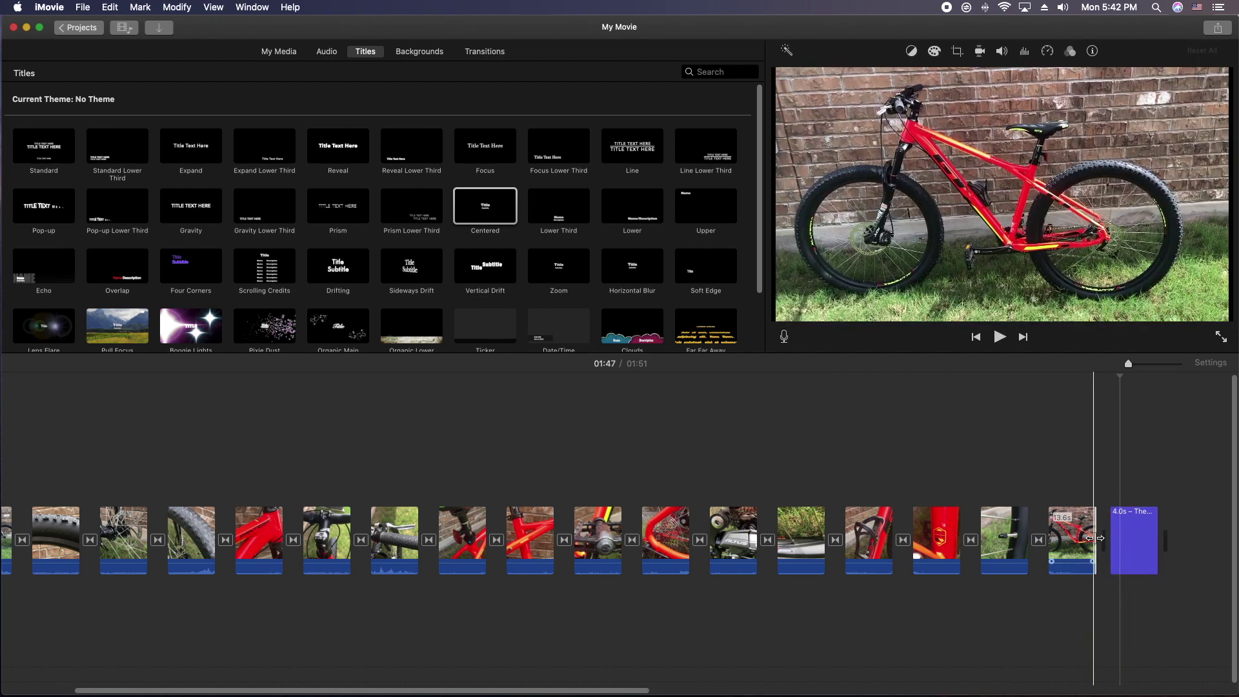
Add a Fade to Black transition between the last bike clip and the "The End!!" title.
left_click(384, 45)
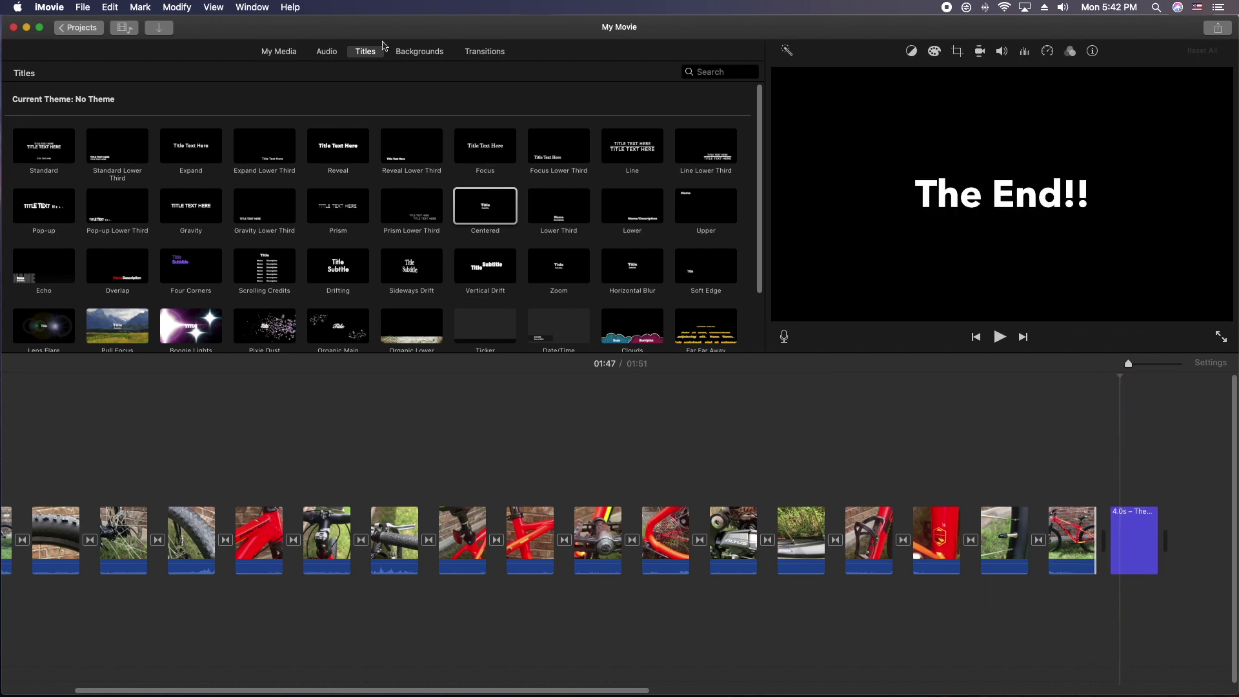
left_click(482, 56)
left_click(183, 153)
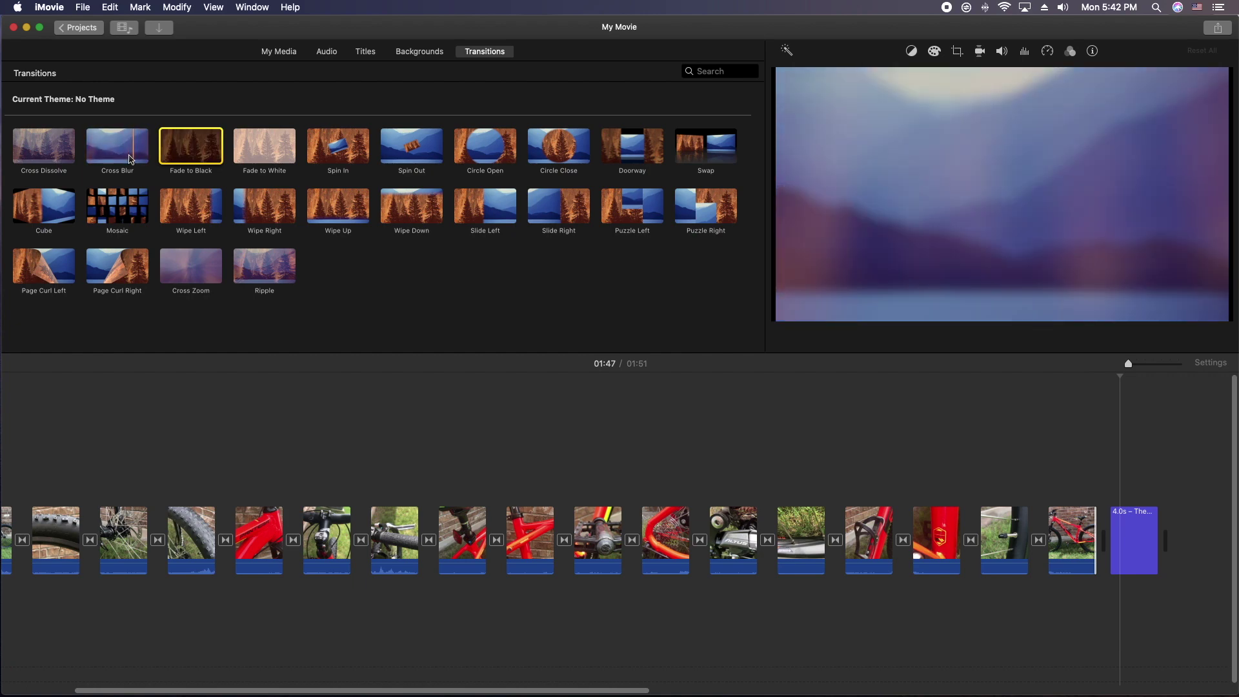
mouse_move(190, 143)
left_mouse_down()
mouse_move(797, 278)
mouse_move(1051, 445)
mouse_move(1106, 530)
left_mouse_up()
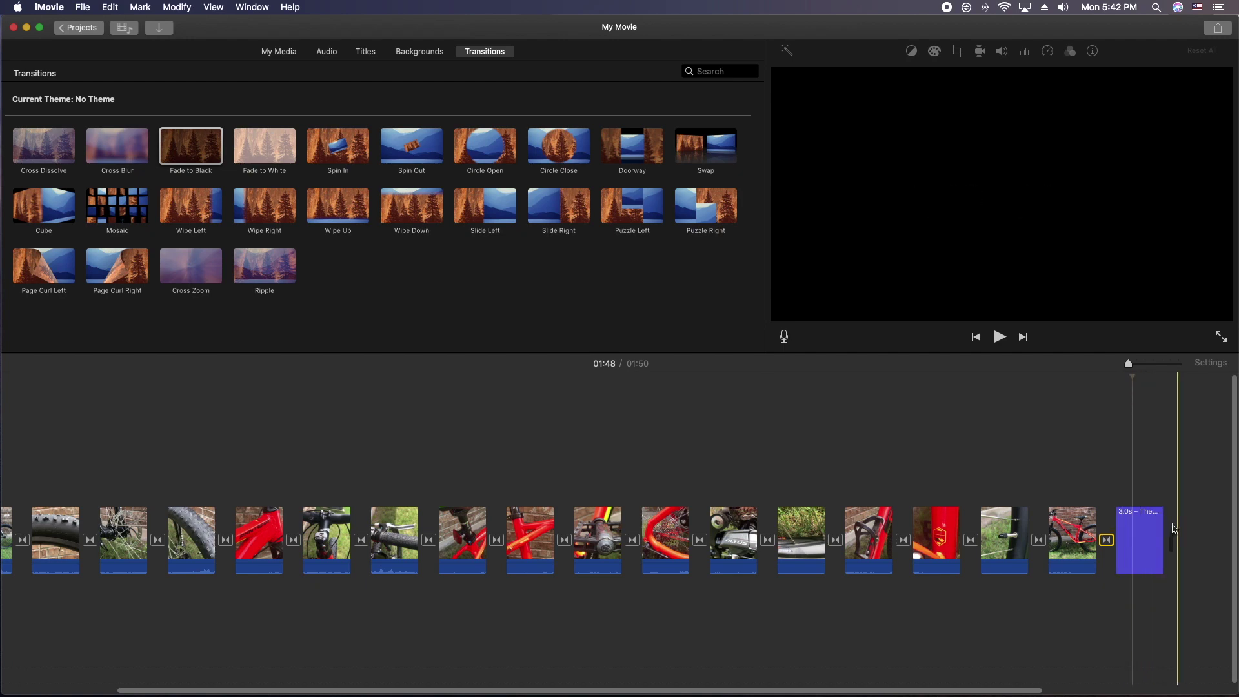
Insert a Centered title between the first bike clip and the tire close-up clip near the movie's start.
scroll(489, 682, "left", 5)
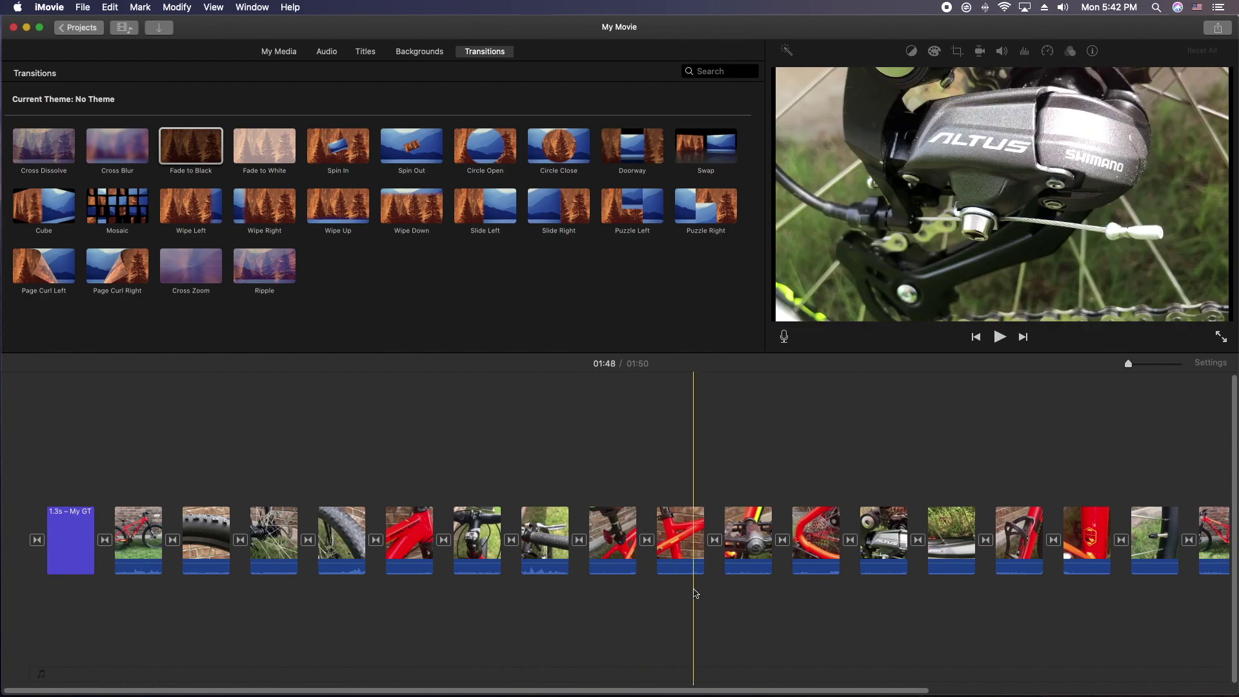
scroll(906, 689, "right", 5)
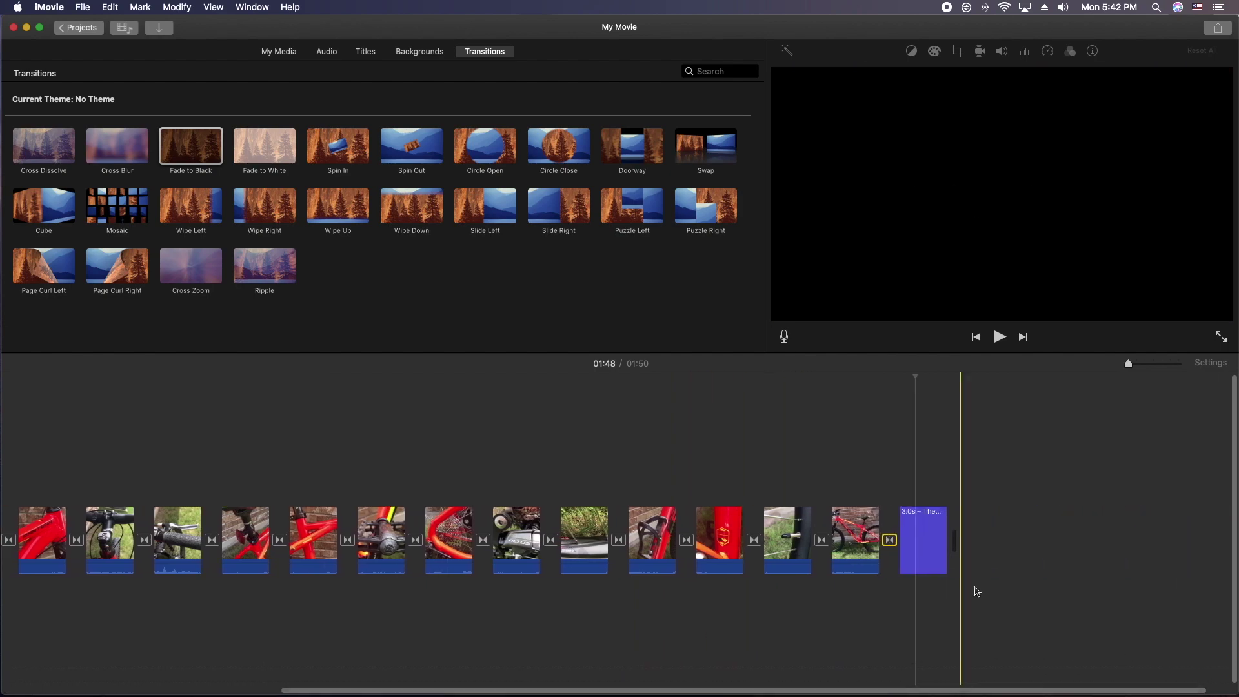
left_click_drag(895, 689, 213, 688)
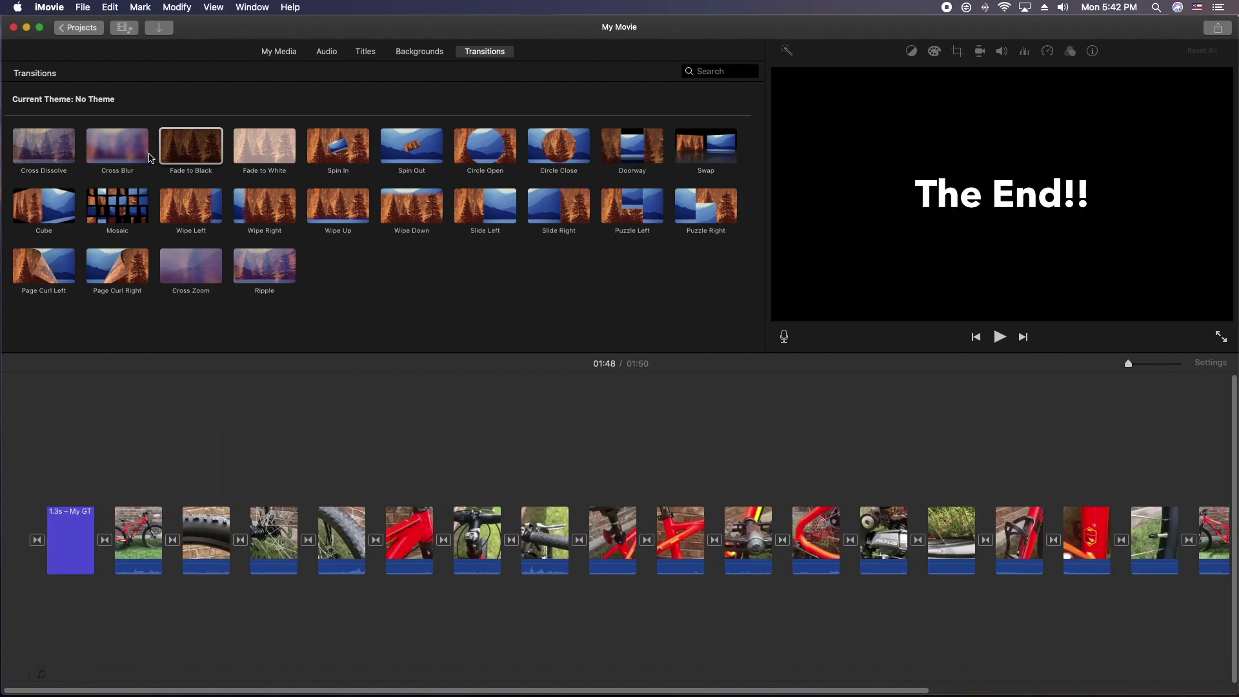
left_click(366, 52)
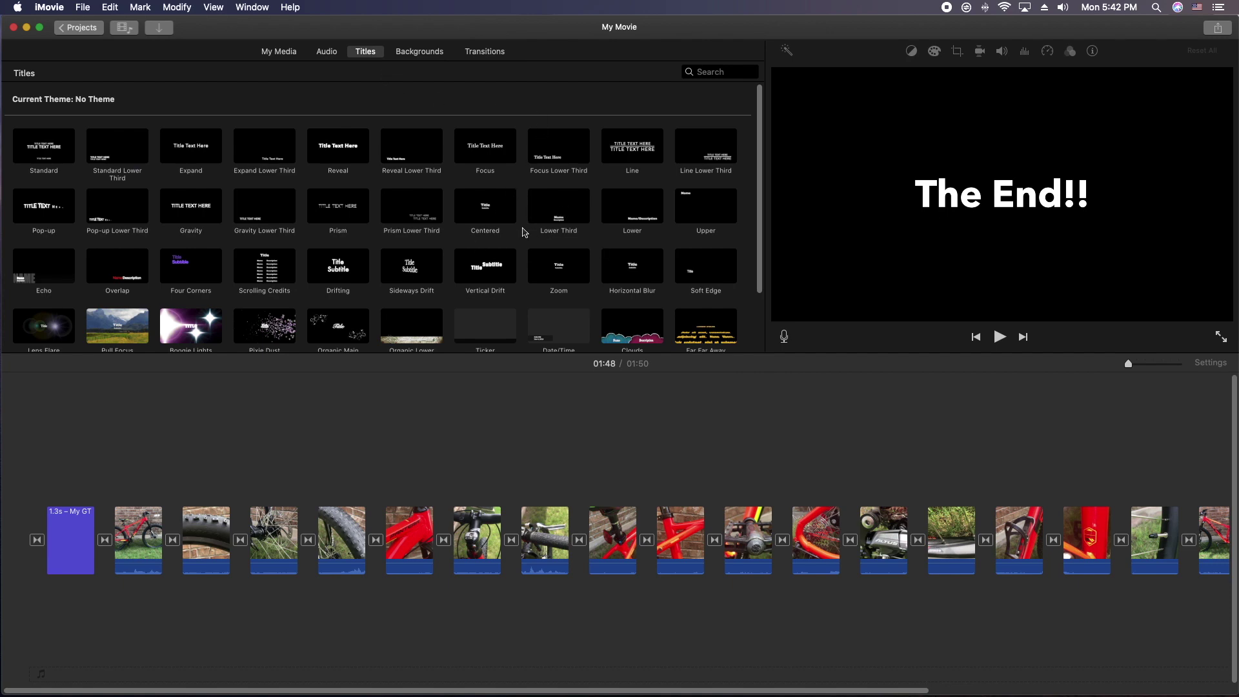
left_click_drag(495, 207, 187, 548)
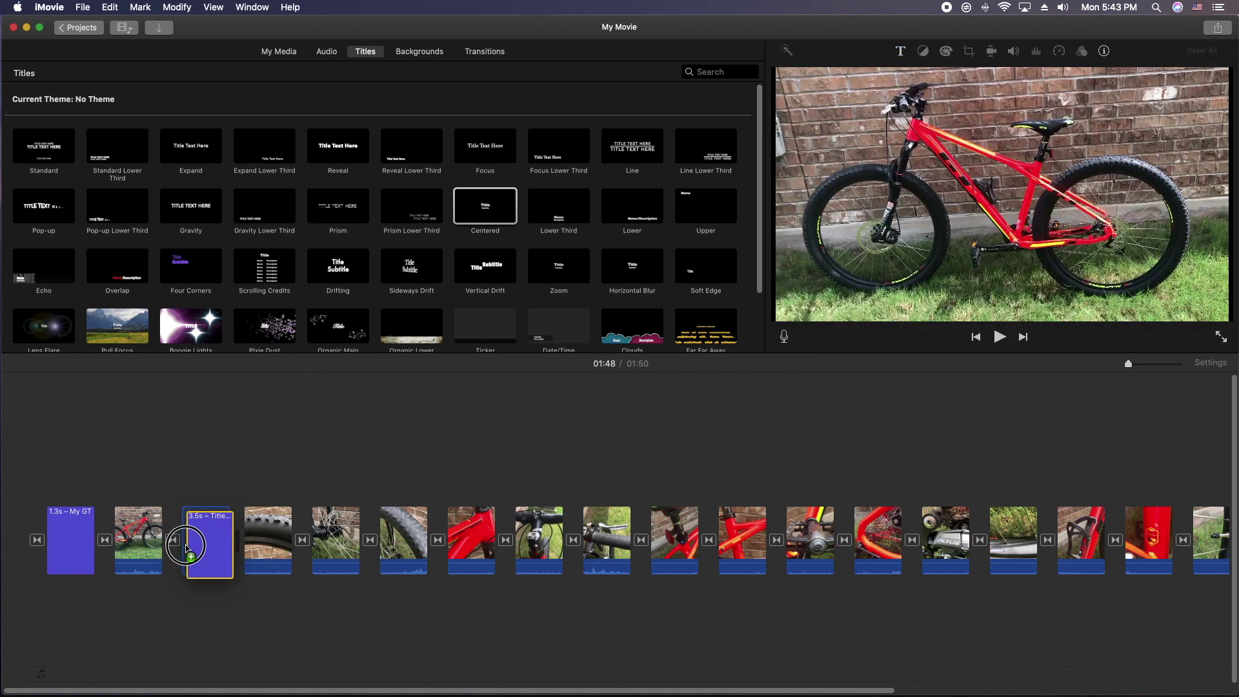
left_click_drag(187, 549, 200, 539)
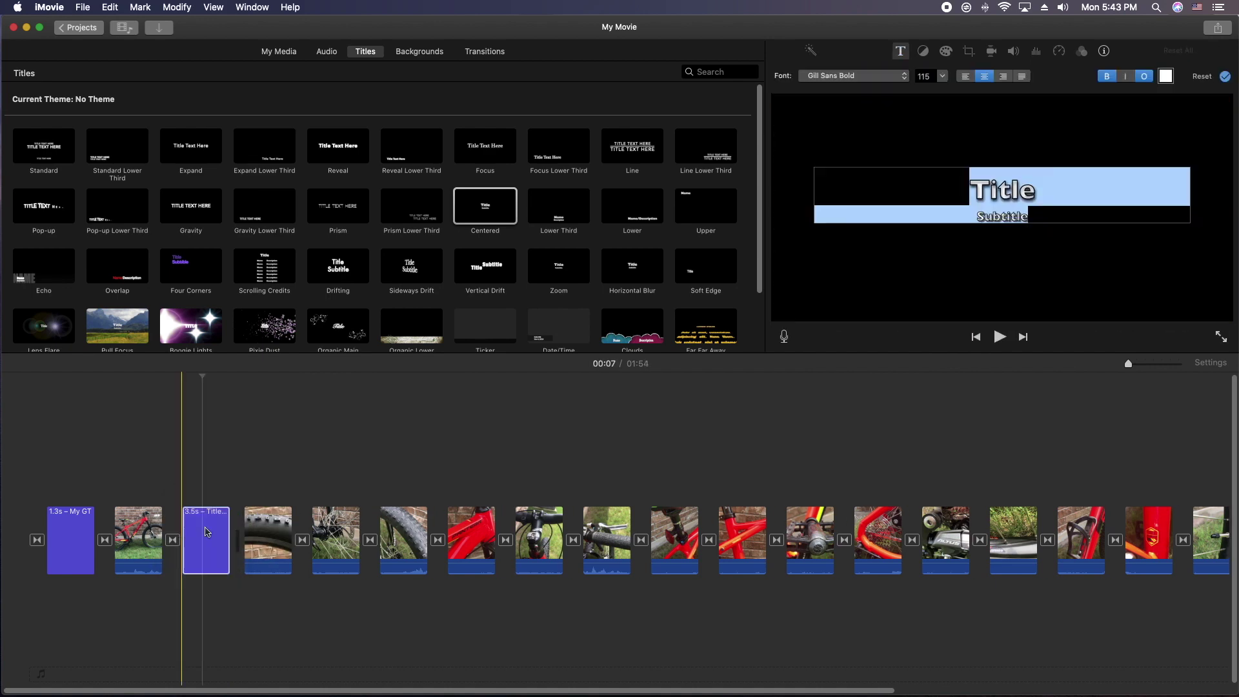
Replace the new title's placeholder text with "The BIG Tires" and apply the change.
left_click_drag(1042, 212, 956, 174)
type("THe")
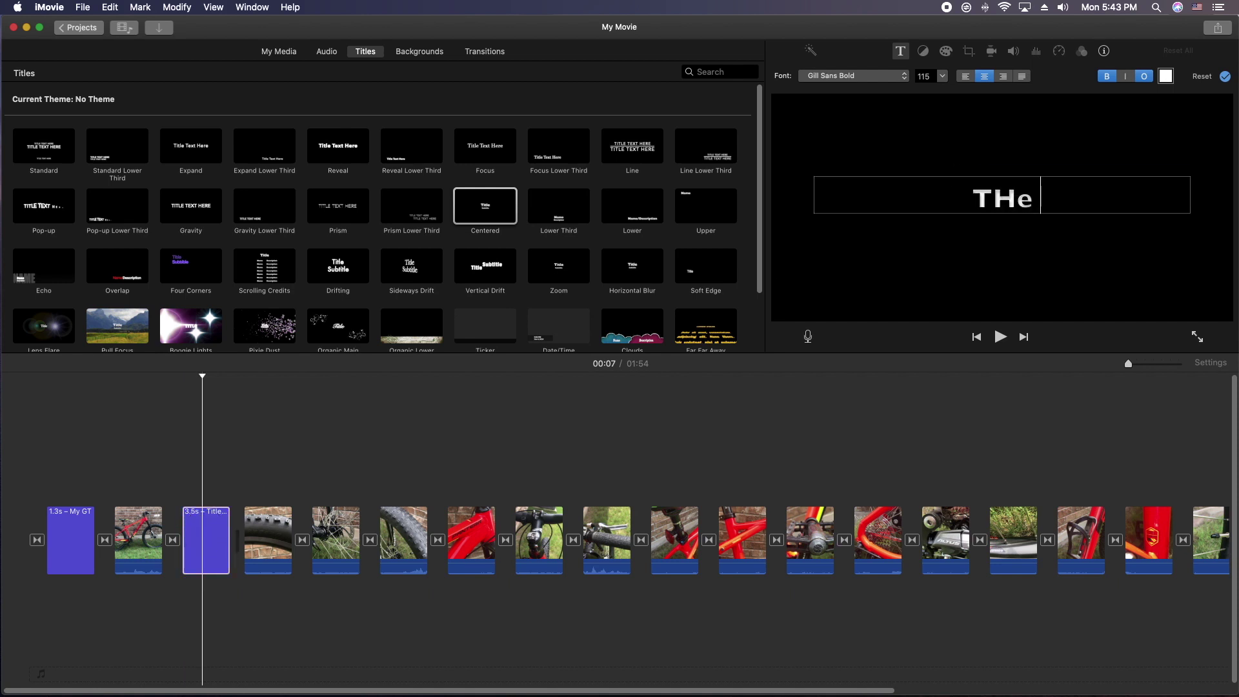
type(" BIG TIR")
key("BackSpace")
key("BackSpace")
type("ires")
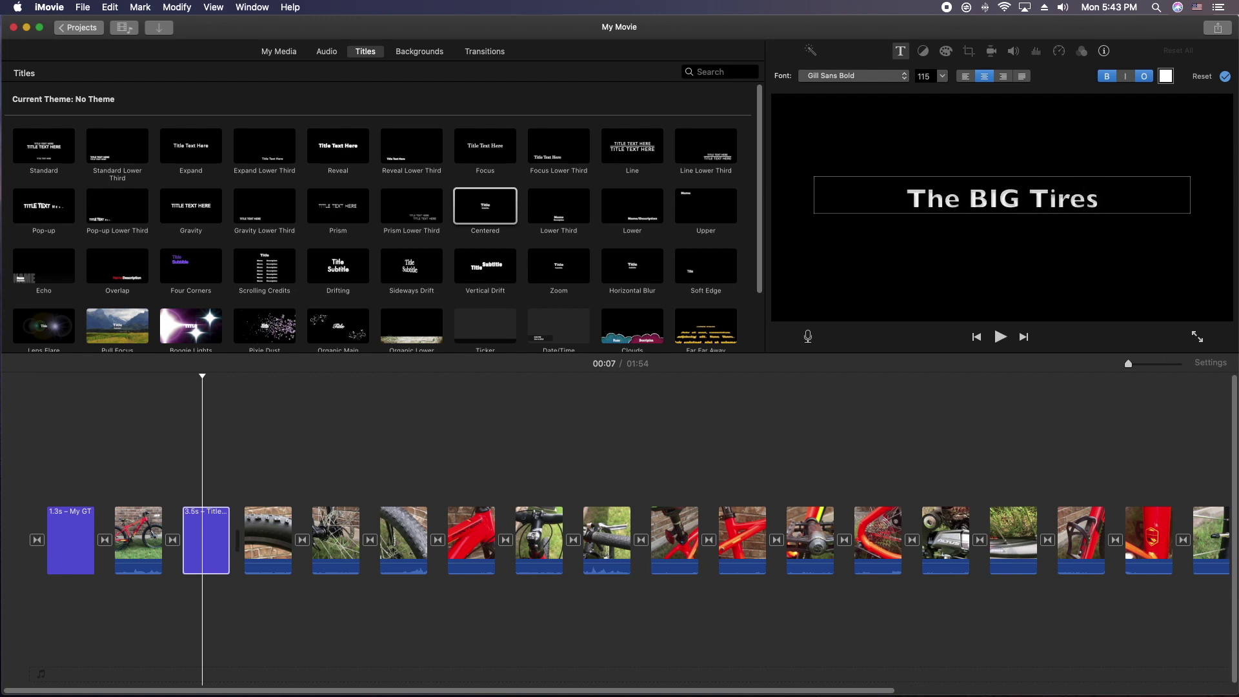
left_click(1224, 77)
Add a Mosaic transition between the "The BIG Tires" title and the tire clip, and select the My GT title.
key("super+t")
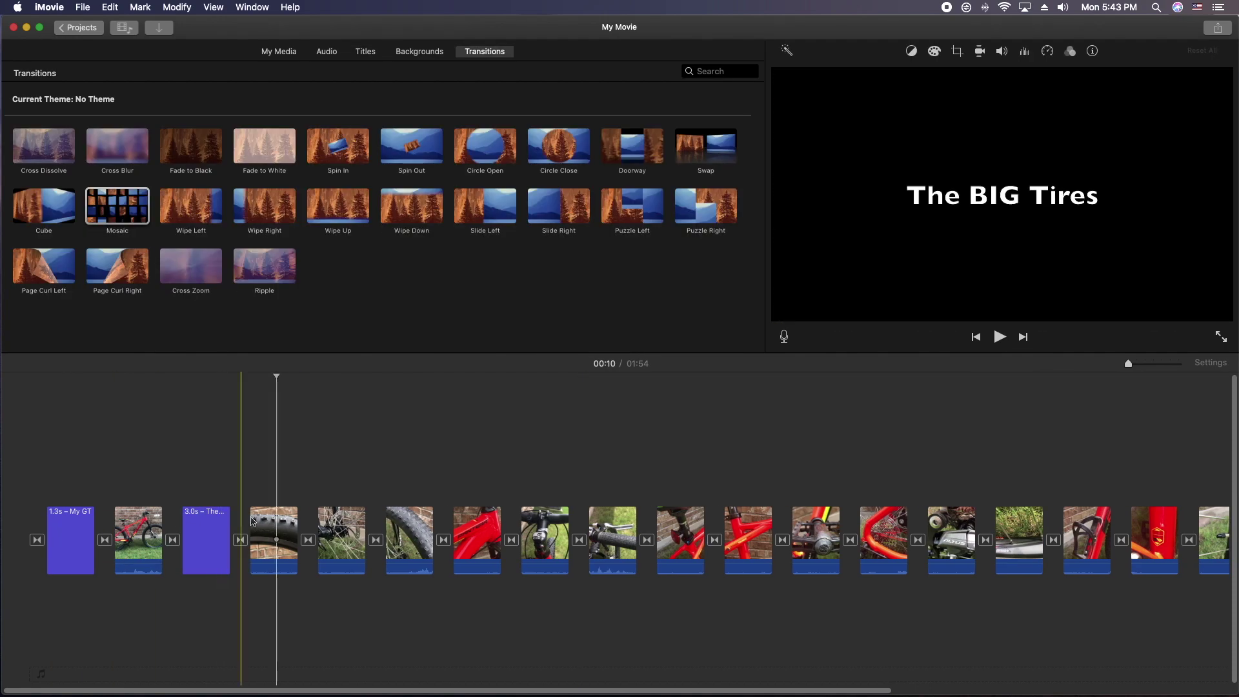
left_click(81, 536)
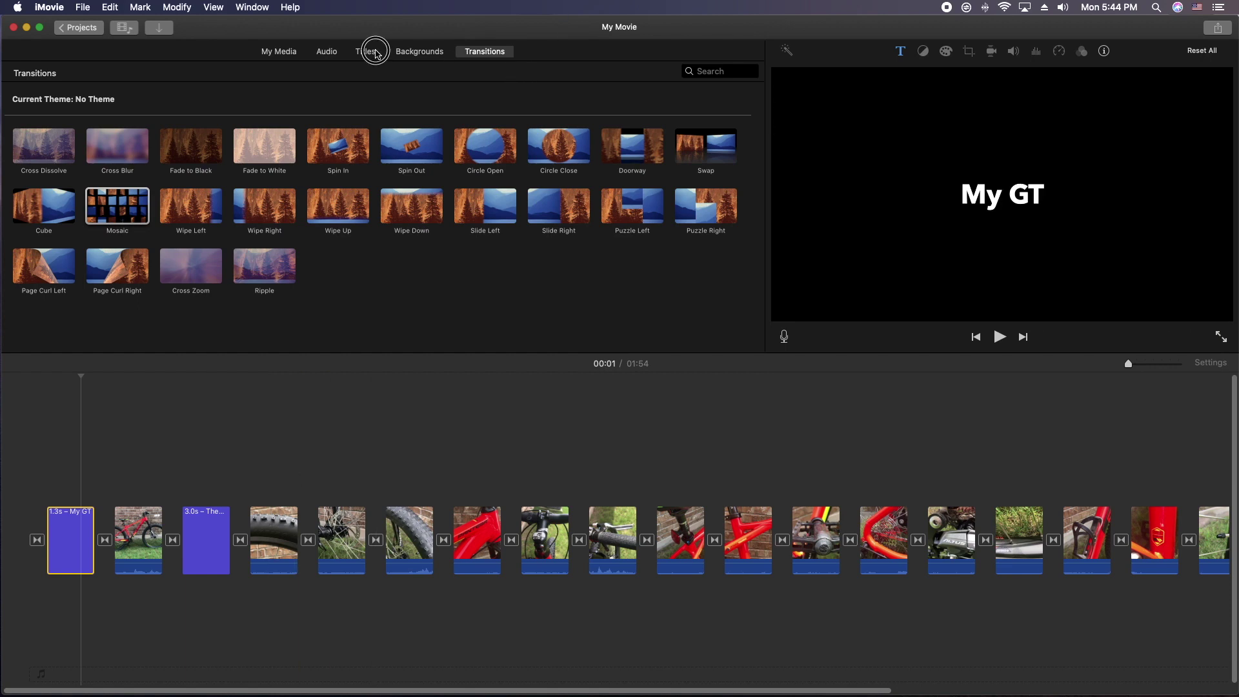
Overlay an Upper title on the tire close-up clip, starting at the beginning of that clip.
left_click(368, 52)
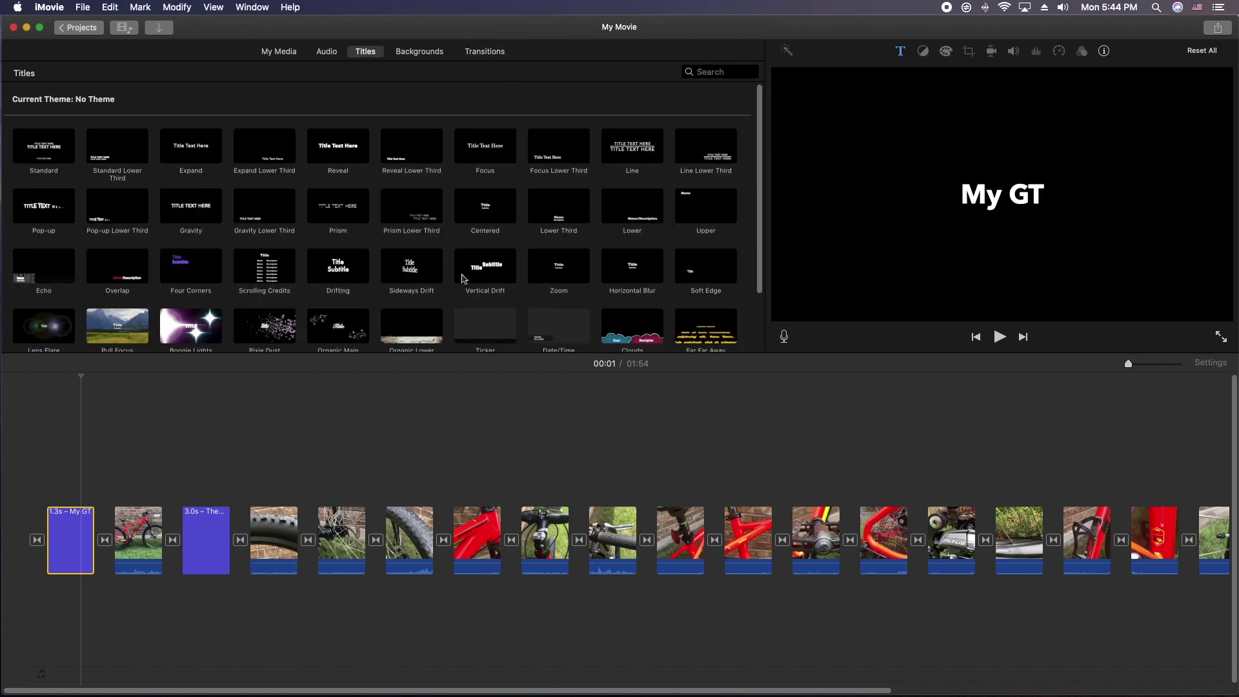
left_click_drag(707, 215, 240, 451)
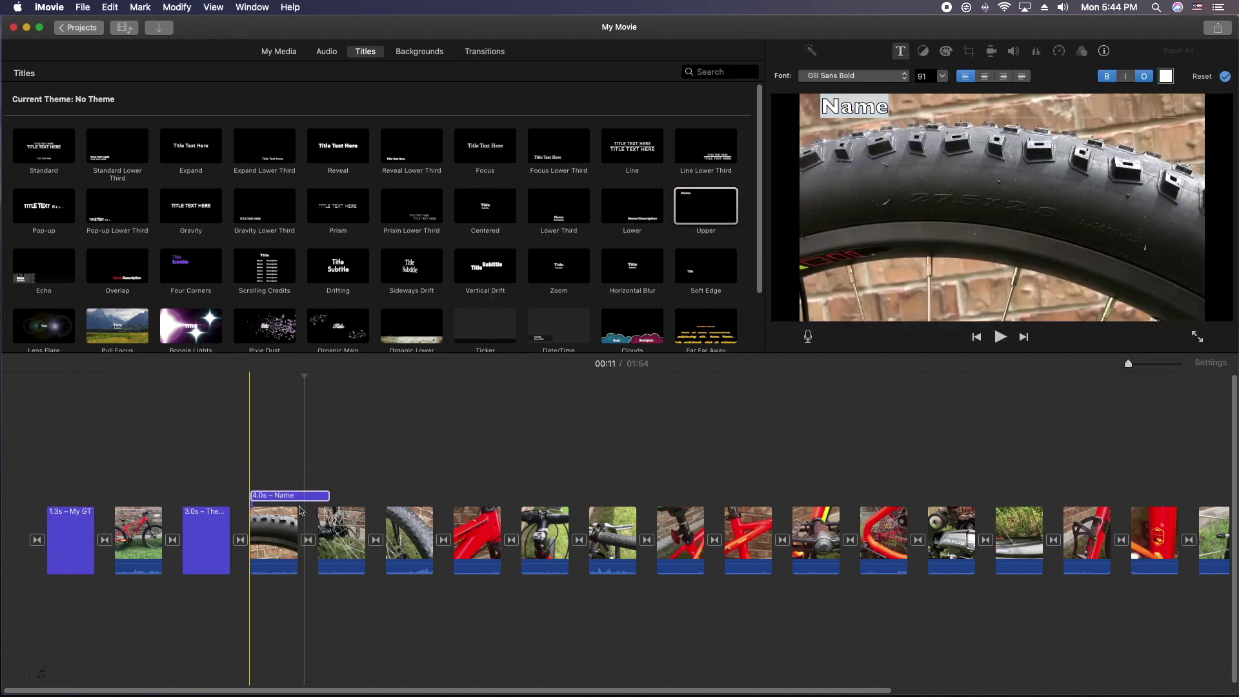
mouse_move(298, 500)
left_mouse_down()
mouse_move(387, 476)
mouse_move(157, 450)
mouse_move(288, 464)
mouse_move(684, 427)
mouse_move(303, 502)
mouse_move(284, 497)
mouse_move(318, 484)
mouse_move(291, 492)
left_mouse_up()
Shorten the overlaid Upper title to 1.3 s and play it back over the tire clip.
left_click_drag(1132, 368, 1161, 363)
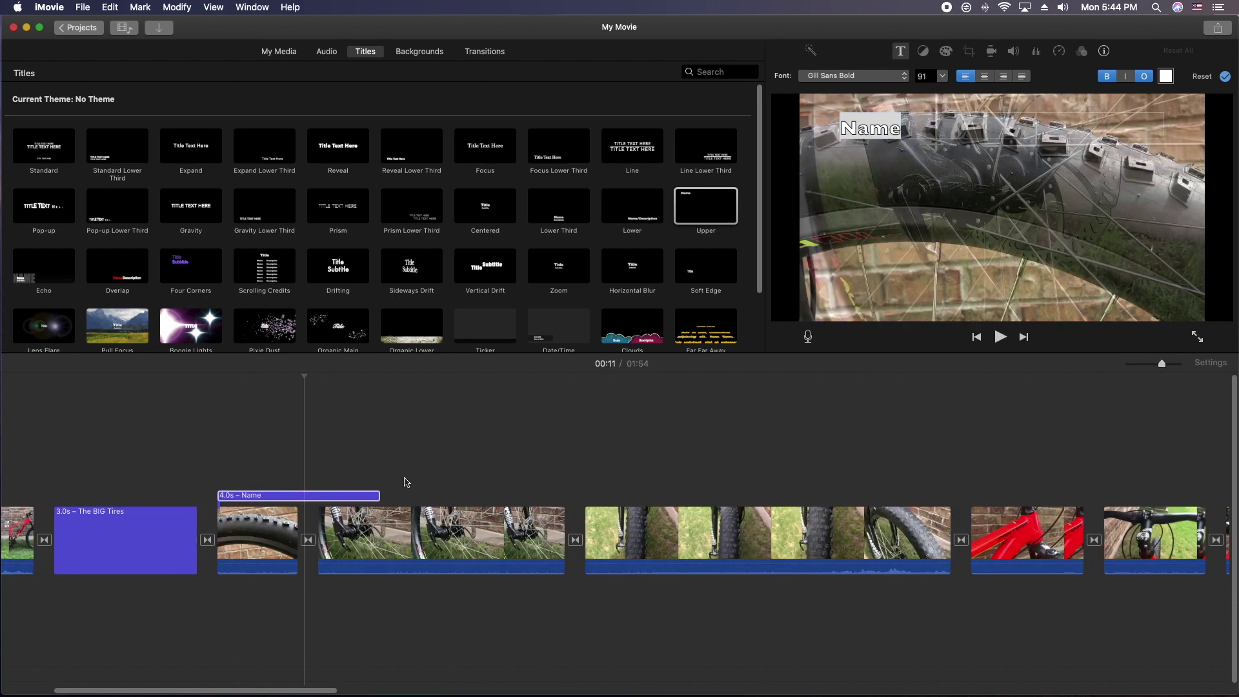
left_click(325, 496)
left_click_drag(378, 496, 278, 496)
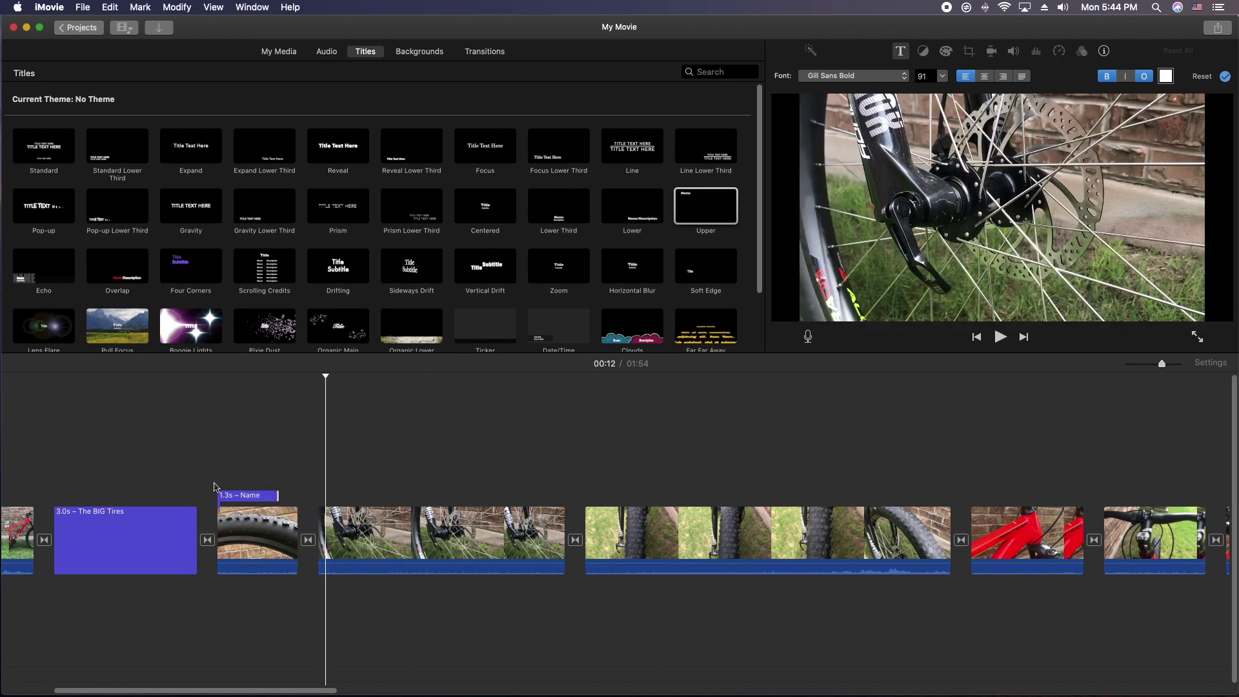
key("space")
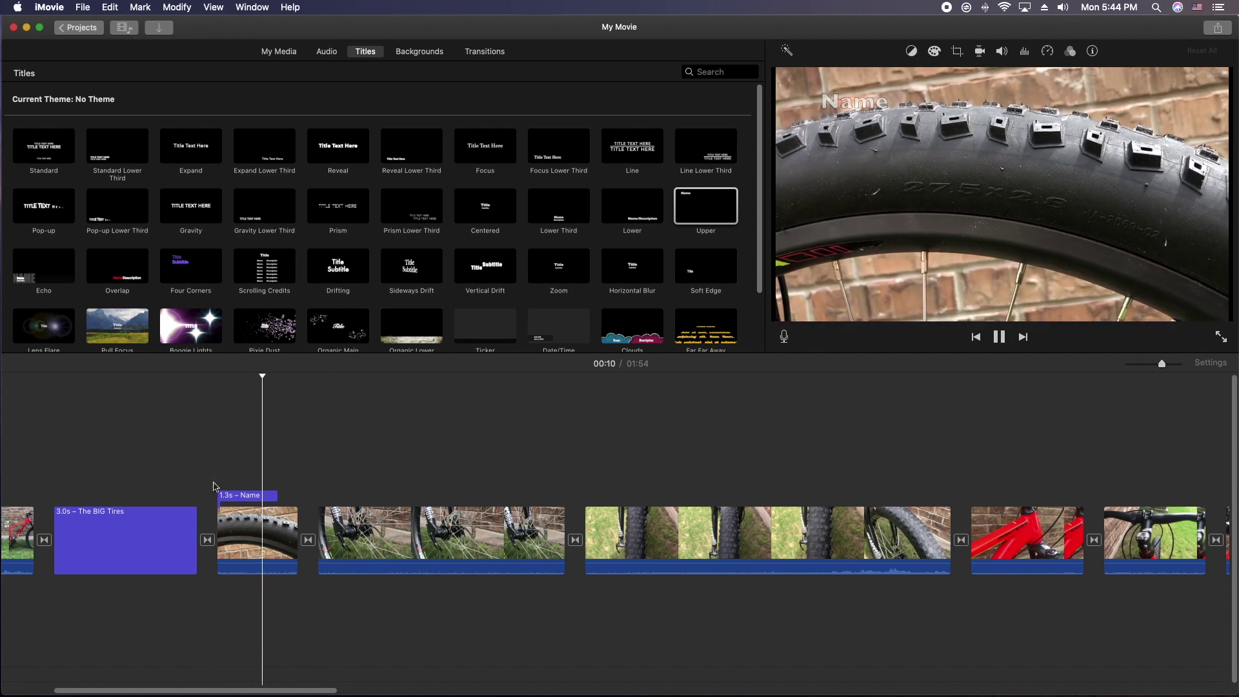
Lengthen the overlaid title to 1.7 s so it ends with the tire clip, and preview it.
left_click(279, 502)
left_click_drag(275, 499, 296, 500)
key("/")
key("space")
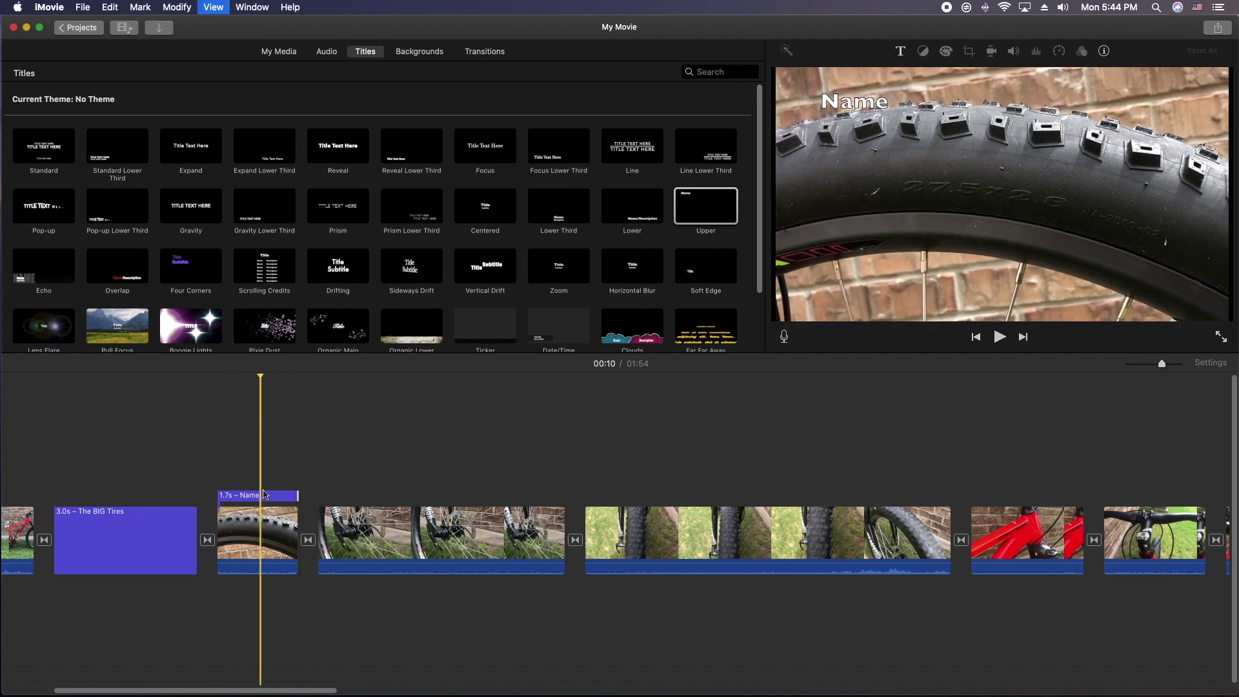
Extend the overlaid title to 5.9 s across the following wheel clip and replace its text with "BIG TIRES!!".
left_click(277, 495)
left_click(292, 496)
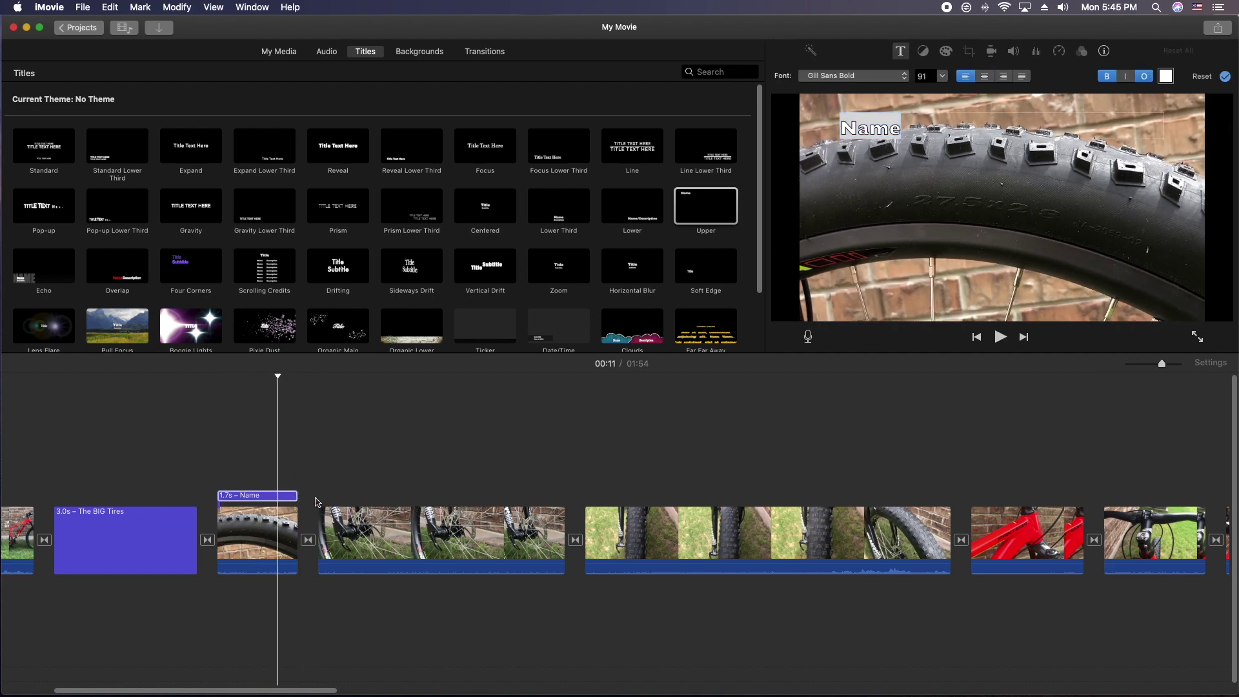
left_click_drag(291, 496, 469, 495)
left_click(258, 495)
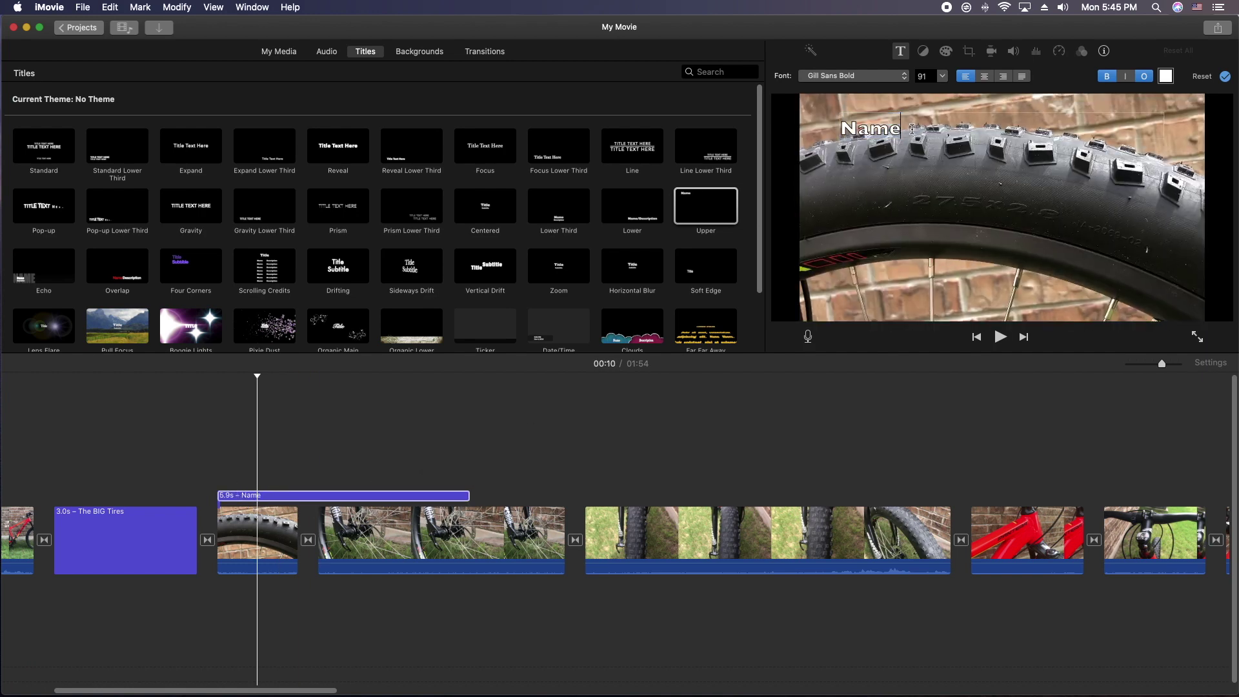
type("BIG TIRES!!")
Remove the outline from the "BIG TIRES!!" text and set its font to Avenir Next Heavy.
left_click_drag(968, 127, 851, 117)
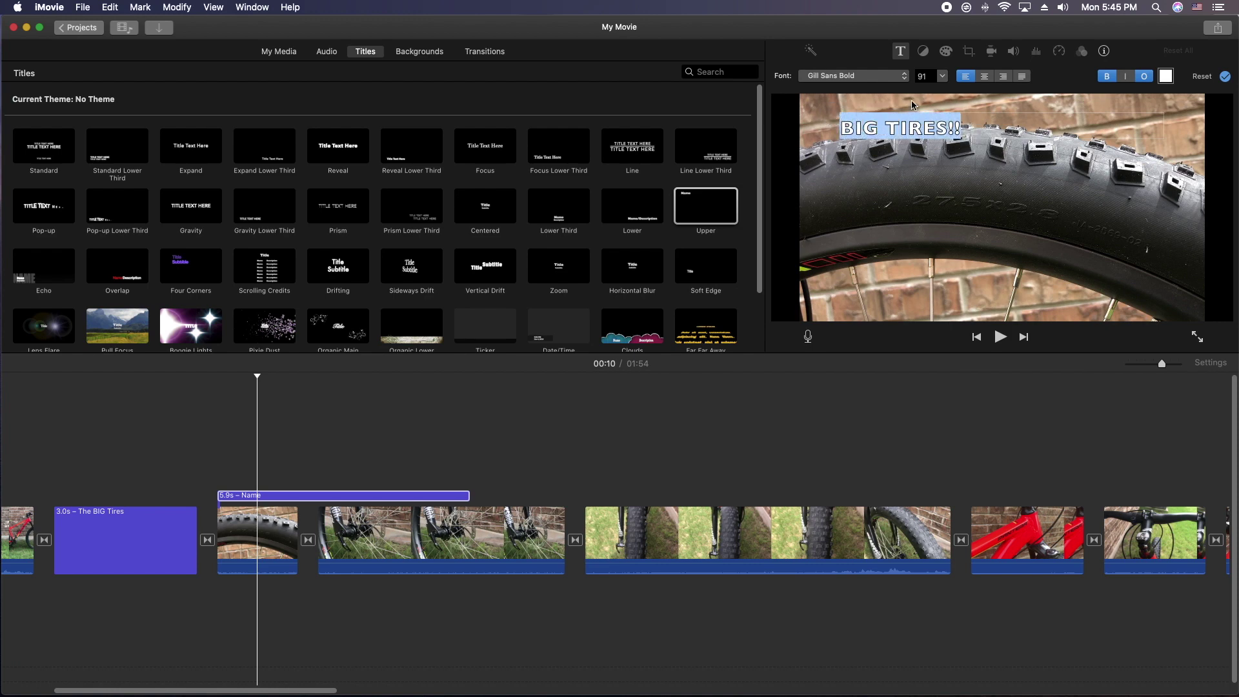
left_click(1146, 80)
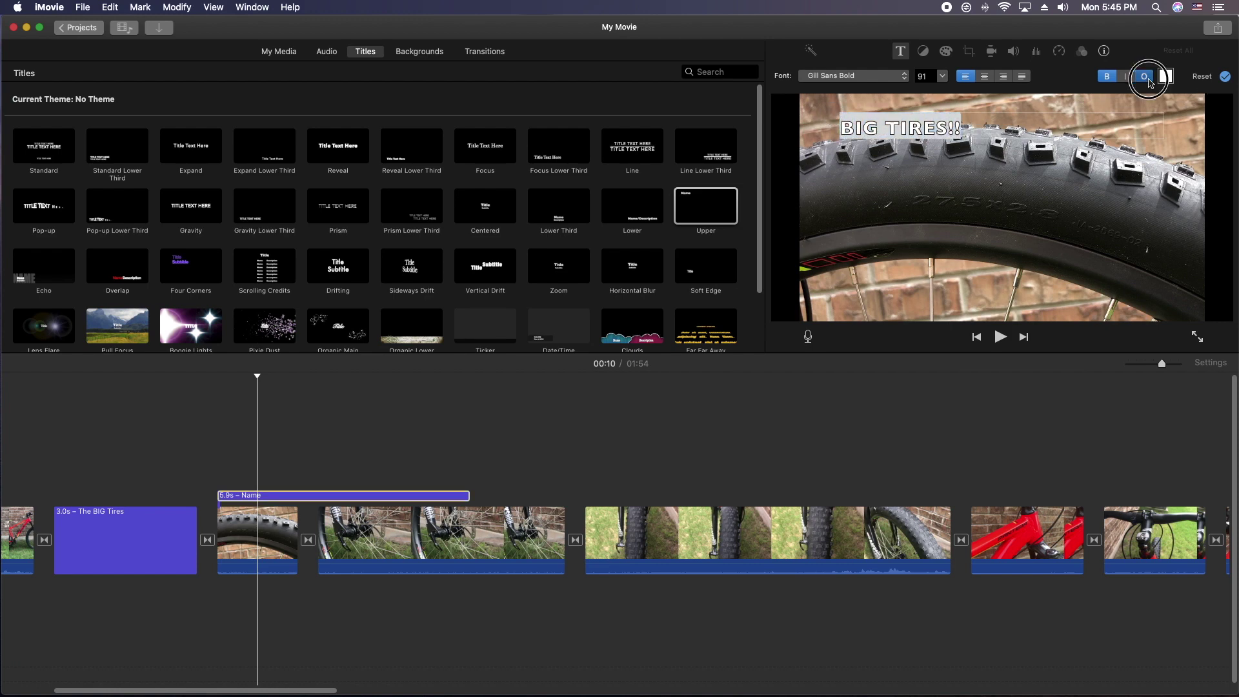
left_click(877, 88)
left_click(879, 196)
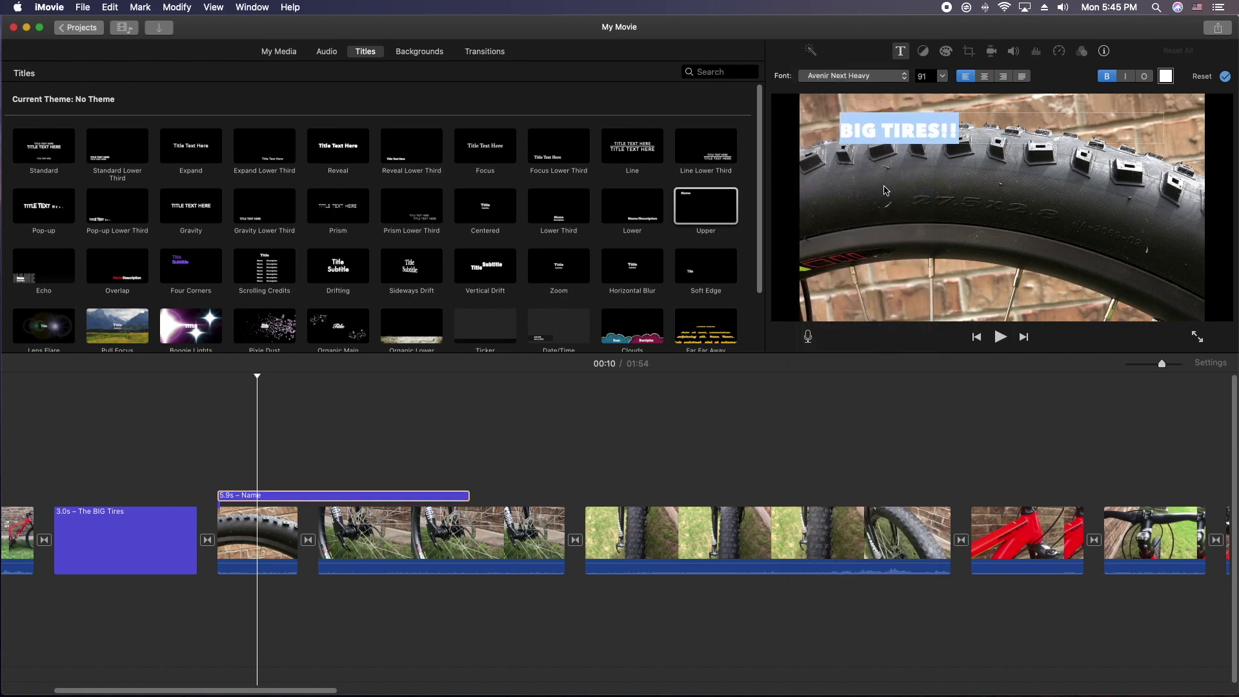
Enlarge the "BIG TIRES!!" text to font size 146.
left_click(943, 76)
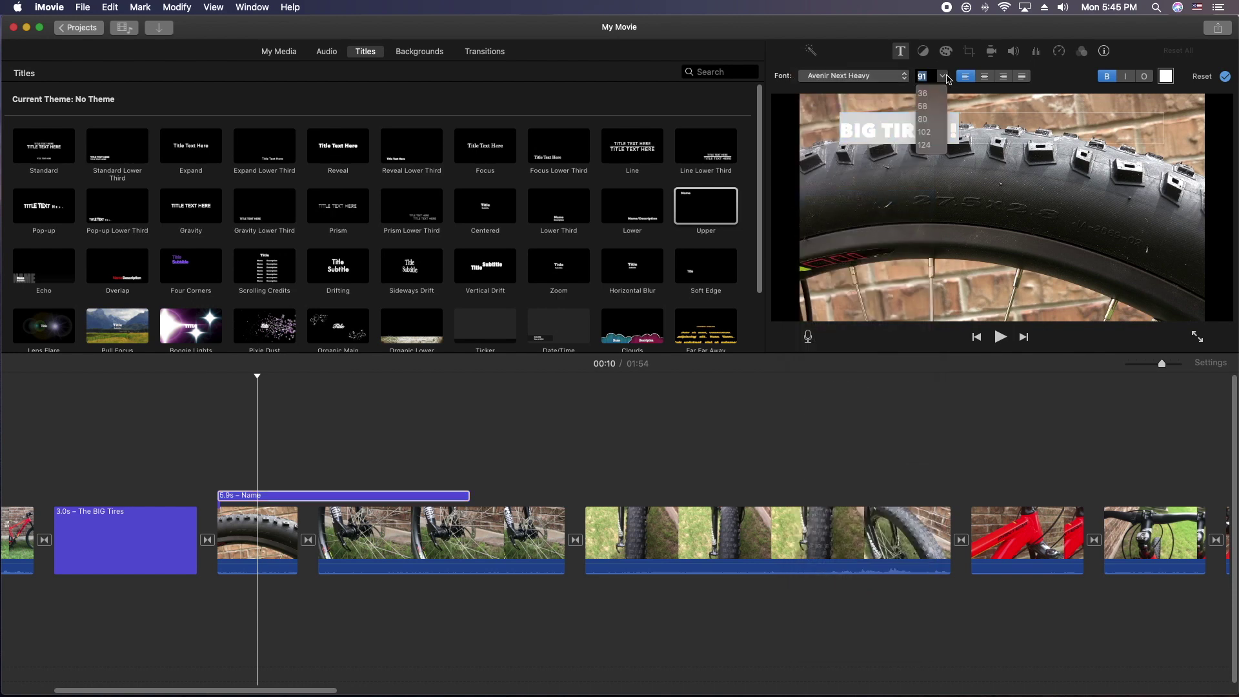
left_click(931, 120)
left_click(942, 73)
left_click(934, 133)
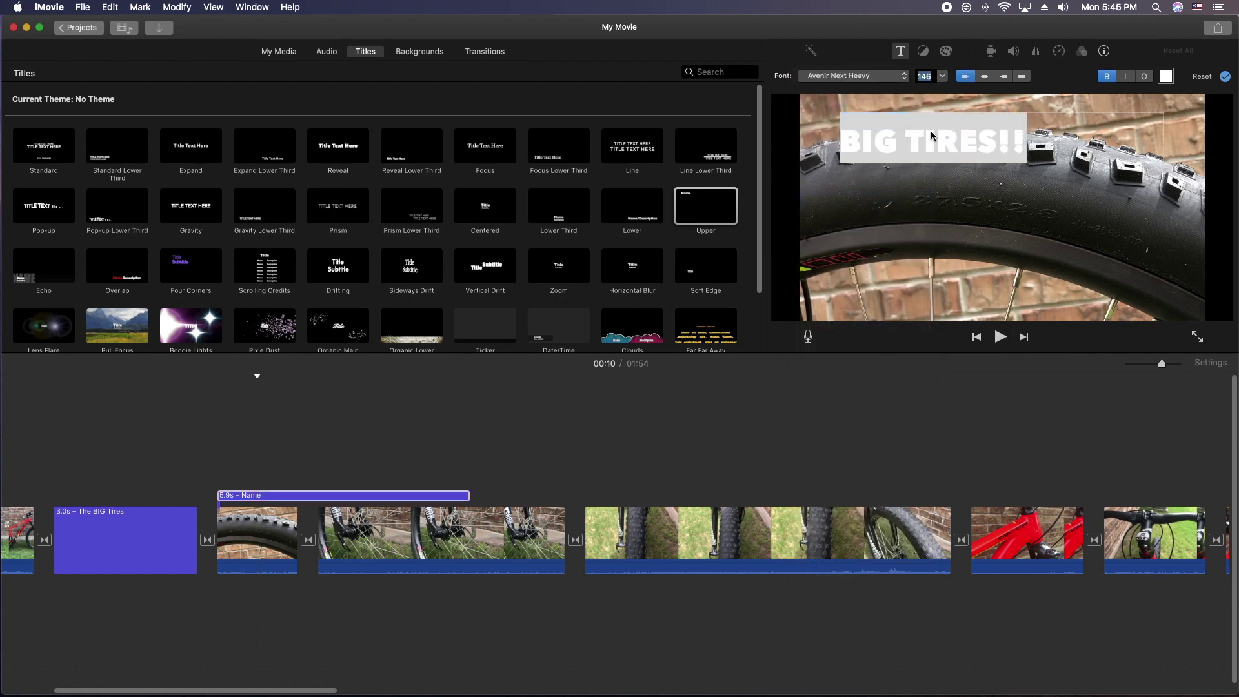
Color the "BIG TIRES!!" text Aqua and play back the titled section.
left_click(1161, 76)
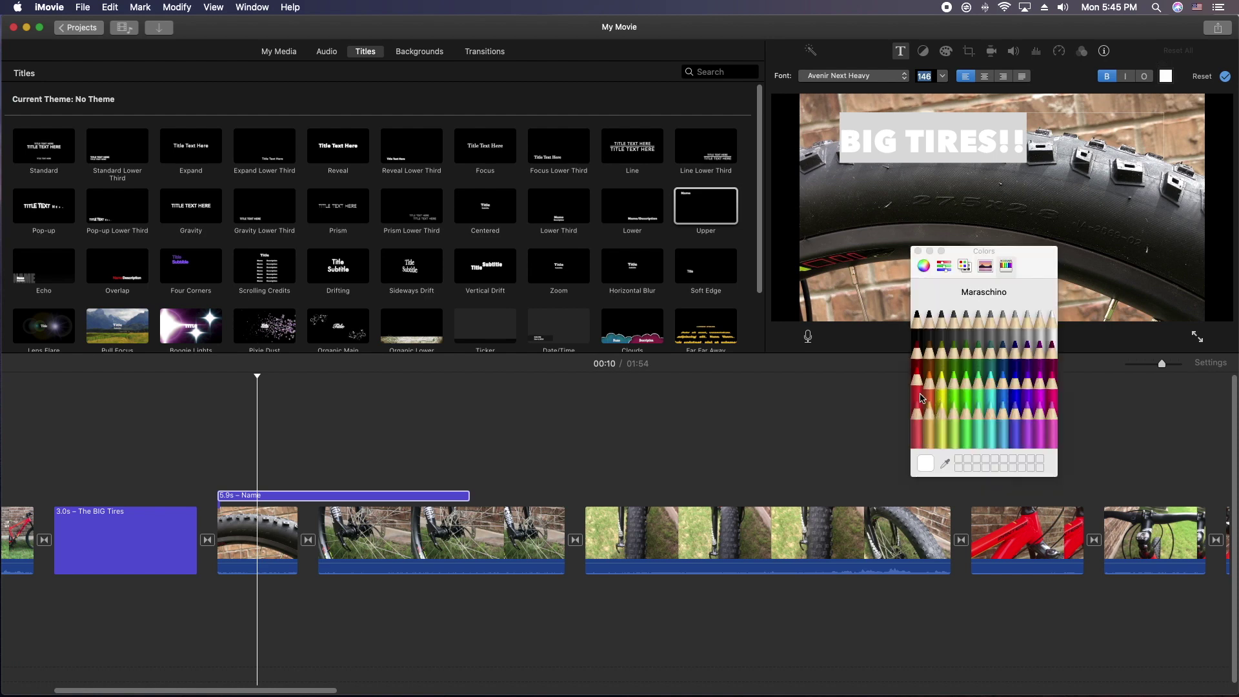
left_click(1002, 397)
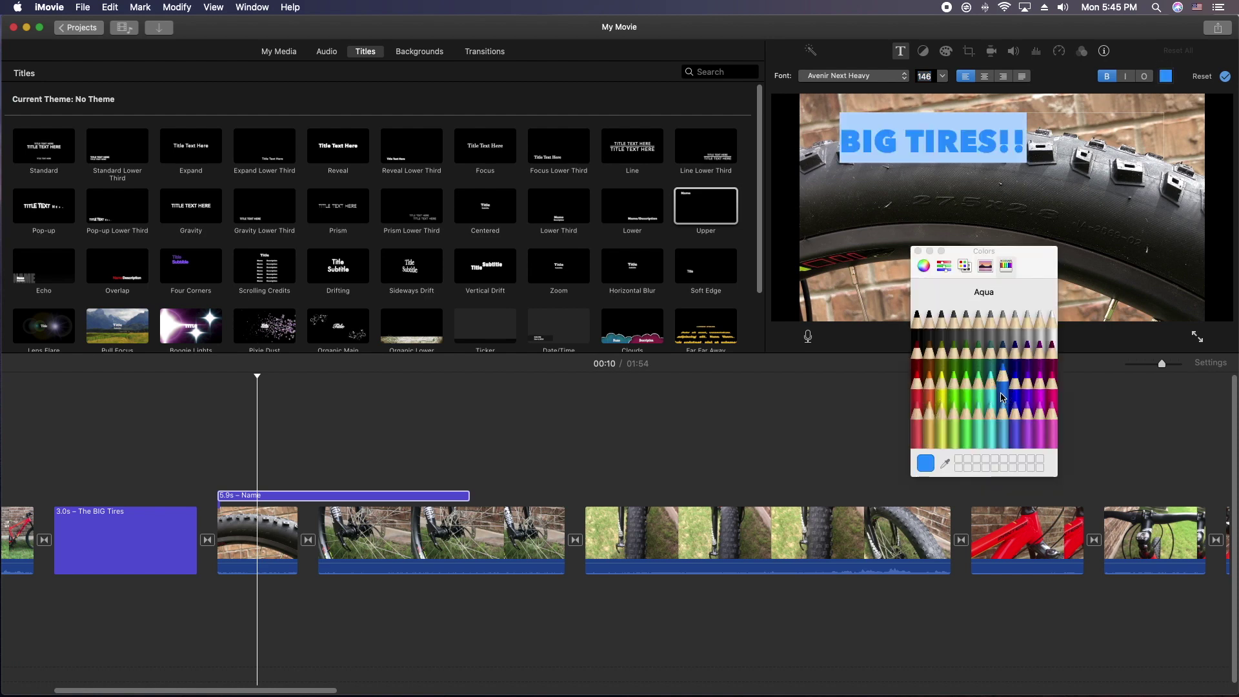
left_click(916, 251)
left_click(215, 414)
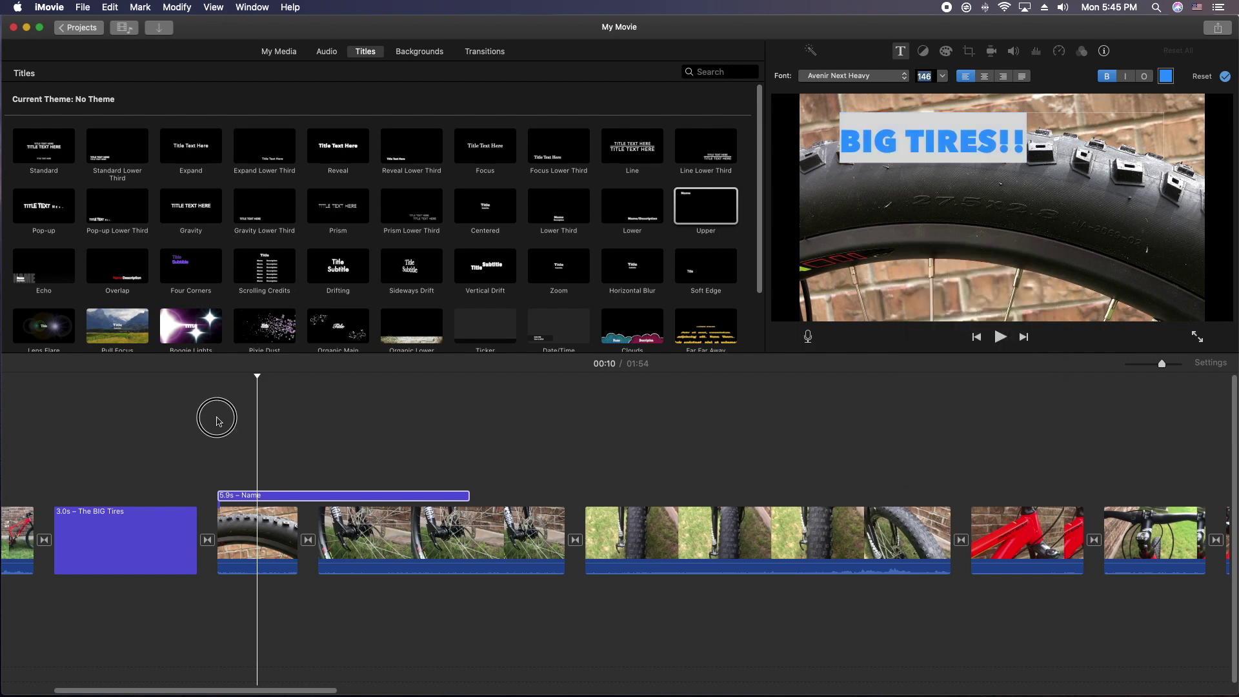
key("space")
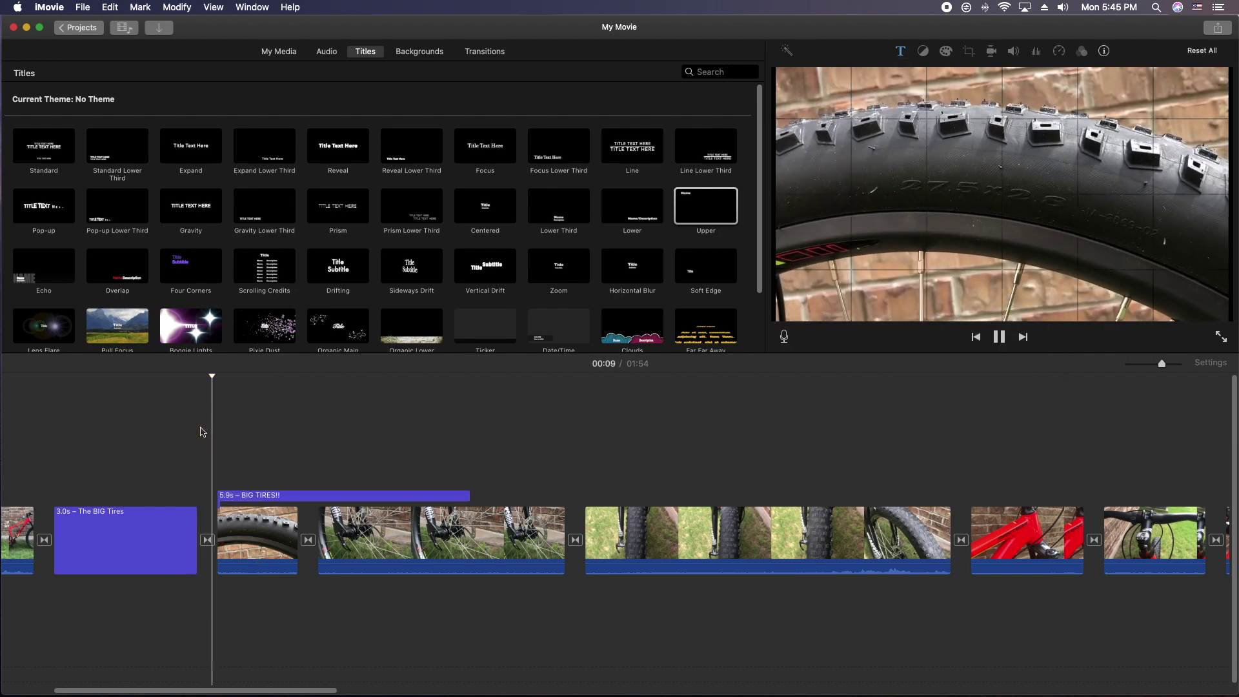
Change the "BIG TIRES!!" text color to Snow and play the section from just before the tire clip.
left_click(415, 495)
left_click(1167, 77)
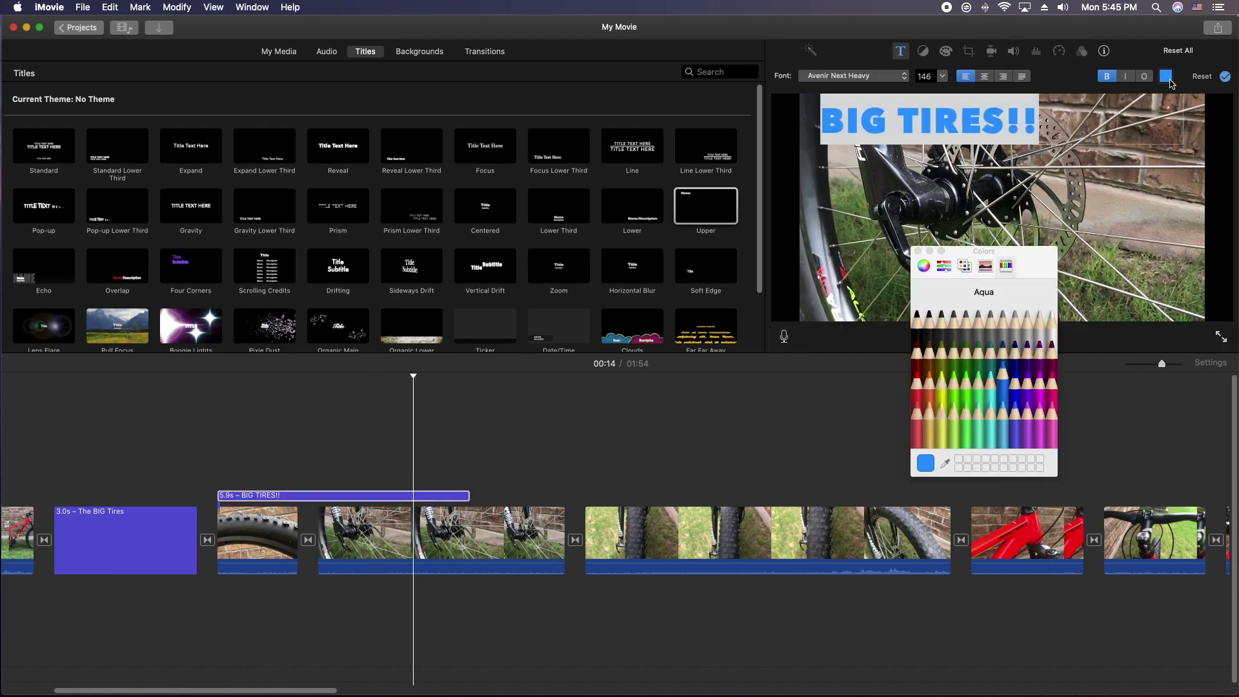
left_click(1048, 333)
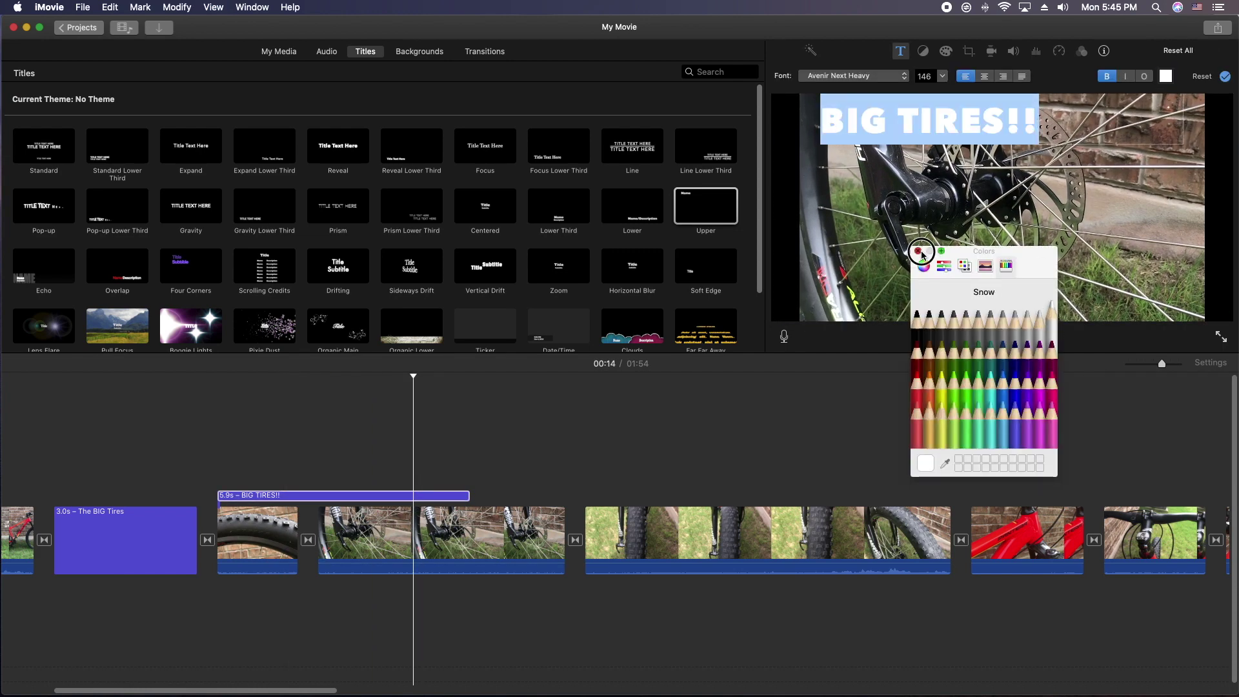
left_click(918, 251)
left_click(185, 434)
left_click(192, 420)
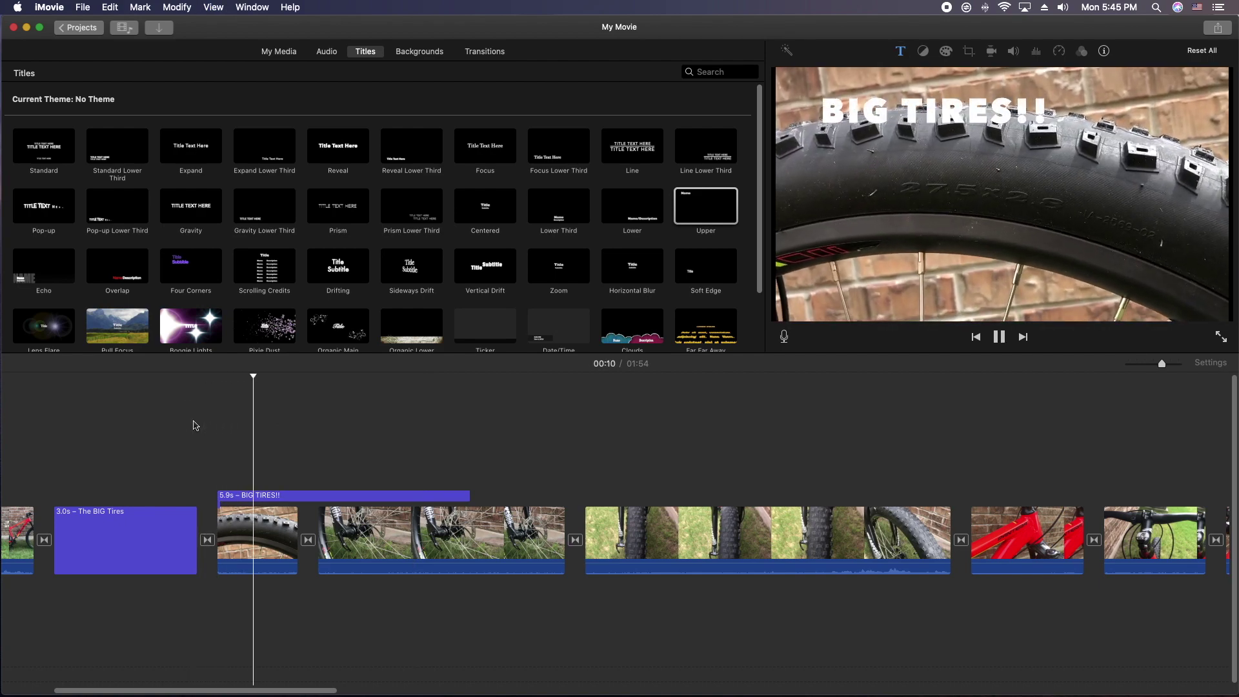
Change the "BIG TIRES!!" text color to Lemon and preview the title over the tire clip.
left_click(429, 516)
double_click(416, 496)
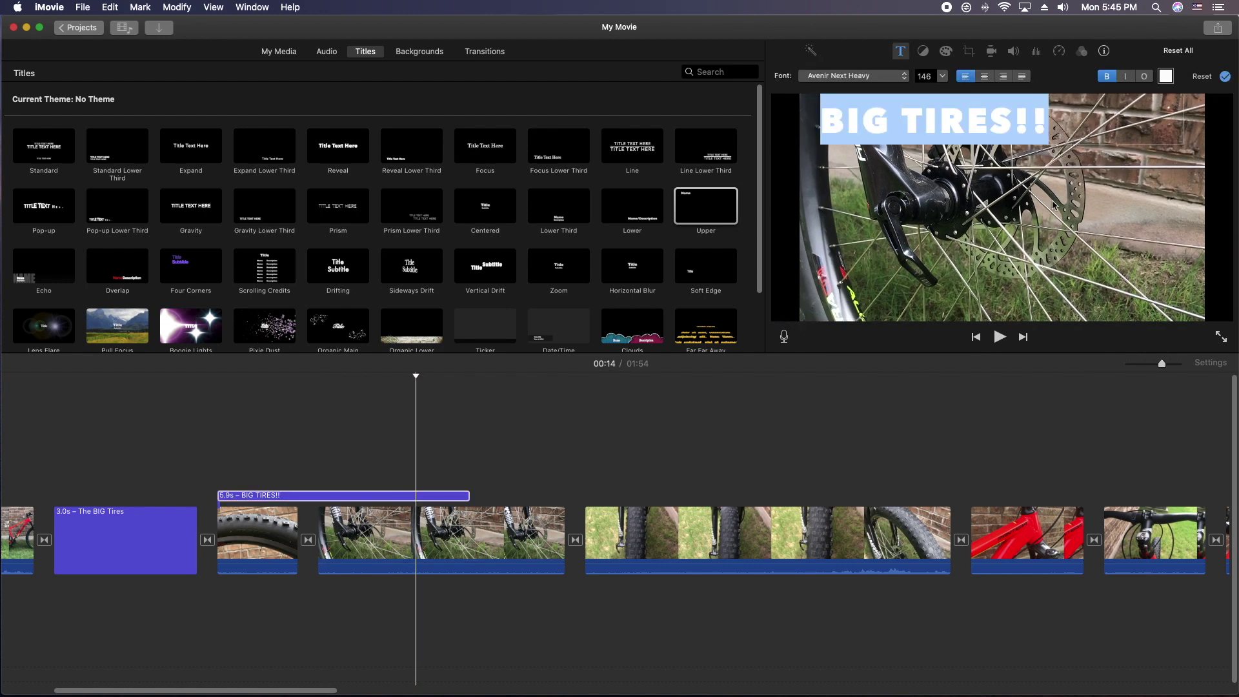
left_click(1167, 78)
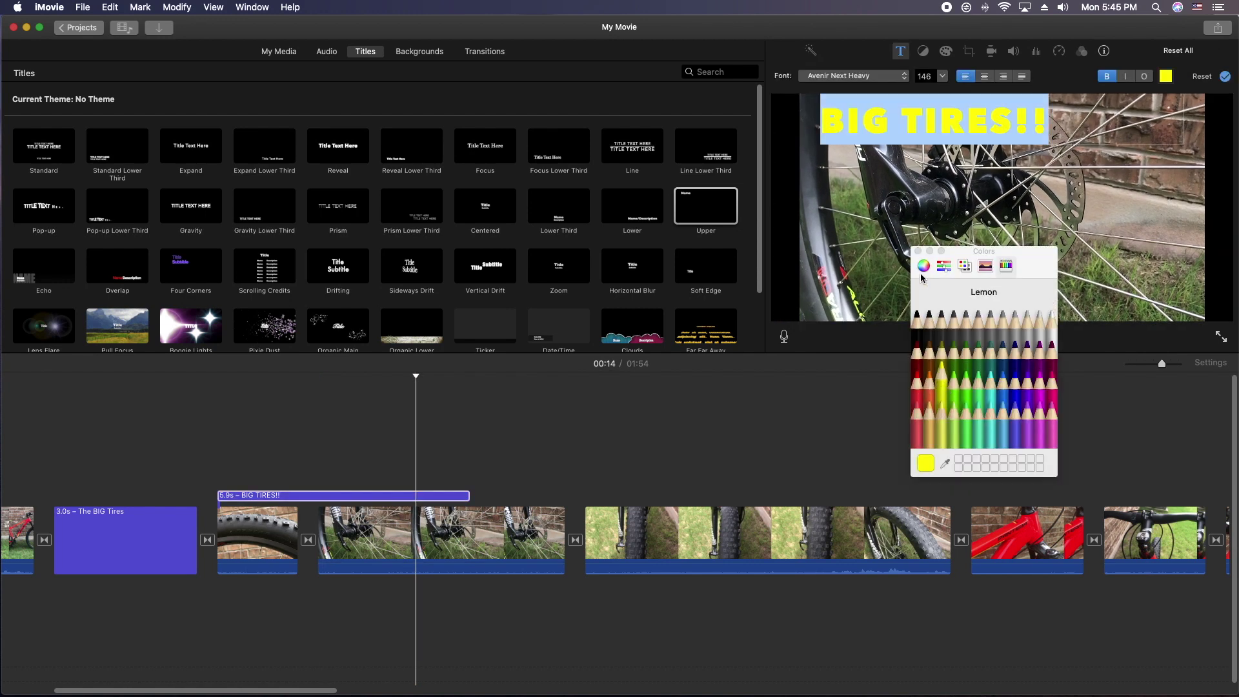
left_click(919, 252)
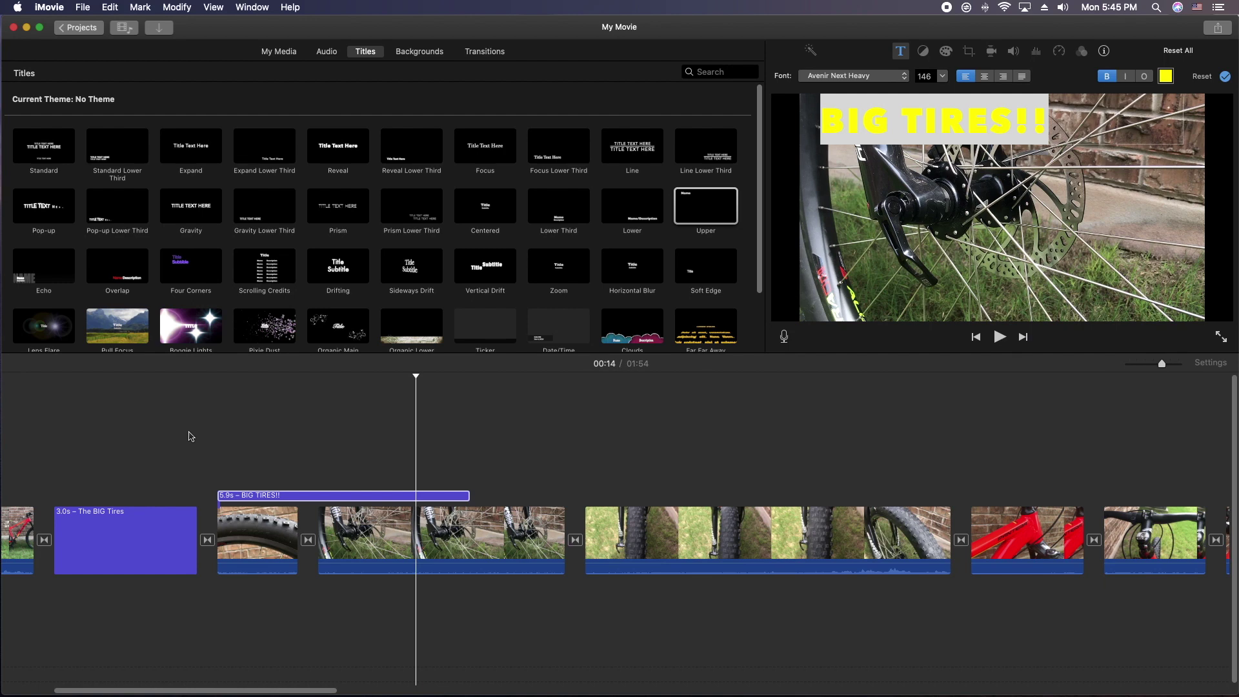
left_click(191, 436)
key("space")
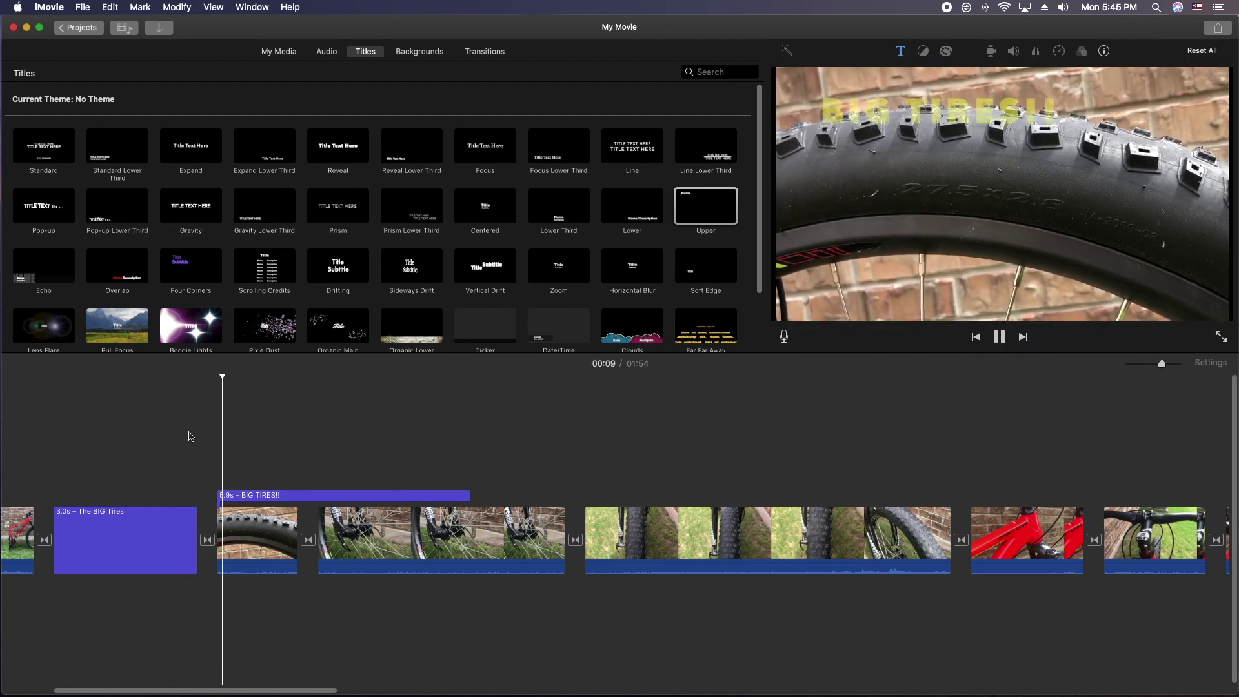
key("space")
Adjust the "BIG TIRES!!" title to start midway through the tire clip and last 4.9 s, and play it back.
left_click(408, 495)
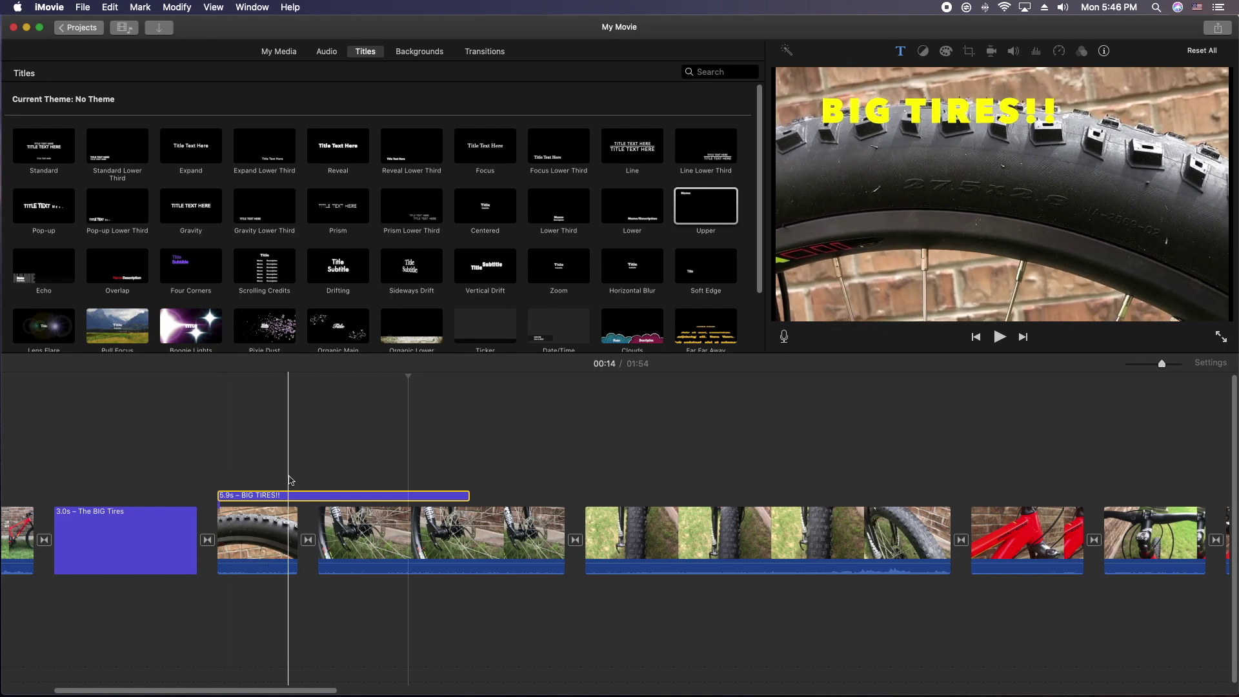
left_click(468, 496)
left_click_drag(468, 497, 994, 496)
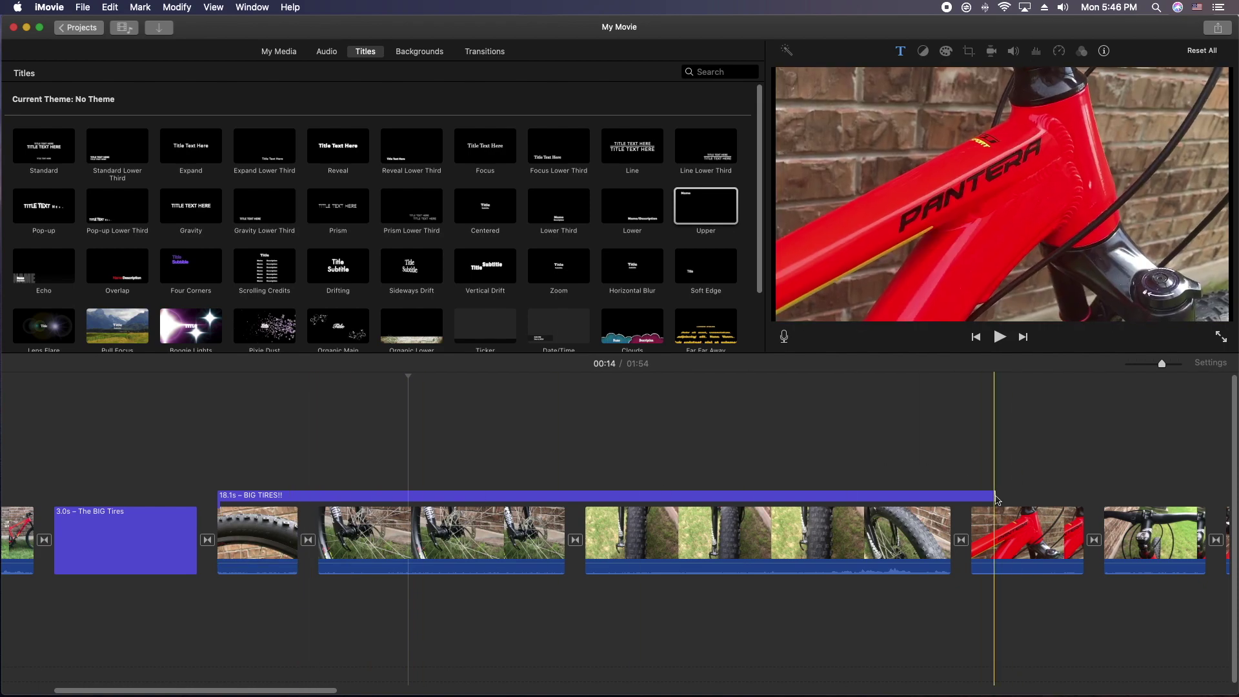
left_click_drag(997, 499, 393, 487)
left_click(225, 468)
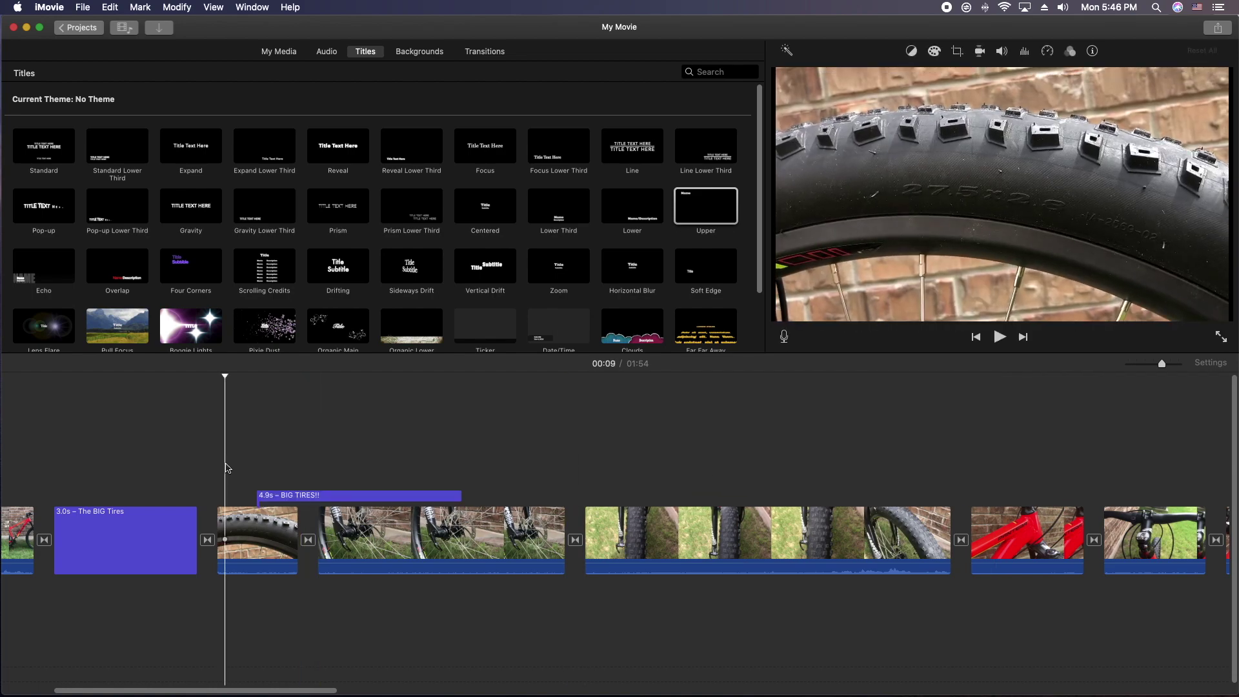
key("space")
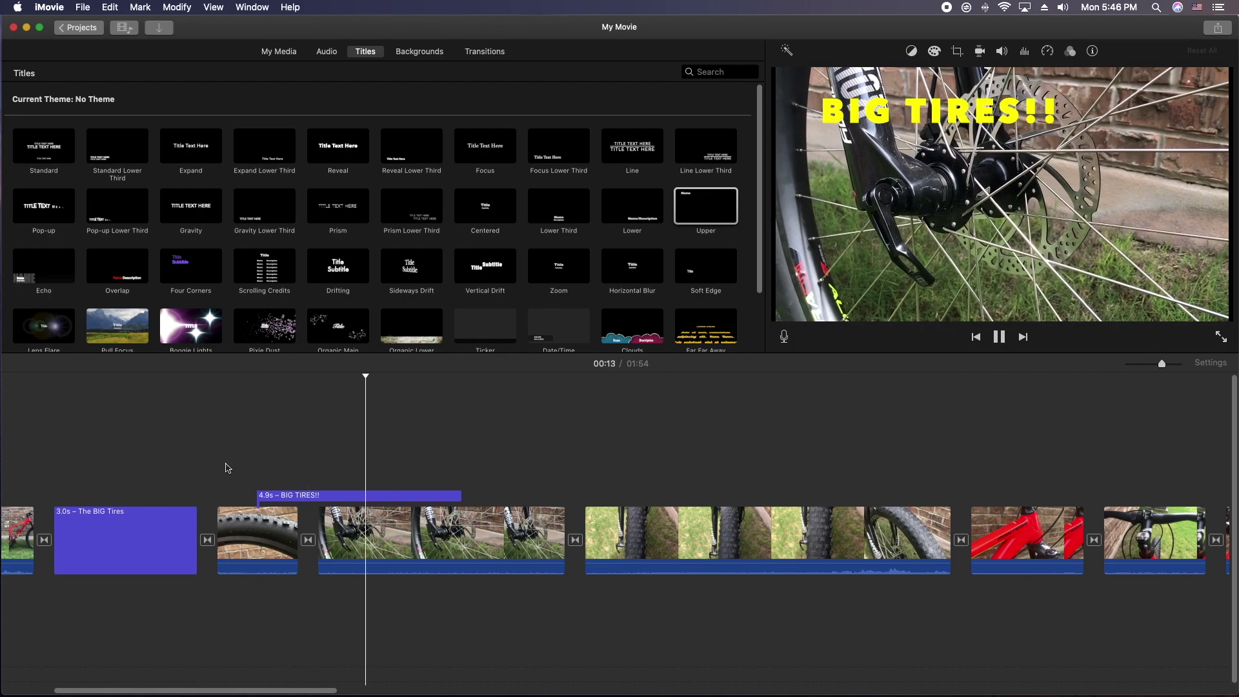
Add a Reveal title right after "BIG TIRES!!" and a Reveal Lower Third title trimmed to 2.3 s over the next tire clip.
left_click(331, 495)
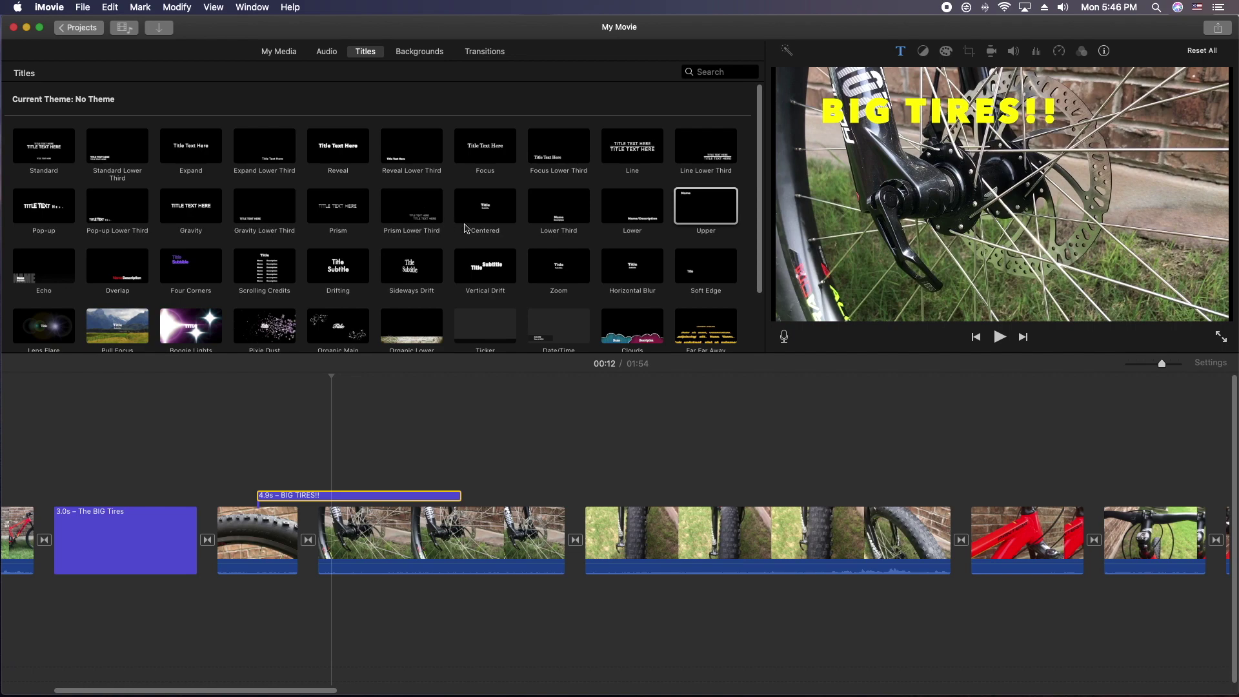
left_click_drag(366, 159, 483, 445)
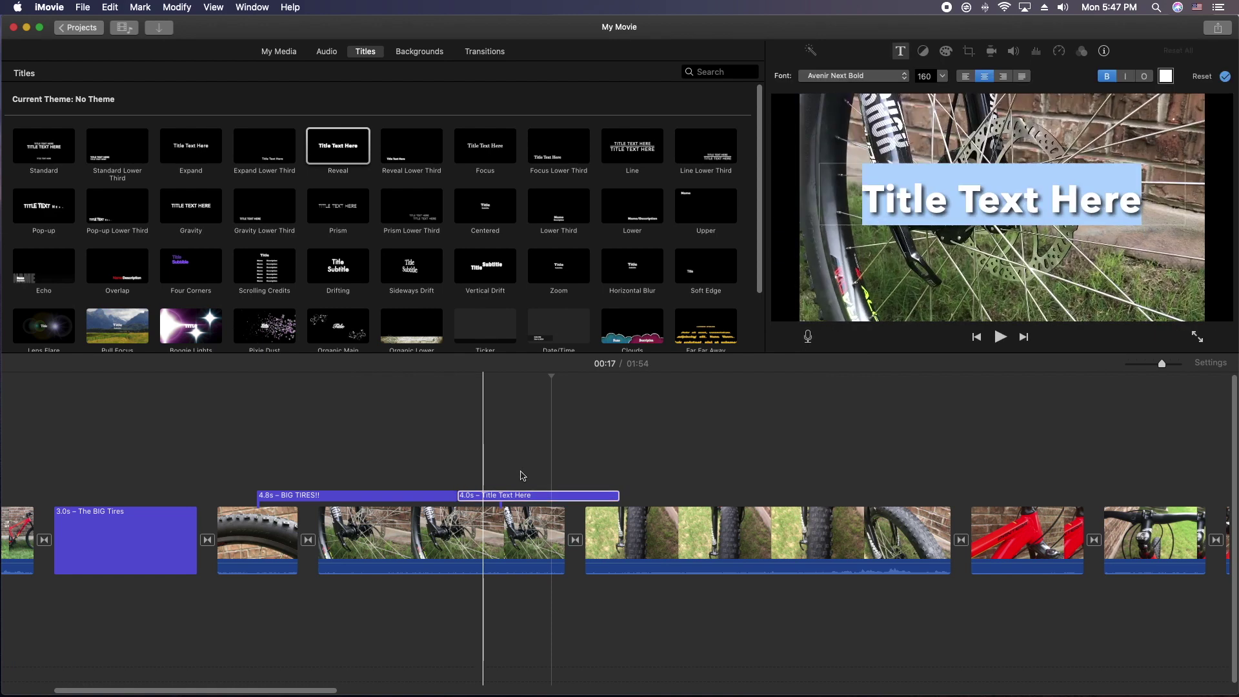
left_click_drag(419, 147, 828, 497)
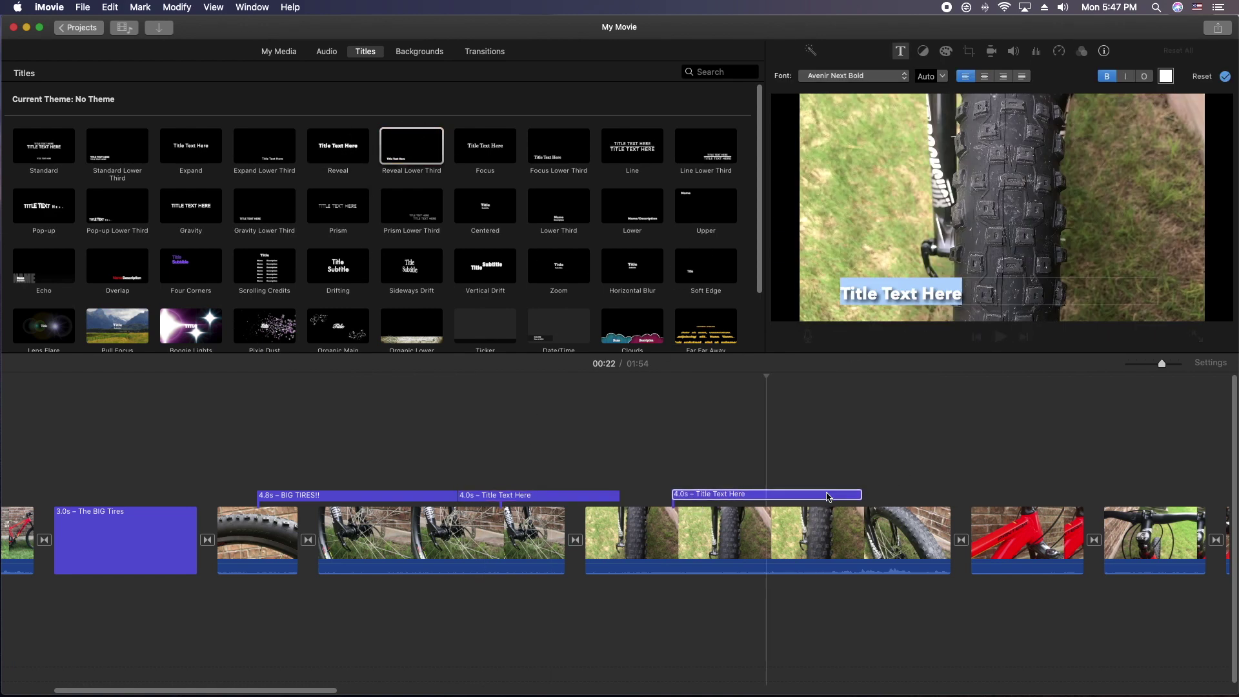
left_click_drag(861, 492, 692, 495)
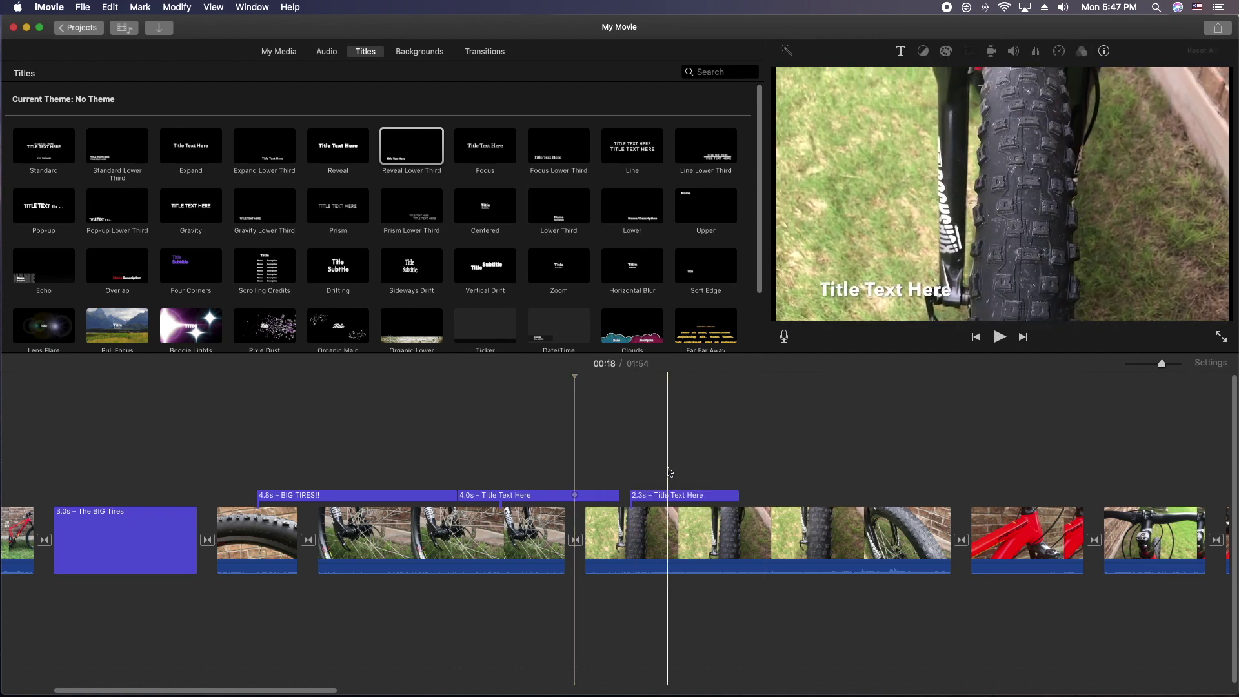
Delete the two overlaid placeholder titles that follow "BIG TIRES!!".
left_click(558, 498)
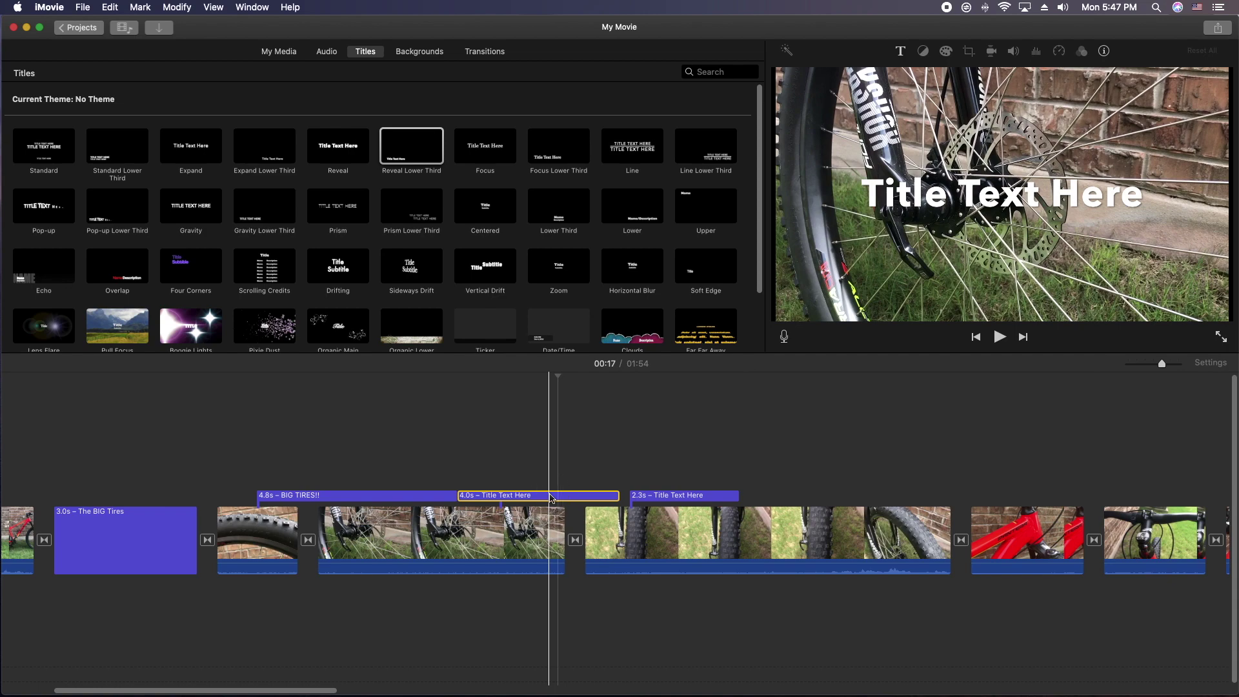
key("Delete")
left_click(653, 495)
key("Delete")
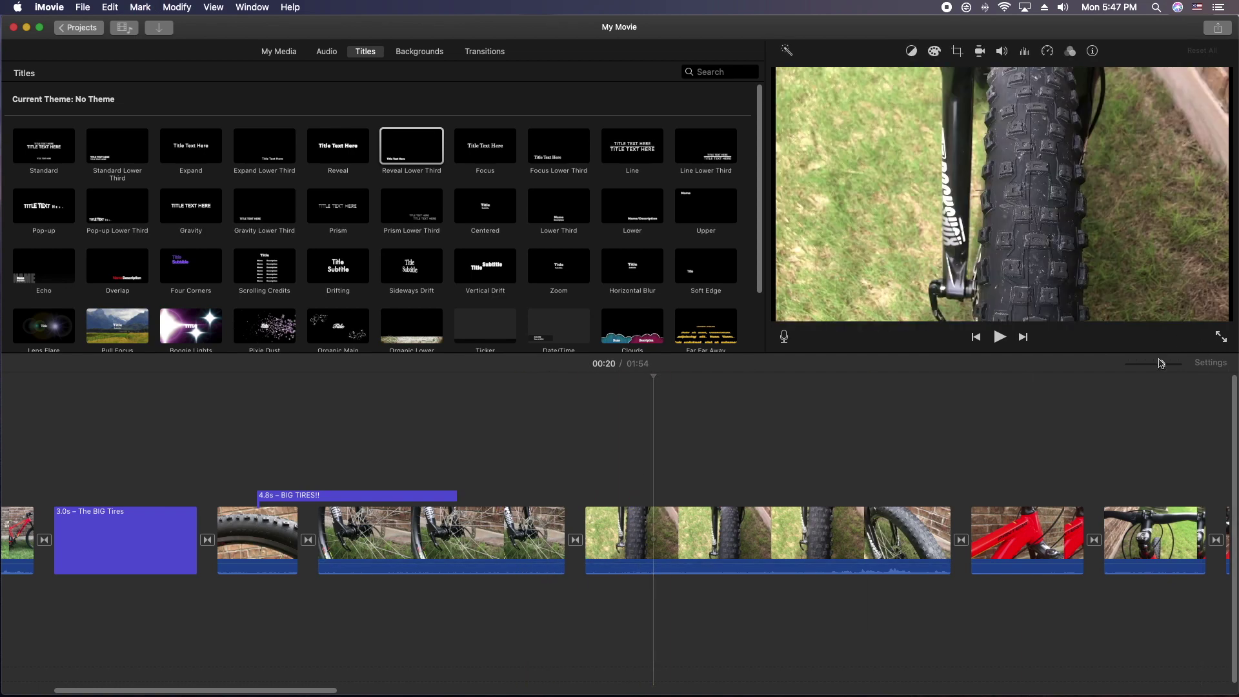
left_click_drag(1153, 367, 1131, 370)
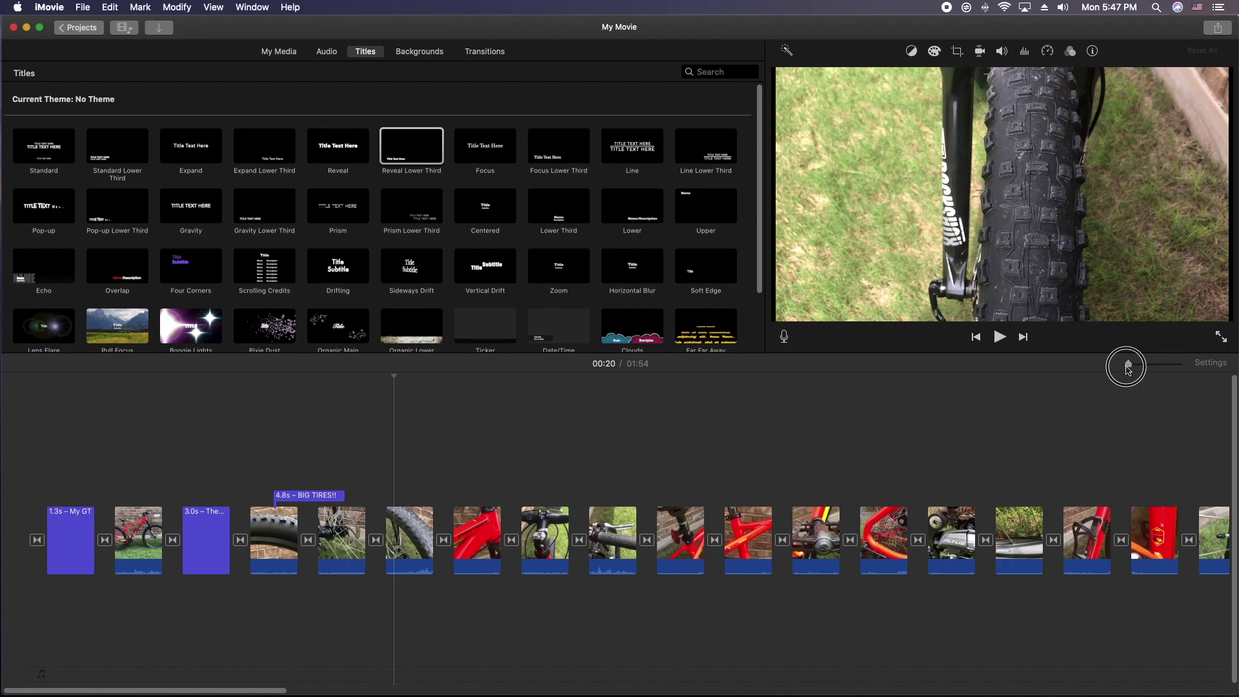
Shift the "BIG TIRES!!" title so it starts slightly earlier over the first tire clip.
mouse_move(271, 689)
left_mouse_down()
mouse_move(459, 691)
mouse_move(271, 689)
left_mouse_up()
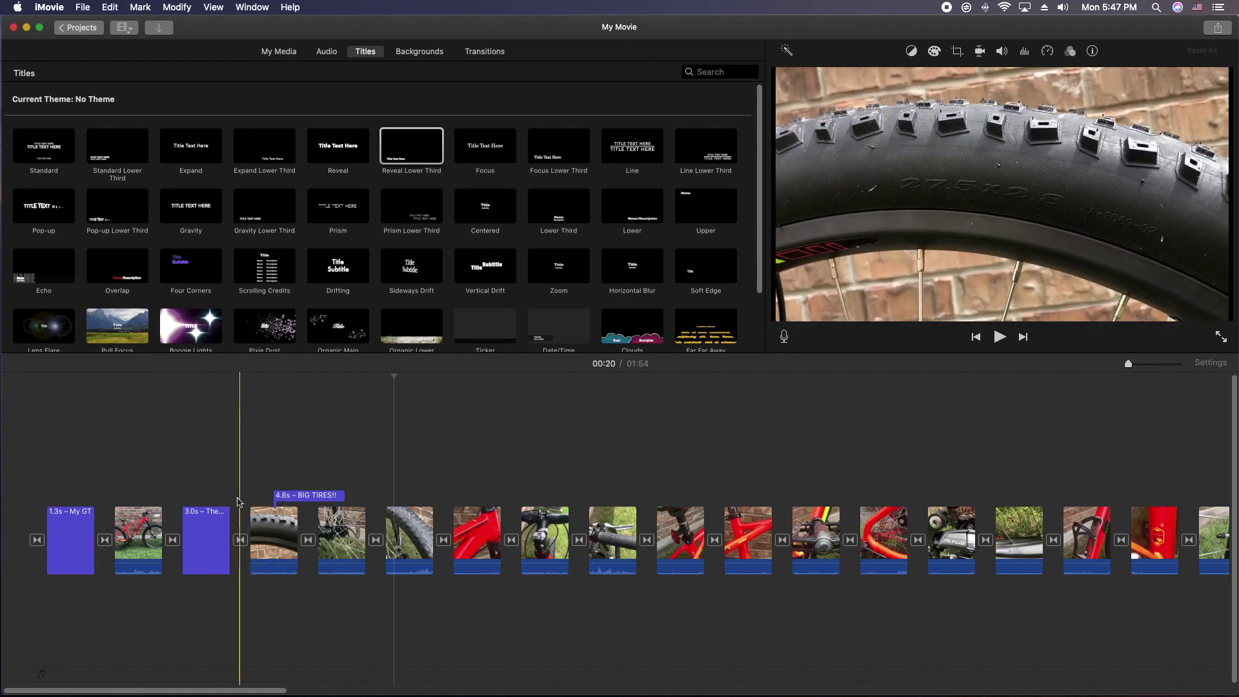
left_click_drag(306, 503, 297, 502)
left_click(475, 458)
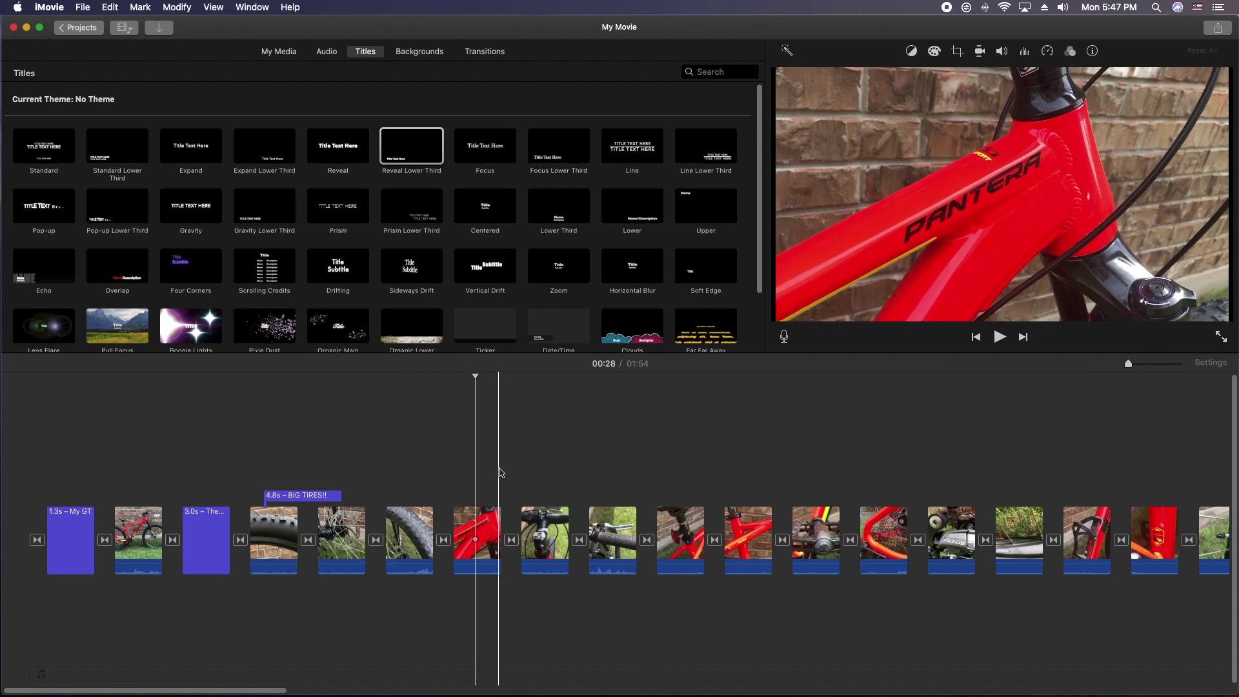
Place the GT Bicycles logo image from the project media as an overlay above the red bike clip.
left_click(282, 55)
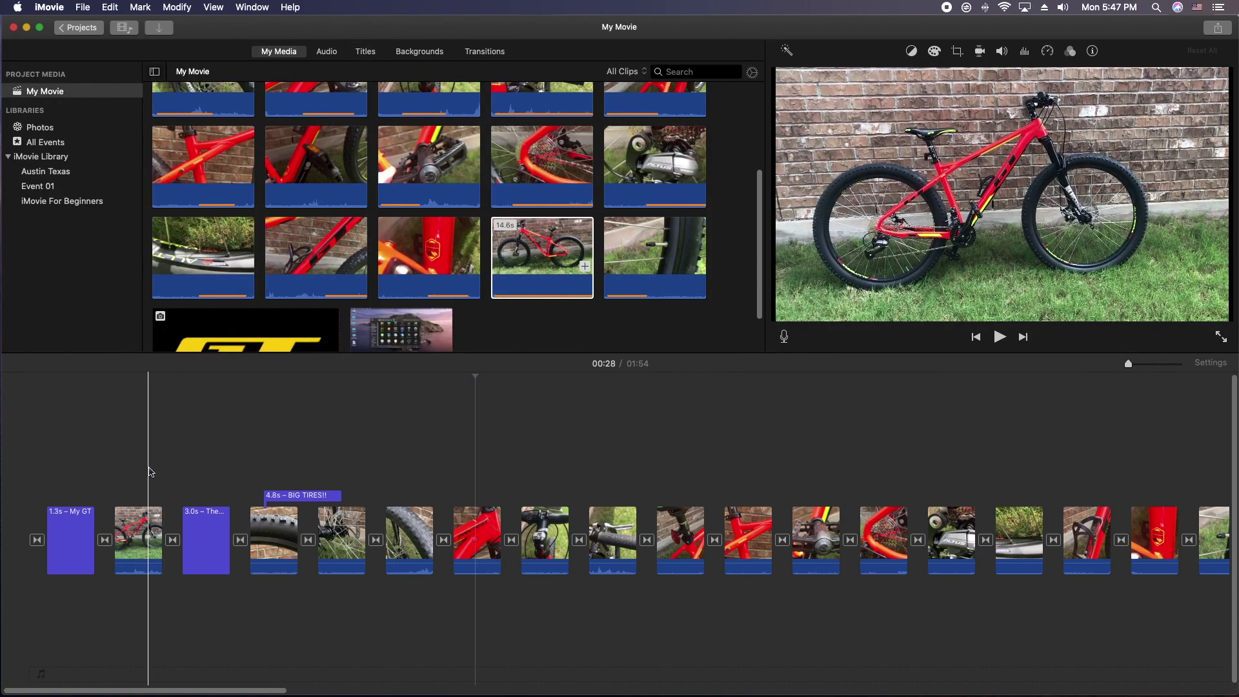
left_click(147, 524)
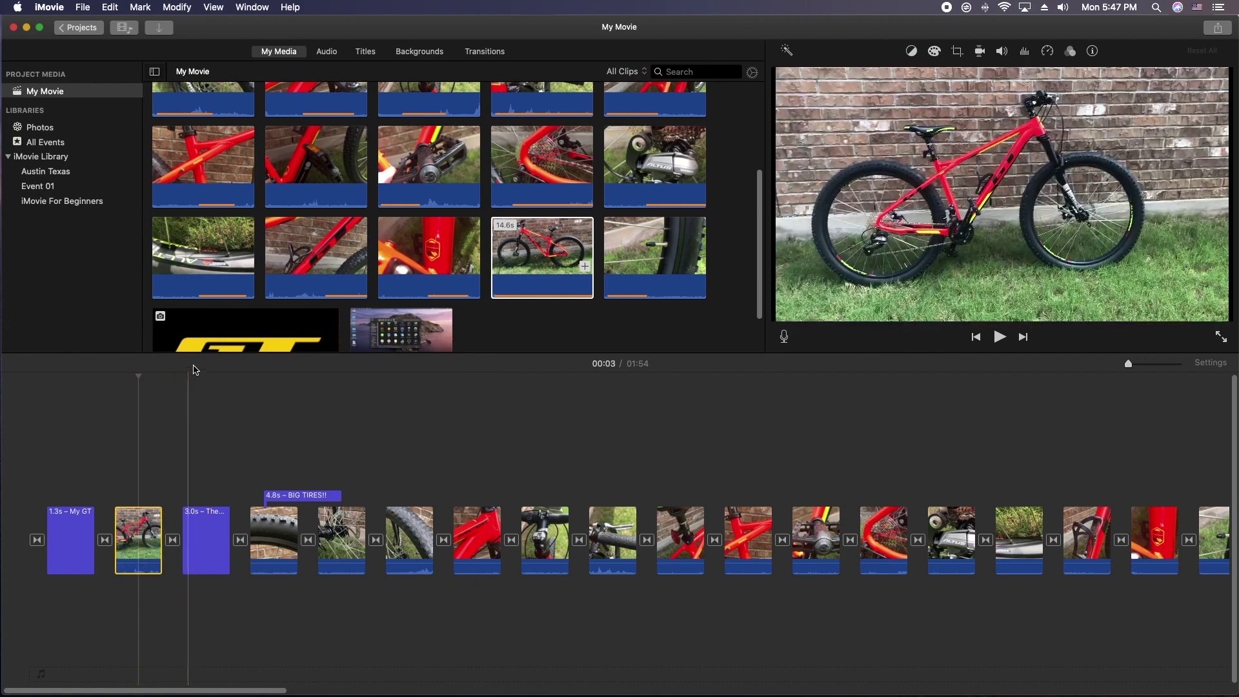
left_click(311, 332)
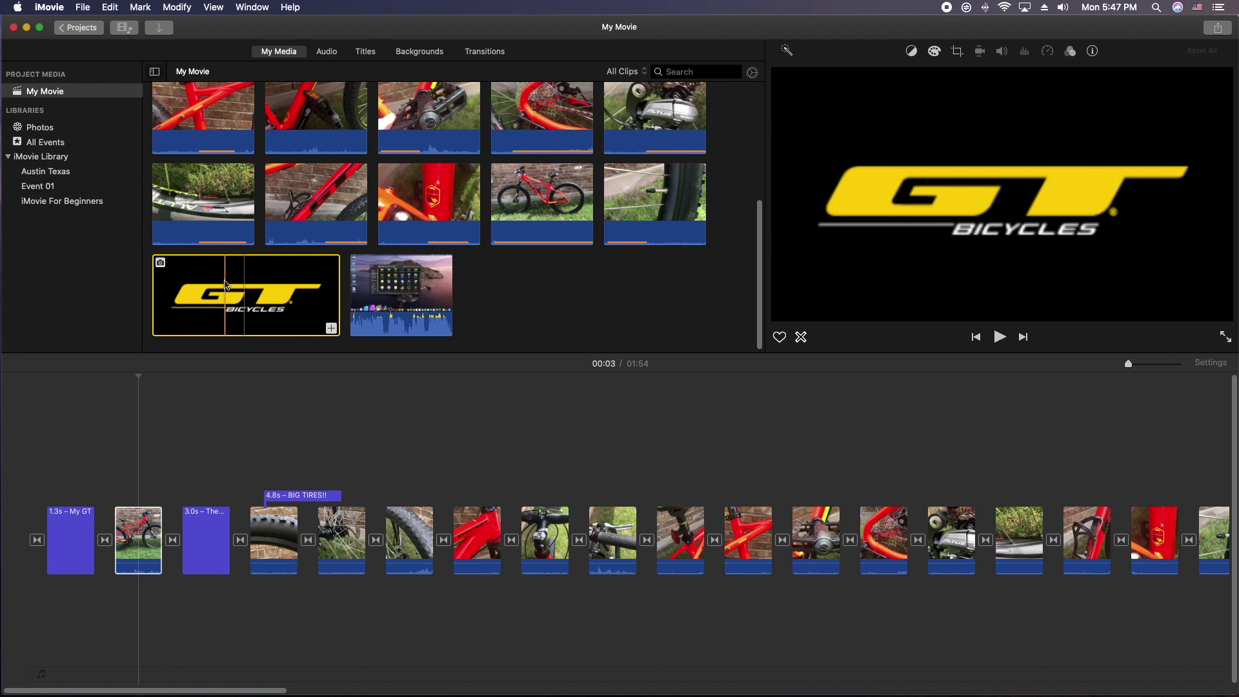
left_click_drag(223, 273, 122, 474)
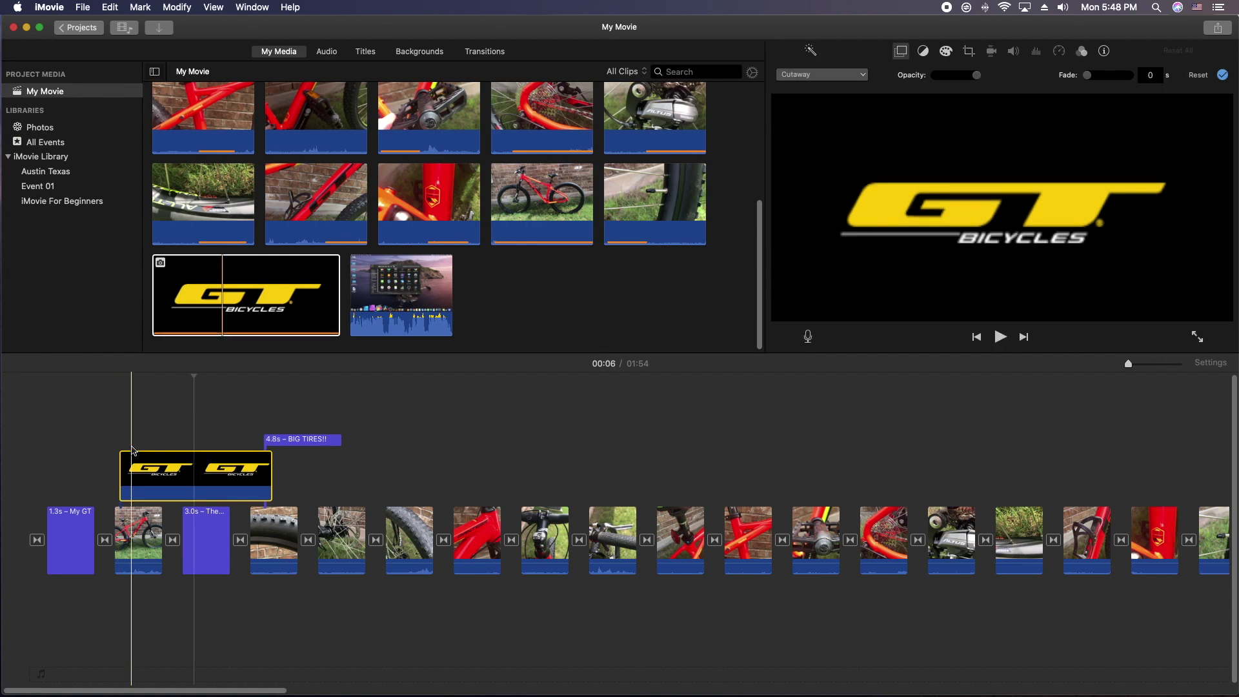
Enlarge the timeline clips, trim the GT Bicycles logo overlay to 1.6 s and position it within the span of the bike clip.
left_click_drag(266, 476, 162, 475)
left_click_drag(1140, 363, 1171, 362)
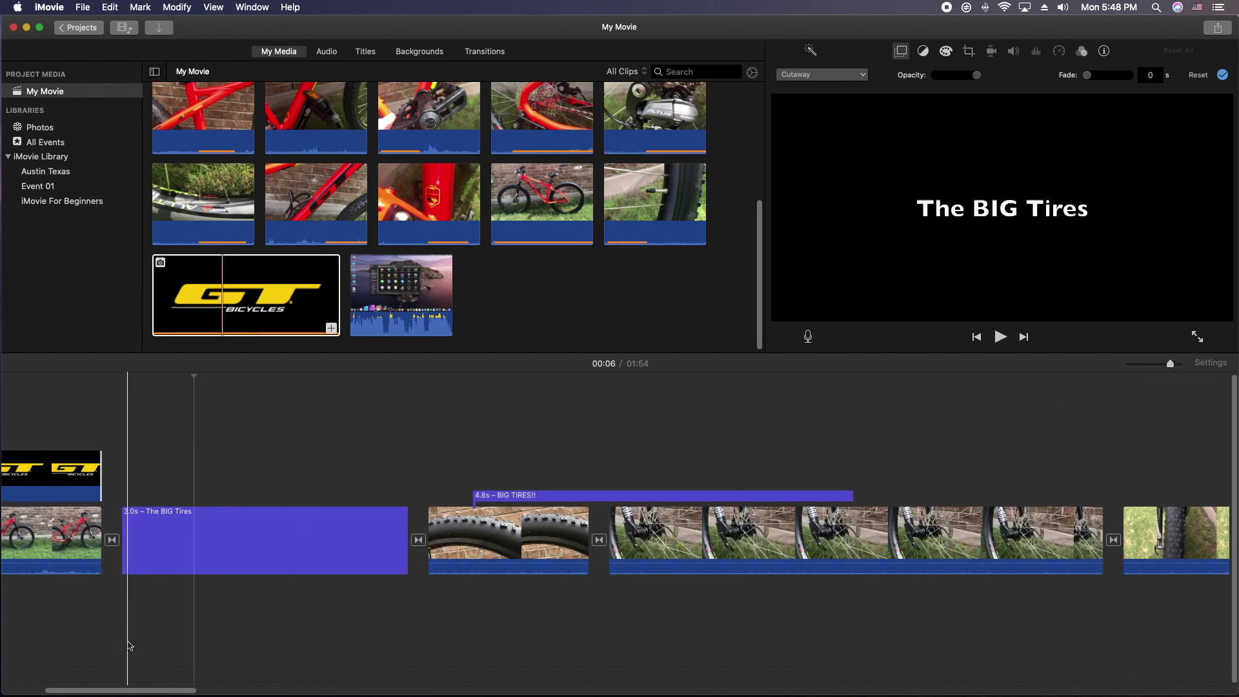
left_click_drag(174, 691, 132, 690)
left_click(1218, 365)
left_click_drag(1075, 524, 1097, 524)
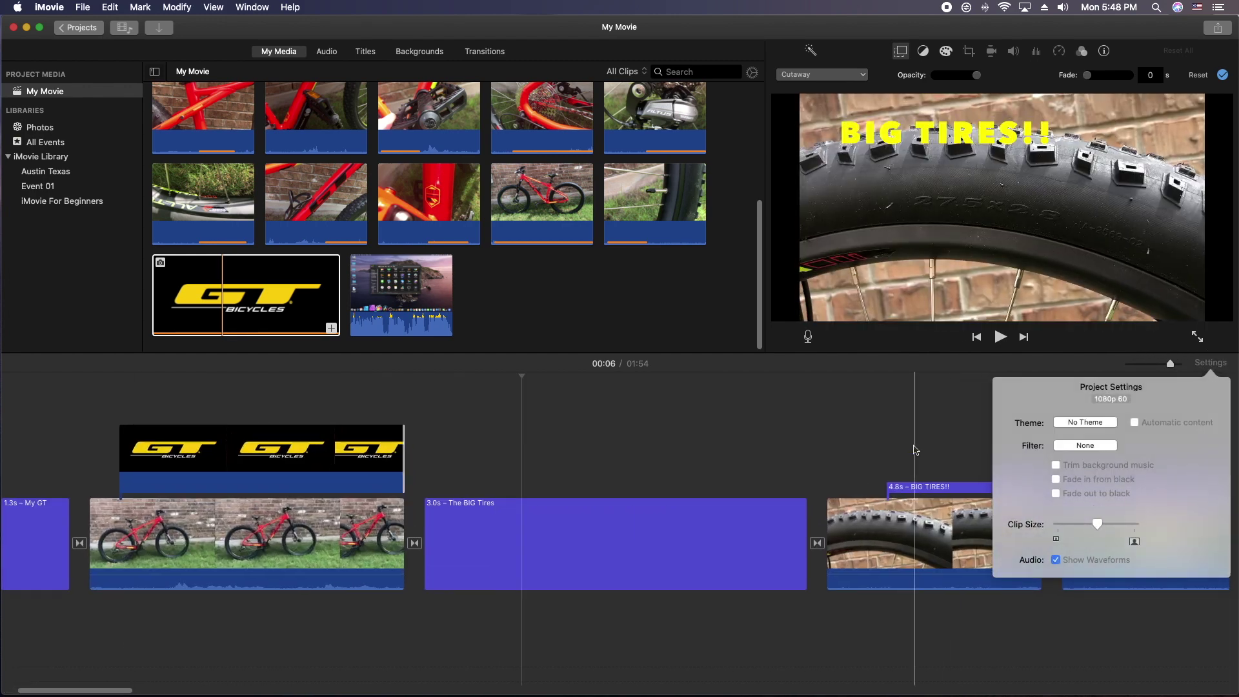
left_click(196, 455)
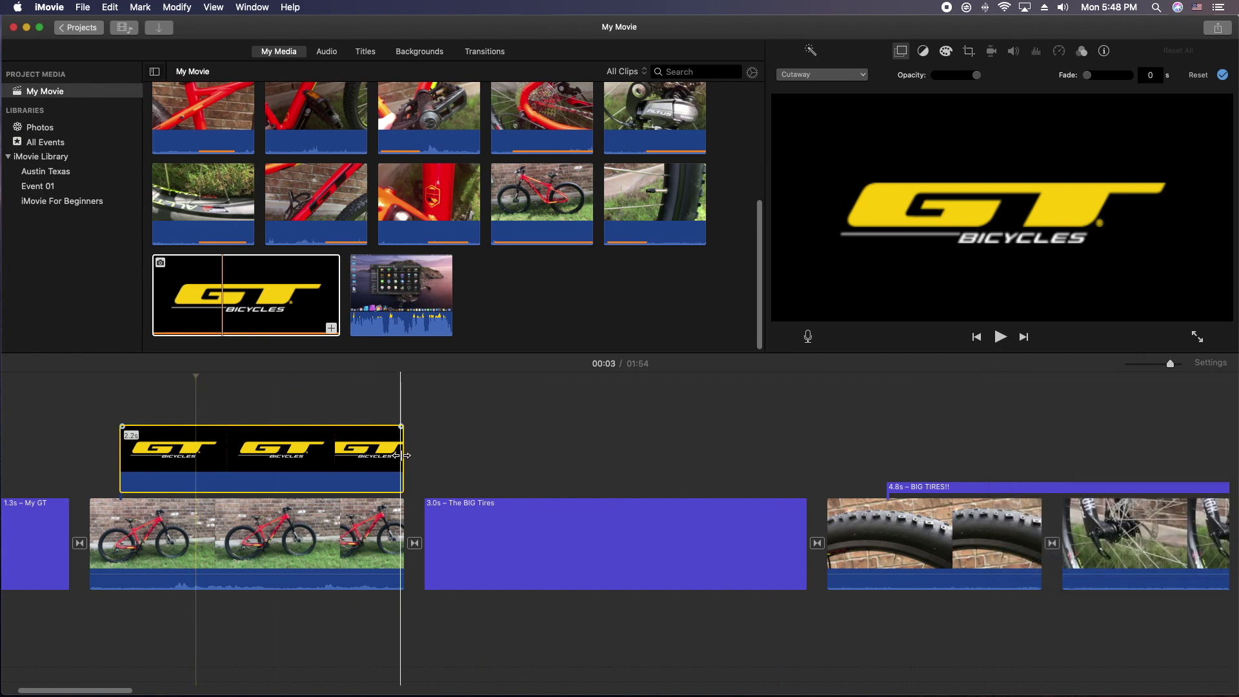
left_click_drag(401, 455, 326, 456)
left_click_drag(249, 445, 263, 445)
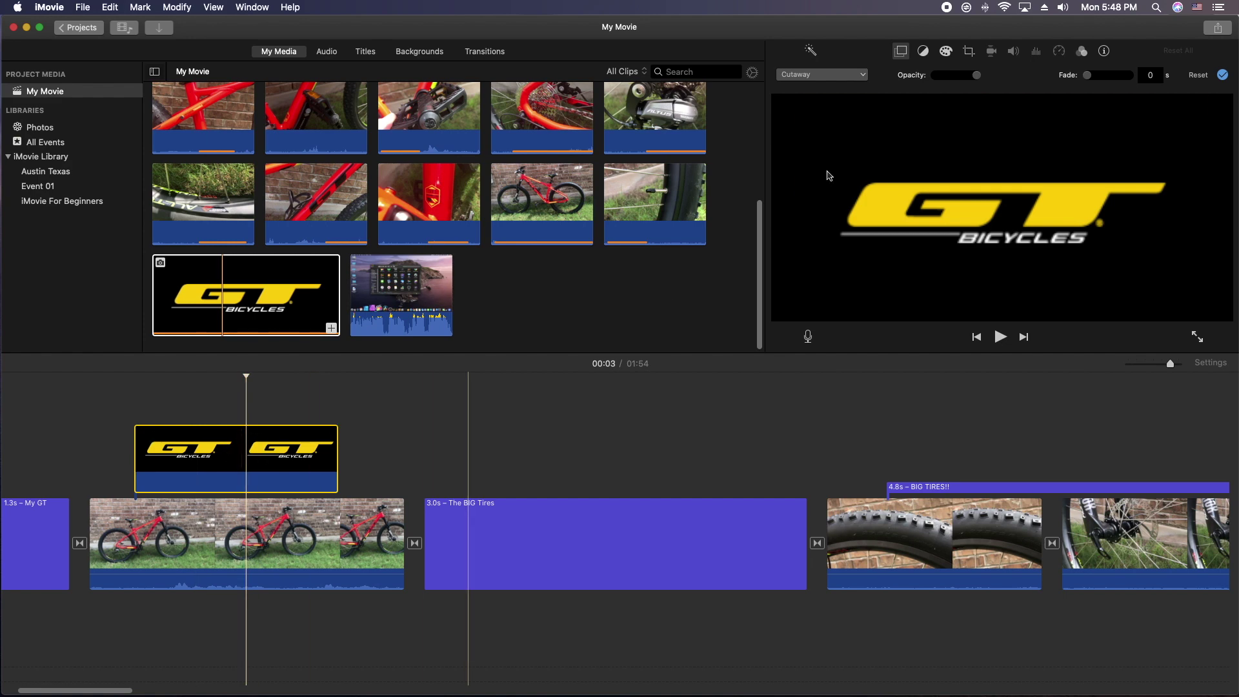
Set the logo overlay to Picture in Picture and place it as a small inset in the lower-right corner of the frame.
left_click(900, 51)
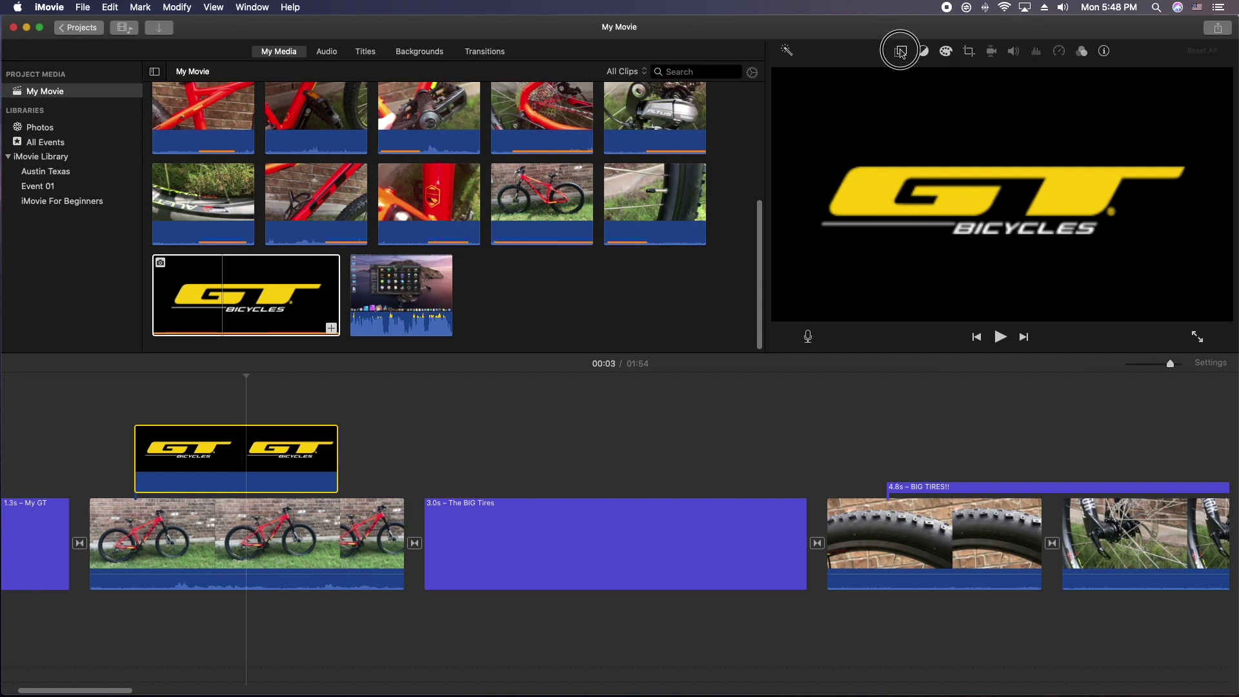
left_click(900, 51)
left_click(864, 74)
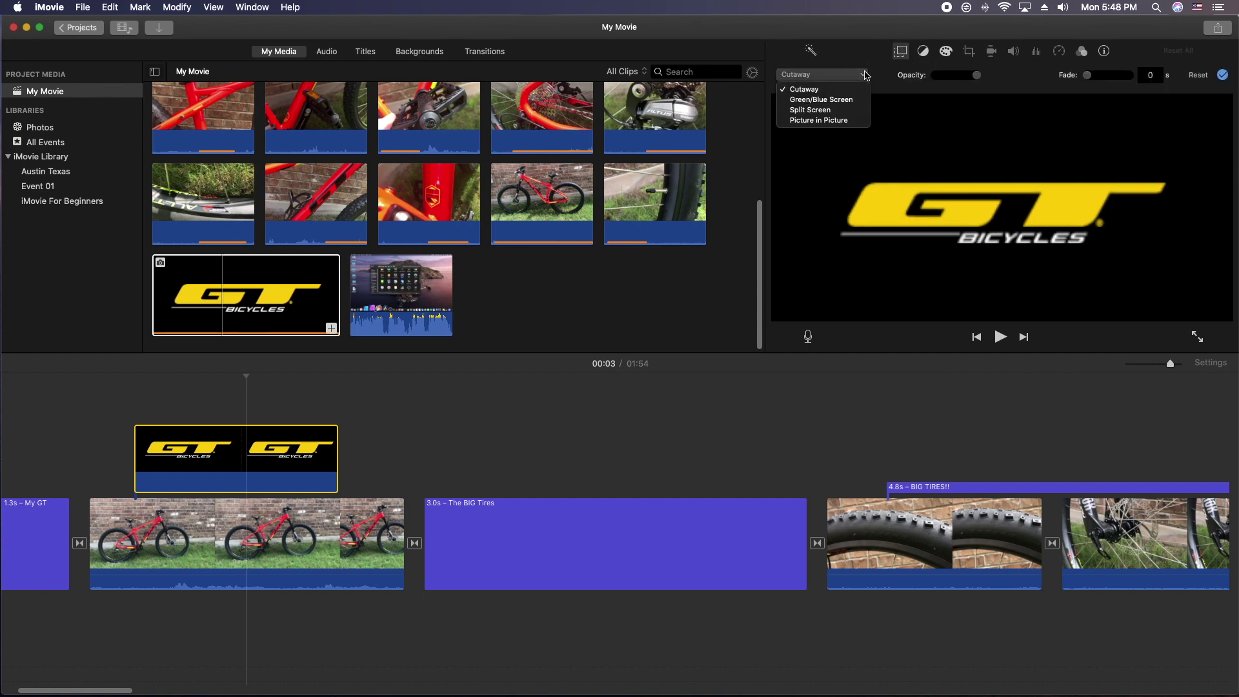
left_click(832, 120)
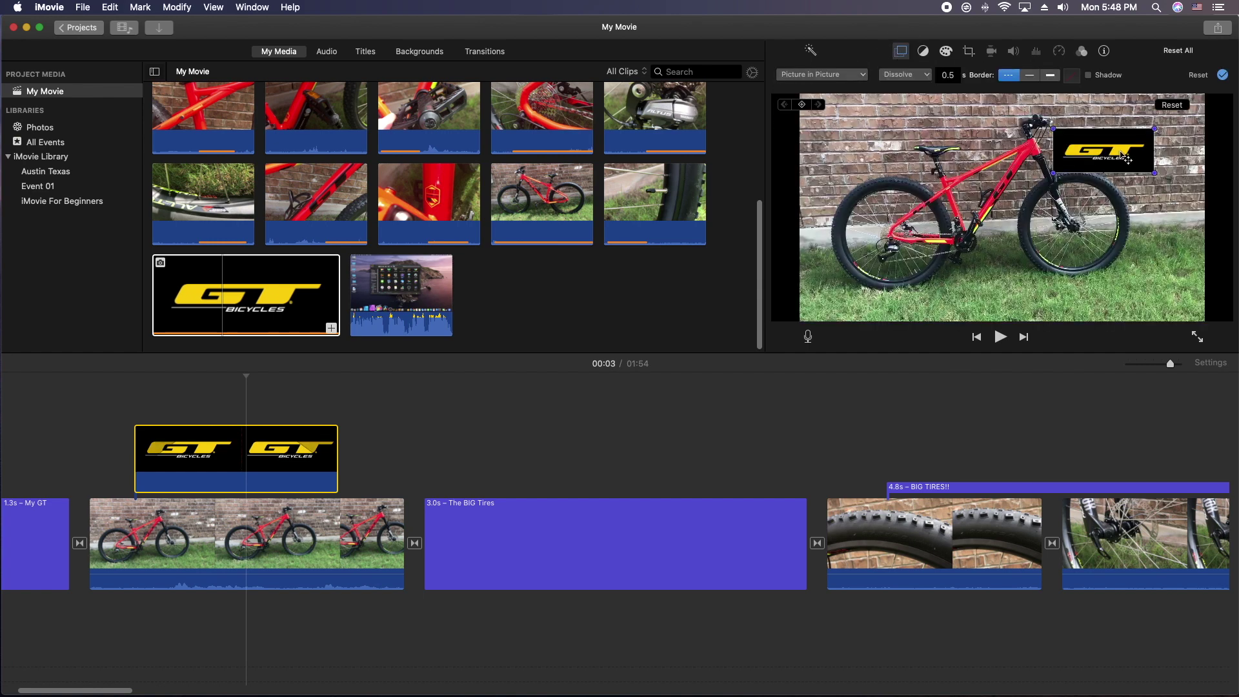
left_click_drag(1123, 155, 1139, 288)
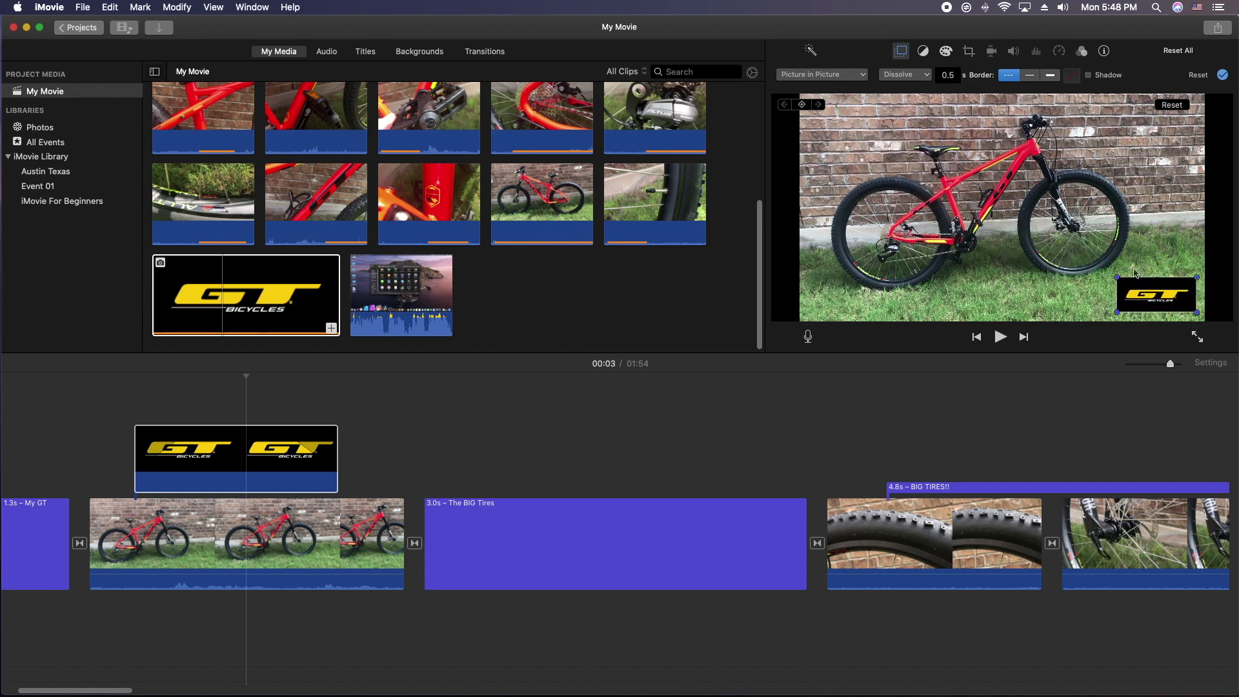
Give the logo inset a thin white border with a shadow, and play it back.
left_click(1030, 75)
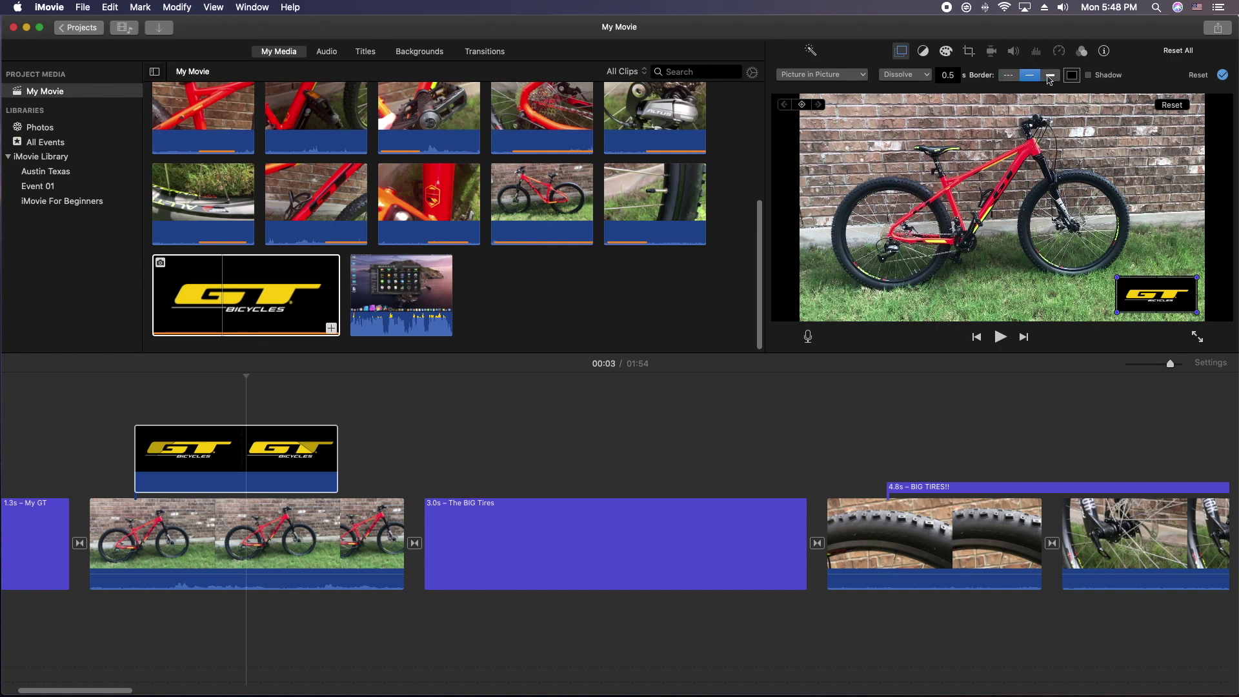
left_click(1073, 75)
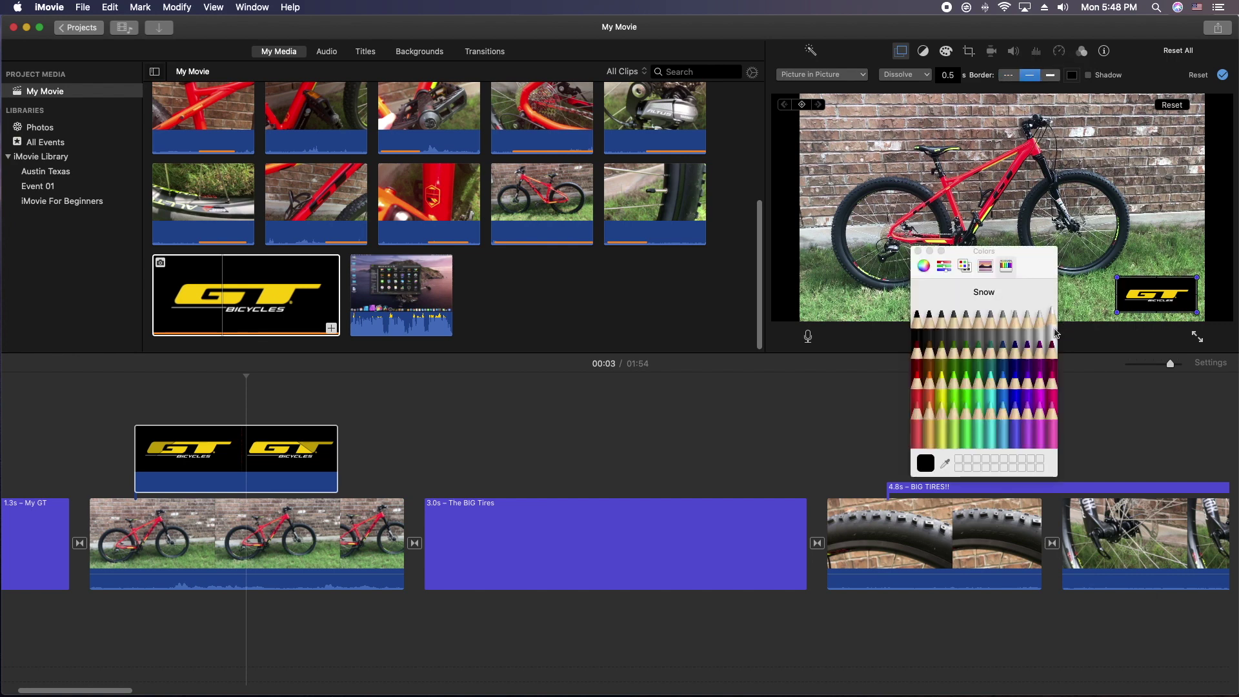
left_click(918, 251)
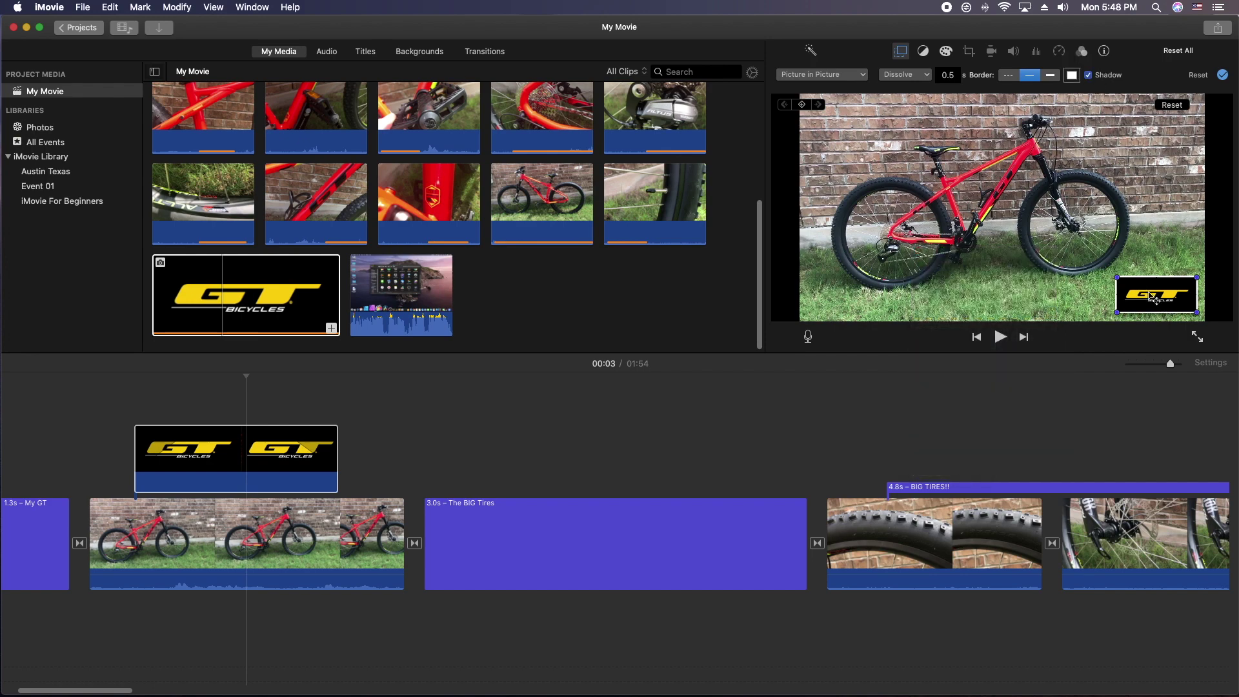
key("space")
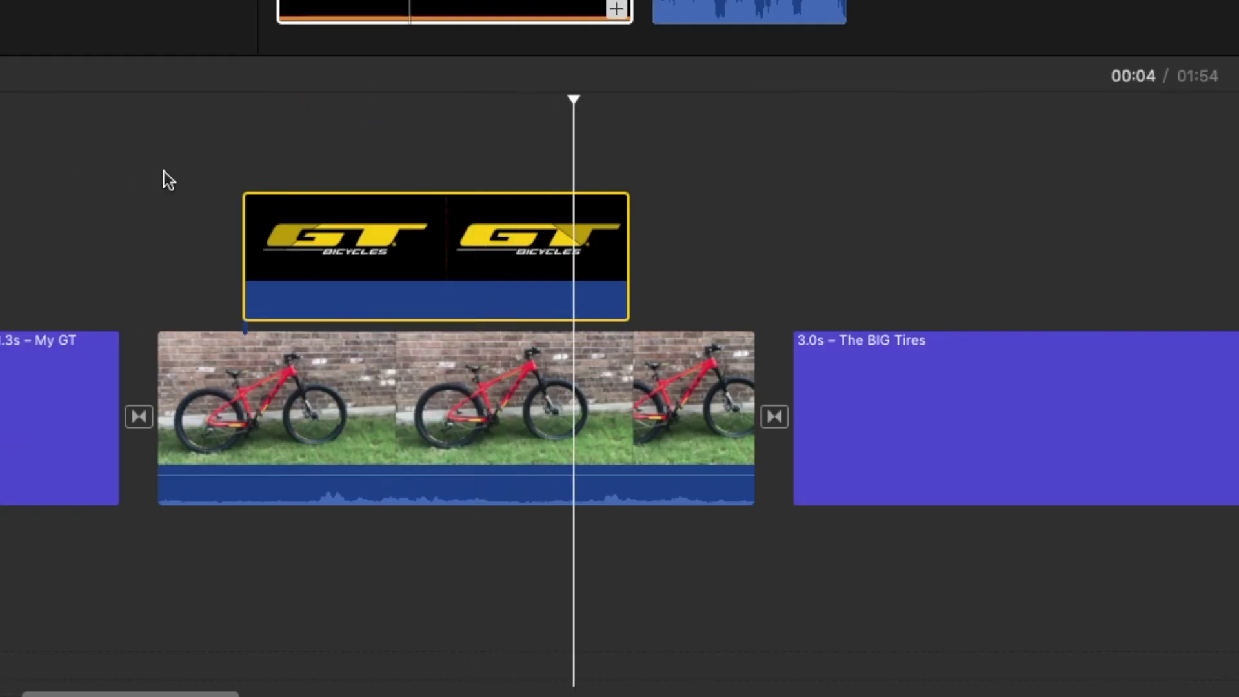
Shorten the logo overlay's dissolve to 0.166 s and play back the bike clip.
left_click(346, 235)
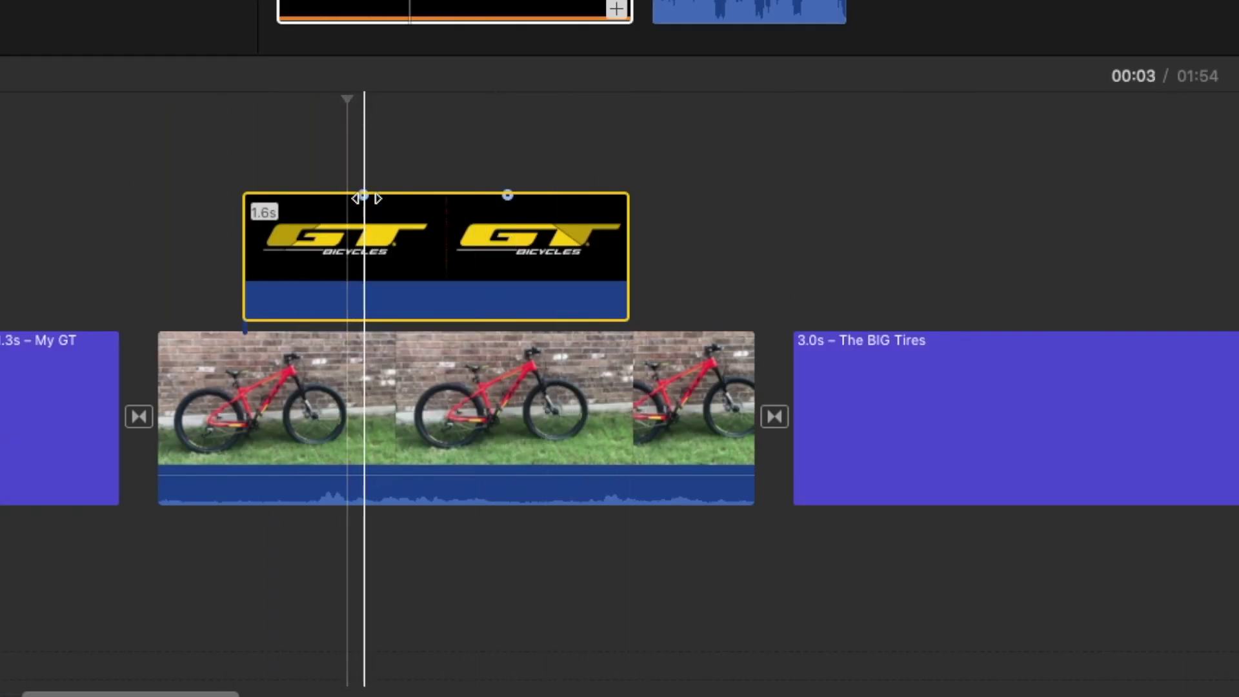
left_click_drag(365, 198, 258, 177)
left_click(243, 169)
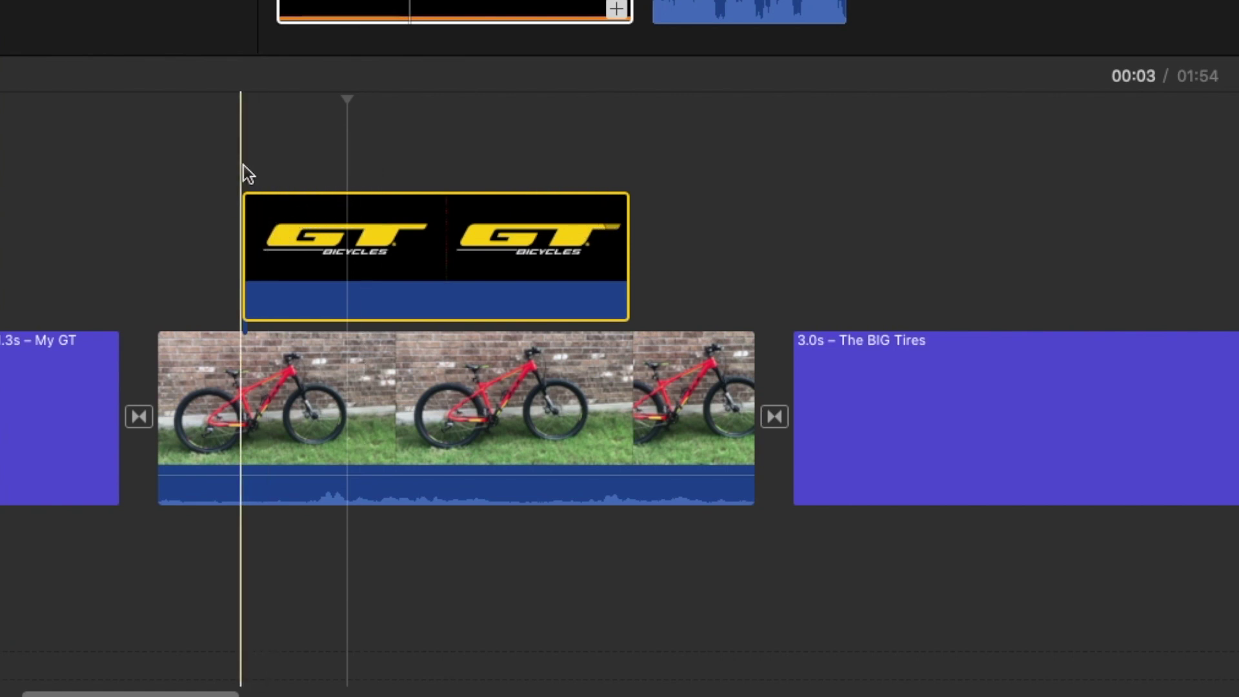
key("space")
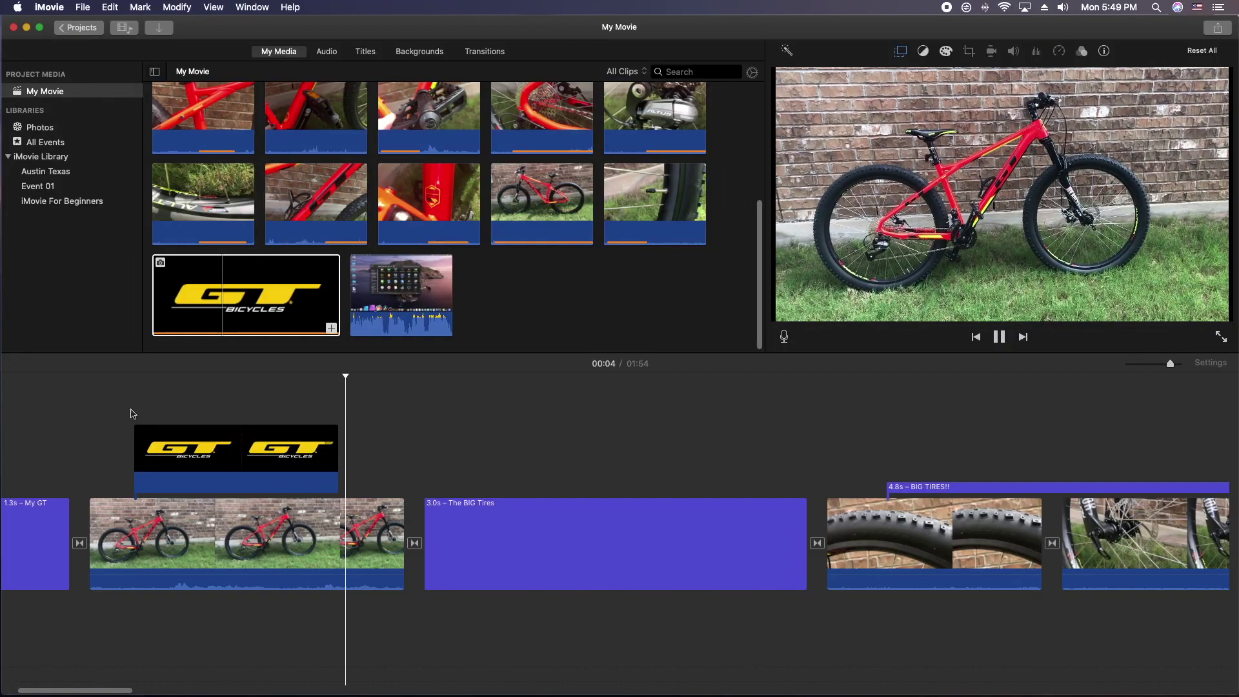
Change the logo inset's transition from Dissolve to Zoom.
left_click(268, 452)
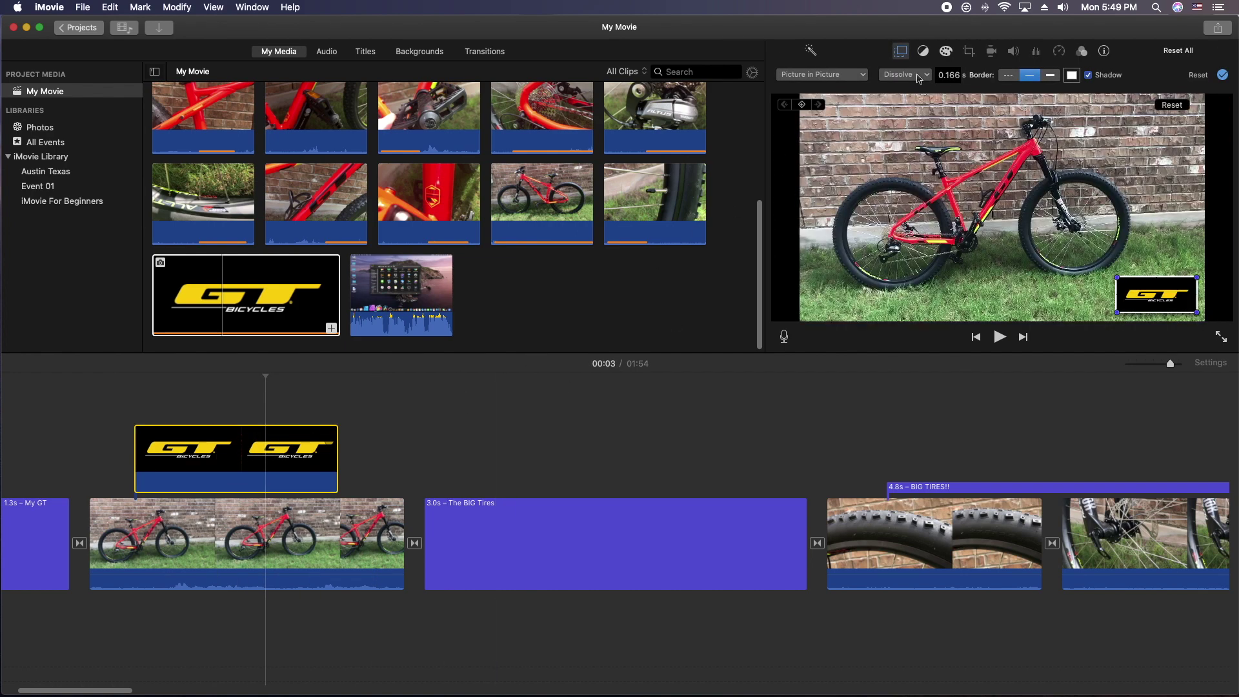
left_click(928, 75)
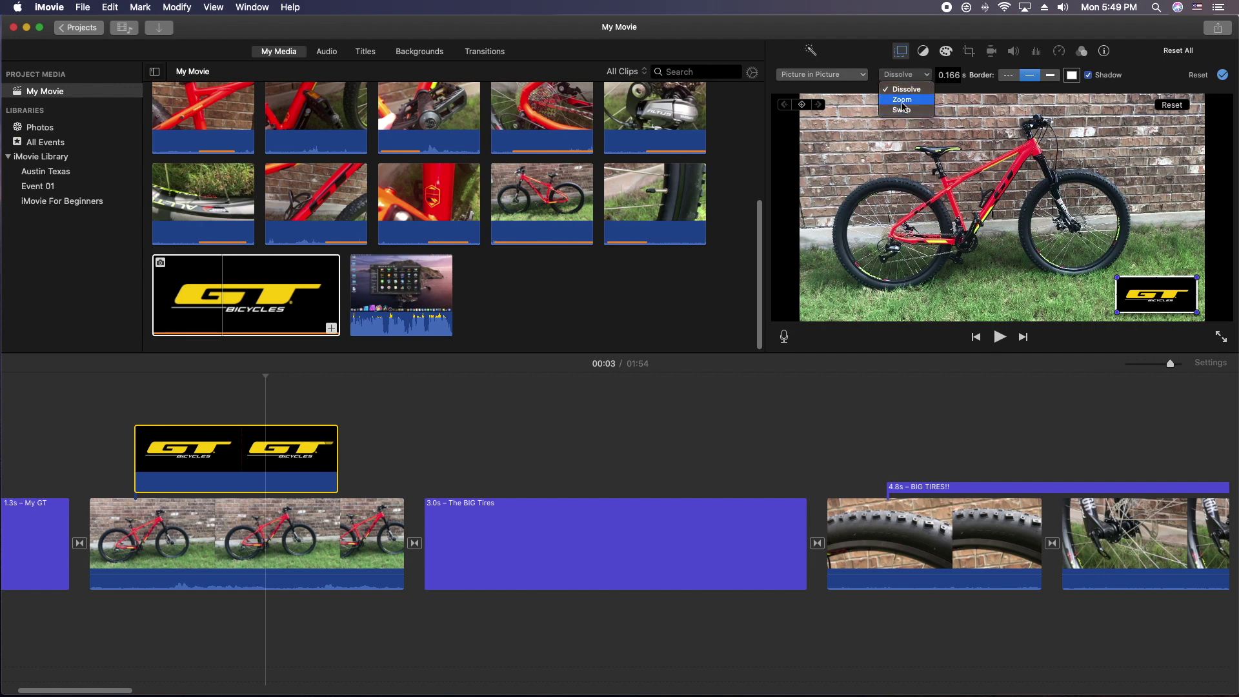
left_click(902, 100)
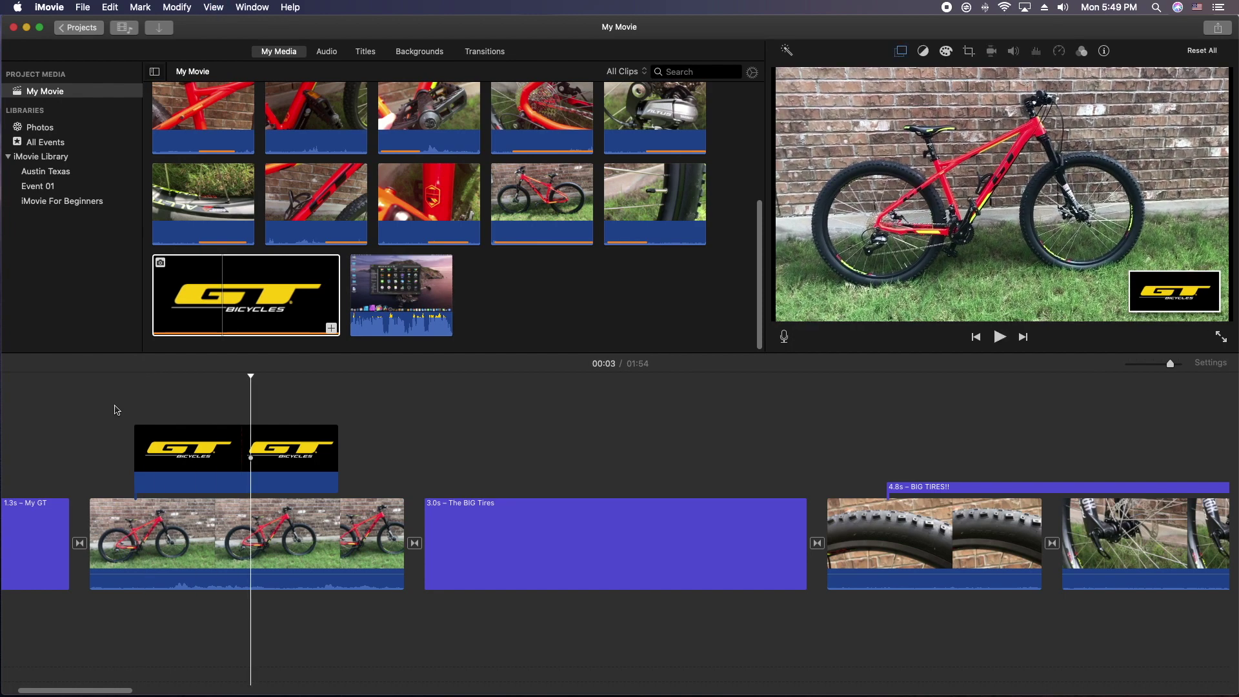
Enlarge the logo inset in the center of the frame and play back its zoom effect.
left_click(190, 451)
left_click_drag(1165, 293, 1219, 316)
left_click_drag(1079, 234, 1001, 205)
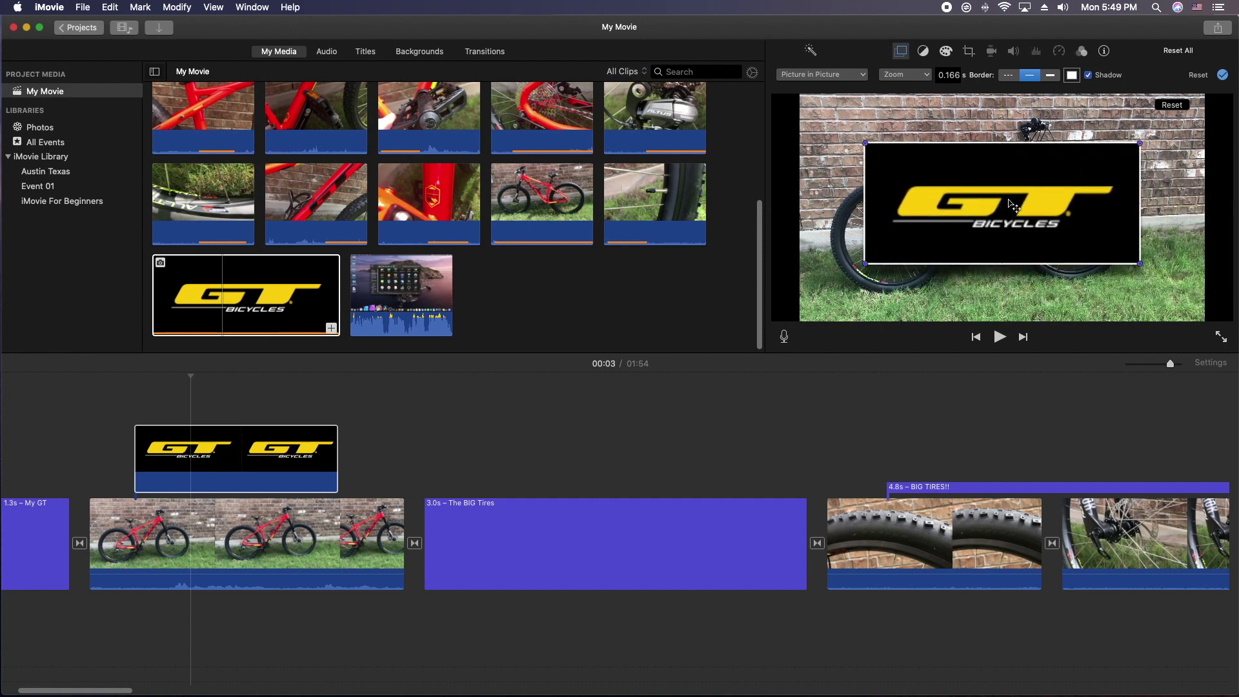
left_click(118, 420)
key("space")
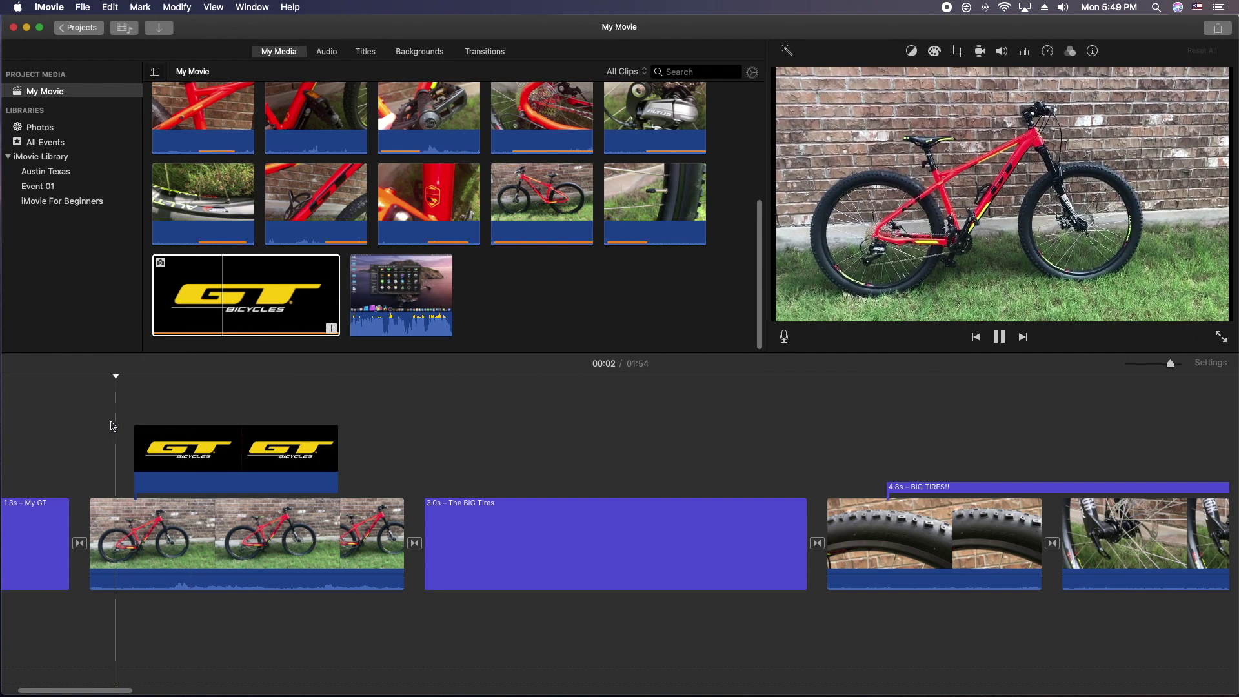
Play back the bike clip with the logo overlay using the Swap effect.
left_click(78, 421)
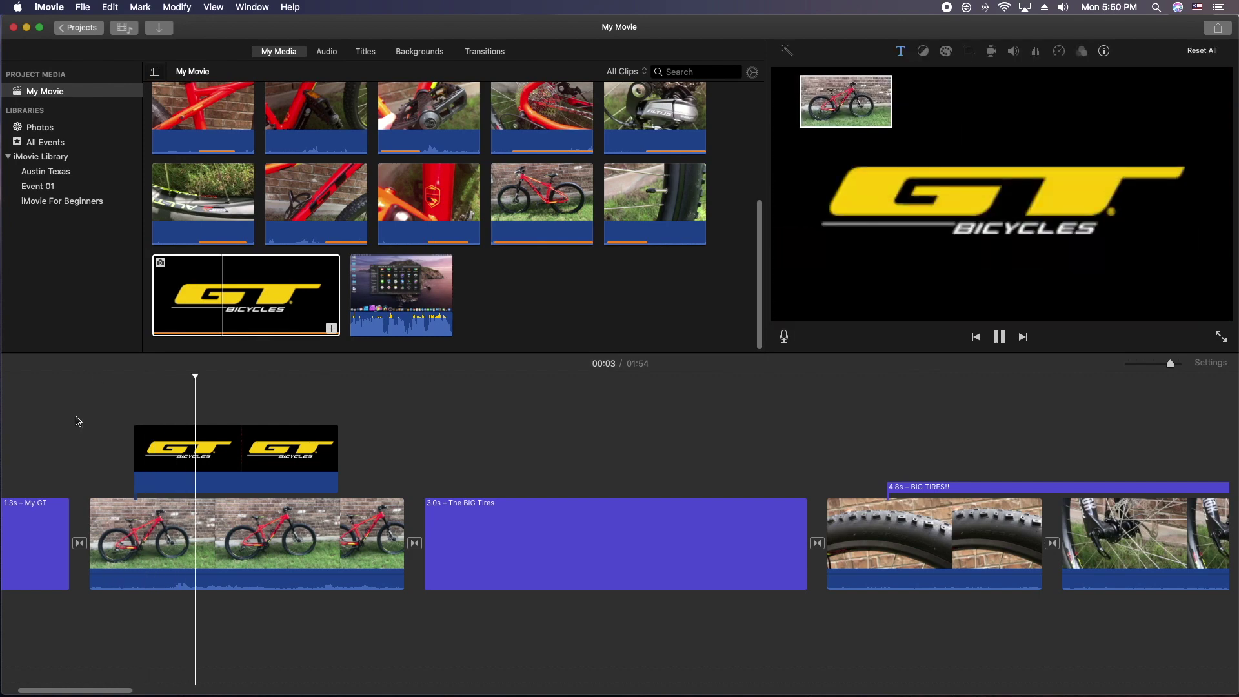
key("space")
left_click(89, 420)
key("space")
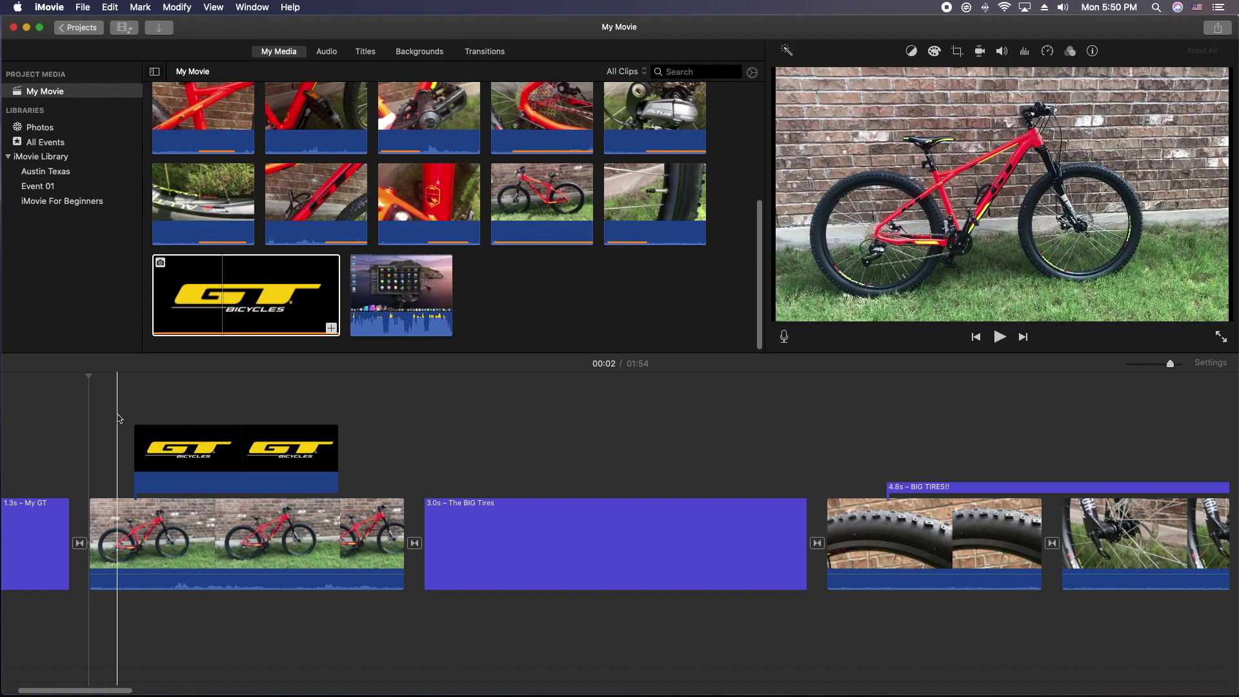
left_click(131, 418)
Keep the logo overlay as Picture in Picture and set its transition to Zoom.
left_click(233, 459)
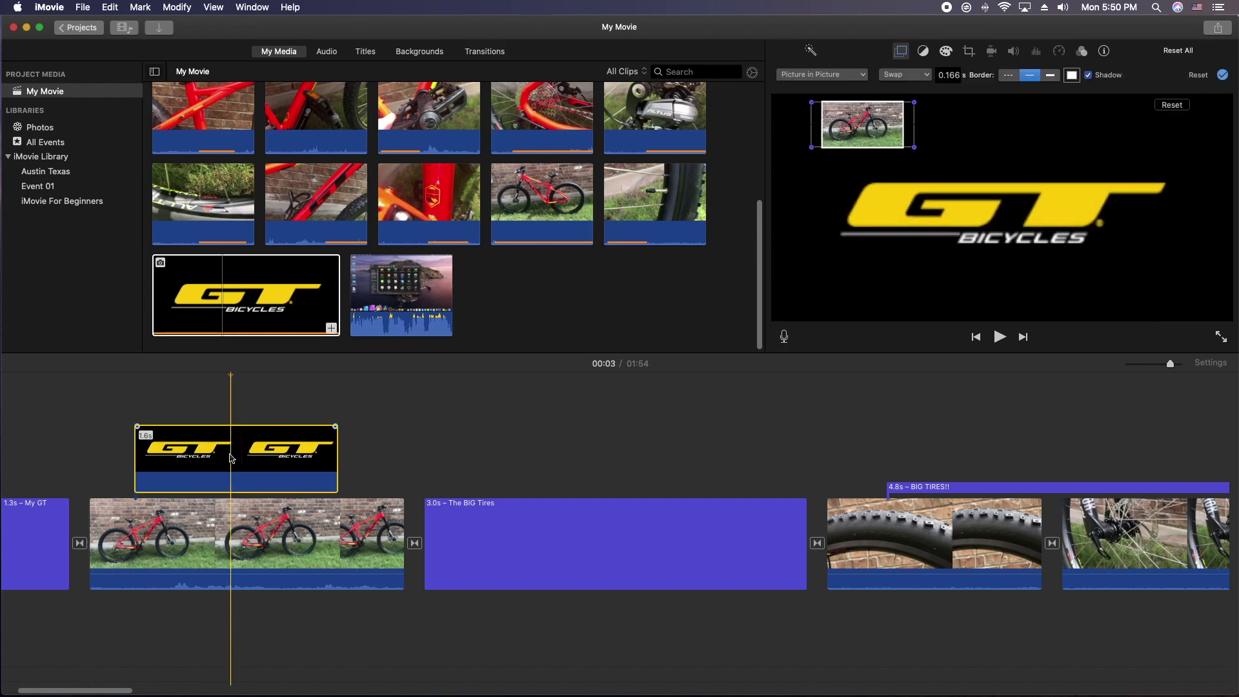
left_click(861, 76)
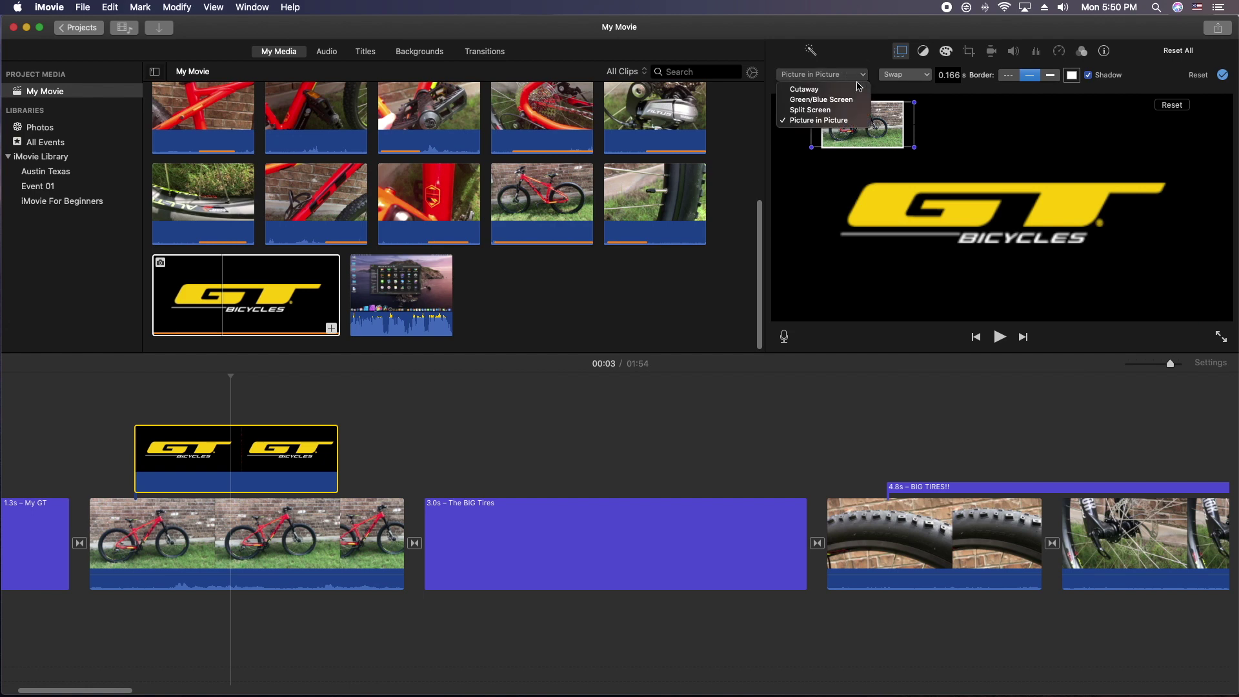
left_click(818, 120)
left_click(925, 74)
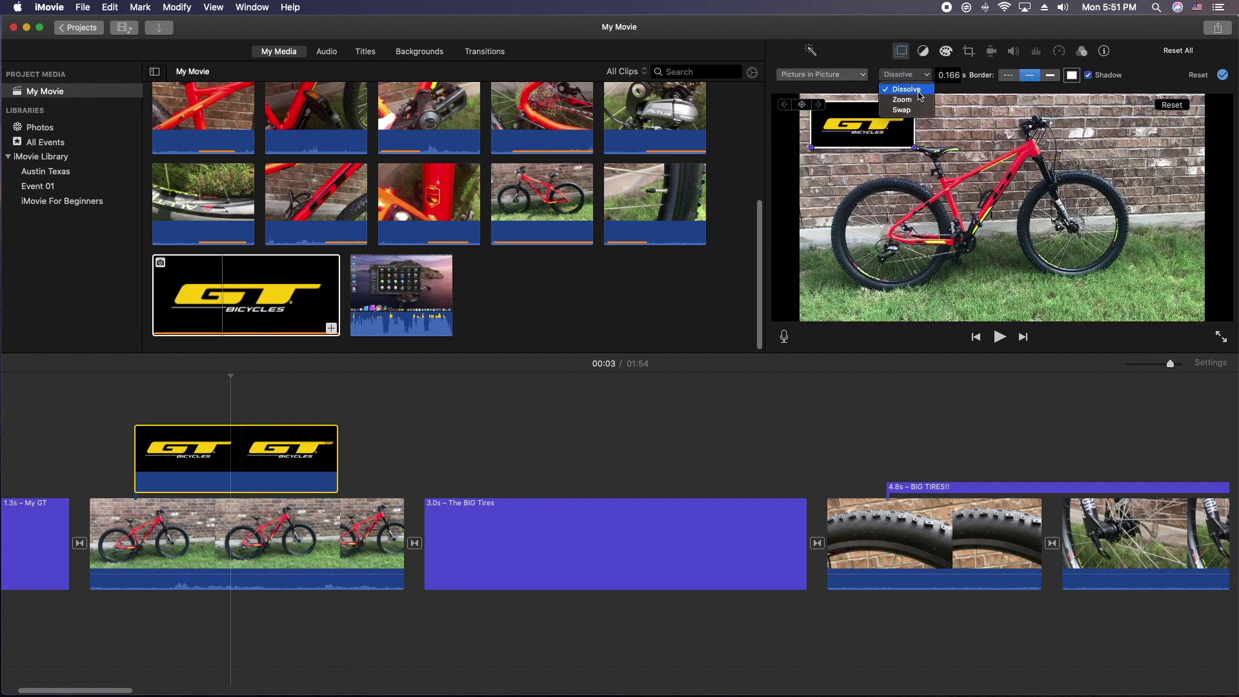
left_click(917, 102)
Shrink the logo inset slightly in the frame's upper-left corner, then try the thick border and restore the thin one.
left_click(281, 475)
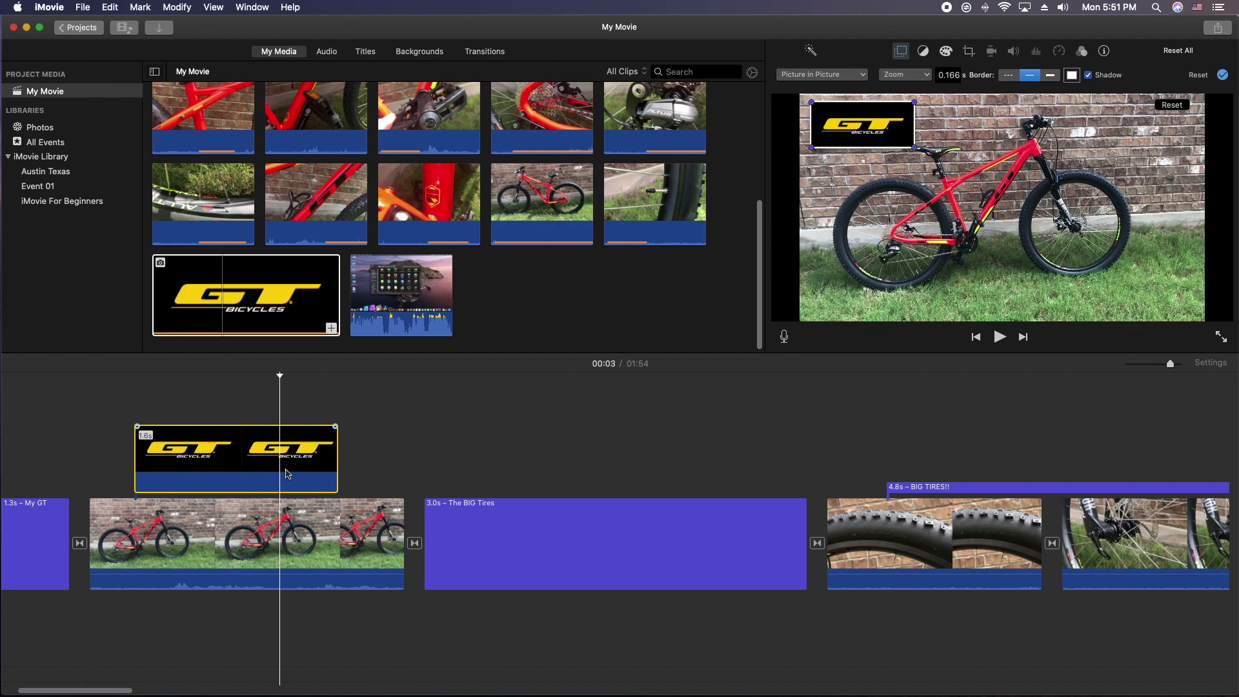
left_click_drag(913, 146, 871, 132)
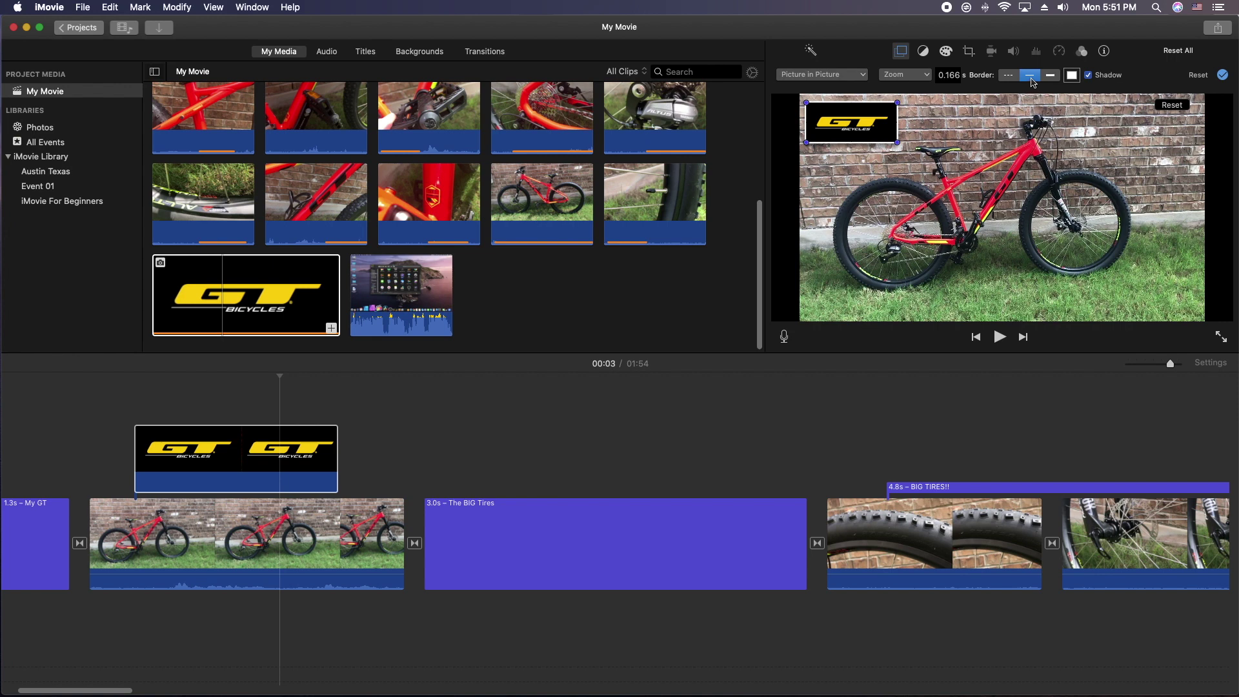
left_click(1050, 76)
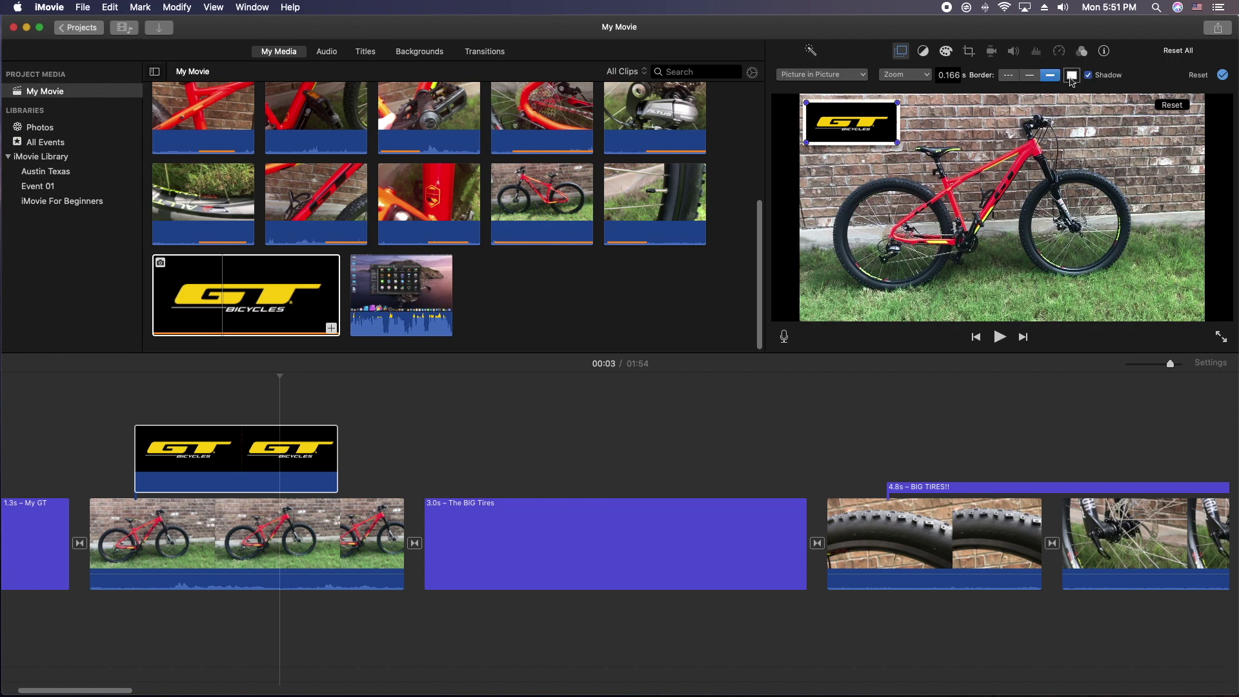
left_click(1030, 76)
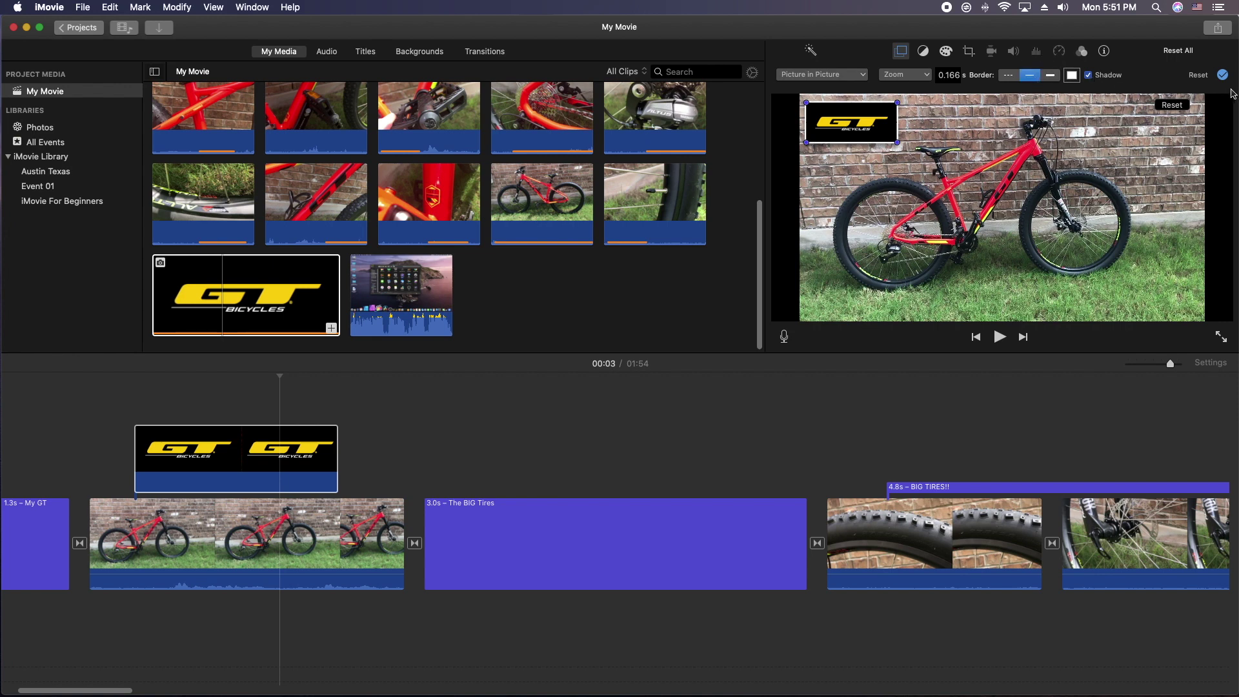
Apply the logo overlay's picture-in-picture settings and play back the full-bike clip from its beginning.
left_click(1223, 75)
left_click(88, 416)
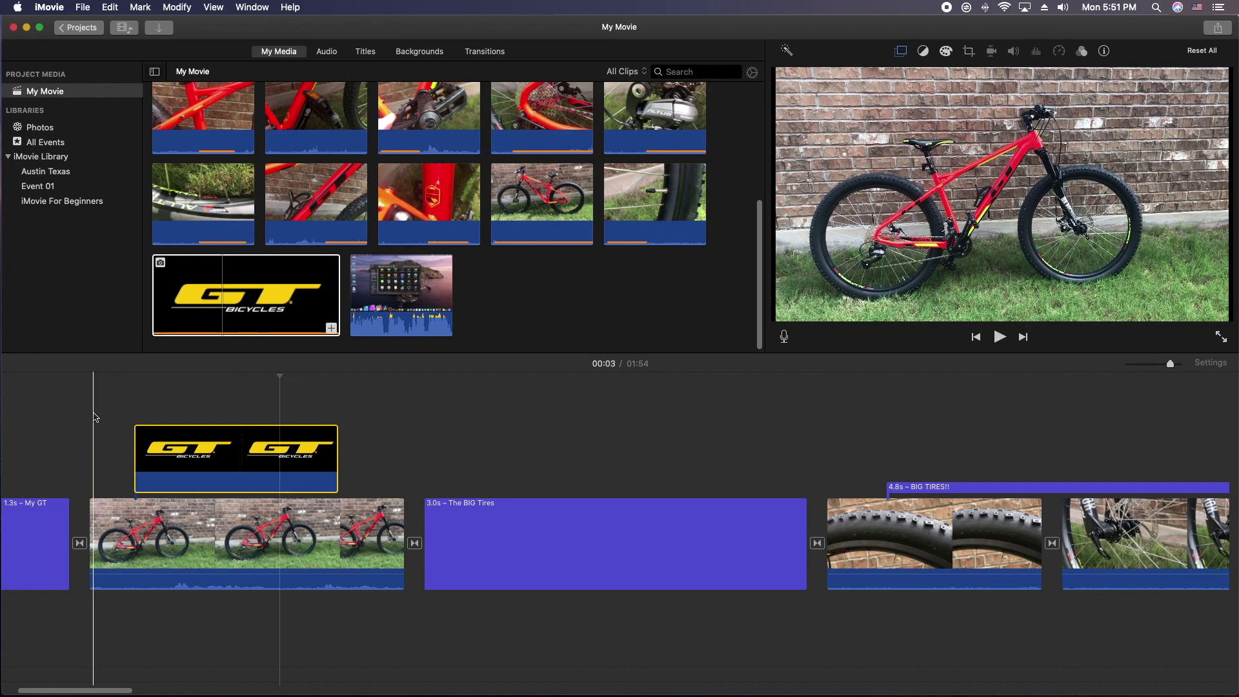
key("space")
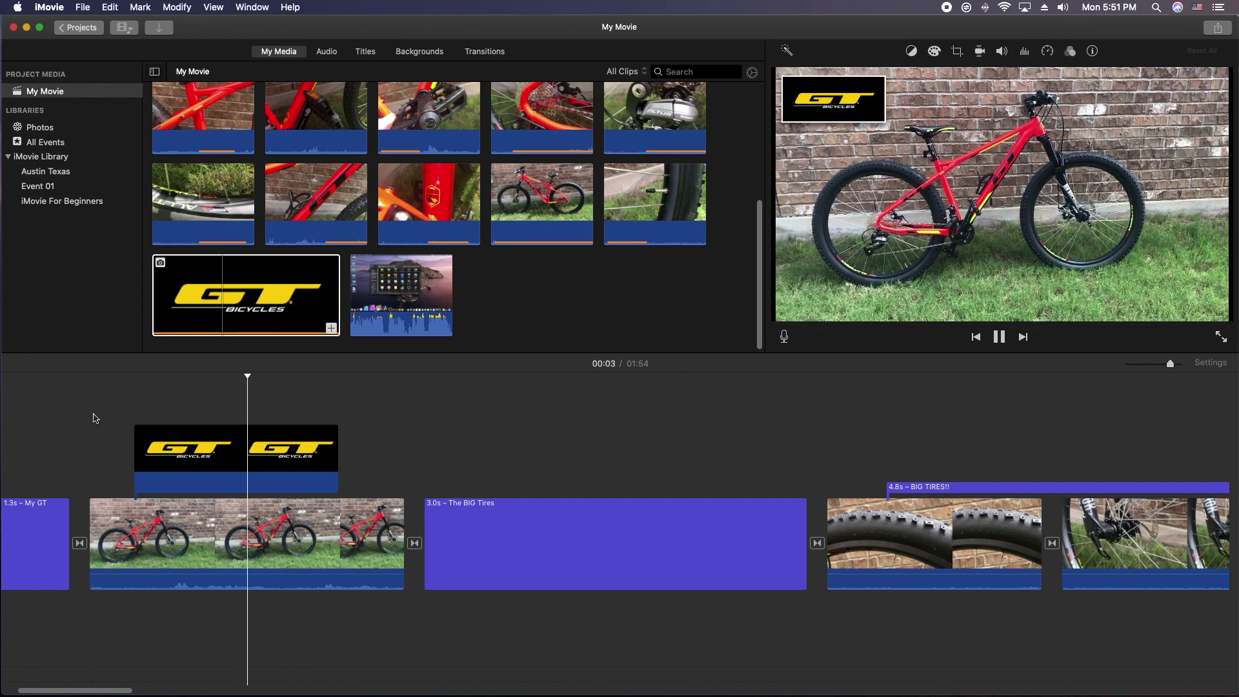
left_click(218, 462)
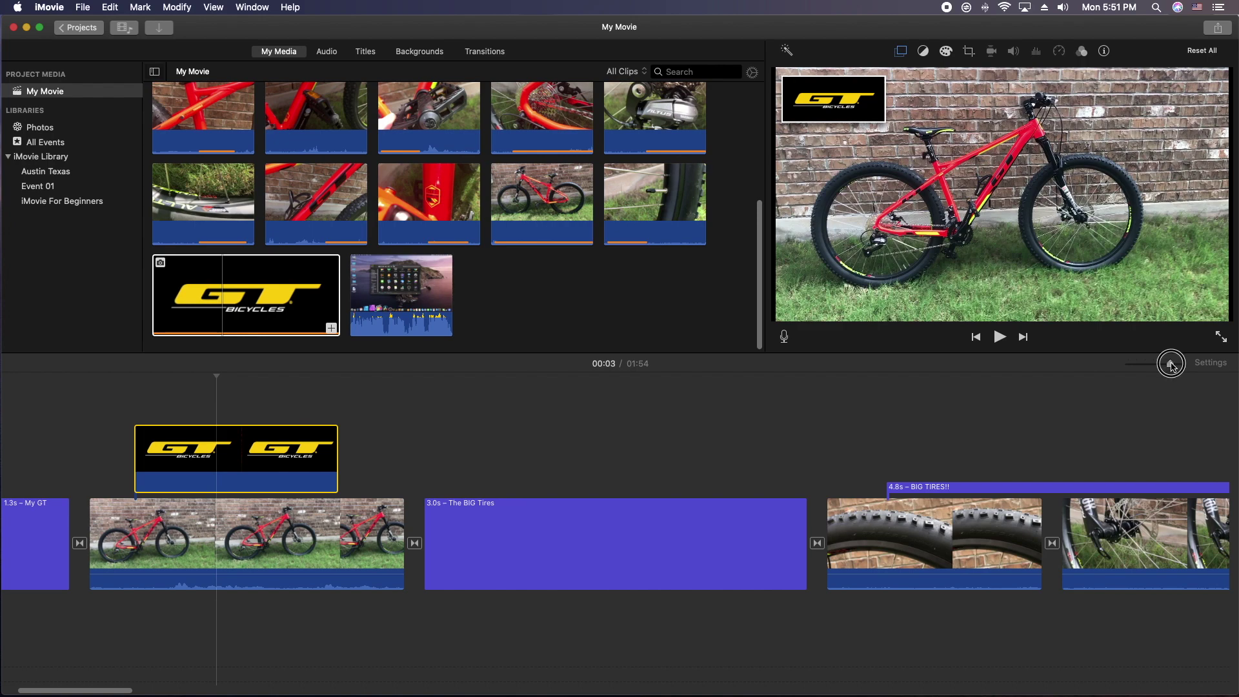
Split the handlebar grip clip in two at about 00:39.
left_click_drag(1171, 365, 1145, 370)
left_click(102, 470)
left_click(755, 441)
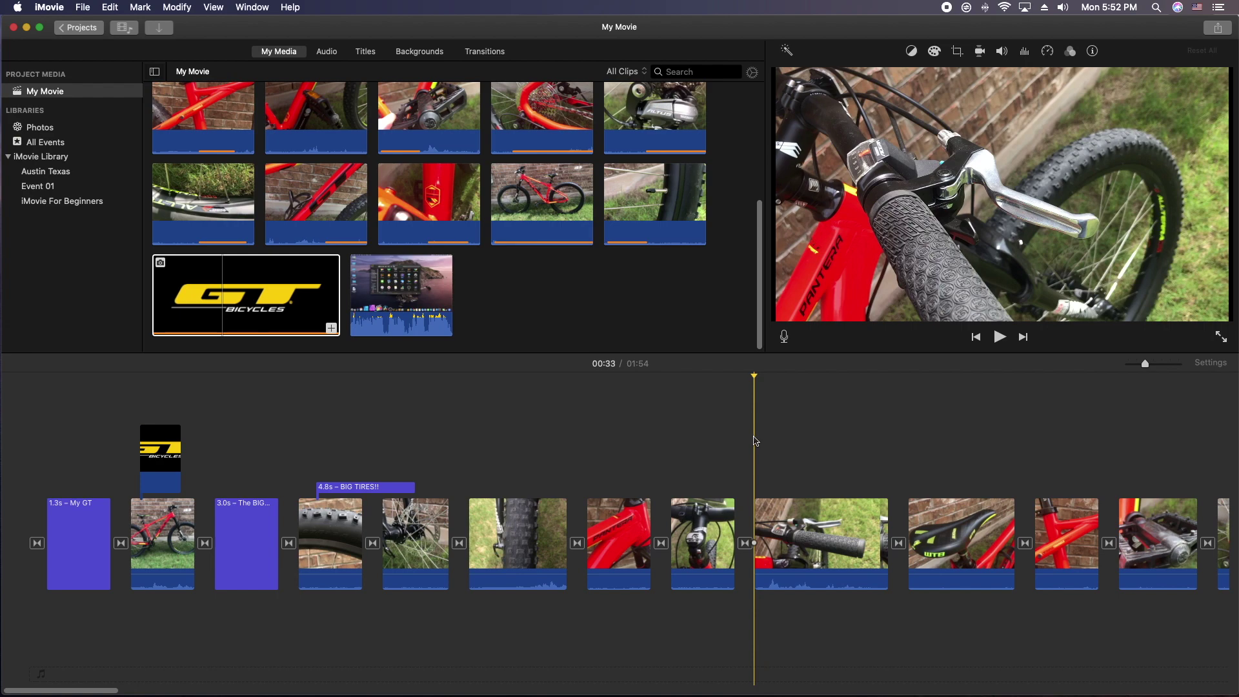
left_click(794, 523)
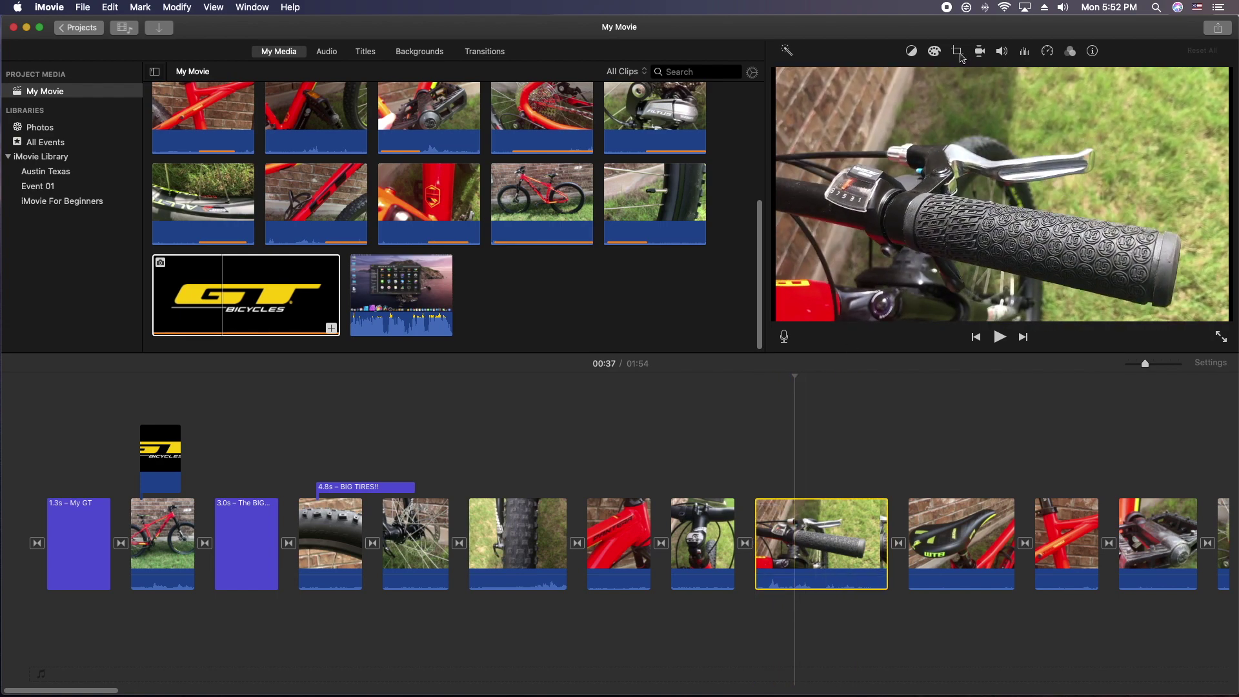
left_click(958, 52)
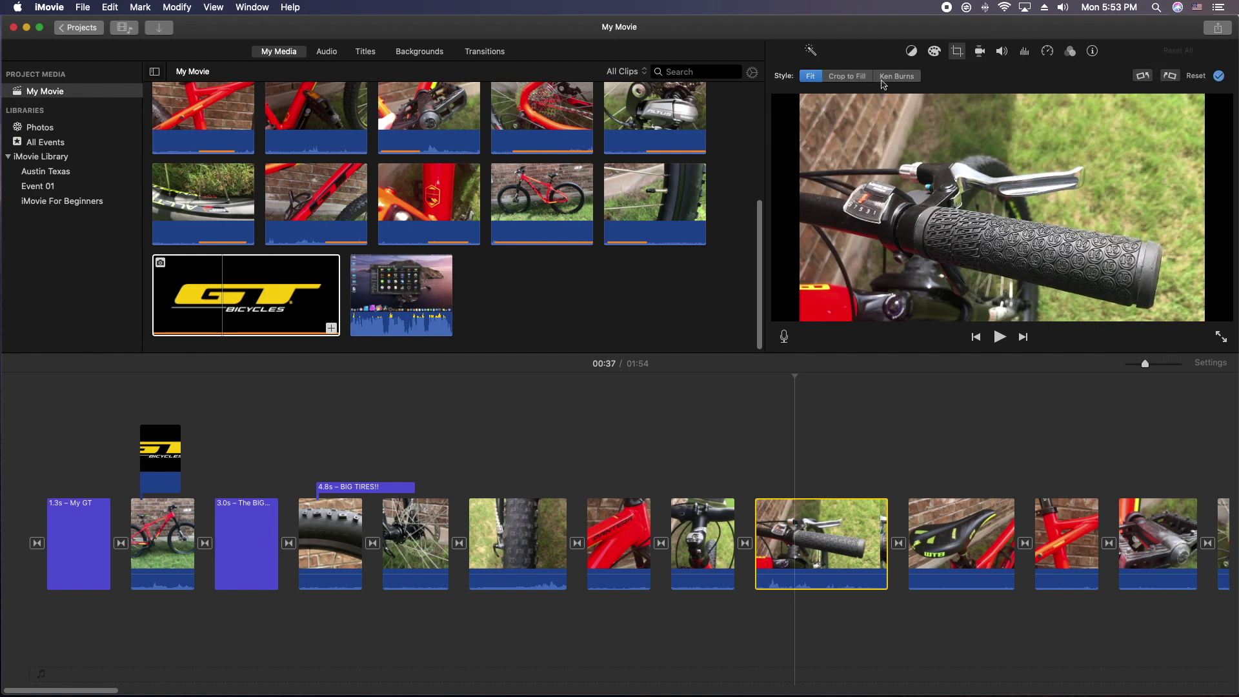
left_click_drag(803, 396, 822, 404)
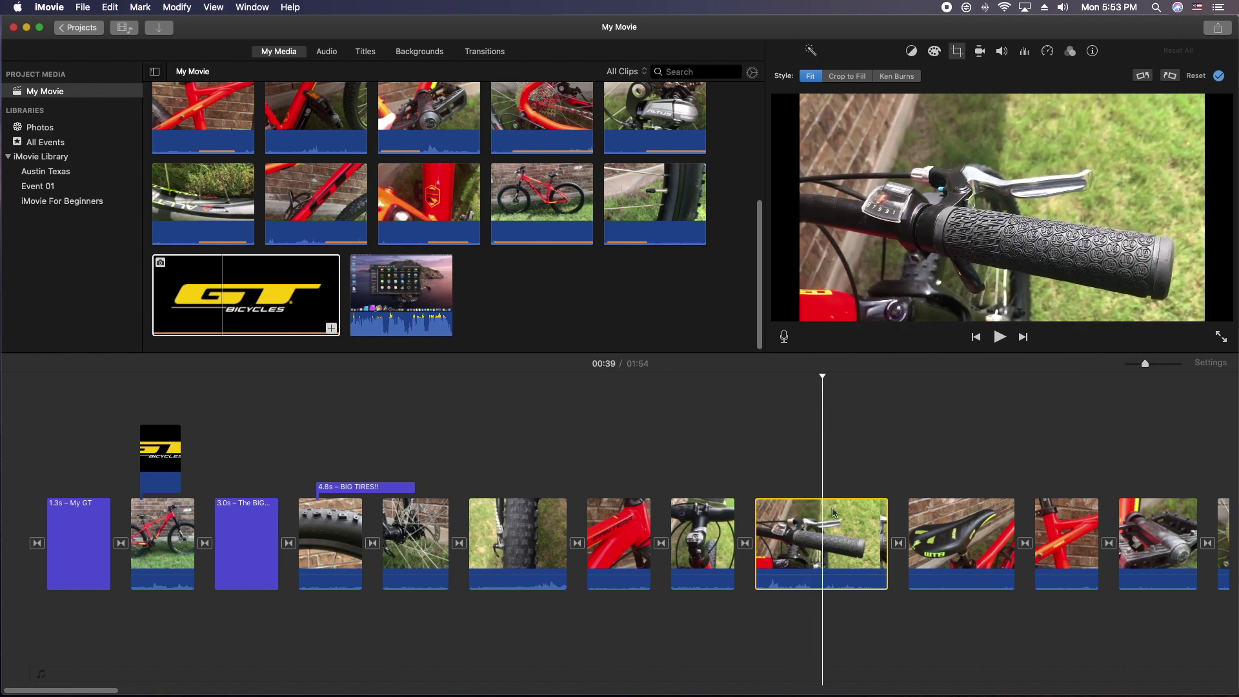
right_click(824, 521)
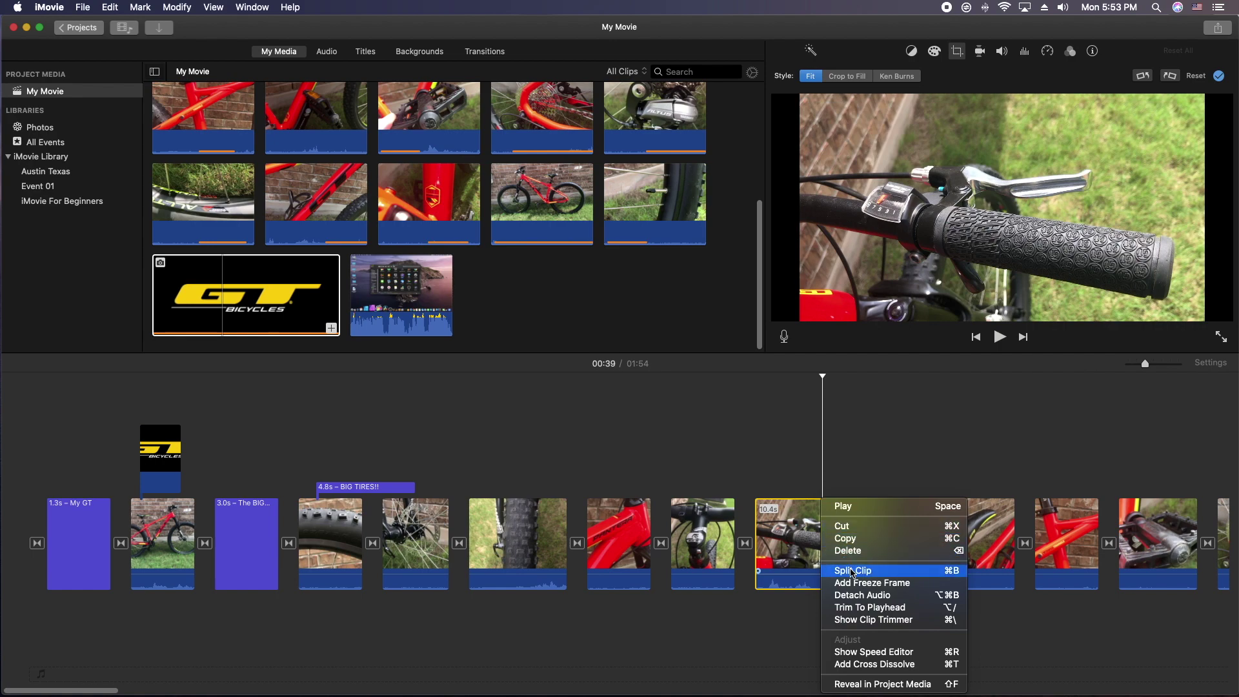
left_click(851, 571)
Set the second half of the grip clip to Crop to Fill, framed tighter on the brake lever and grip.
left_click(846, 542)
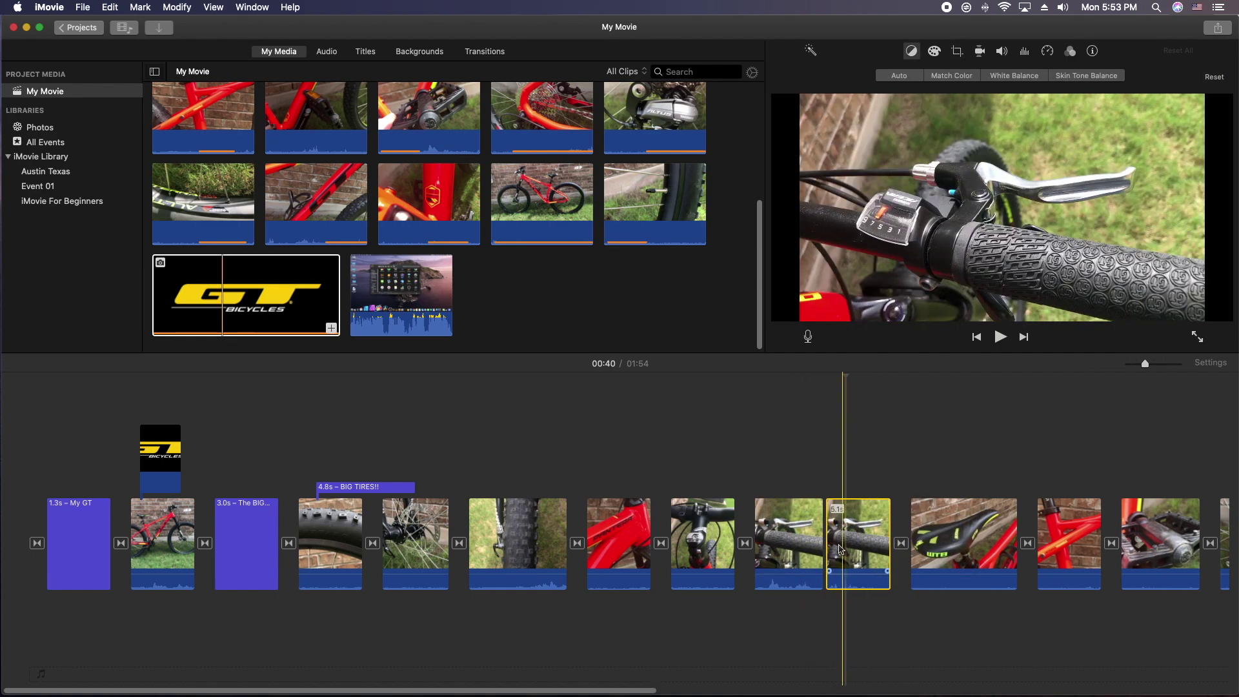
left_click(856, 536)
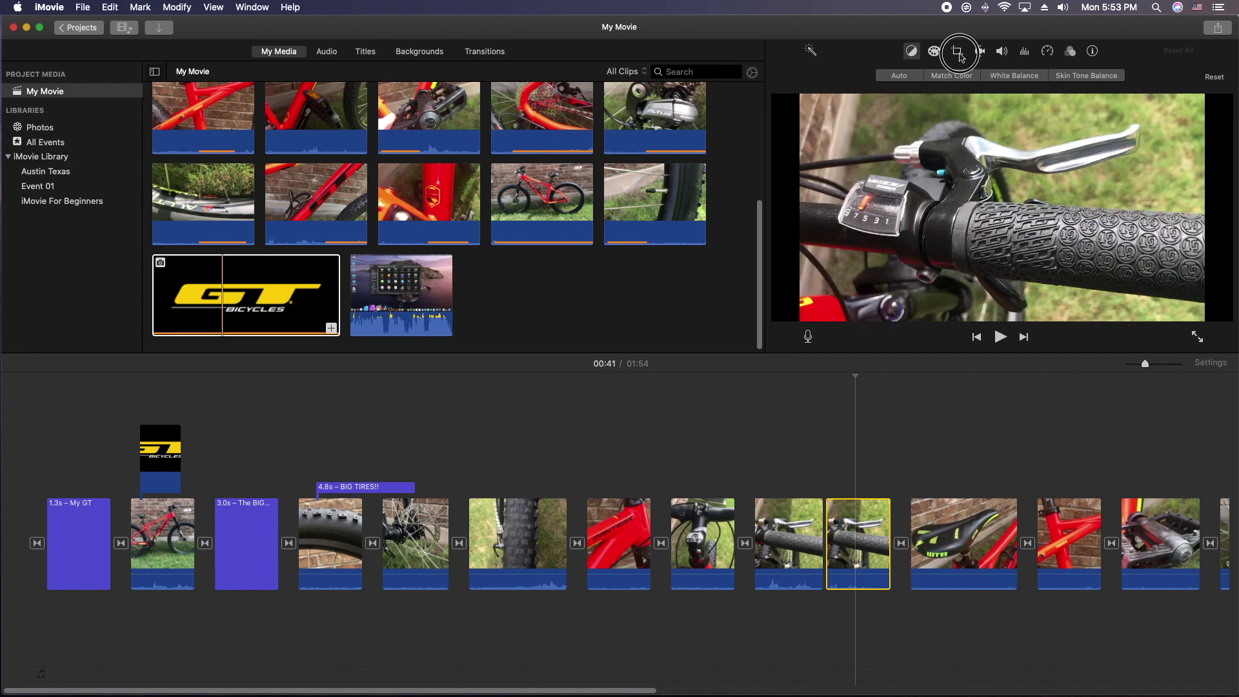
left_click(958, 53)
left_click(847, 77)
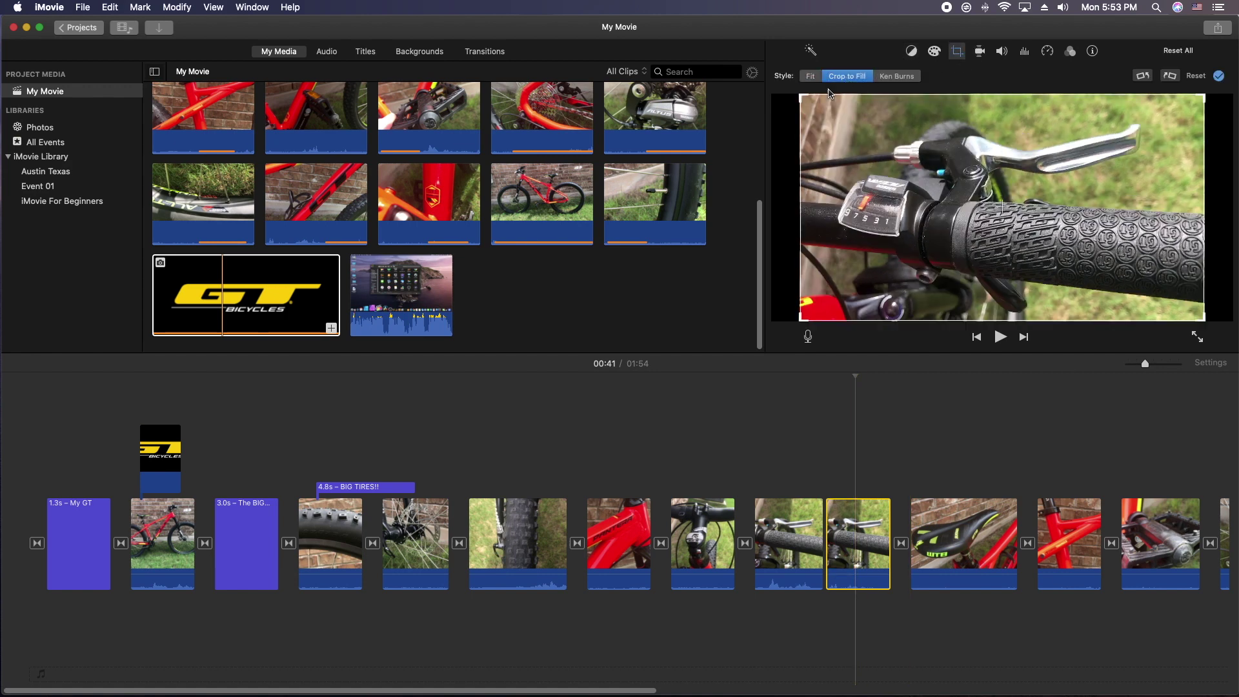
left_click_drag(797, 97, 865, 130)
left_click_drag(1016, 239, 1025, 229)
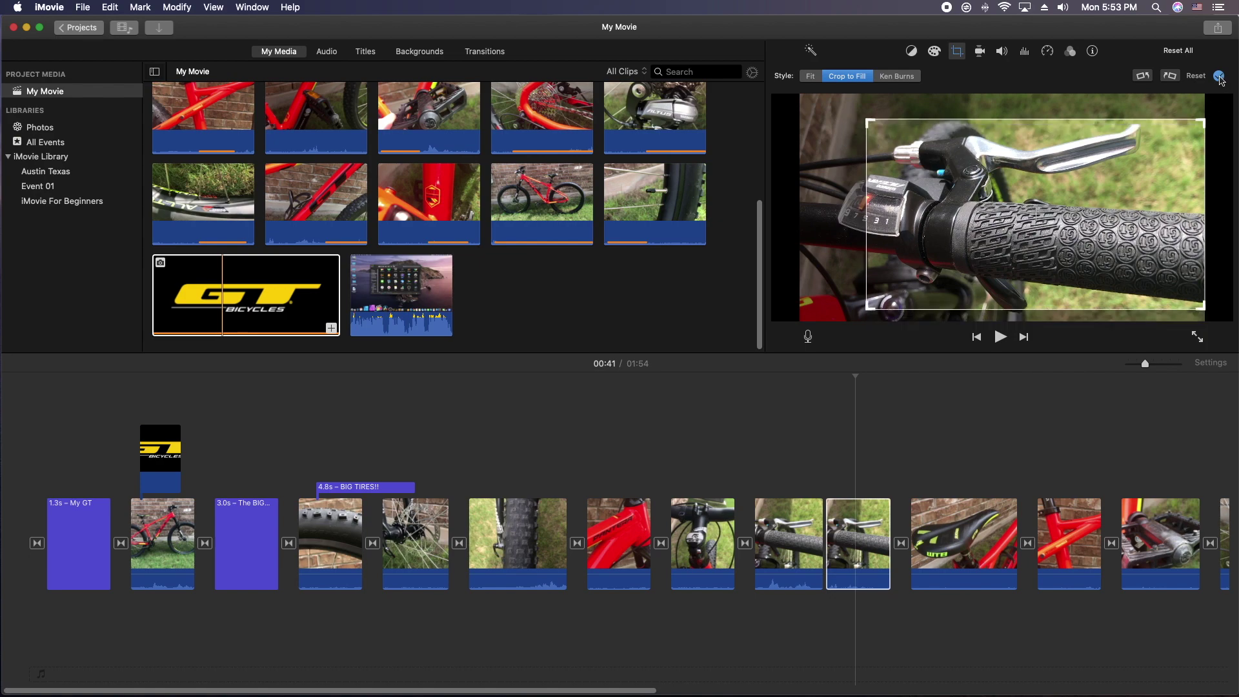
Play back the handlebar grip clips across the cut to check the cropped framing.
left_click(736, 460)
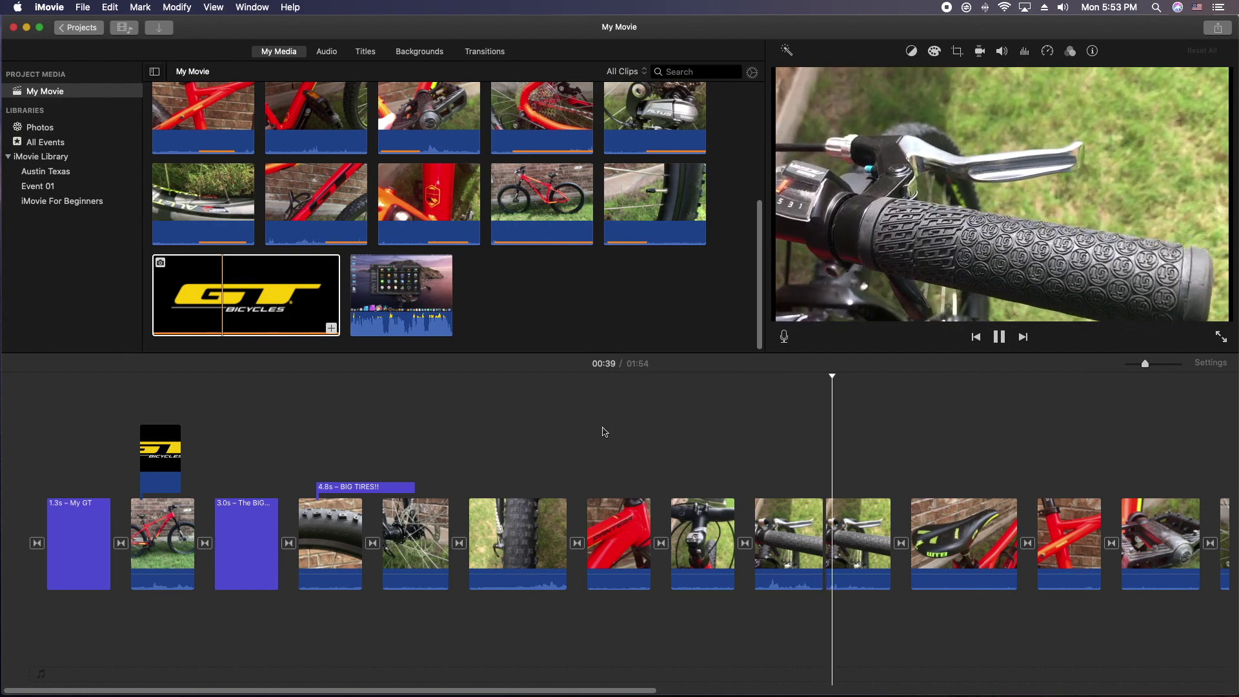
key("space")
left_click(799, 528)
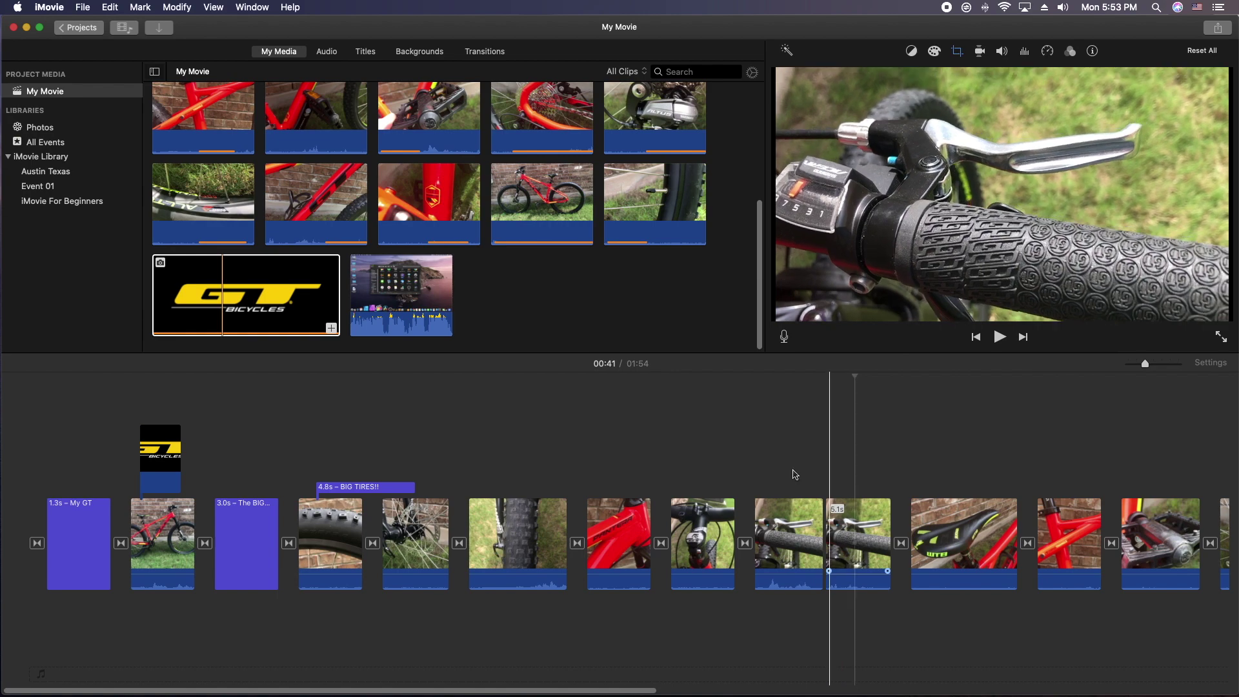
Add a 0.5 s Cross Zoom transition between the two handlebar grip clips and play it back.
left_click(484, 52)
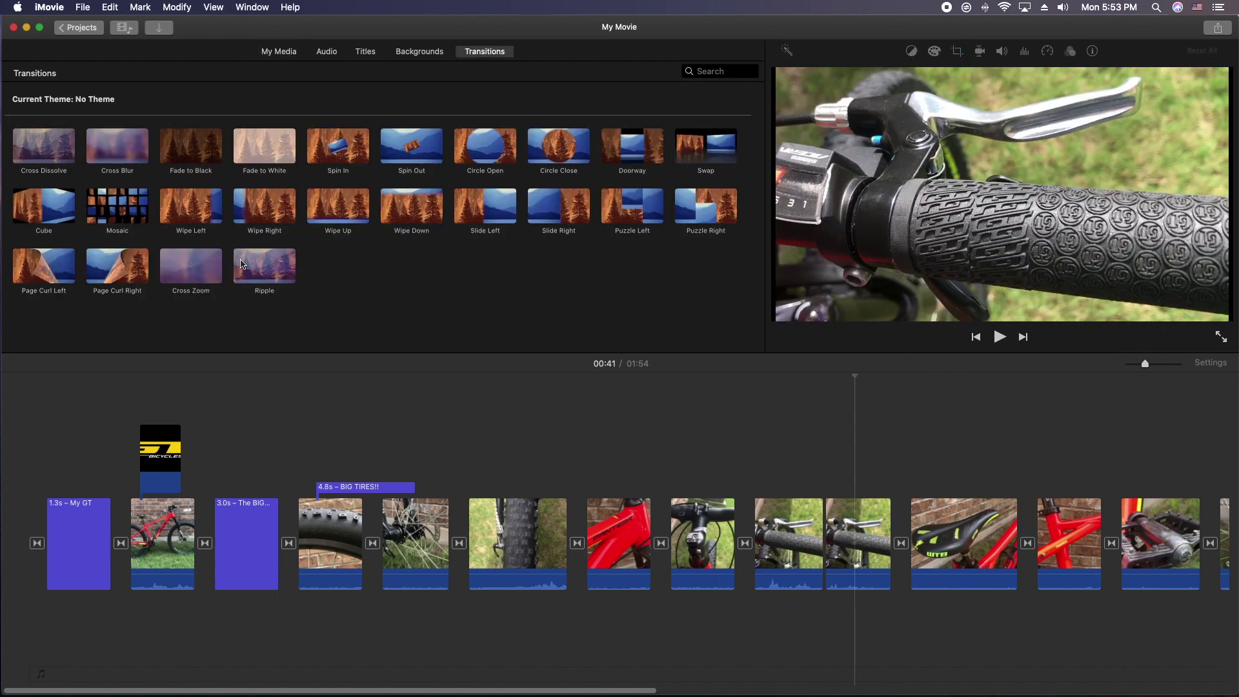
left_click_drag(185, 276, 829, 530)
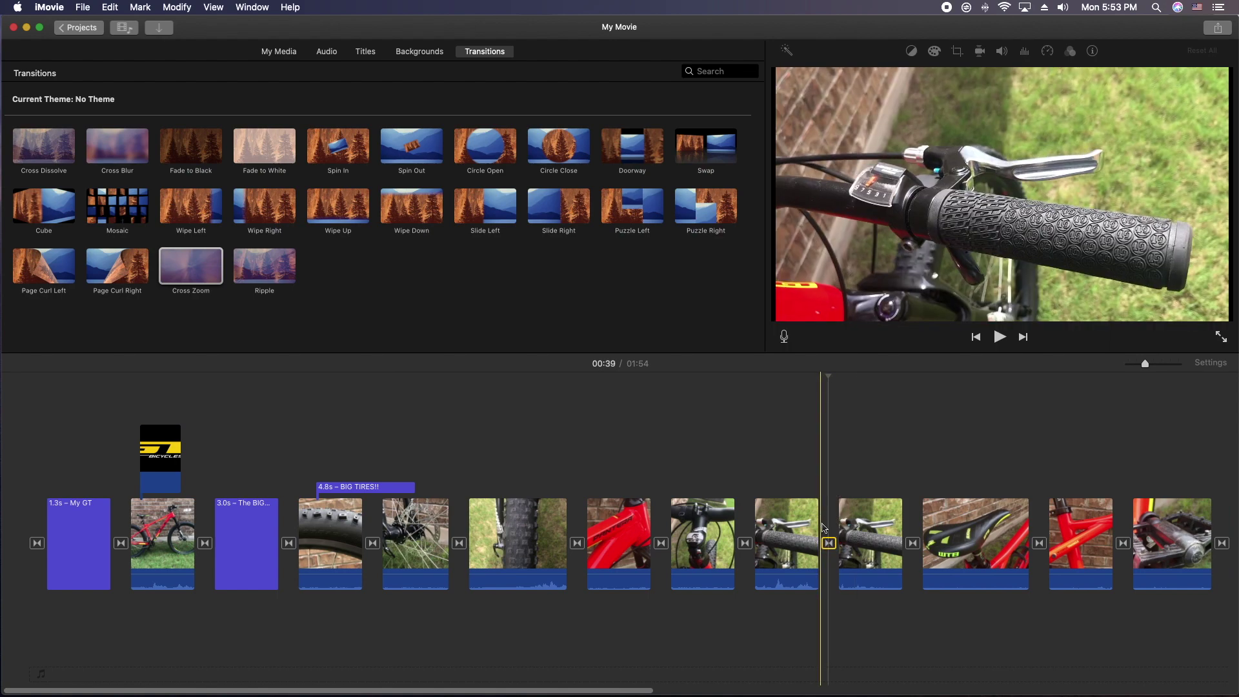
double_click(829, 542)
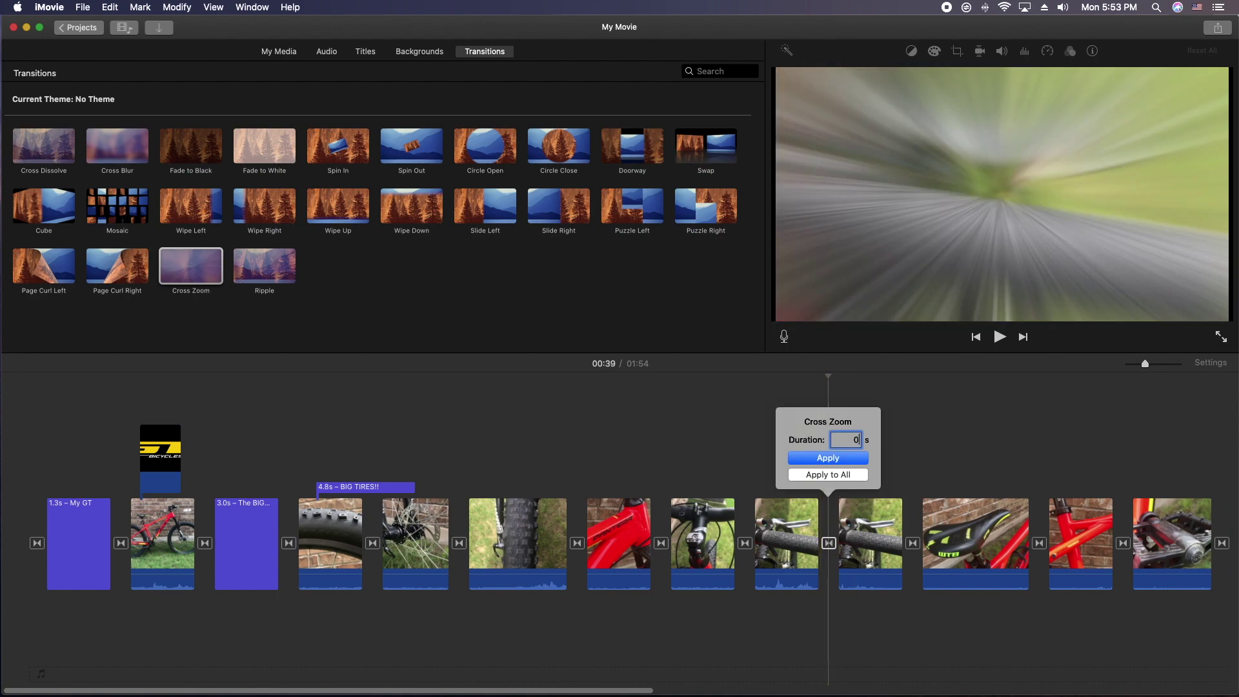
type("0.5")
key("Return")
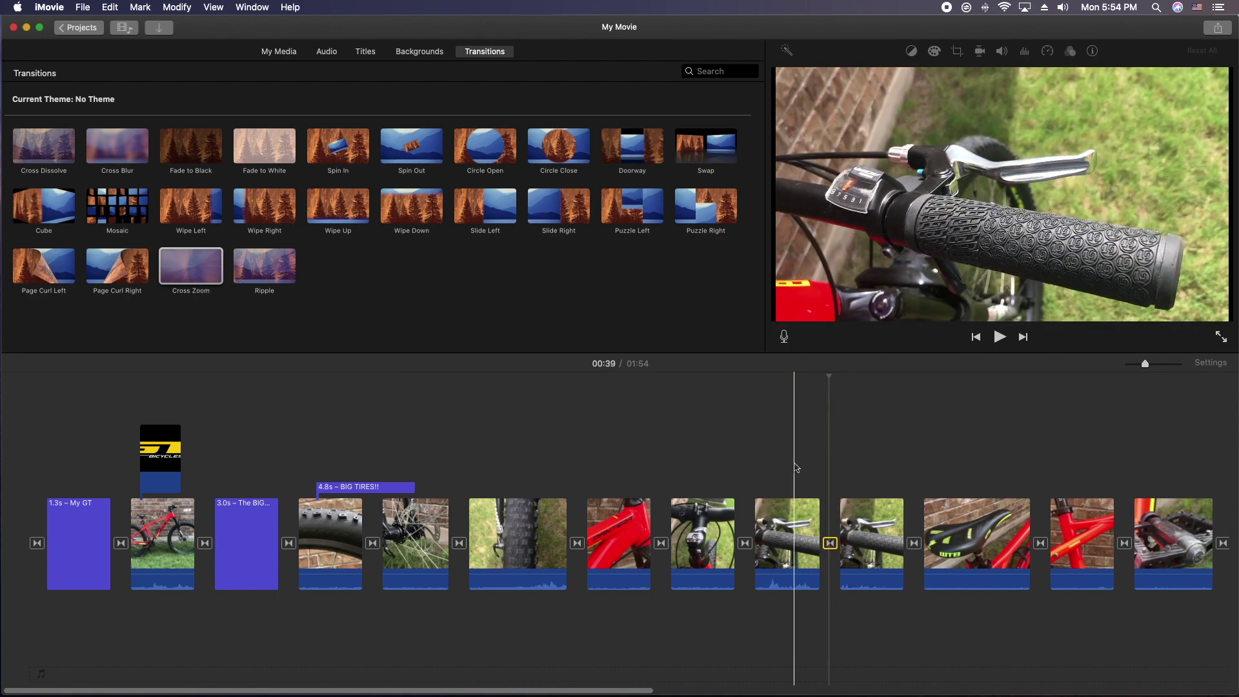
key("space")
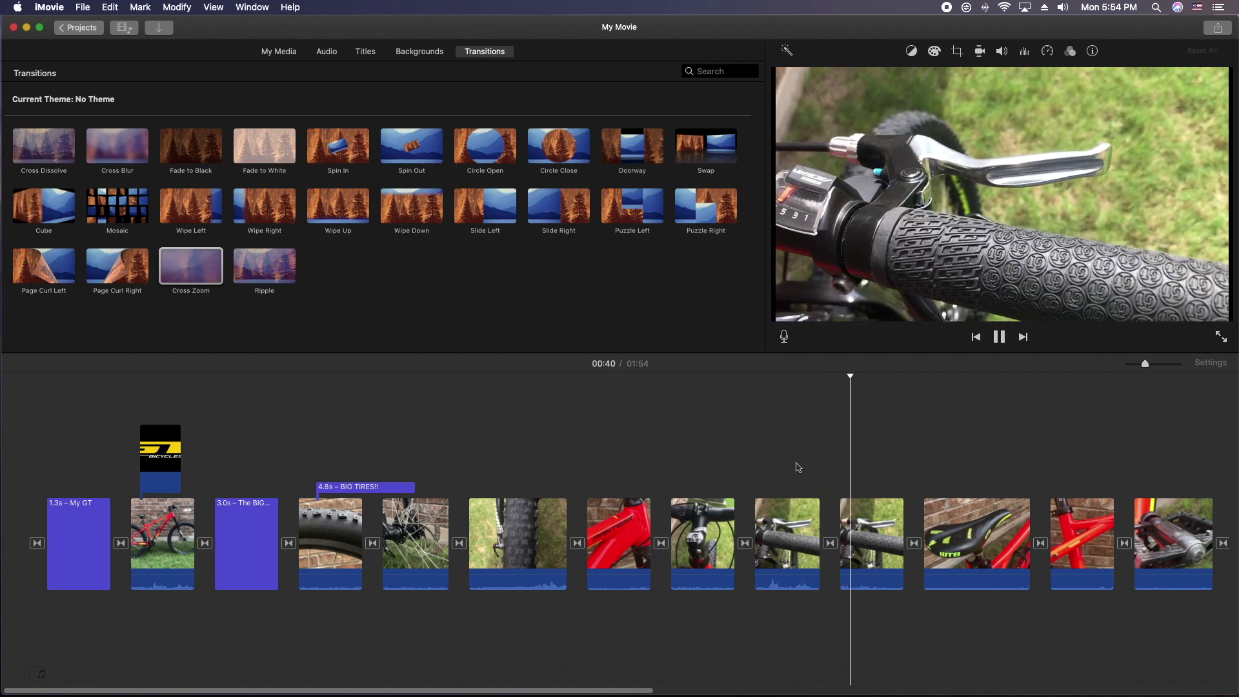
Delete the Cross Zoom transition between the two grip clips and play back the plain cut.
left_click(827, 544)
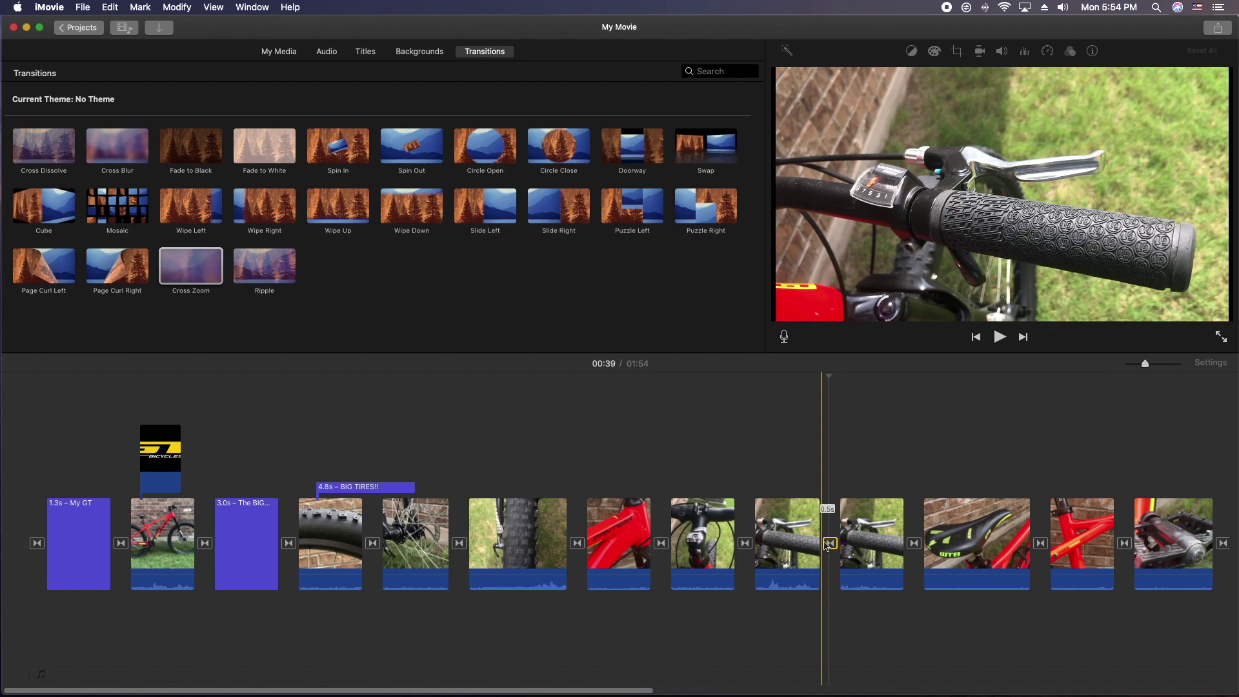
key("Delete")
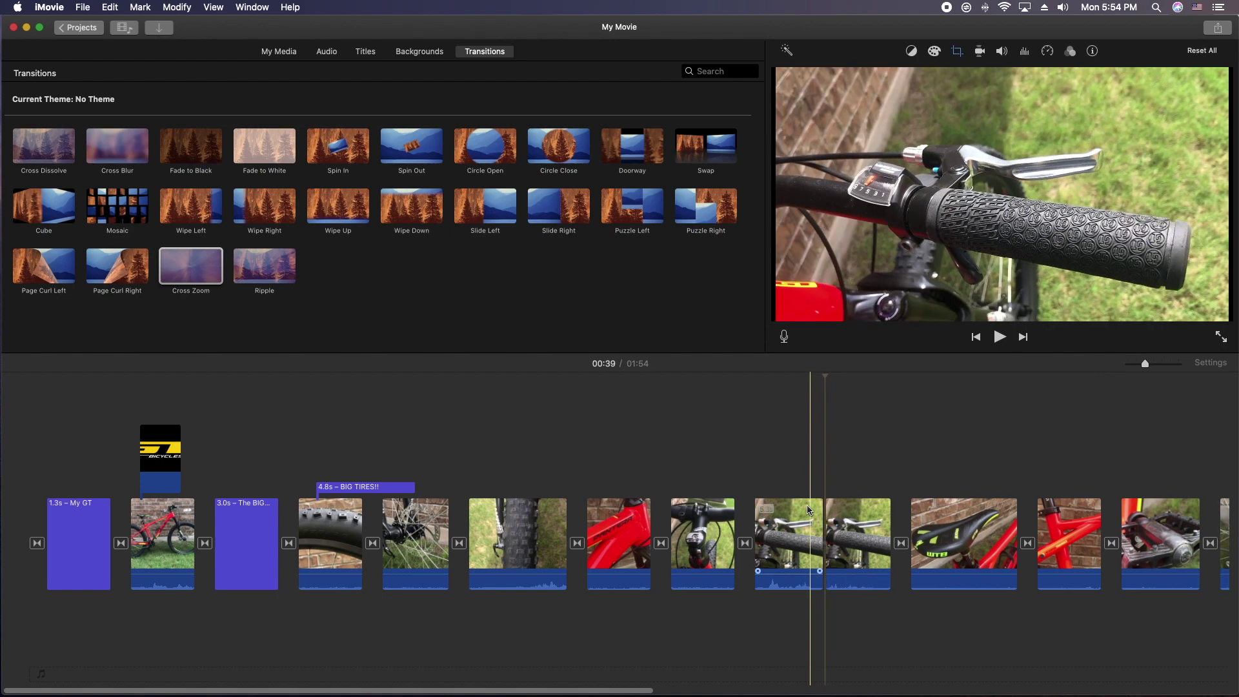
key("space")
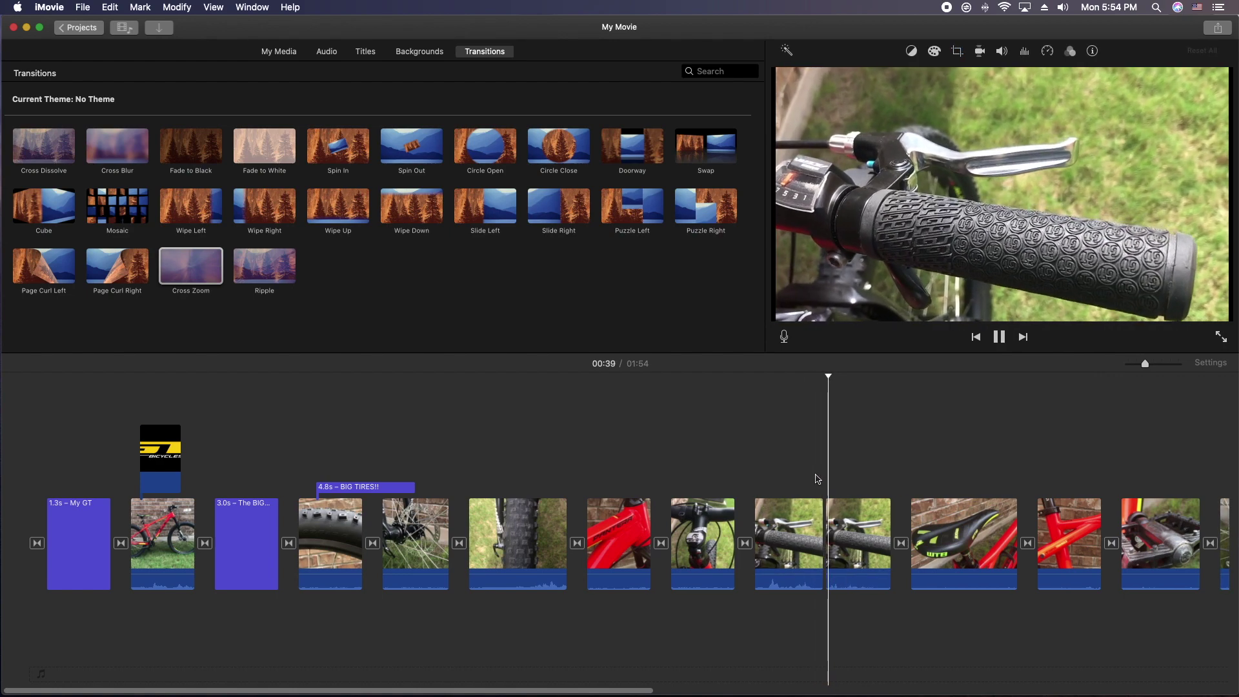
left_click(838, 527)
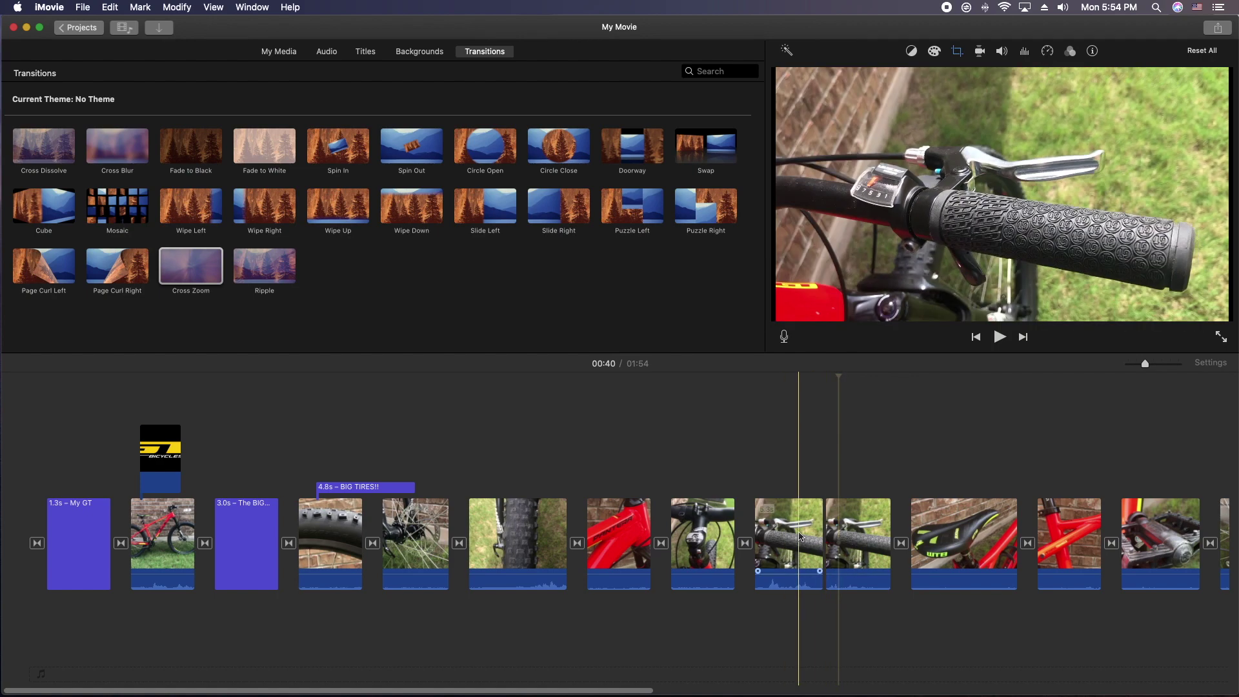
Set the cropping style of the red frame clip with the Triple Triangle Design lettering to Ken Burns.
left_click(966, 531)
left_click(1053, 537)
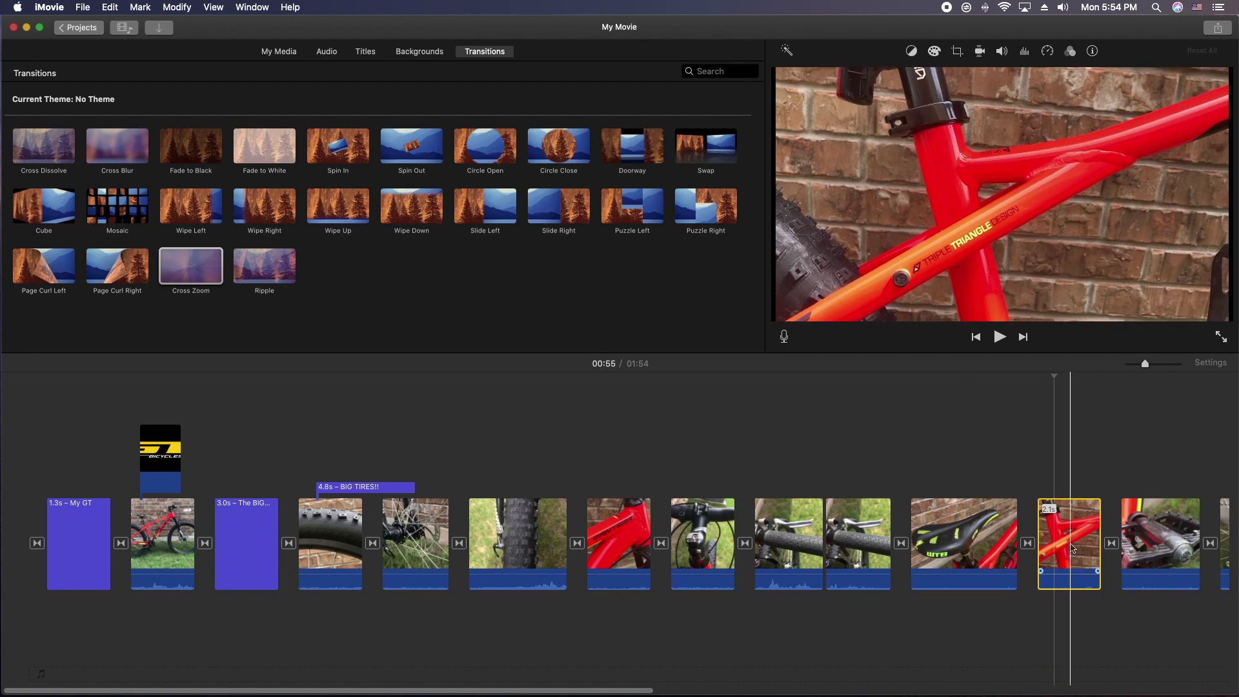
left_click(1075, 529)
left_click(911, 51)
left_click(957, 52)
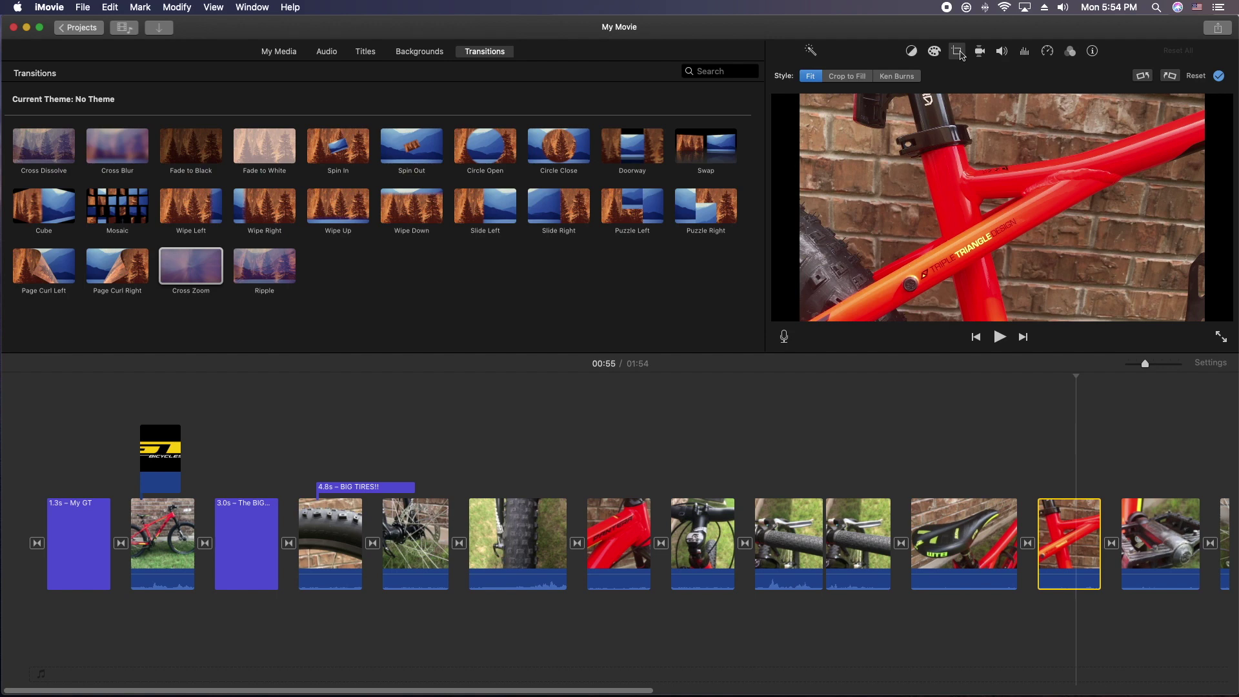
left_click(888, 77)
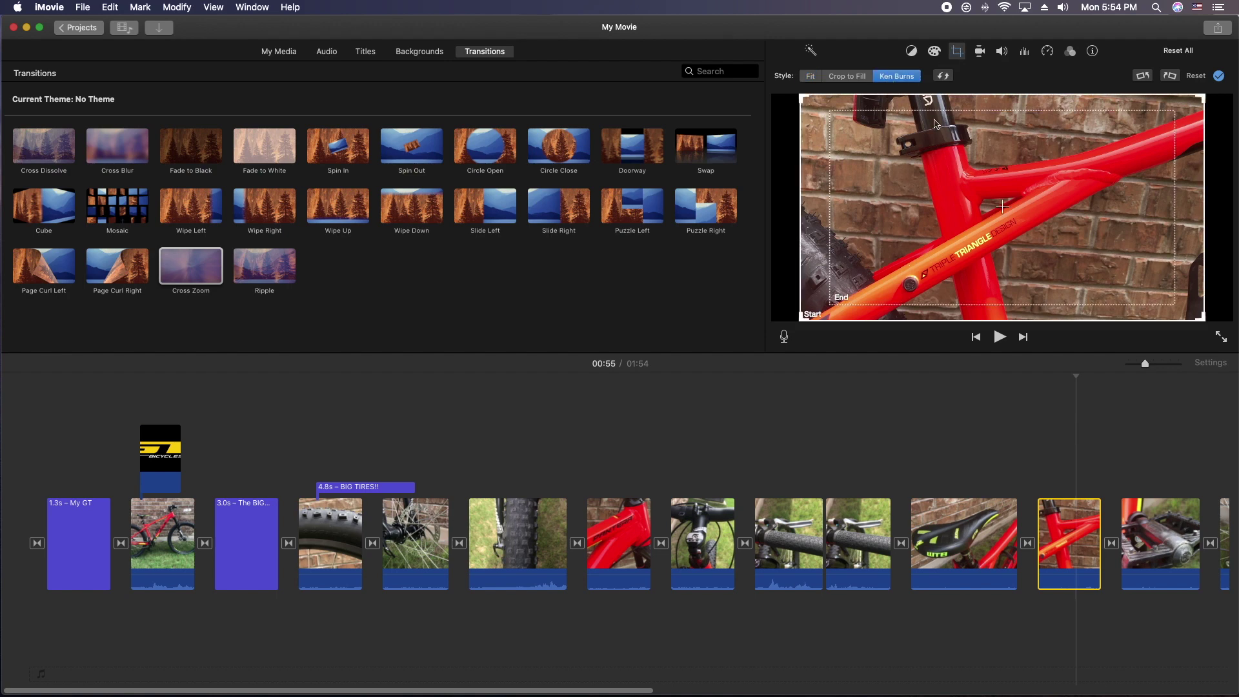
Shrink the Ken Burns end frame around the Triple Triangle Design lettering, keep the start frame full size, and apply the crop.
left_click_drag(841, 296, 980, 219)
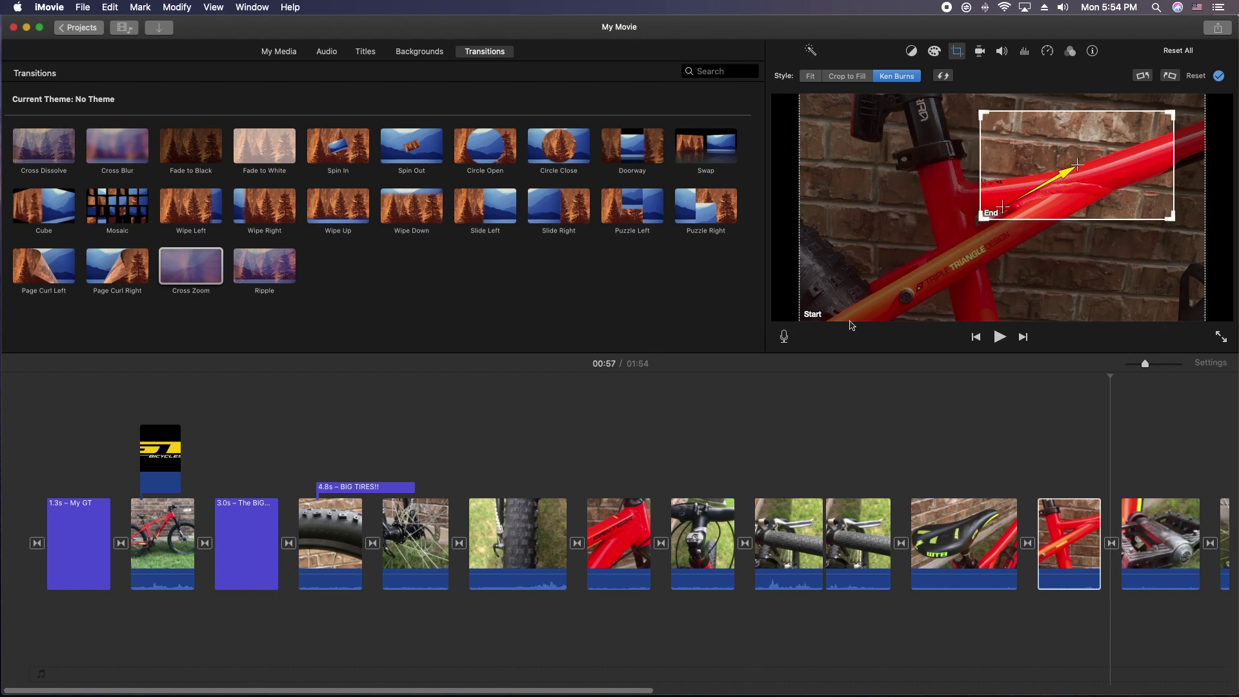
left_click(836, 292)
mouse_move(802, 318)
left_mouse_down()
mouse_move(948, 268)
mouse_move(899, 268)
mouse_move(806, 334)
left_mouse_up()
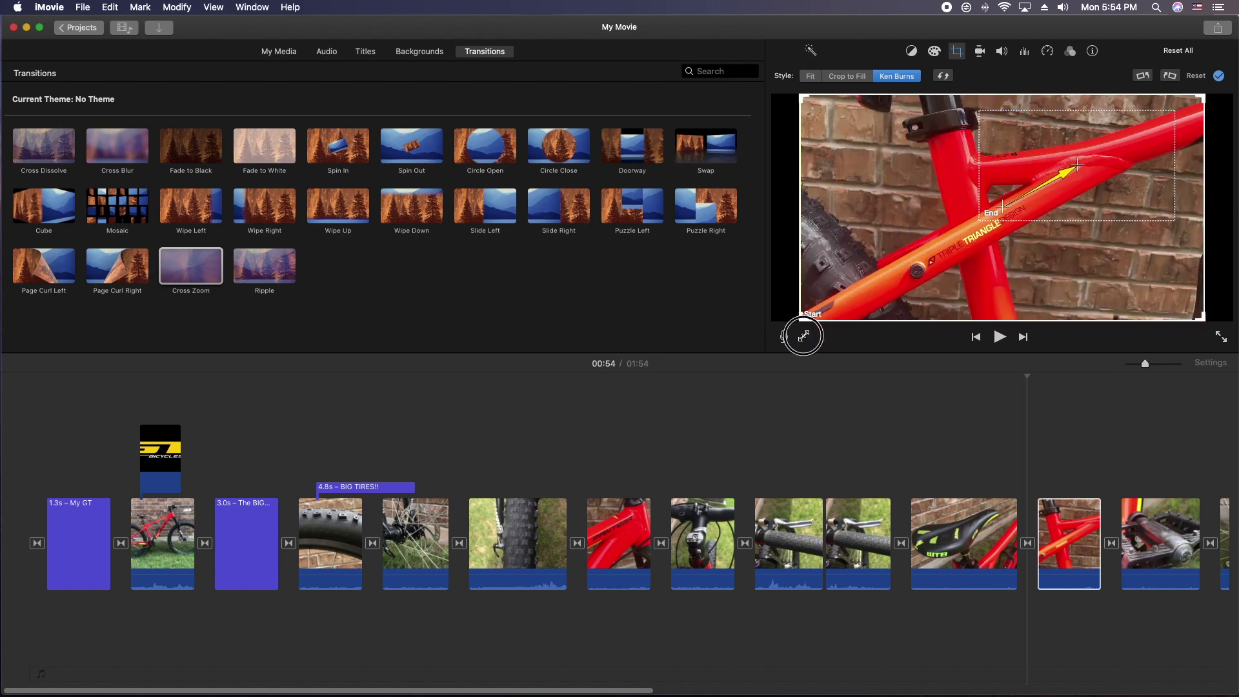
left_click(1030, 176)
left_click_drag(1081, 154, 1011, 256)
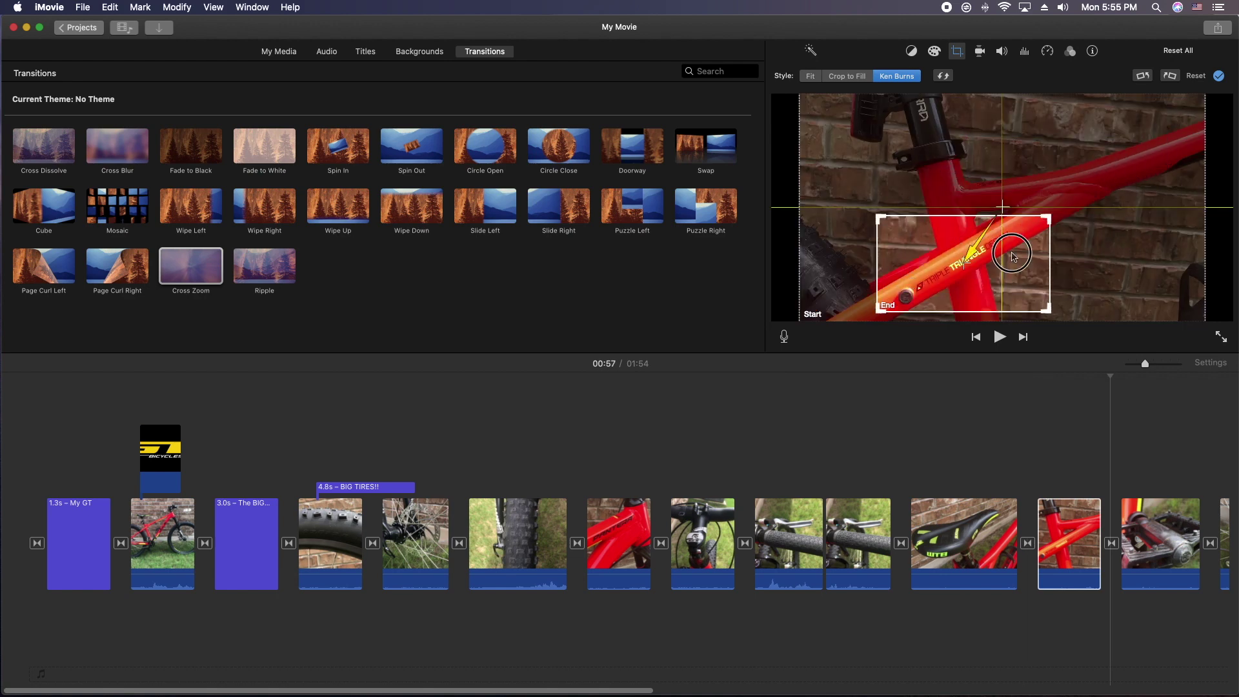
left_click_drag(1012, 256, 1011, 257)
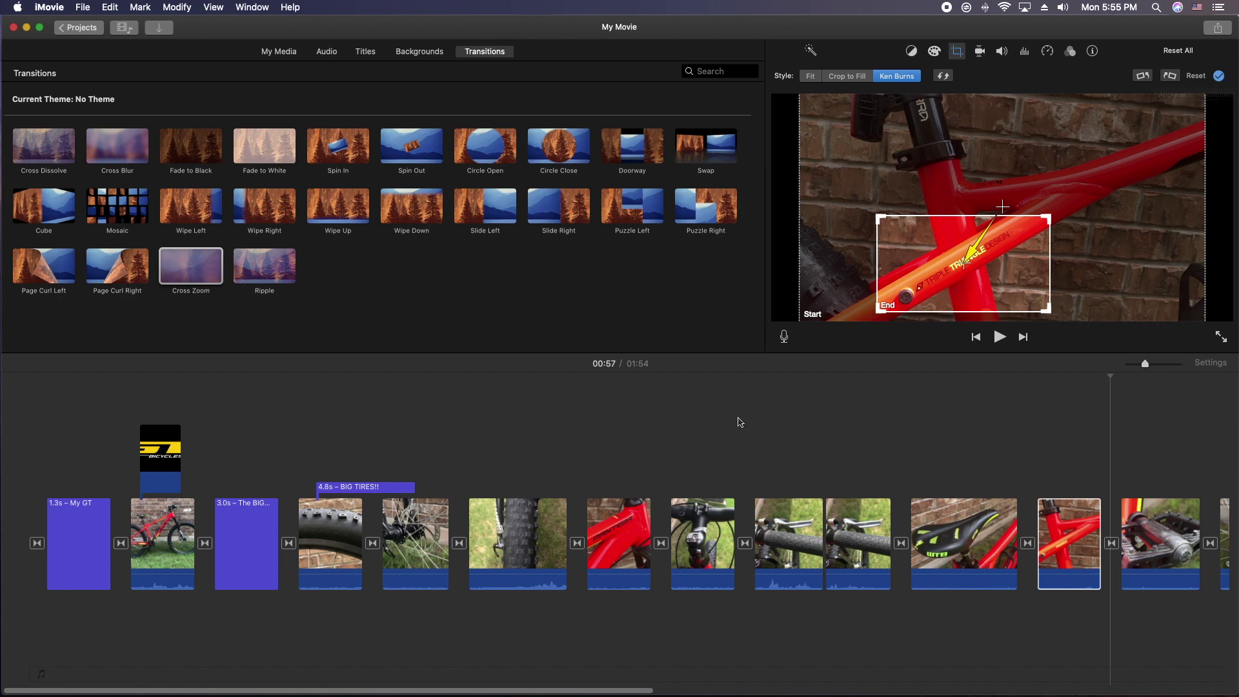
left_click(1221, 78)
Play back the Ken Burns zoom on the red frame clip and recheck its crop settings.
key("space")
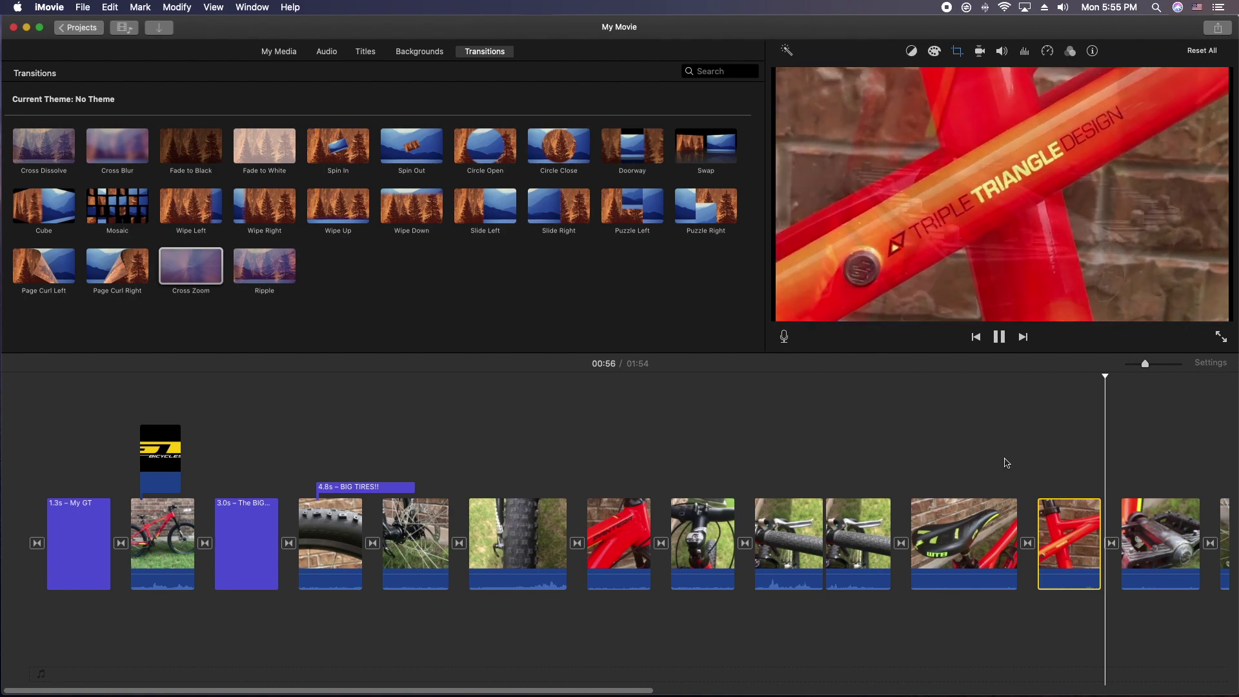
left_click(1082, 530)
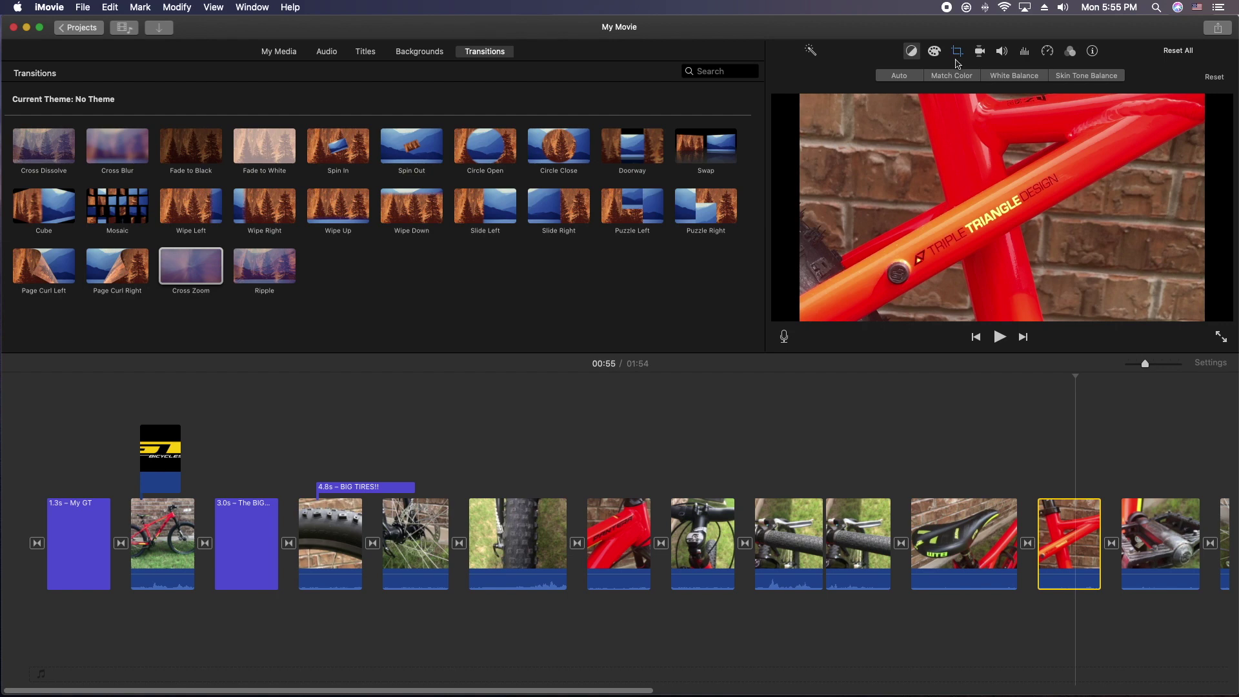
left_click(957, 52)
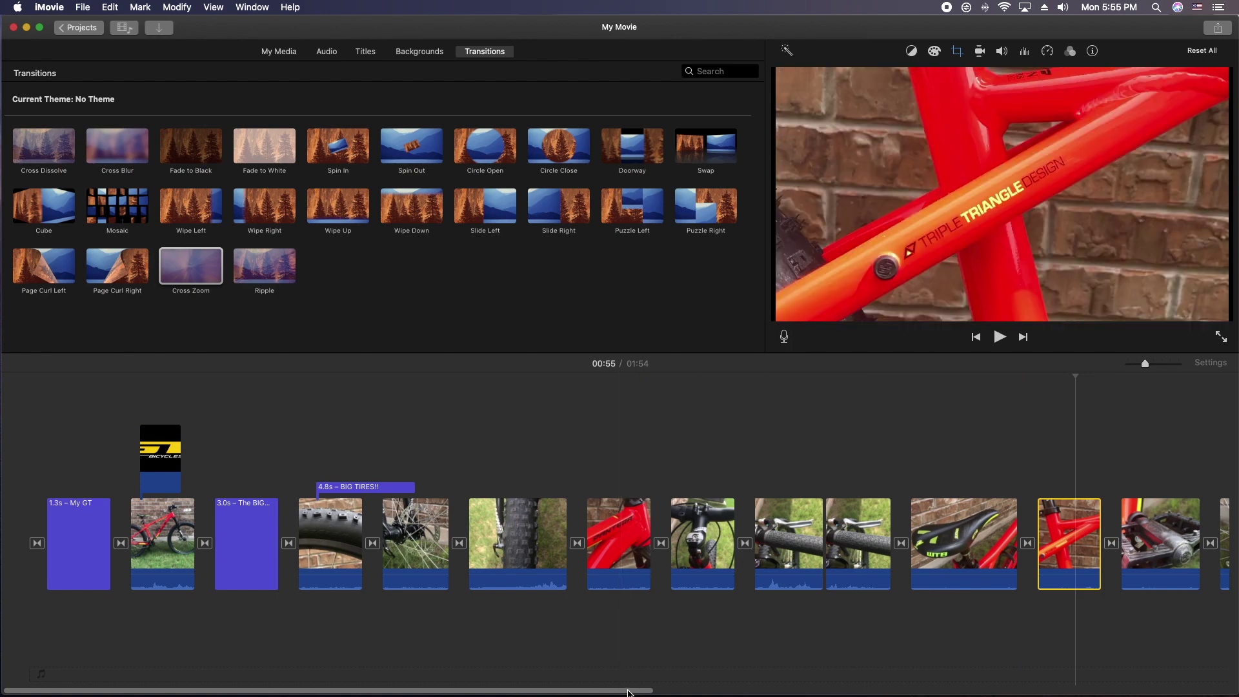
Select the pedal clip further along the timeline and play it back.
scroll(694, 549, "right", 6)
left_click(694, 503)
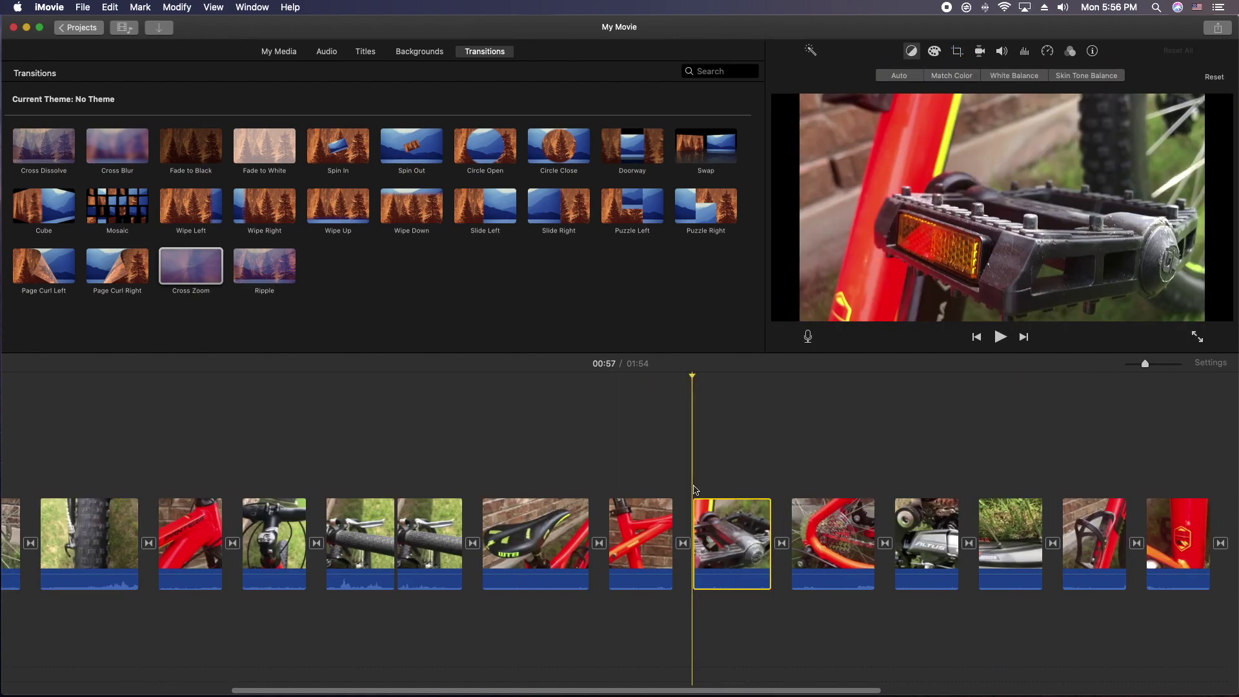
key("space")
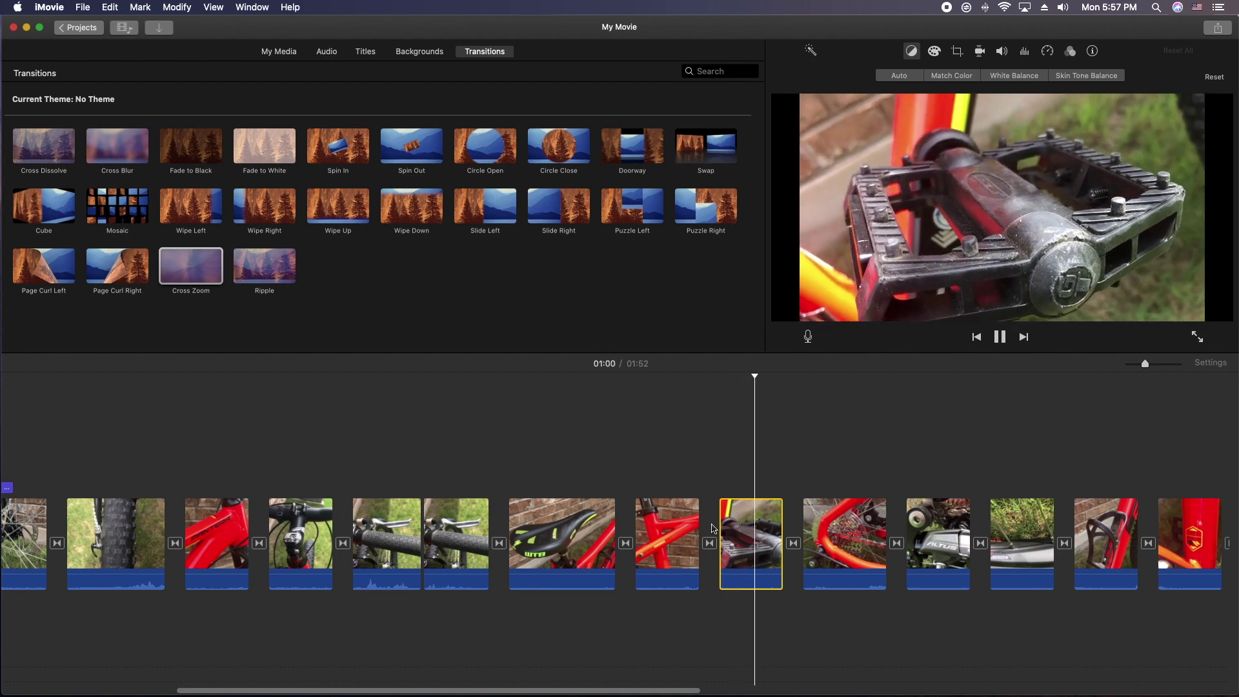
Select roughly the first half of the pedal clip as a range, slow it to 10%, and play back the result.
key("space")
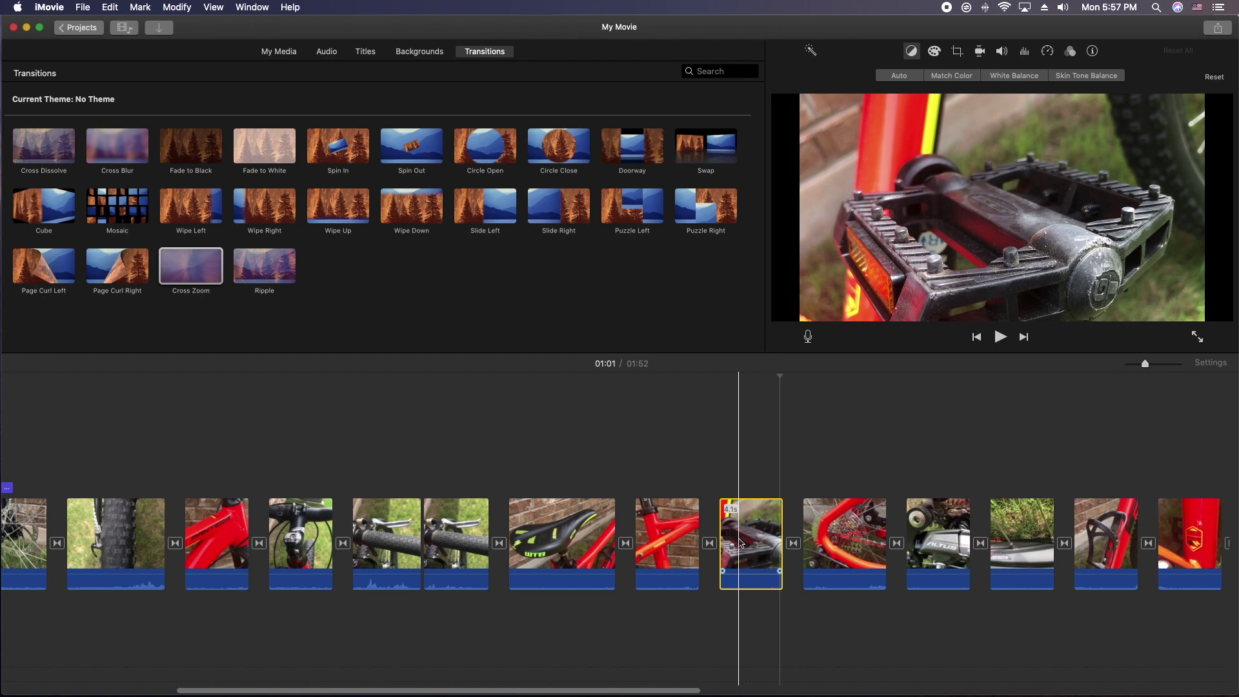
left_click(748, 541)
left_click_drag(752, 538, 716, 539)
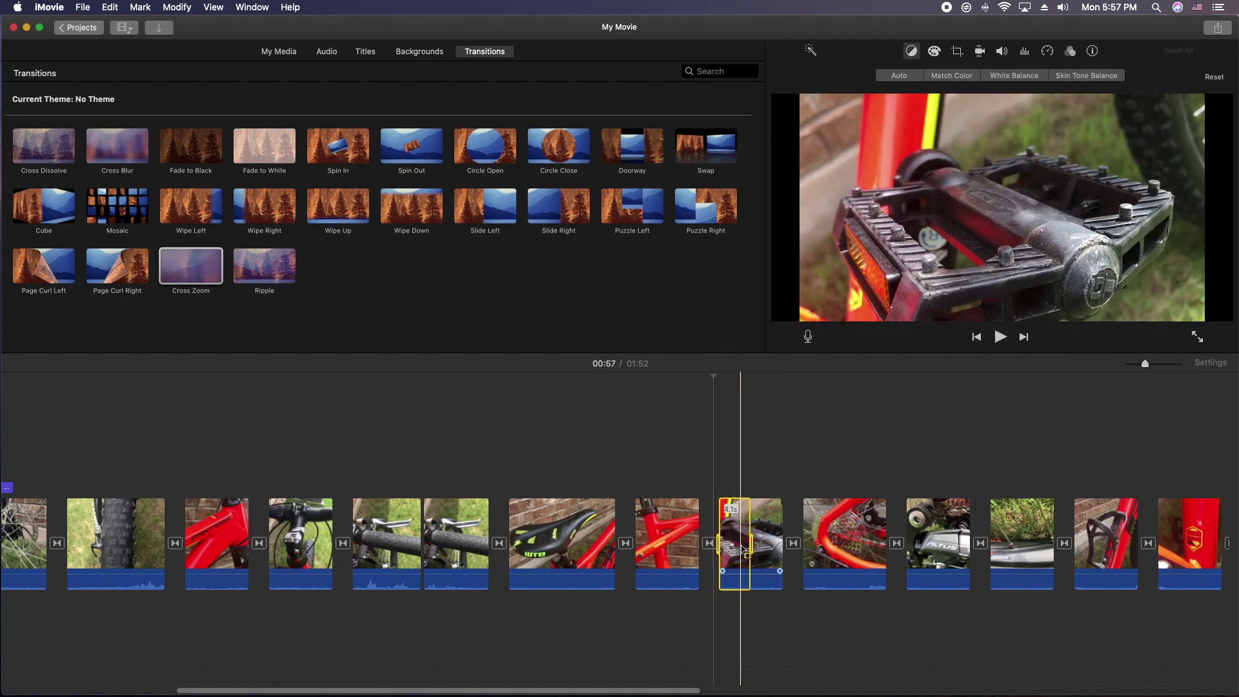
left_click(755, 542)
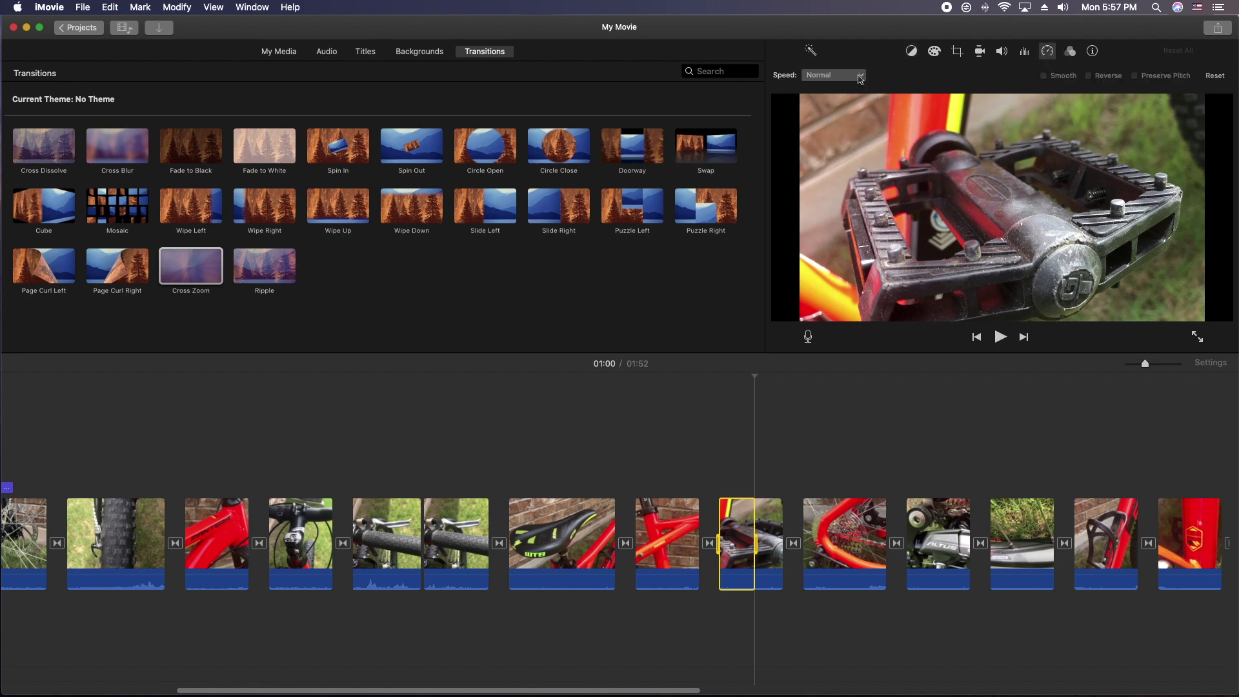
left_click(823, 101)
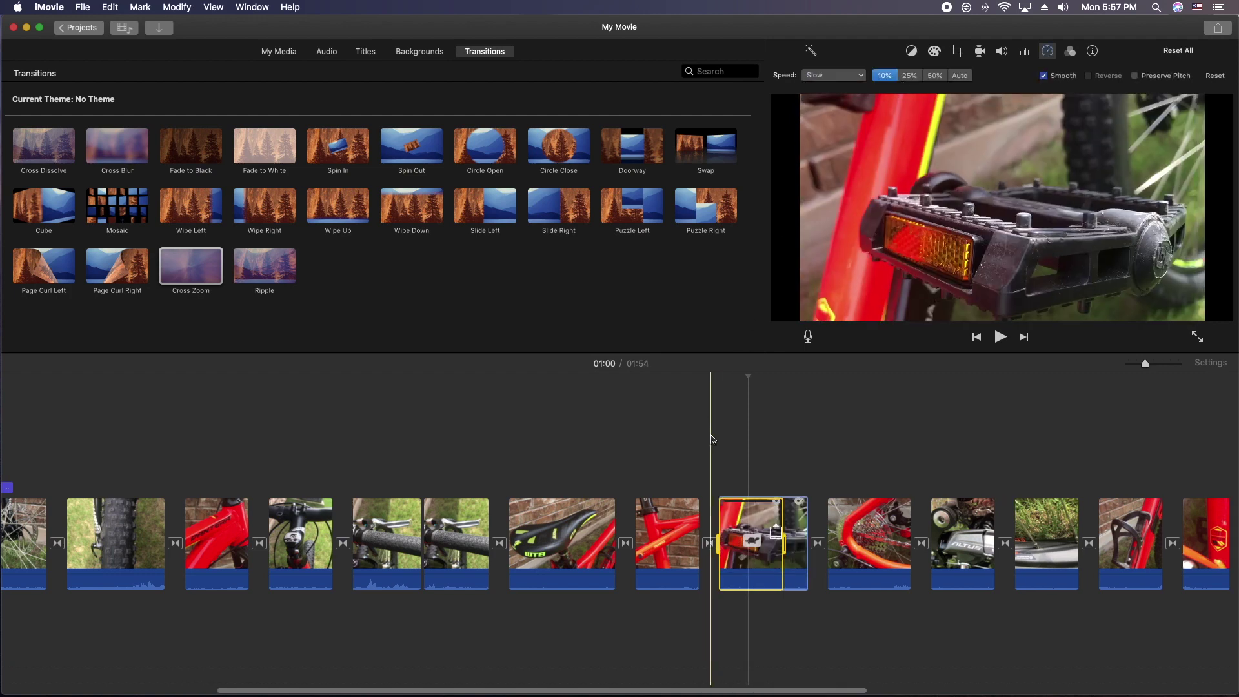
key("space")
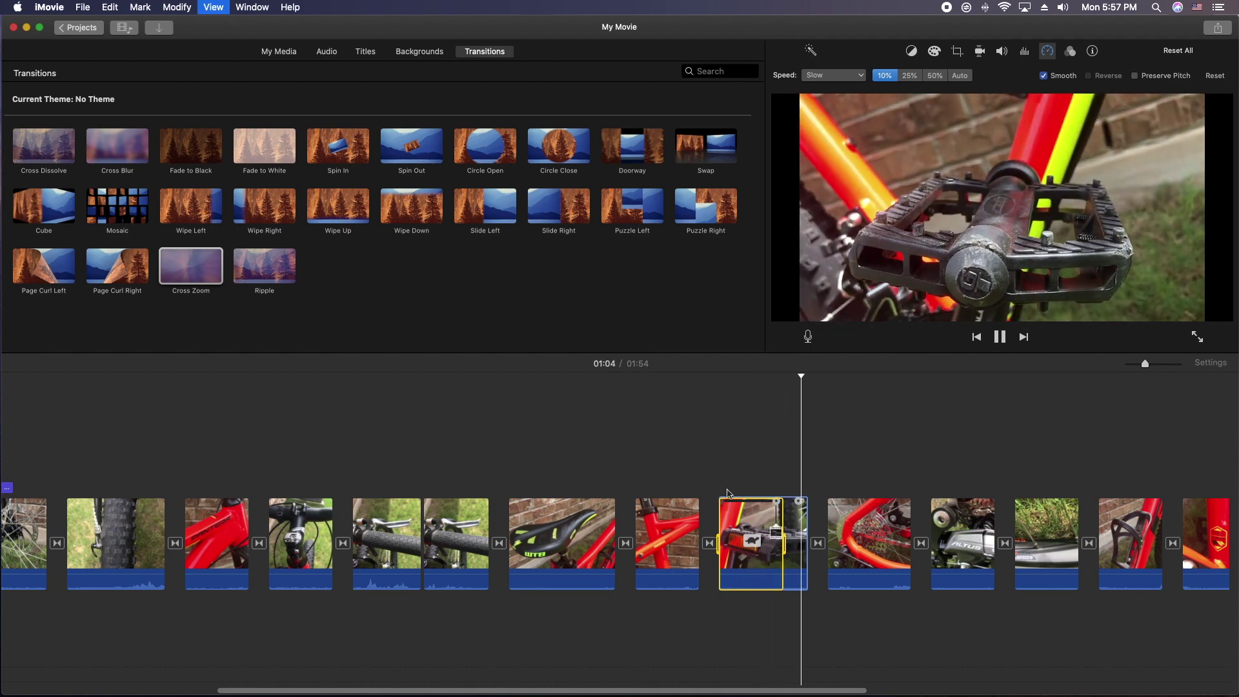
left_click(792, 510)
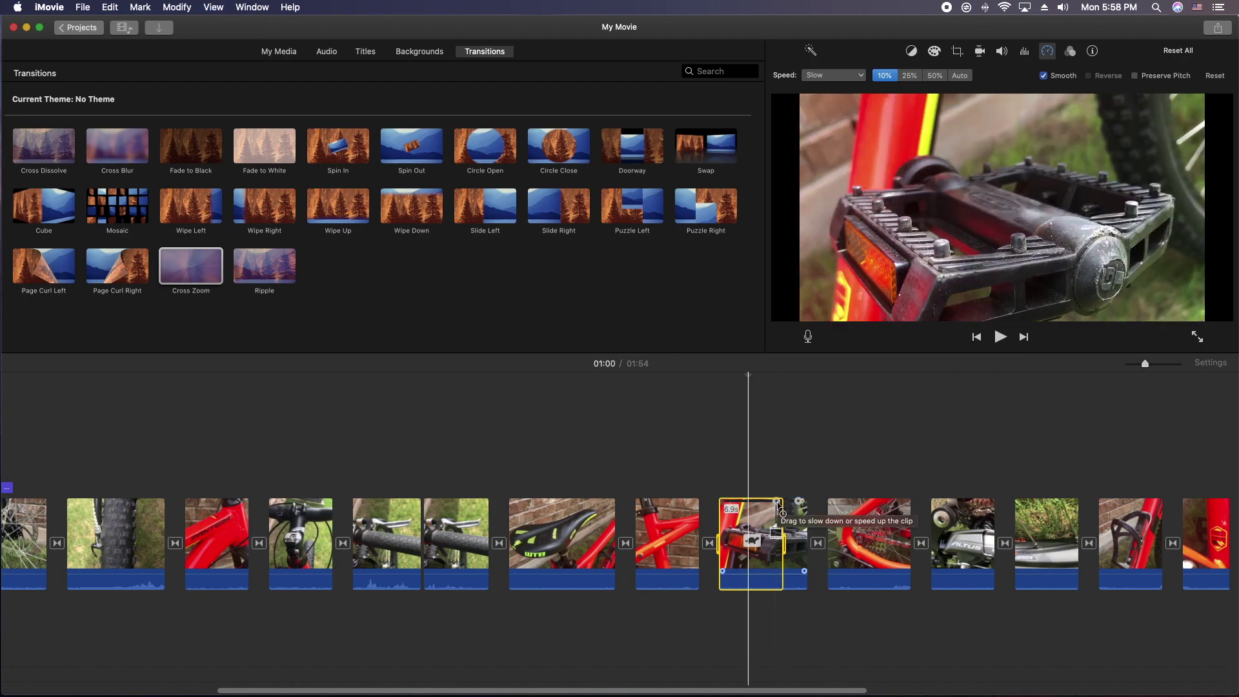
Fine-tune the speed of the pedal clip's slow section with its speed handle and play the clip back.
left_click_drag(778, 505, 761, 505)
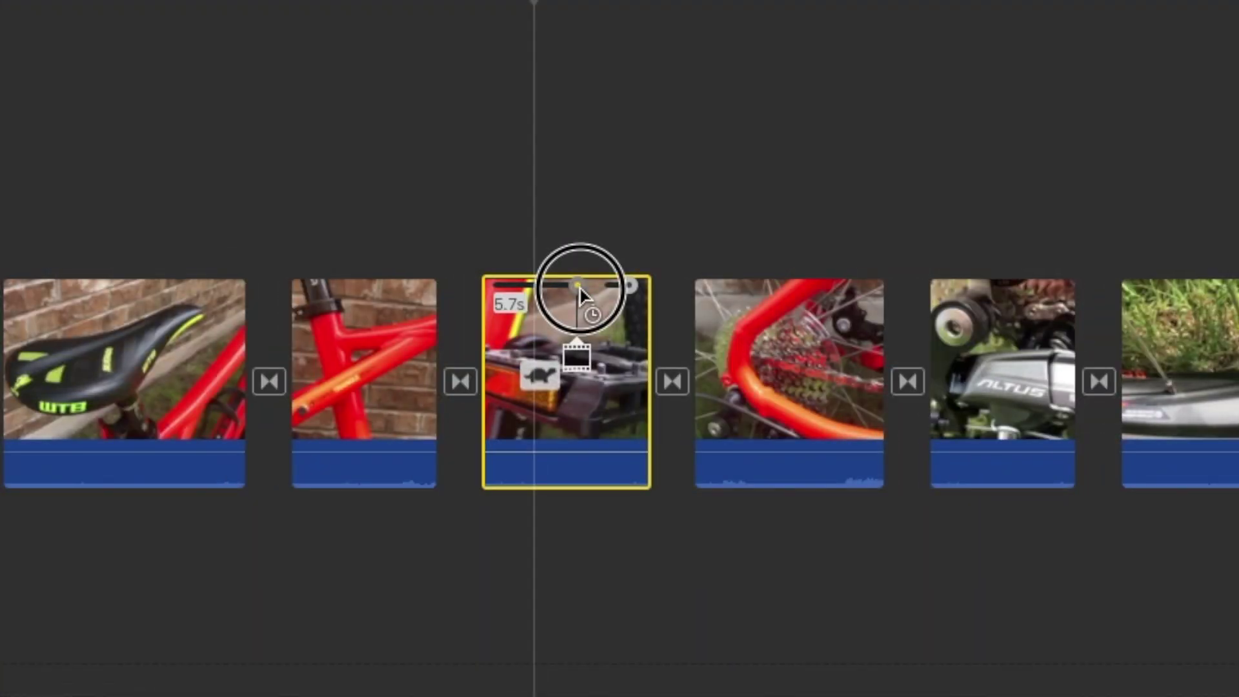
mouse_move(579, 290)
left_mouse_down()
mouse_move(631, 285)
mouse_move(494, 296)
mouse_move(588, 286)
left_mouse_up()
key("space")
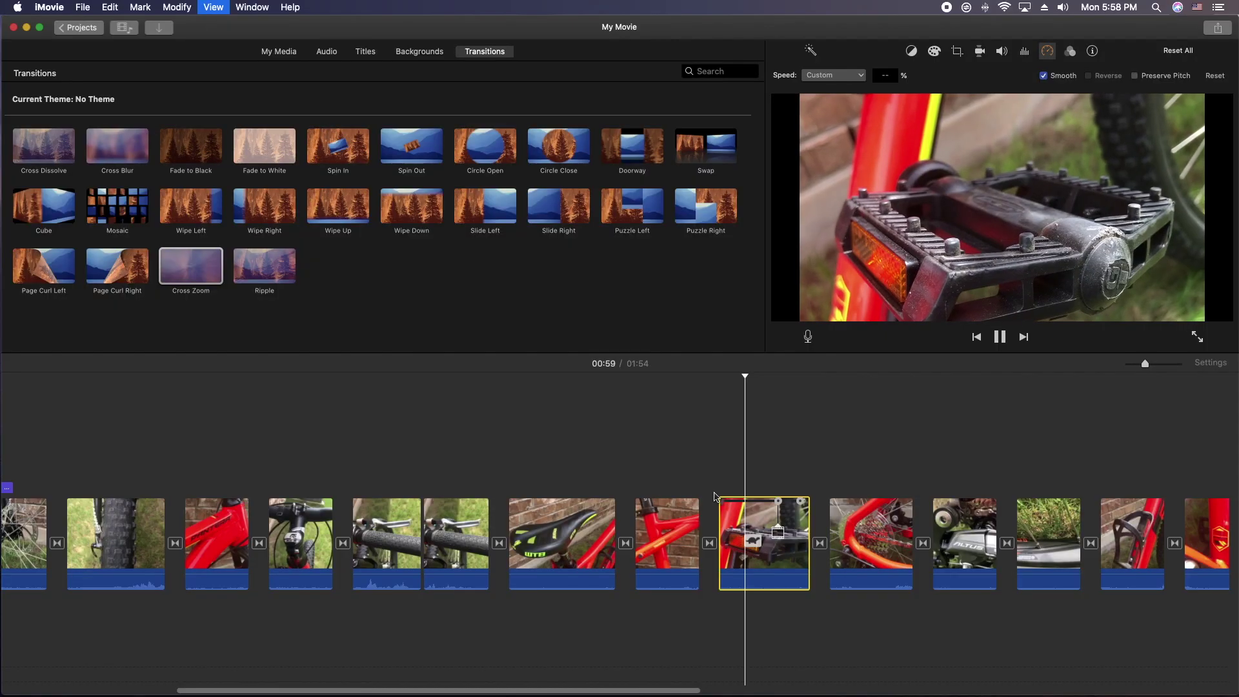
key("space")
left_click(706, 498)
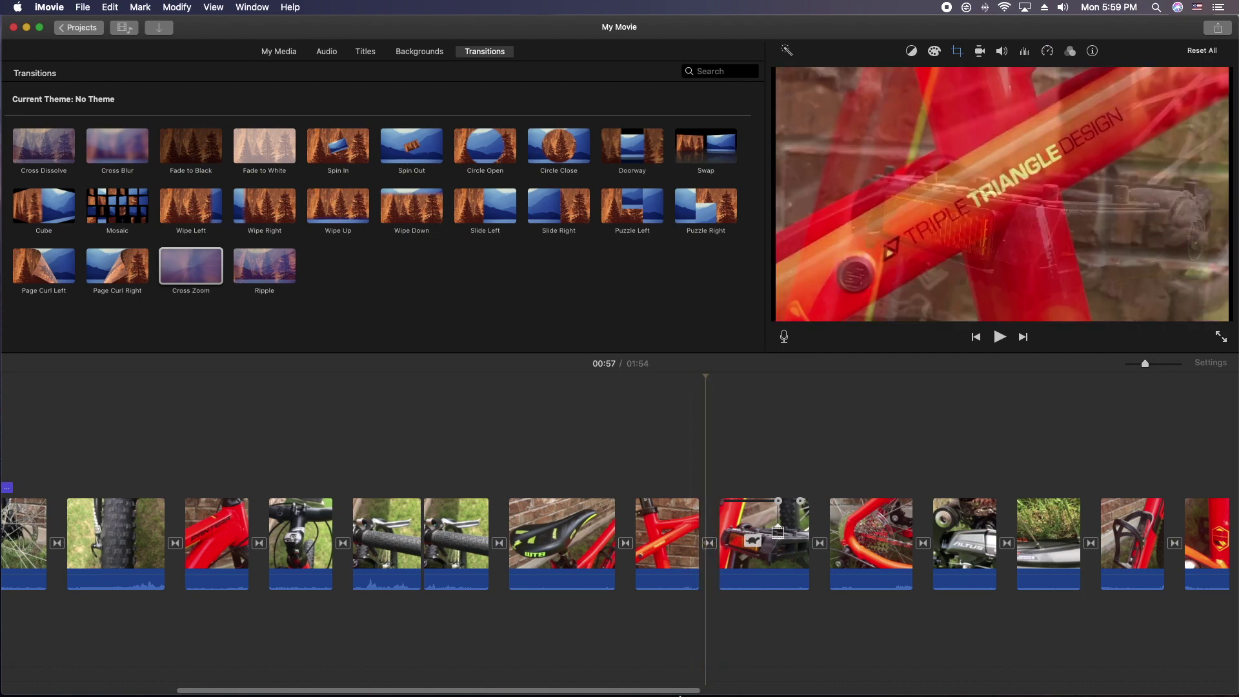
Select about the first three quarters of the full-bike clip before the end title and set its speed to Fast at 2x.
left_click_drag(684, 689, 1002, 688)
left_click(694, 541)
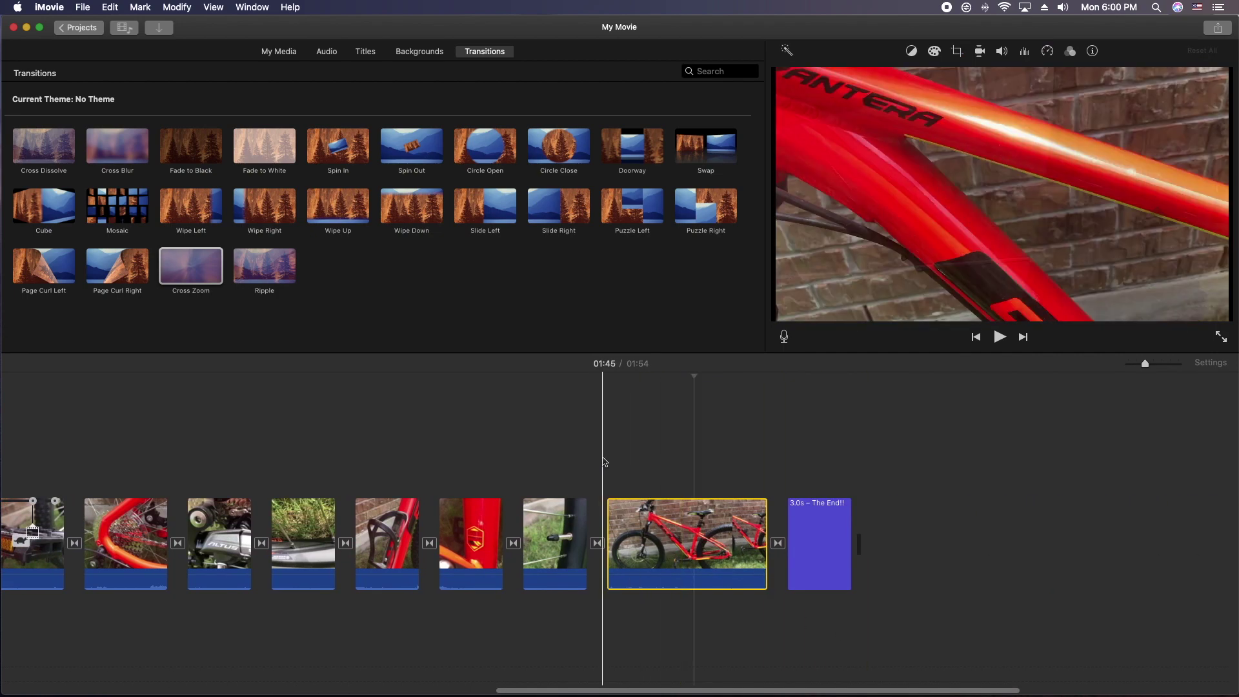
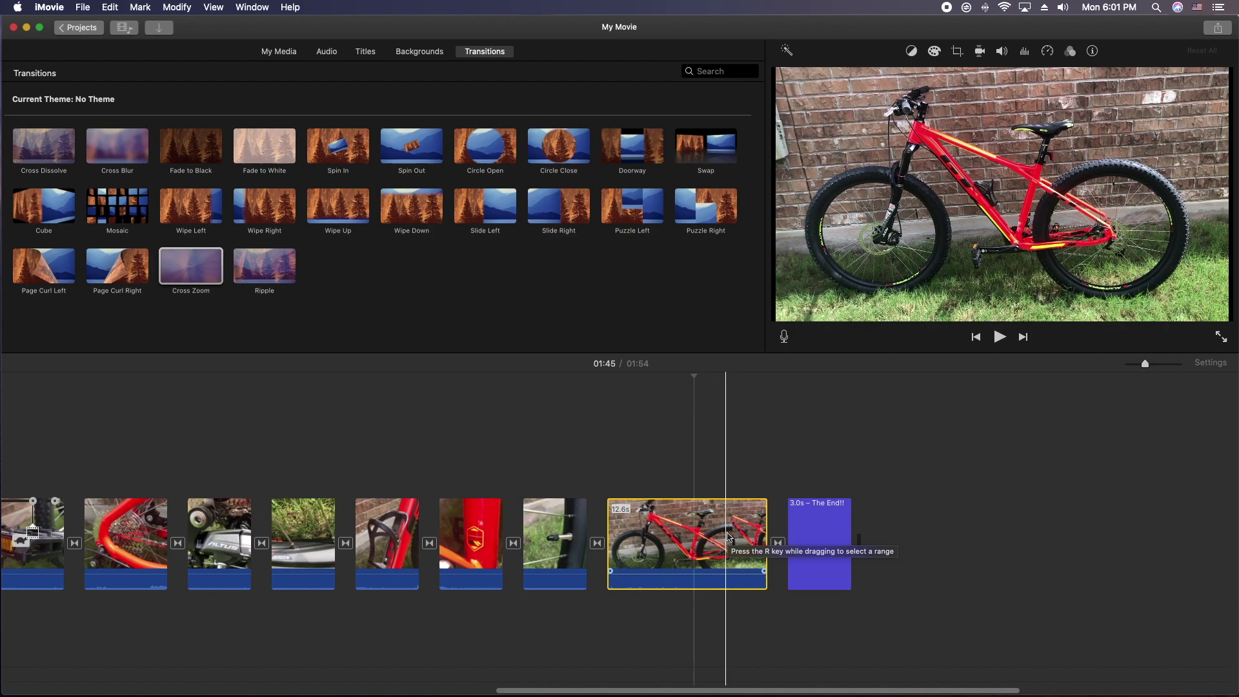
left_click_drag(728, 536, 608, 535)
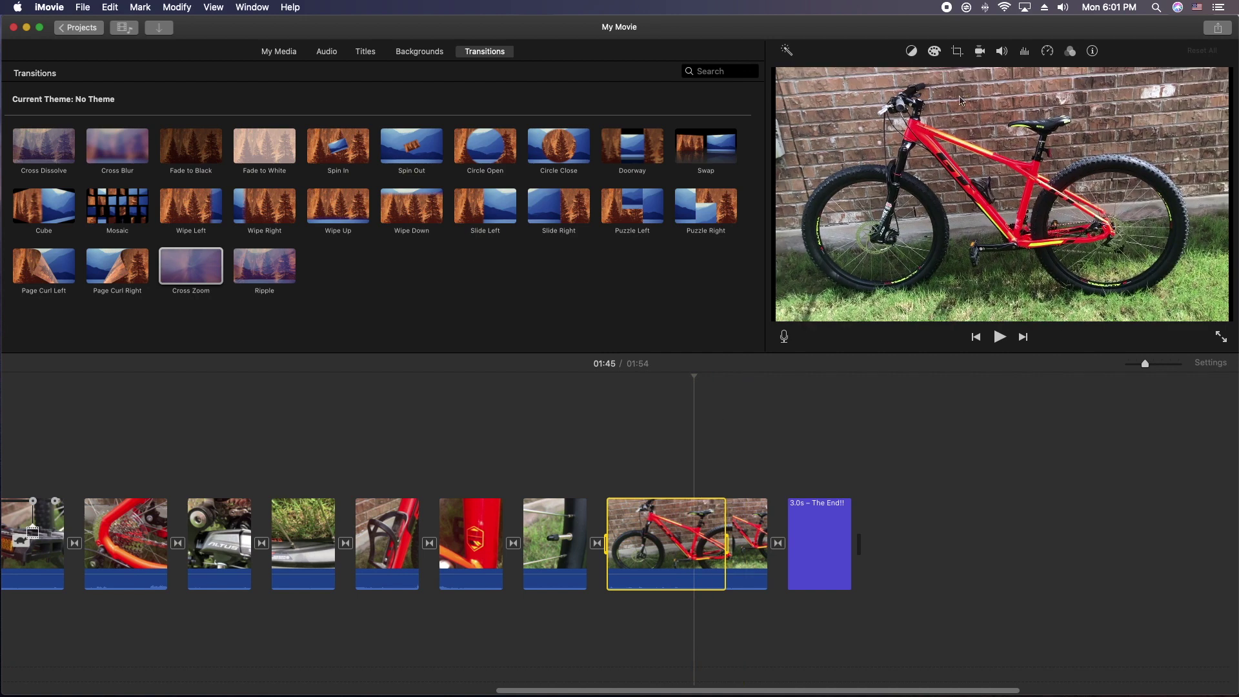
left_click(1047, 54)
left_click(838, 75)
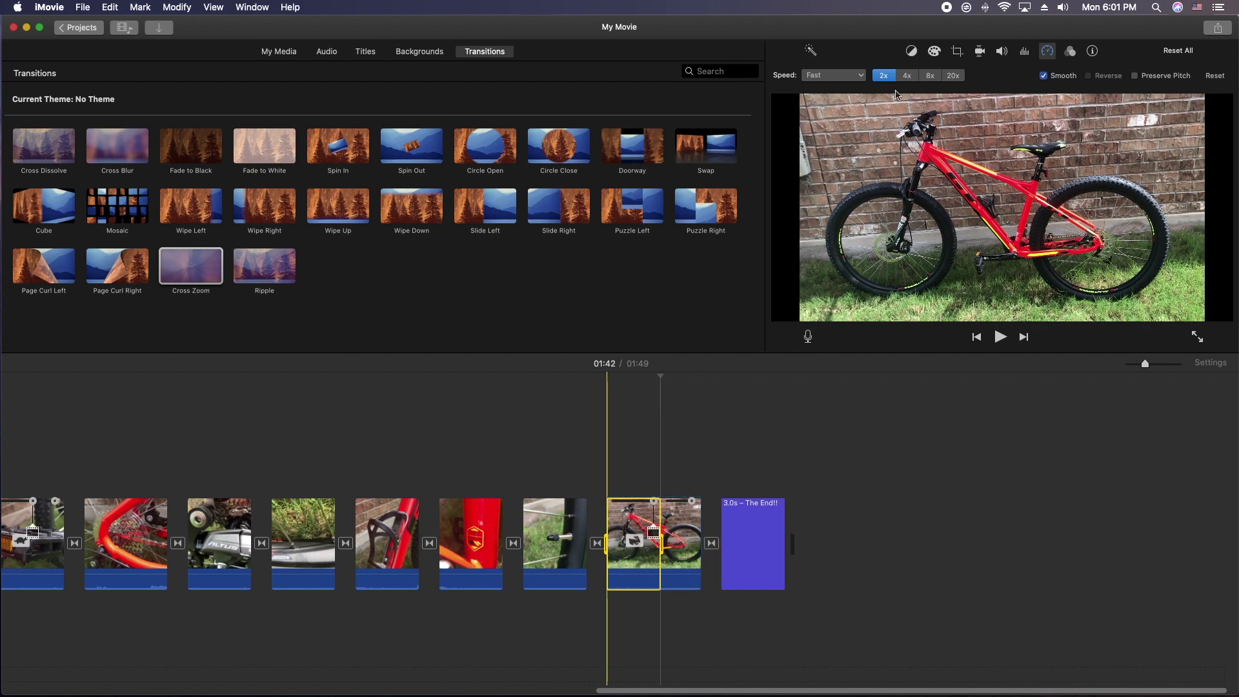
Switch the selected range of the full-bike clip to a Custom speed of 1200%.
left_click(852, 77)
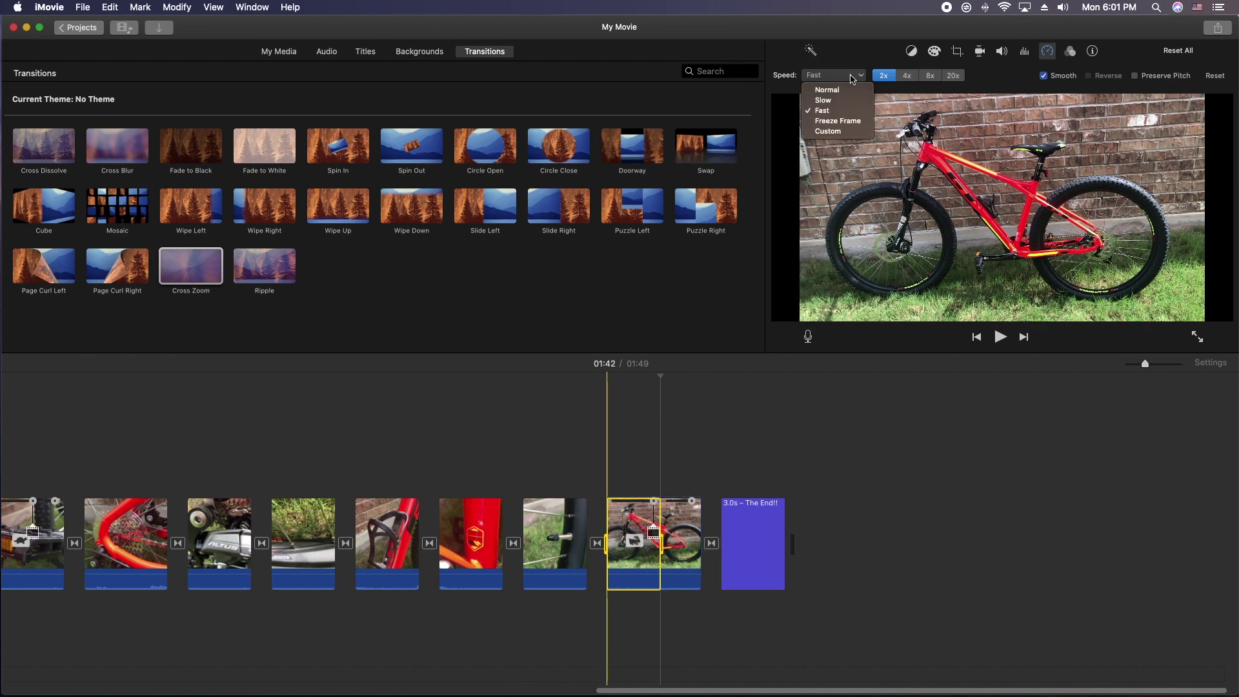
left_click(849, 131)
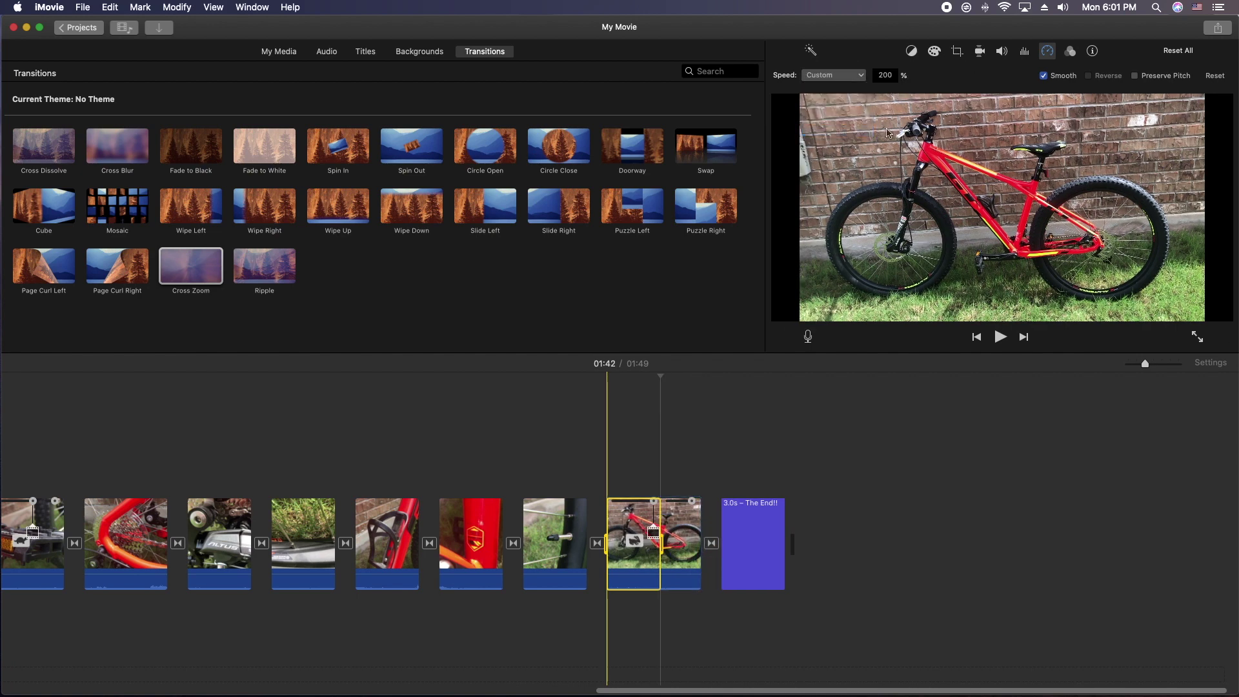
left_click(880, 75)
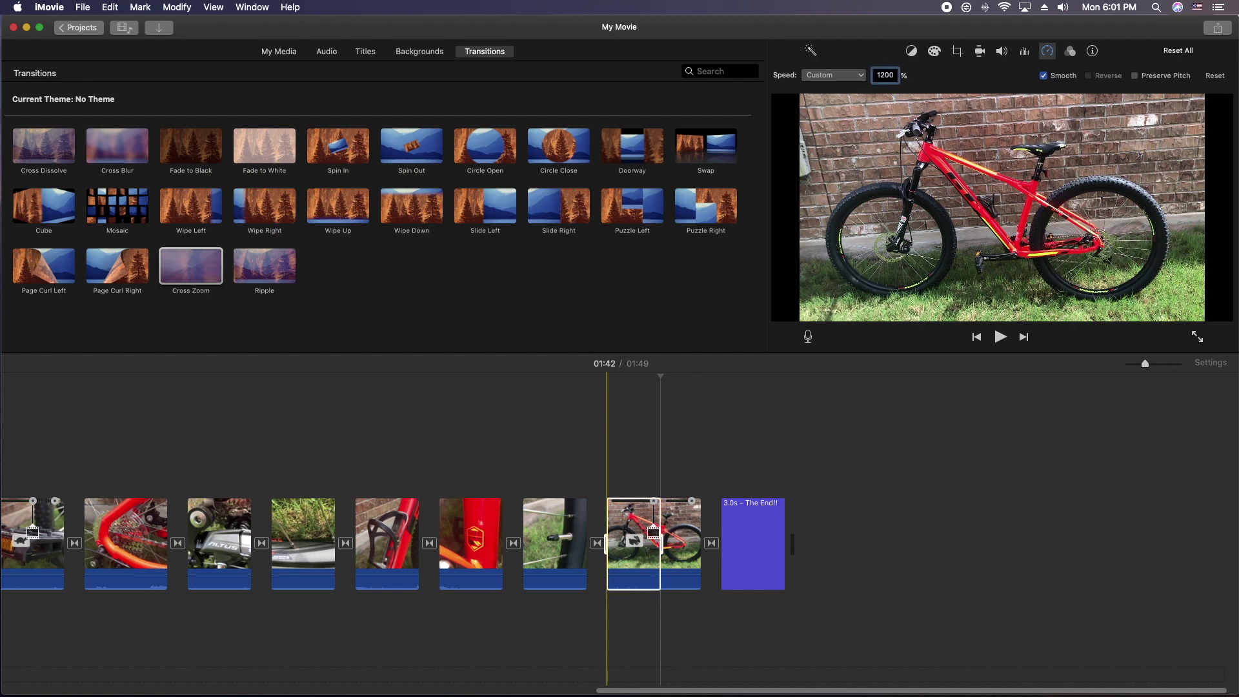
key("Return")
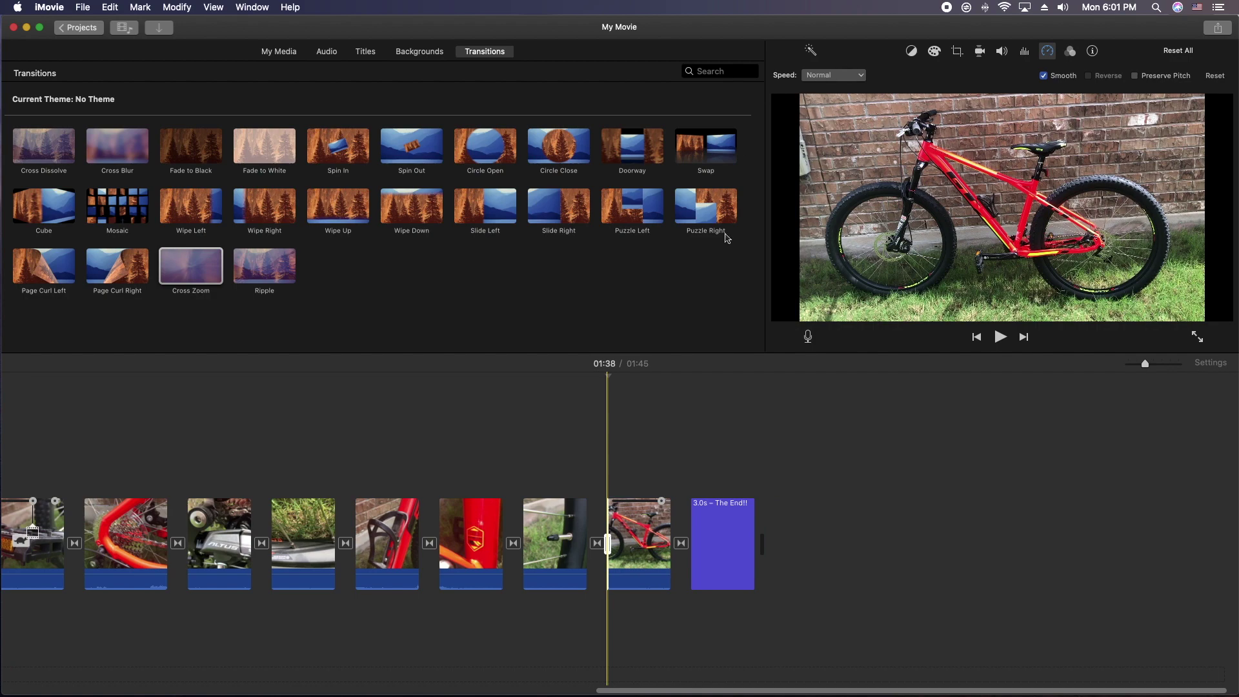
Speed up the sped-up section of the final full-bike clip until the clip lasts about 1.0 s, and play it back.
left_click(578, 459)
key("space")
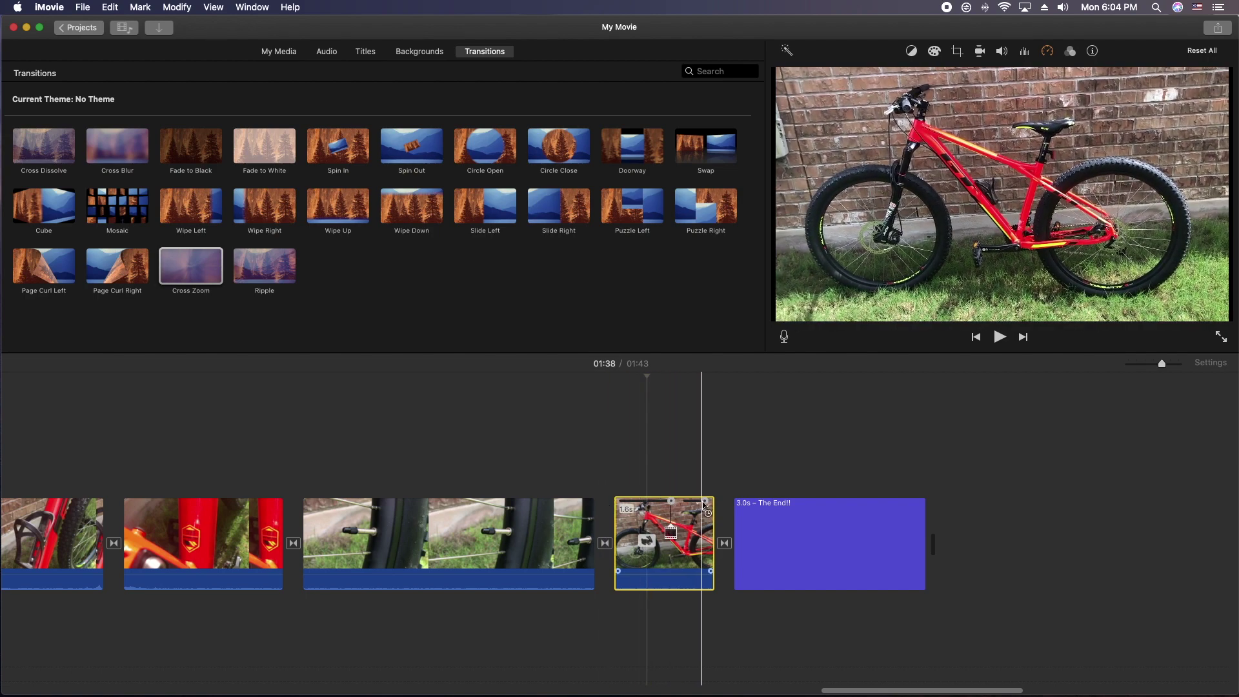
left_click_drag(672, 505, 640, 505)
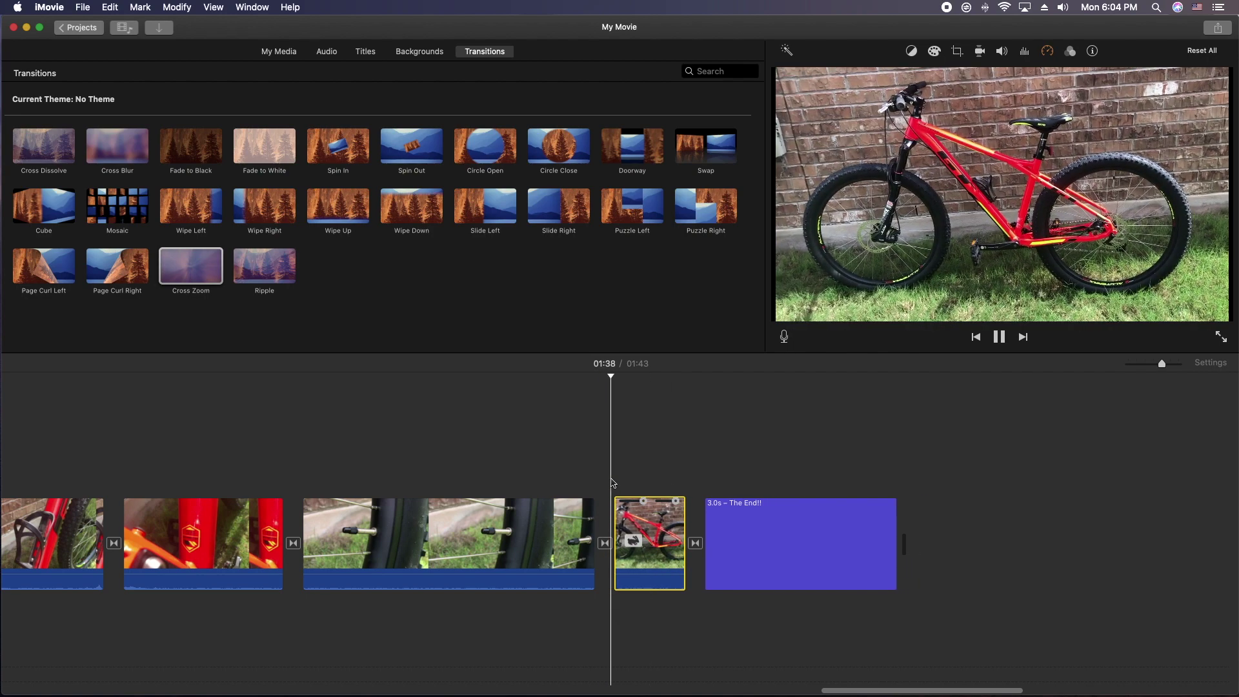
left_click(582, 466)
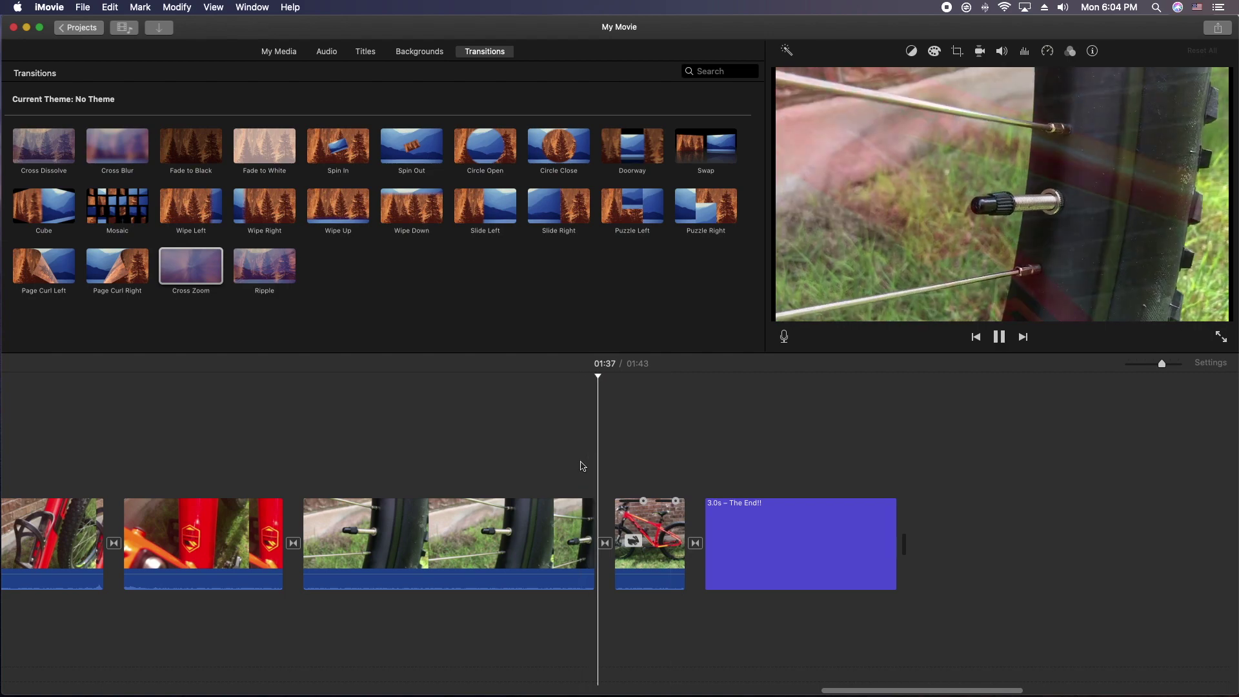
left_click(642, 501)
left_click_drag(643, 502, 636, 502)
key("space")
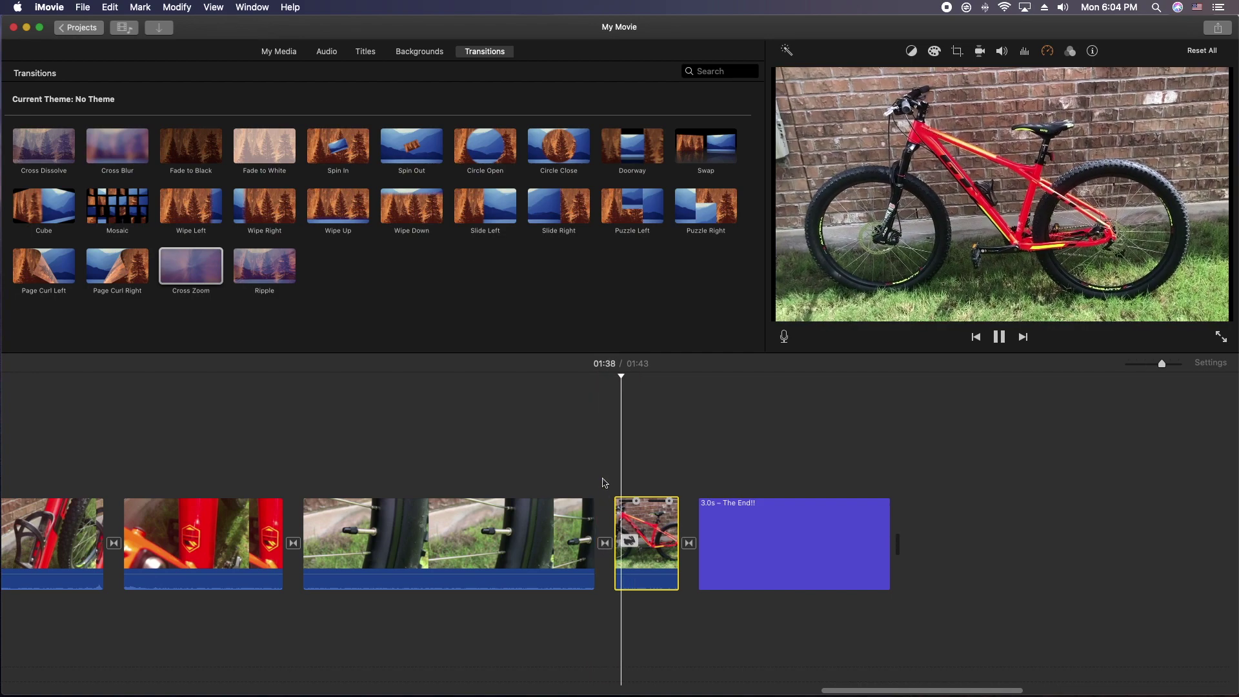
left_click(635, 503)
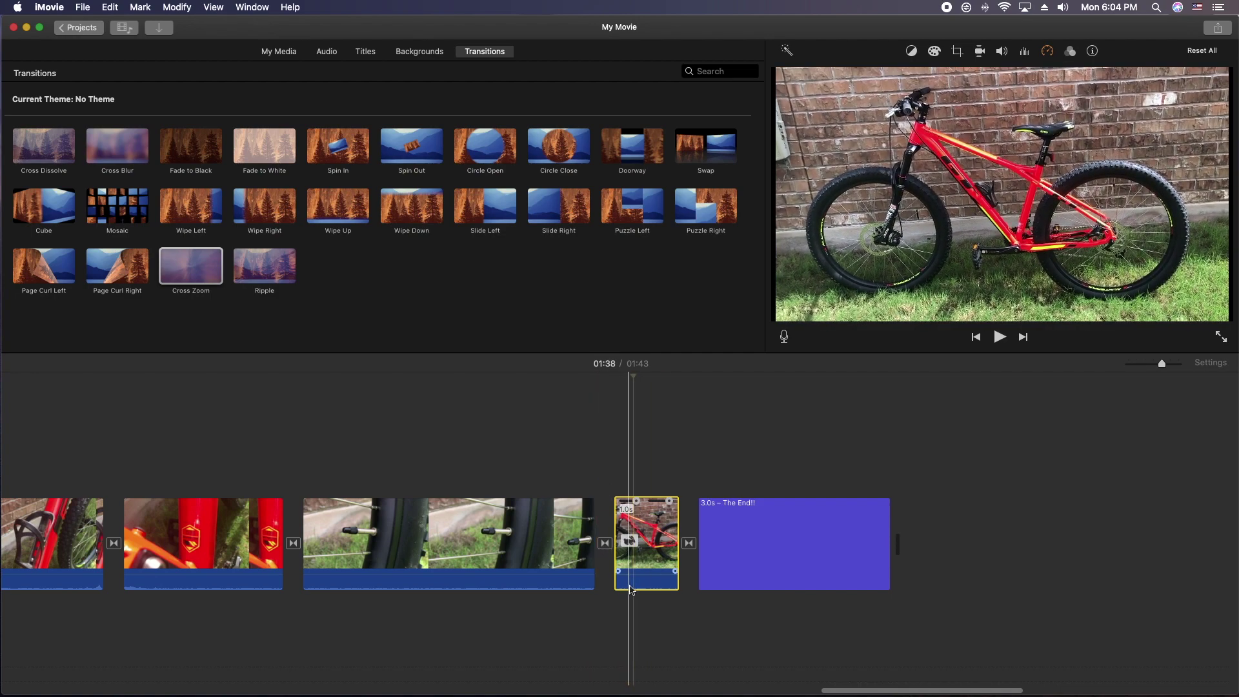
Mute the original audio of the closing clips, including the wheel valve, red frame and final full-bike shots.
left_click(571, 616)
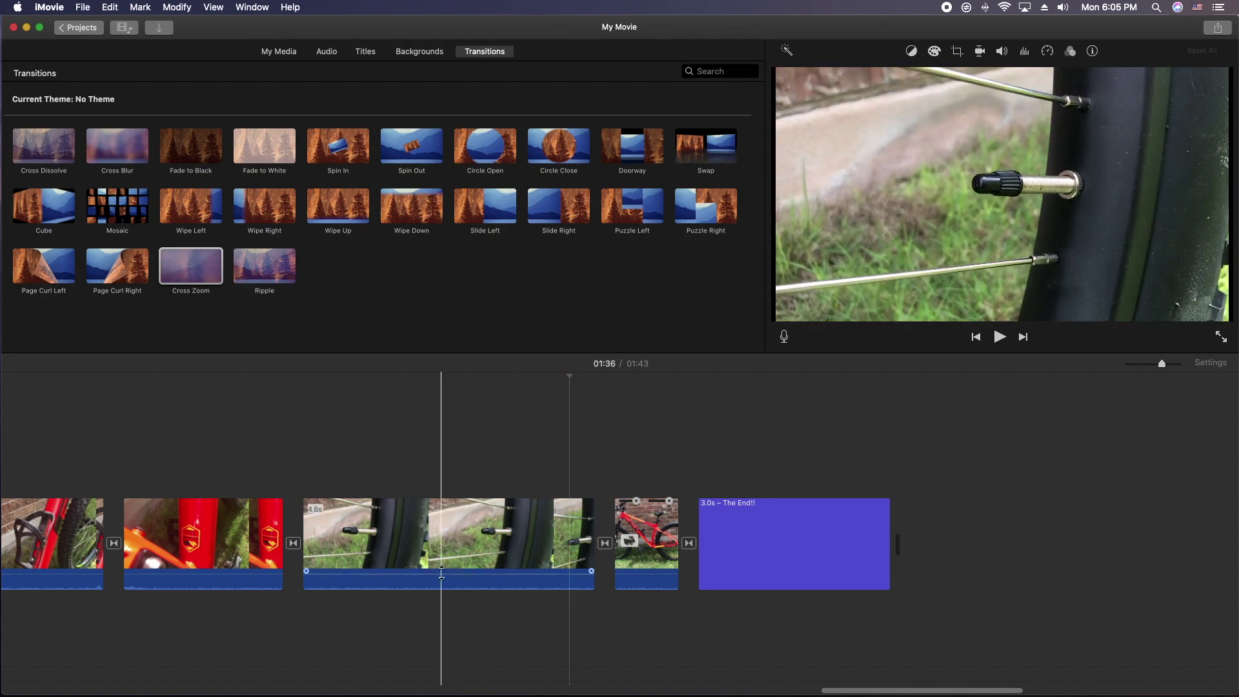
left_click(642, 574)
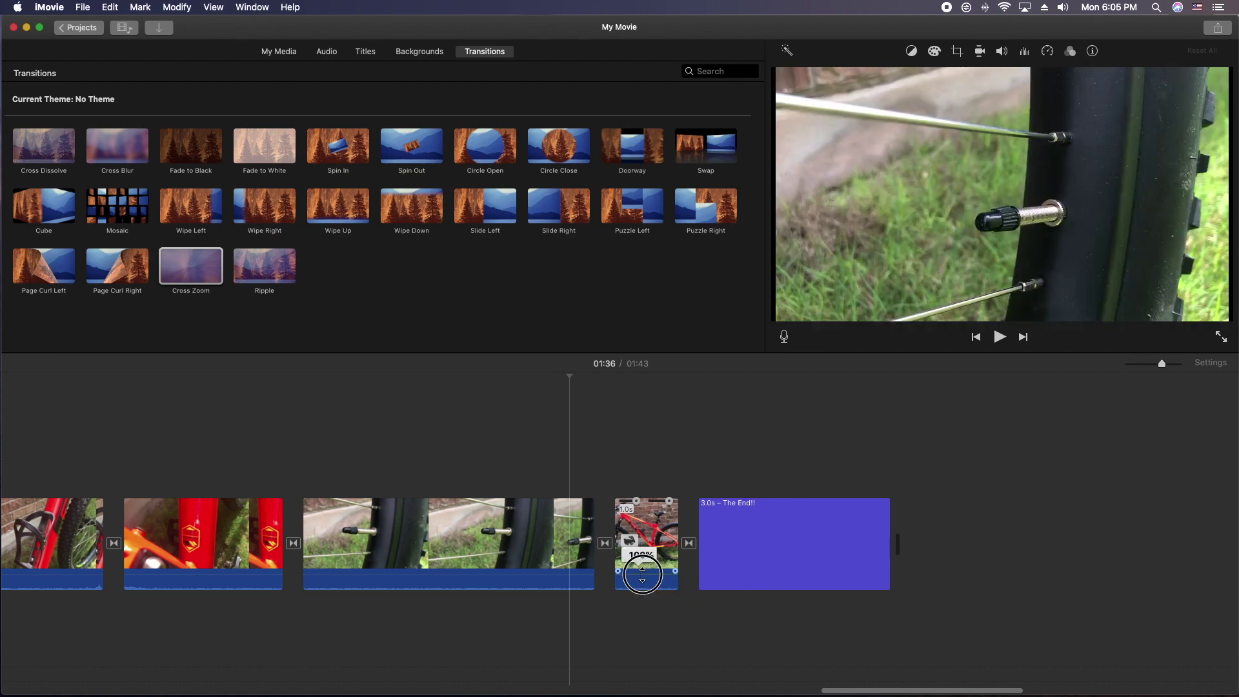
left_click(552, 574)
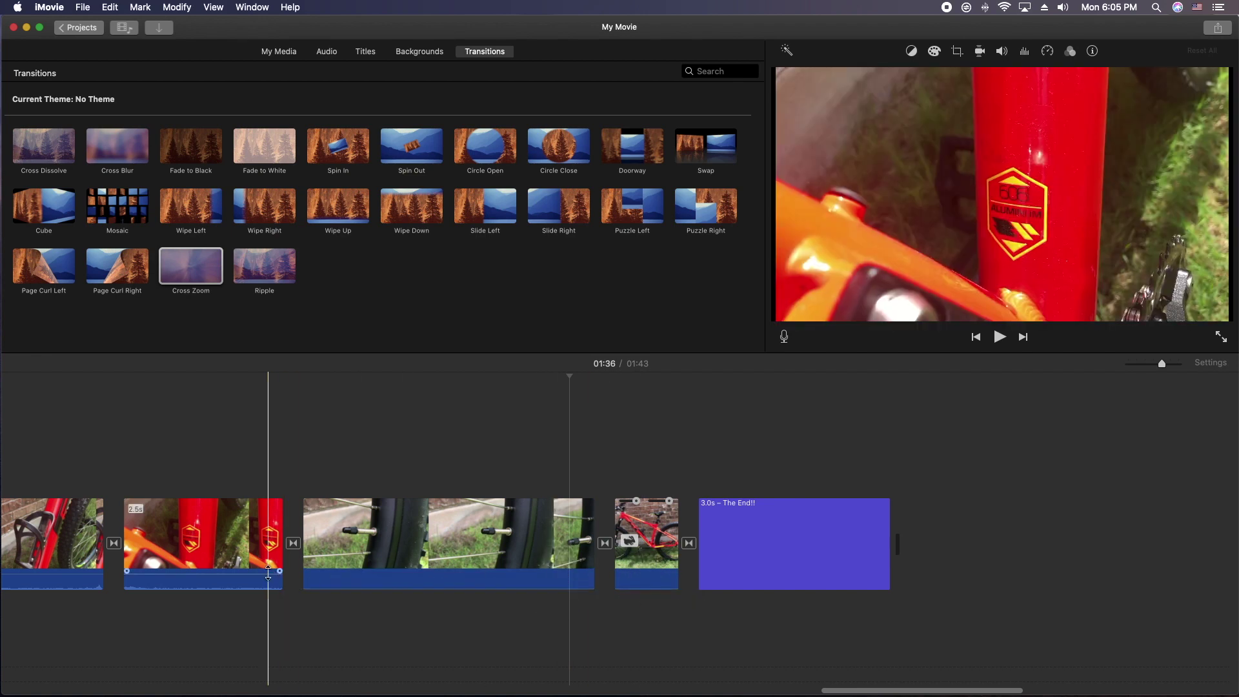
left_click_drag(267, 571, 267, 599)
left_click(81, 590)
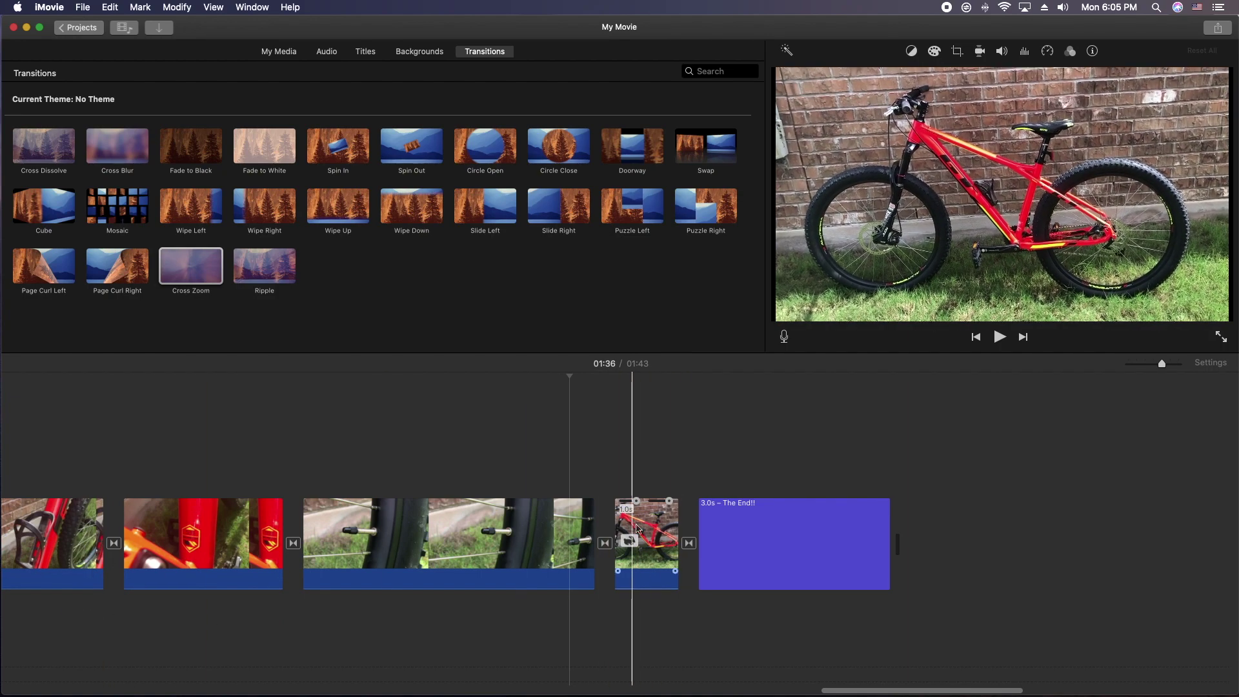
Play back the passage from the wheel valve clip into the final full-bike clip to check its timing and sound.
key("space")
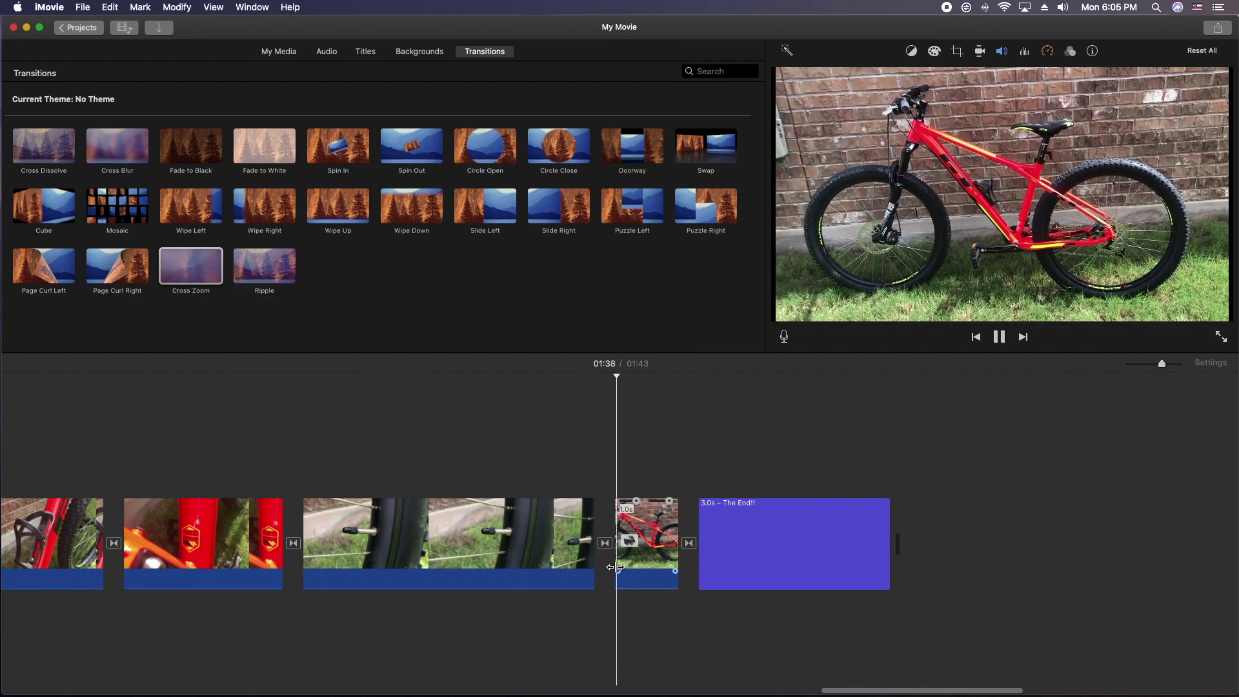
left_click(562, 528)
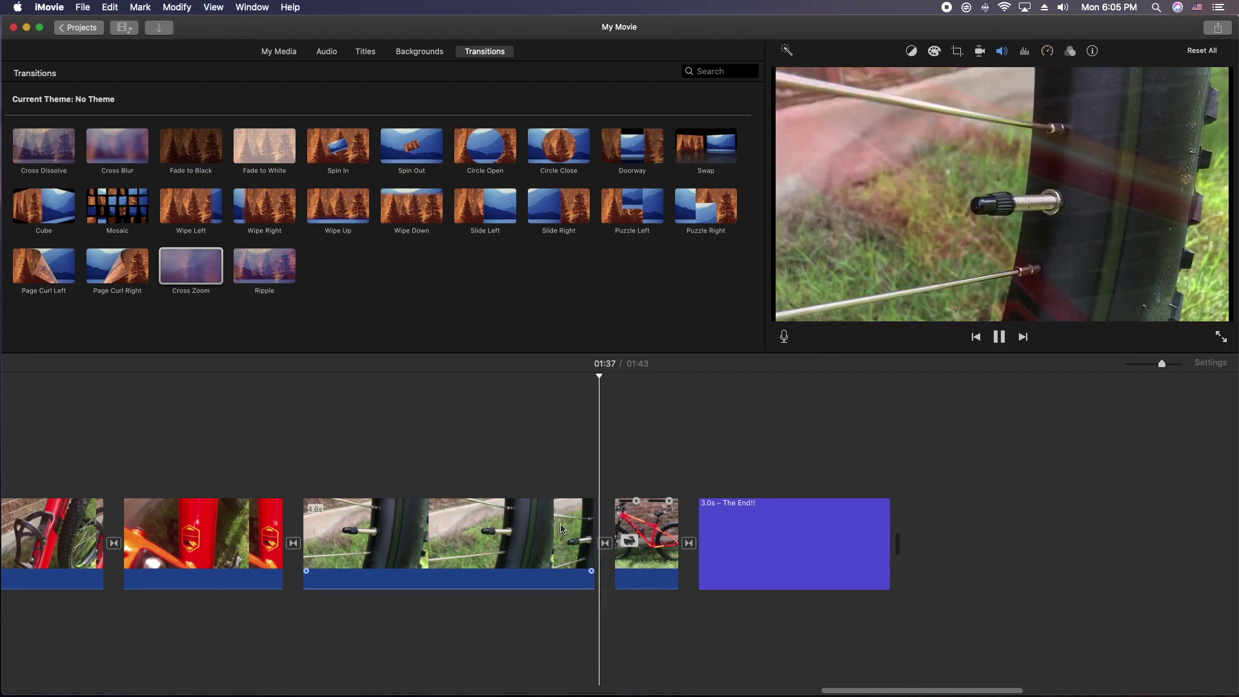
key("space")
key("space")
key("space")
Search the sound effects for "rewind" and audition Tape Rewinding 03, 02 and 01.
left_click(328, 54)
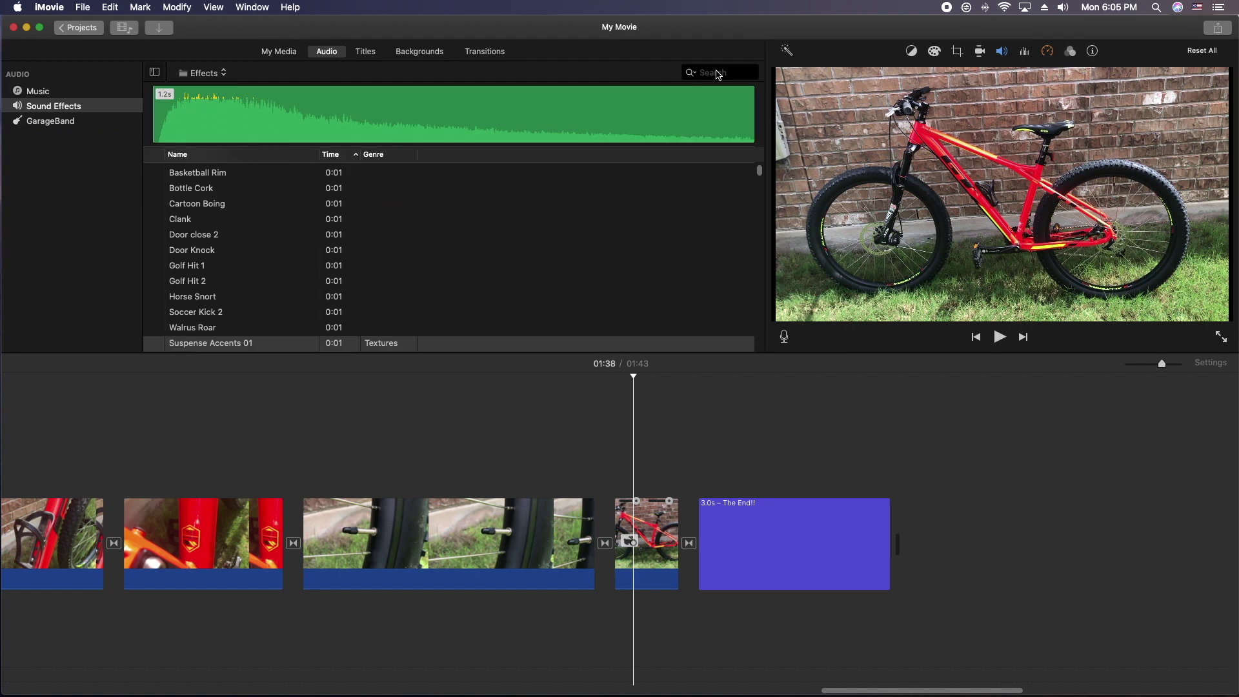
type("rewind")
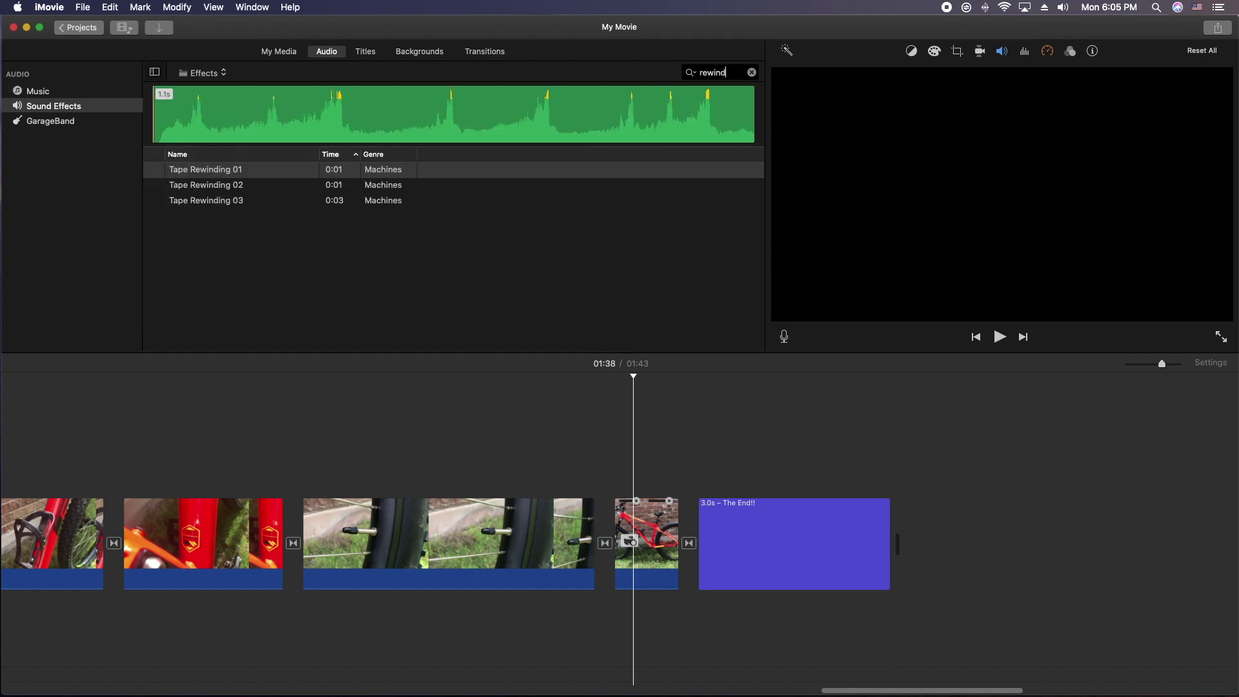
left_click(155, 202)
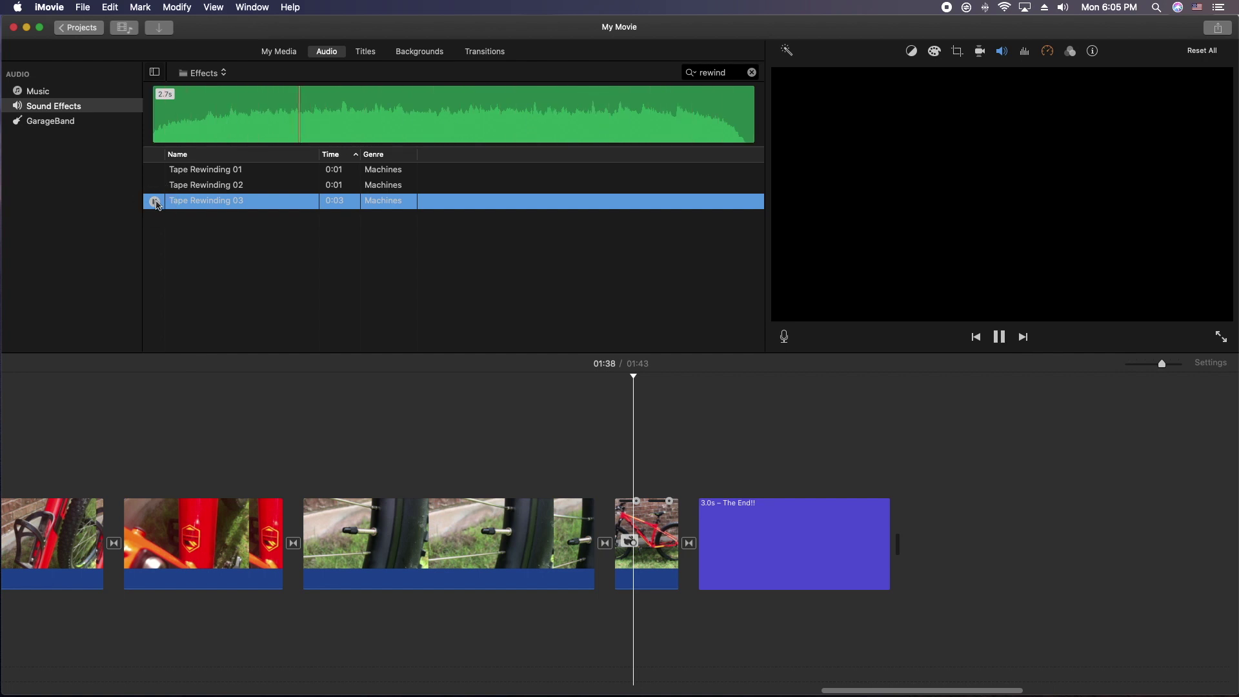
left_click(154, 186)
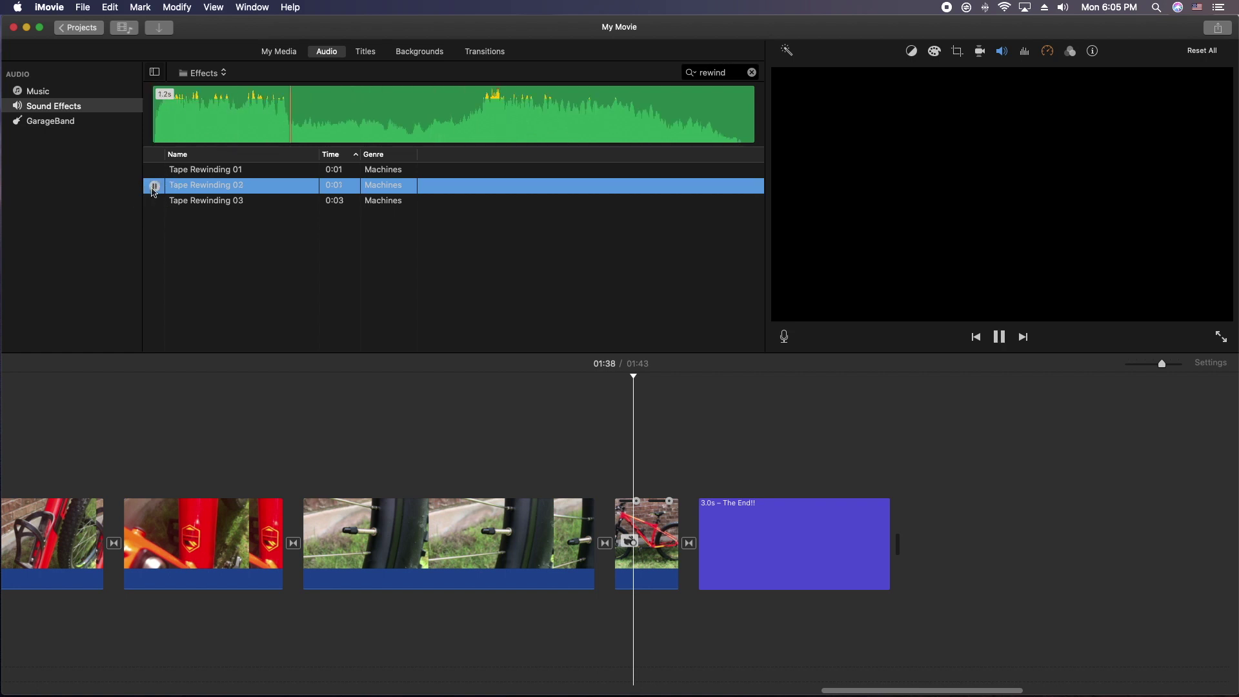
left_click(154, 170)
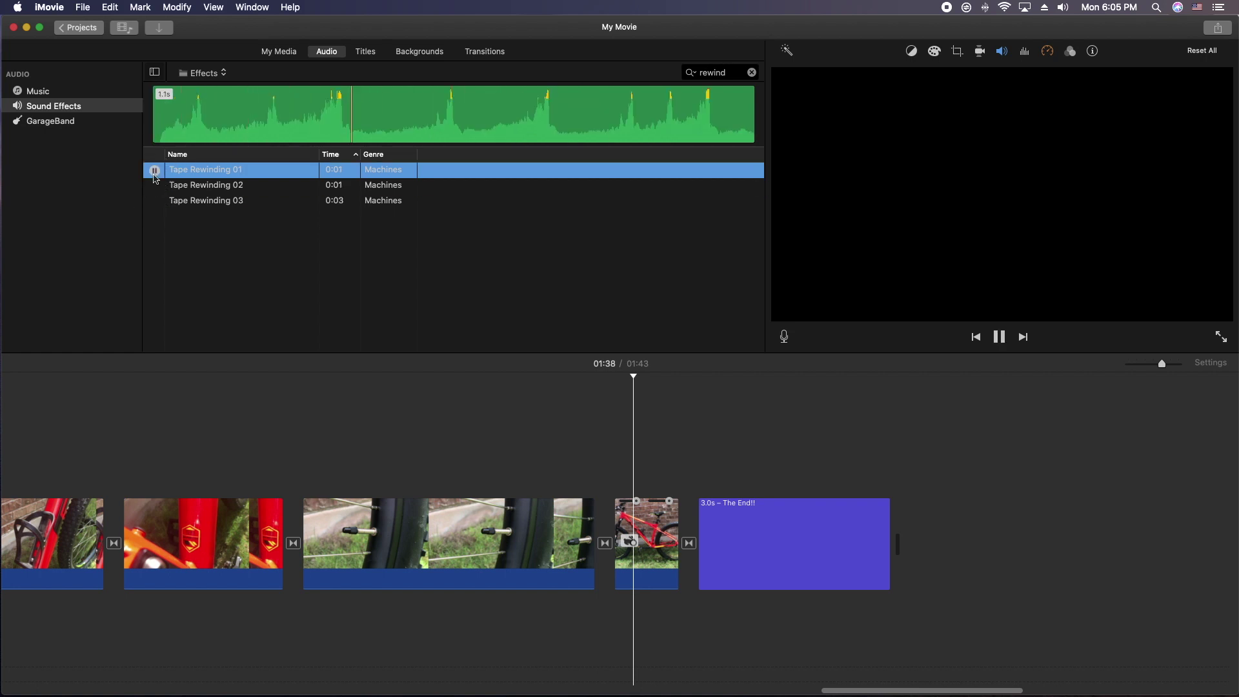
left_click(155, 201)
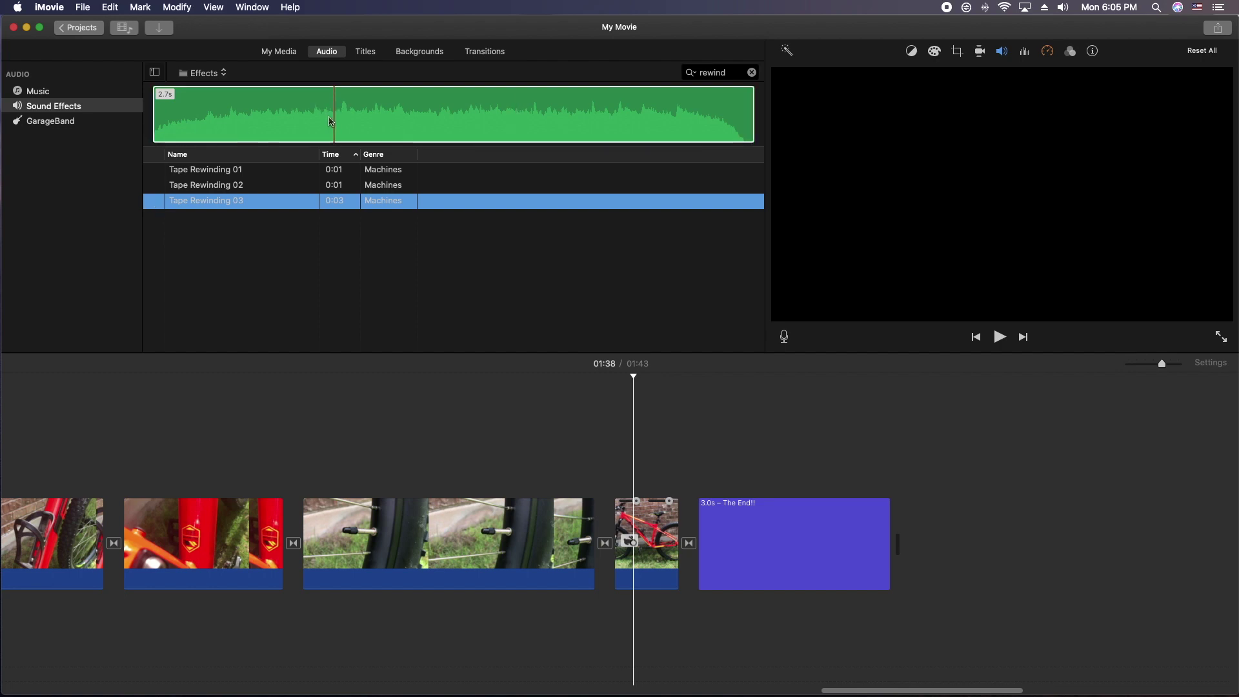
Add Tape Rewinding 03 beneath the transition into the final full-bike clip and trim both its ends to about 0.9 s.
left_click_drag(326, 129, 618, 644)
key("space")
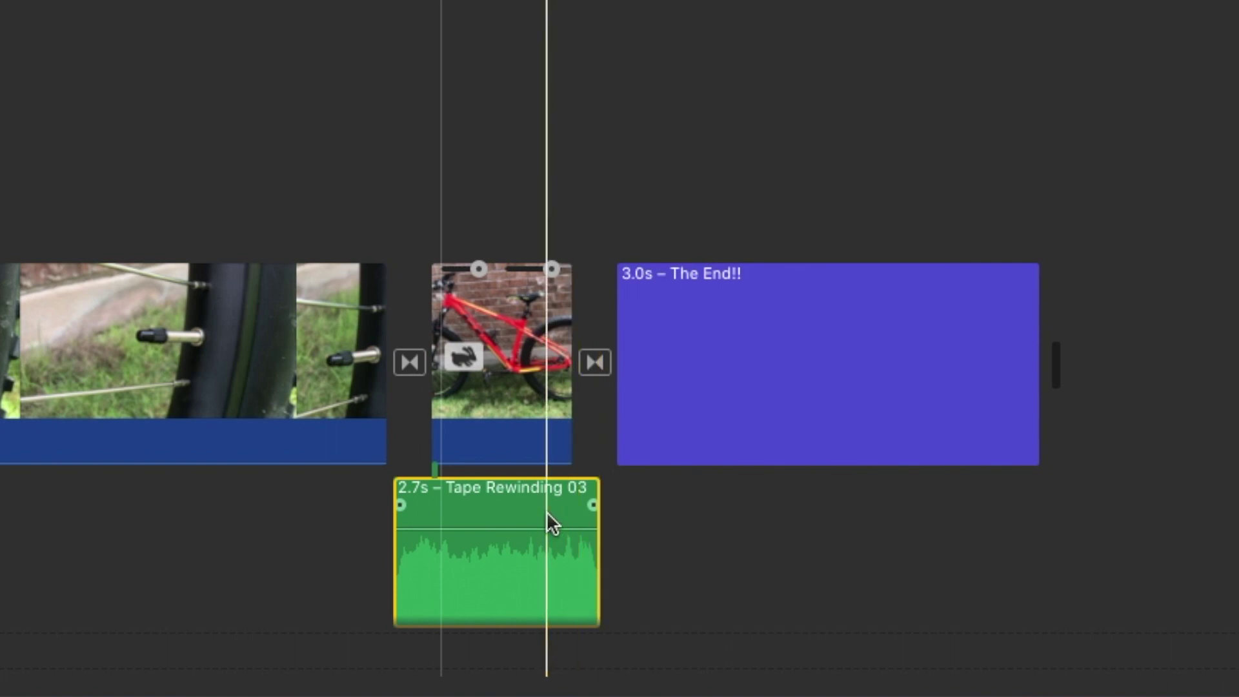
left_click_drag(592, 556, 476, 556)
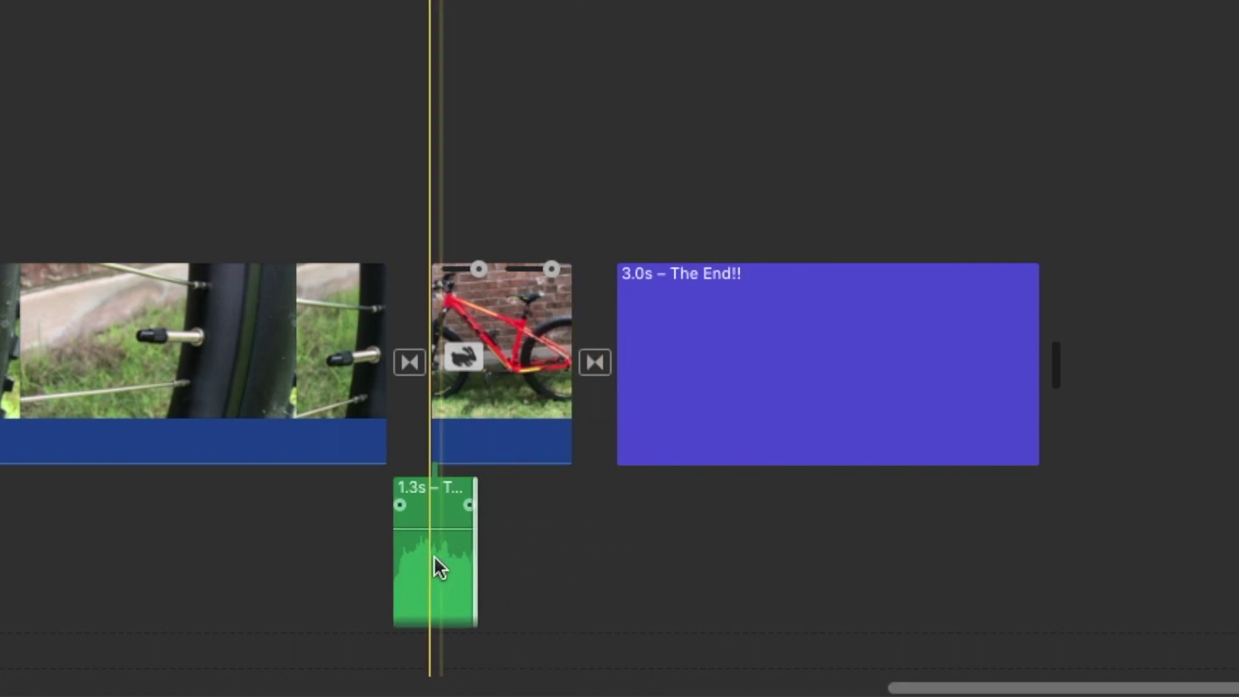
left_click_drag(396, 561, 407, 561)
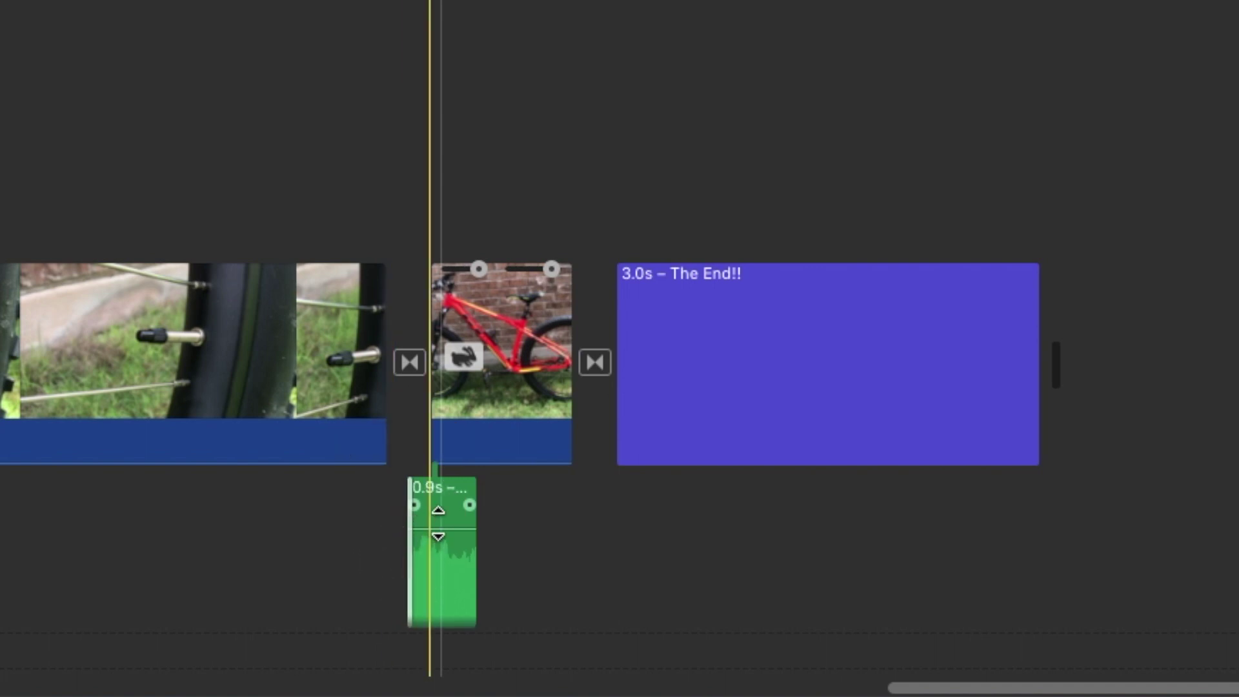
left_click(440, 516)
key("space")
key("space")
Trim the end of the Tape Rewinding 03 effect to about 0.8 s and check it in playback.
left_click_drag(462, 507, 454, 506)
key("space")
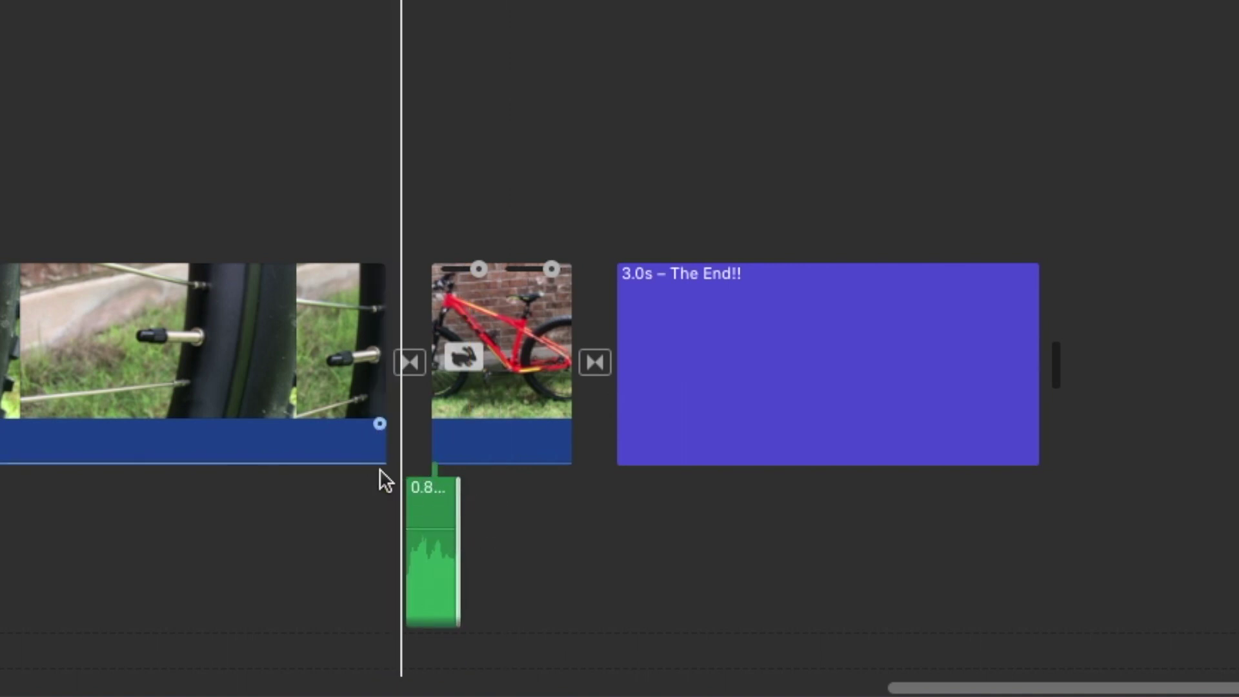
key("space")
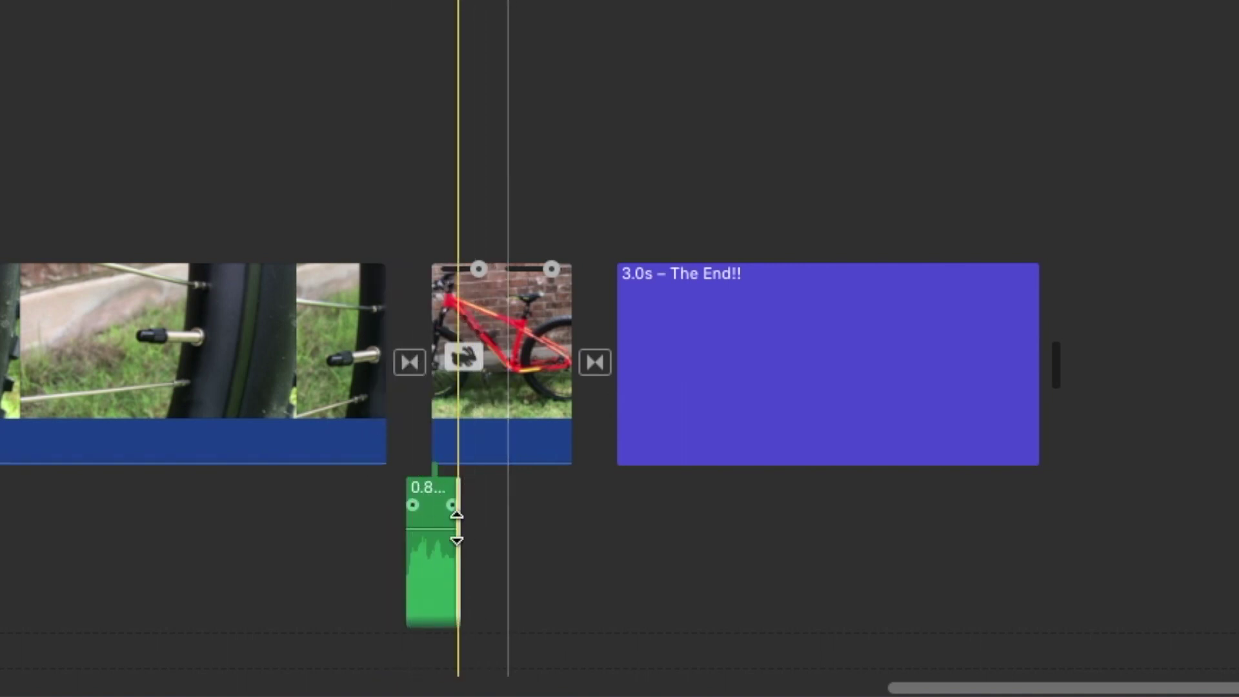
key("super+equal")
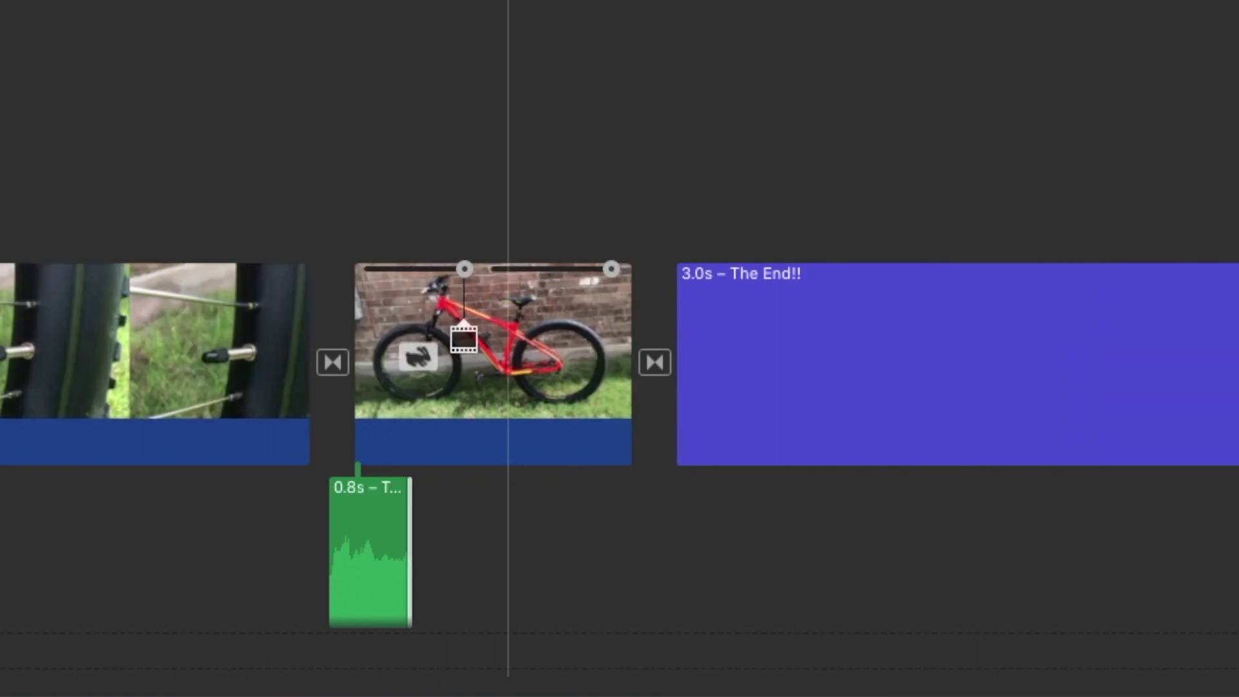
left_click_drag(407, 515, 394, 514)
left_click(316, 467)
key("space")
key("space")
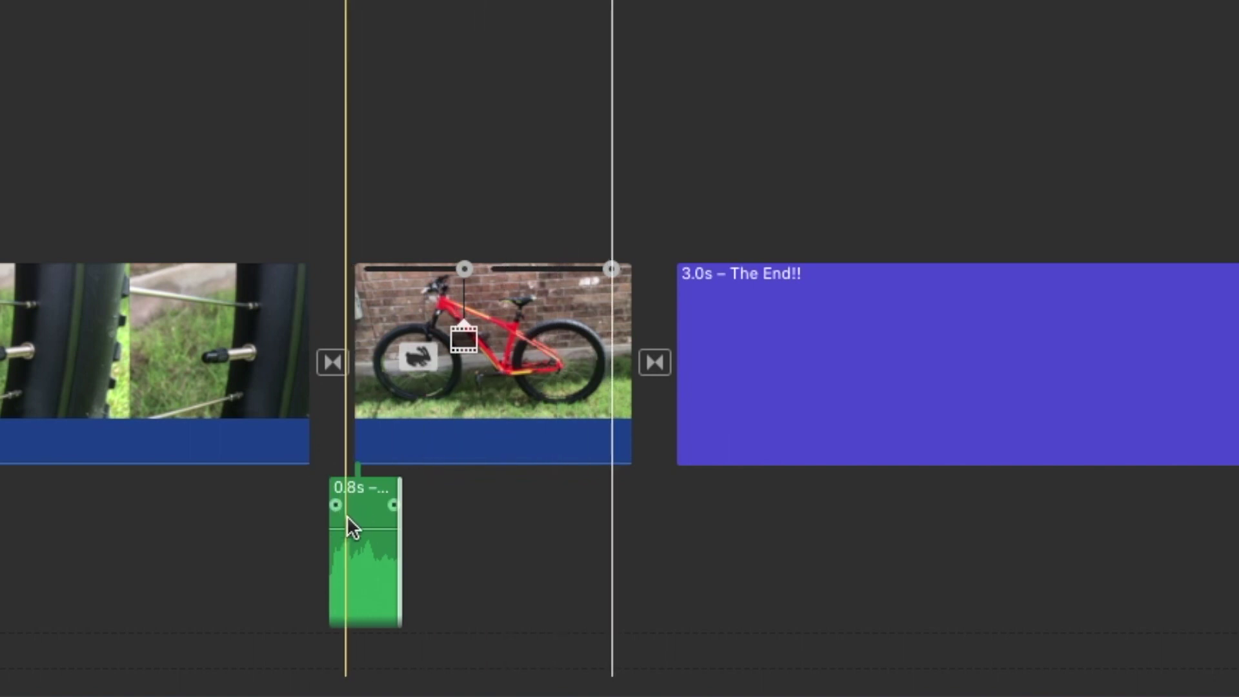
Trim the rewind effect's end further to about 0.7 s, so it fits the sped-up motion, and replay the passage.
left_click_drag(390, 520, 385, 520)
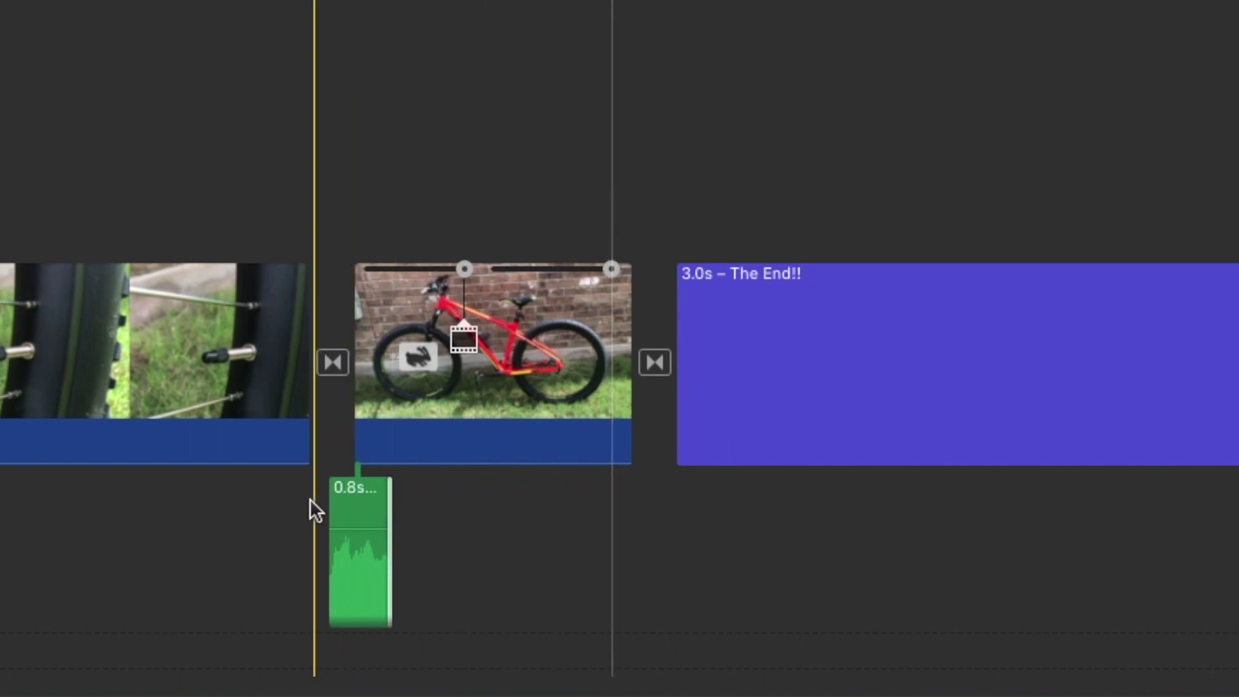
left_click(310, 498)
key("space")
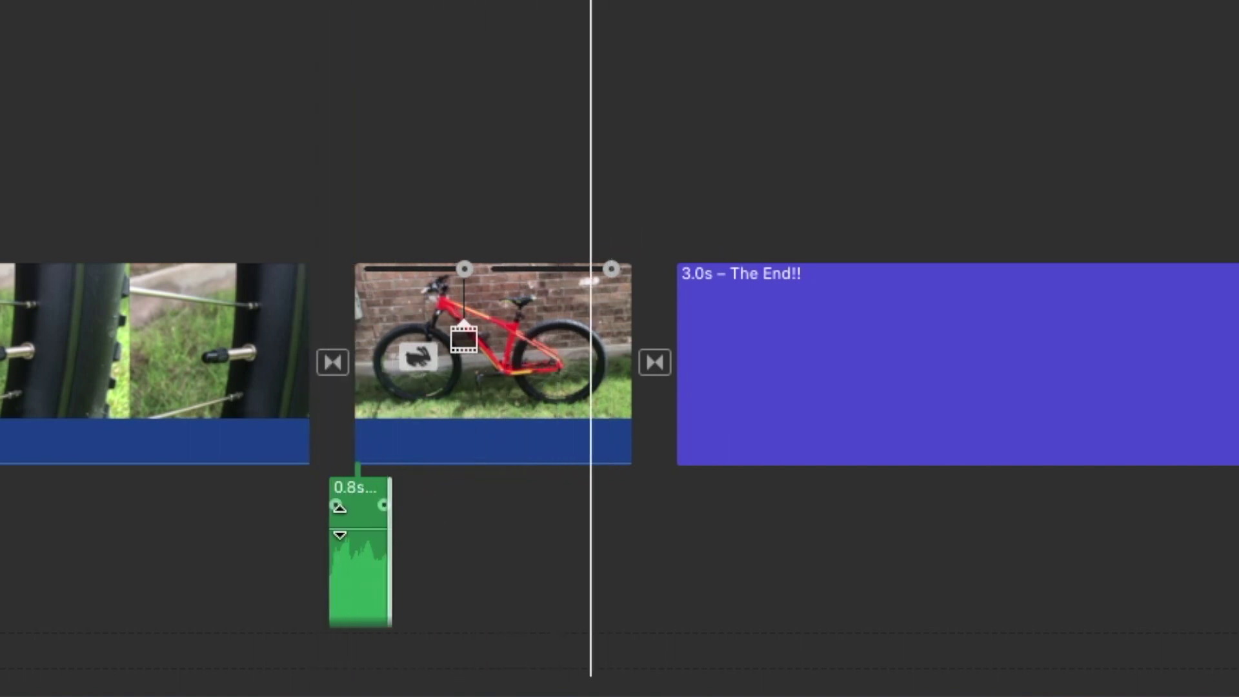
left_click(126, 396)
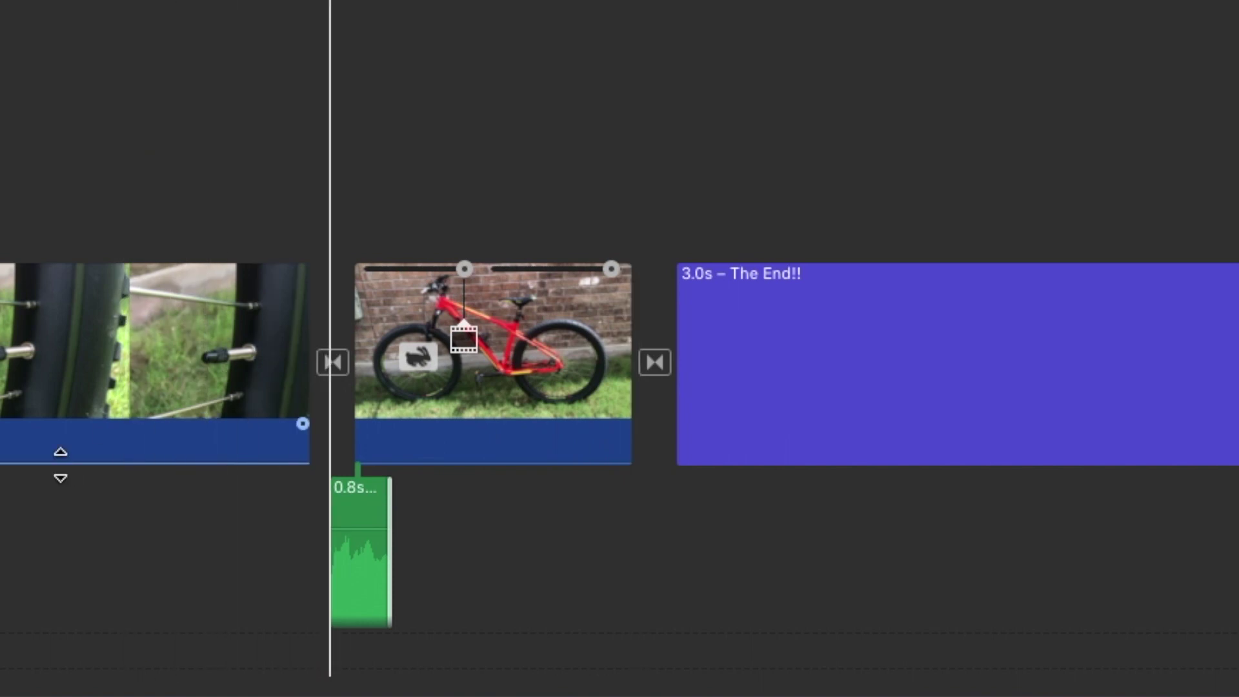
key("space")
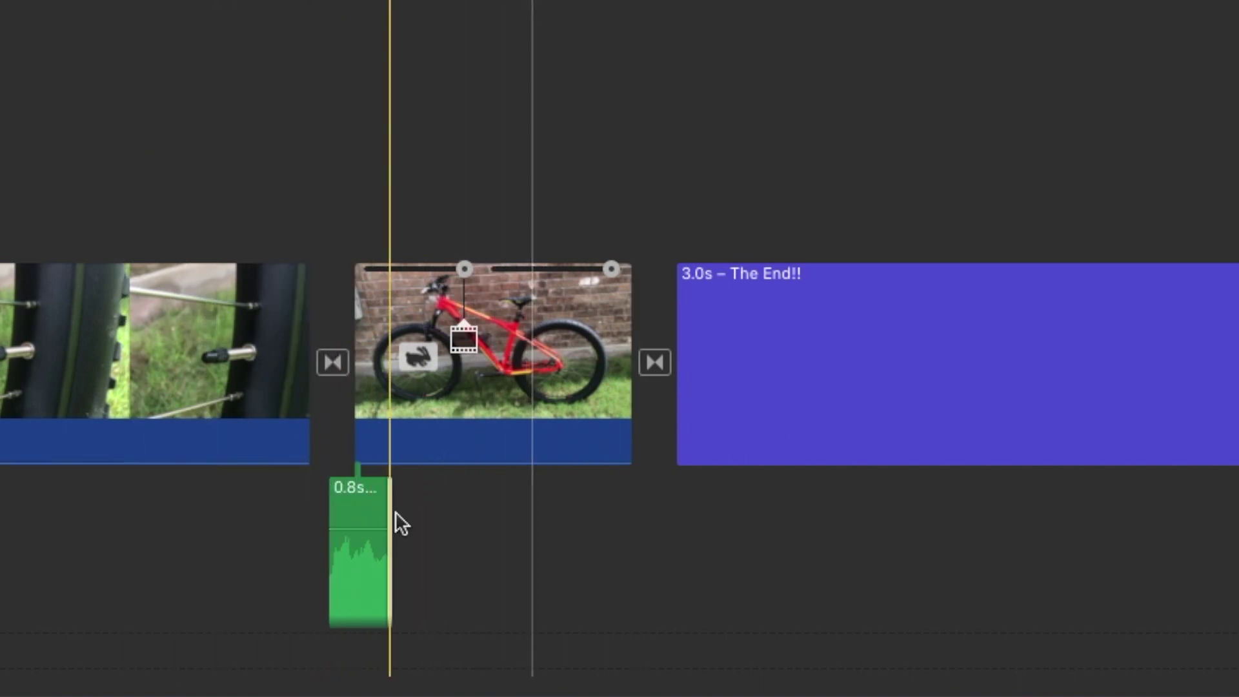
left_click(381, 525)
left_click_drag(387, 535, 381, 532)
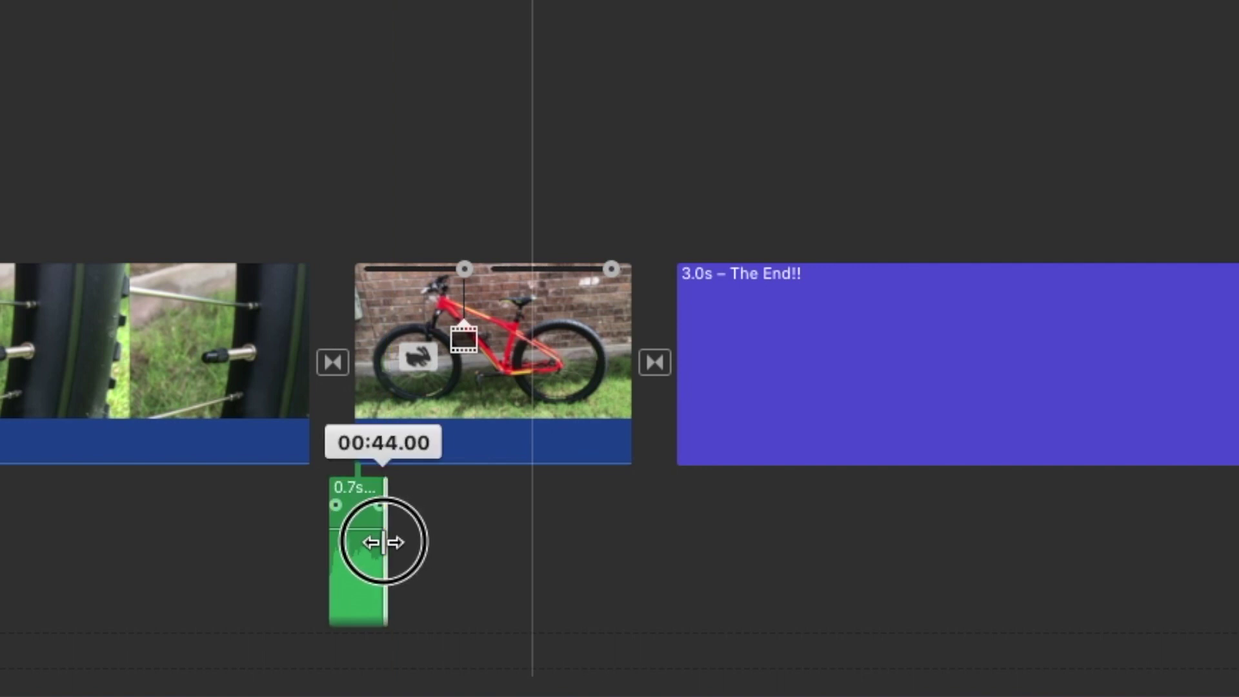
key("space")
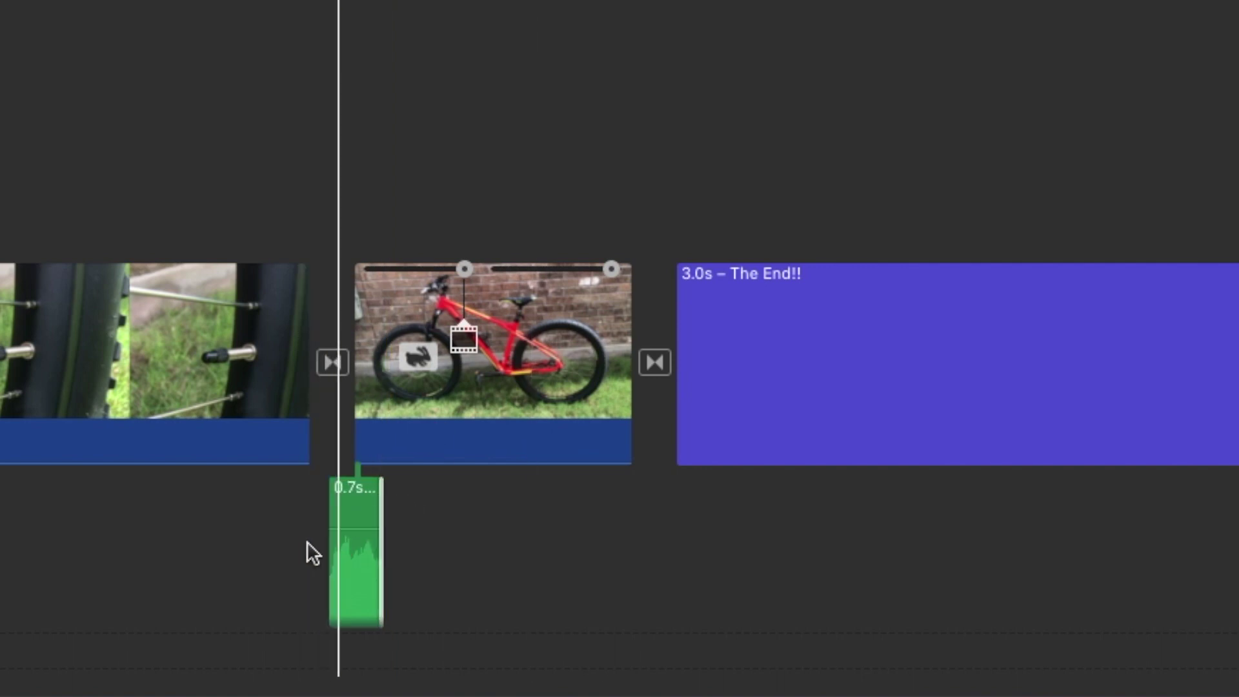
key("space")
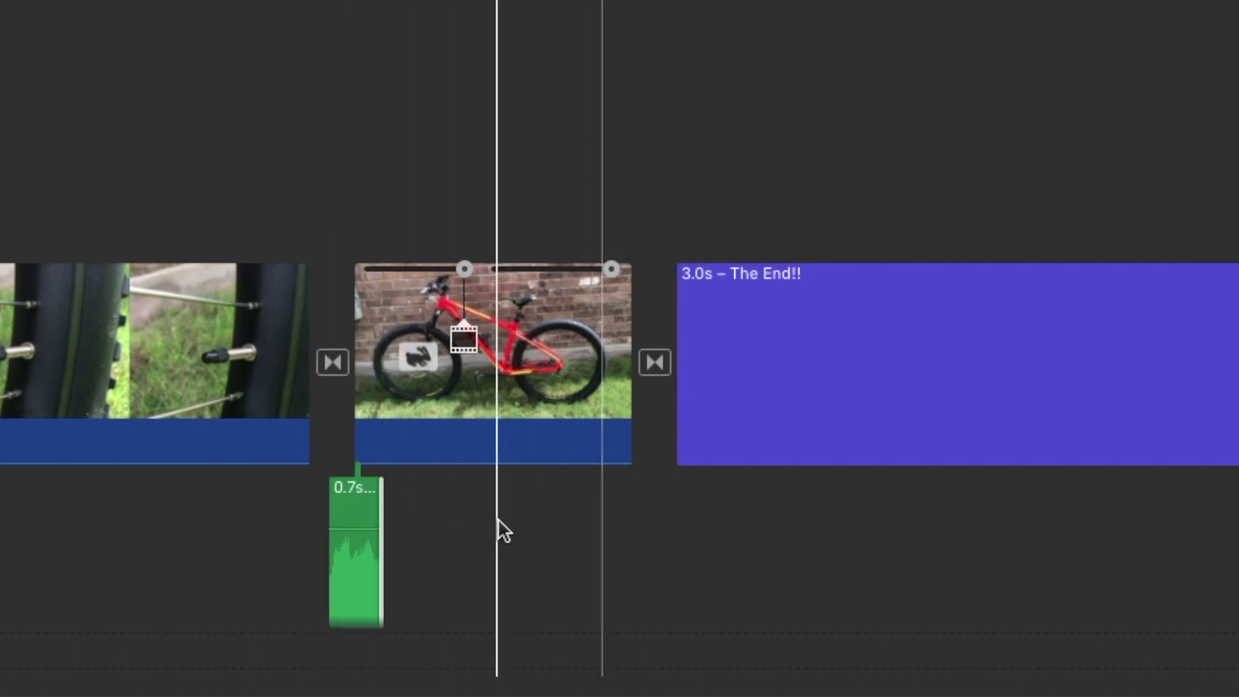
key("space")
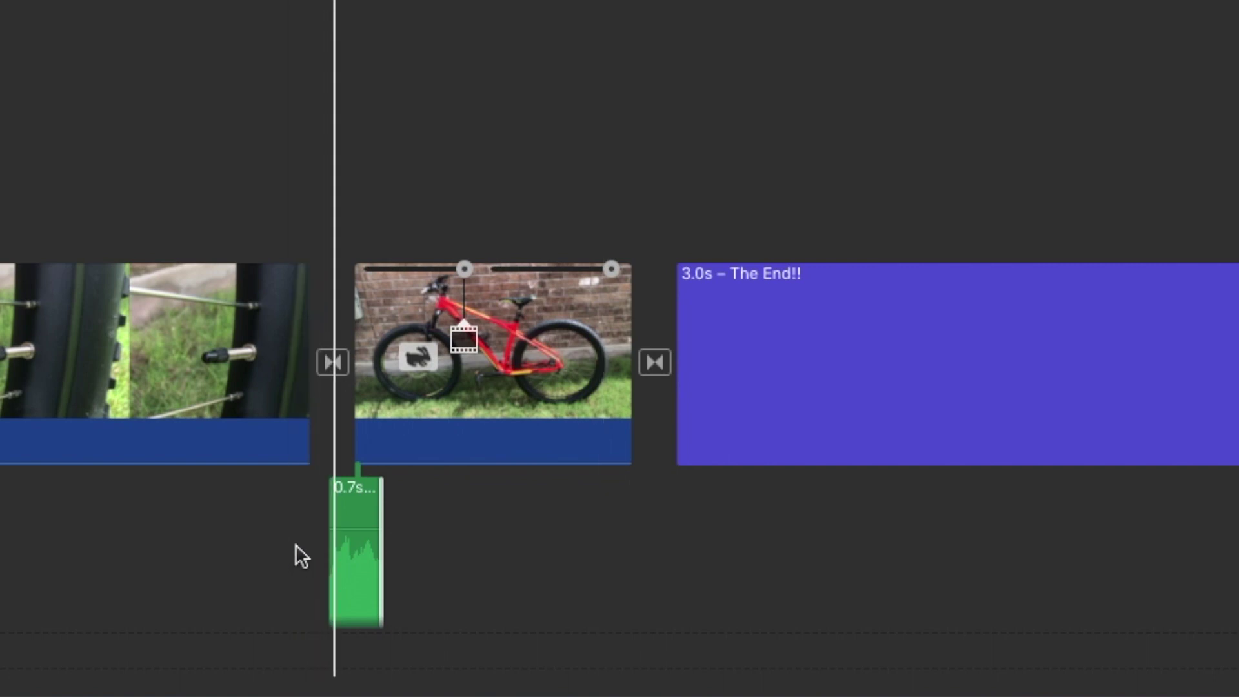
Play back the movie's ending to check the rewind effect against the transition into the final full-bike clip.
mouse_move(358, 528)
left_mouse_down()
mouse_move(358, 498)
mouse_move(351, 562)
mouse_move(353, 528)
left_mouse_up()
key("space")
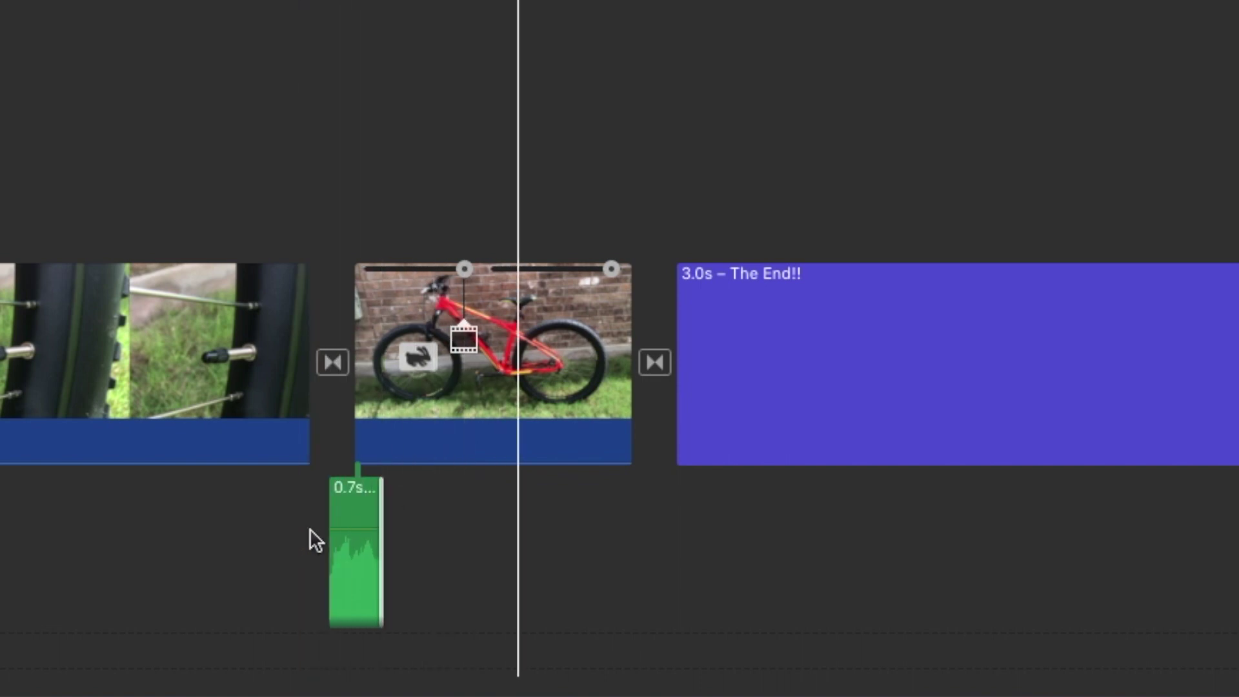
left_click(90, 164)
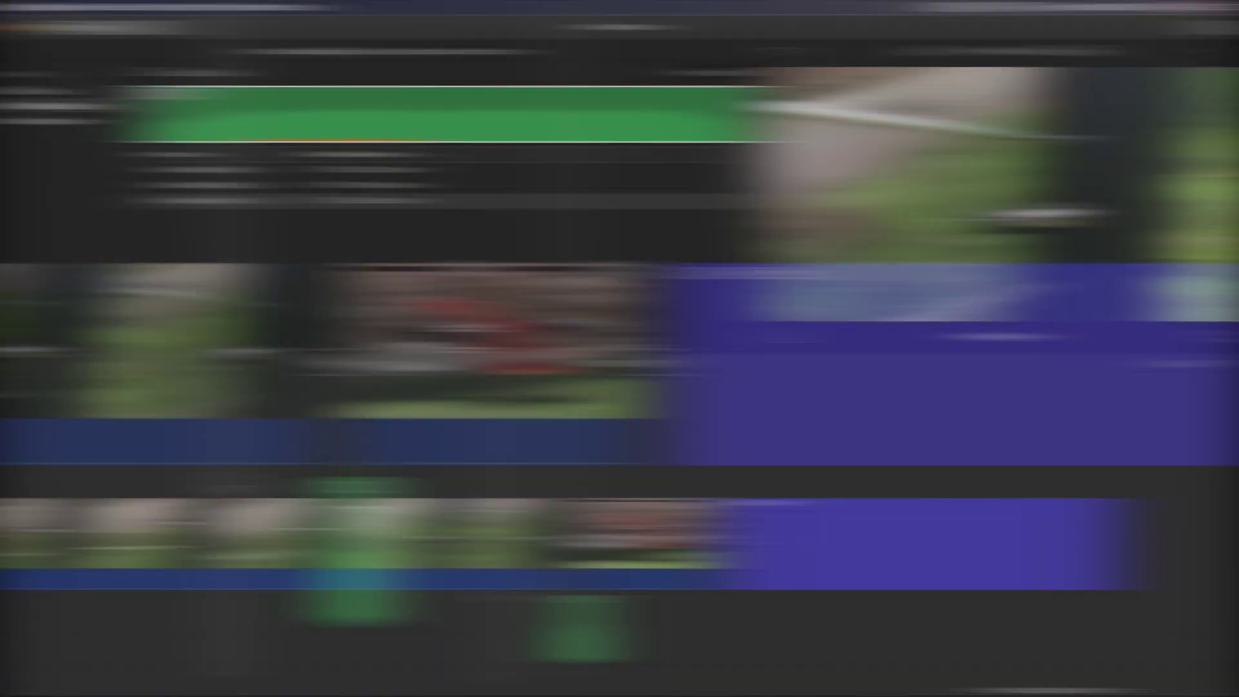
key("space")
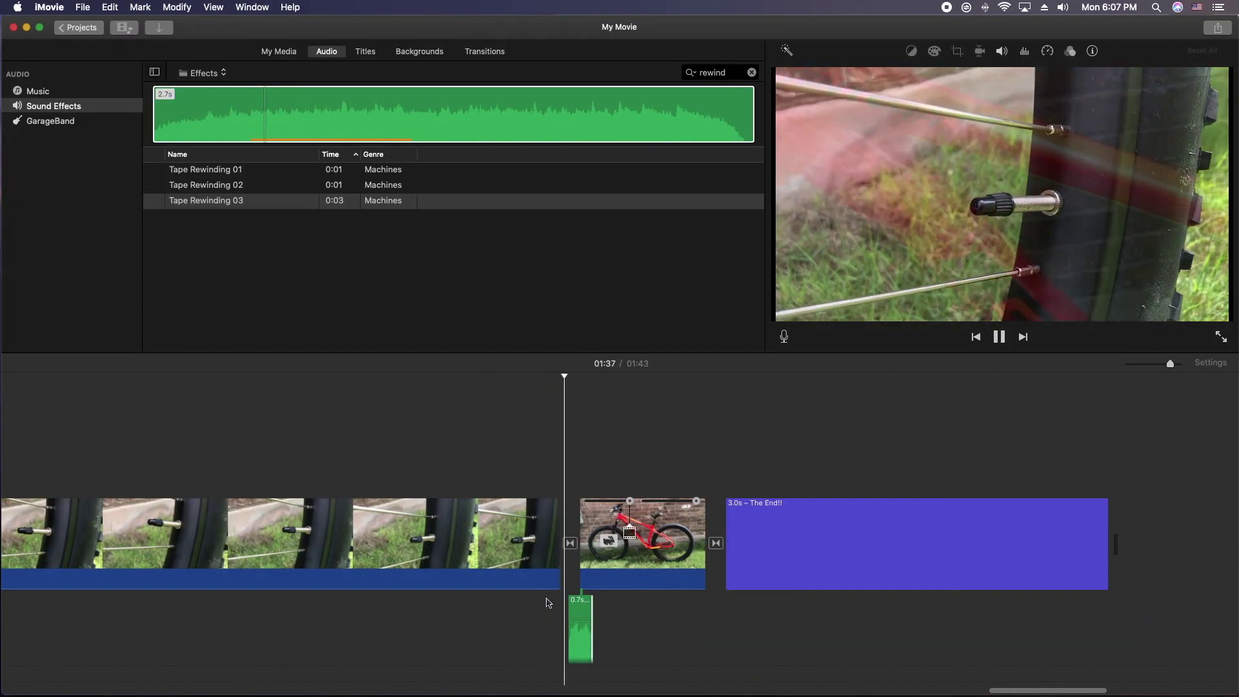
Replay the rewind effect together with the transition from the tire-valve clip to the final full-bike clip once more.
key("space")
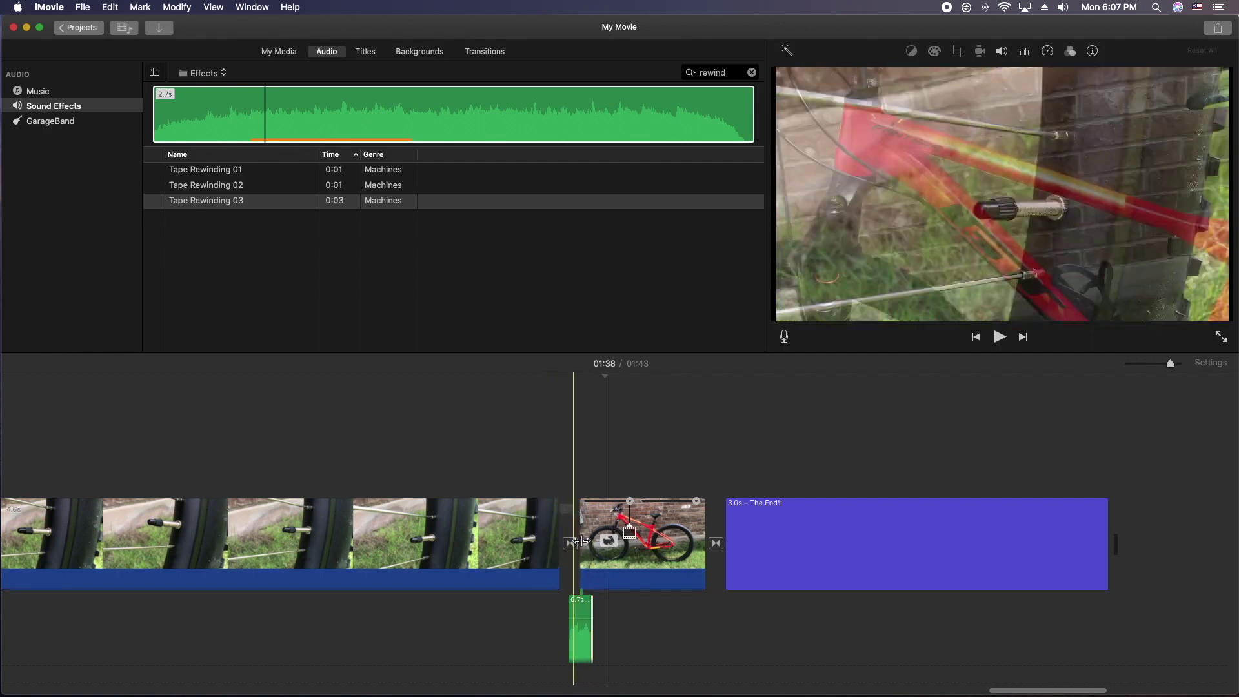
key("space")
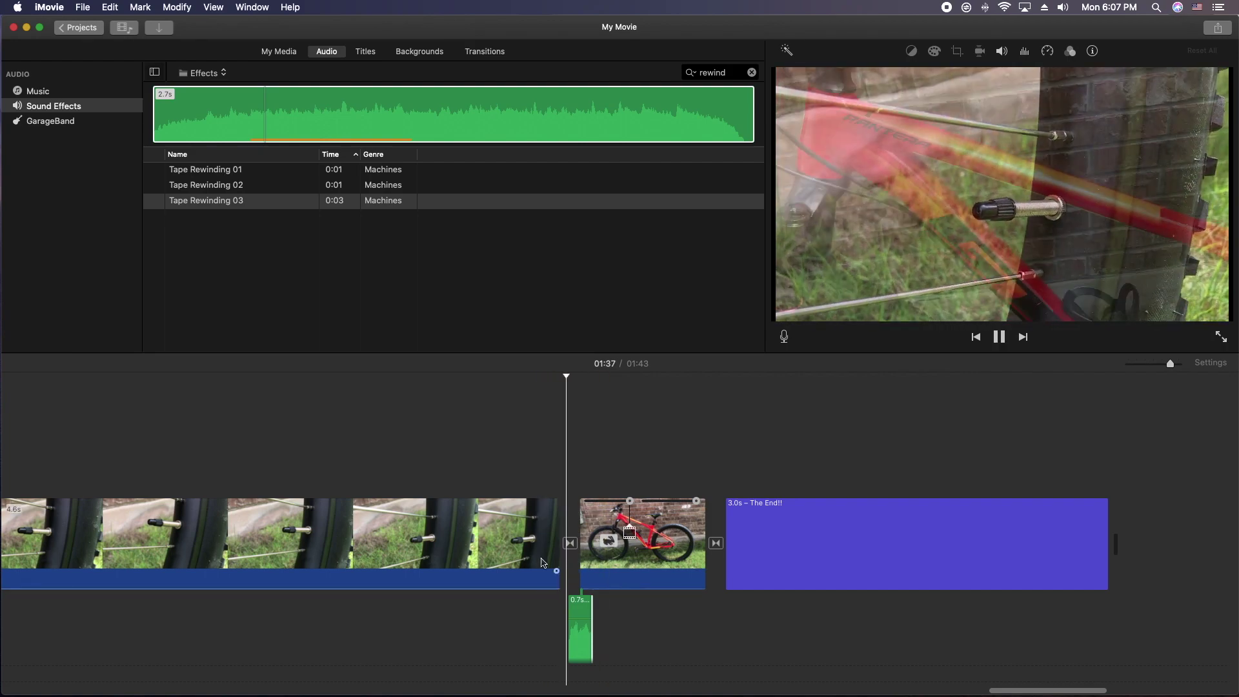
key("space")
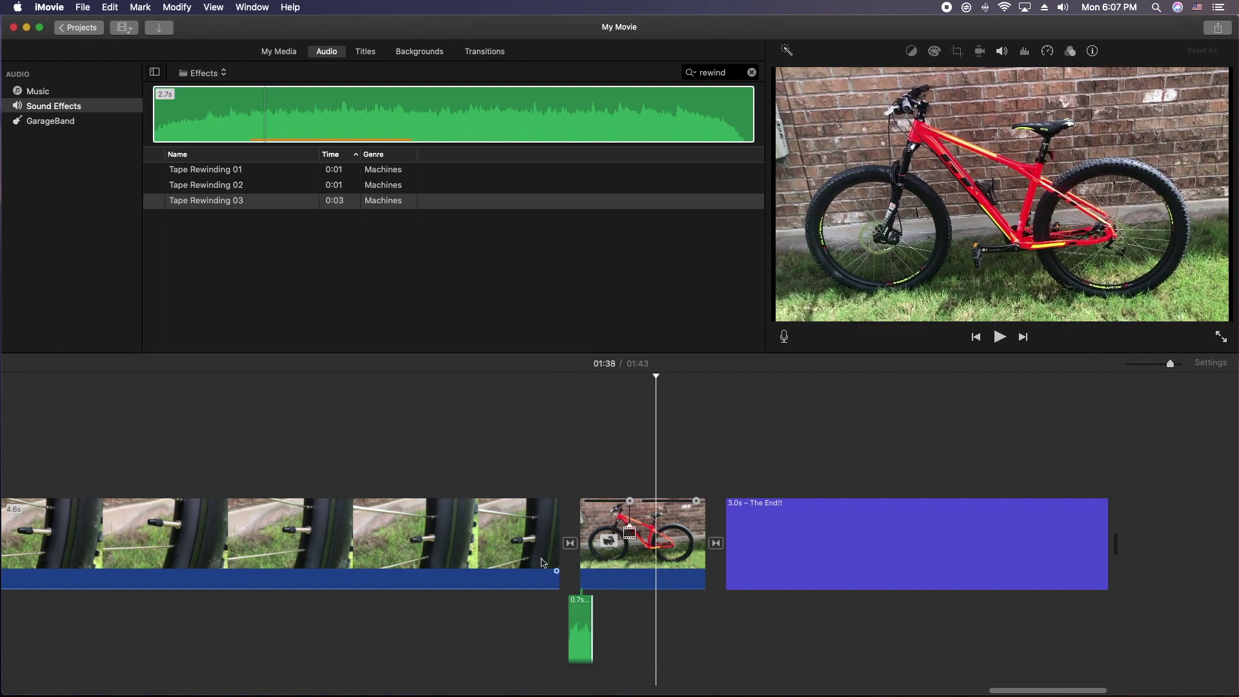
Place the playhead at 00:18, at the start of the front tire tread clip, in a zoomed-out timeline.
scroll(728, 629, "left", 3)
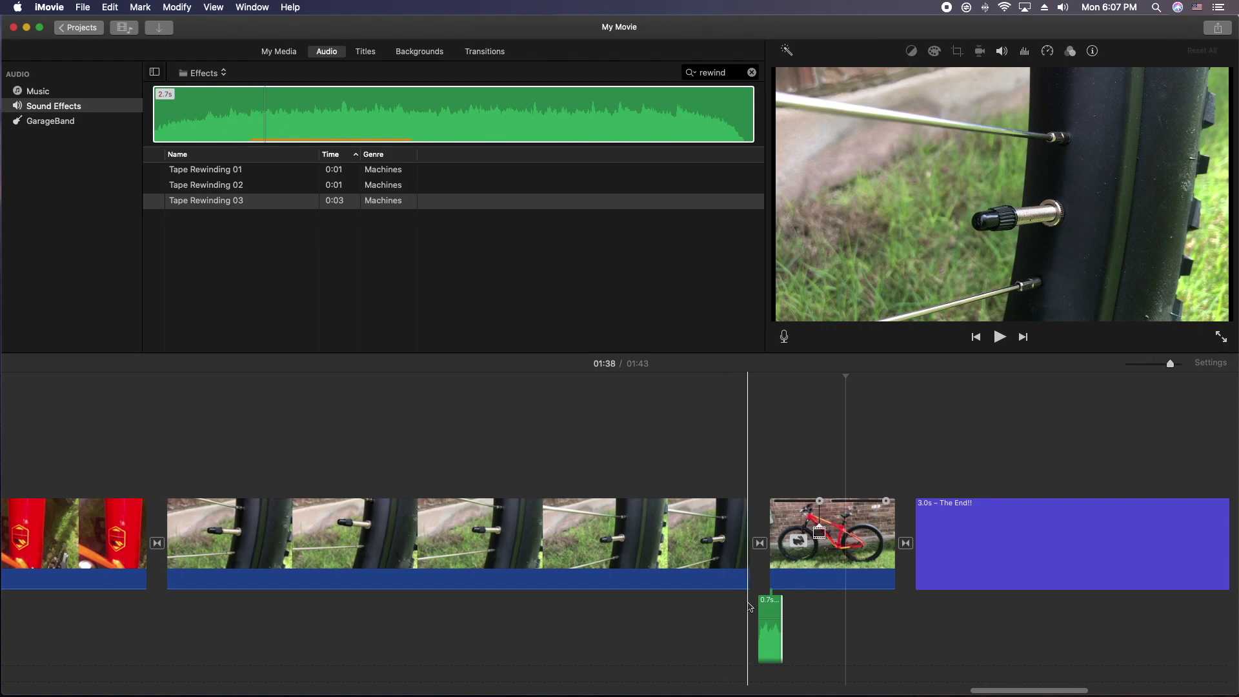
left_click_drag(1168, 363, 1145, 366)
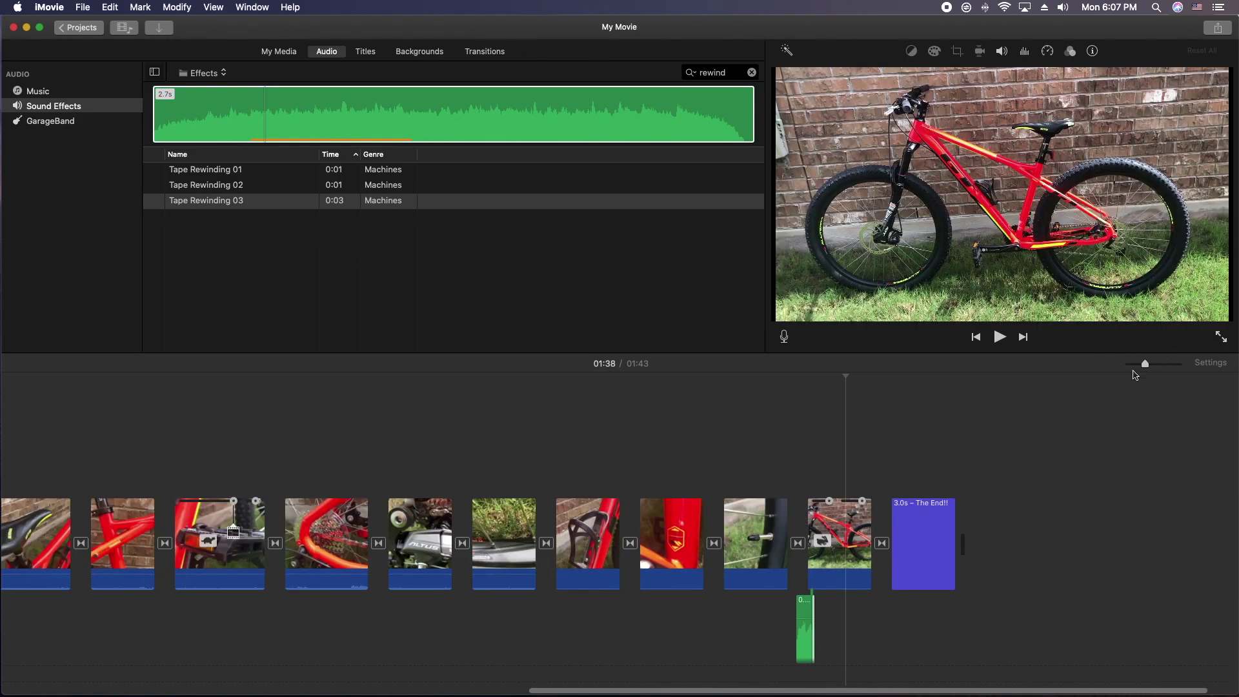
left_click_drag(859, 692, 333, 691)
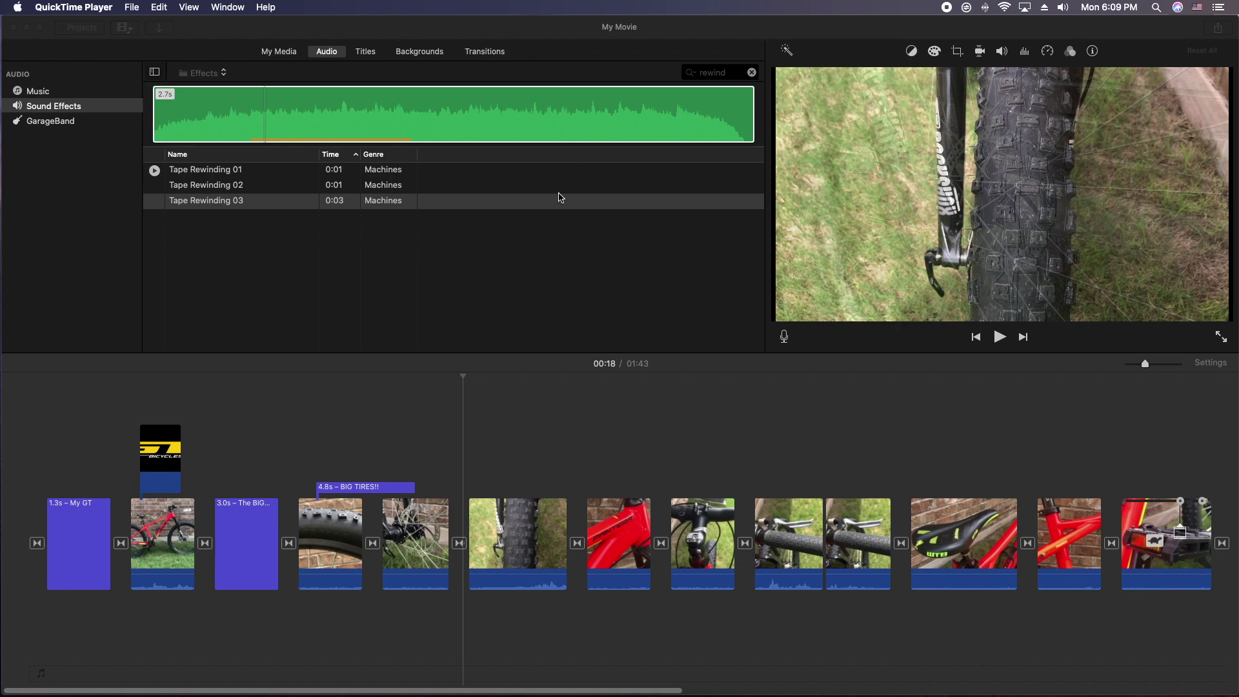
left_click(485, 521)
left_click_drag(462, 377, 468, 406)
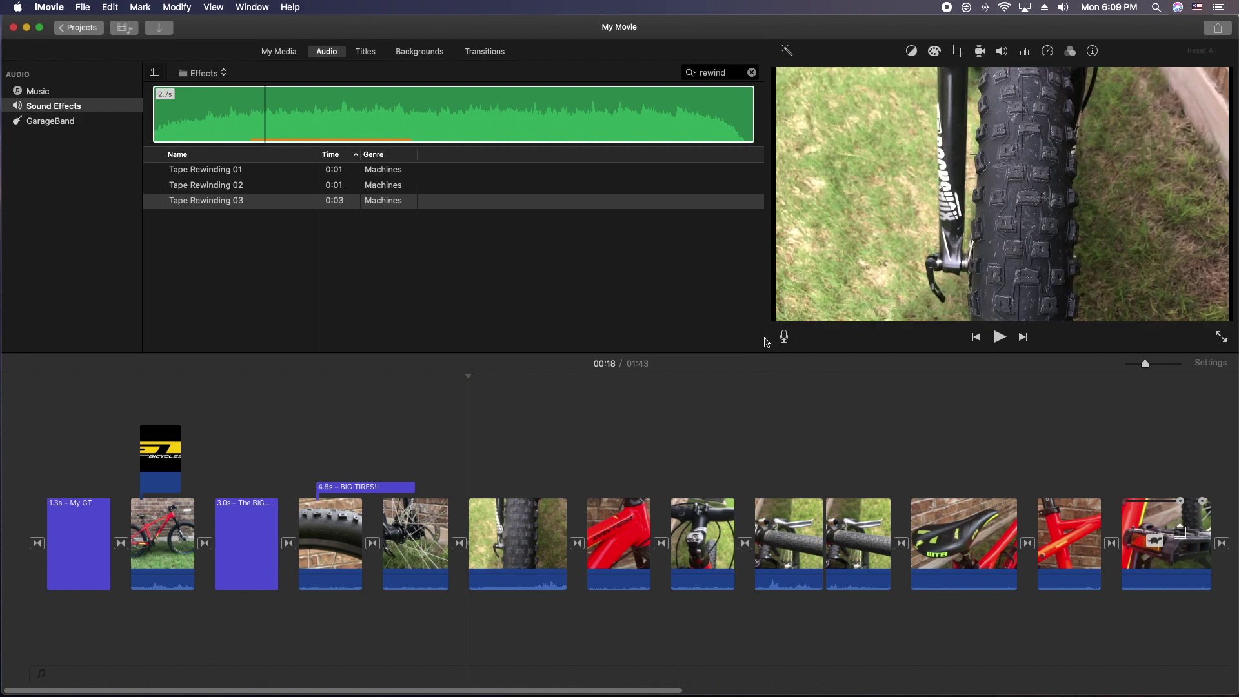
Open the voiceover recorder and review its input source, keeping System Setting with Mute Project enabled.
left_click(784, 336)
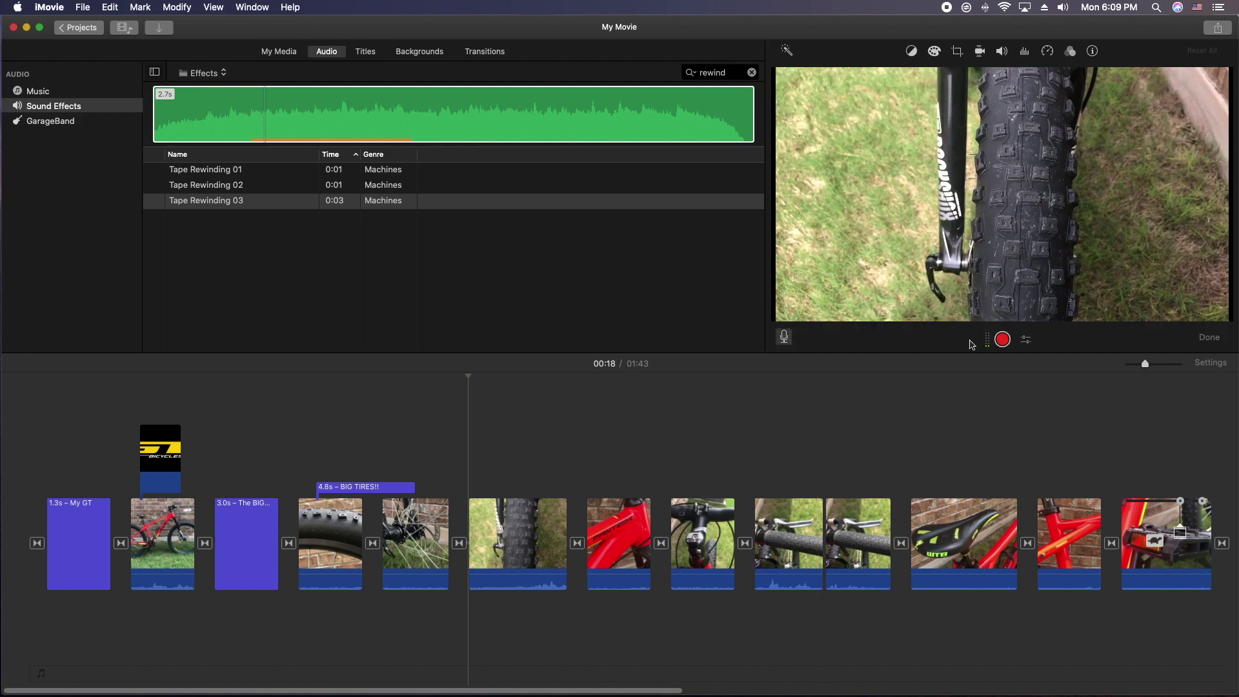
left_click(1027, 340)
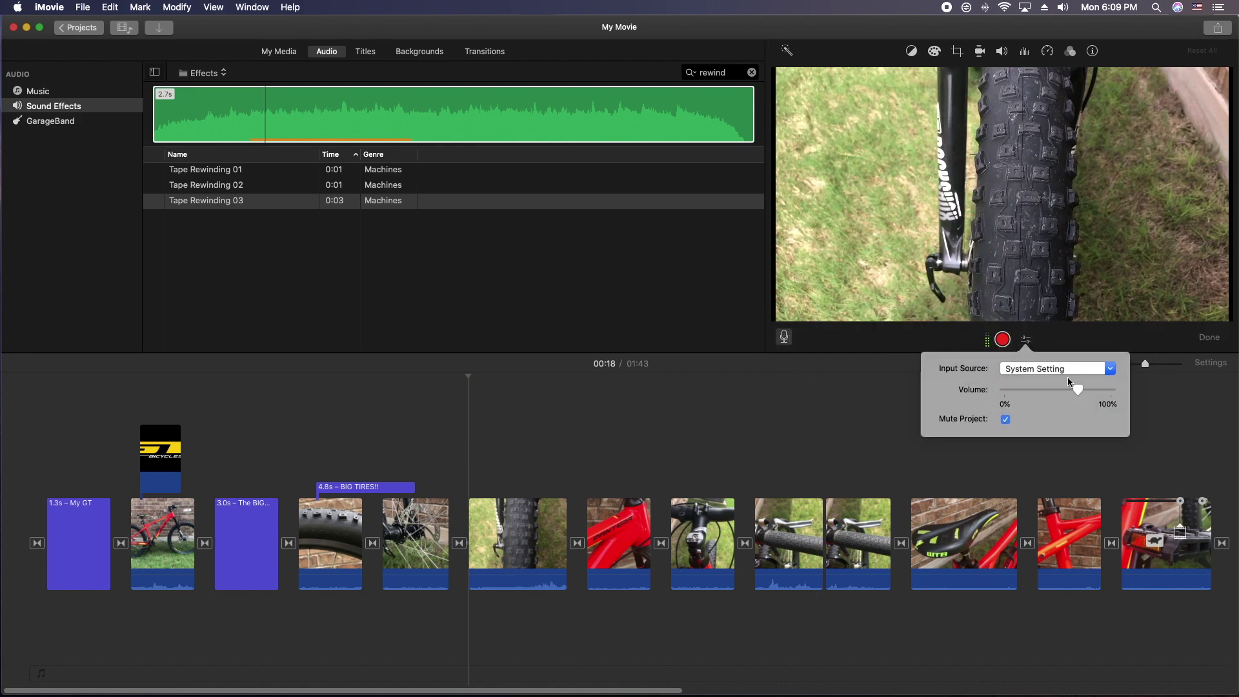
left_click(1109, 370)
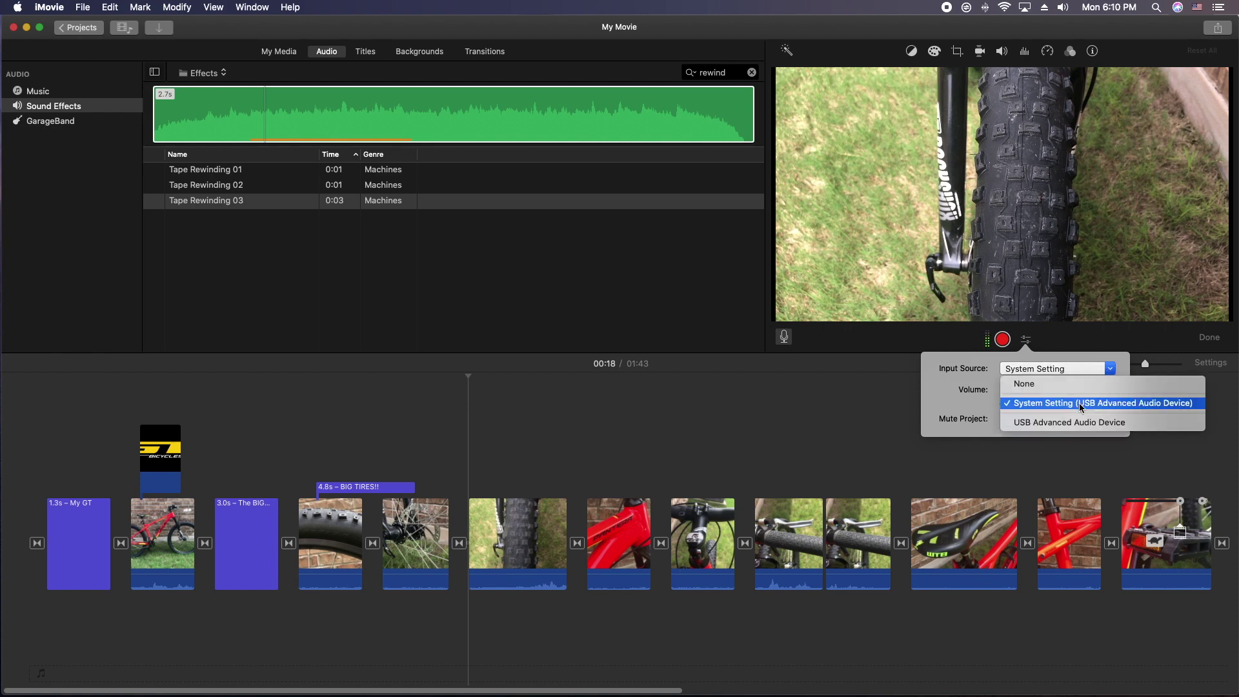
left_click(1112, 367)
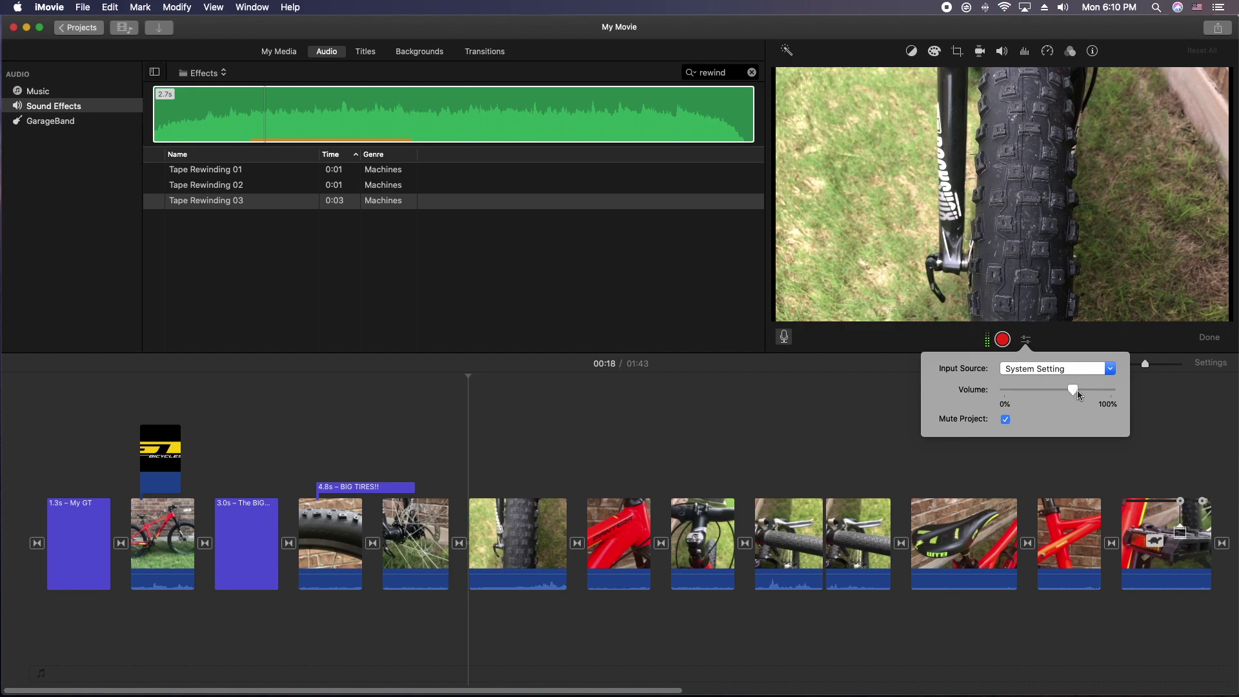
left_click(865, 419)
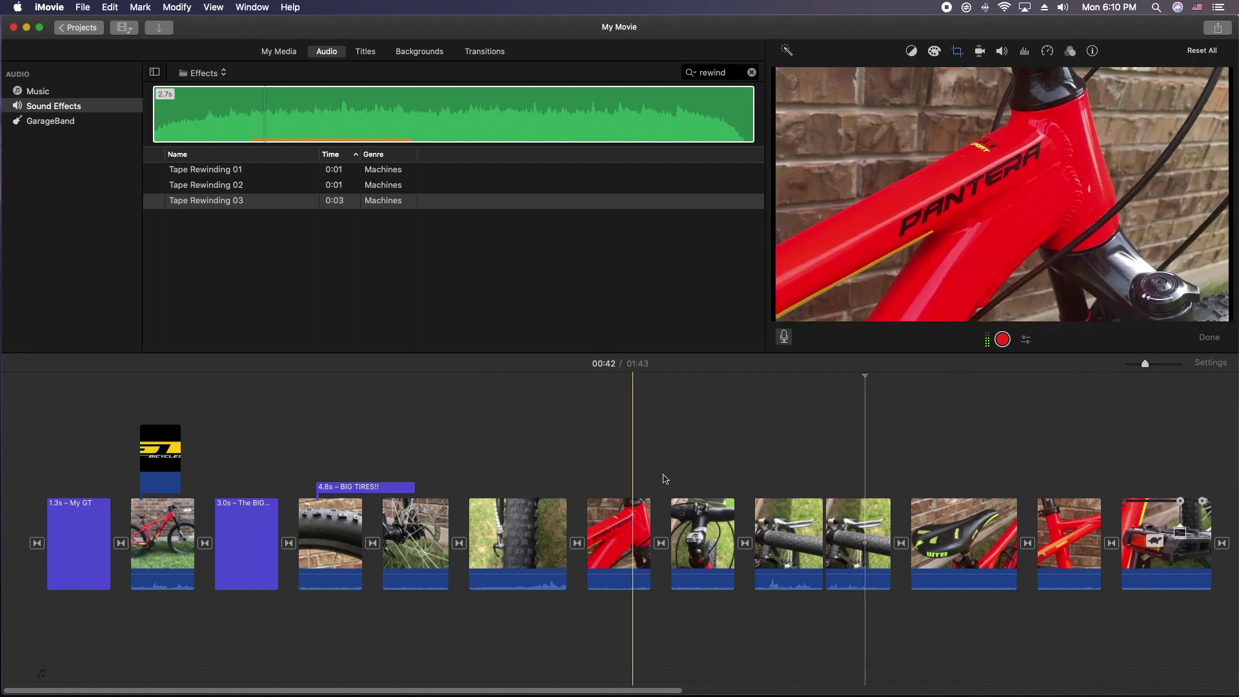
Record a voiceover of about 8.6 s starting at 00:18, at the beginning of the front tire tread clip.
left_click(470, 475)
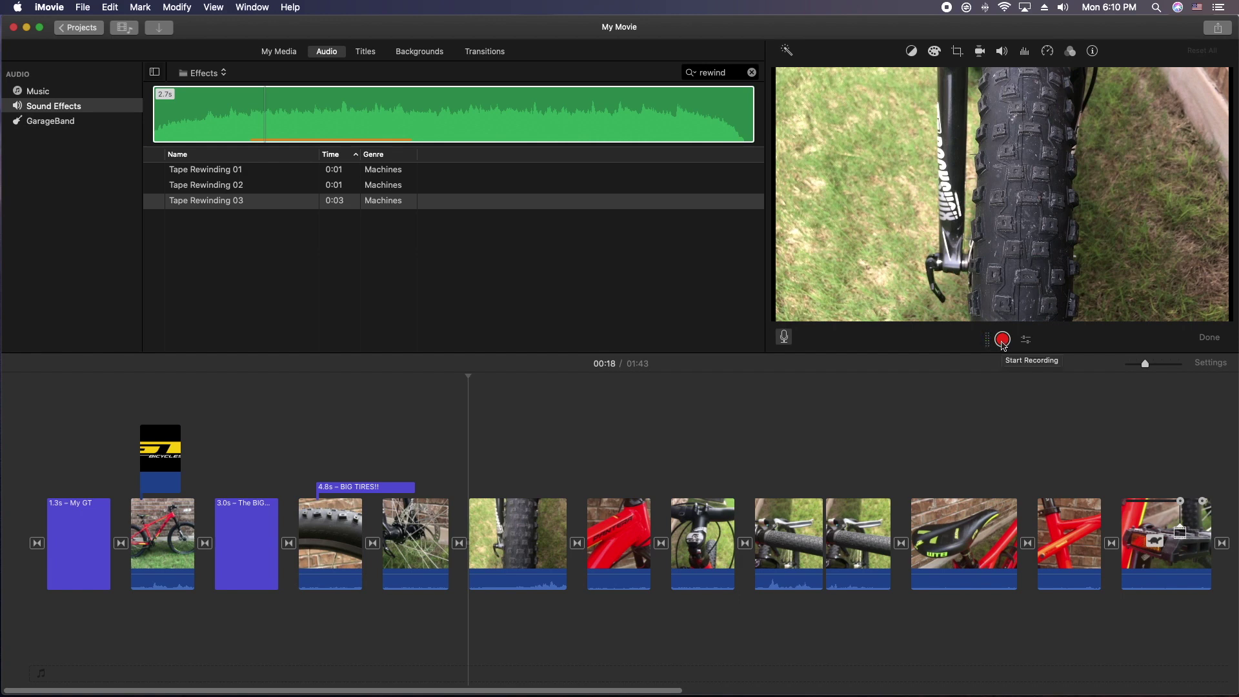
left_click(1002, 340)
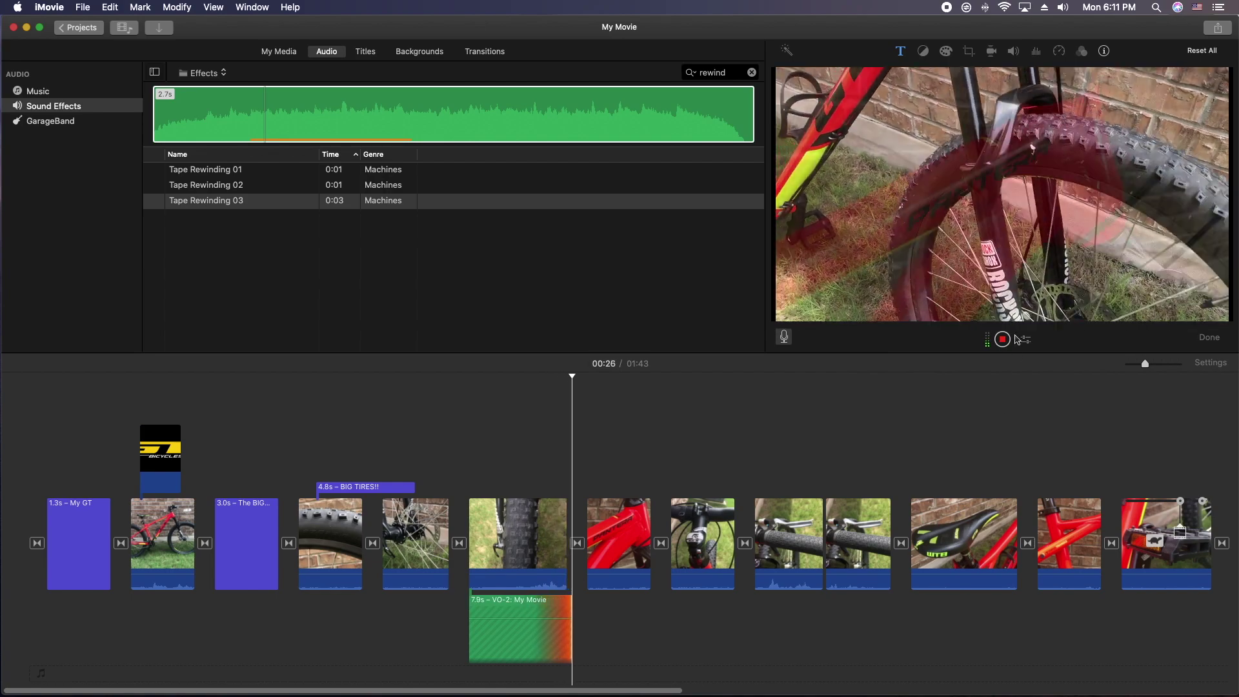
left_click(1003, 339)
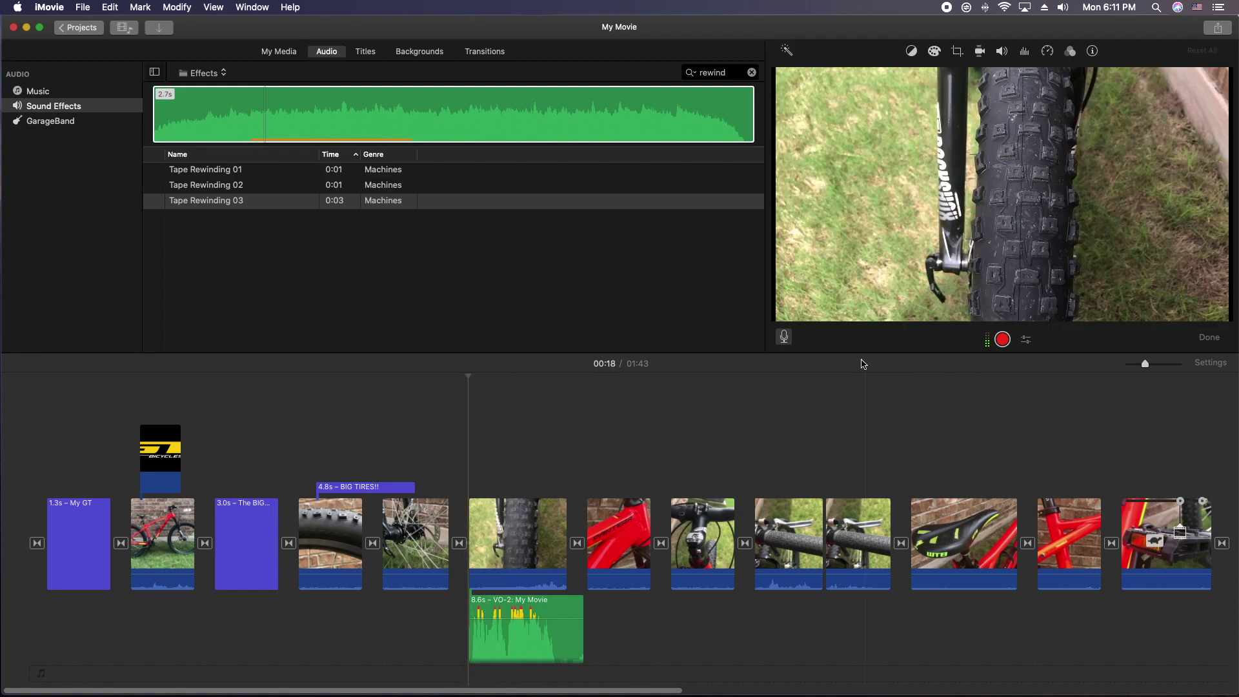
Enlarge the timeline area, lower the recorded voiceover's volume to reduce its peaks and play it back.
left_click_drag(860, 327, 848, 258)
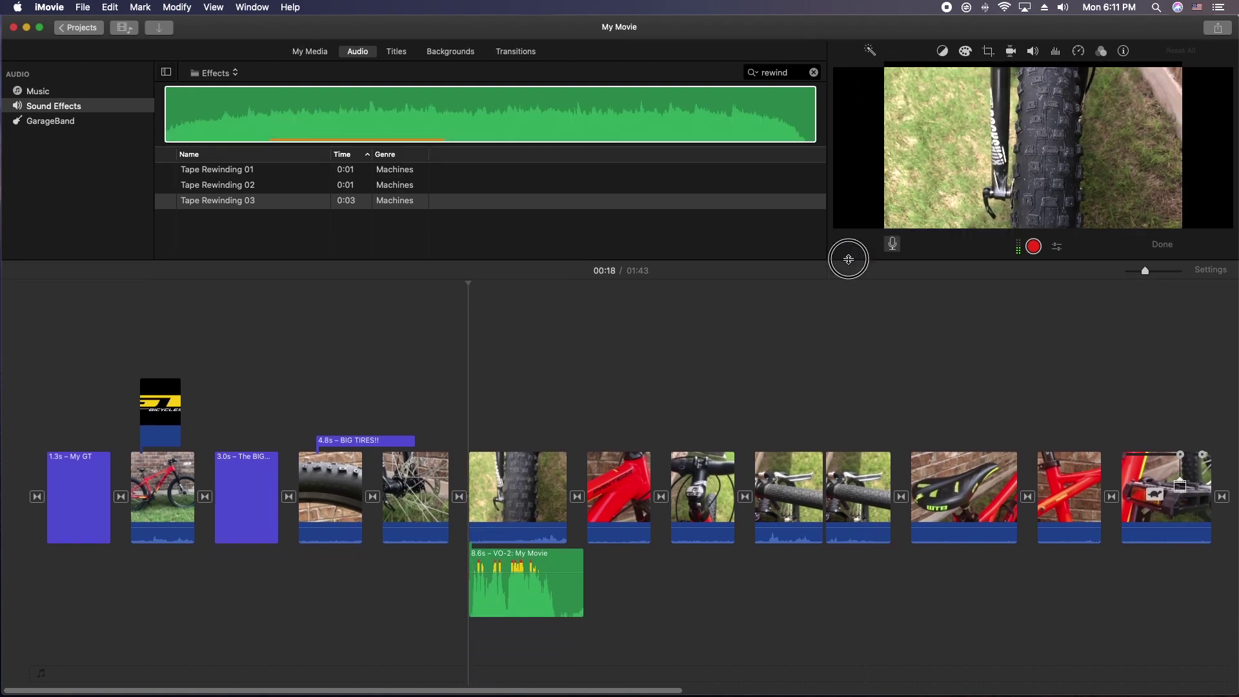
left_click(526, 562)
left_click_drag(513, 573, 513, 579)
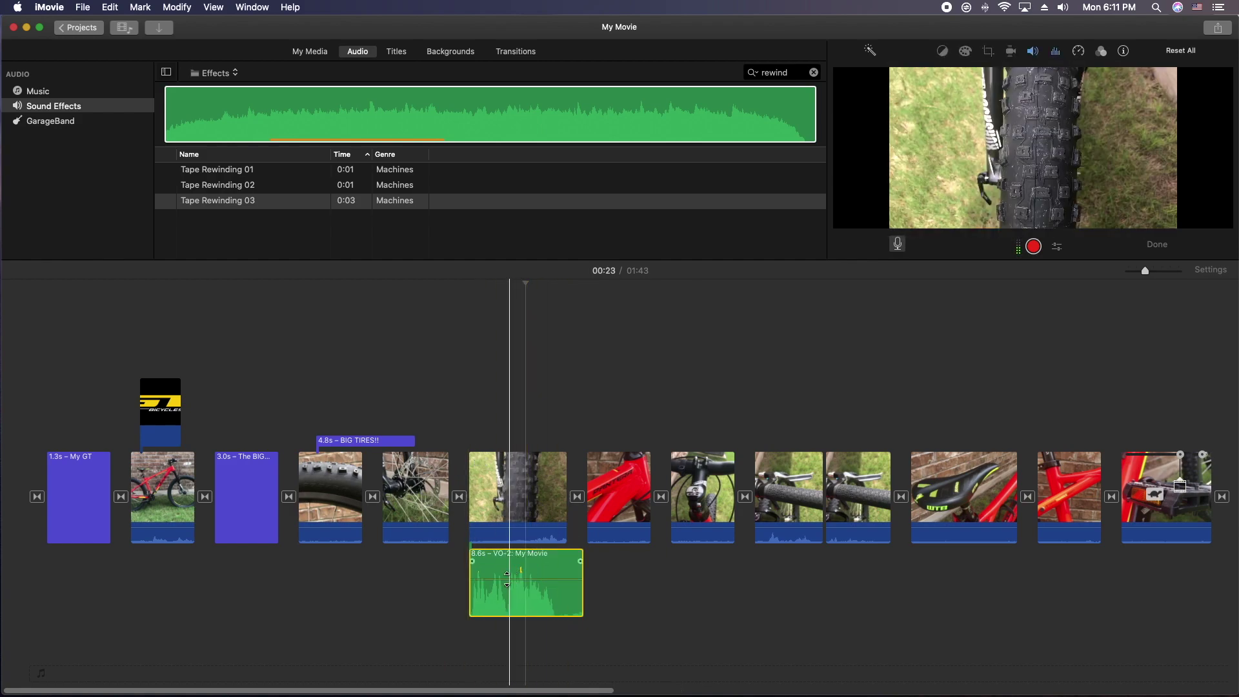
left_click(461, 585)
key("space")
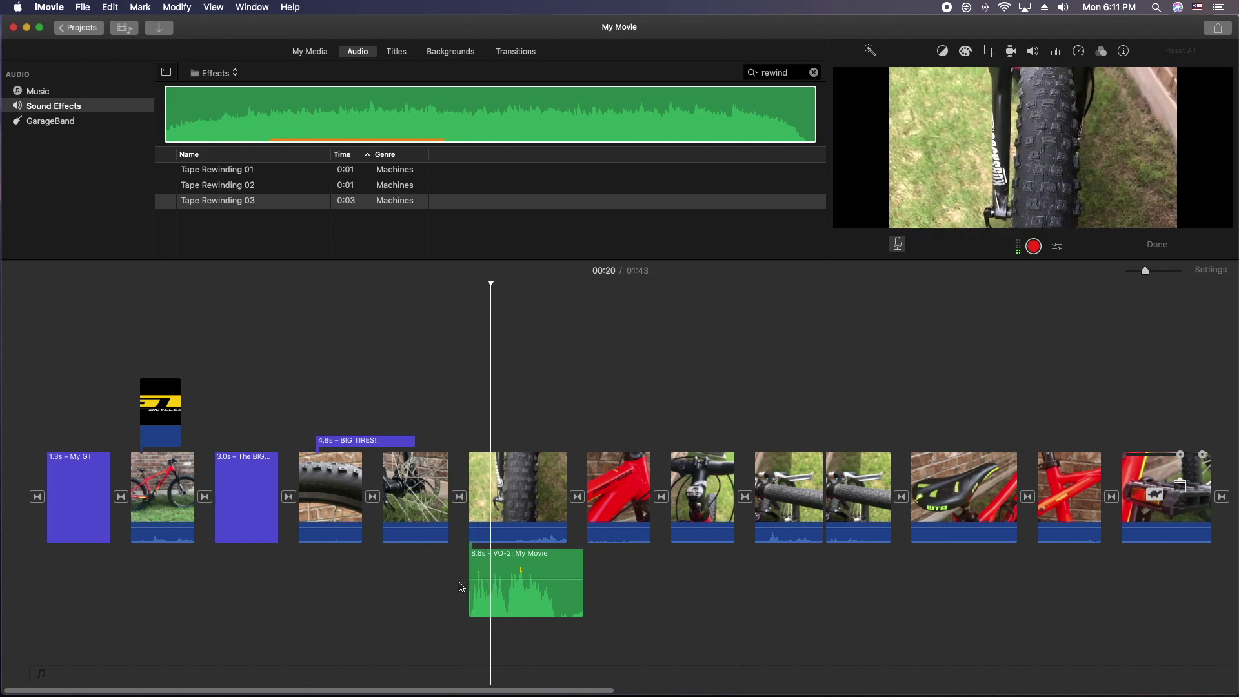
key("space")
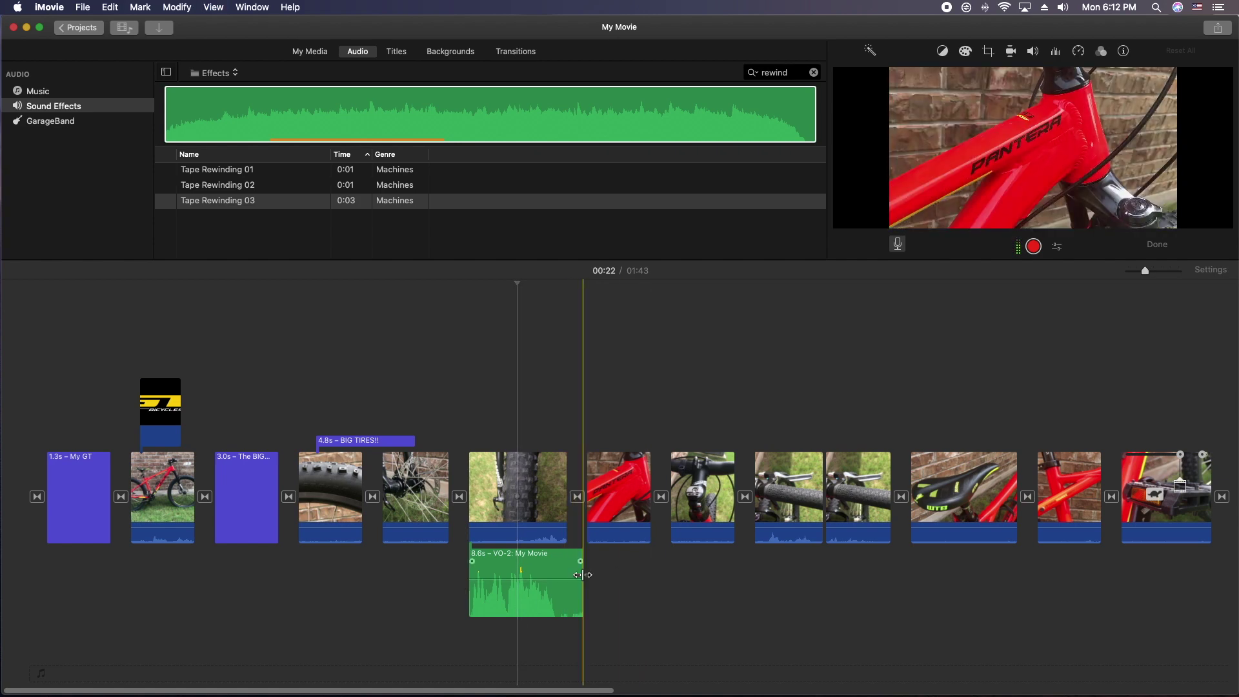
Trim the quiet end of the voiceover to about 7.0 s, trying and undoing a split at the playhead along the way.
left_click_drag(580, 589, 557, 573)
right_click(558, 573)
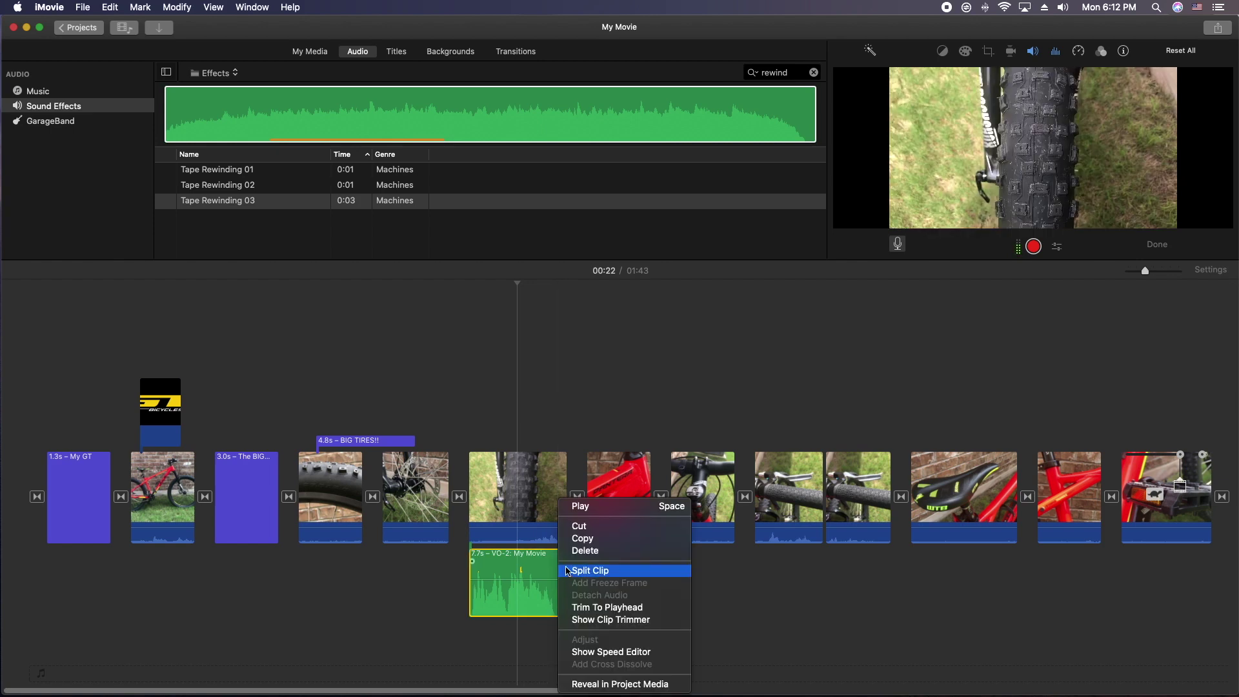
left_click(588, 571)
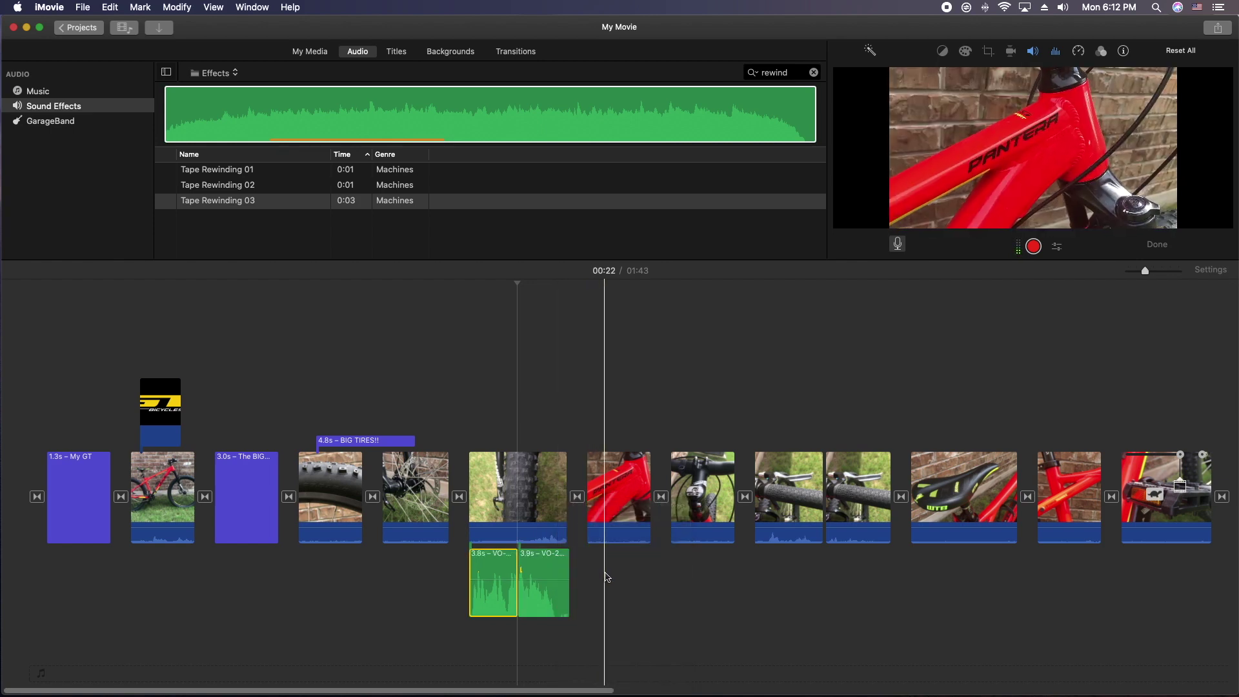
key("super+z")
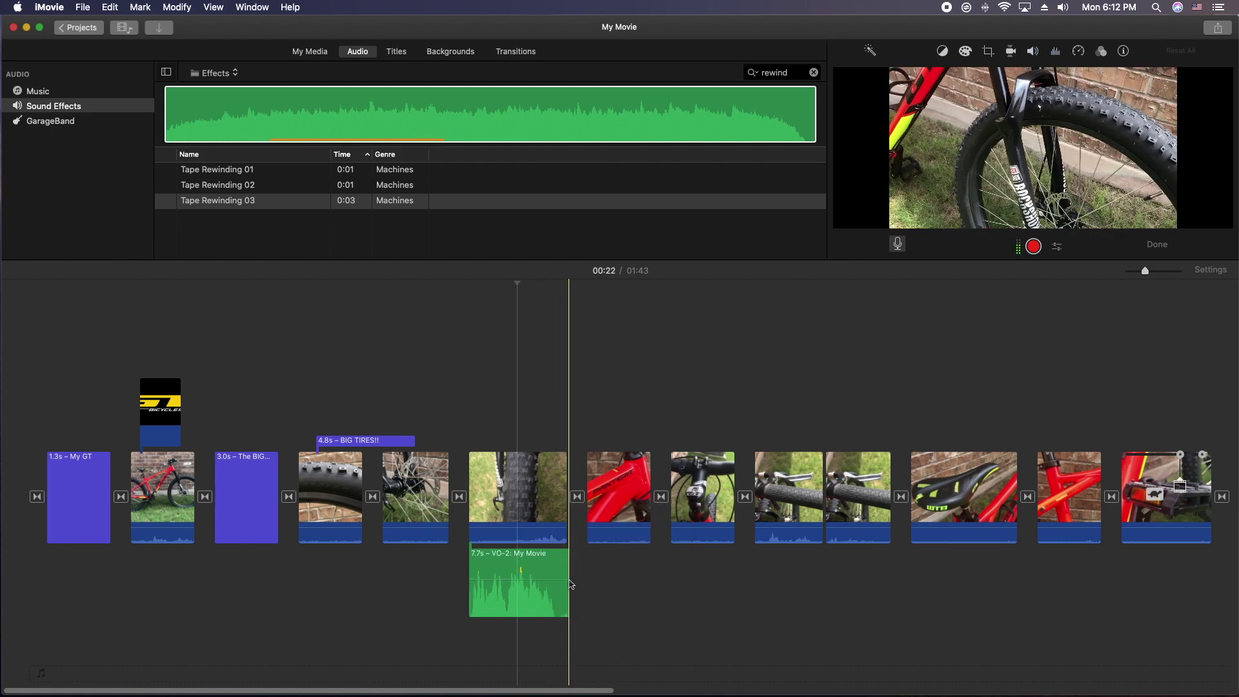
left_click_drag(568, 588, 555, 588)
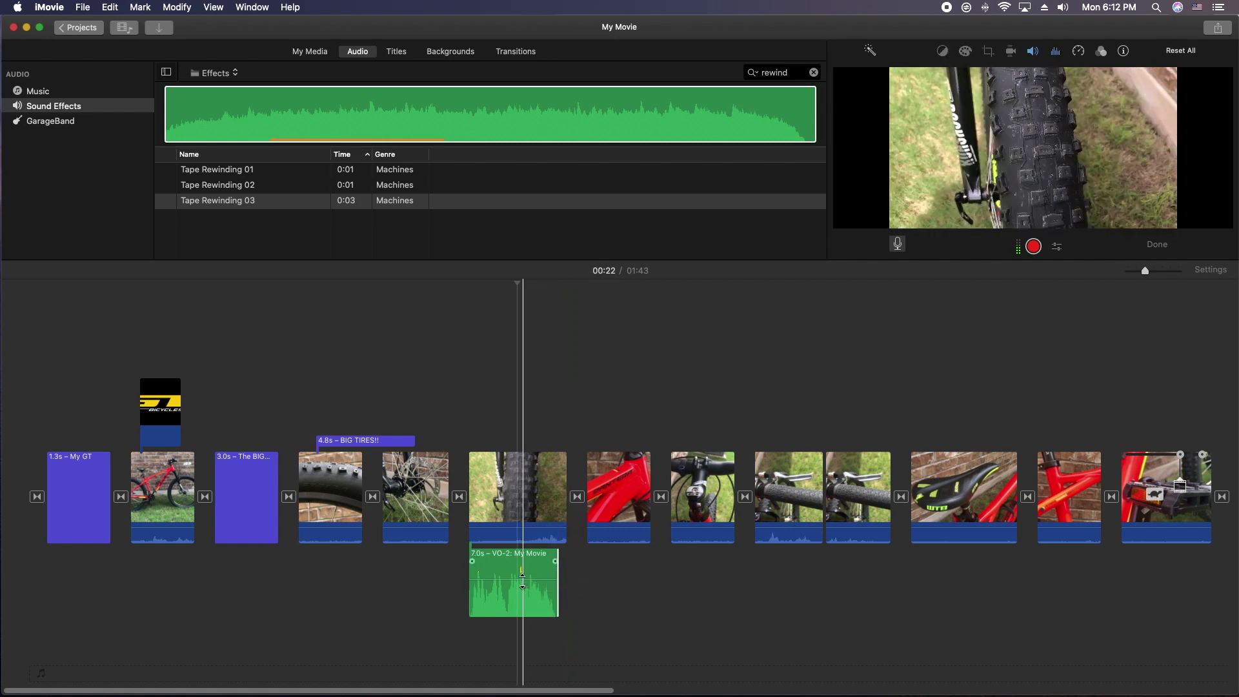
Try the voiceover's volume at about 56%, raise it above that level and play the passage back.
left_click(522, 581)
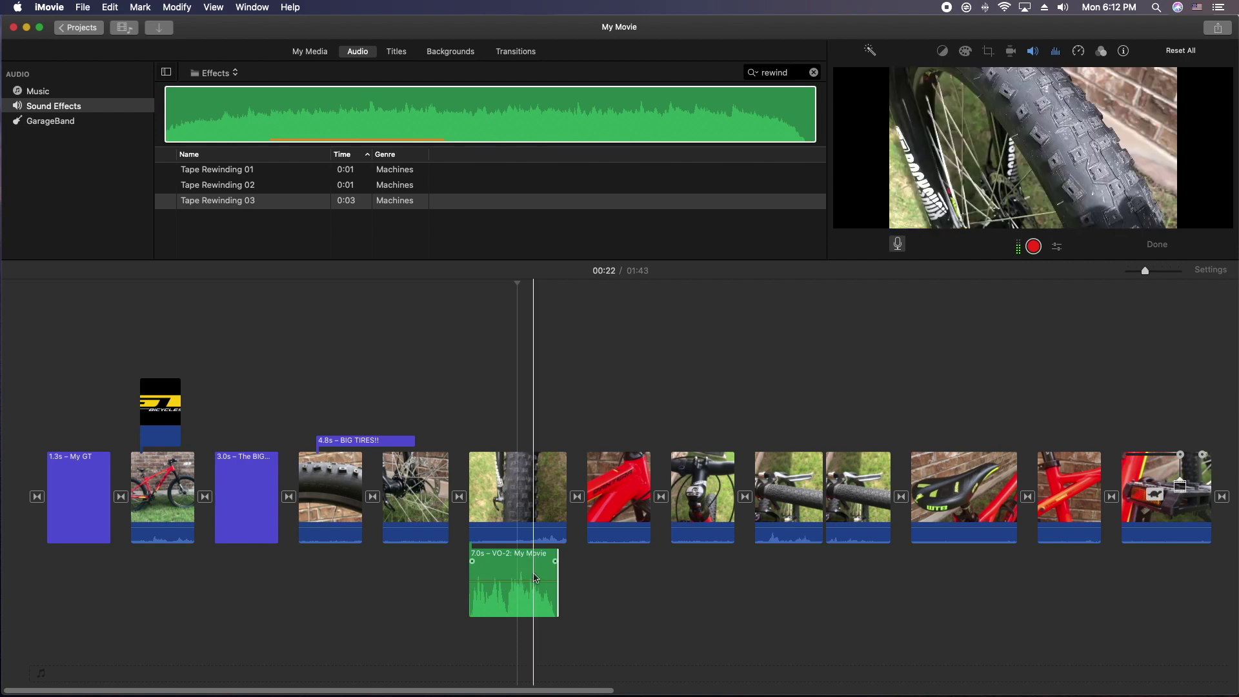
left_click(521, 579)
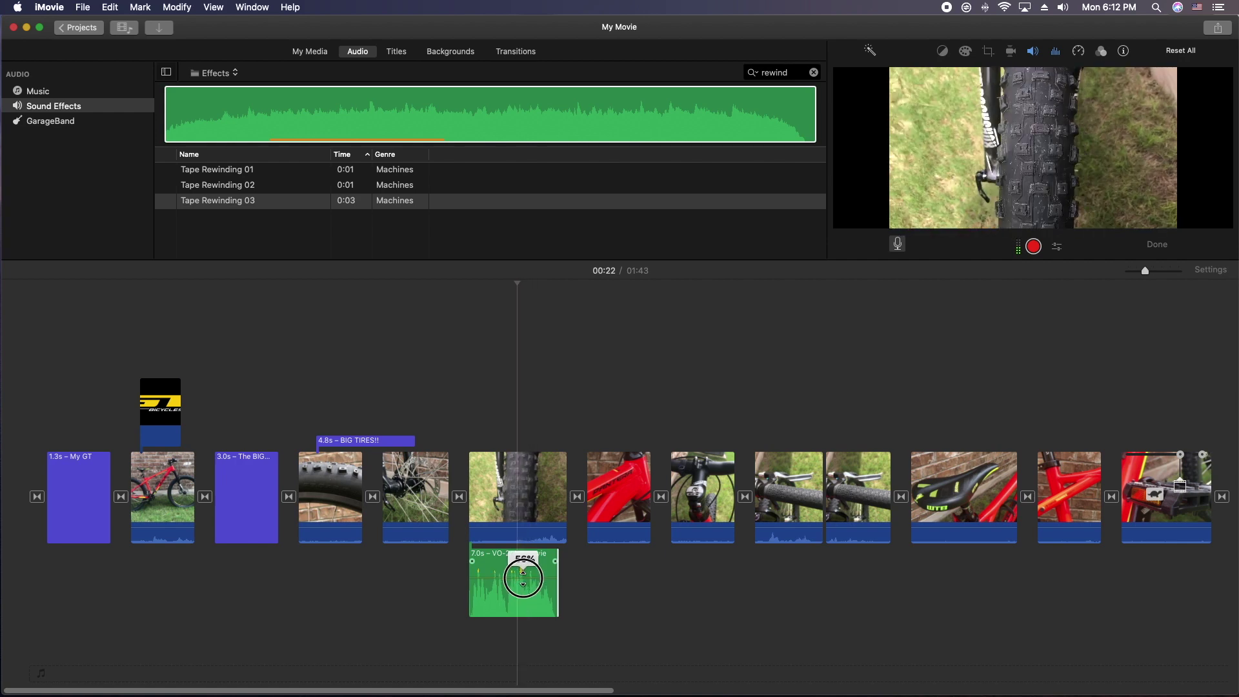
left_click(447, 571)
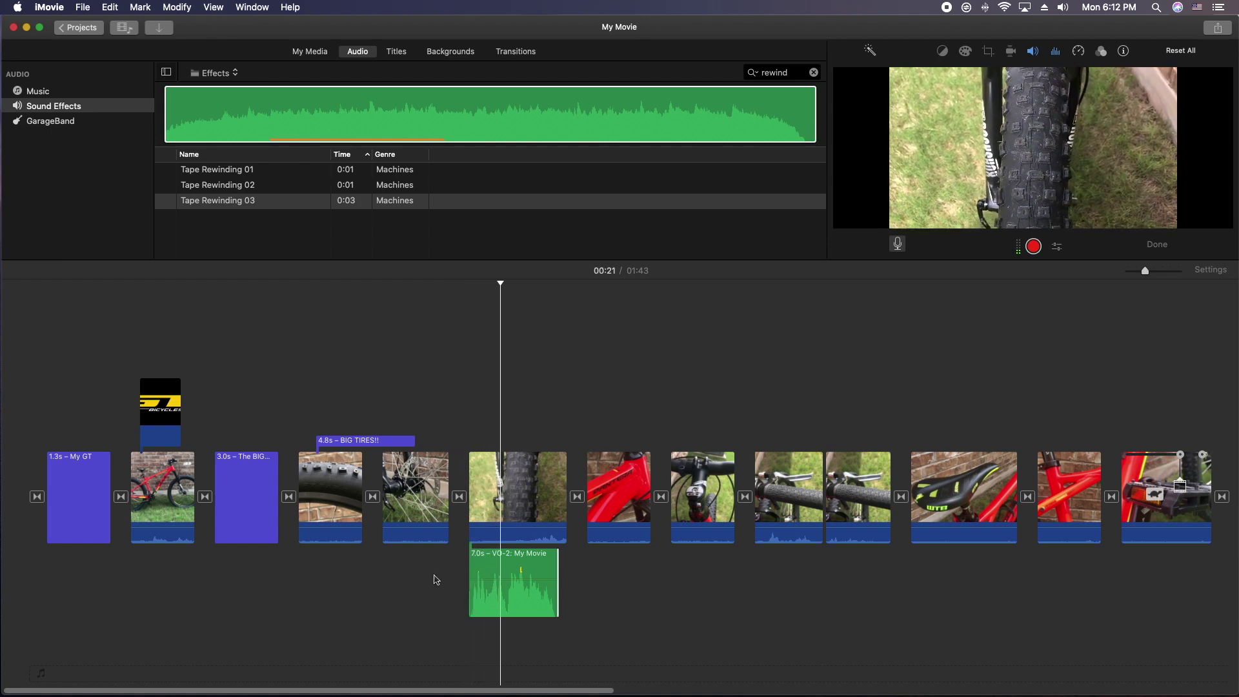
left_click(500, 578)
left_click_drag(500, 576, 506, 576)
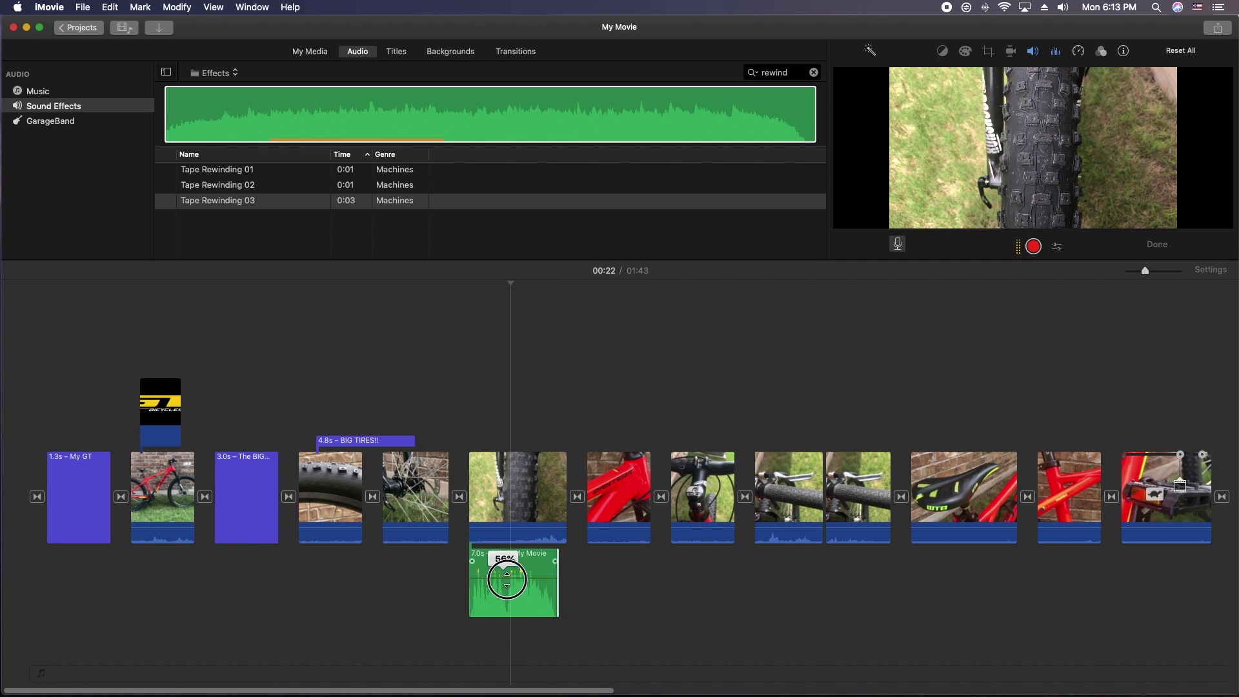
left_click_drag(507, 579, 508, 576)
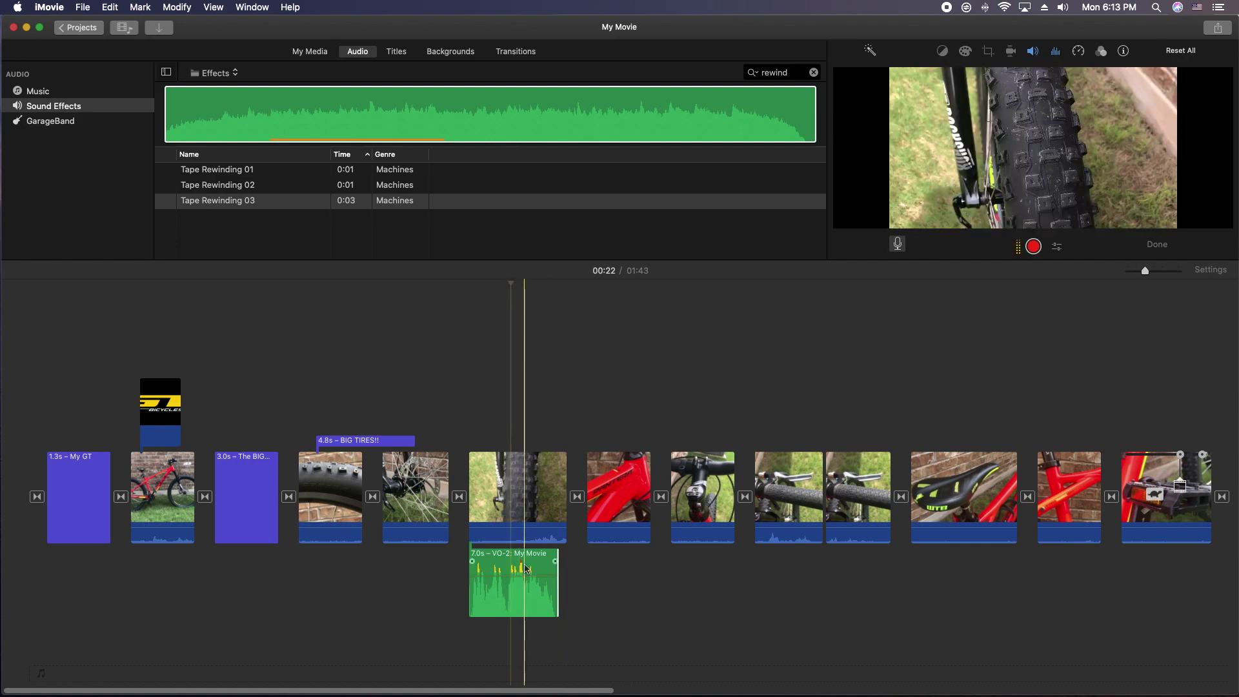
key("space")
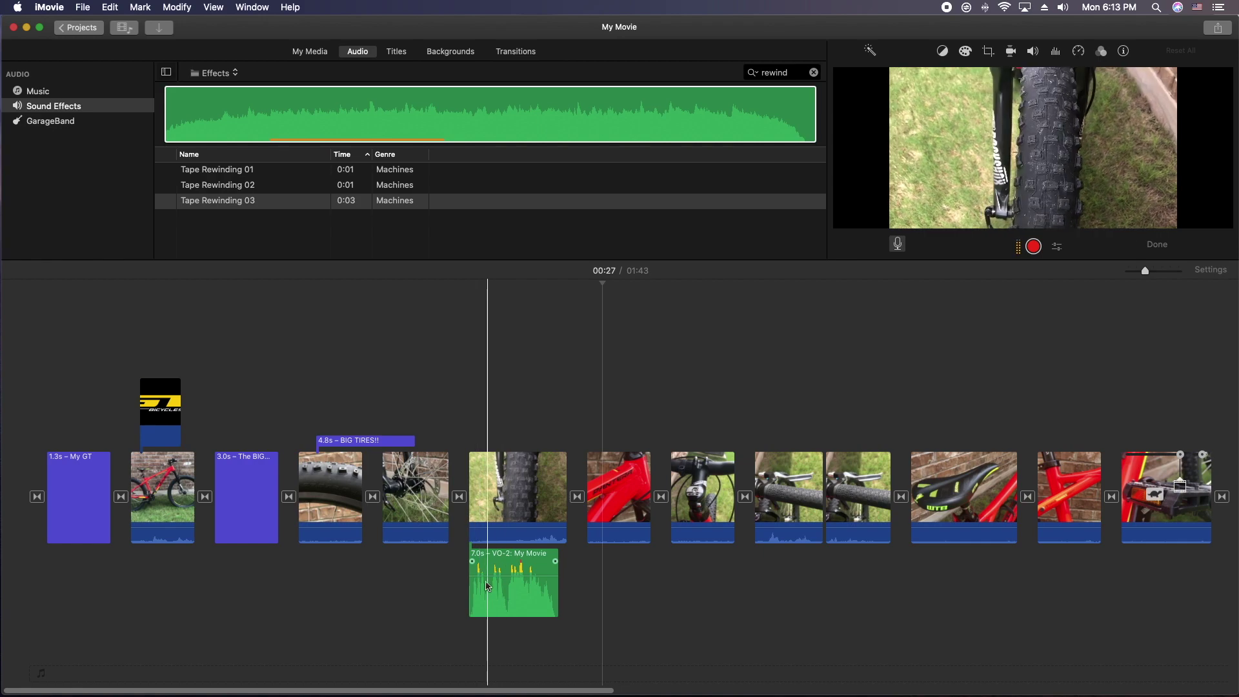
Move the voiceover slightly later beneath the front tire tread clip and split it about 3.1 s from its start.
left_click(755, 429)
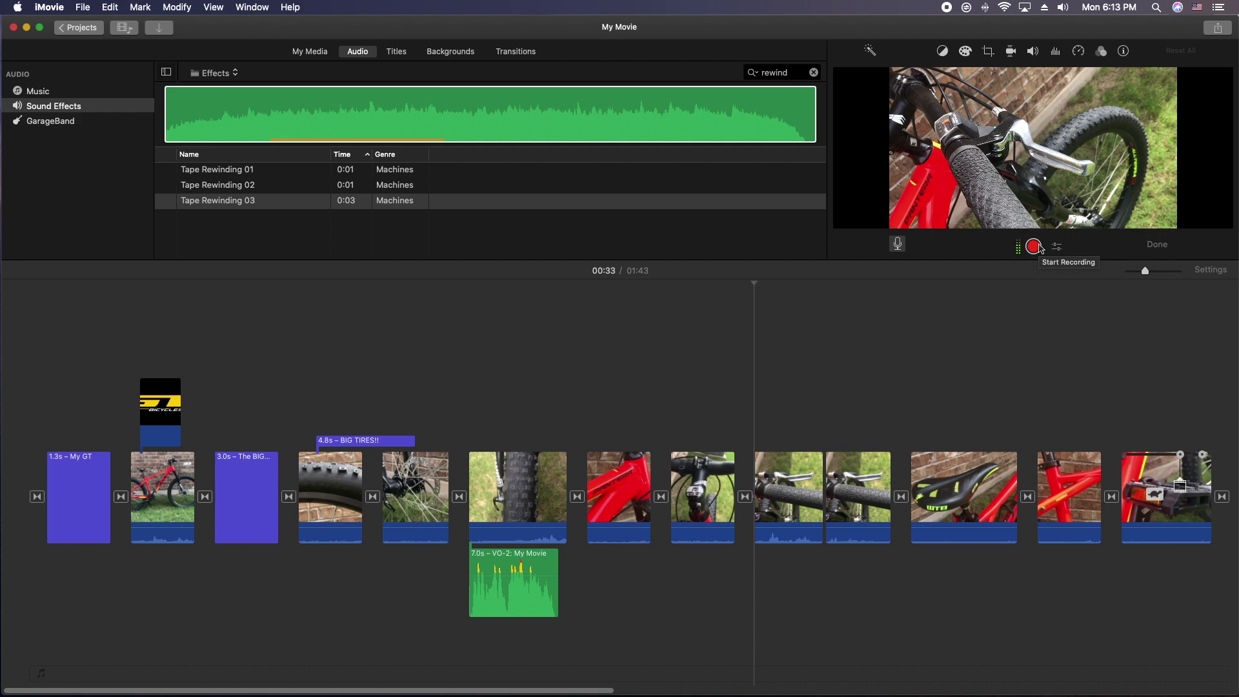
mouse_move(494, 570)
left_mouse_down()
mouse_move(782, 602)
mouse_move(589, 581)
mouse_move(494, 595)
mouse_move(668, 587)
mouse_move(438, 589)
mouse_move(496, 583)
left_mouse_up()
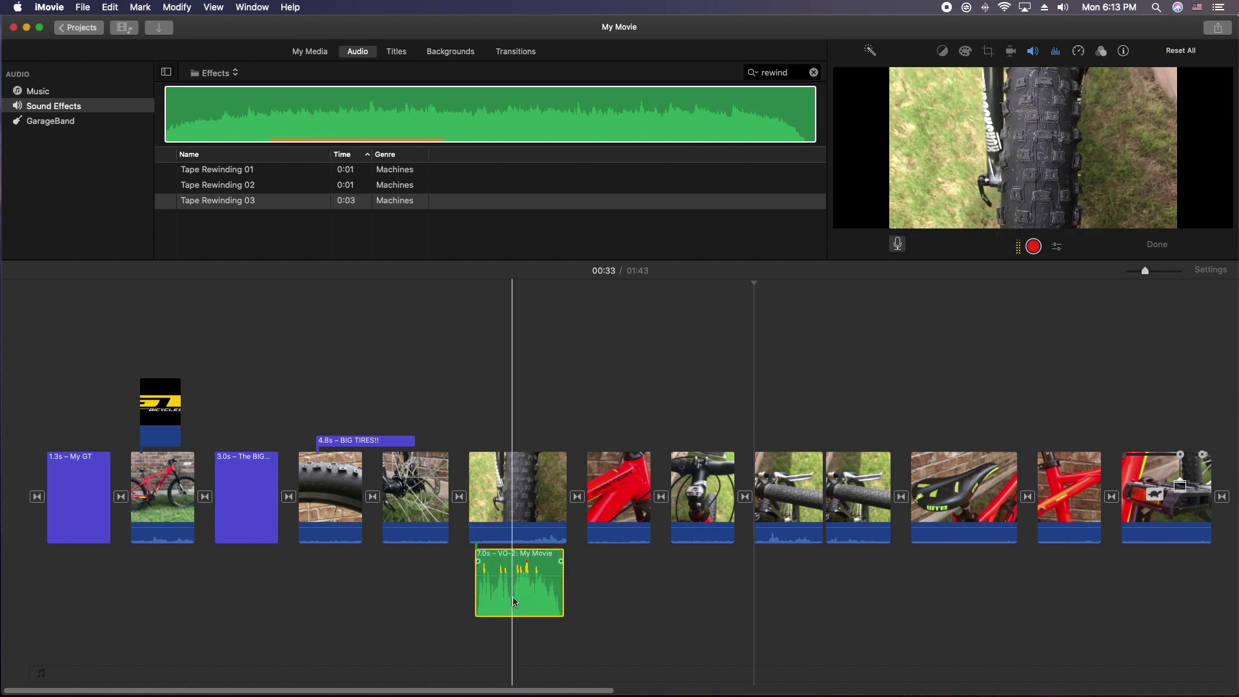
left_click(515, 600)
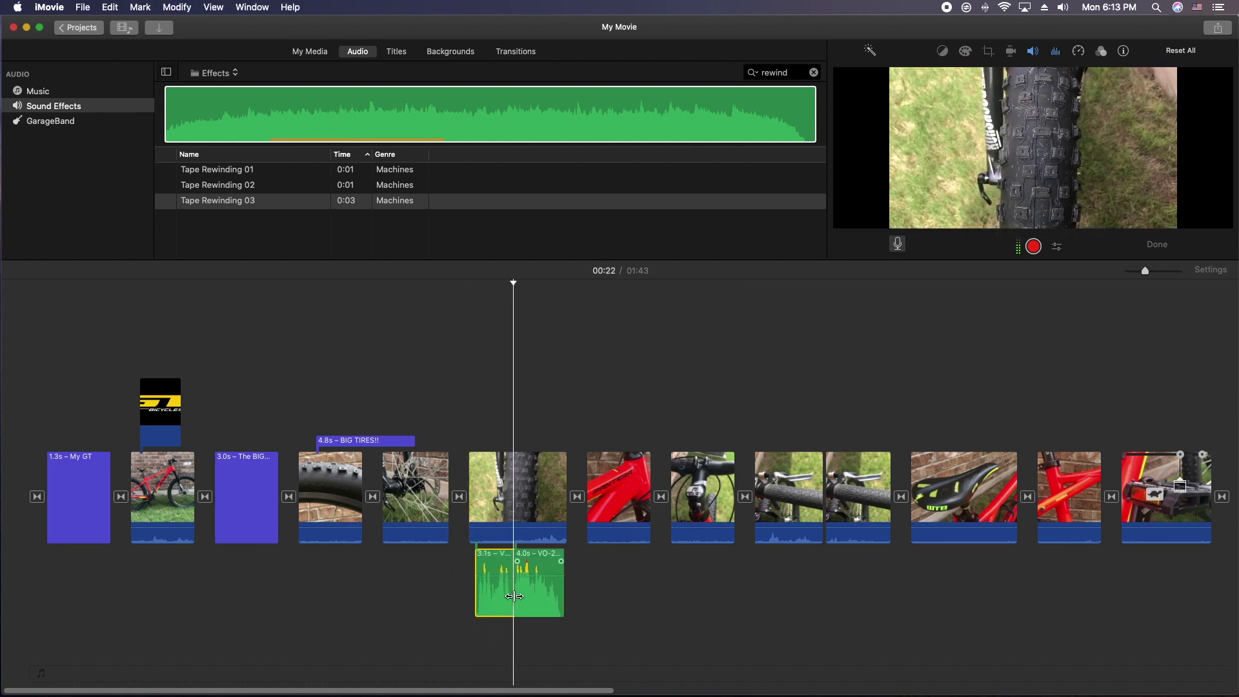
Move the second part of the split voiceover slightly later to leave a small gap after the first part, and finish voiceover recording.
left_click_drag(532, 583, 542, 583)
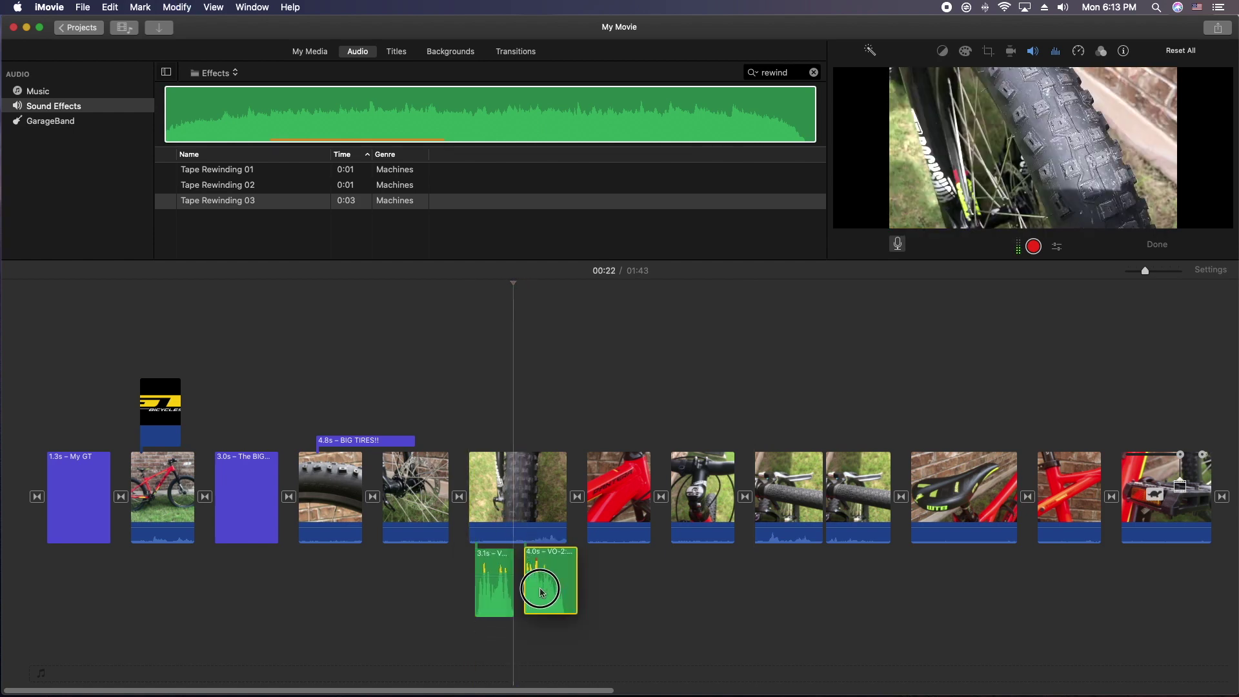
left_click(494, 585)
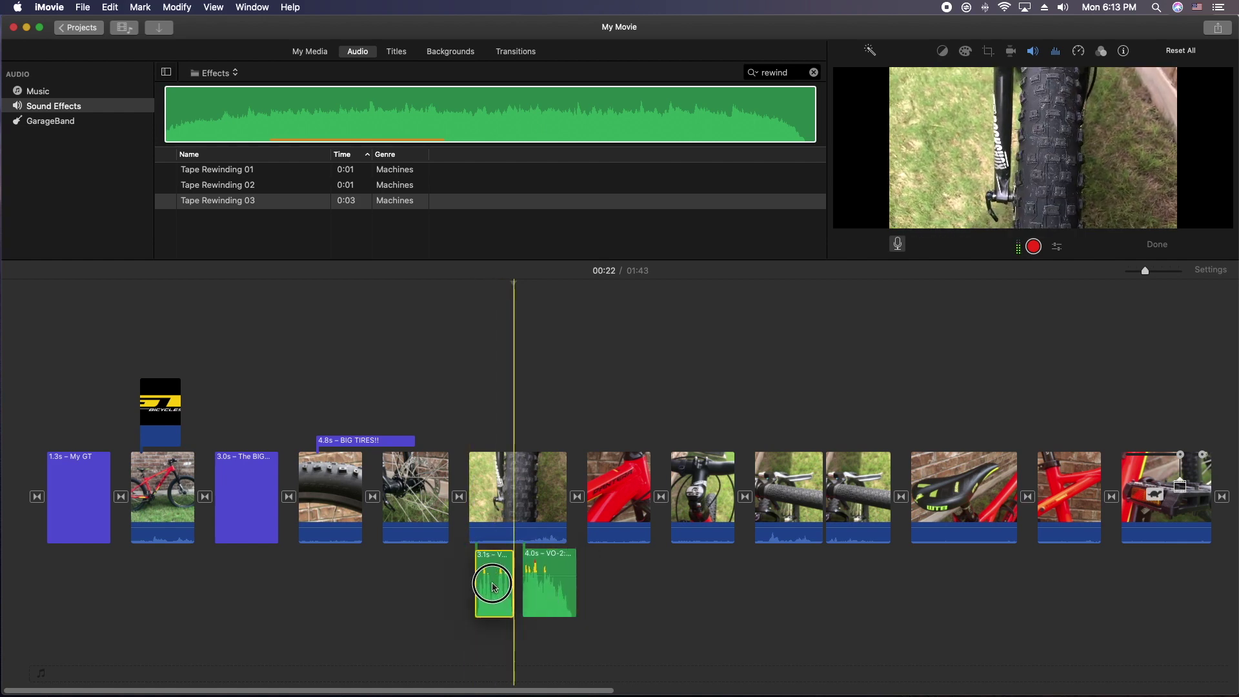
left_click(541, 585)
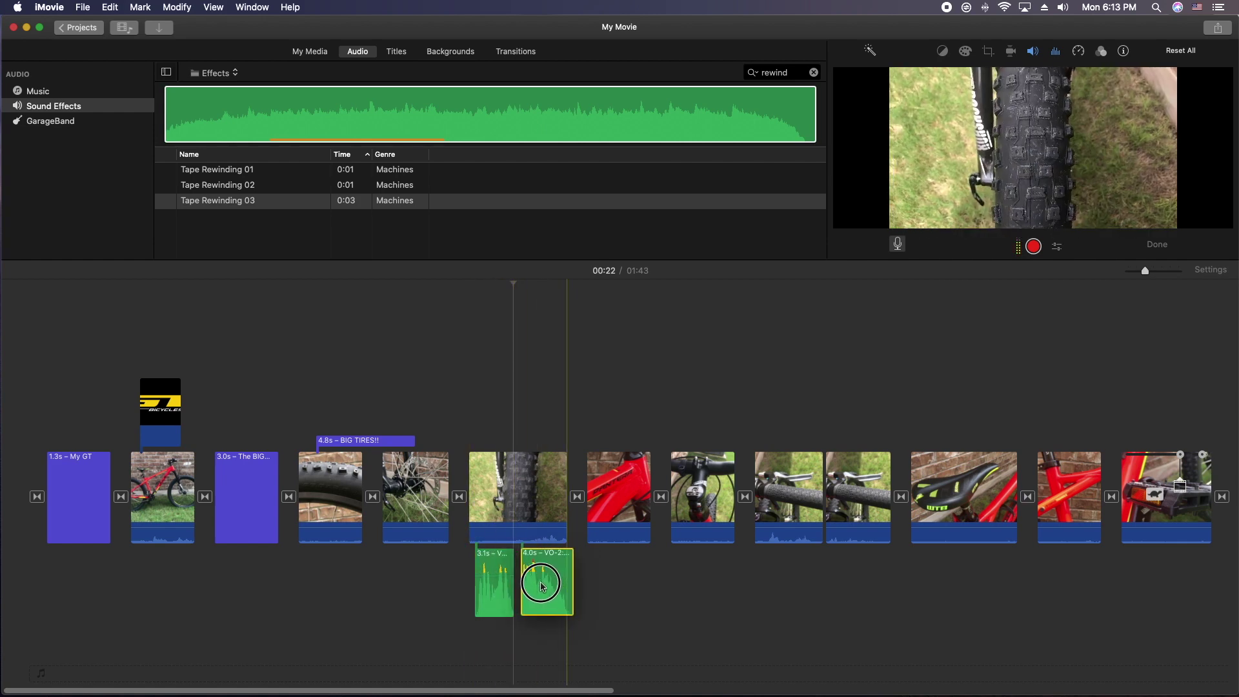
left_click_drag(540, 585, 536, 585)
left_click(465, 599)
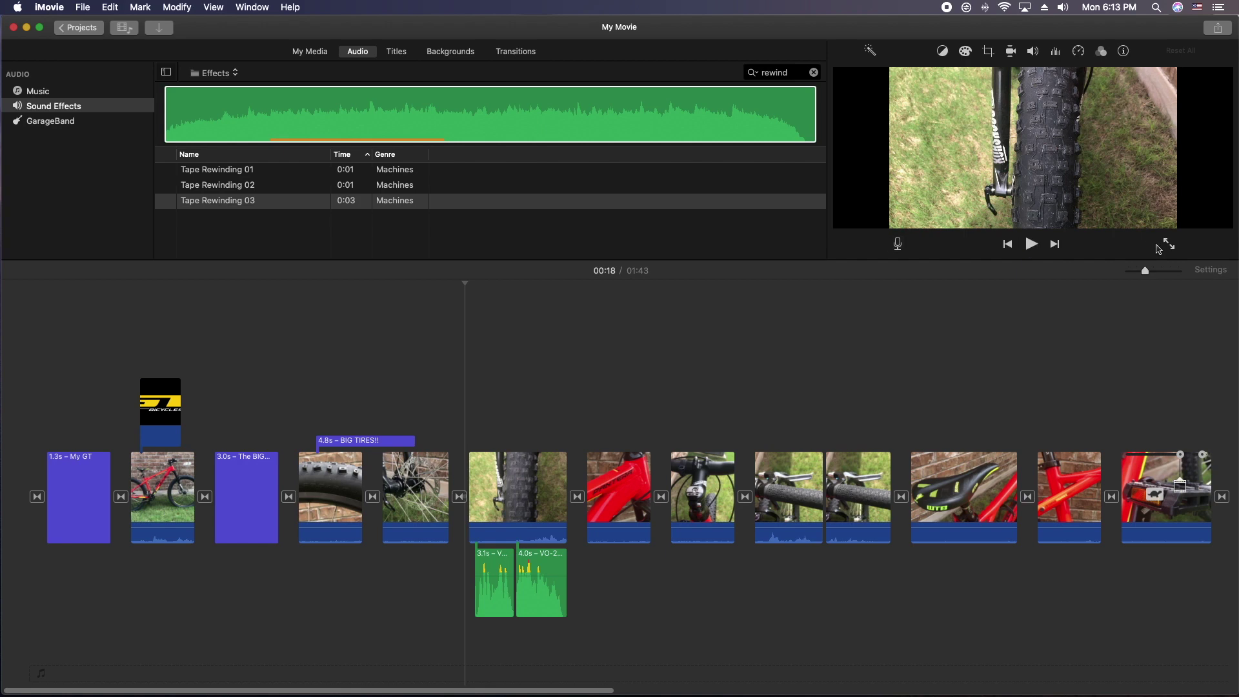
Enlarge the browser and preview area above the timeline and show the project's media.
left_click_drag(591, 260, 610, 375)
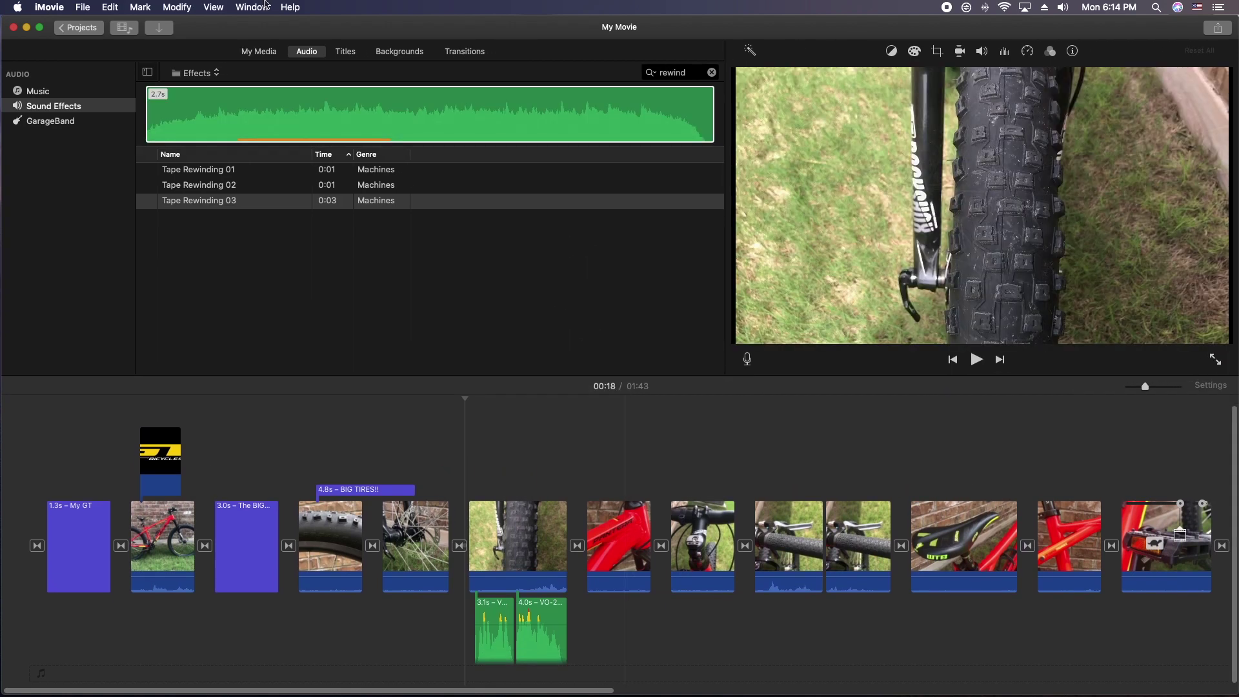
left_click(258, 52)
Try the X-Ray clip filter on the second handlebar grip clip and play the passage back.
left_click(860, 562)
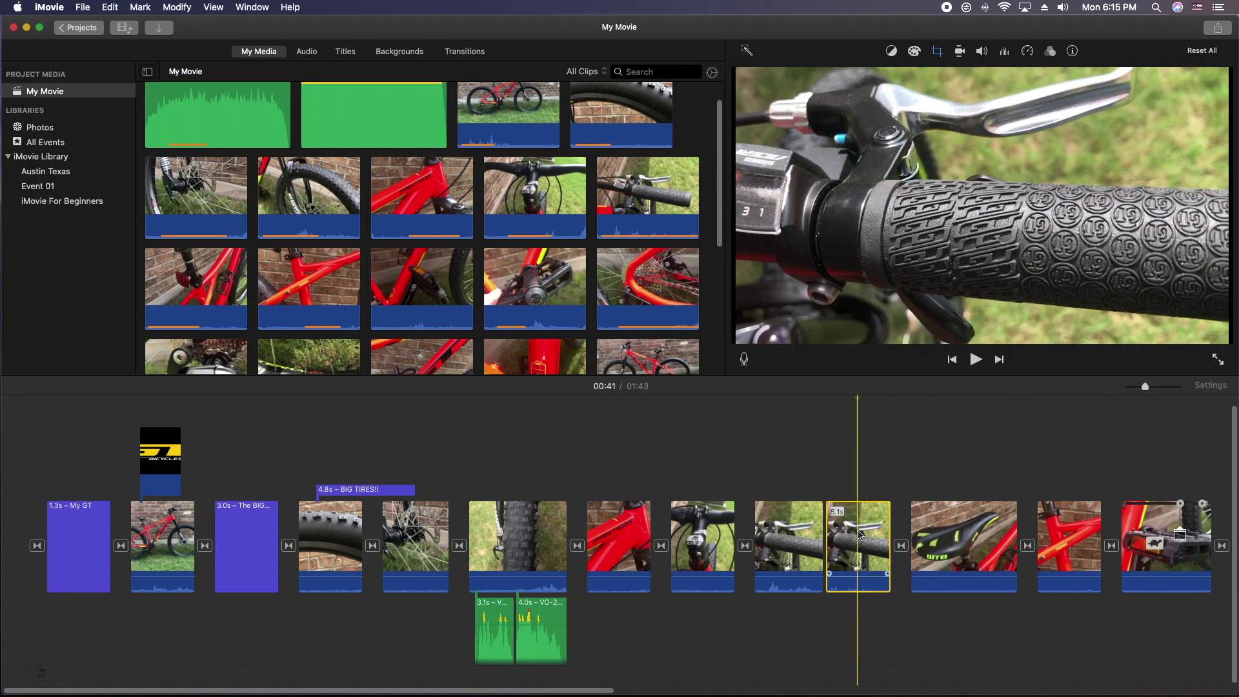
left_click(855, 527)
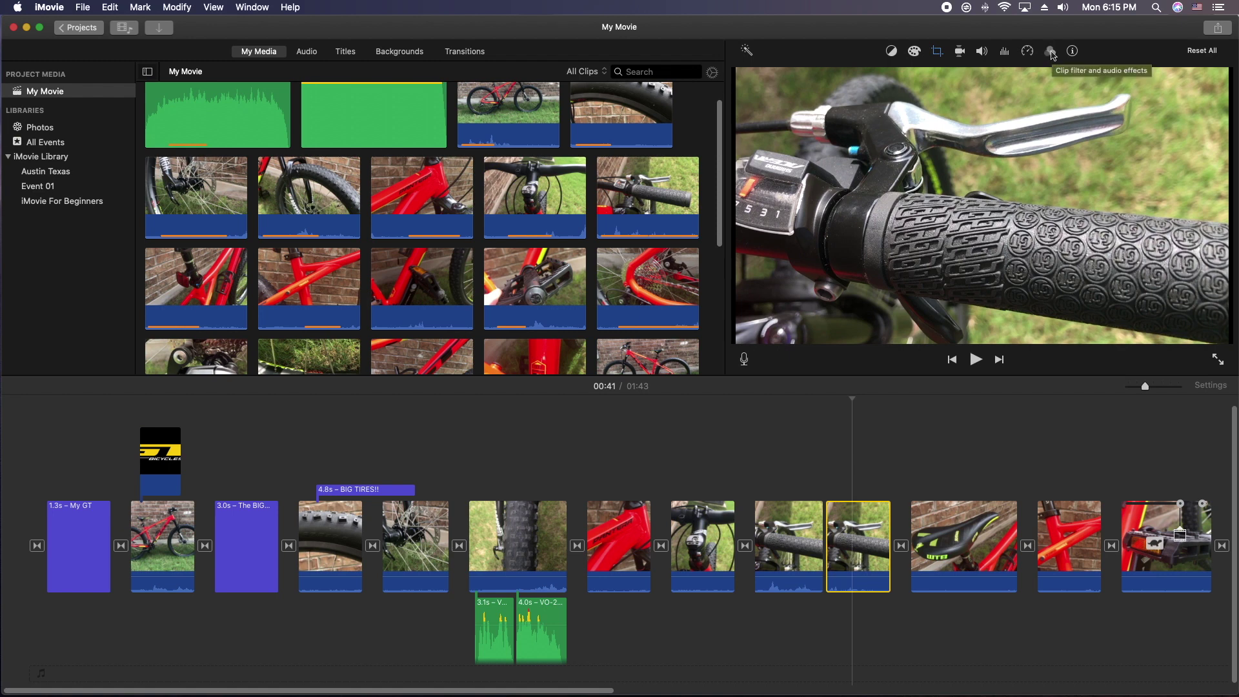
left_click(1051, 51)
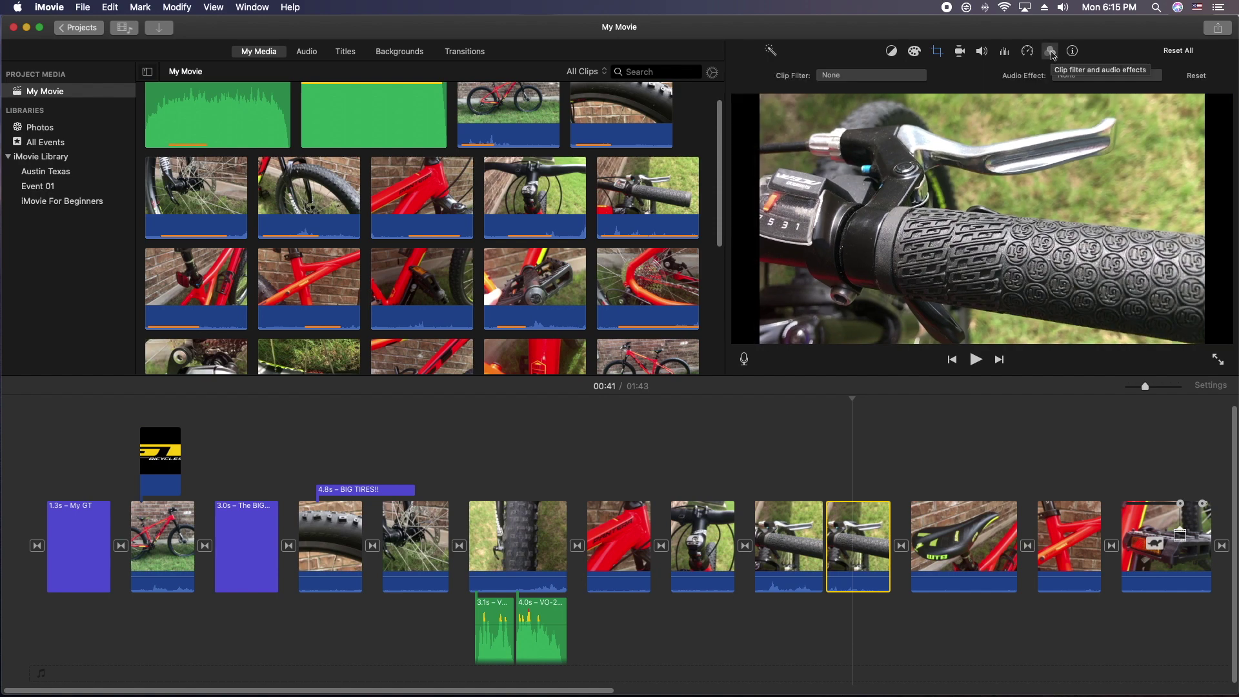
left_click(871, 78)
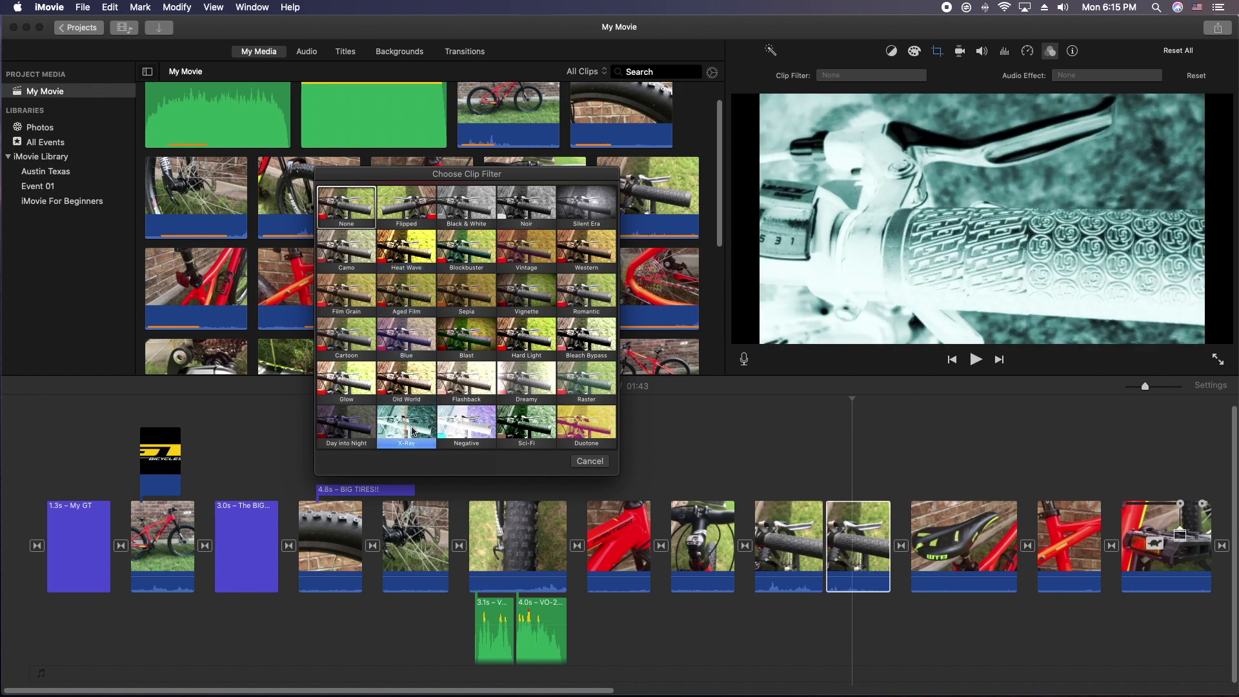
left_click(407, 423)
left_click(809, 475)
key("space")
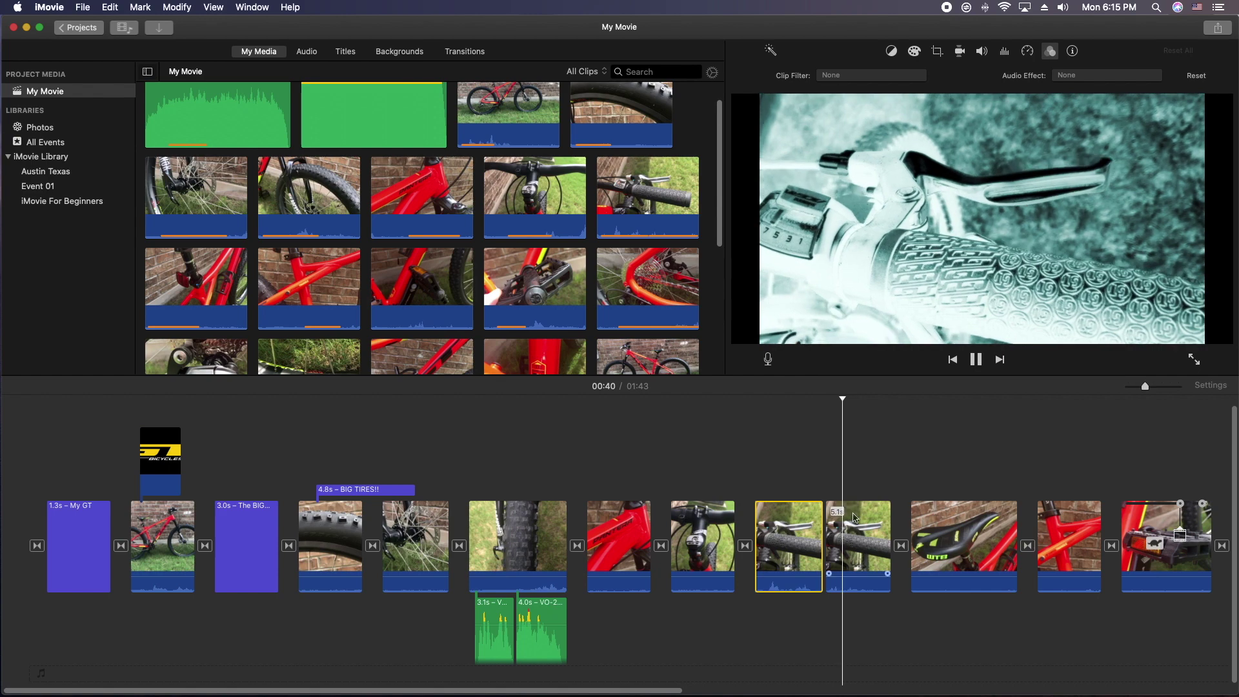
Switch the second handlebar grip clip's filter to Hard Light and play it back.
left_click(856, 520)
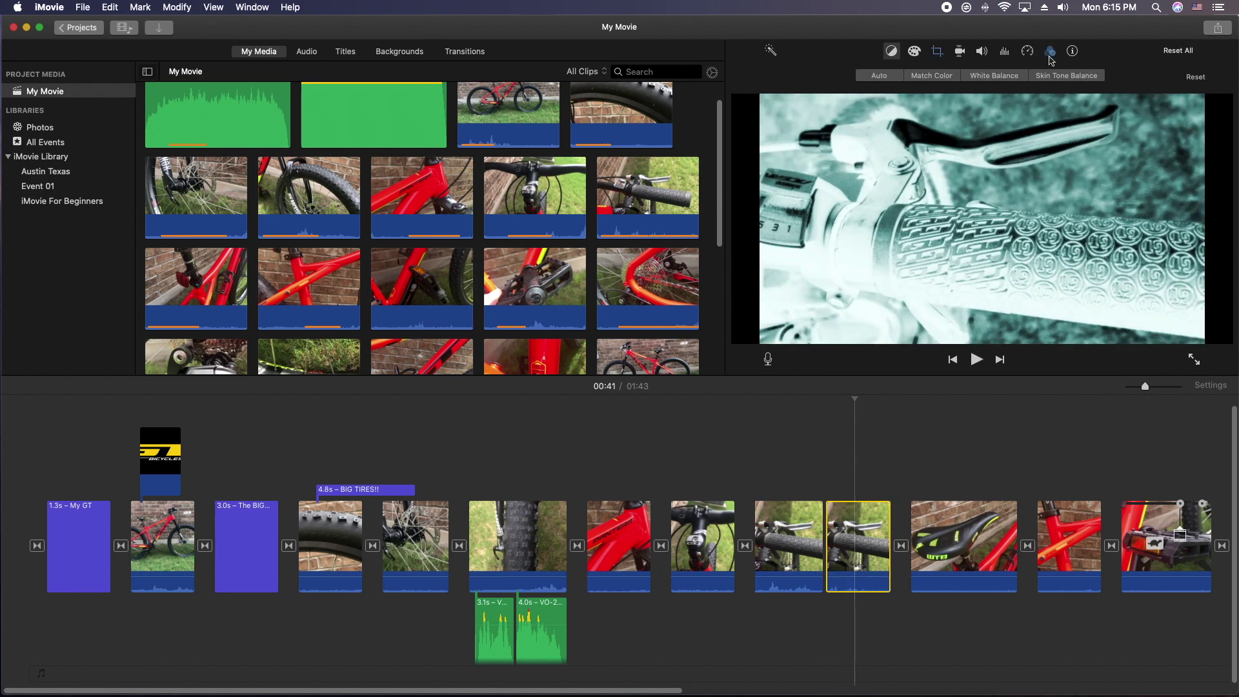
left_click(864, 76)
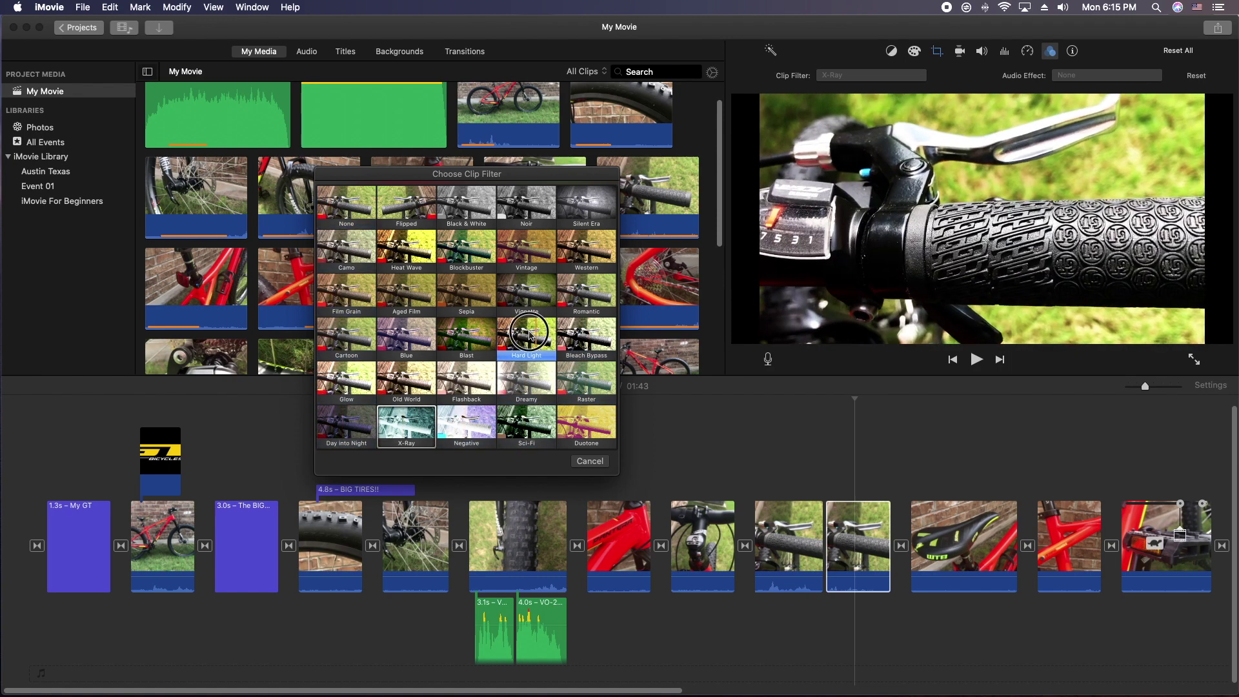
left_click(530, 334)
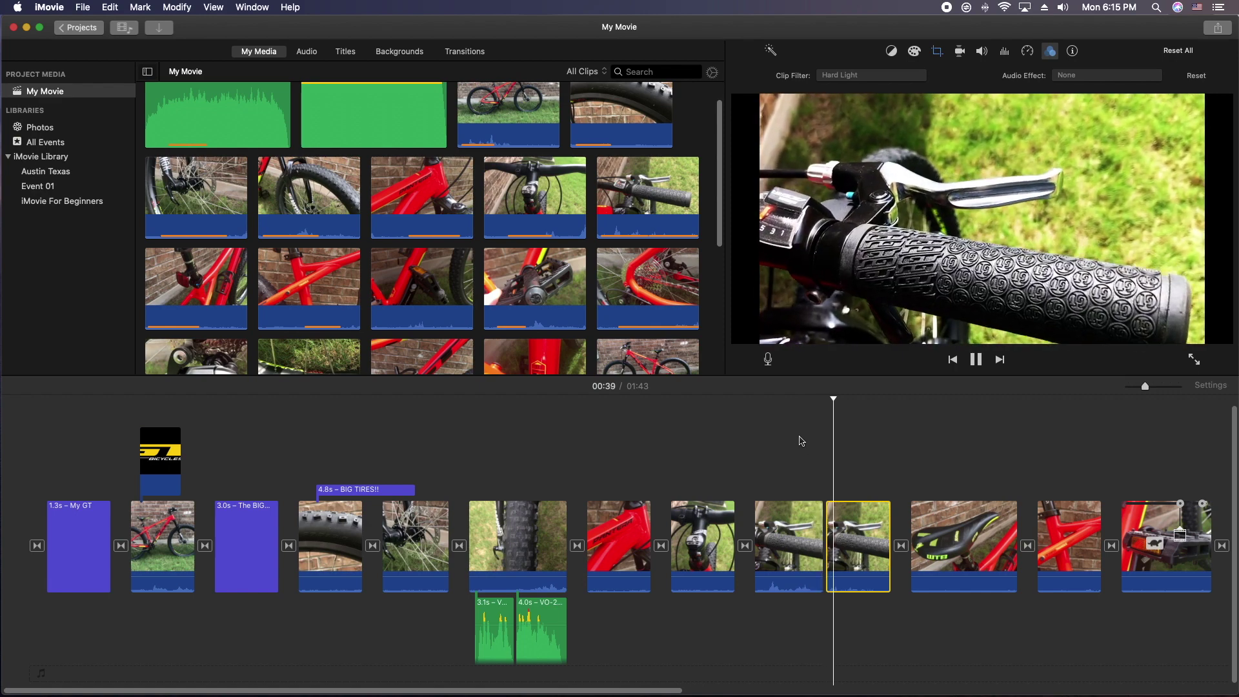
left_click(850, 525)
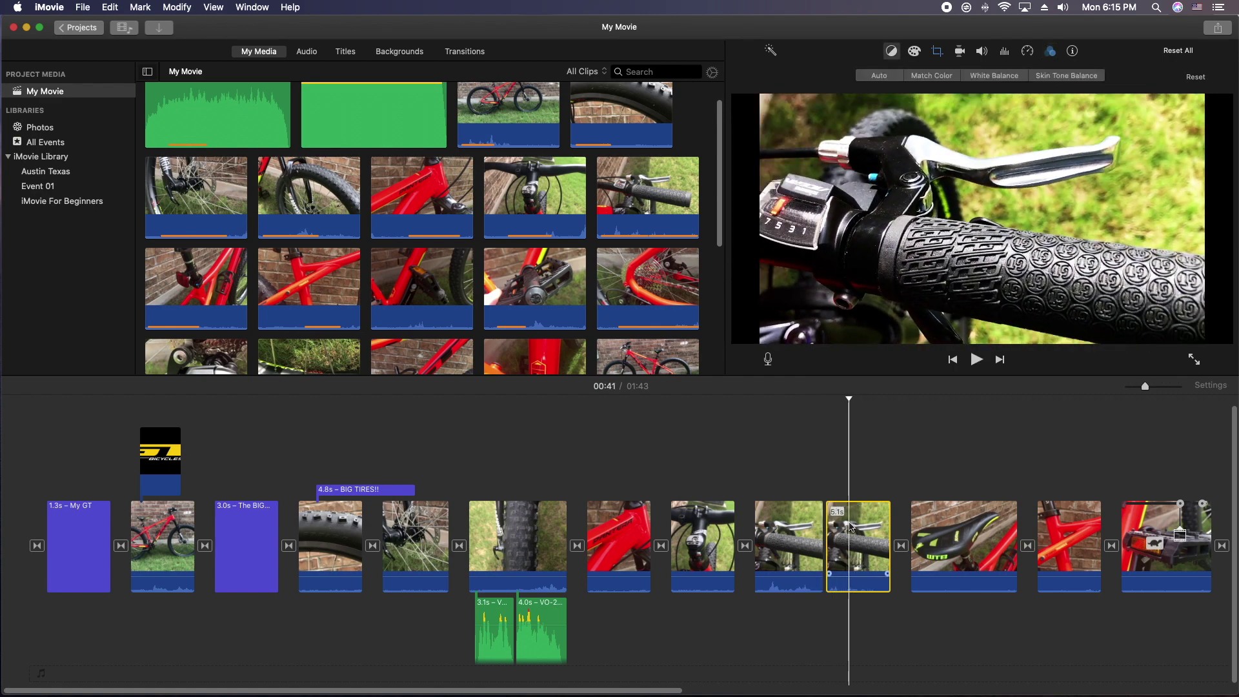
Try the Vignette filter on the second handlebar grip clip and set its clip filter back to None.
left_click(868, 535)
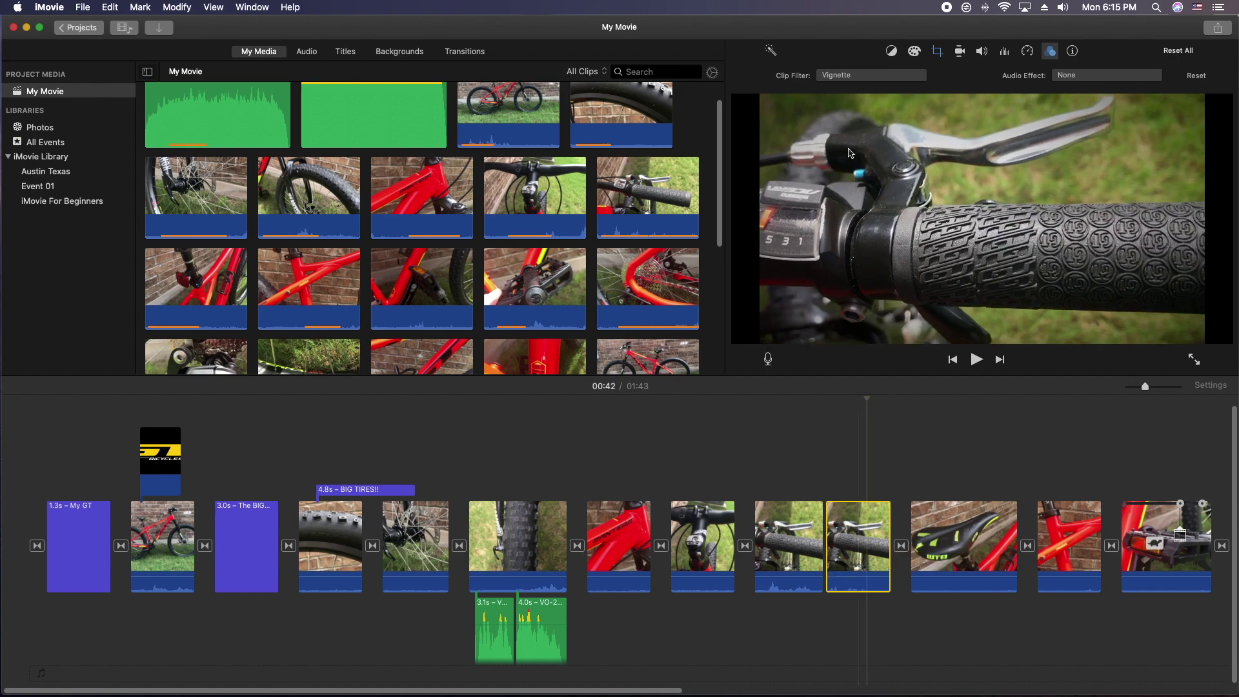
left_click(902, 80)
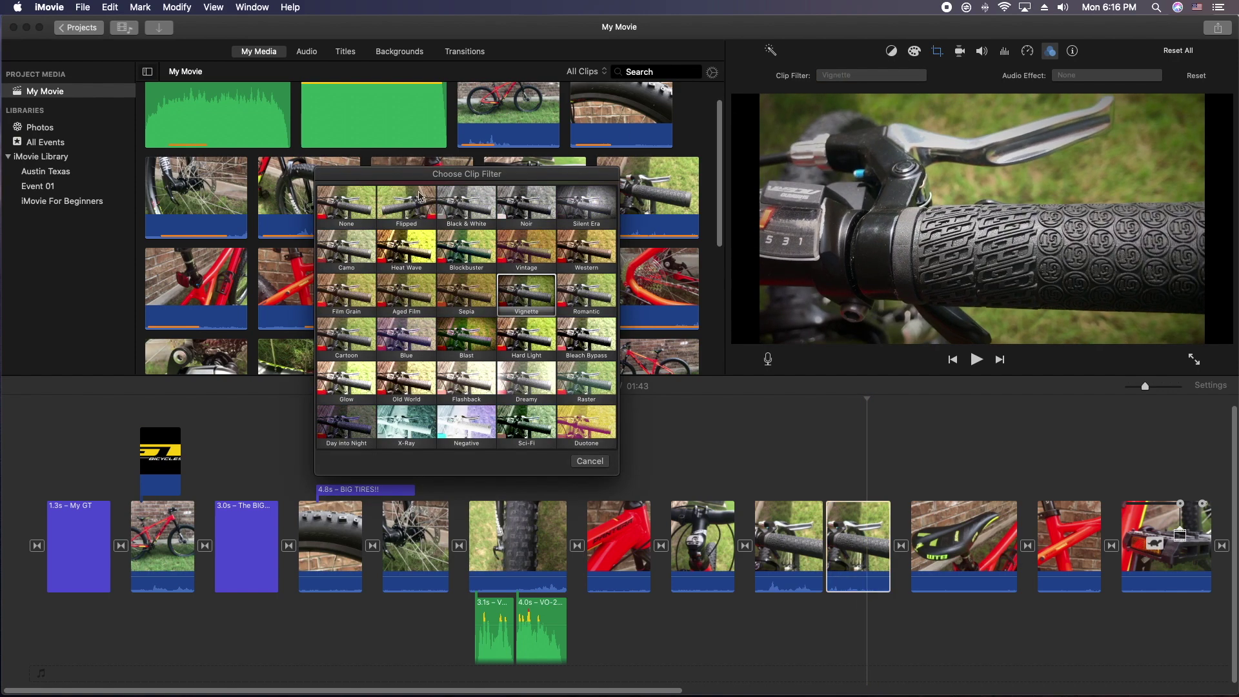
left_click(340, 205)
Preview the available audio effects on the second voiceover part and keep the effect at None.
left_click(541, 623)
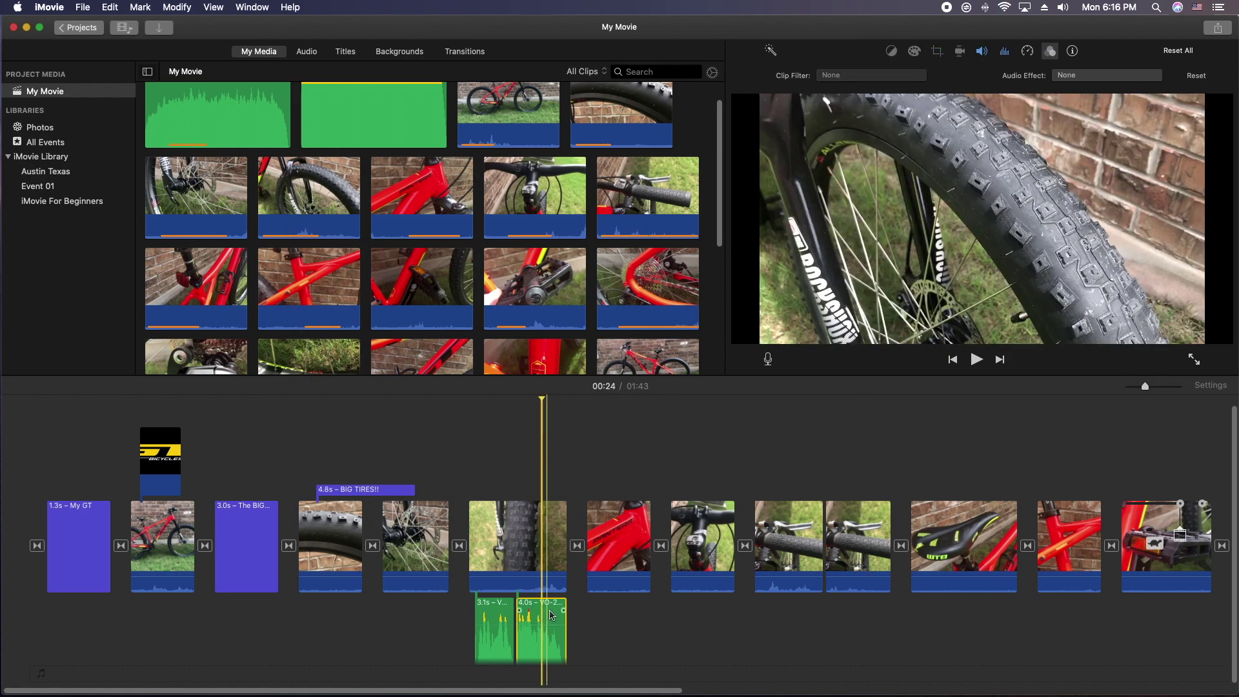
left_click(541, 612)
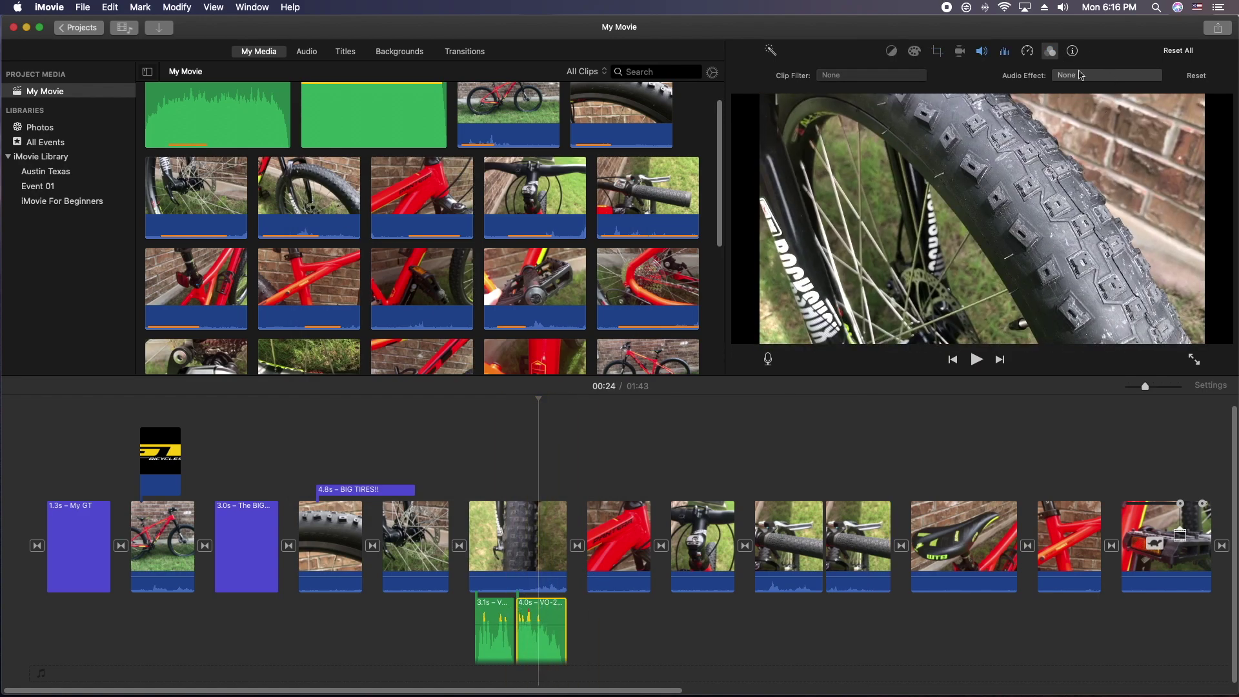
left_click(1083, 76)
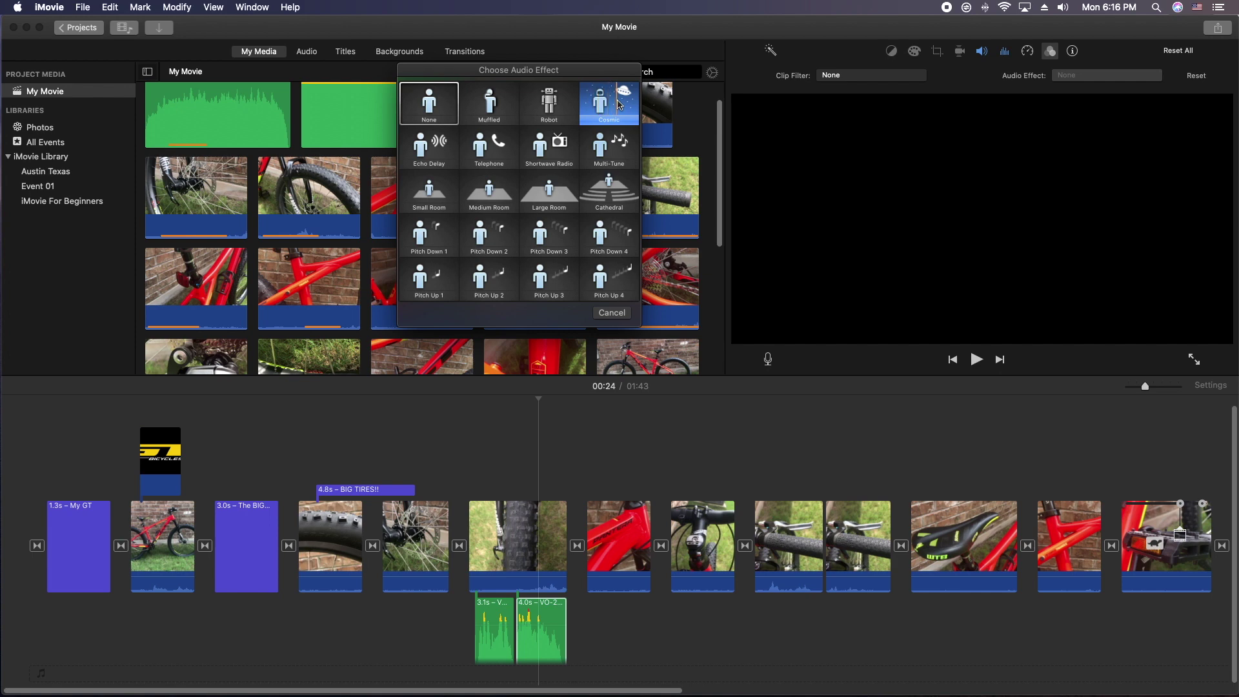
left_click(431, 114)
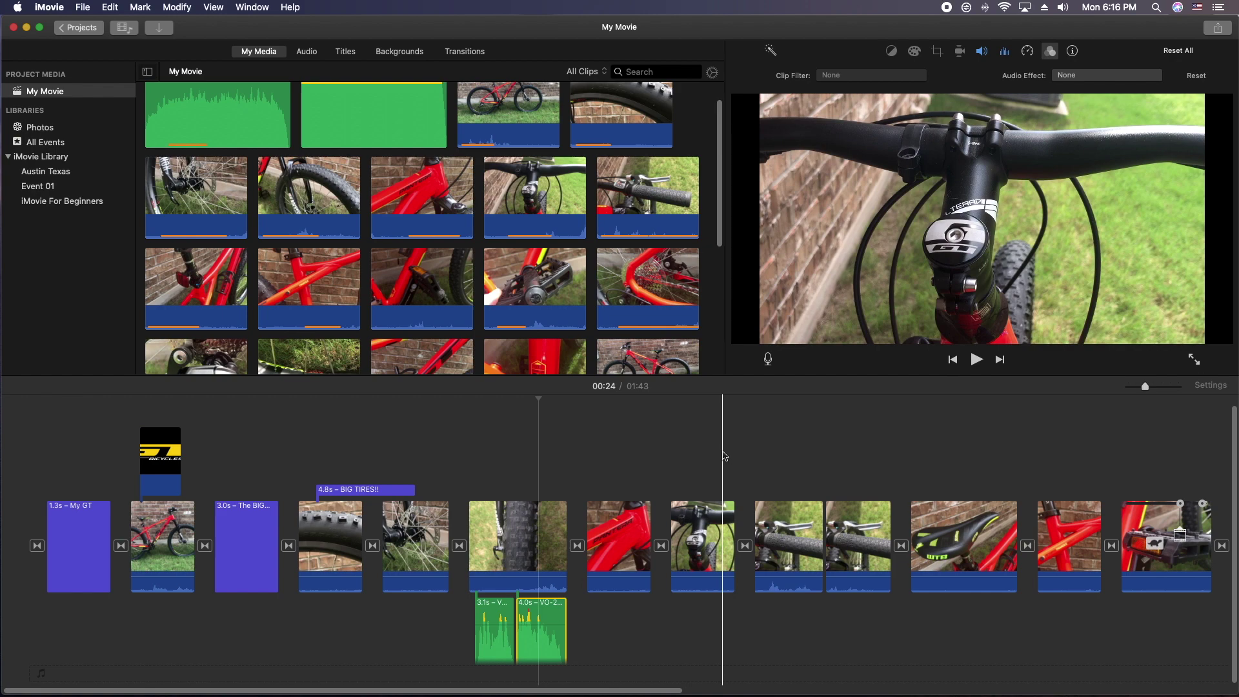
Raise the saturation of the opening full bike clip and make its color temperature slightly warmer.
left_click(127, 460)
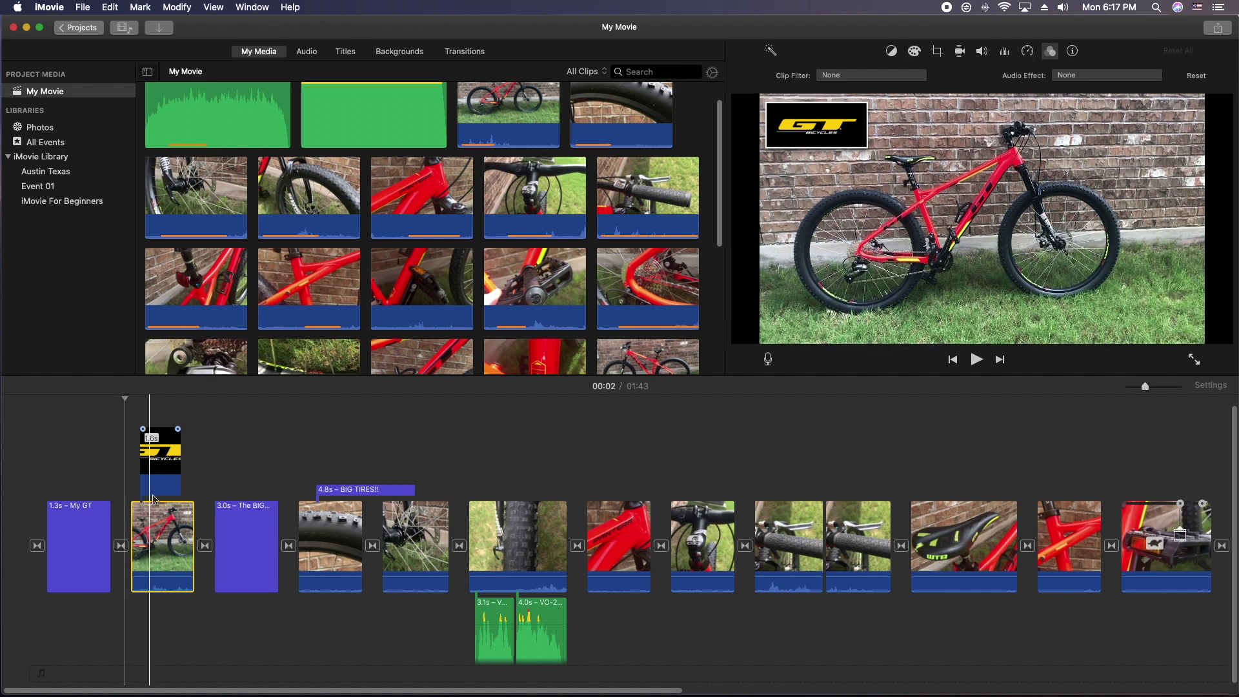
left_click(165, 542)
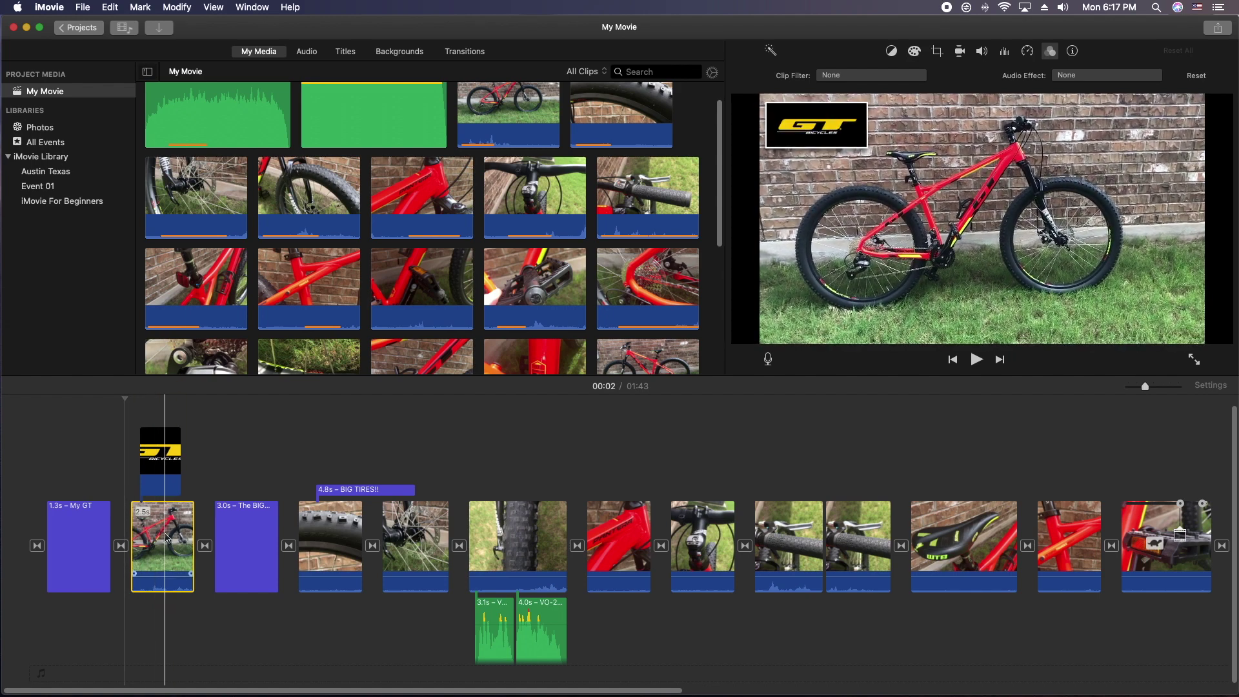
left_click(914, 52)
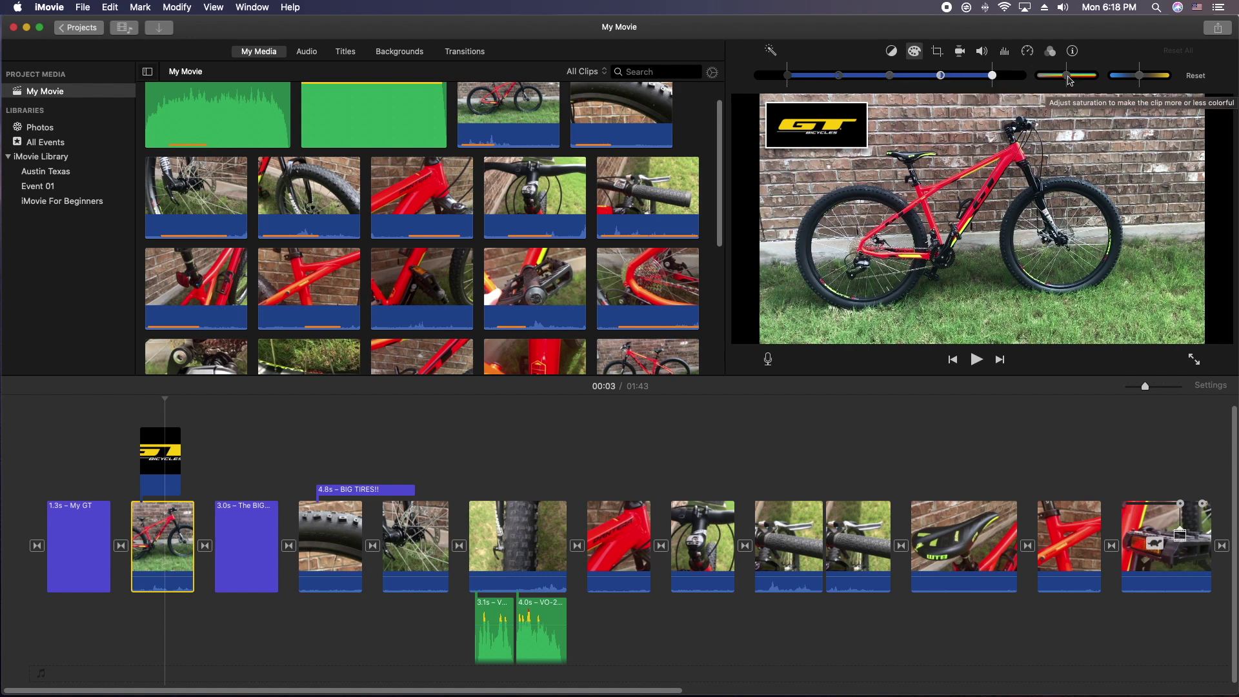
mouse_move(1068, 79)
left_mouse_down()
mouse_move(1093, 76)
mouse_move(986, 80)
mouse_move(1065, 76)
left_mouse_up()
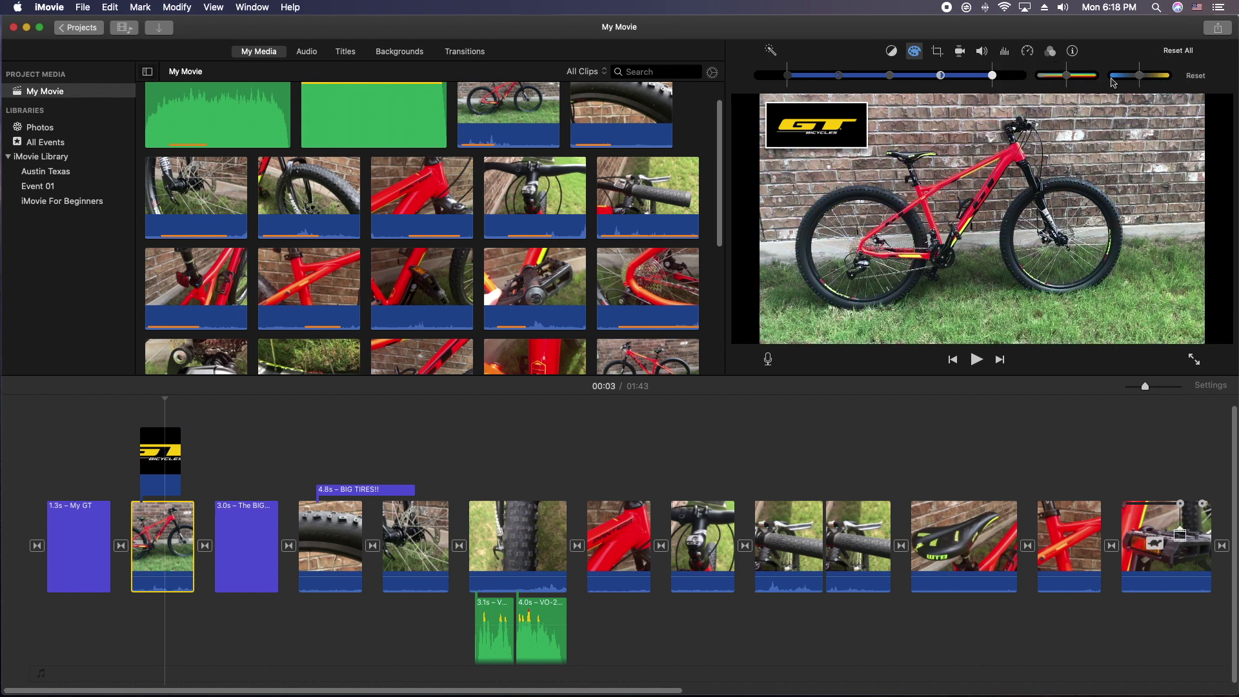
mouse_move(1141, 78)
left_mouse_down()
mouse_move(1191, 77)
mouse_move(1110, 82)
mouse_move(1141, 82)
left_mouse_up()
left_click_drag(1068, 75, 1075, 81)
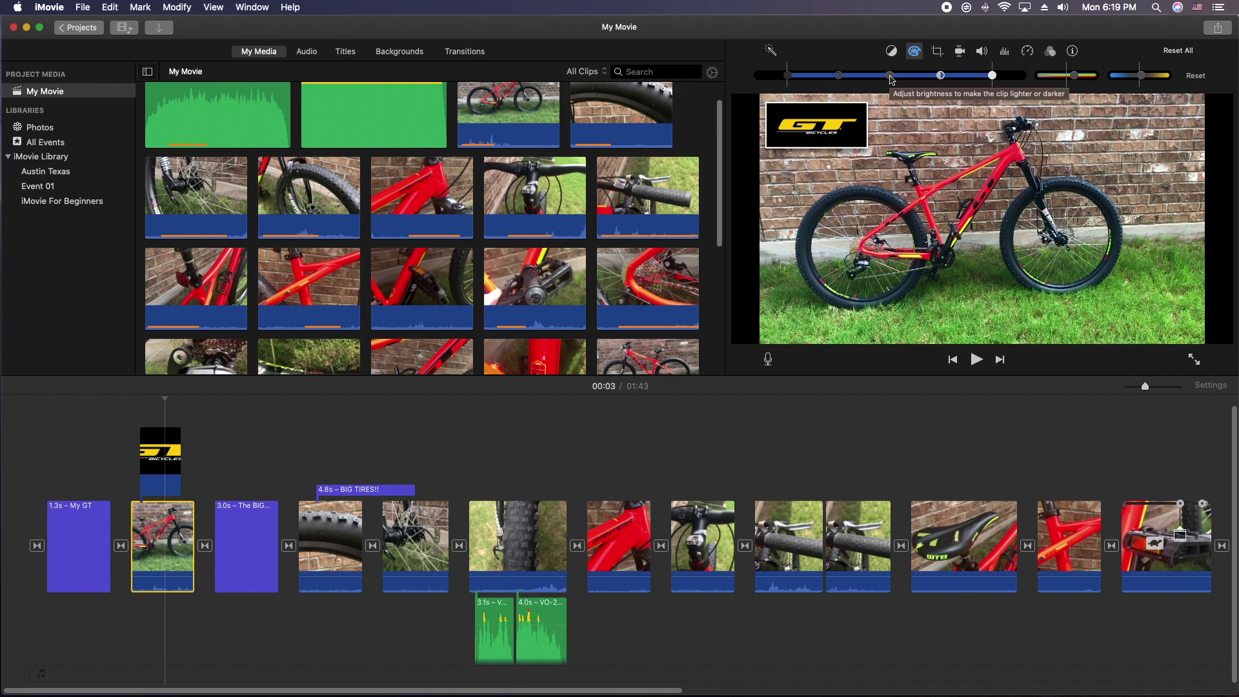
Slightly raise the full bike clip's shadows, brightness and highlights, fine-tune its saturation and compare it with the saddle clip.
left_click_drag(890, 79, 891, 81)
left_click_drag(796, 80, 794, 80)
left_click_drag(997, 78, 944, 78)
left_click_drag(1075, 78, 1075, 78)
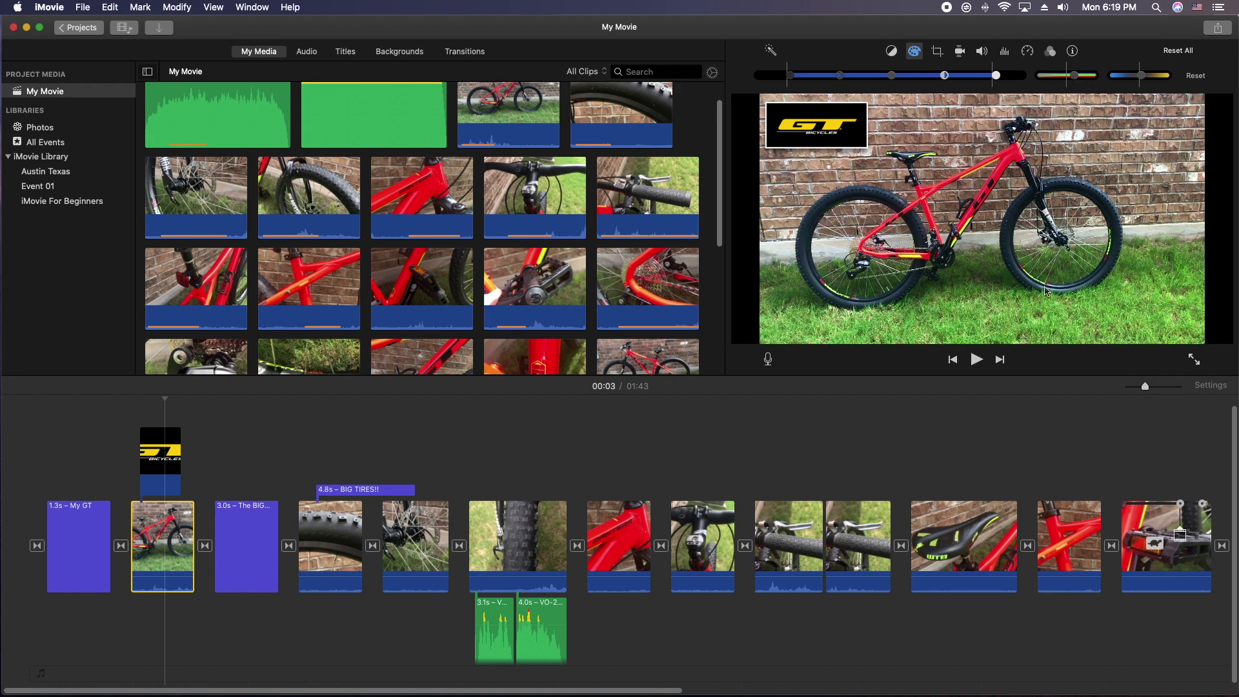
left_click_drag(1075, 78, 1074, 78)
left_click(1007, 516)
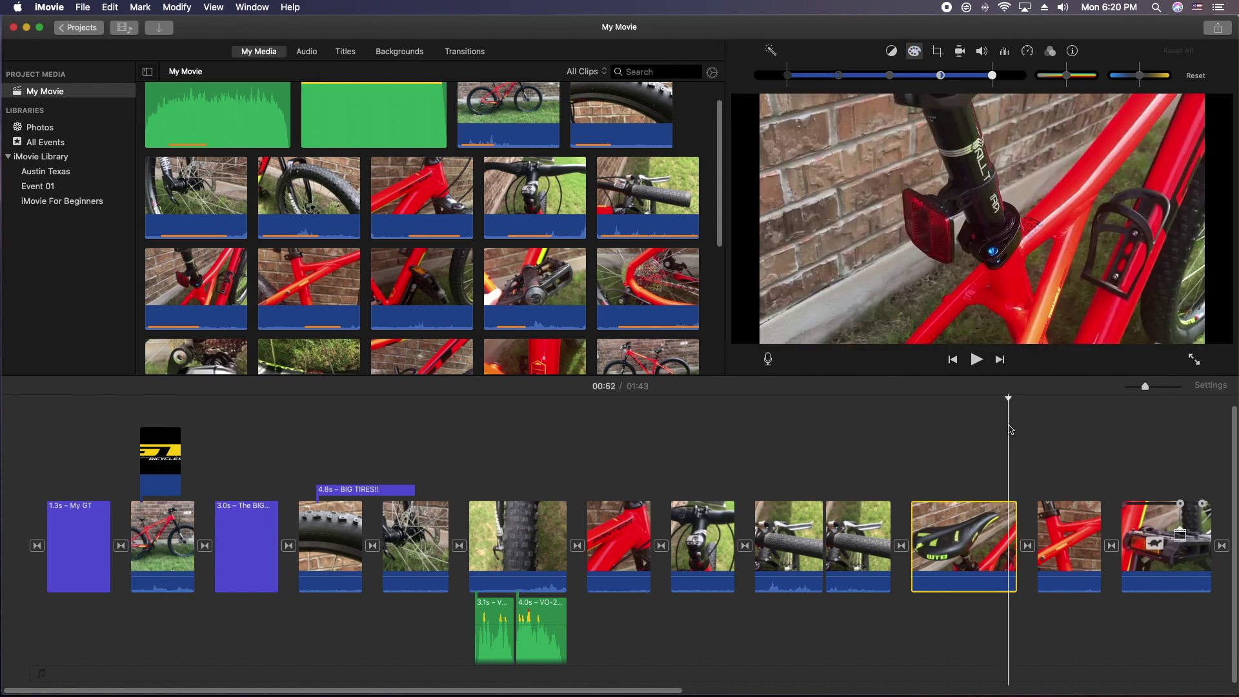
left_click(165, 535)
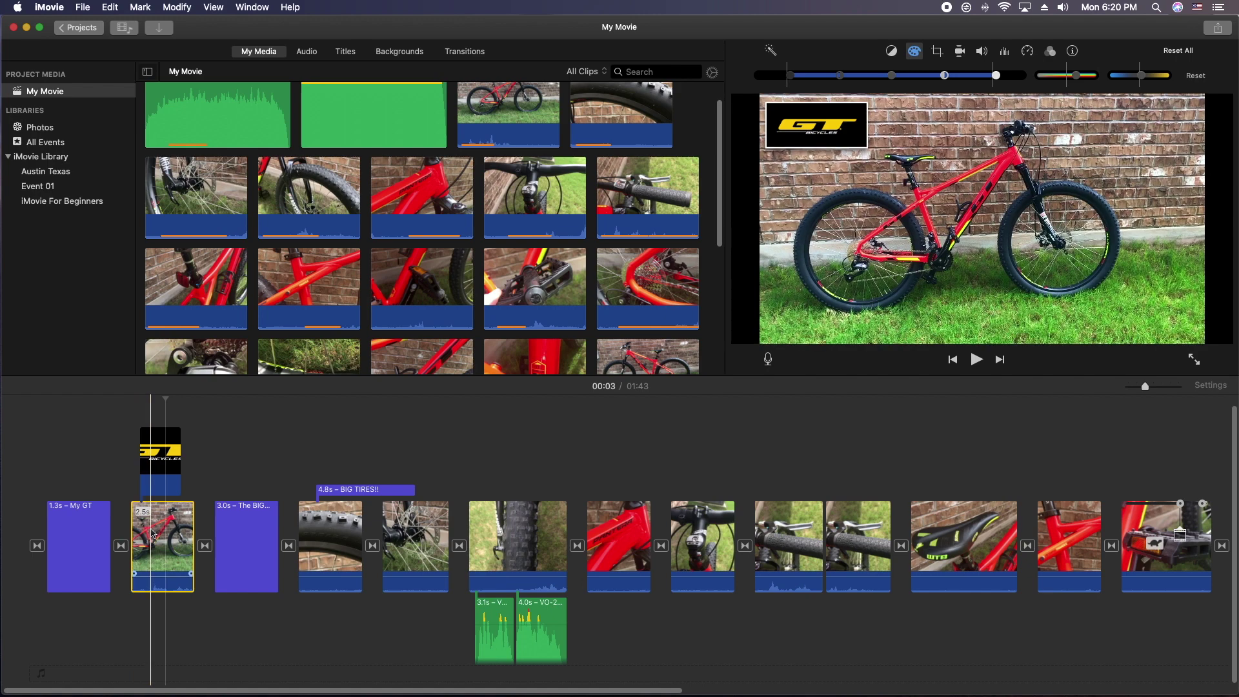
Raise the saturation of the front disc brake clip and play the transition into it from the tire clip.
left_click(417, 540)
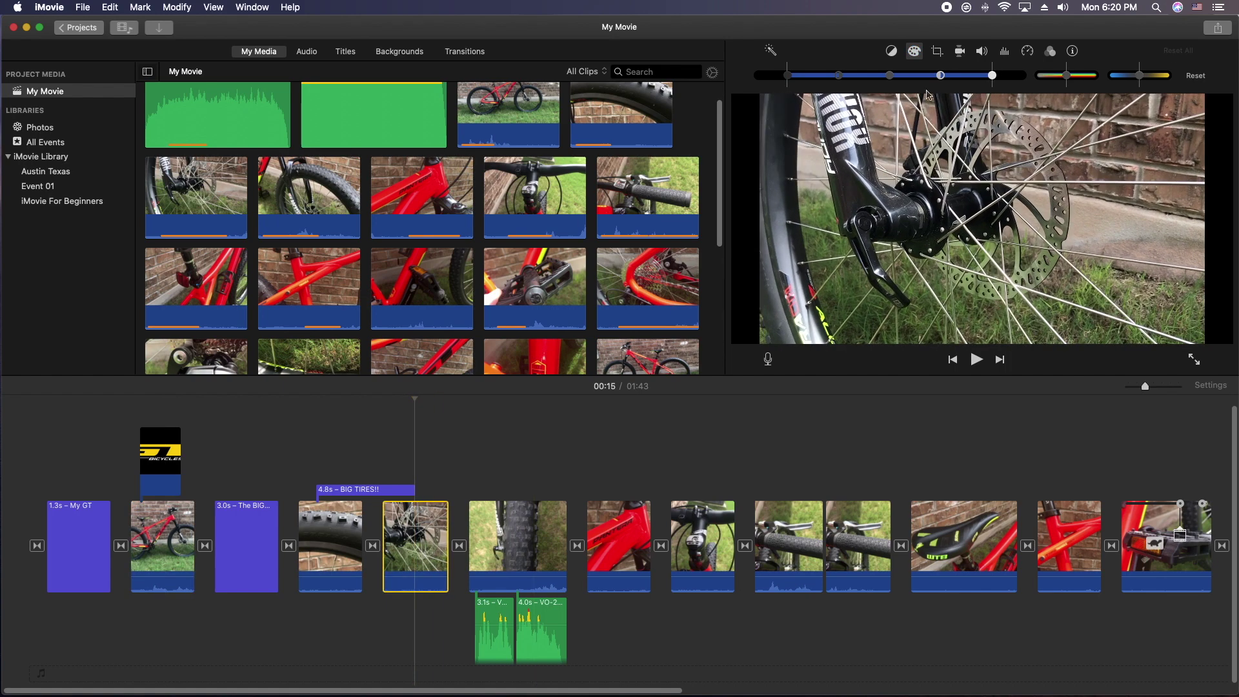
left_click(1073, 78)
left_click_drag(1073, 79, 1076, 80)
left_click(365, 440)
key("space")
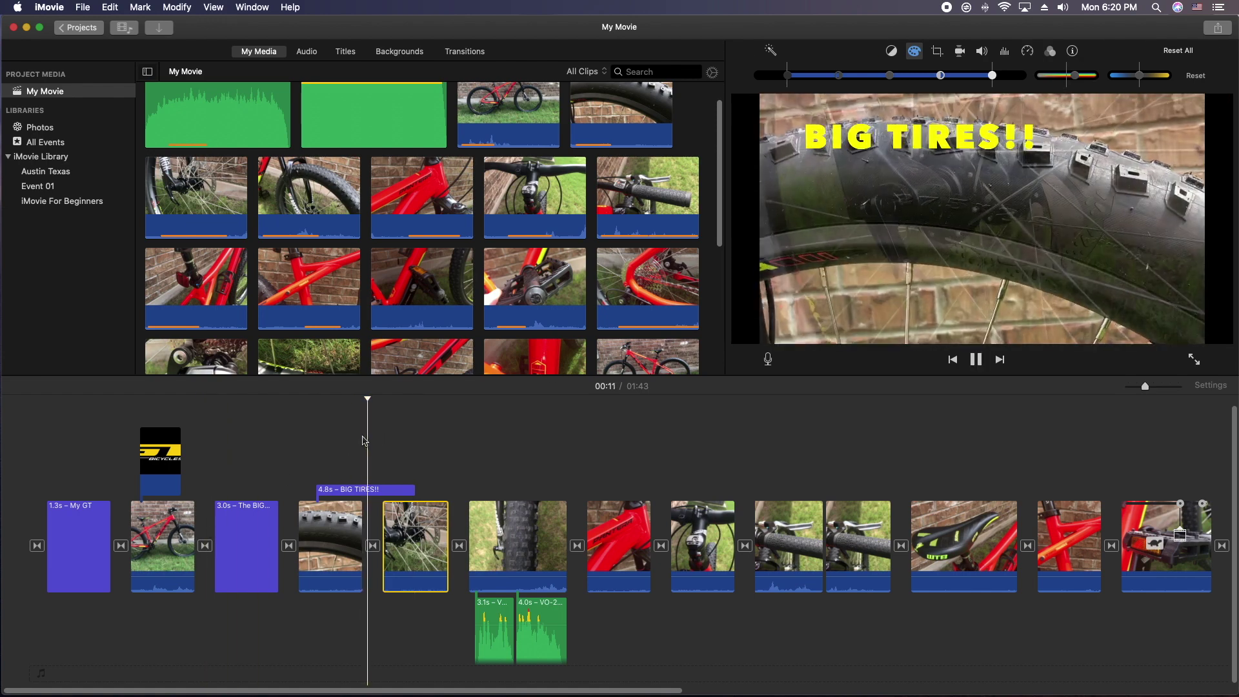
key("space")
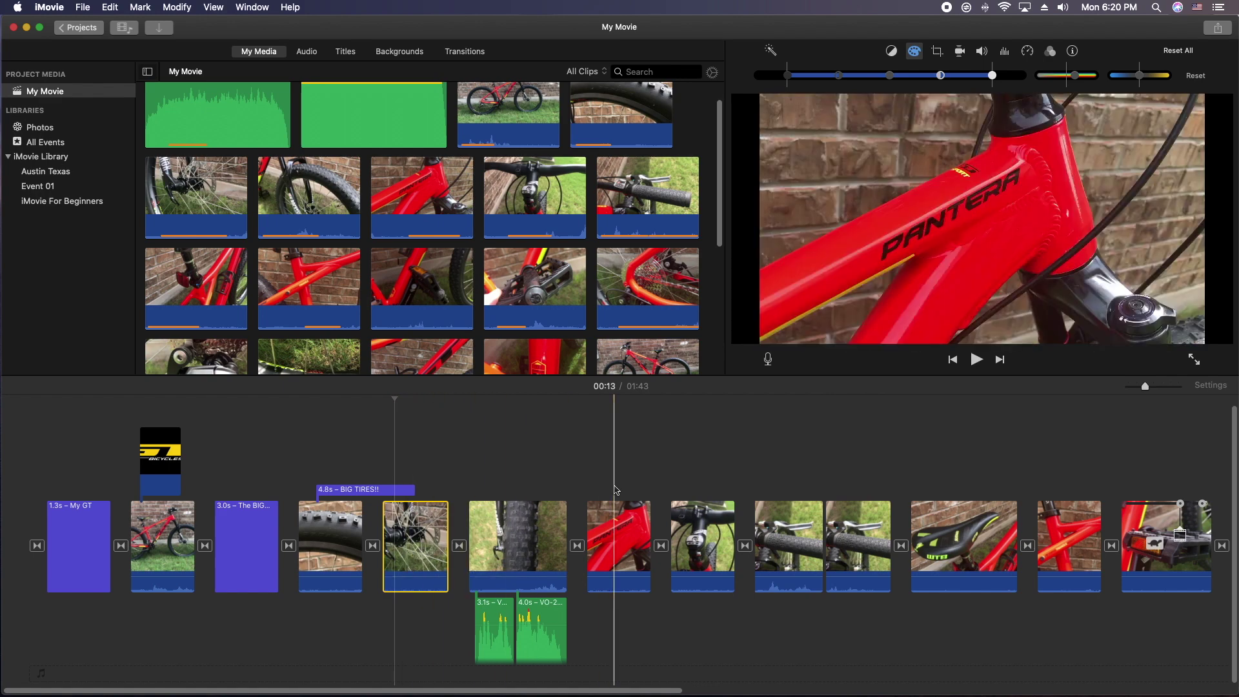
White-balance the handlebar clip by sampling the white lettering on the stem, compare it with the original, and apply the correction.
left_click(694, 439)
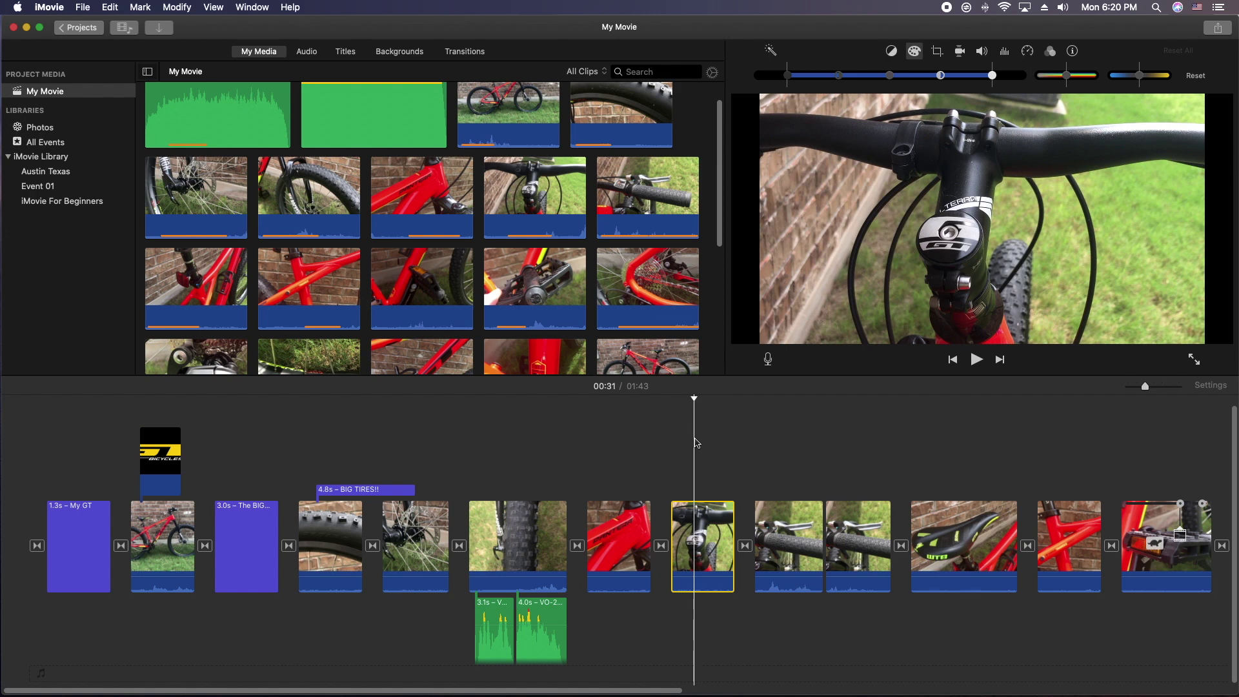
left_click(892, 55)
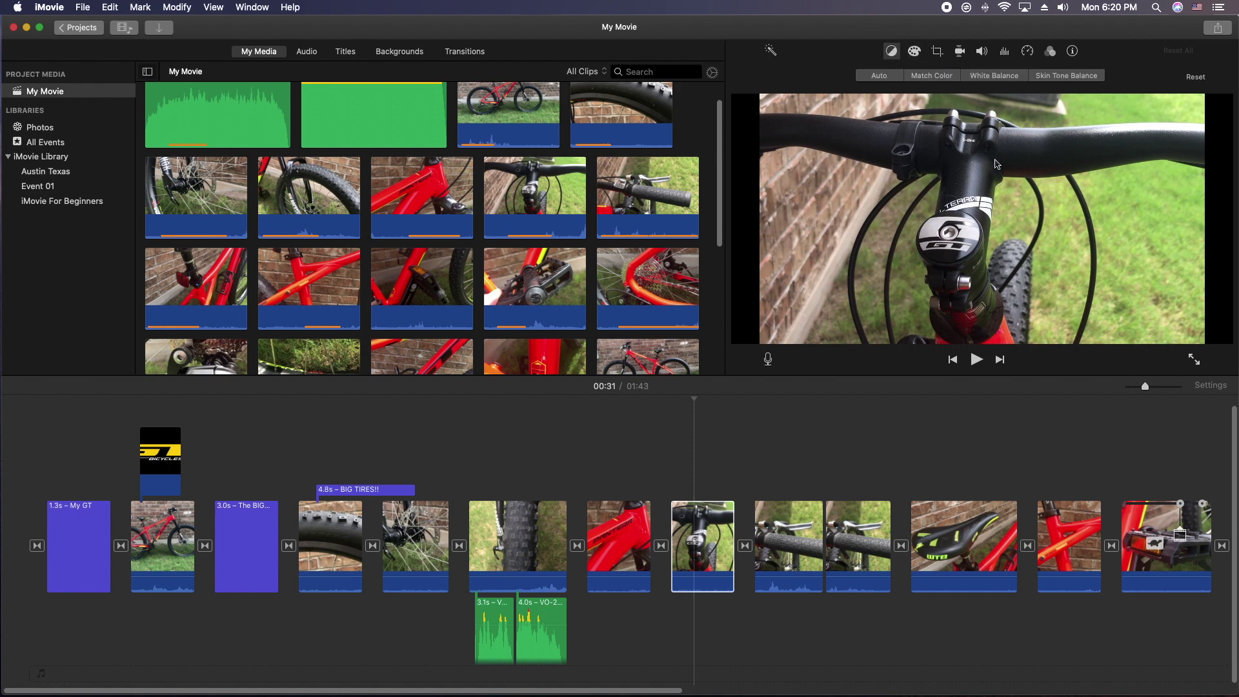
left_click(994, 76)
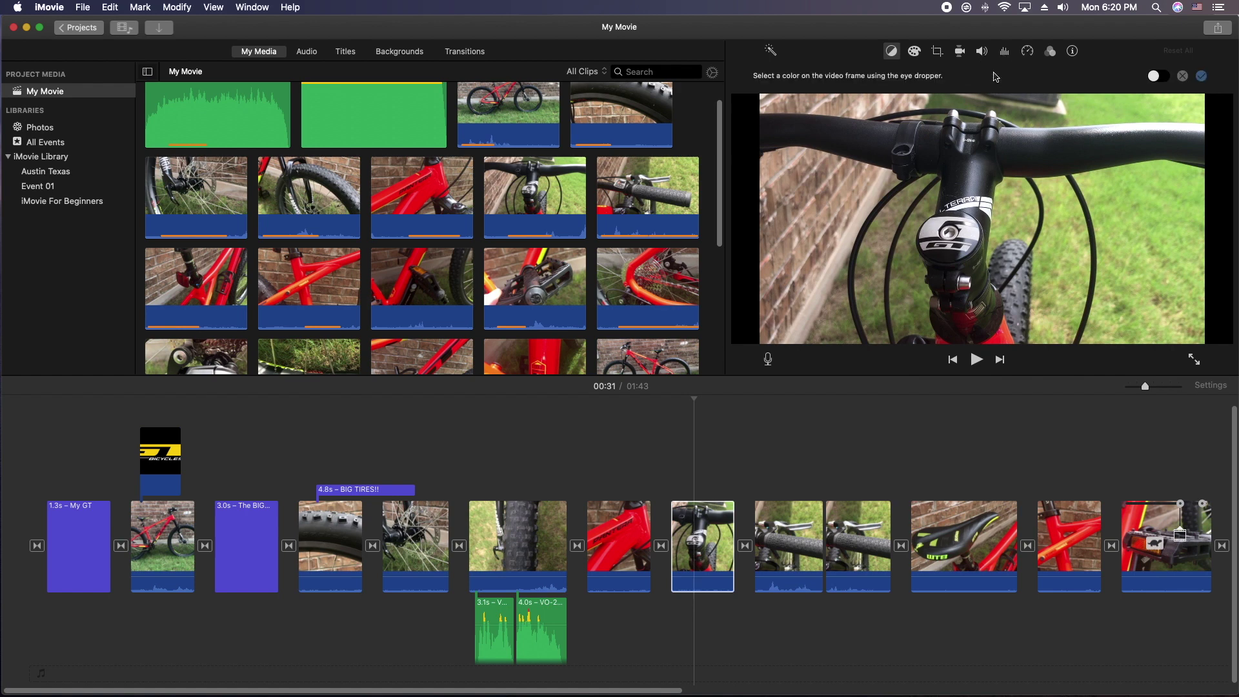
left_click(987, 196)
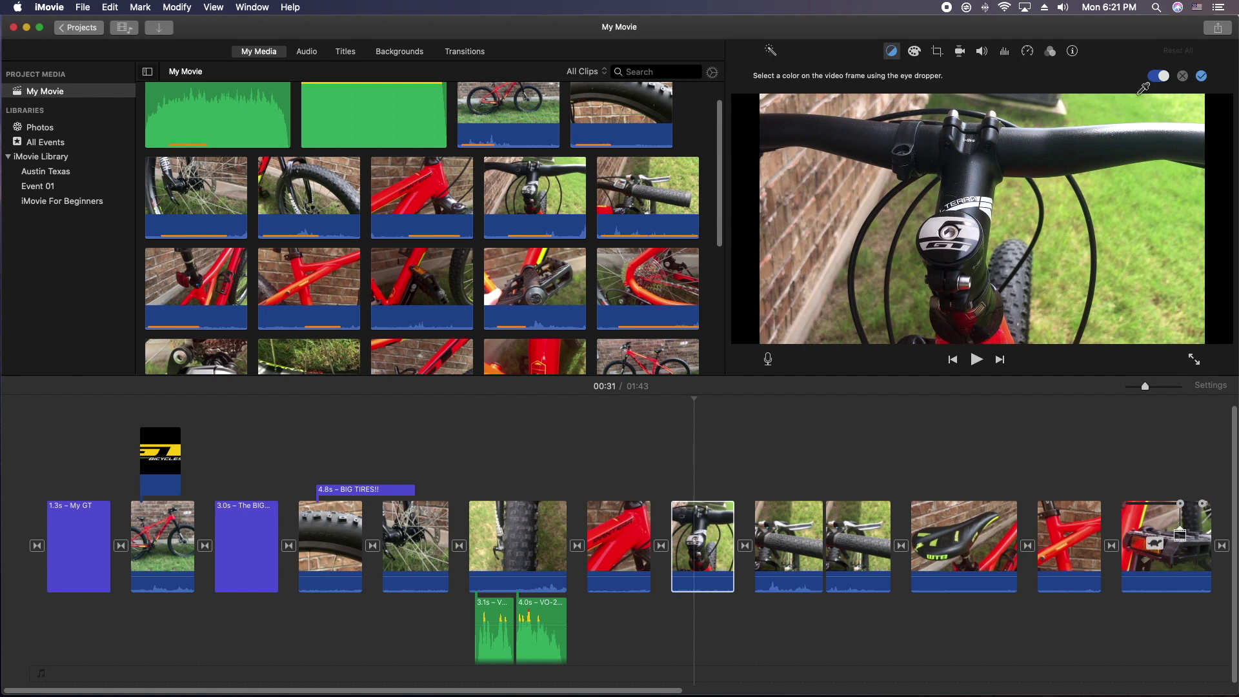
left_click(1156, 77)
left_click(1165, 78)
left_click(1156, 78)
left_click(1162, 76)
left_click(1201, 76)
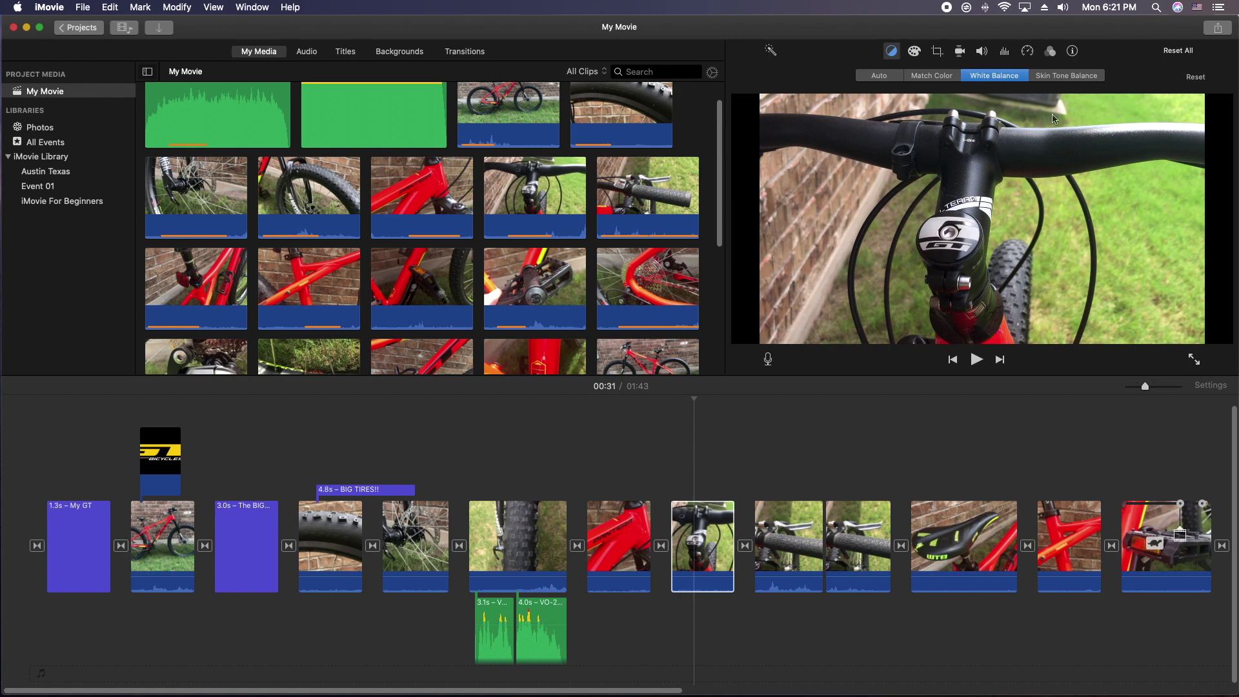
Try skin tone balance on the handlebar clip and preview matching its color to the handlebar grip clip.
left_click(1076, 77)
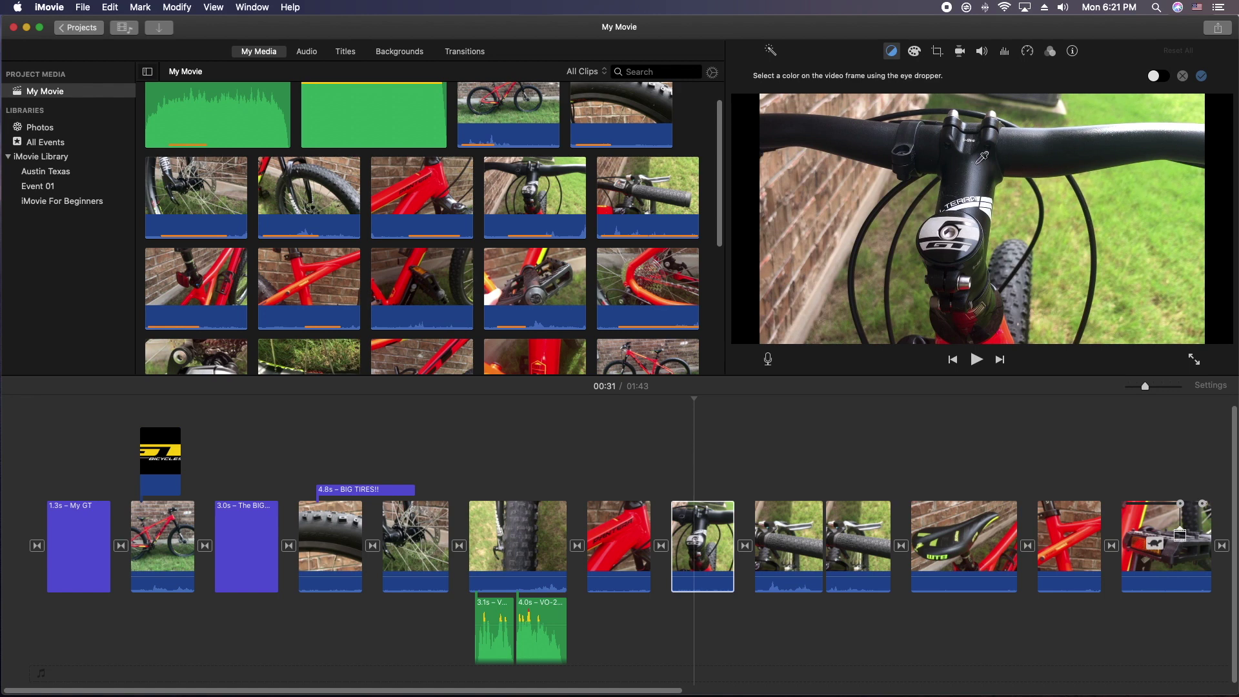
left_click(1184, 76)
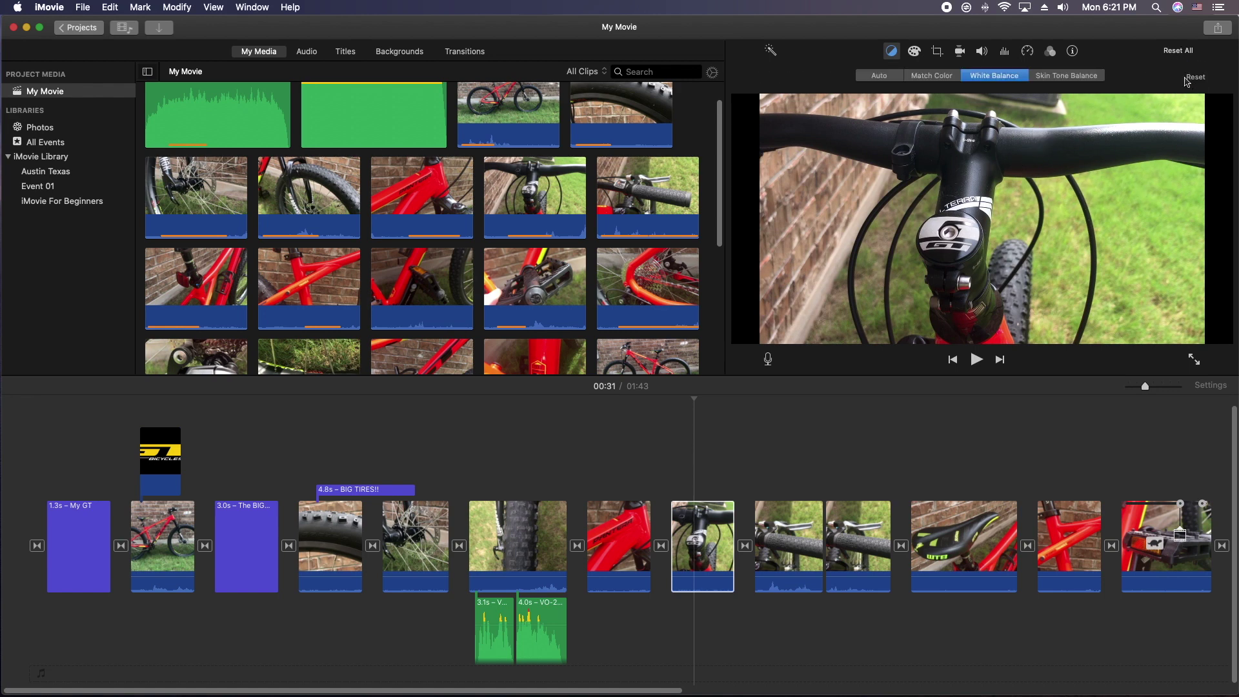
left_click(932, 78)
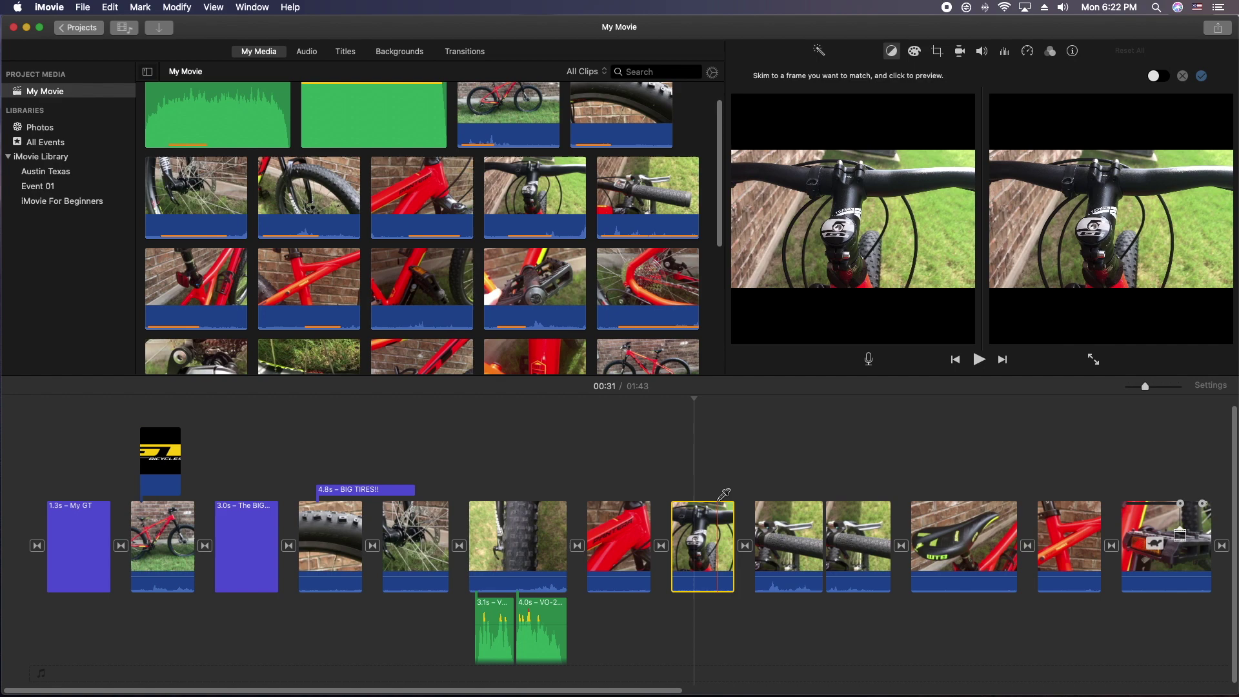
left_click(783, 542)
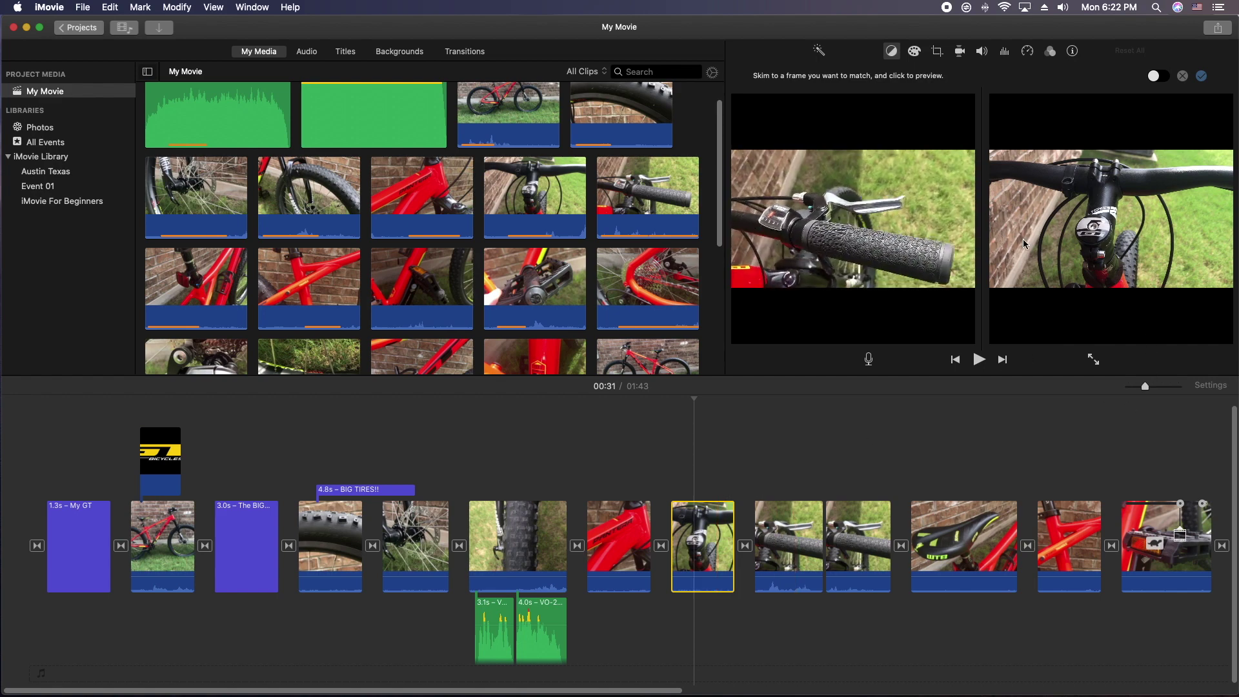
left_click(1200, 76)
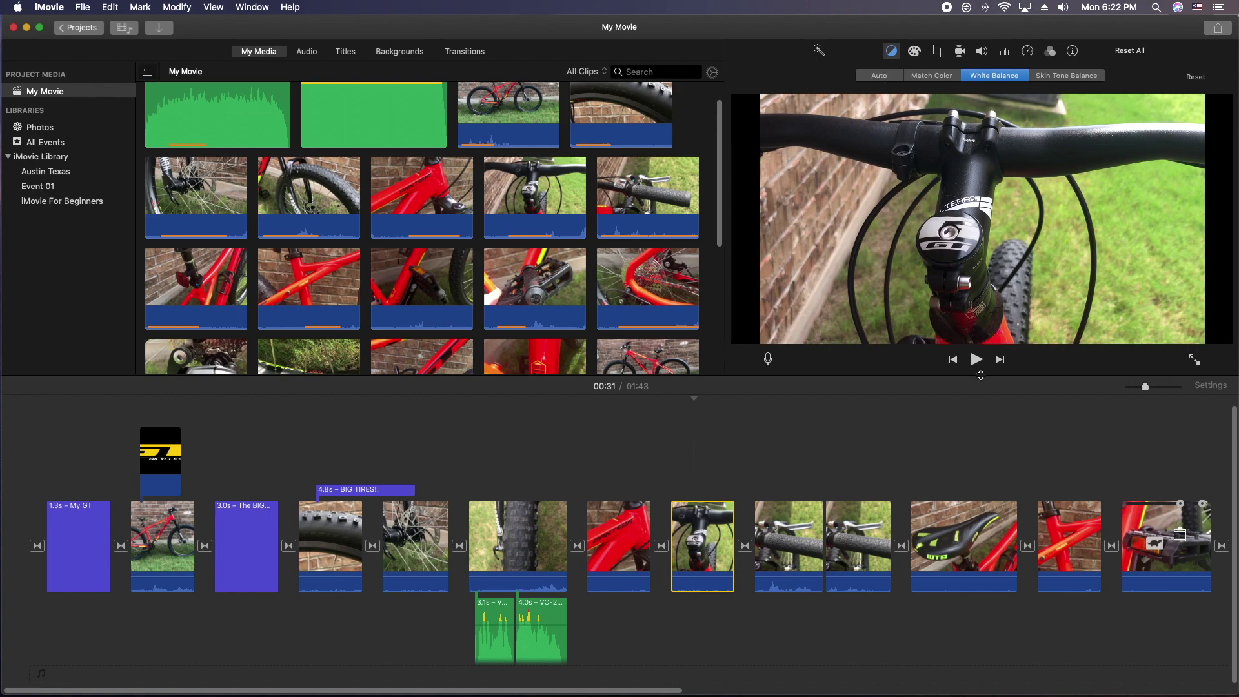
Try the automatic color balance on the WTB saddle clip and reset it, repeating once to compare the looks.
left_click(965, 522)
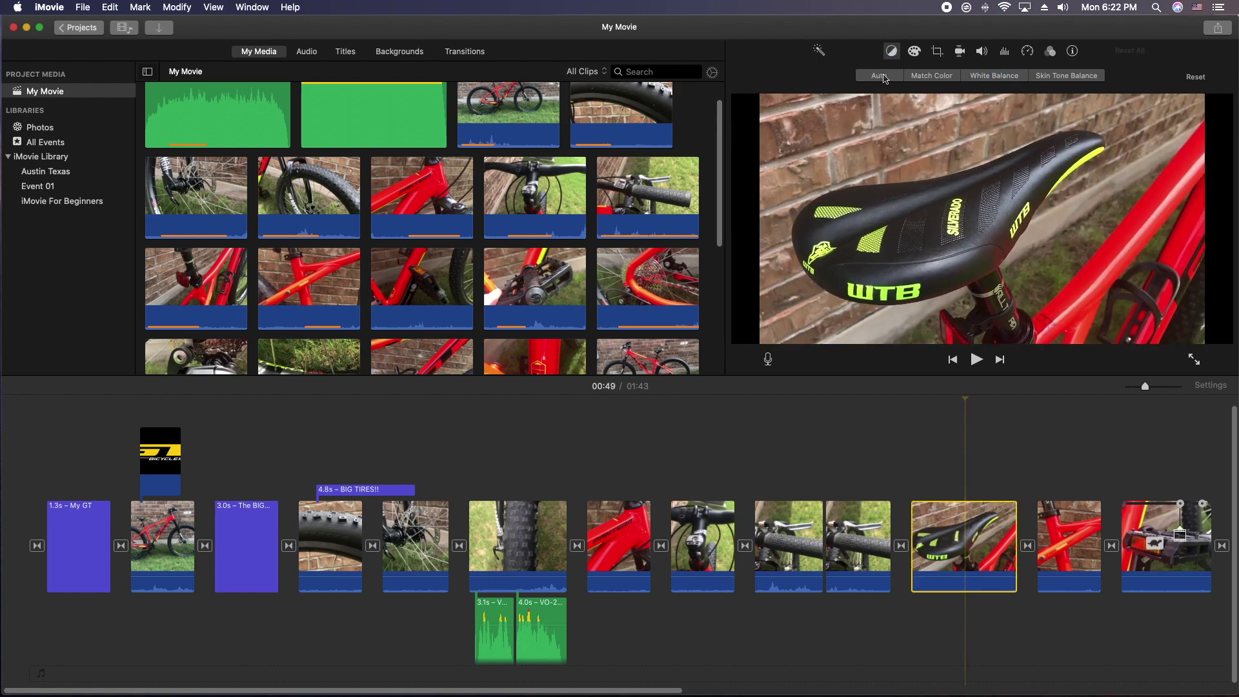
left_click(882, 76)
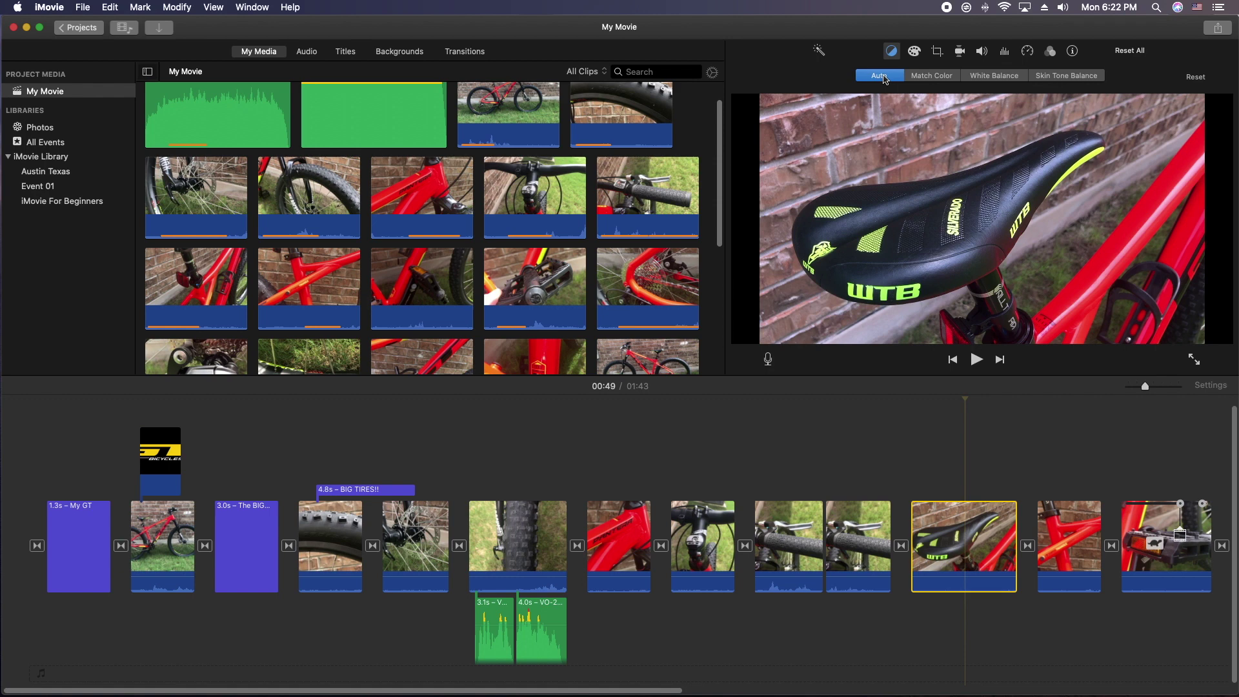
left_click(1197, 77)
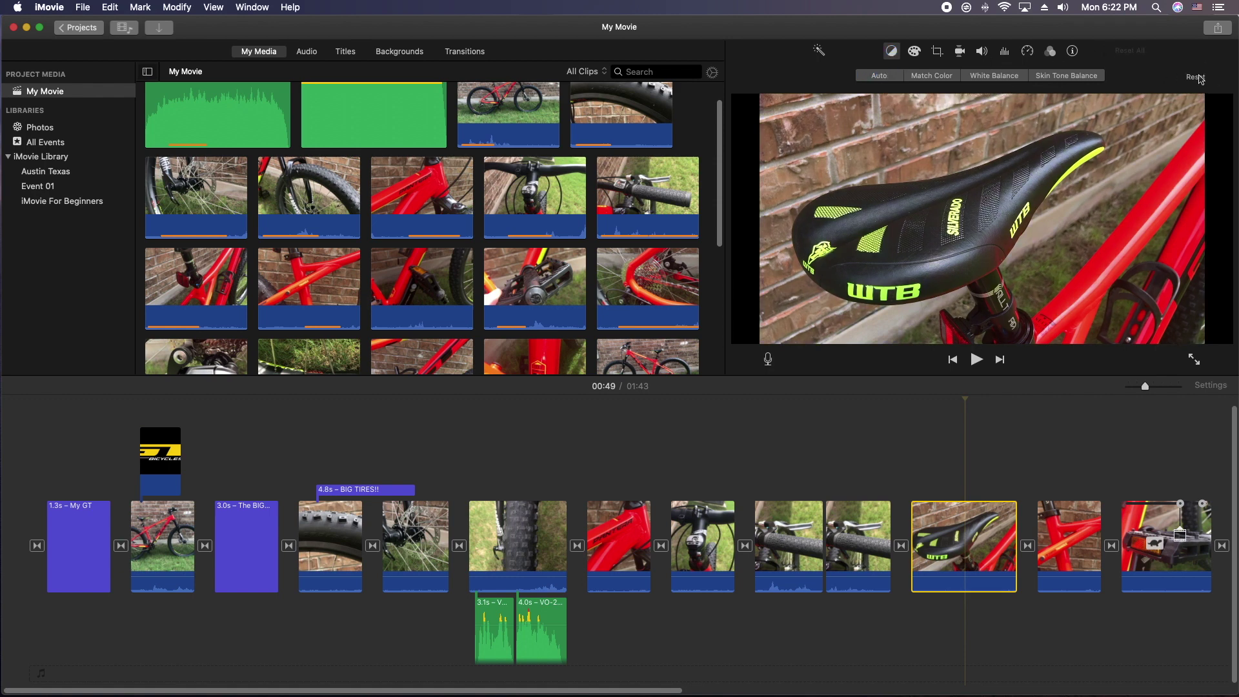
left_click(882, 77)
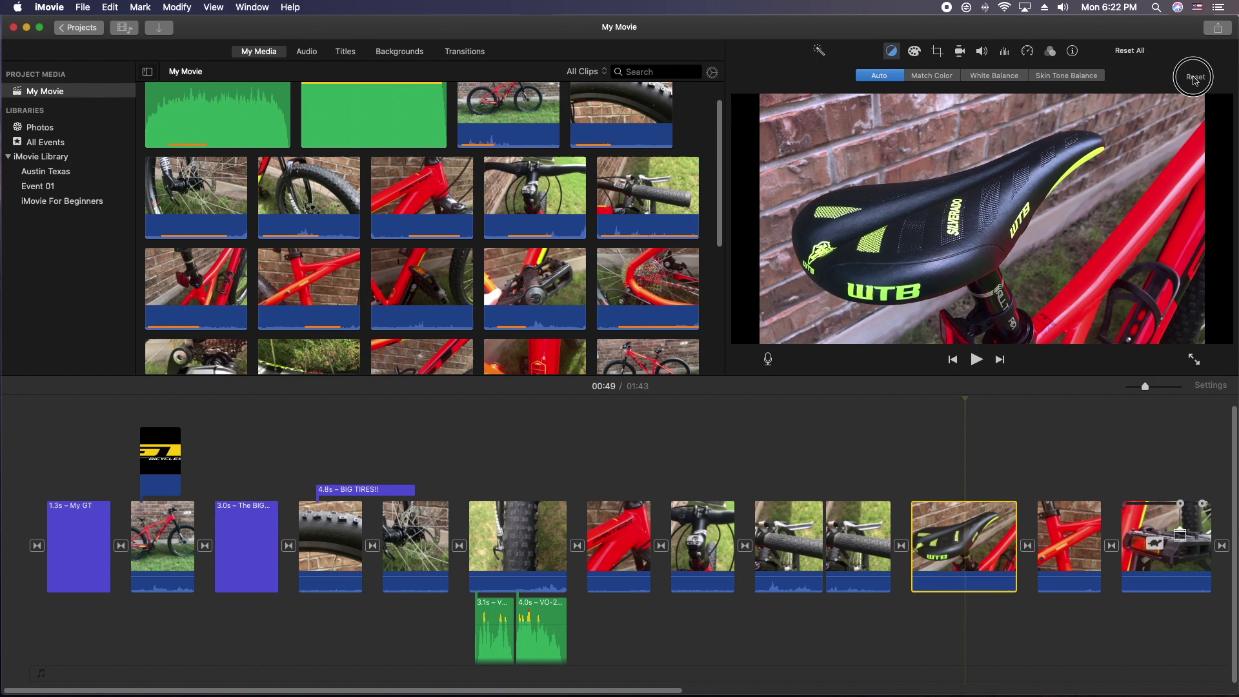
left_click(1194, 79)
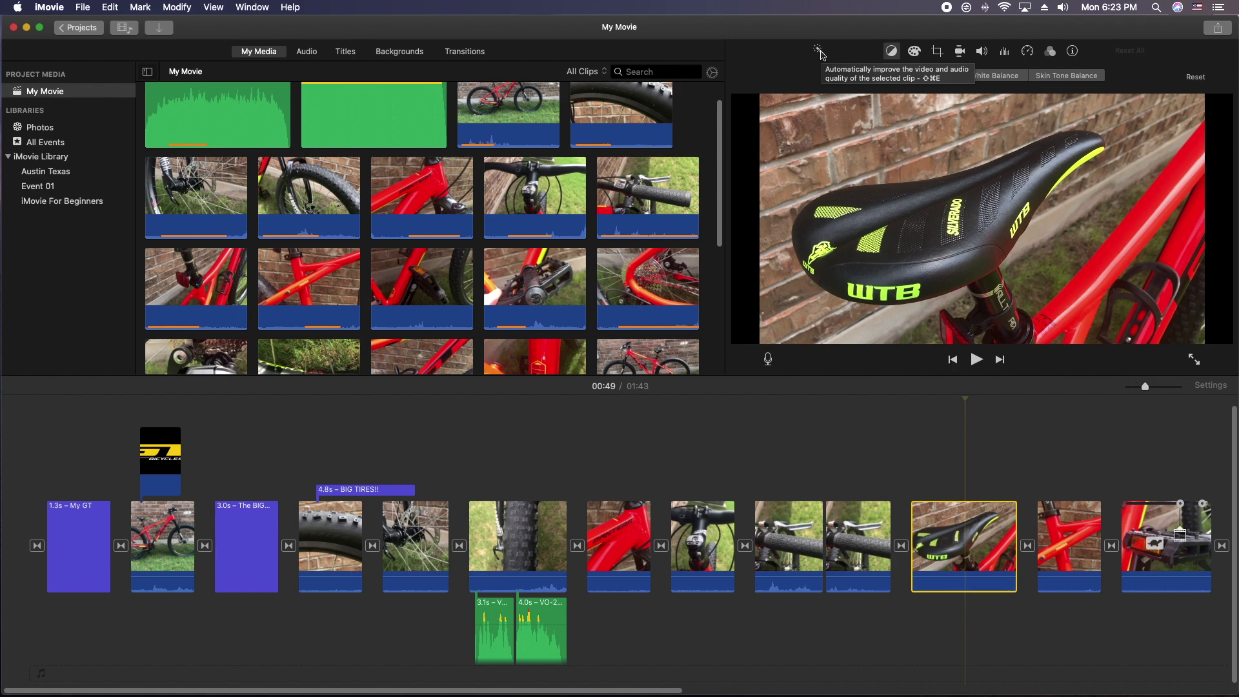
Automatically enhance the saddle clip's video and audio, switching the enhancement off and on to compare before keeping it.
left_click(819, 52)
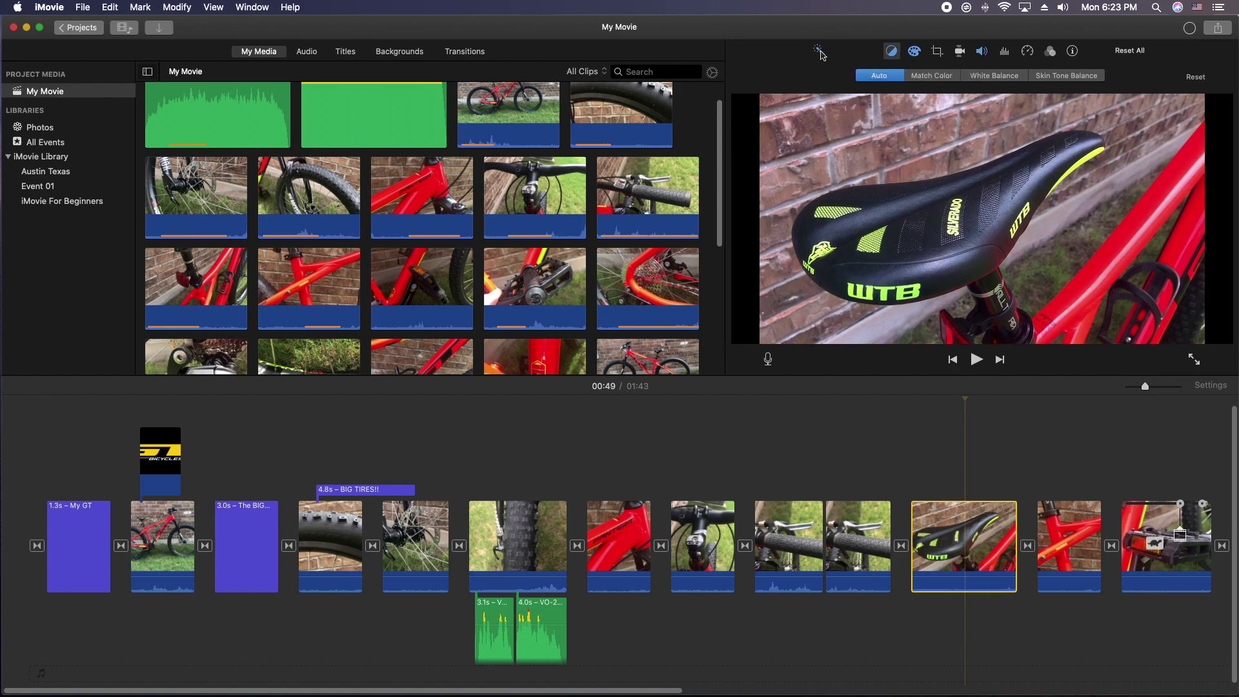
left_click(821, 54)
left_click(821, 54)
left_click(820, 54)
left_click(821, 54)
left_click(821, 54)
left_click(820, 54)
Review the color correction sliders and the color balance options, including White Balance, with the playhead at the handlebar clip.
left_click(669, 477)
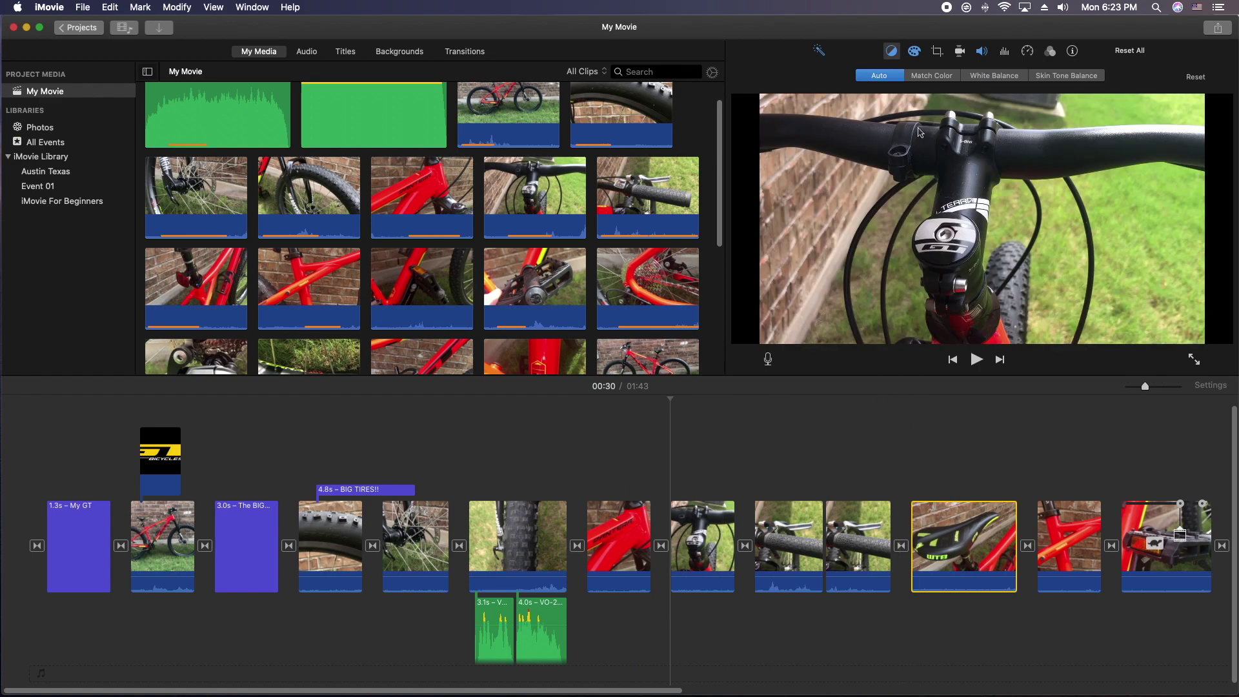
left_click(915, 53)
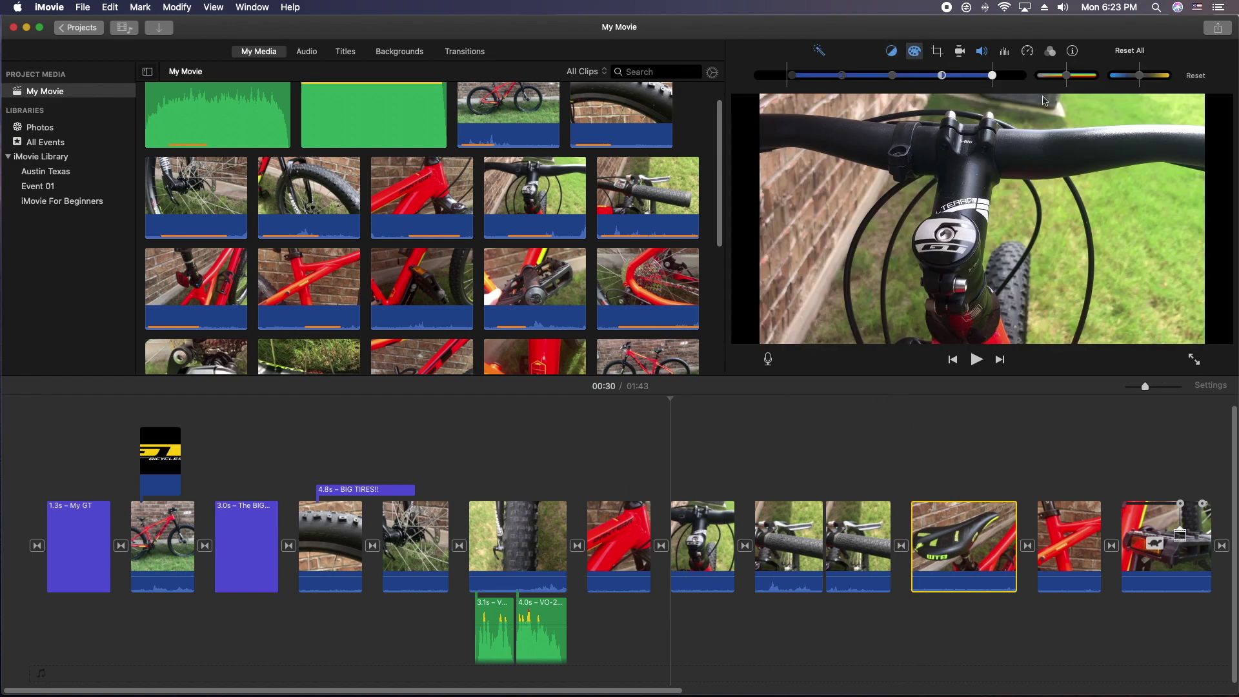
left_click_drag(1064, 84, 1069, 82)
left_click(892, 78)
left_click(1001, 76)
left_click(891, 52)
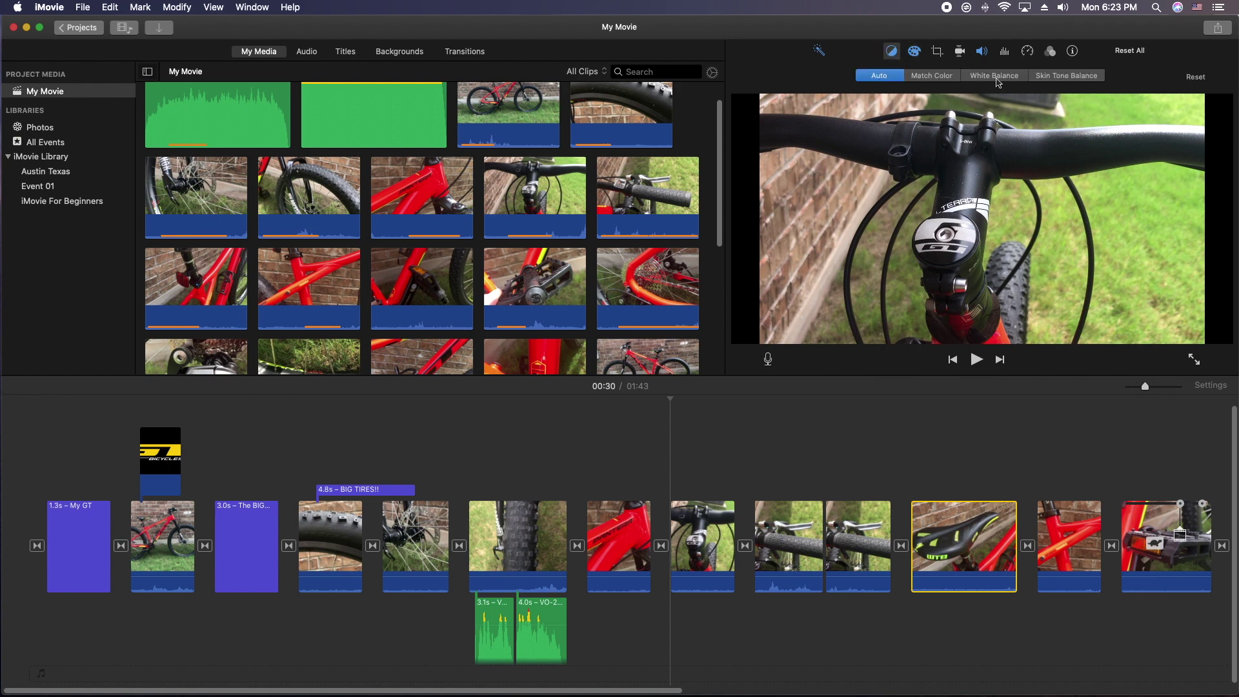
left_click(994, 75)
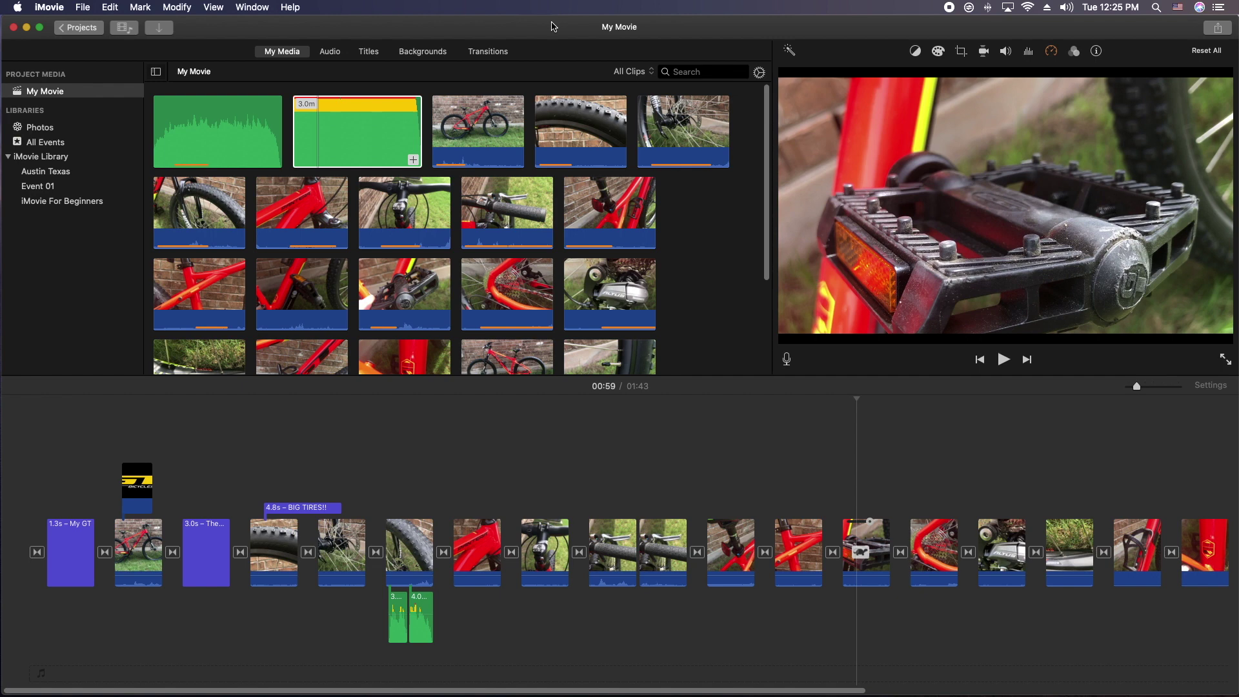
Add the whole 3.0-minute Beach_Disco song to the project as background music.
left_click(363, 135)
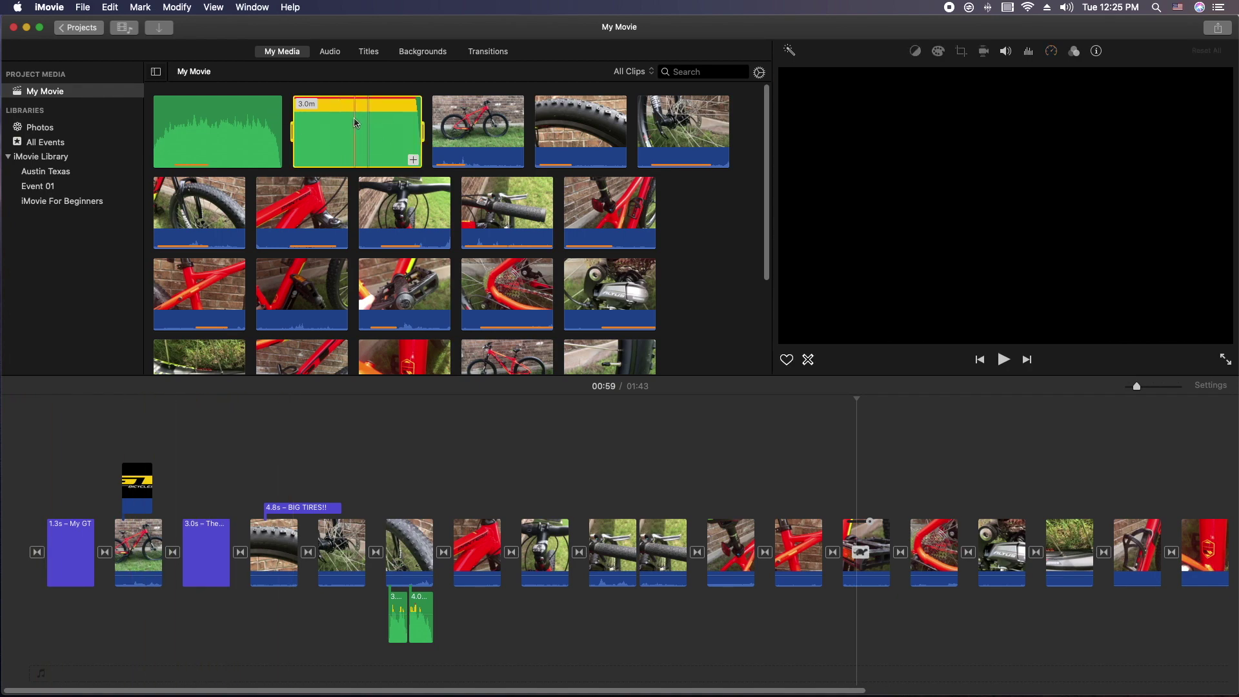
left_click_drag(369, 132, 119, 655)
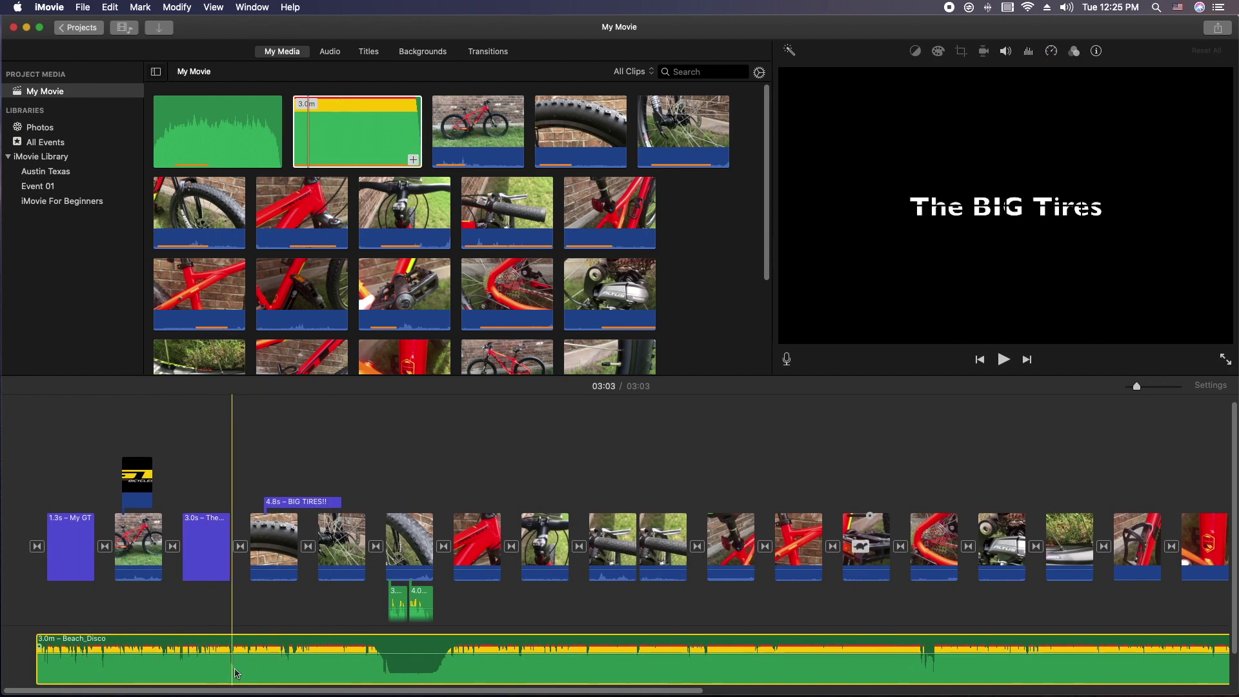
Attach a second copy of Beach_Disco beneath the My GT title, compare it with the background music, and delete that copy.
left_click(347, 118)
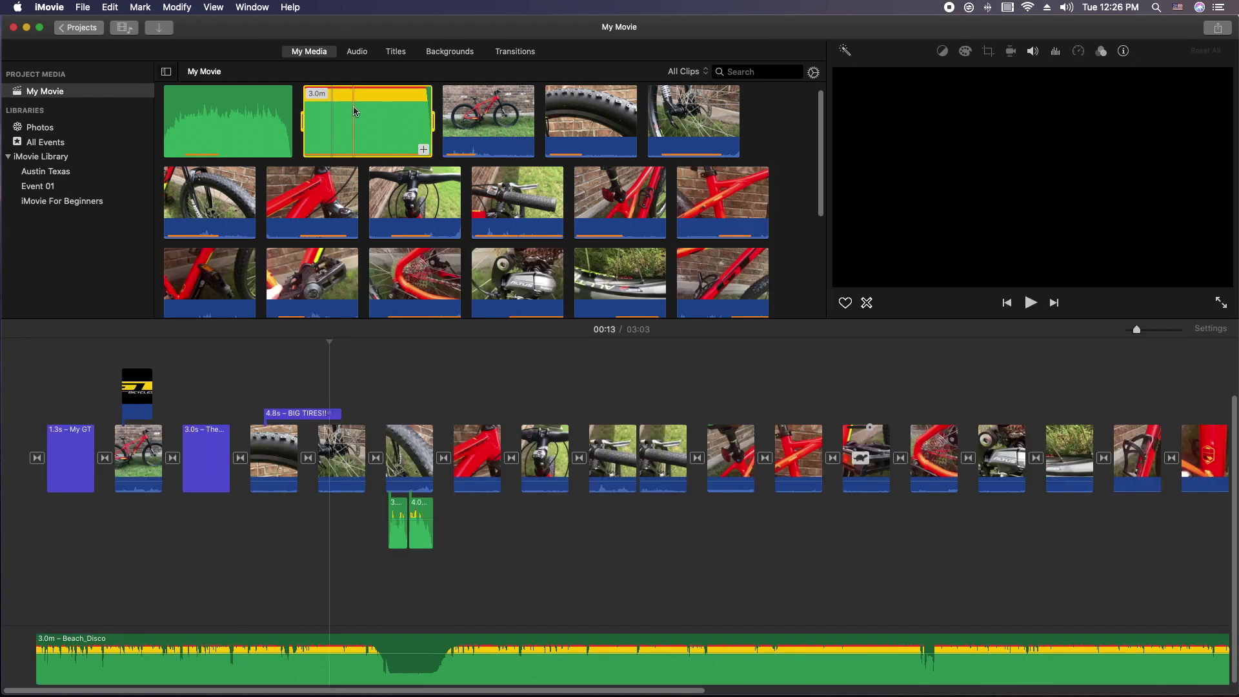
left_click_drag(356, 112, 48, 576)
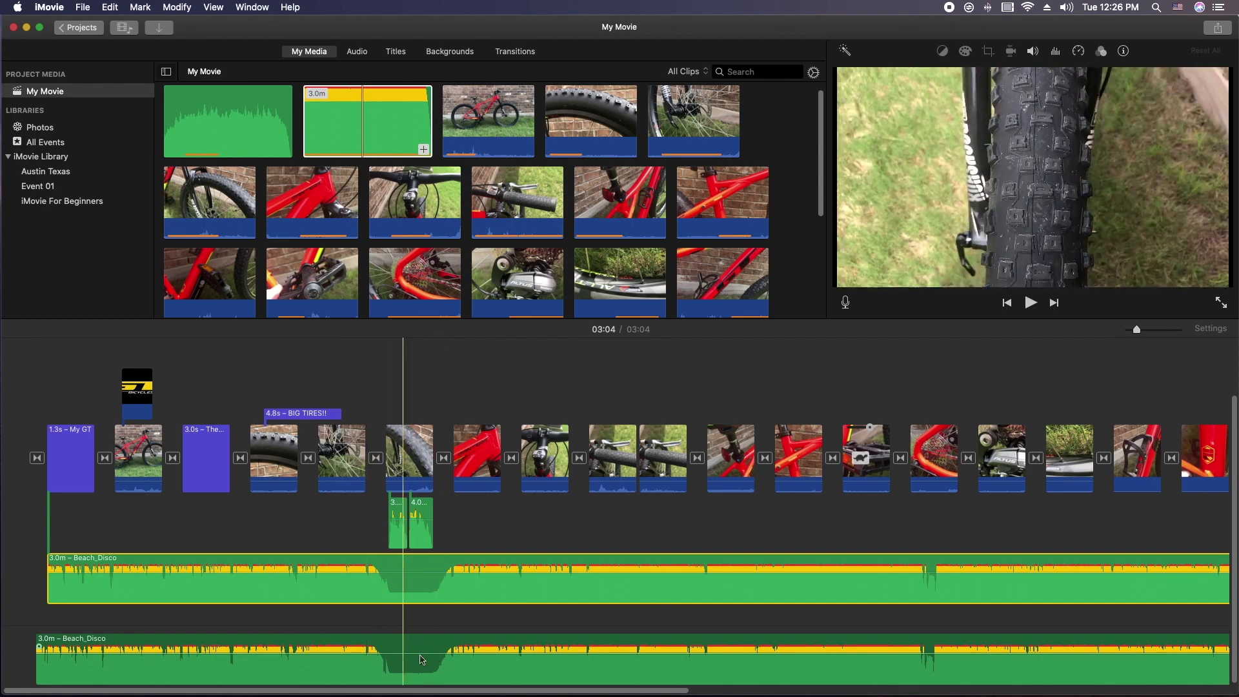
left_click(392, 590)
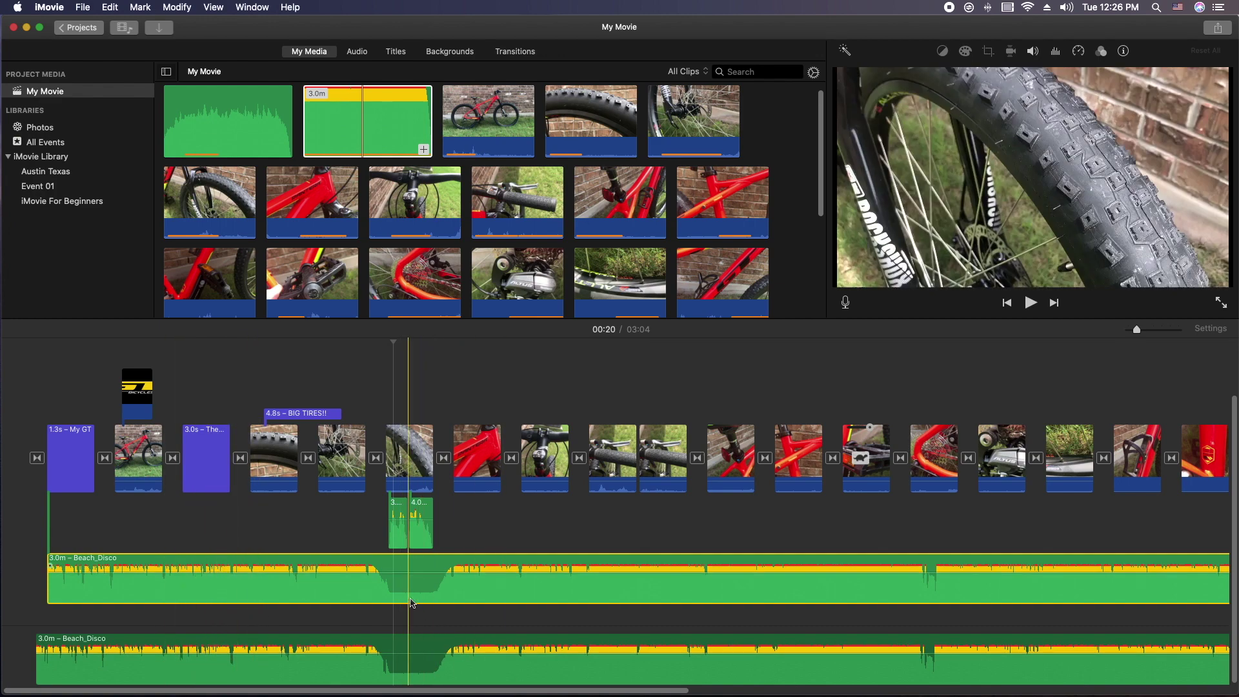
left_click(369, 566)
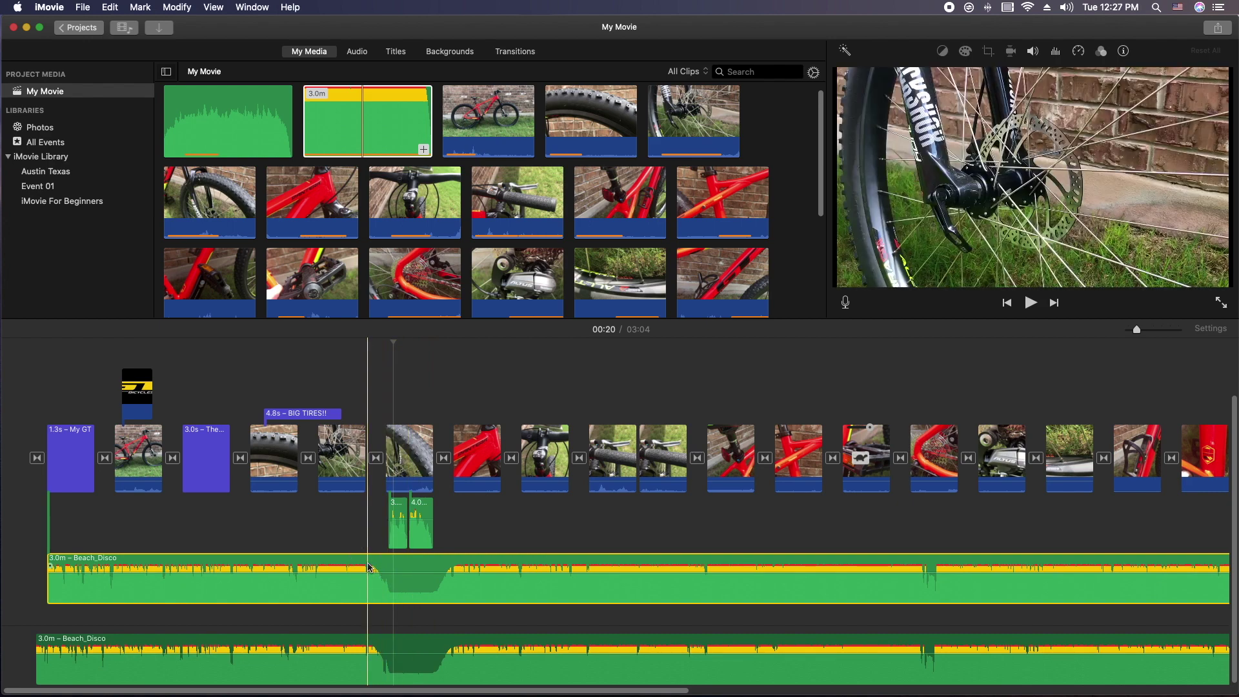
key("Delete")
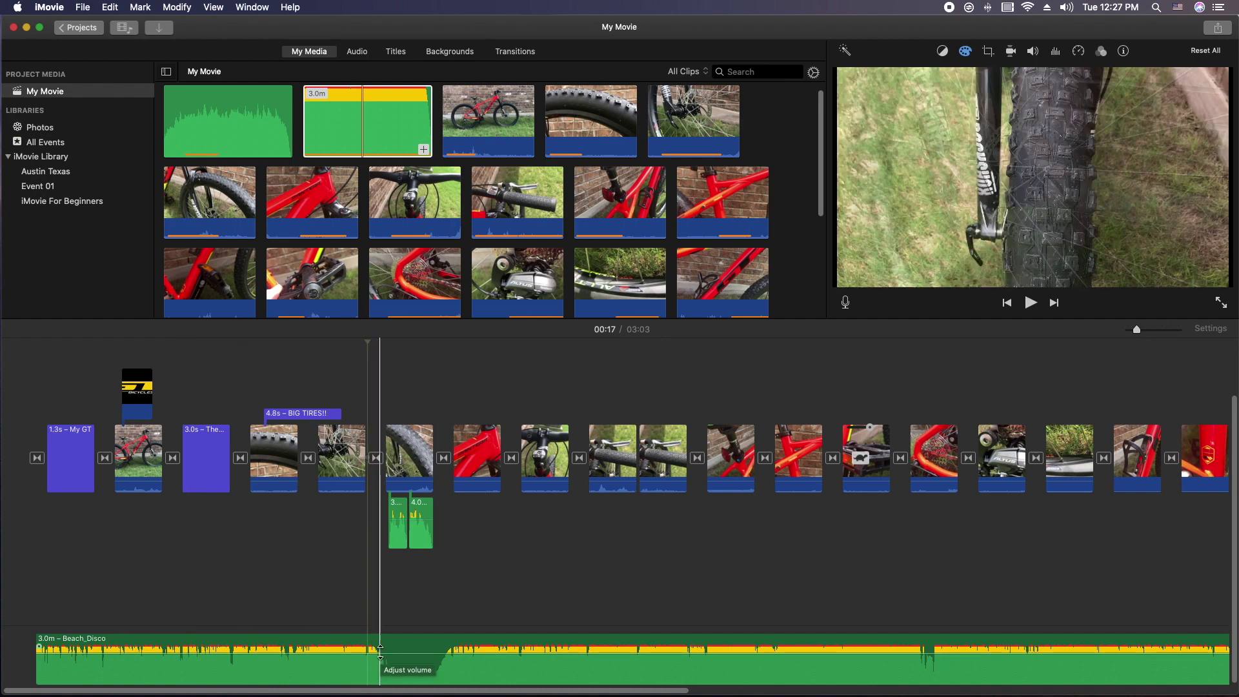
Try lower volume levels on the Beach_Disco background music and bring the volume back up.
mouse_move(408, 647)
left_mouse_down()
mouse_move(404, 687)
mouse_move(412, 599)
mouse_move(403, 668)
mouse_move(406, 644)
mouse_move(407, 656)
left_mouse_up()
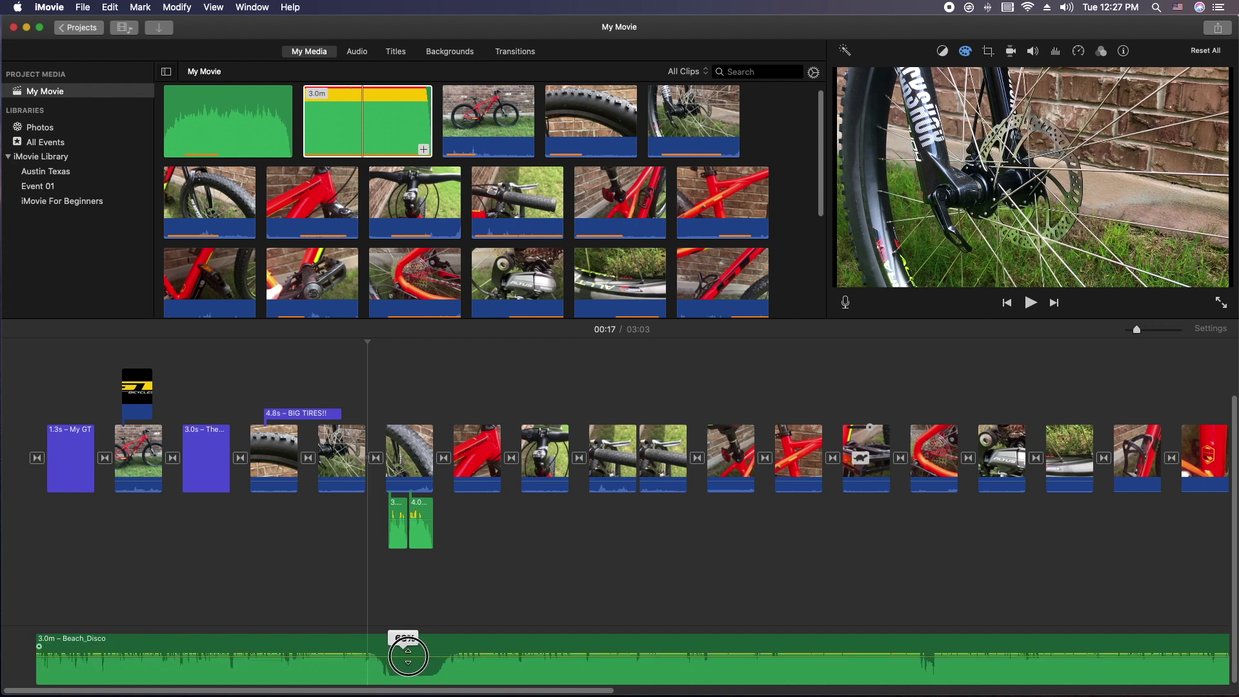
left_click_drag(408, 656, 403, 658)
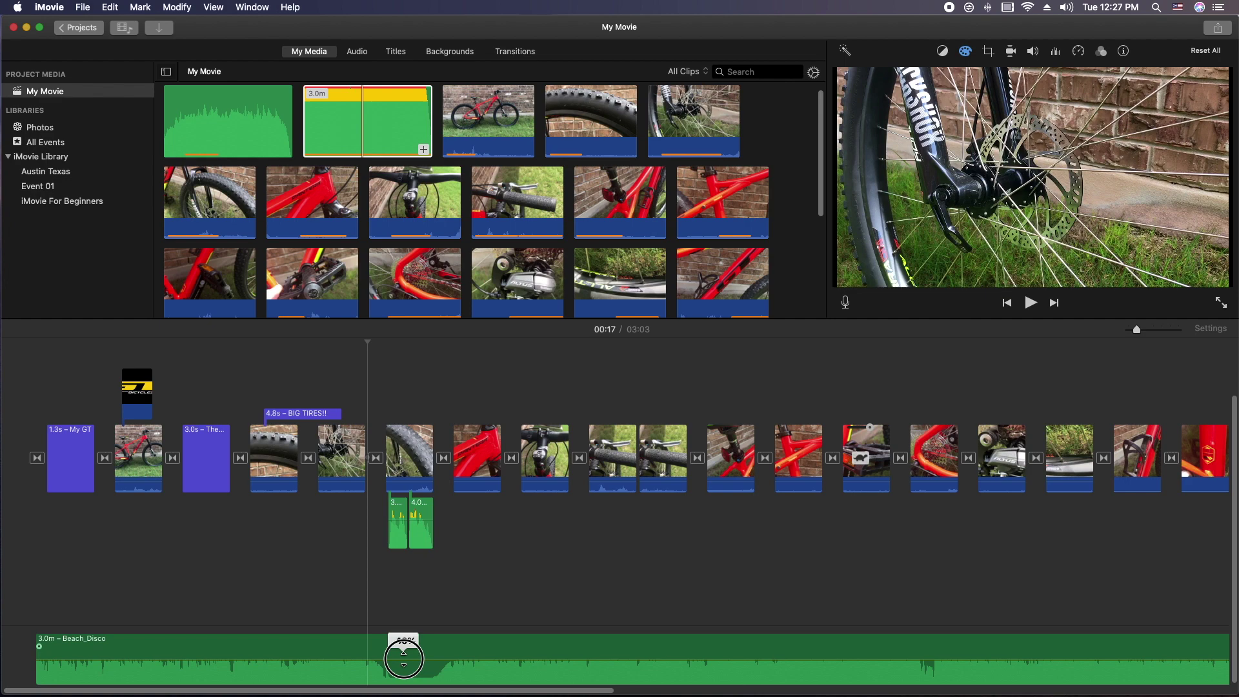
left_click_drag(403, 659, 401, 650)
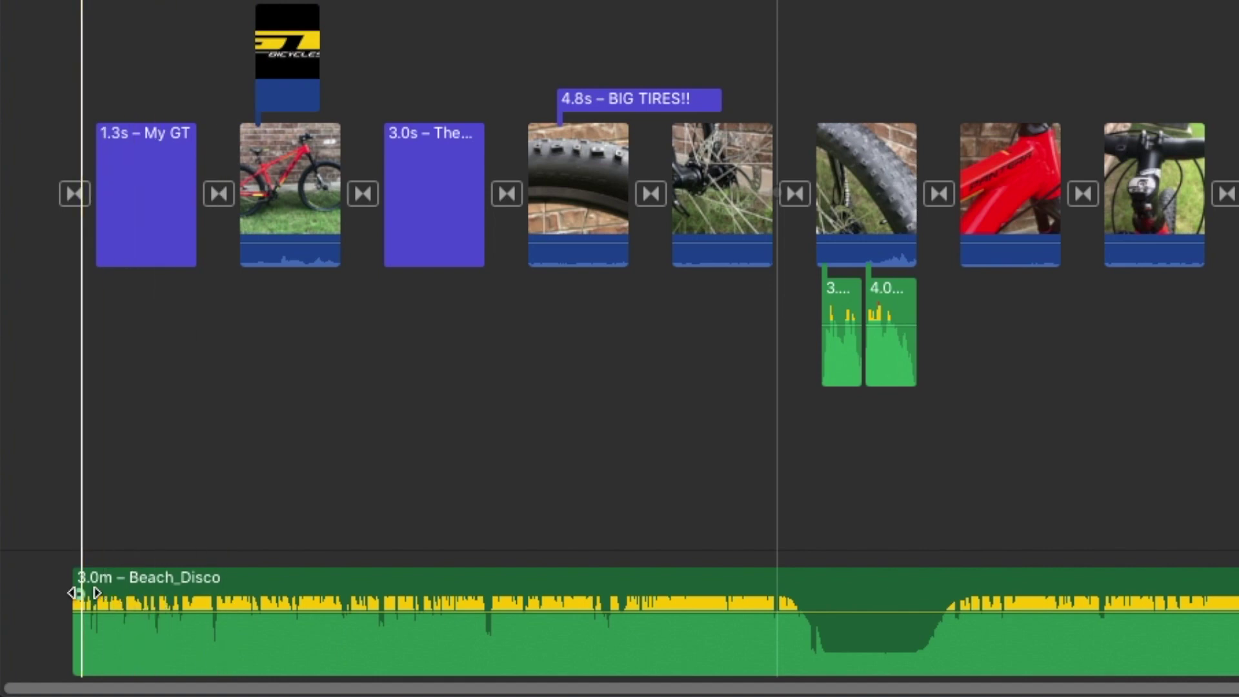
Try a long fade-in at the start of the Beach_Disco music and a fade-out at its end.
left_click_drag(83, 592, 261, 594)
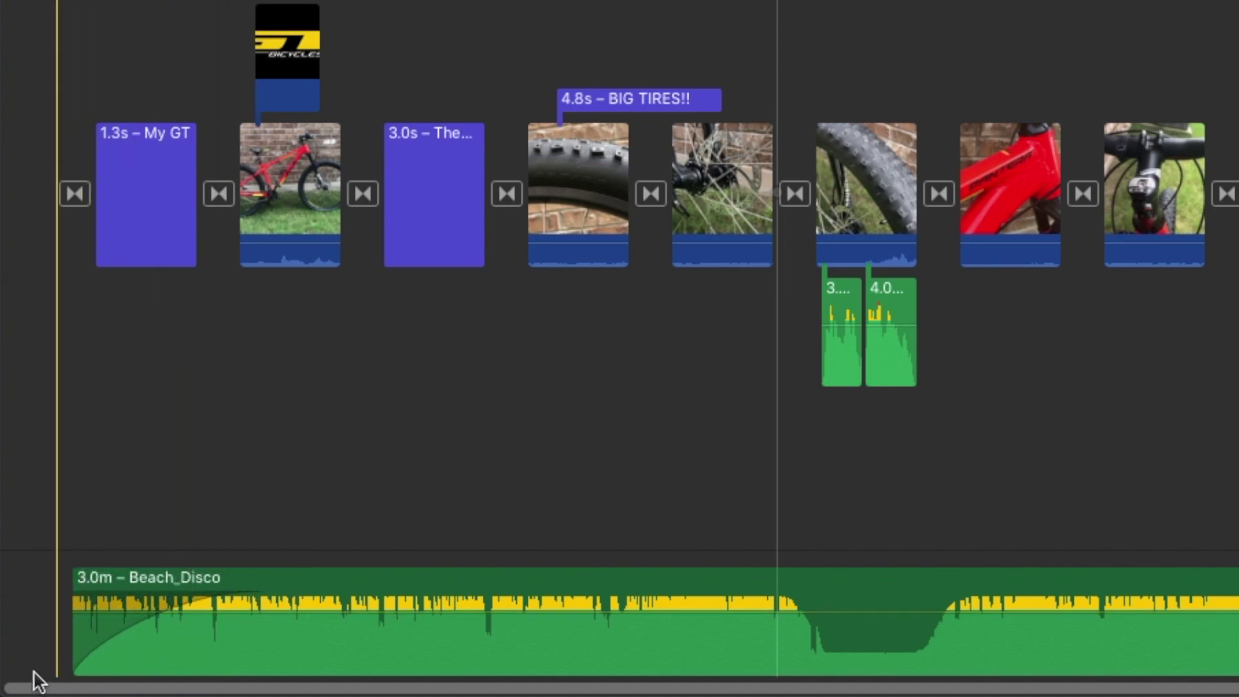
left_click_drag(262, 592, 693, 558)
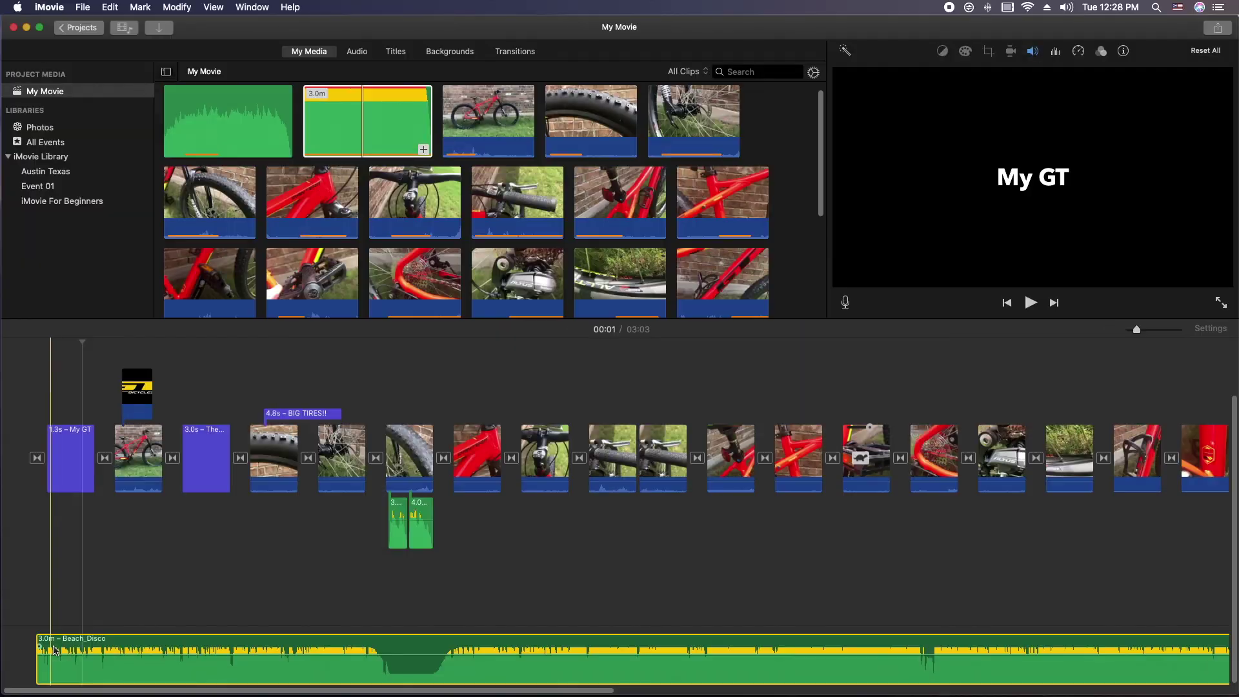
left_click_drag(73, 690, 517, 689)
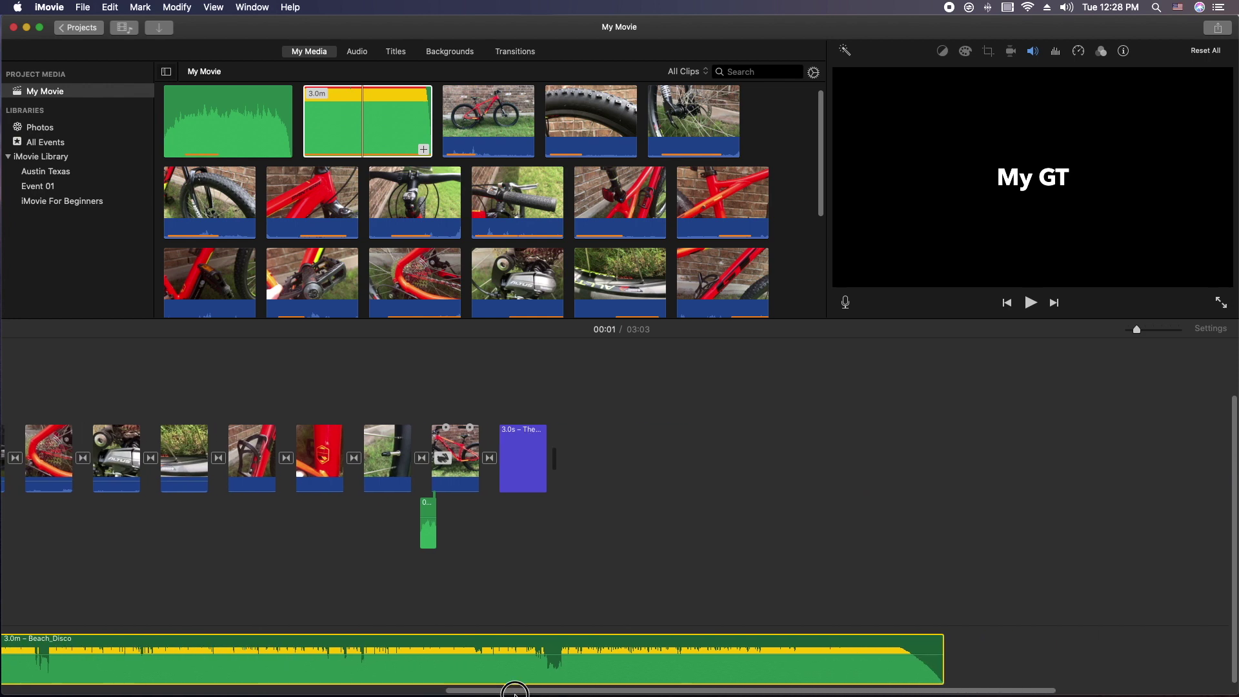
left_click_drag(936, 646, 1045, 586)
Raise the Beach_Disco music volume with a short fade-out at its end, and select the track at 00:08.
left_click_drag(598, 665, 602, 643)
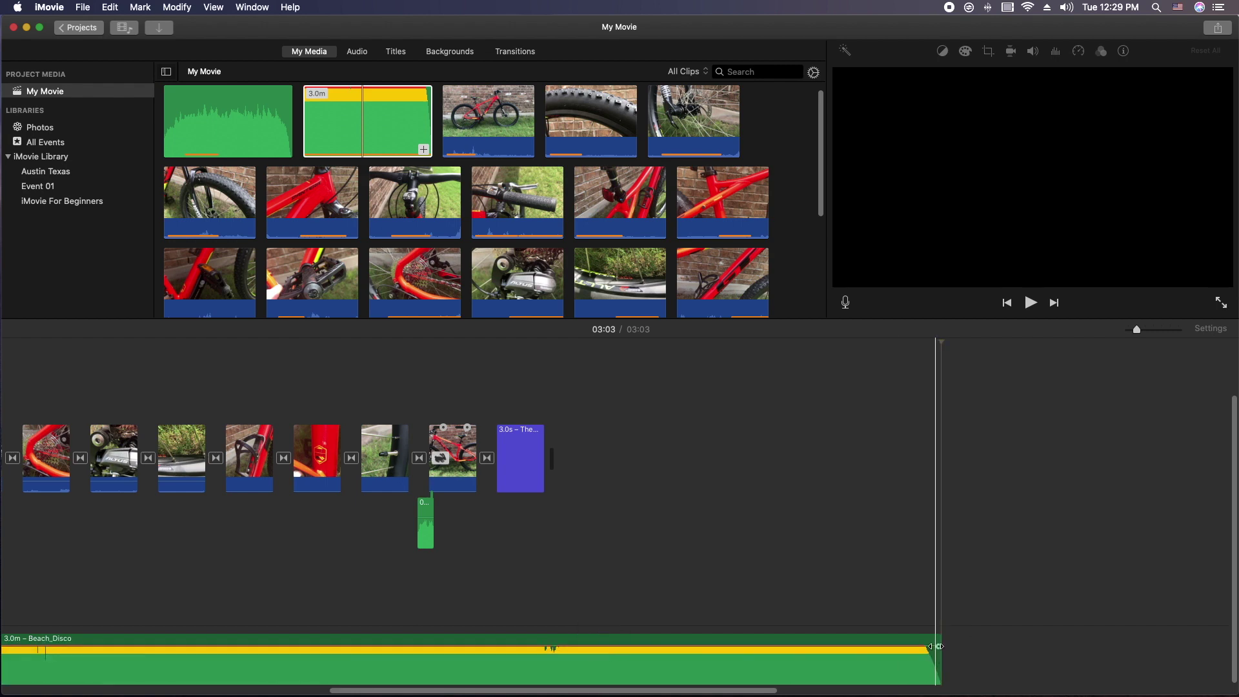
mouse_move(938, 646)
left_mouse_down()
mouse_move(873, 651)
mouse_move(928, 648)
left_mouse_up()
scroll(544, 649, "left", 10)
left_click(227, 653)
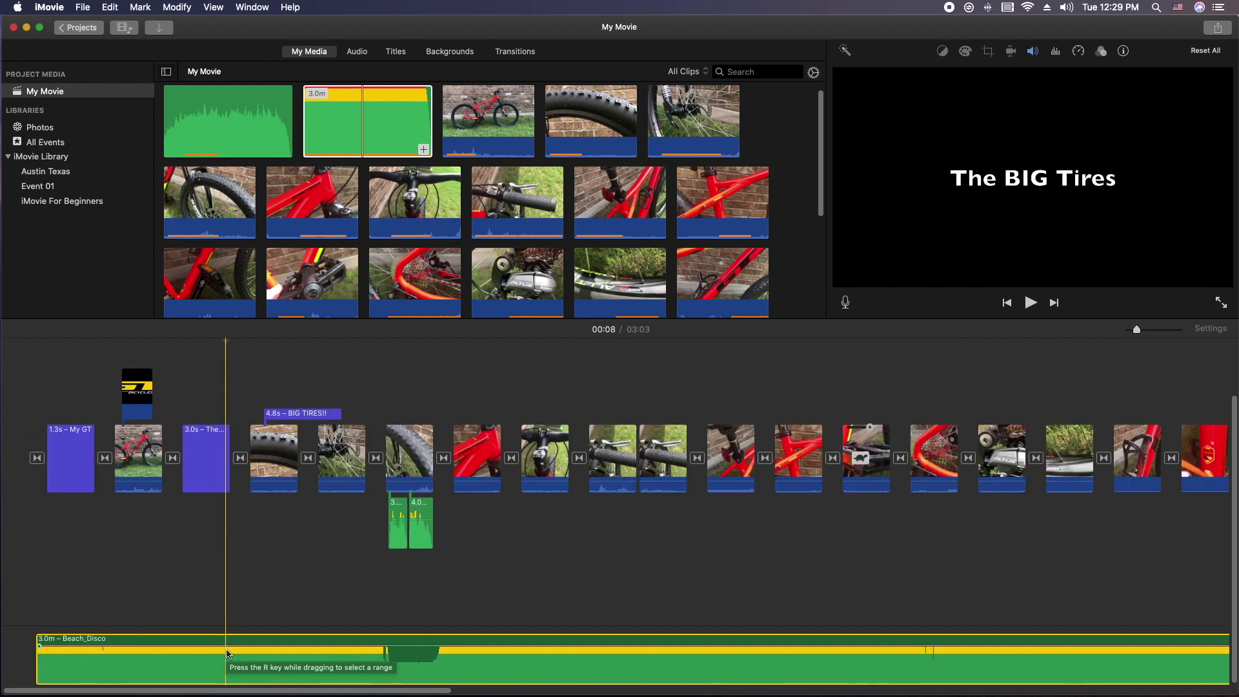
Split the Beach_Disco background music at 00:08, 00:22 and 00:32.
right_click(227, 654)
left_click(271, 571)
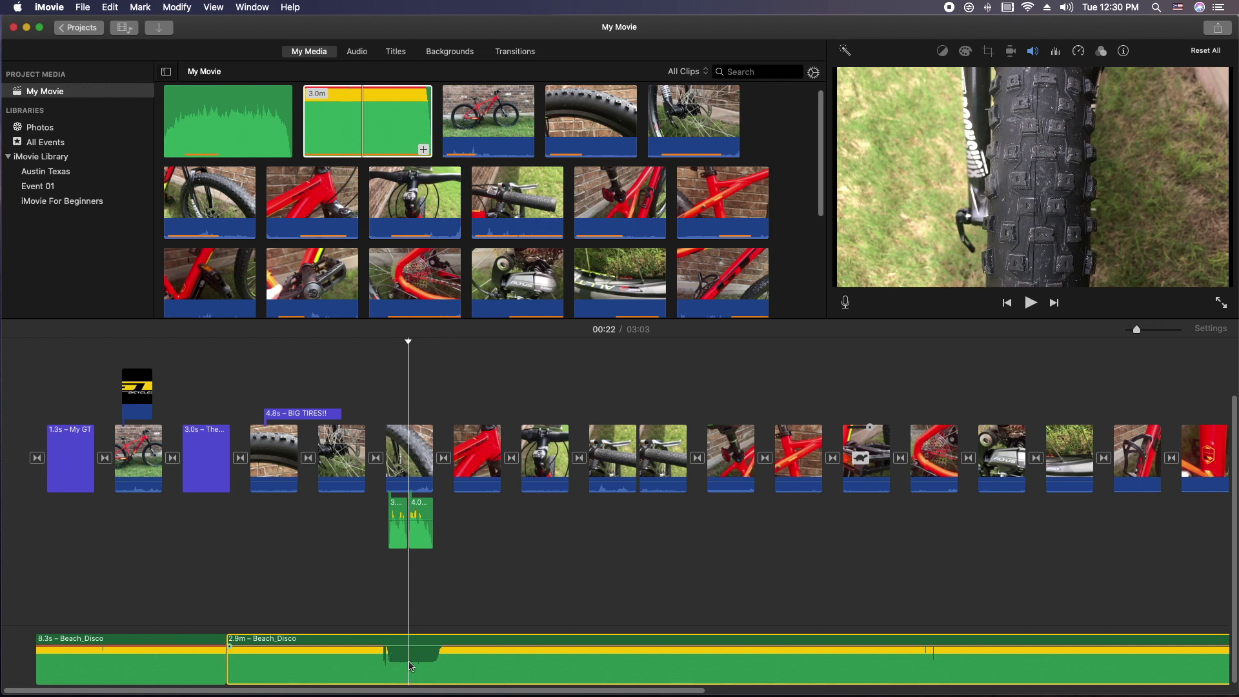
key("super+b")
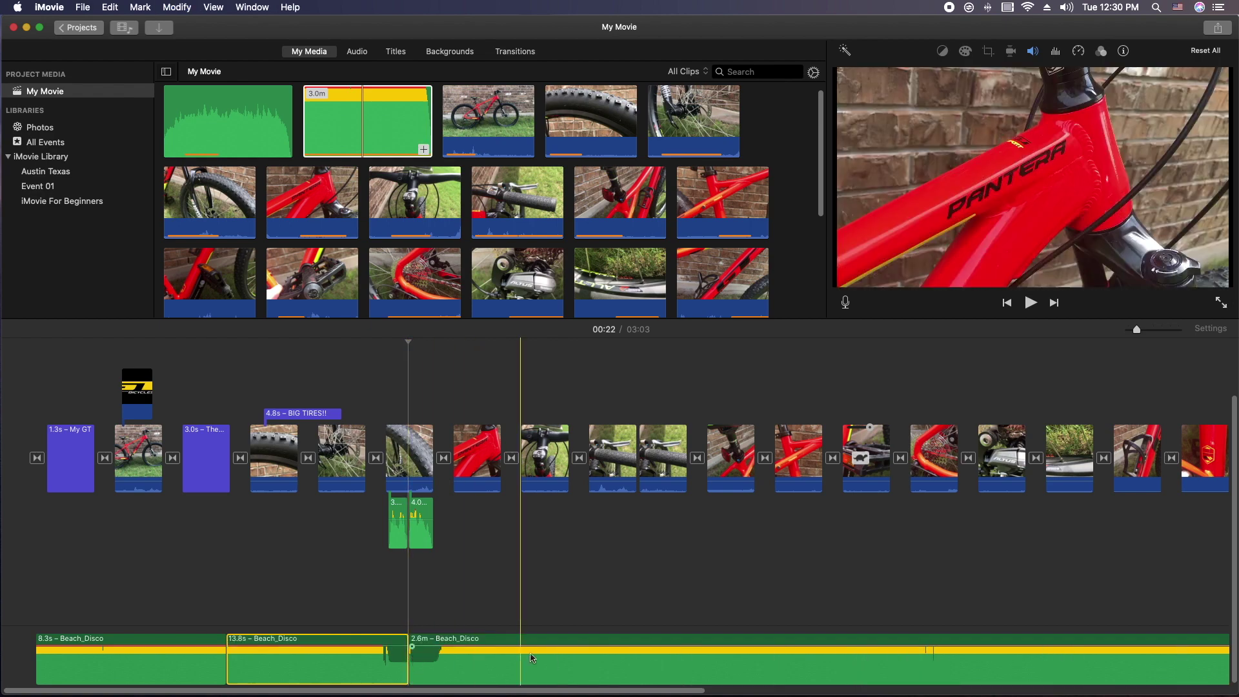
left_click(555, 653)
key("super+b")
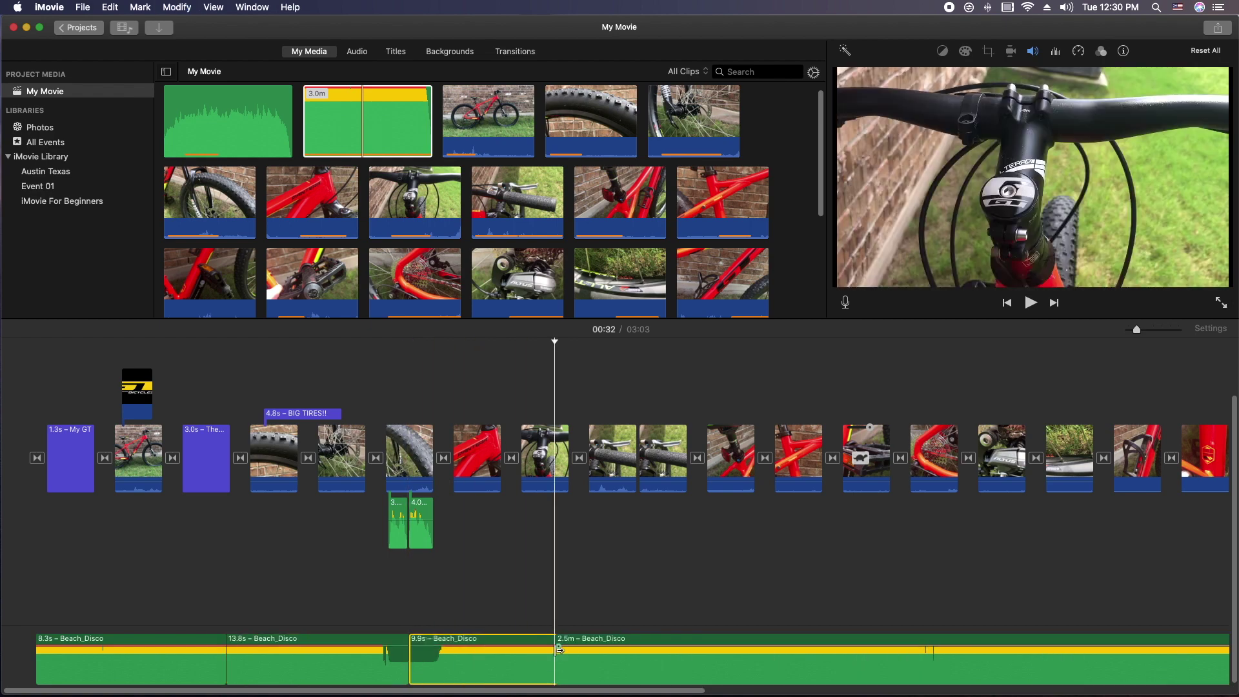
Spread the split Beach_Disco background pieces apart so that gaps separate them.
left_click_drag(620, 658, 703, 652)
left_click_drag(489, 658, 528, 658)
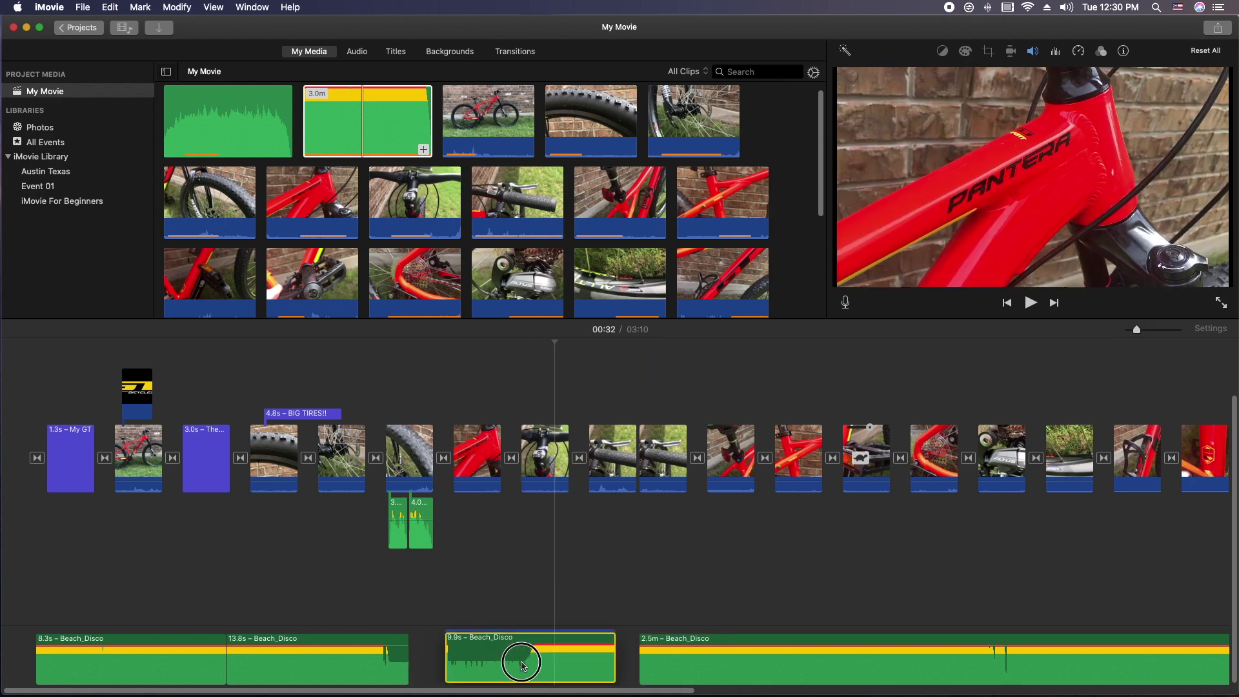
left_click_drag(317, 677, 335, 669)
Give the first Beach_Disco piece a fade-in and a long fade-out, and add a fade-out to the third piece.
left_click(136, 665)
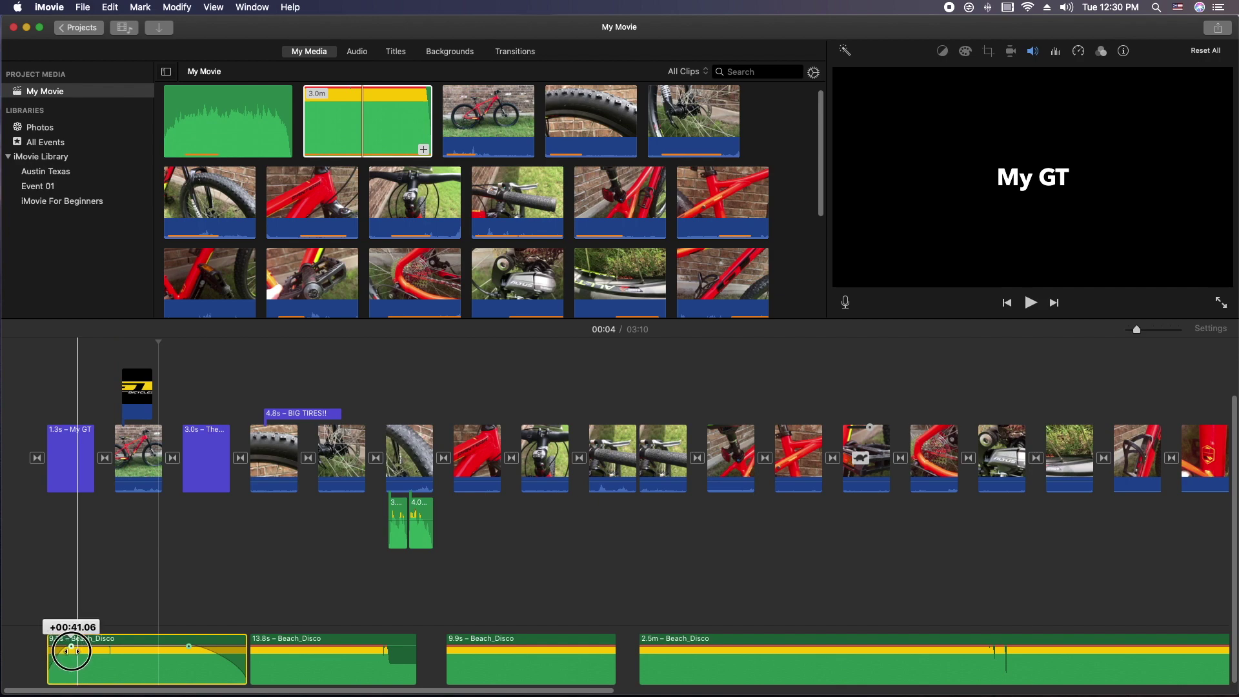
left_click_drag(71, 650, 70, 648)
left_click_drag(189, 646, 190, 646)
left_click(300, 668)
left_click(589, 674)
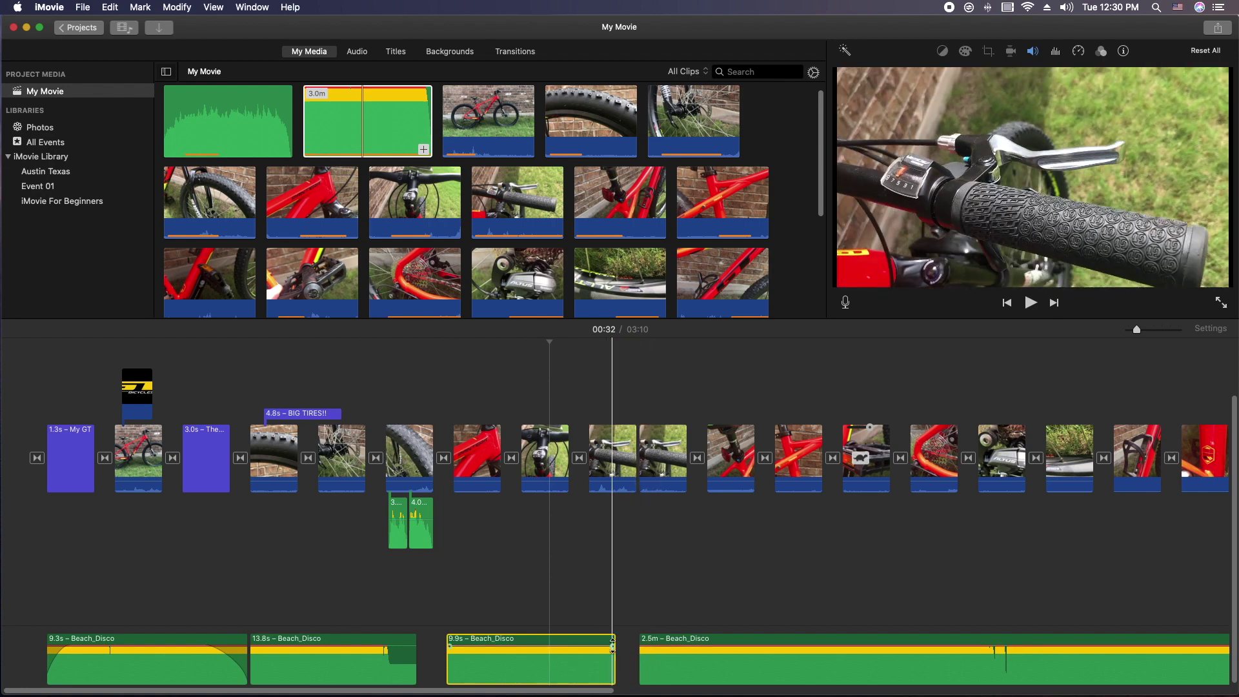
left_click_drag(610, 646, 580, 646)
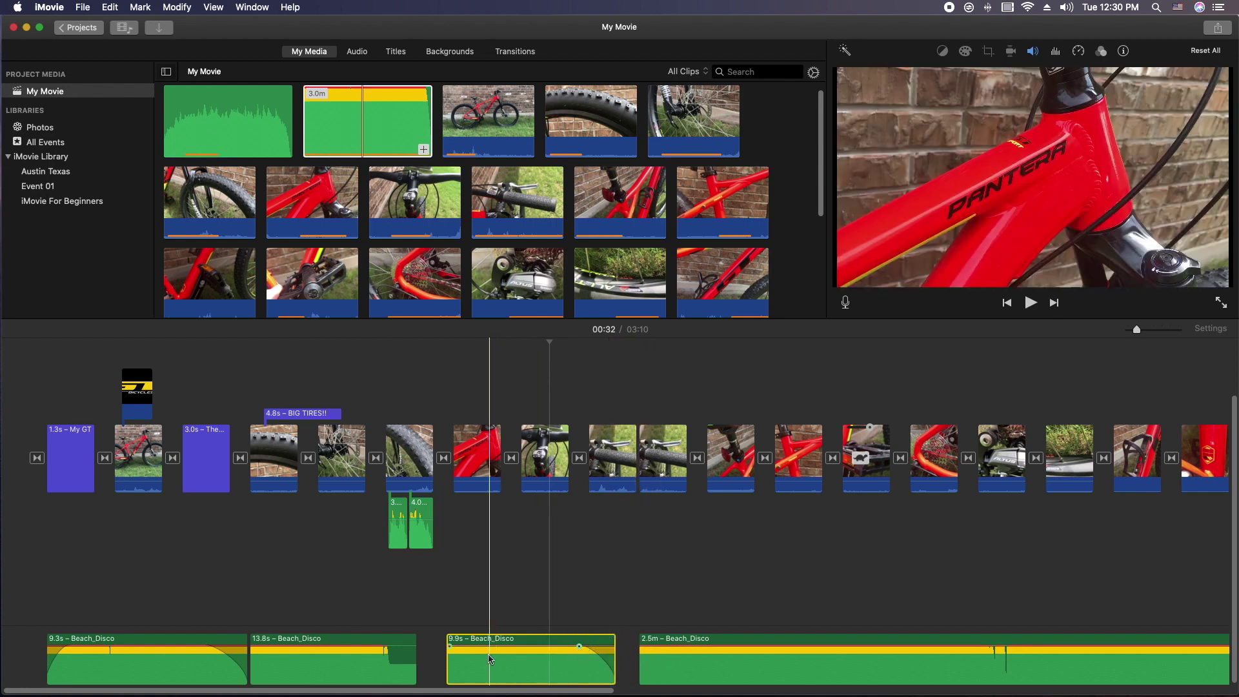
Move the second Beach_Disco piece slightly closer to the first piece.
left_click(197, 670)
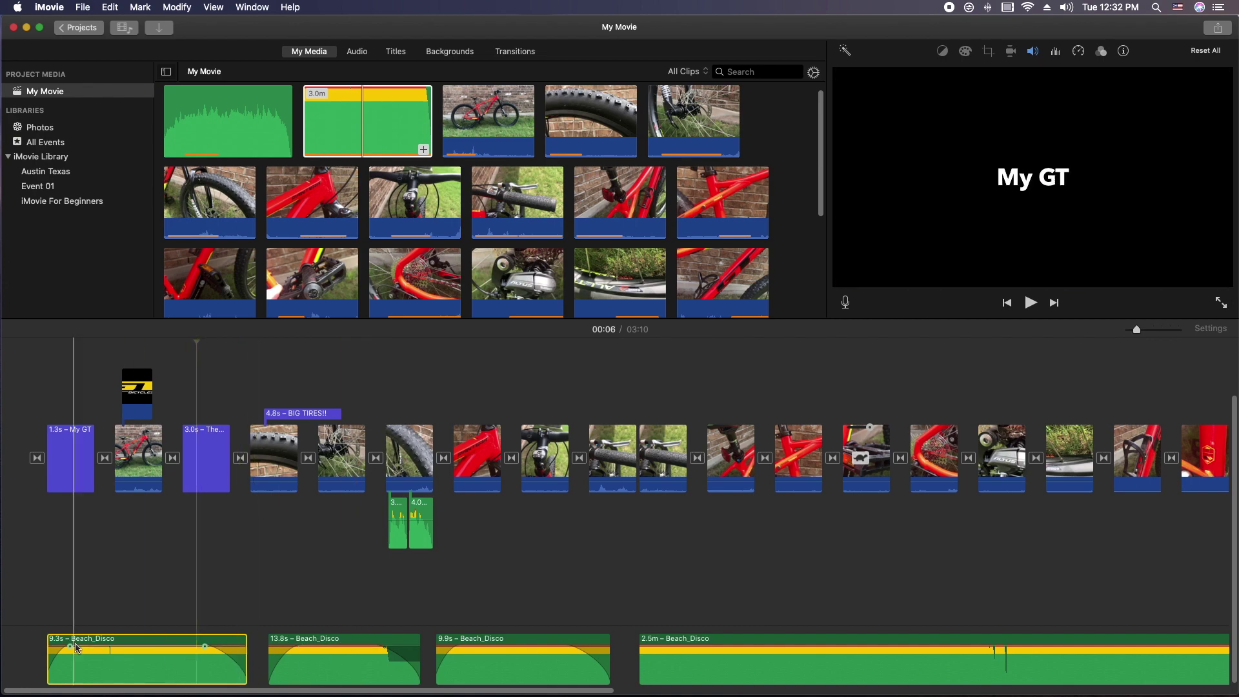
left_click(150, 643)
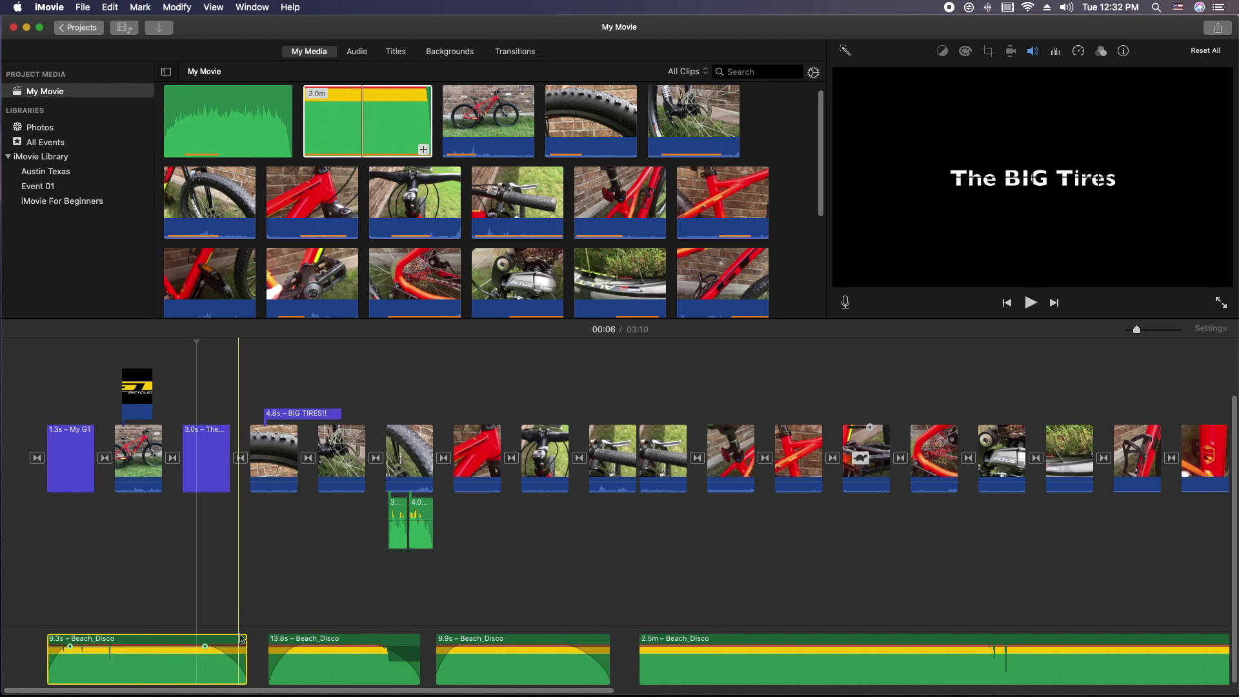
left_click(331, 654)
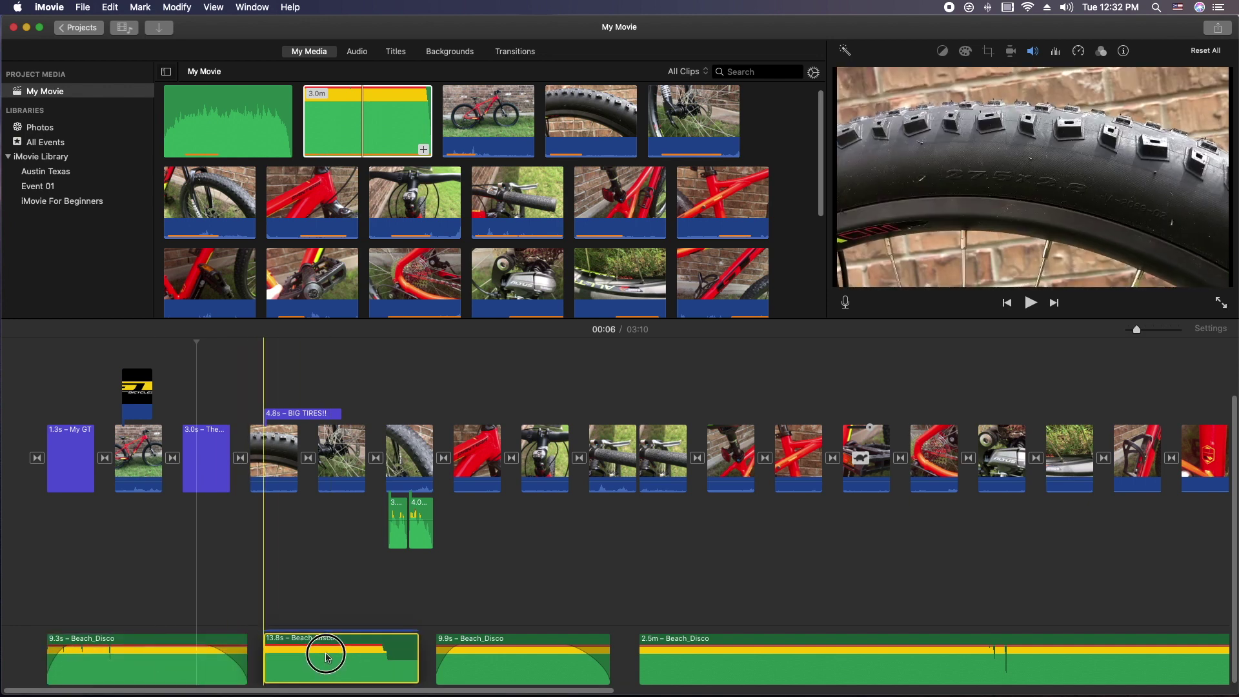
left_click(354, 655)
left_click_drag(354, 655, 329, 666)
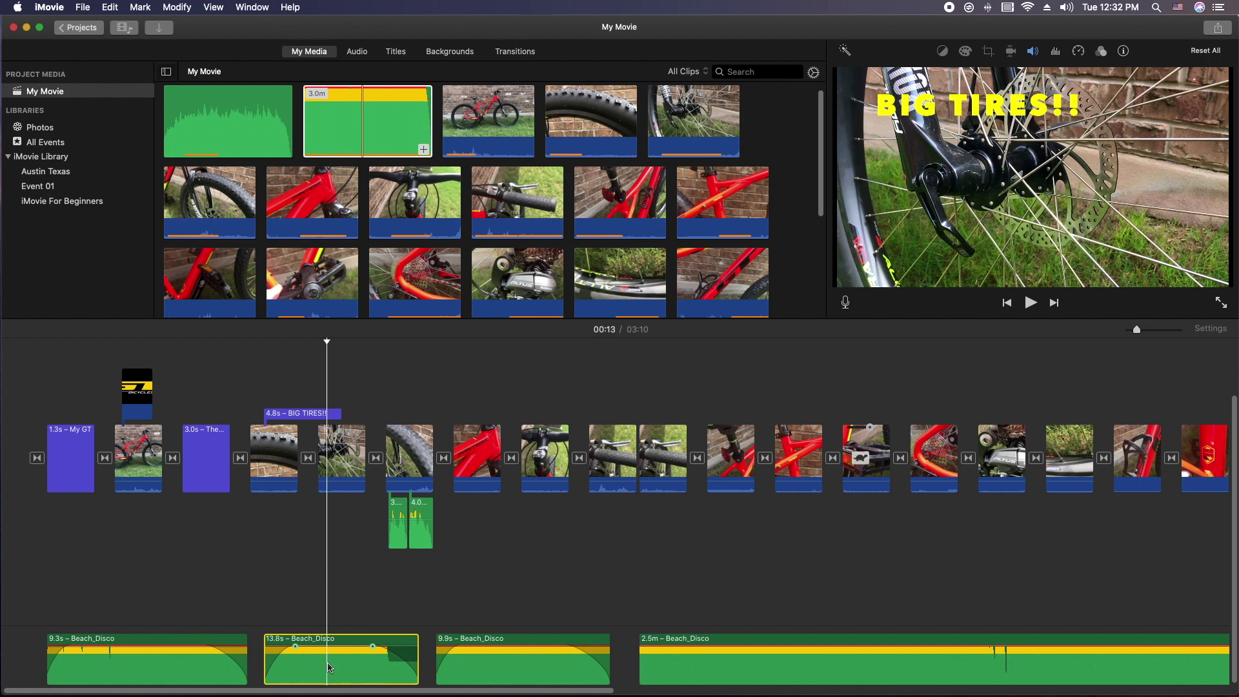
Delete all the Beach_Disco pieces from the background music and attach a full copy of the track beneath the My GT title.
left_click(28, 637)
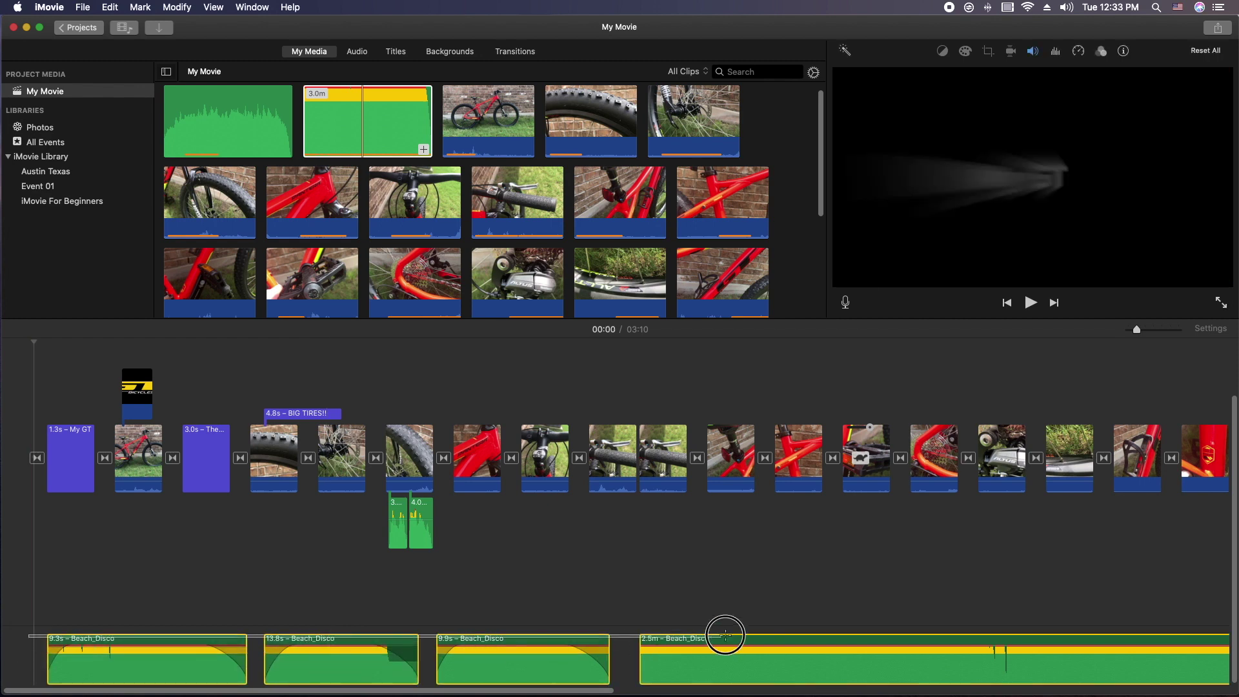
left_click(820, 642)
key("Delete")
left_click(335, 131)
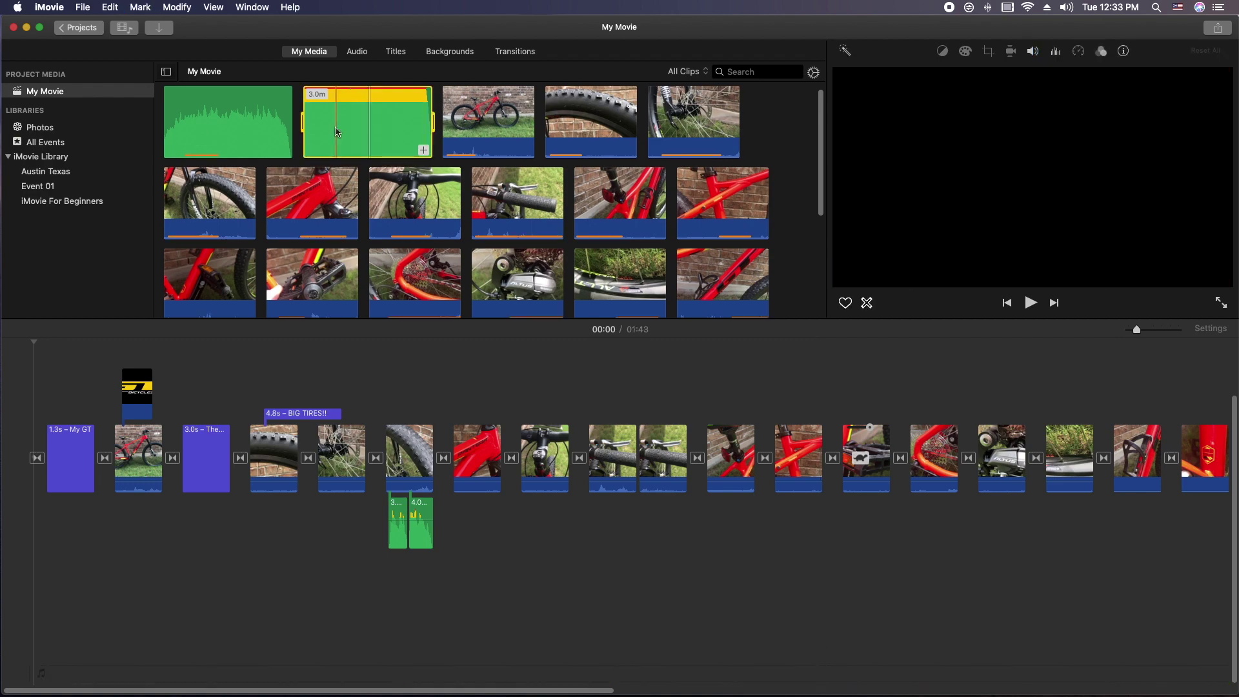
left_click_drag(342, 116, 38, 592)
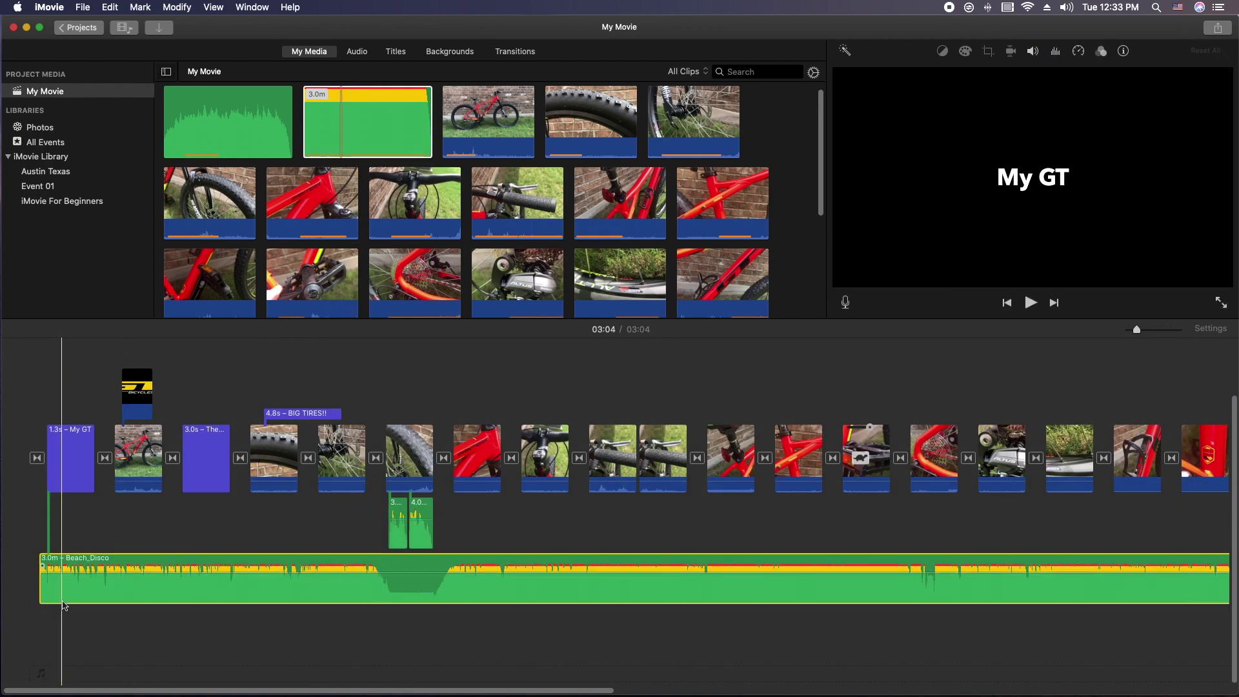
Enlarge the timeline clip size in the project settings, and attach Beach_Disco again at the start of the My GT title.
left_click(1211, 329)
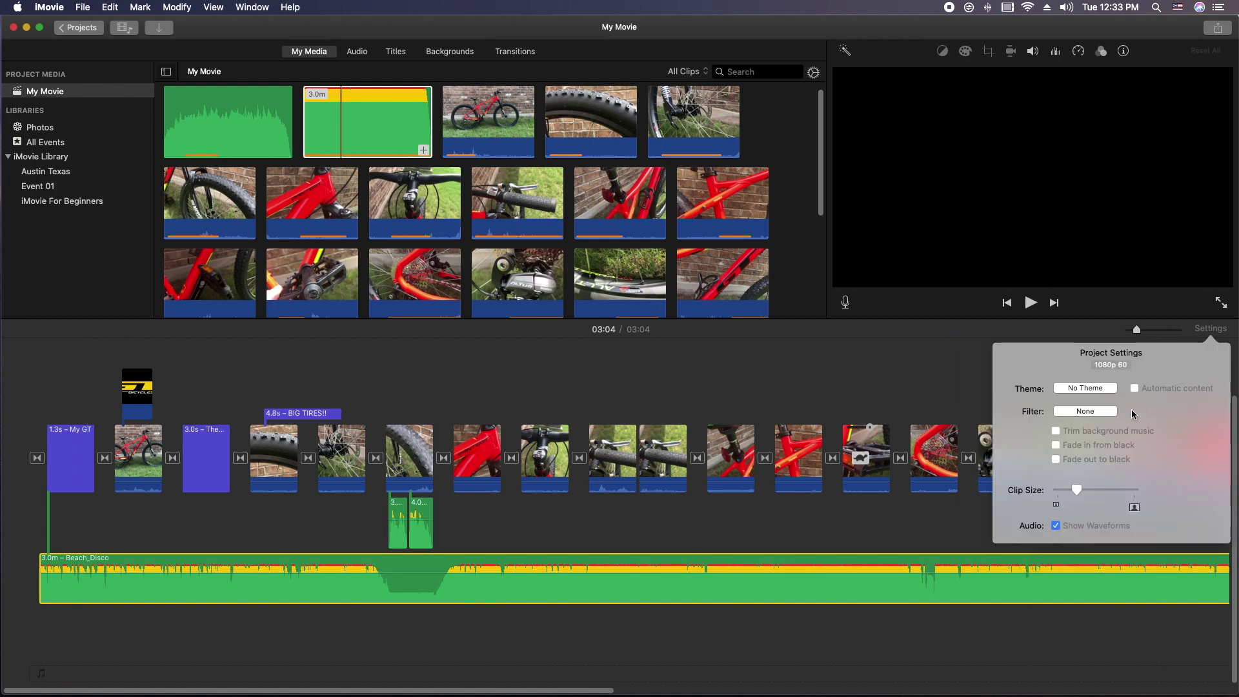
left_click_drag(1076, 490, 1102, 496)
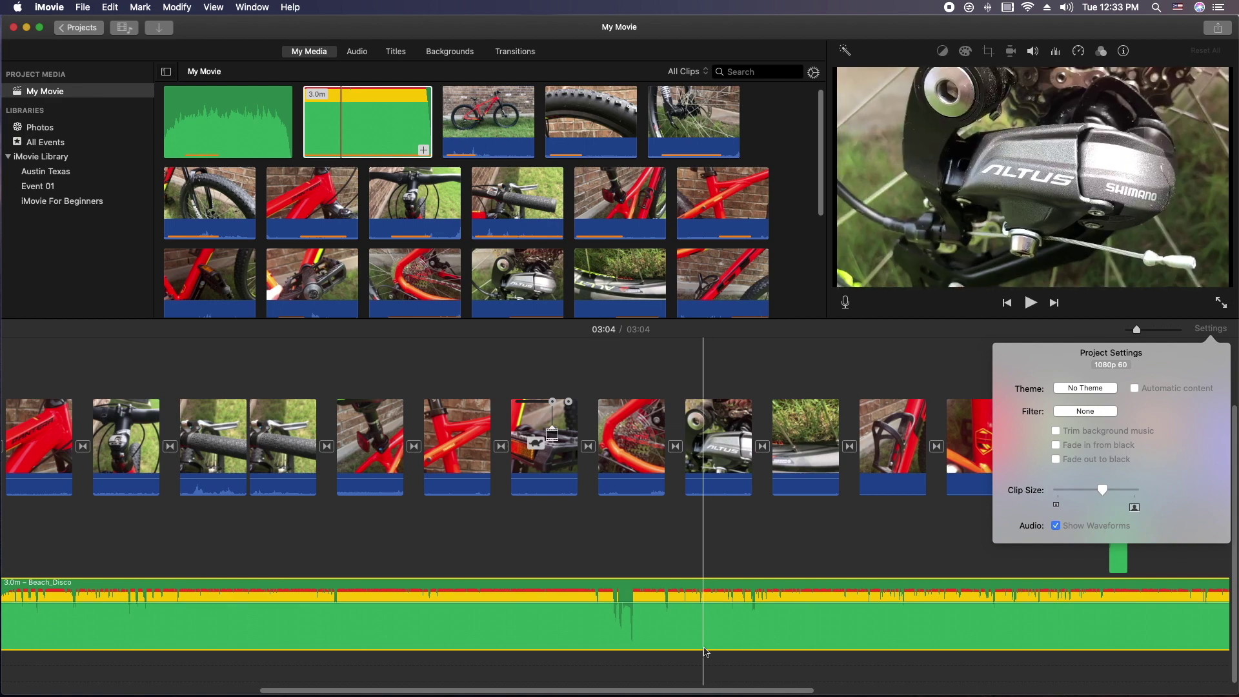
left_click_drag(723, 689, 470, 690)
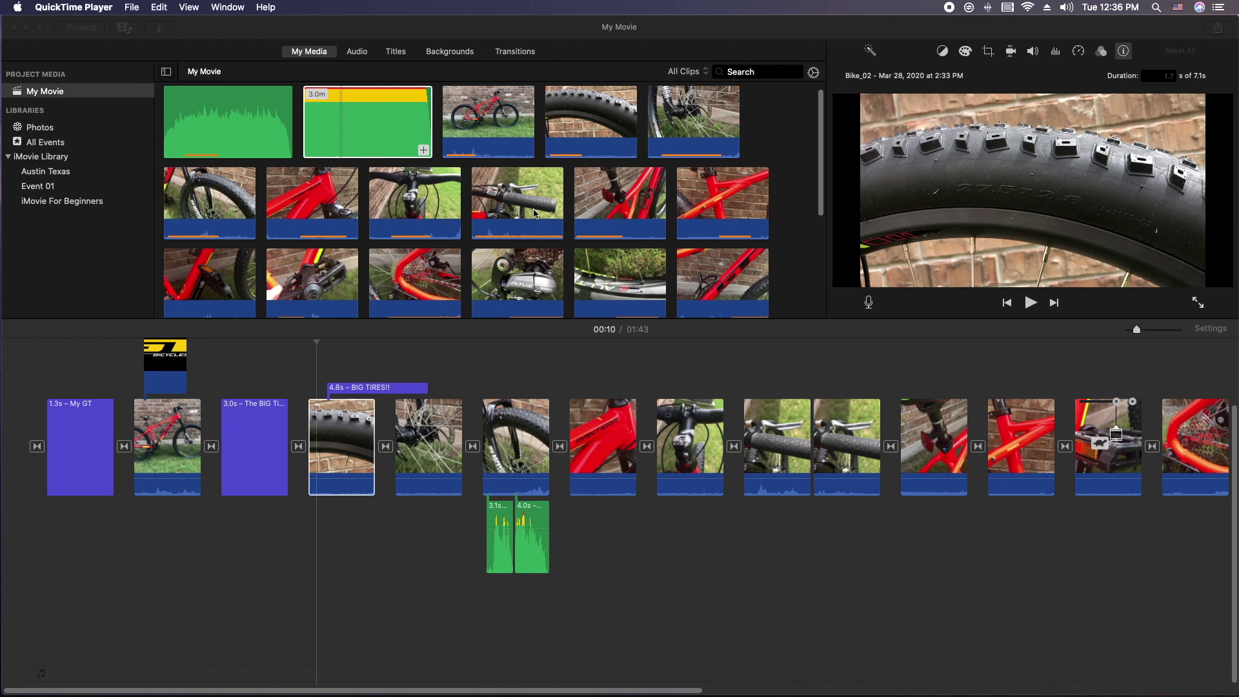
left_click(359, 136)
left_click_drag(349, 124, 41, 589)
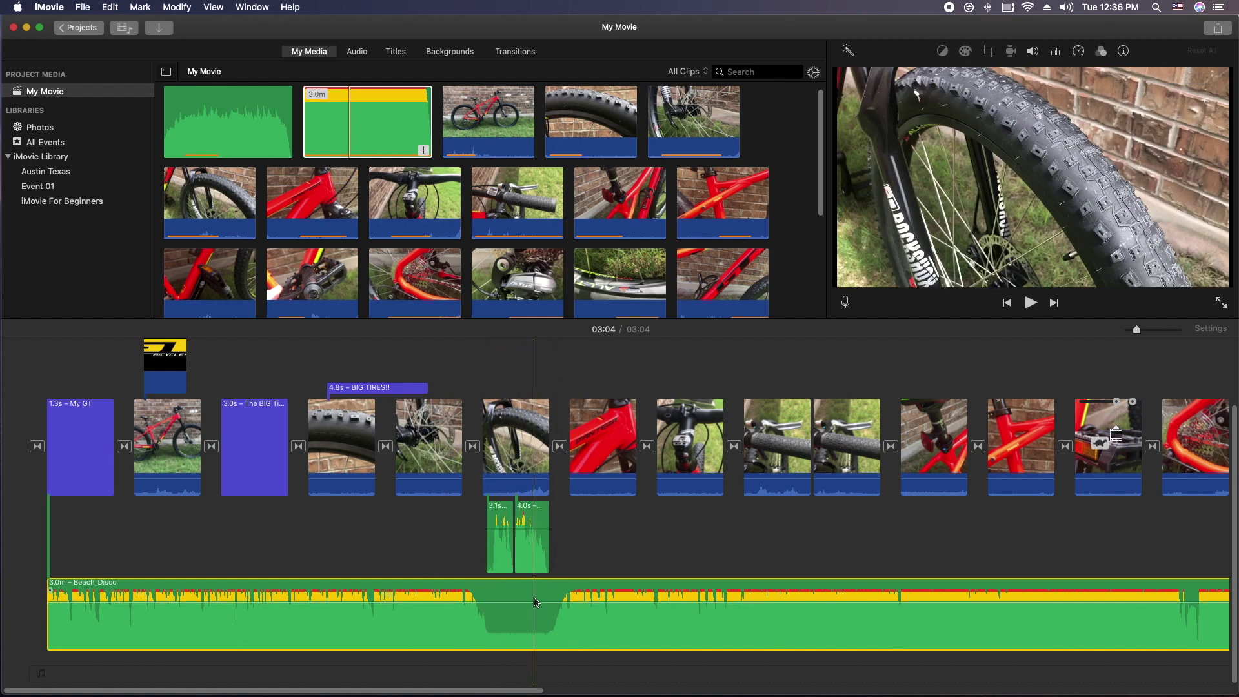
Turn off the automatic lowering of the Beach_Disco volume beneath the two short audio clips.
left_click(522, 616)
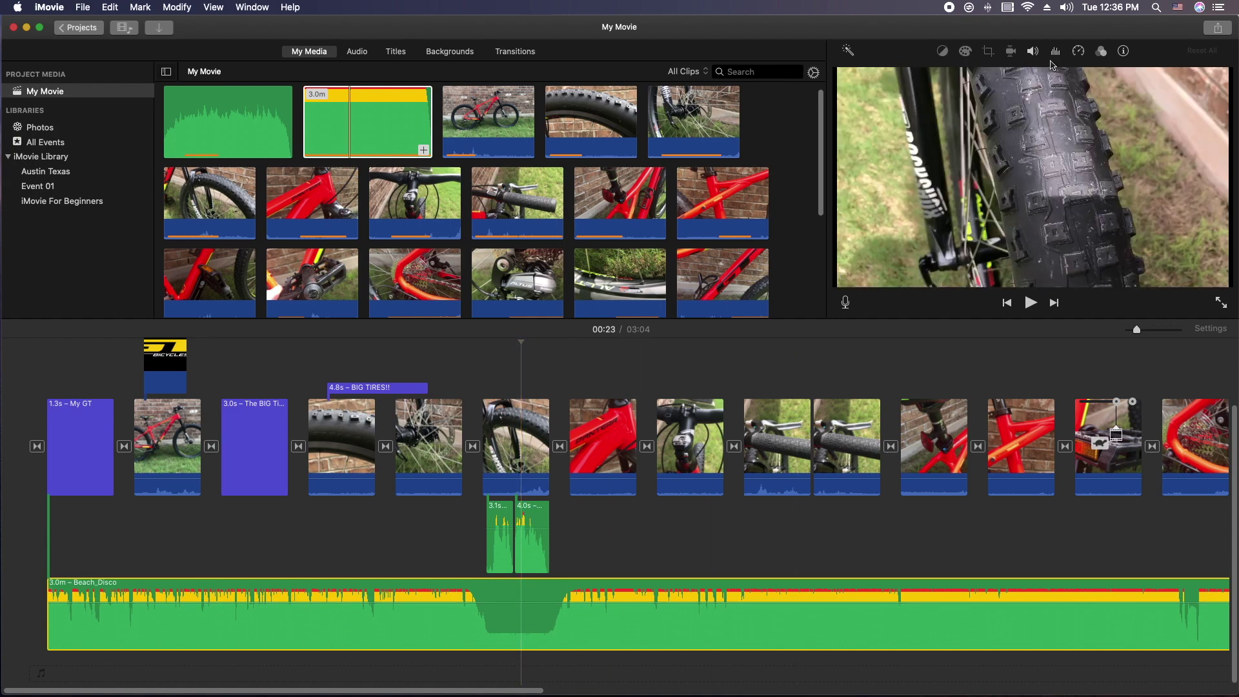
left_click(1034, 51)
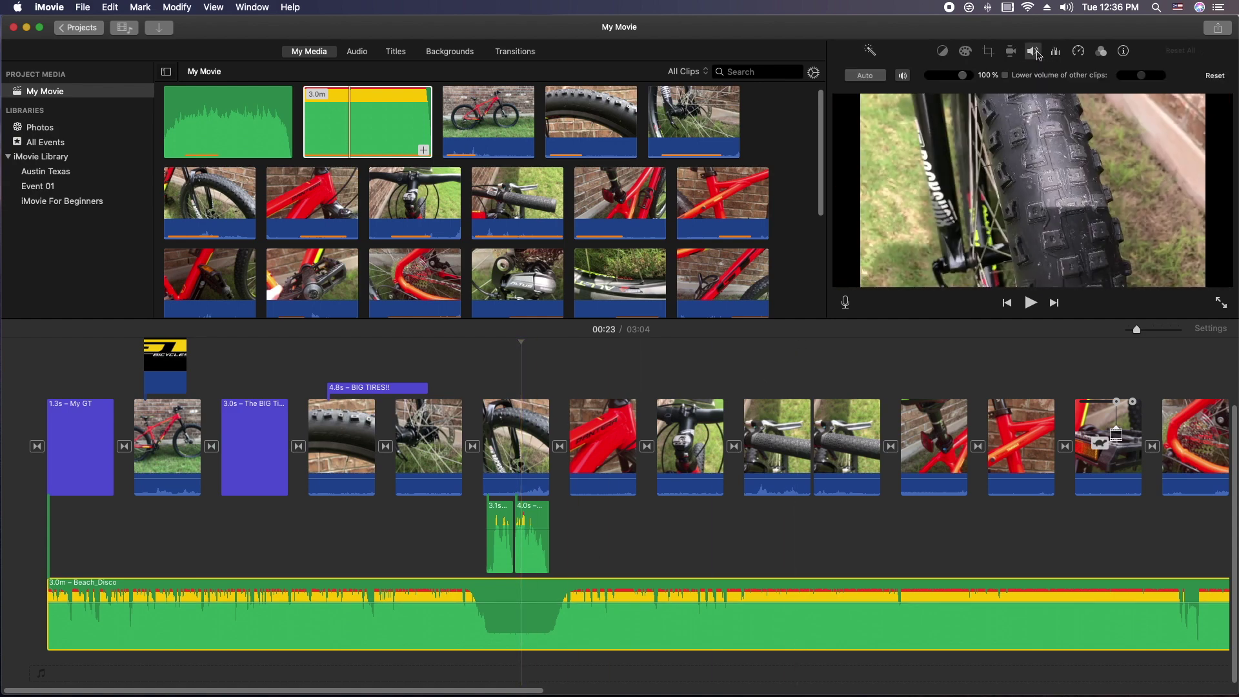
left_click(1006, 76)
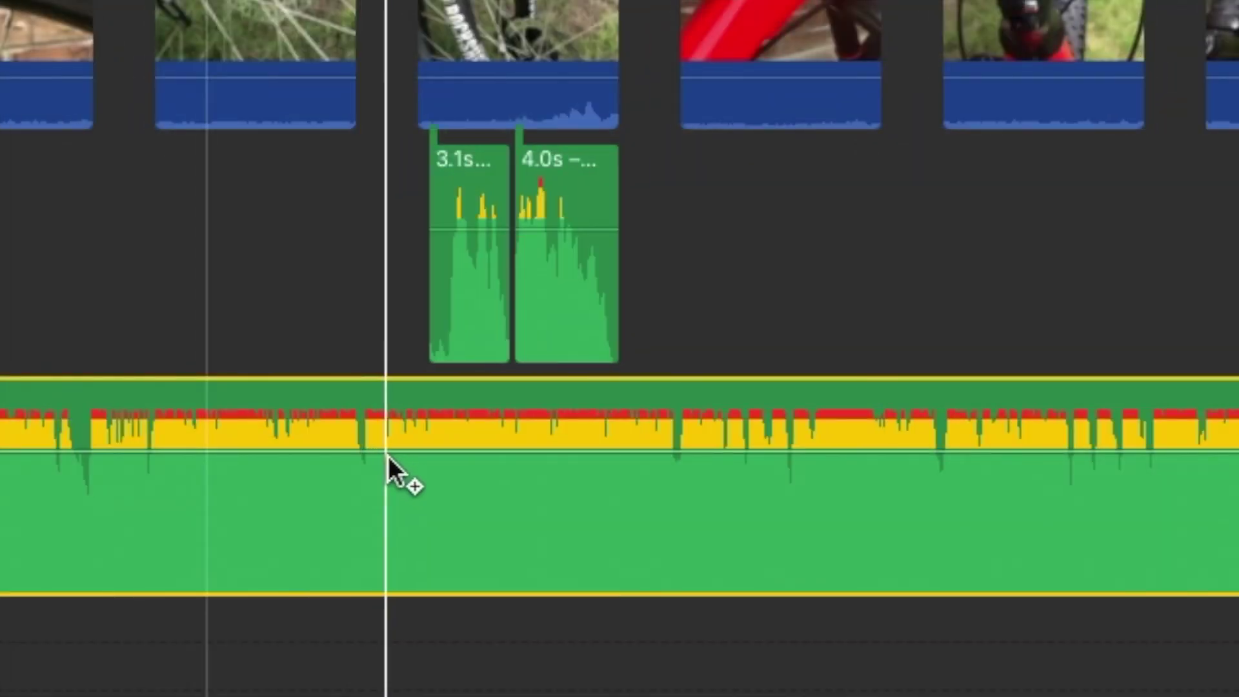
Add two volume keyframes on each side of the two short audio clips and drop the Beach_Disco volume between them to silence.
left_click(411, 450, "alt")
left_click(337, 450, "alt")
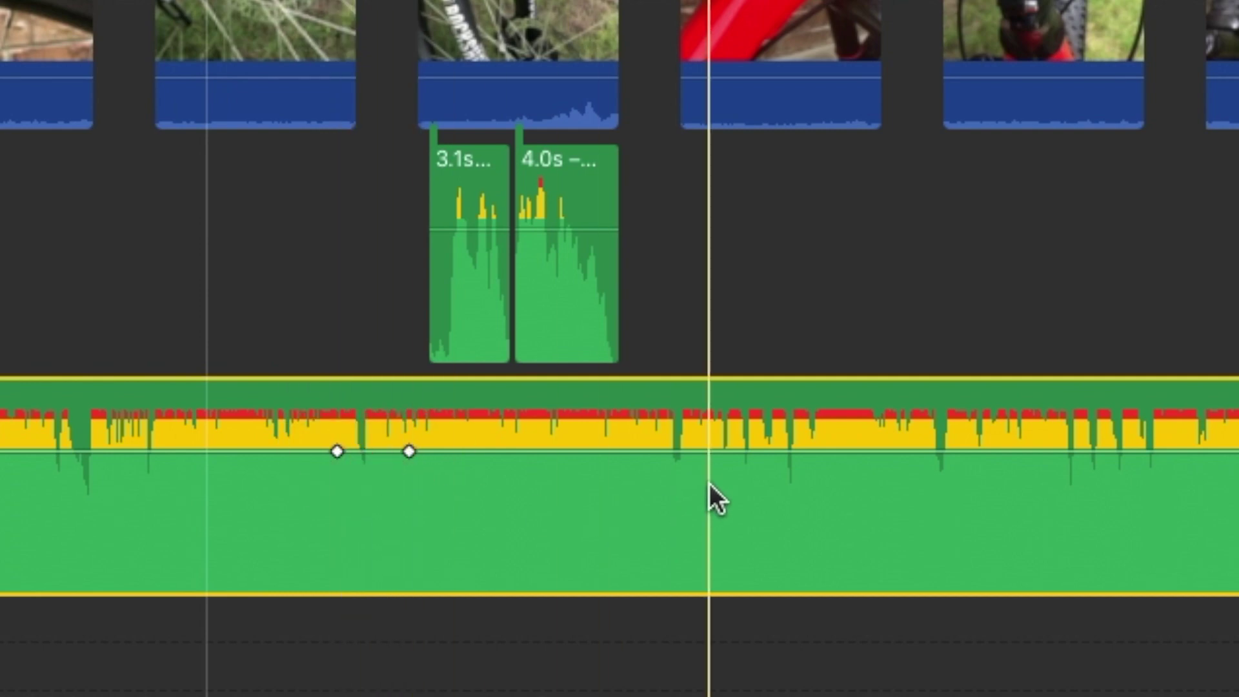
left_click(639, 451, "alt")
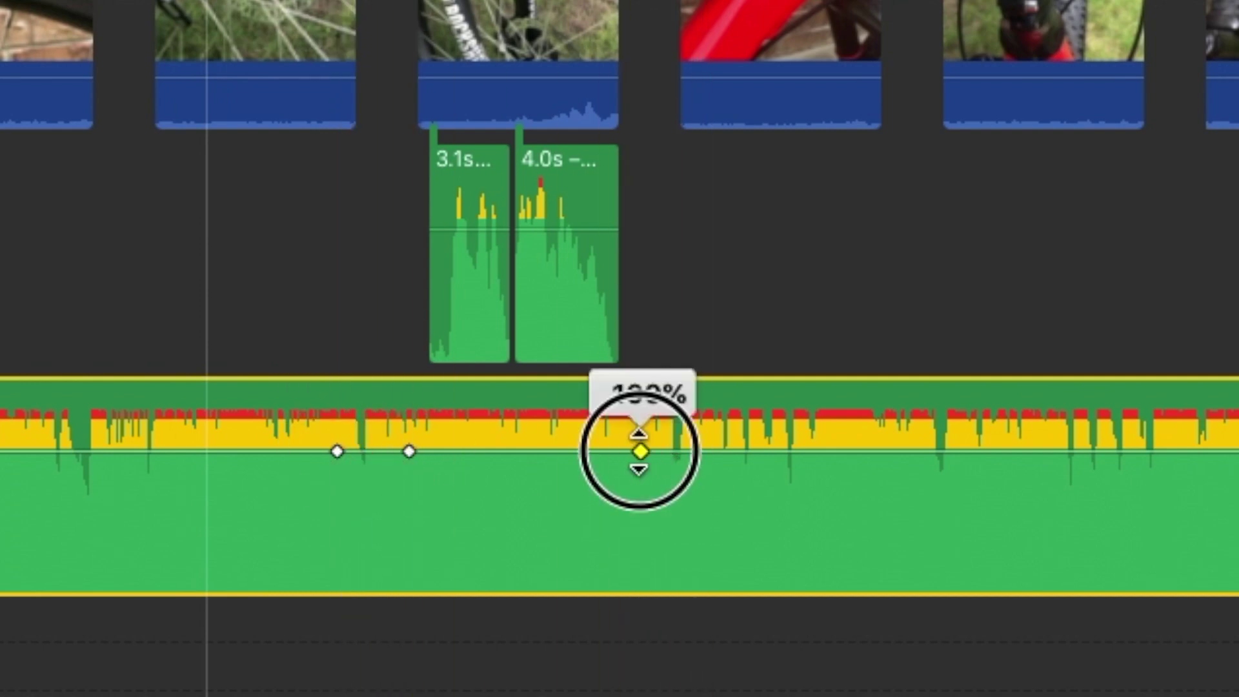
left_click(743, 451, "alt")
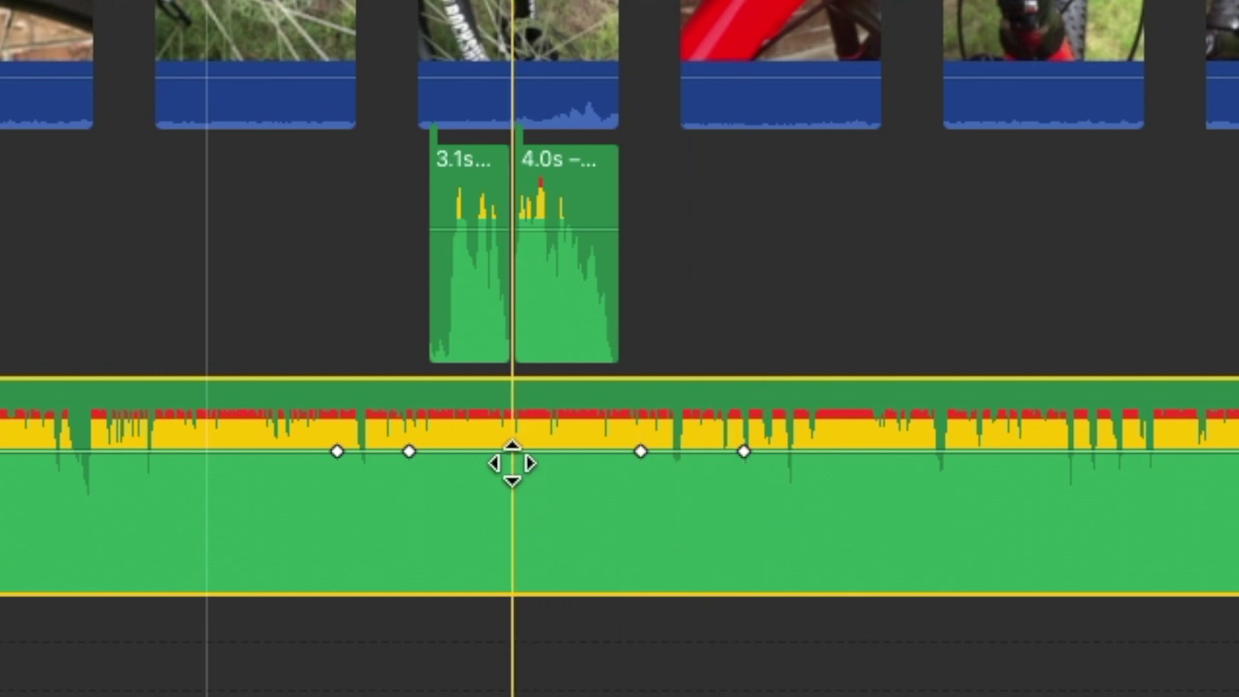
left_click_drag(512, 458, 542, 611)
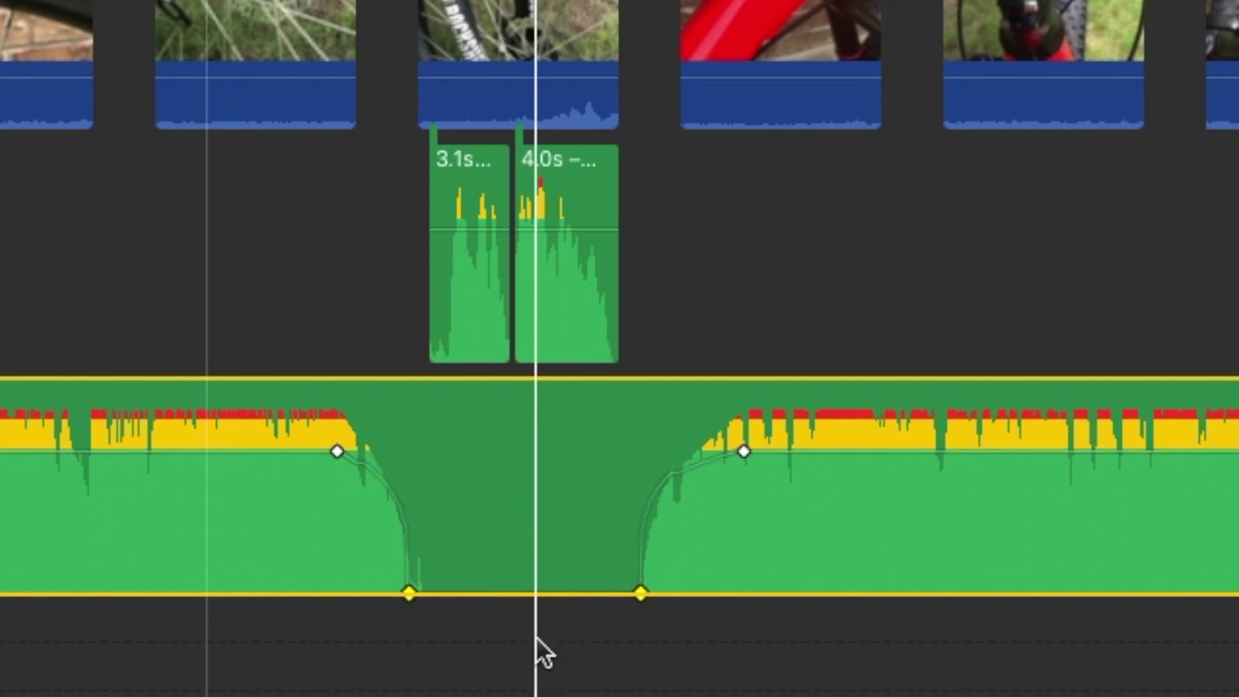
left_click_drag(518, 590, 520, 633)
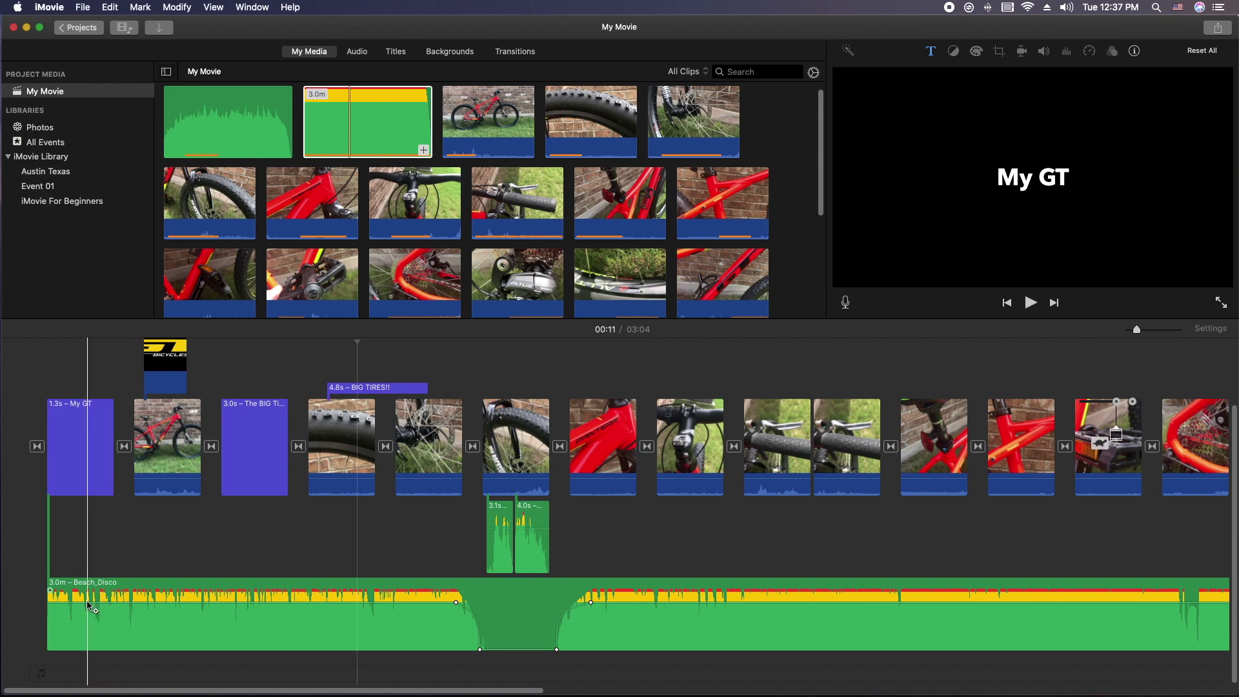
Lower the Beach_Disco volume over a range at its start and reshape the rise by moving individual keyframes.
left_click_drag(108, 601, 62, 624)
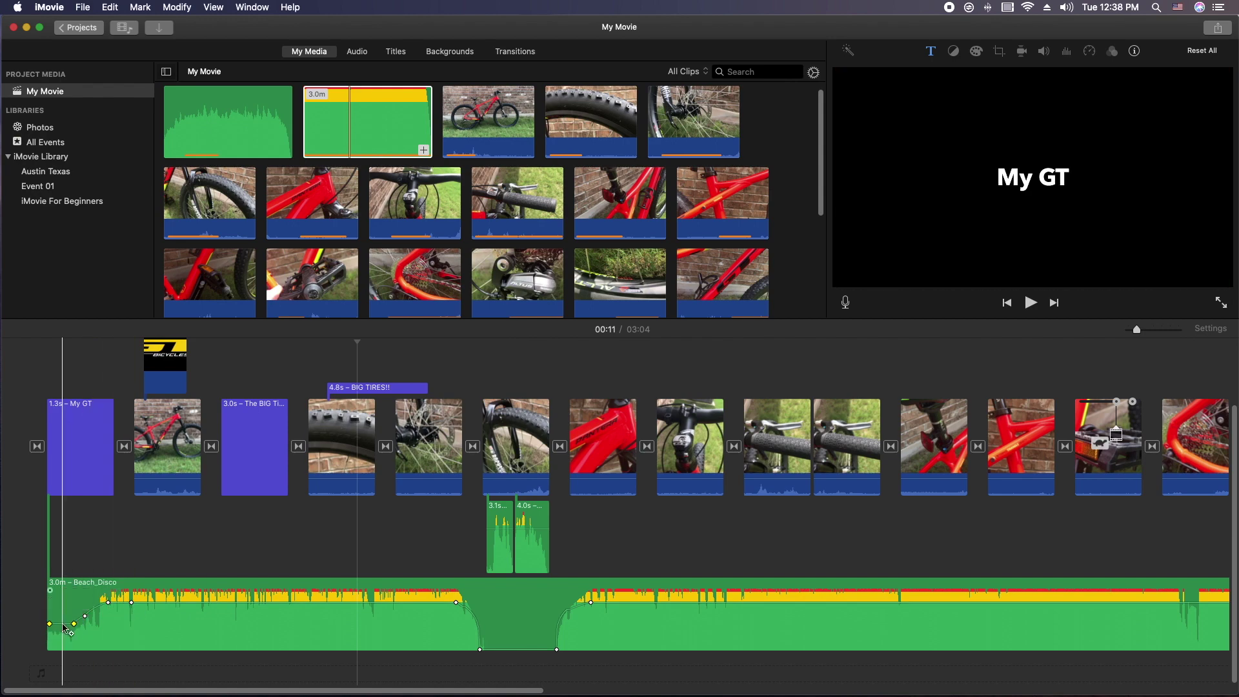
left_click_drag(76, 627, 74, 645)
left_click_drag(107, 603, 109, 609)
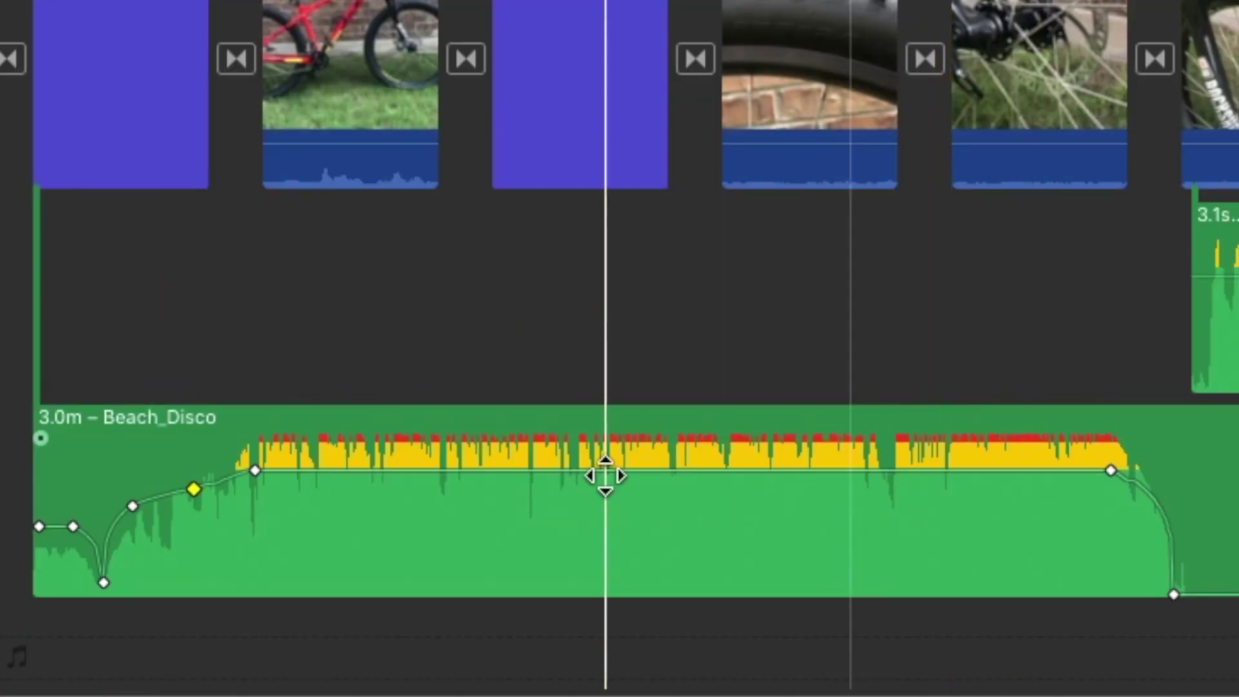
Lower the Beach_Disco volume over a selected range beneath The BIG Tires title.
left_click_drag(457, 491, 669, 500)
left_click_drag(560, 468, 556, 512)
left_click(760, 644)
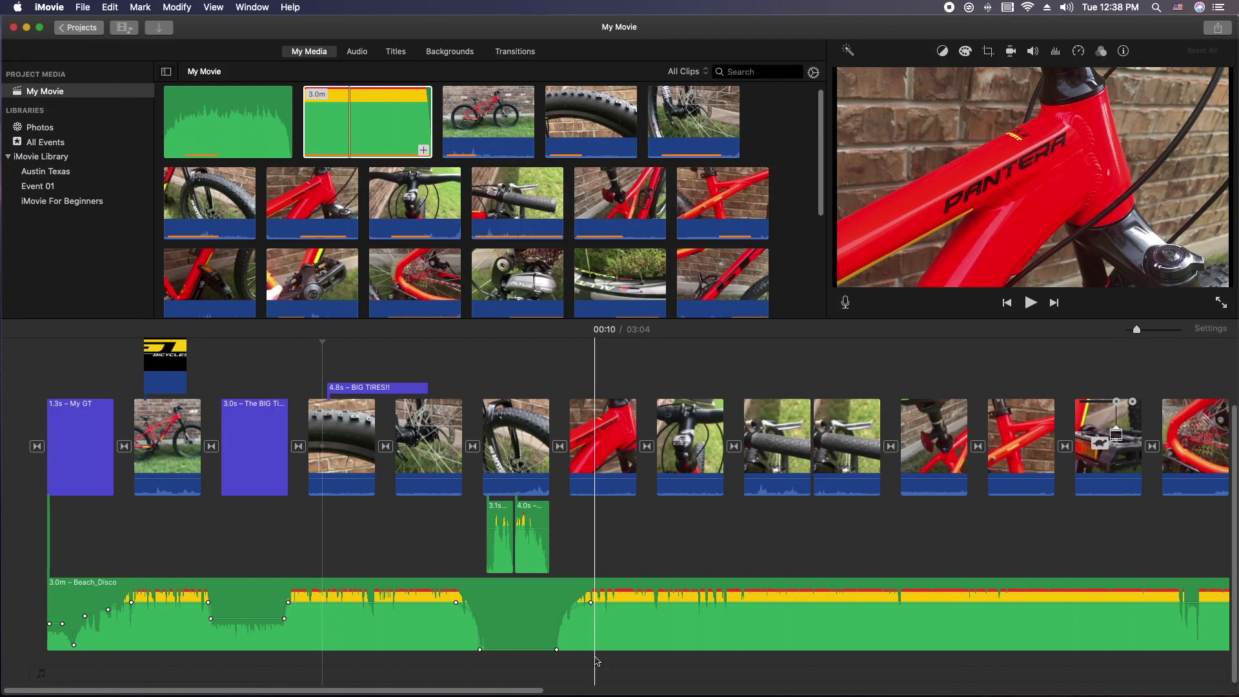
Raise the Beach_Disco volume over a selected range beneath the two handlebar grip clips and the clip that follows.
left_click_drag(734, 624, 1000, 623)
left_click_drag(843, 602, 838, 492)
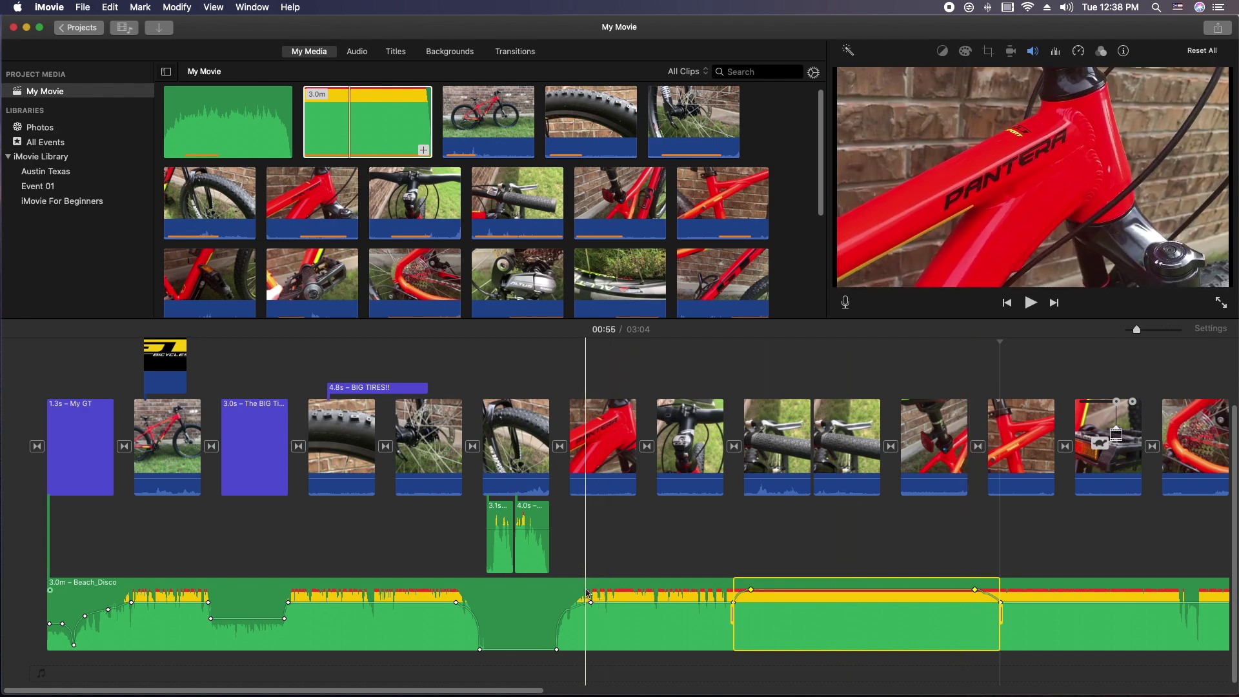
left_click(394, 536)
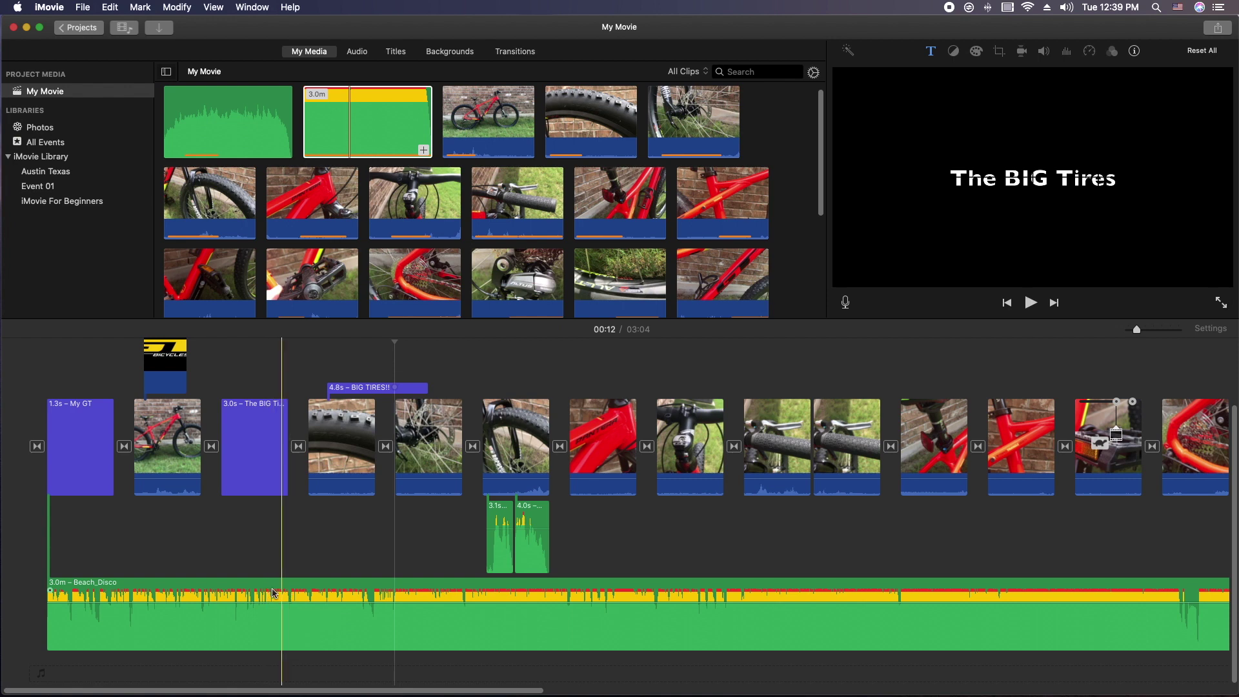
Lower the volume of the whole Beach_Disco track and give it a long fade-in reaching the first bike clip.
left_click_drag(295, 605, 291, 606)
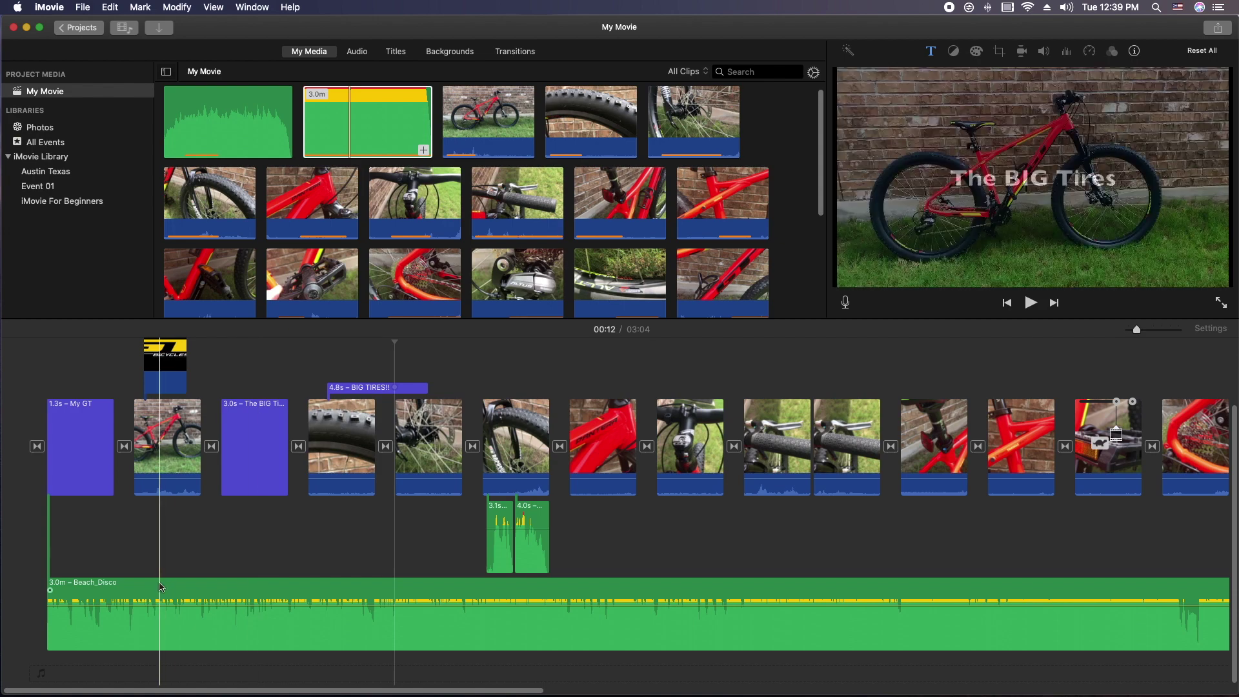
left_click_drag(48, 591, 139, 587)
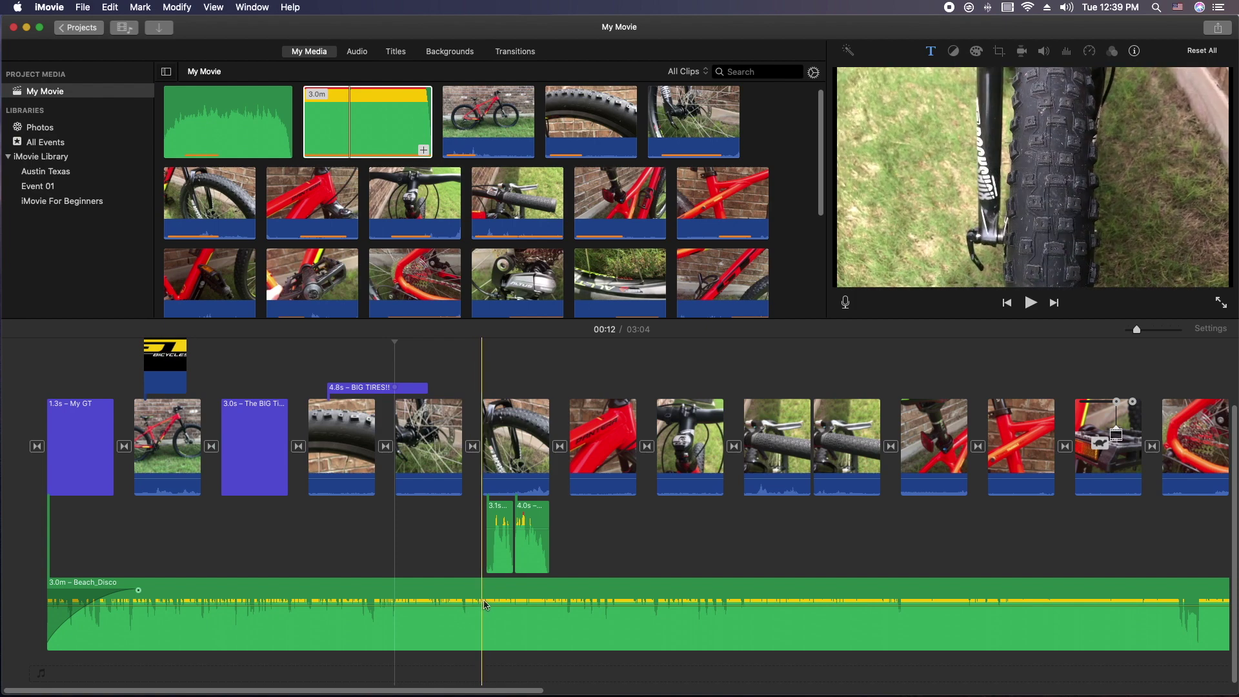
Select the Beach_Disco range beneath the two short audio clips and lower its volume.
left_click_drag(486, 600, 523, 639)
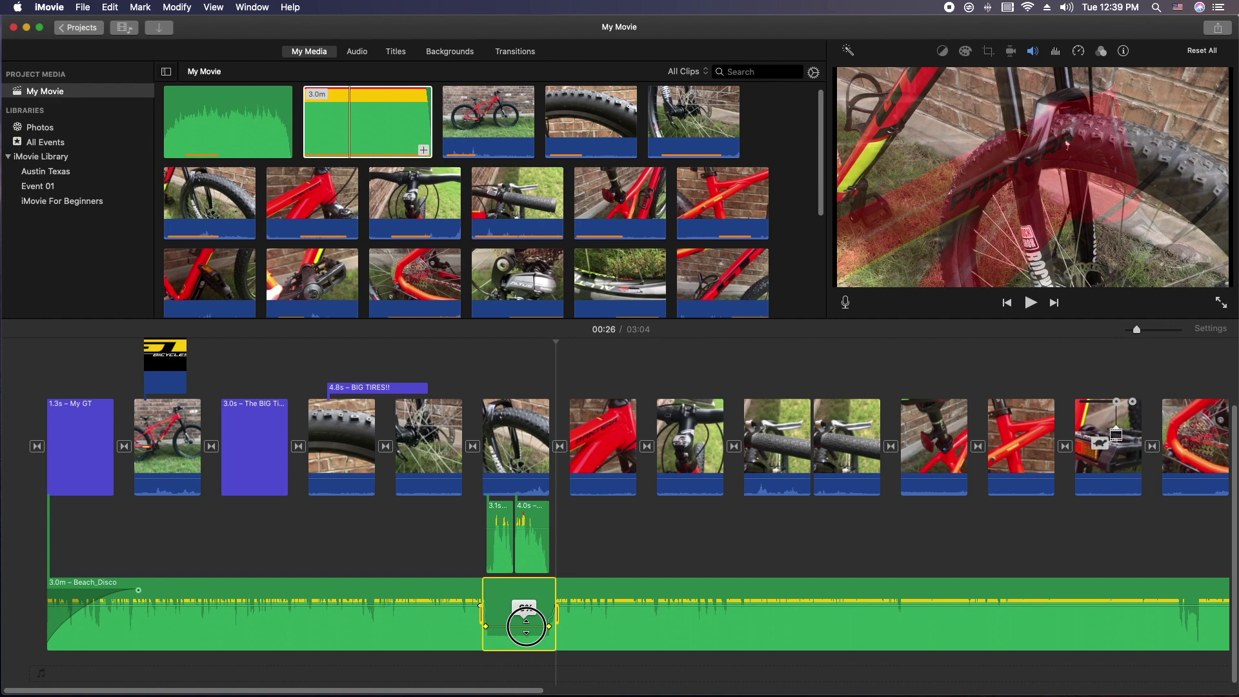
left_click_drag(526, 626, 525, 627)
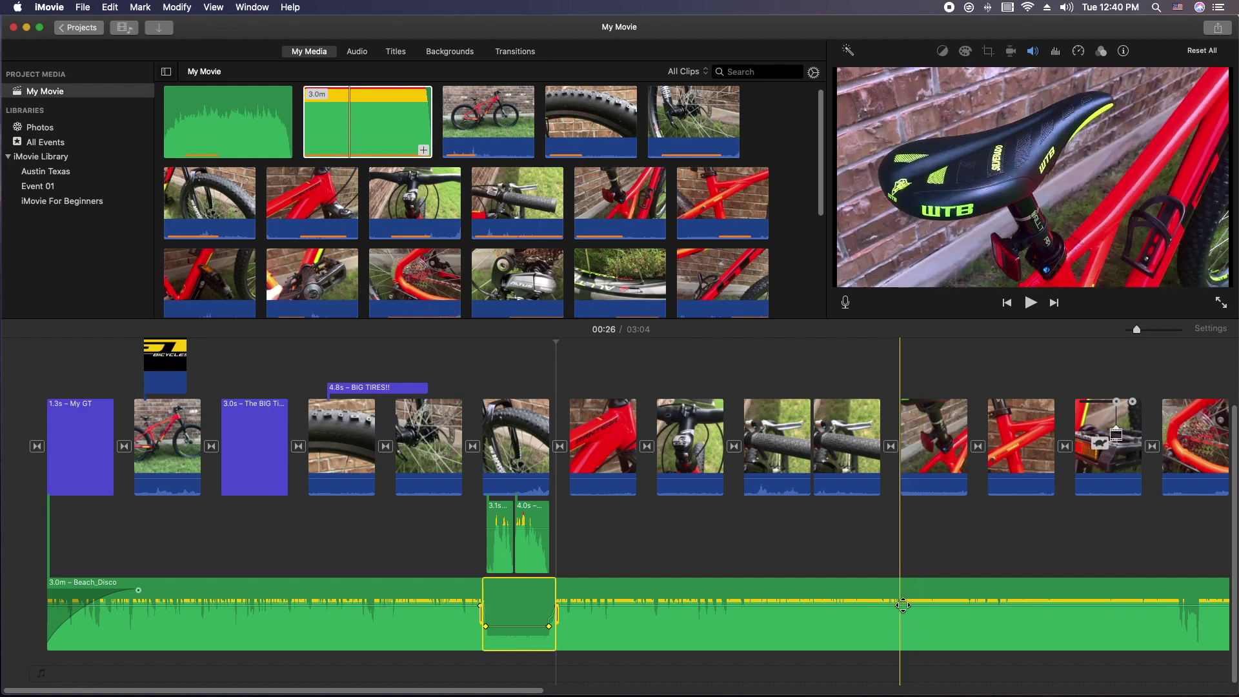
Add four volume keyframes to Beach_Disco beneath the saddle and red frame clips and lower the section between them to 4%.
left_click(869, 605, "alt")
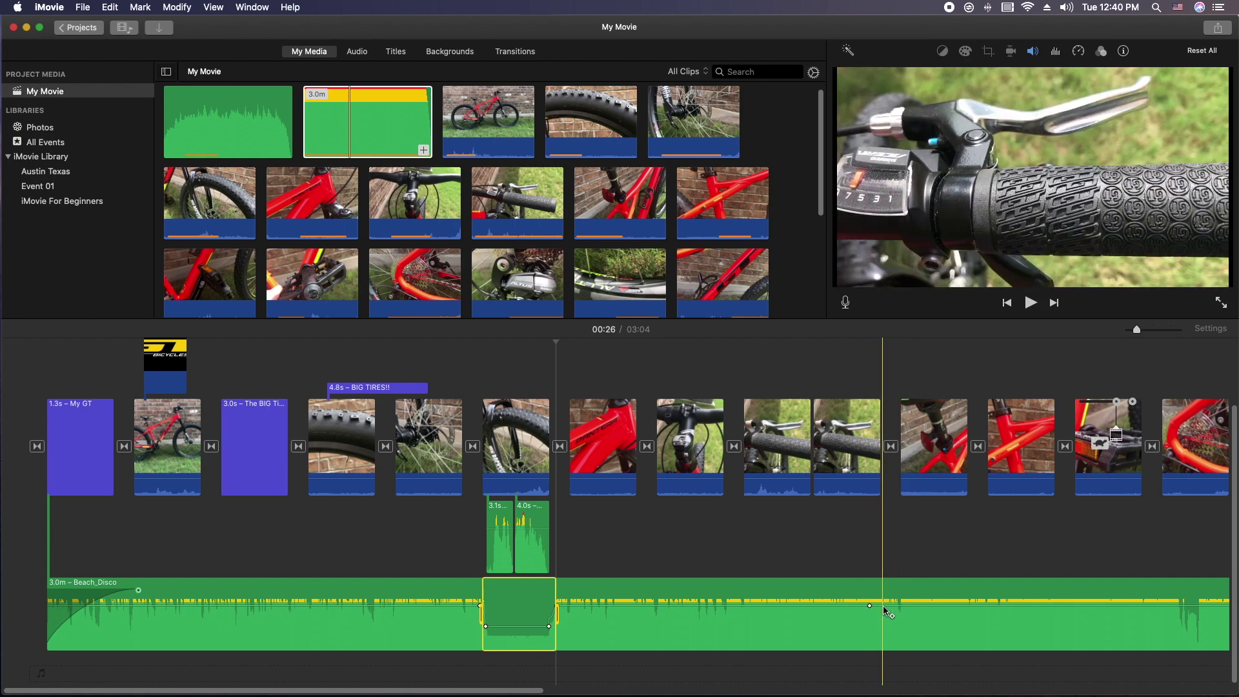
left_click(881, 606, "alt")
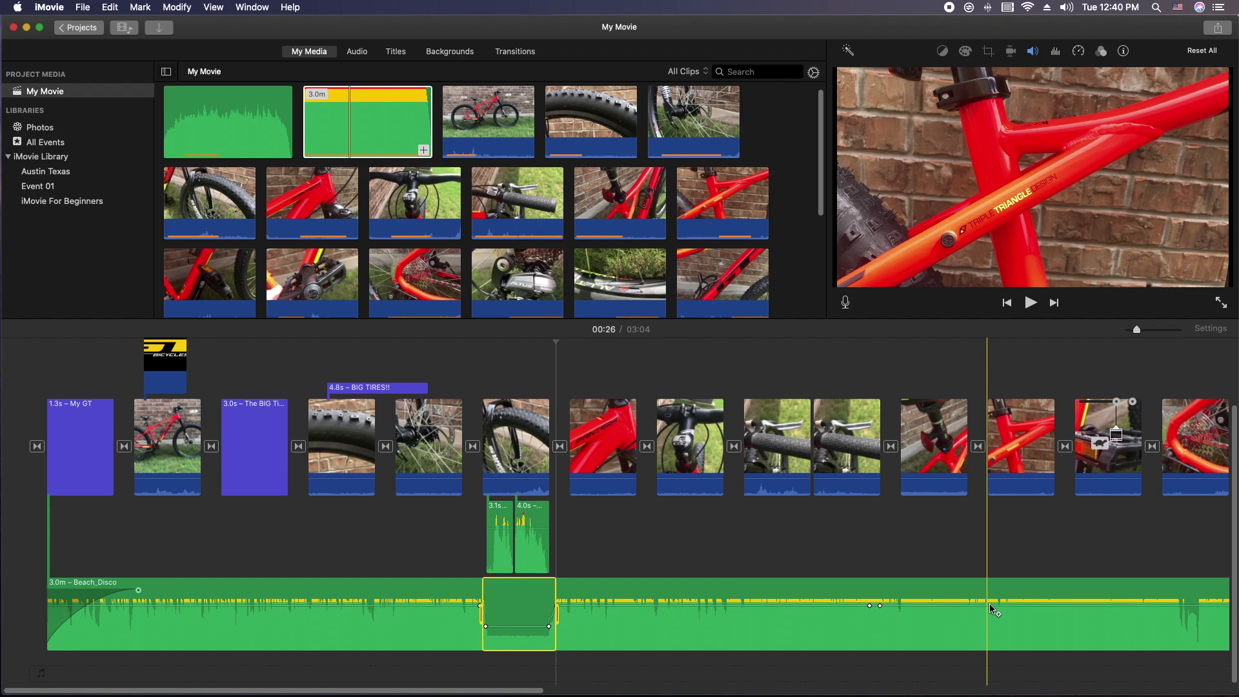
left_click(990, 605, "alt")
left_click(1017, 605, "alt")
left_click_drag(937, 604, 938, 626)
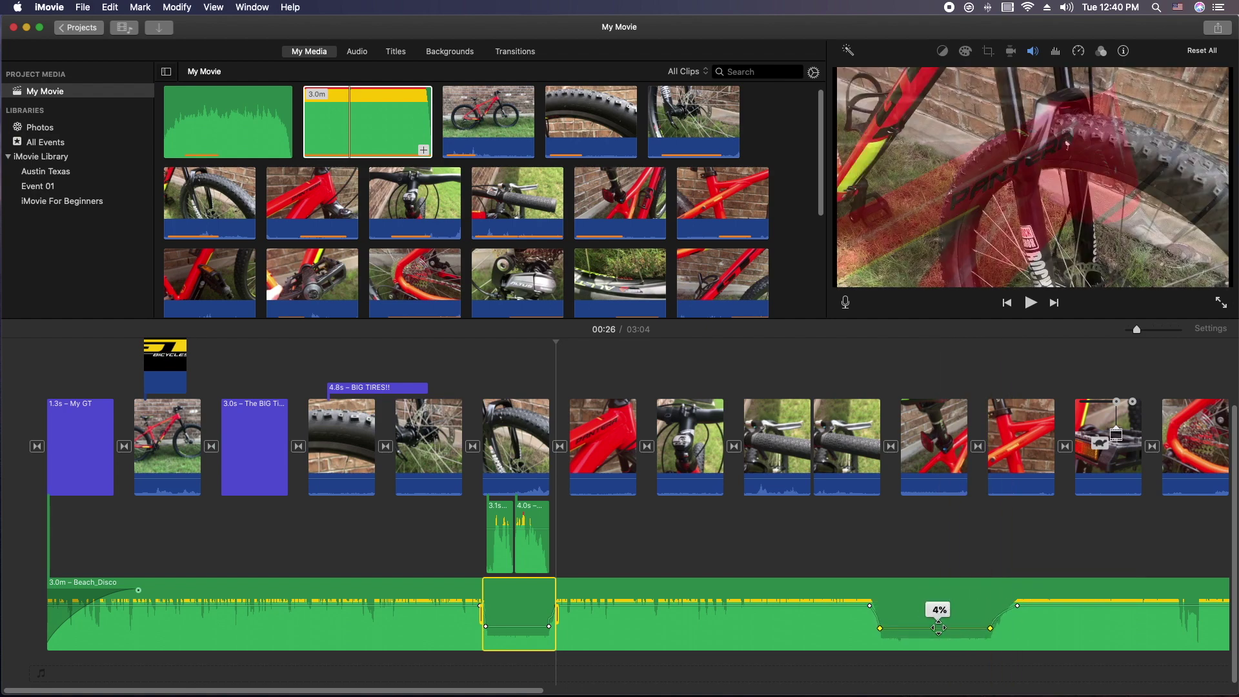
Add four volume keyframes around the Beach_Disco dip beneath the rear cassette clip and raise the volume between them.
left_click_drag(509, 689, 822, 689)
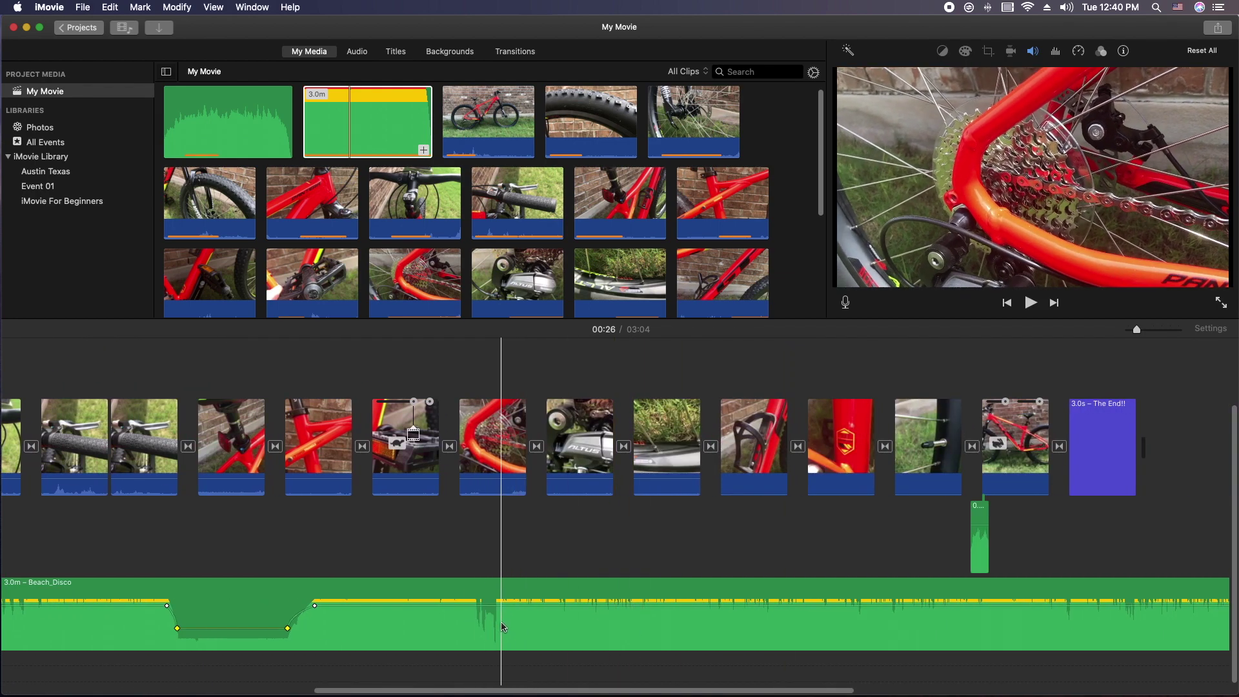
left_click(455, 605, "alt")
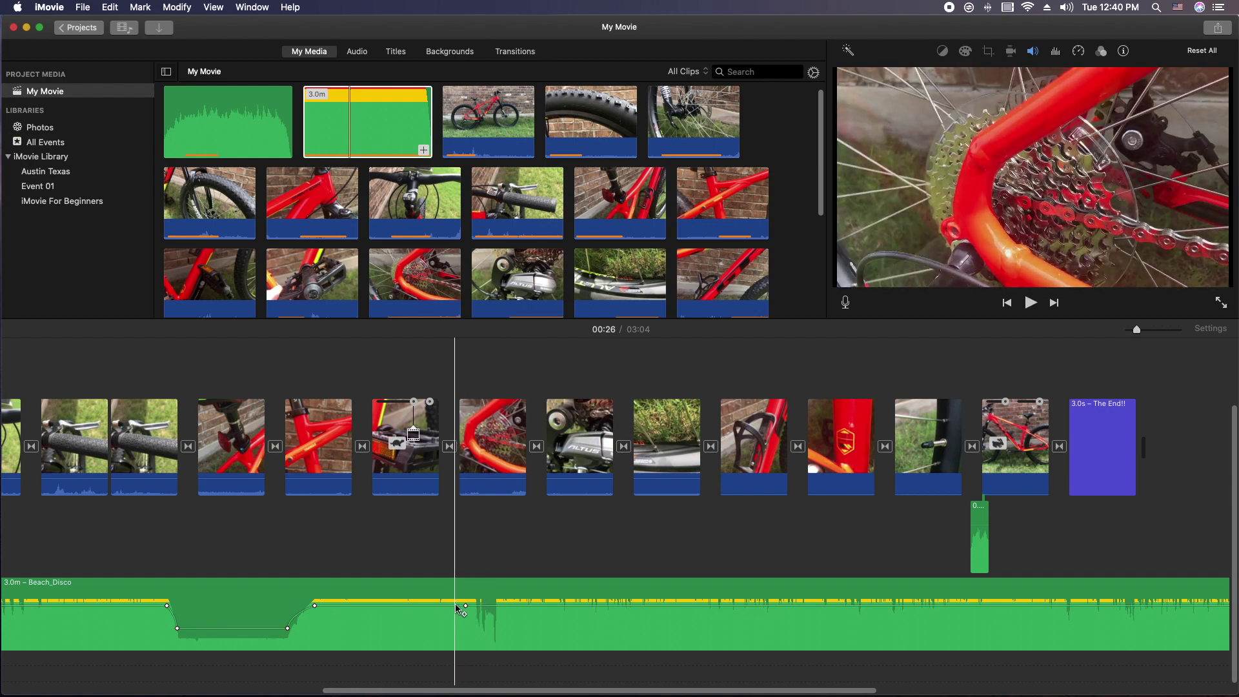
left_click(465, 605, "alt")
left_click(503, 606, "alt")
left_click(513, 605, "alt")
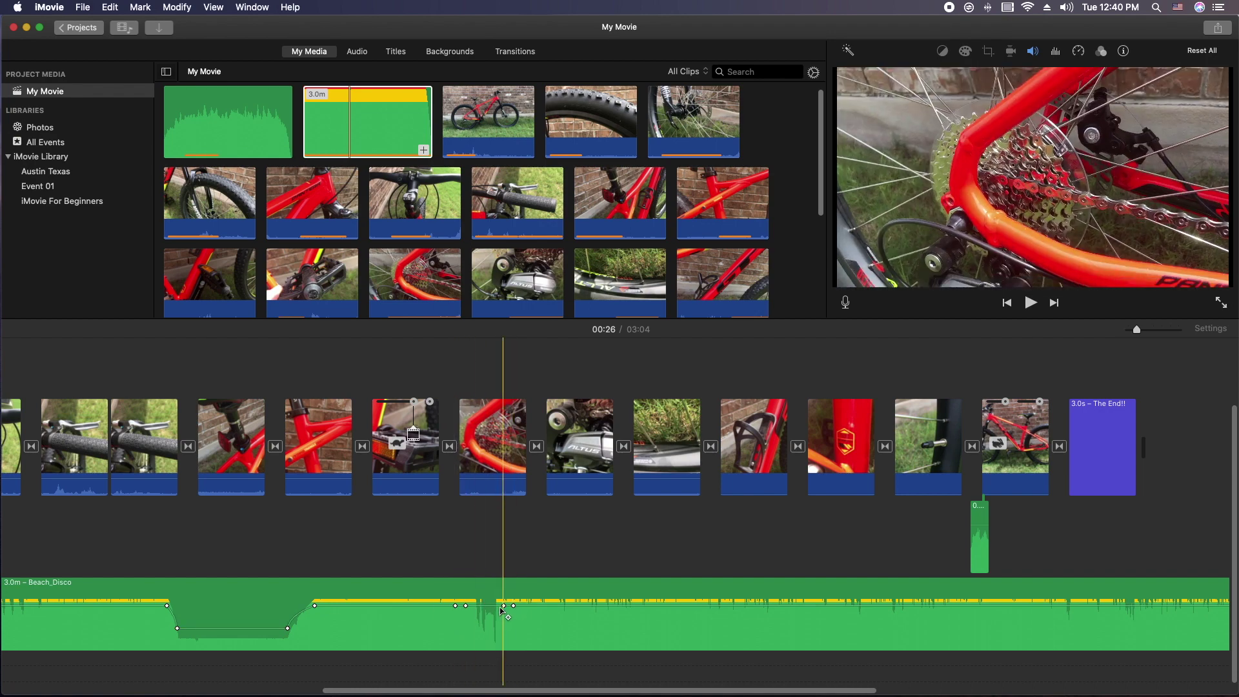
left_click(487, 605)
left_click_drag(486, 605, 485, 597)
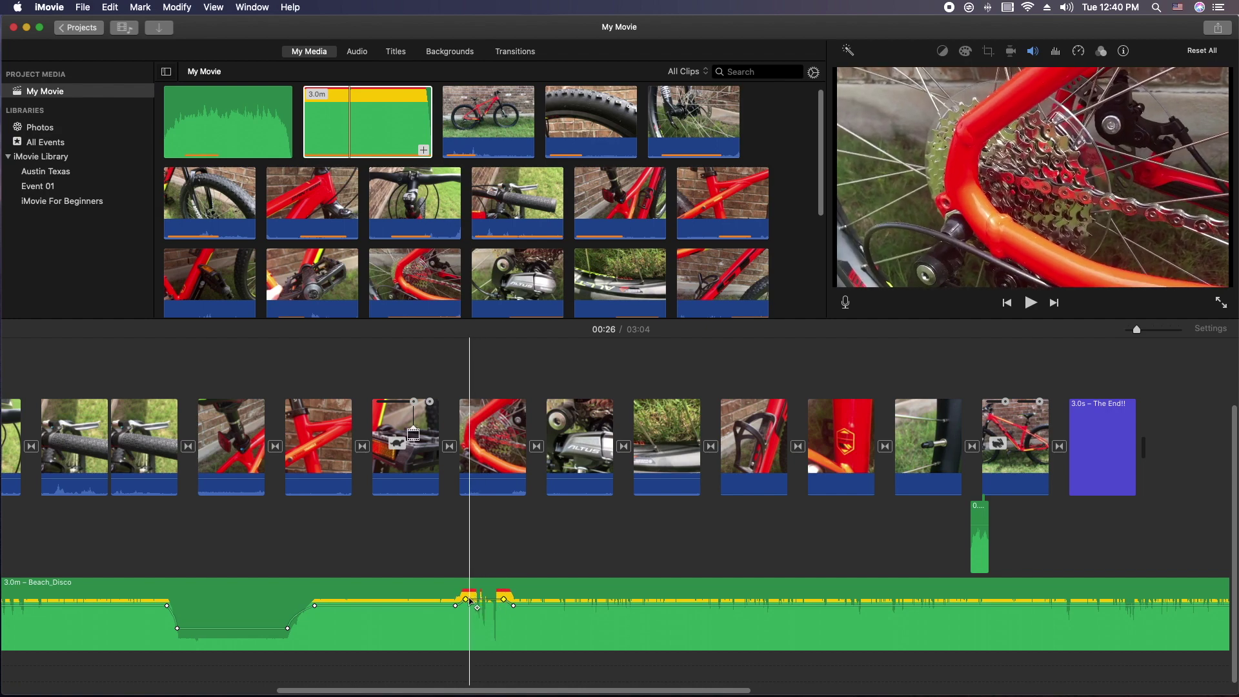
Shift the inner keyframes of the Beach_Disco section beneath the rear cassette clip and lower the volume between them.
left_click(469, 599)
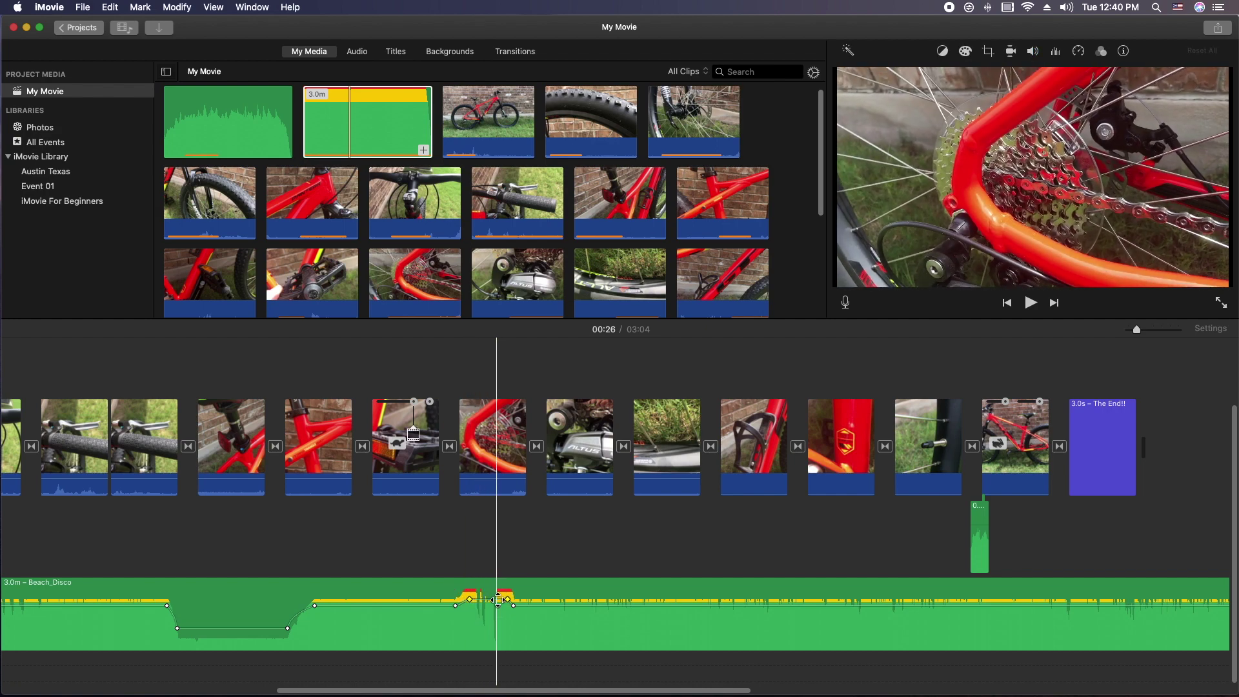
left_click(506, 600)
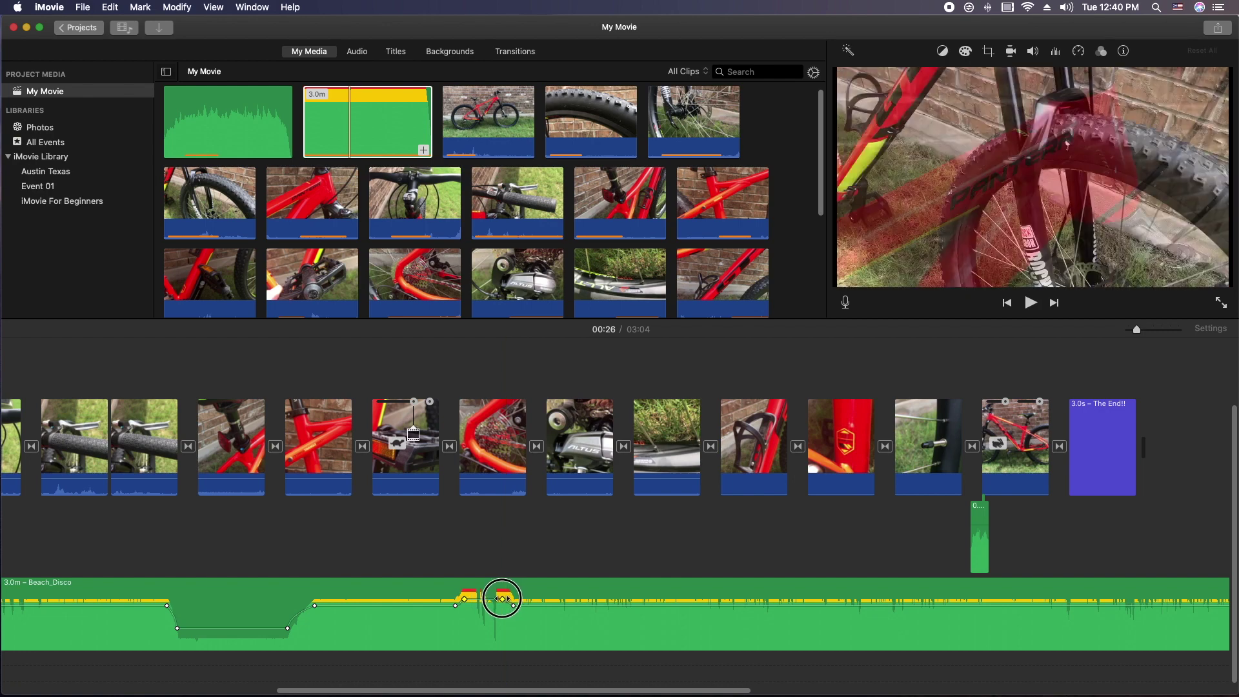
left_click(504, 654)
left_click_drag(484, 603, 491, 630)
left_click(484, 625)
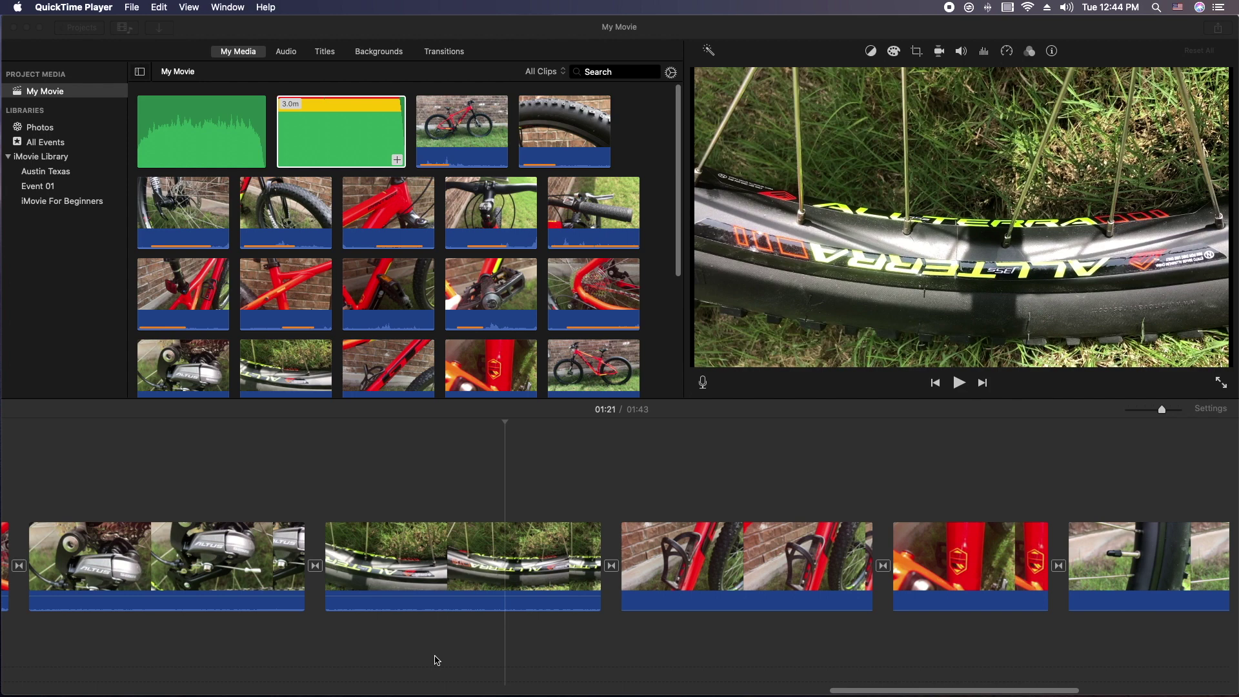
Add a freeze frame at the playhead in the ALLTERRA wheel rim clip and play back that part of the movie.
left_click(436, 659)
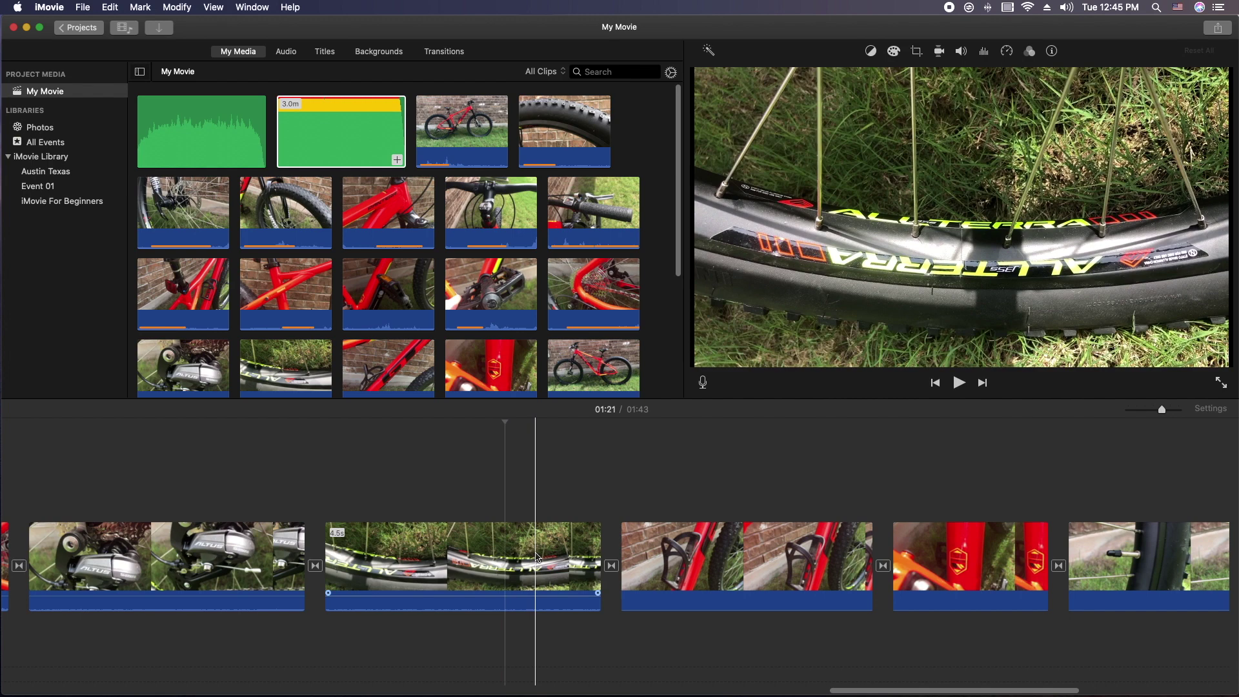
right_click(527, 558)
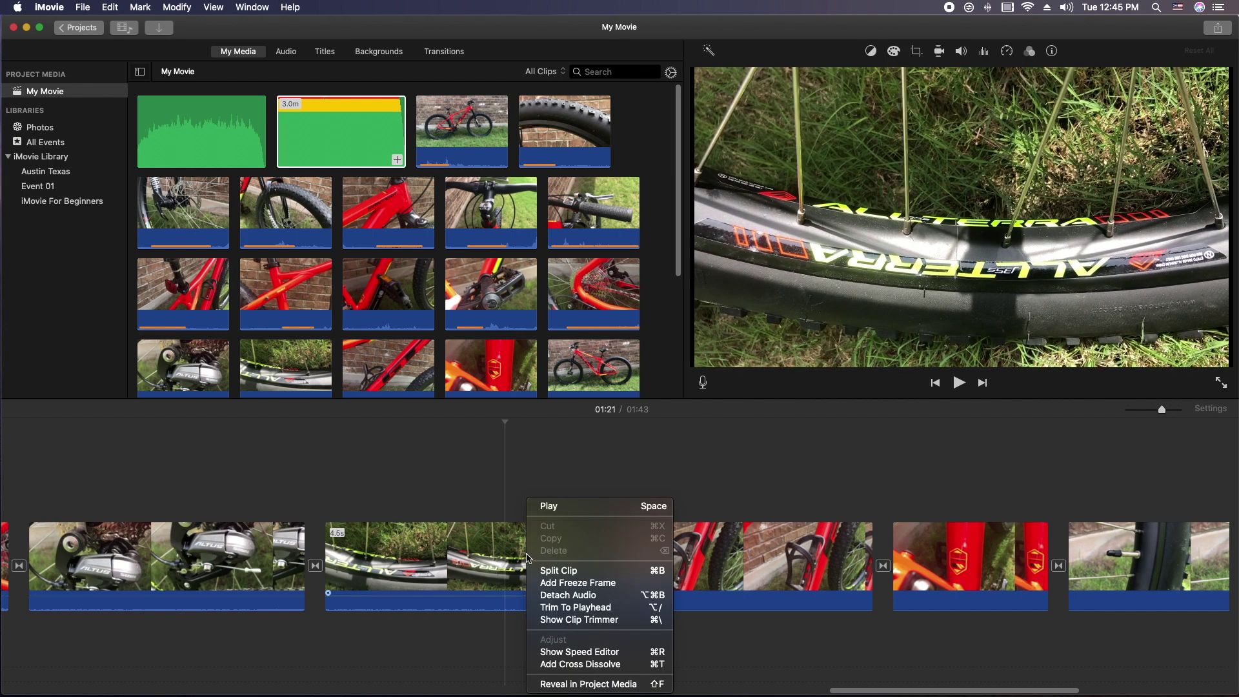
left_click(561, 583)
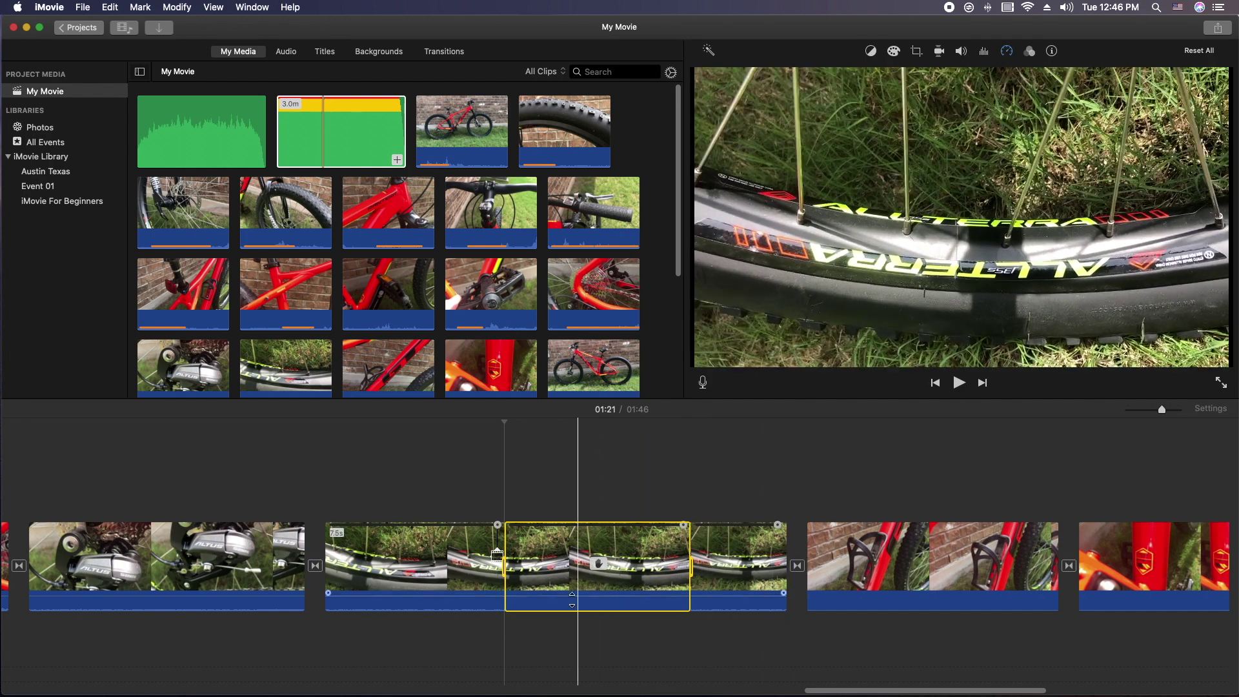
left_click(441, 501)
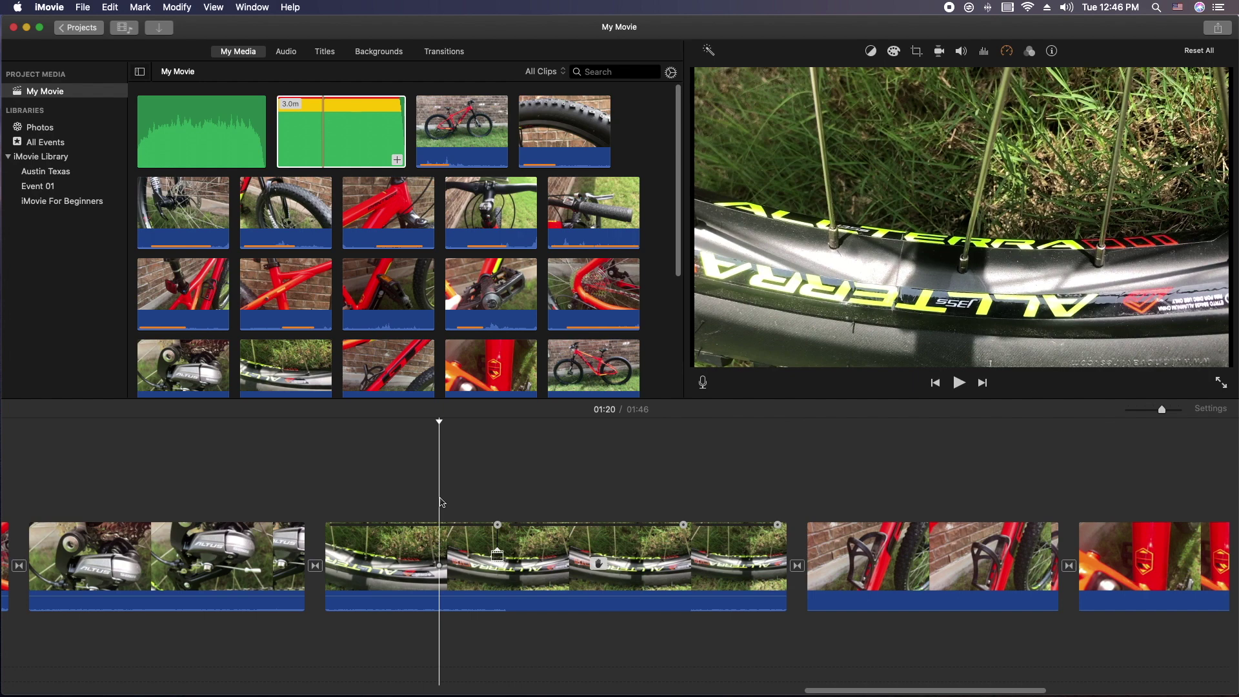
key("space")
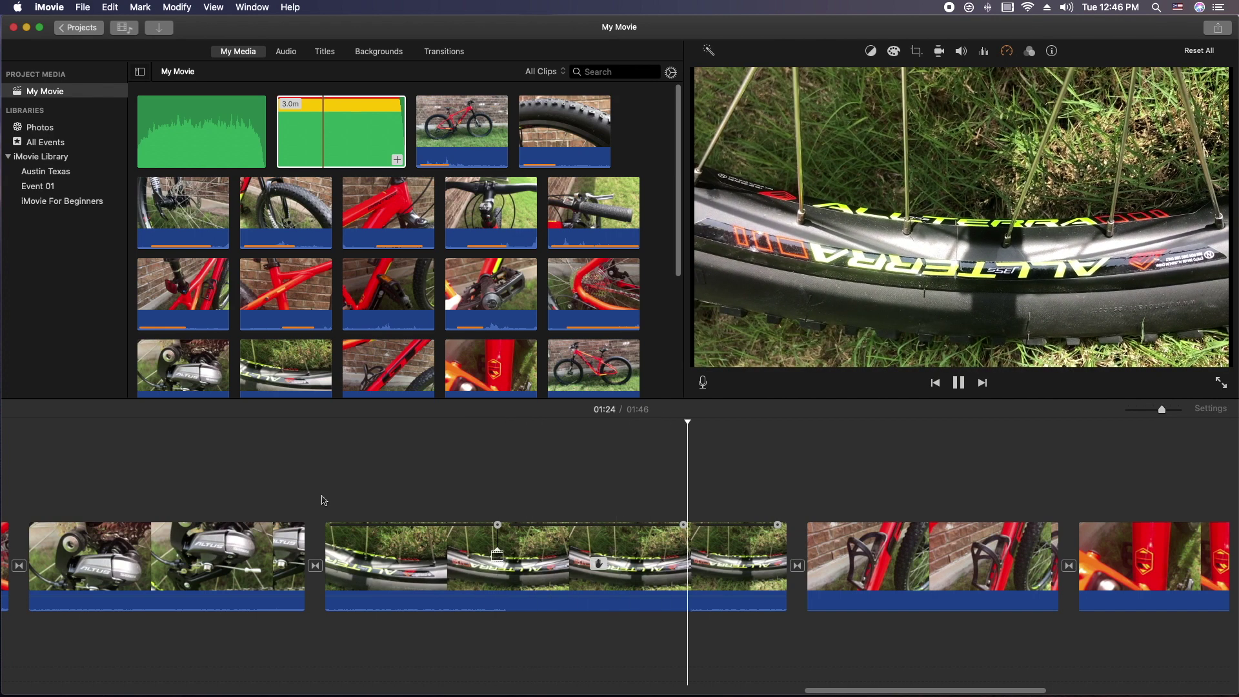
key("space")
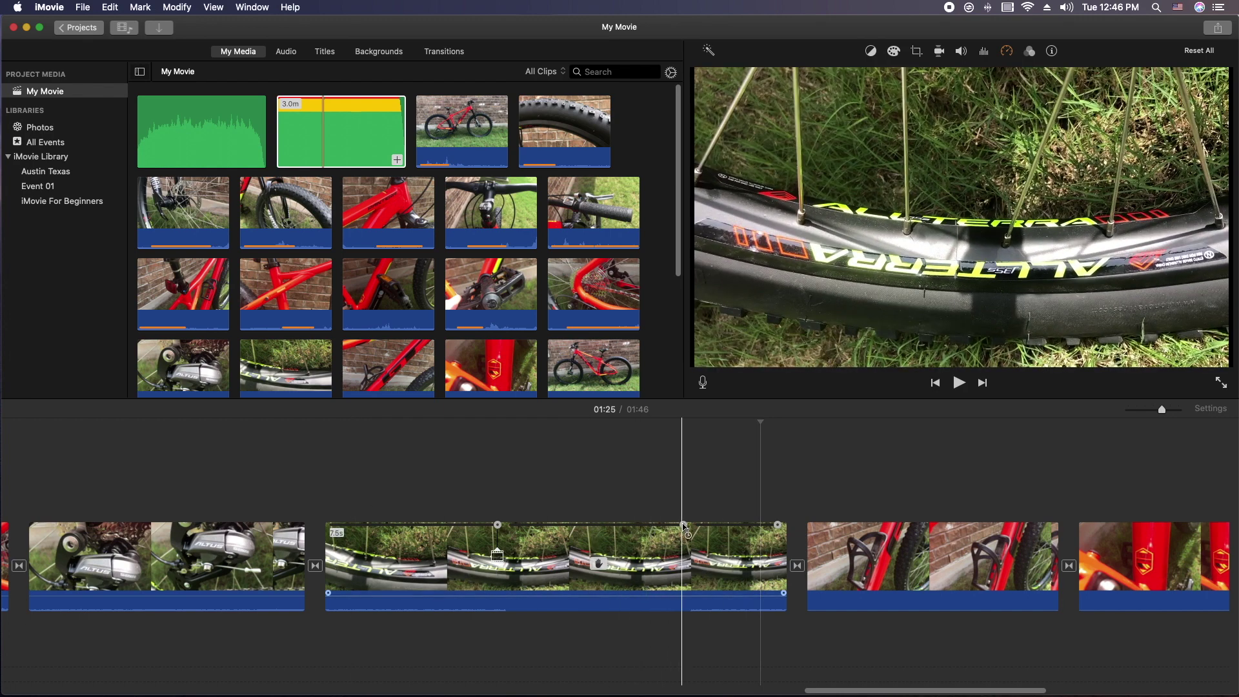
Shorten the freeze frame in the wheel rim clip, speed up the footage before it, and play back the clip.
left_click_drag(684, 525, 593, 524)
left_click_drag(498, 524, 517, 525)
left_click_drag(593, 536, 501, 525)
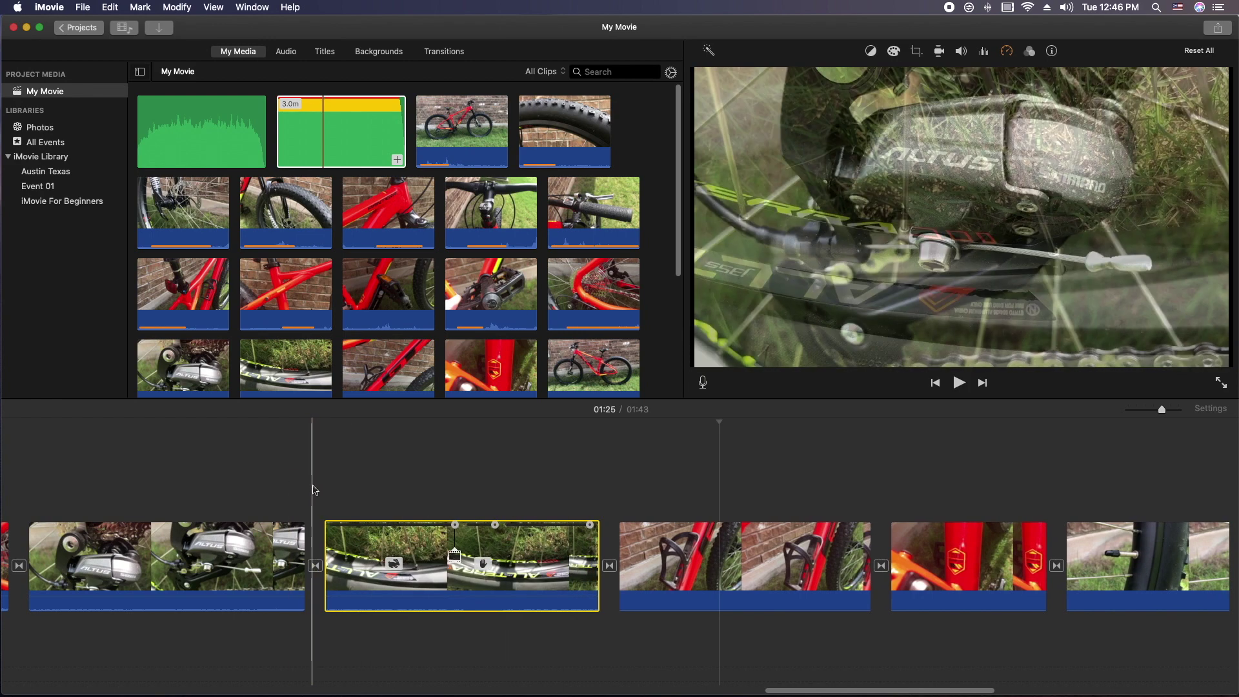
key("space")
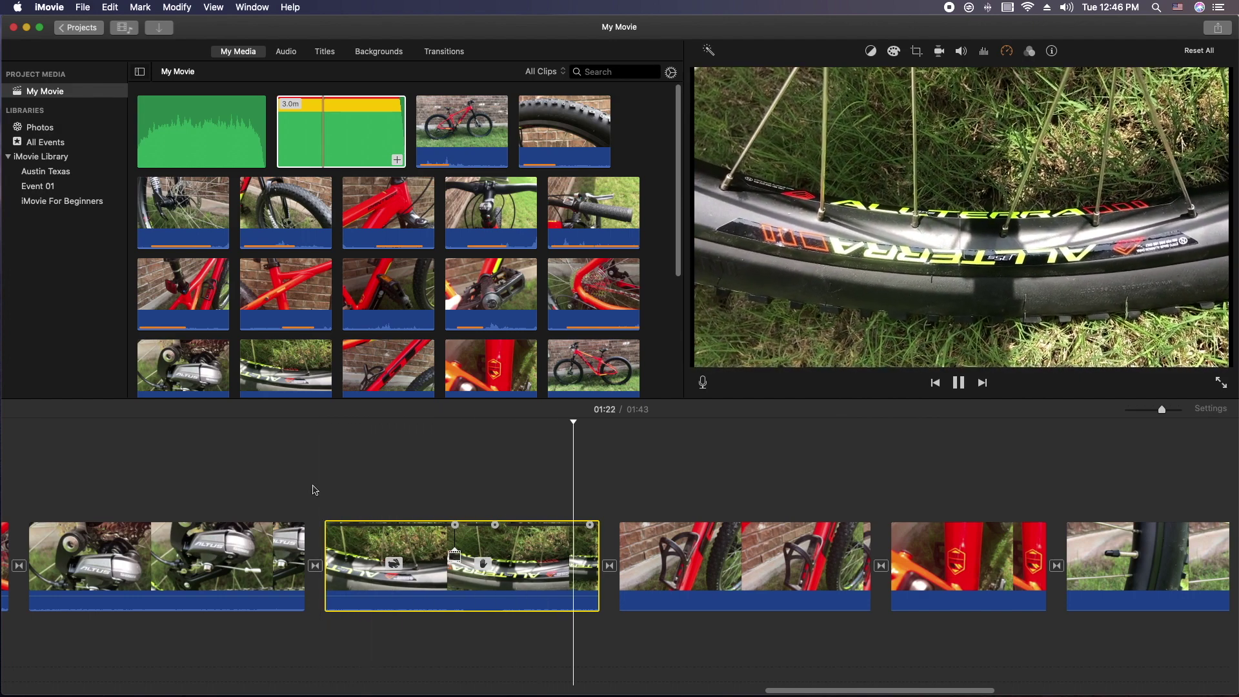
key("space")
Fine-tune the freeze frame's length in the wheel rim clip, trying a longer hold before shortening it, and play back each version.
left_click_drag(494, 524, 519, 524)
key("space")
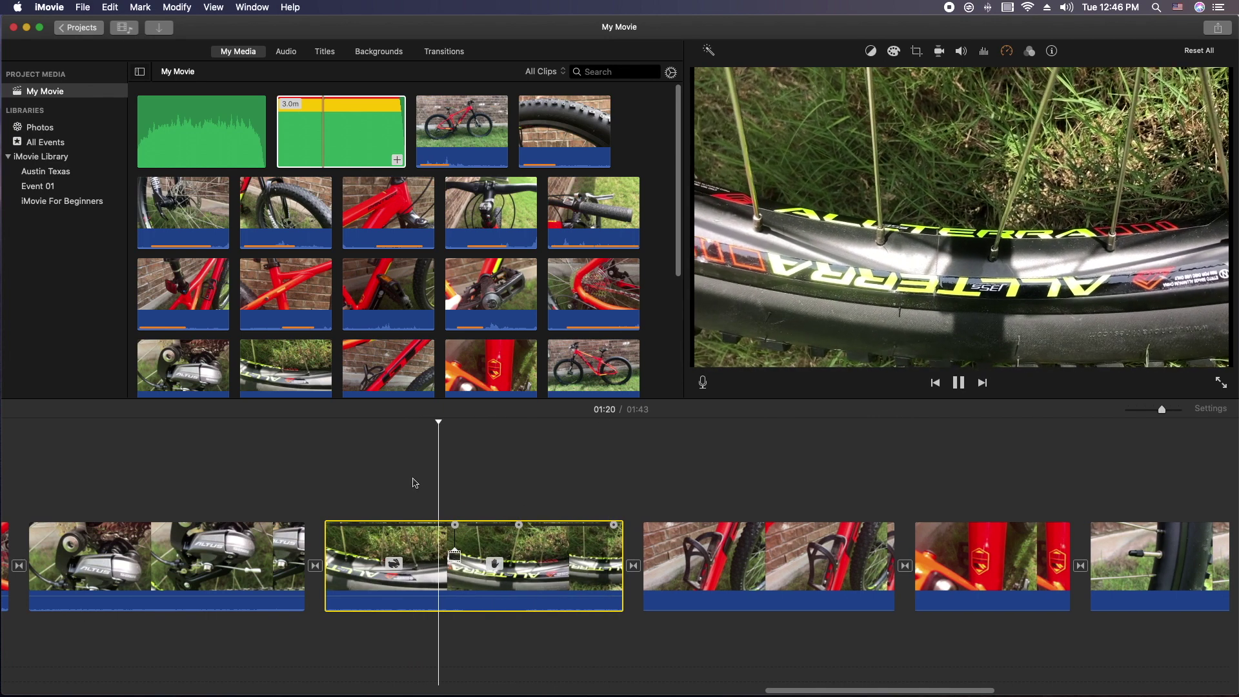
key("space")
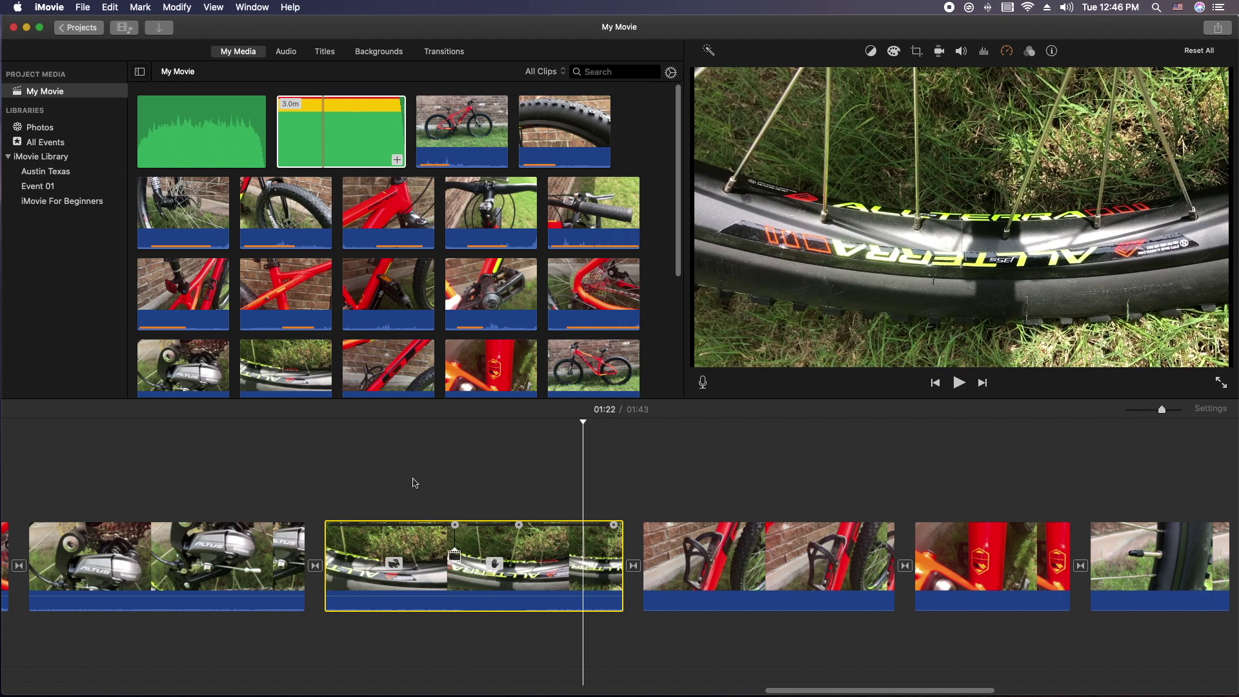
left_click_drag(518, 525, 497, 525)
key("space")
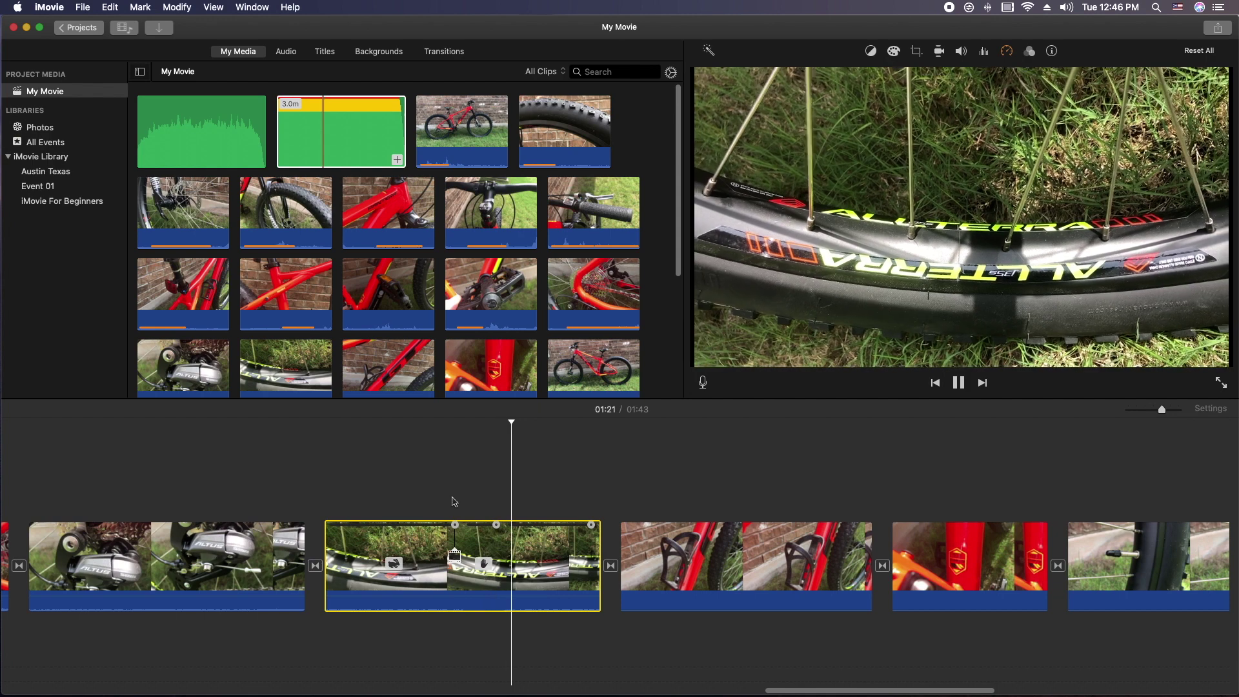
key("space")
Search the sound effects for "camera", place Camera Shutter beneath the start of the rim clip's freeze frame, and play back the result.
left_click(284, 51)
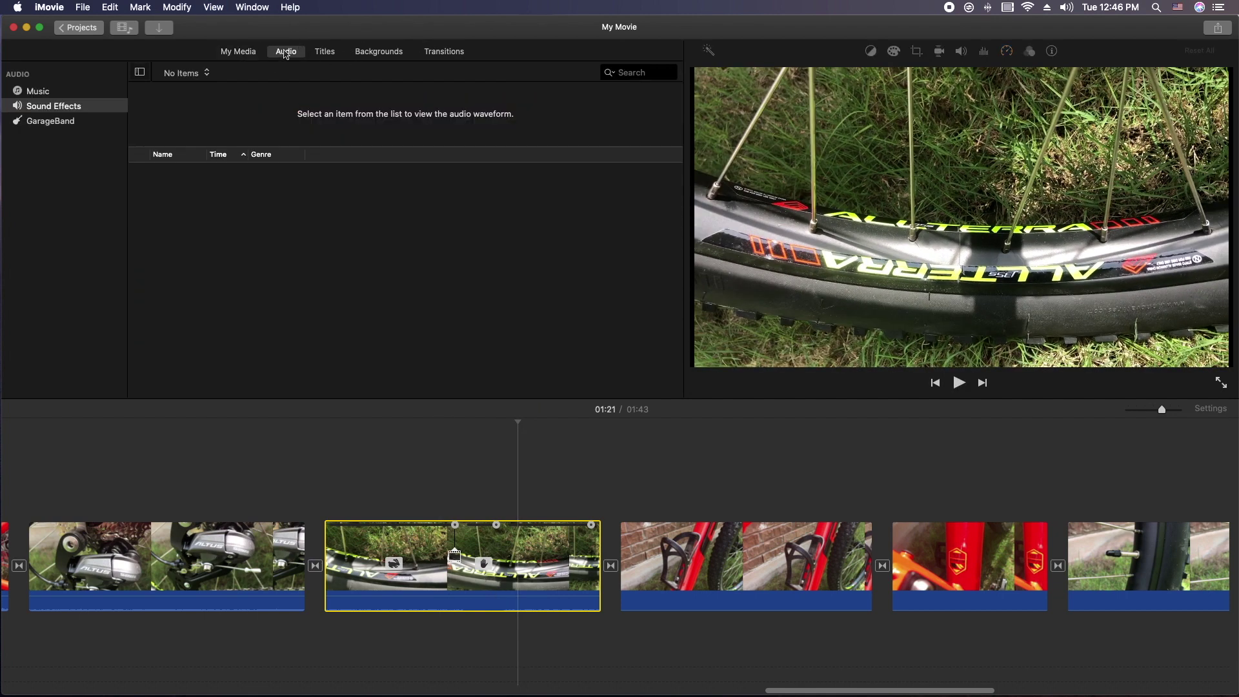
type("camera")
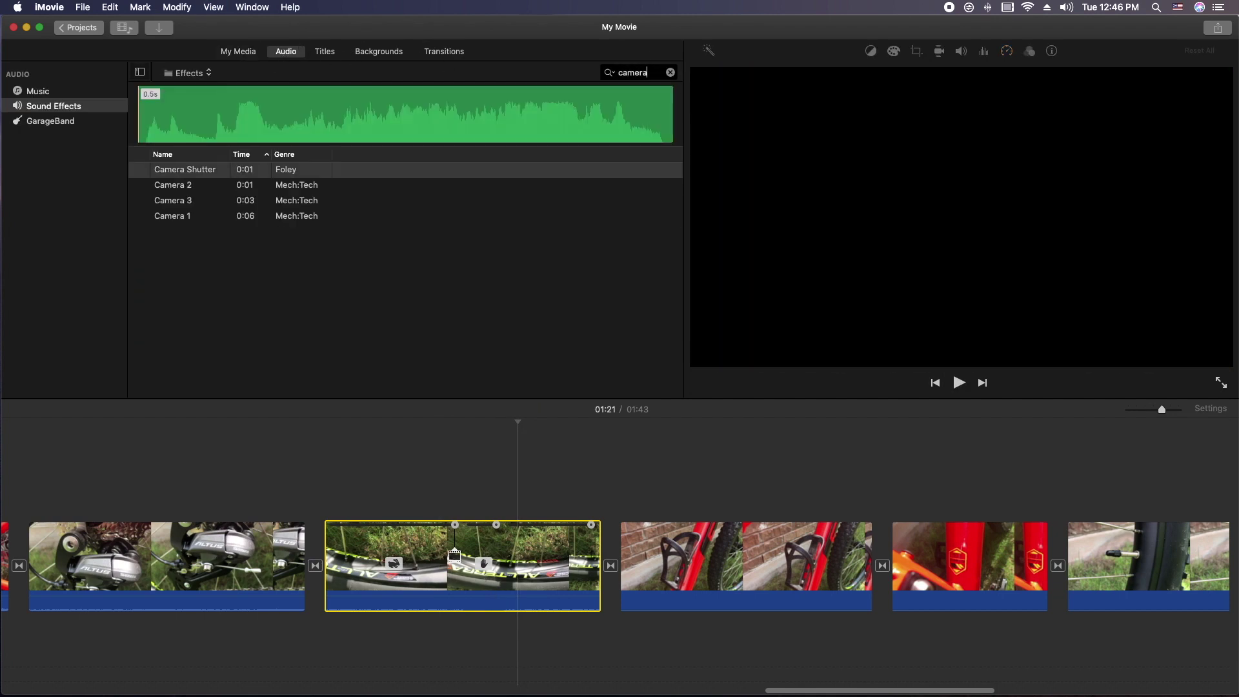
left_click(135, 175)
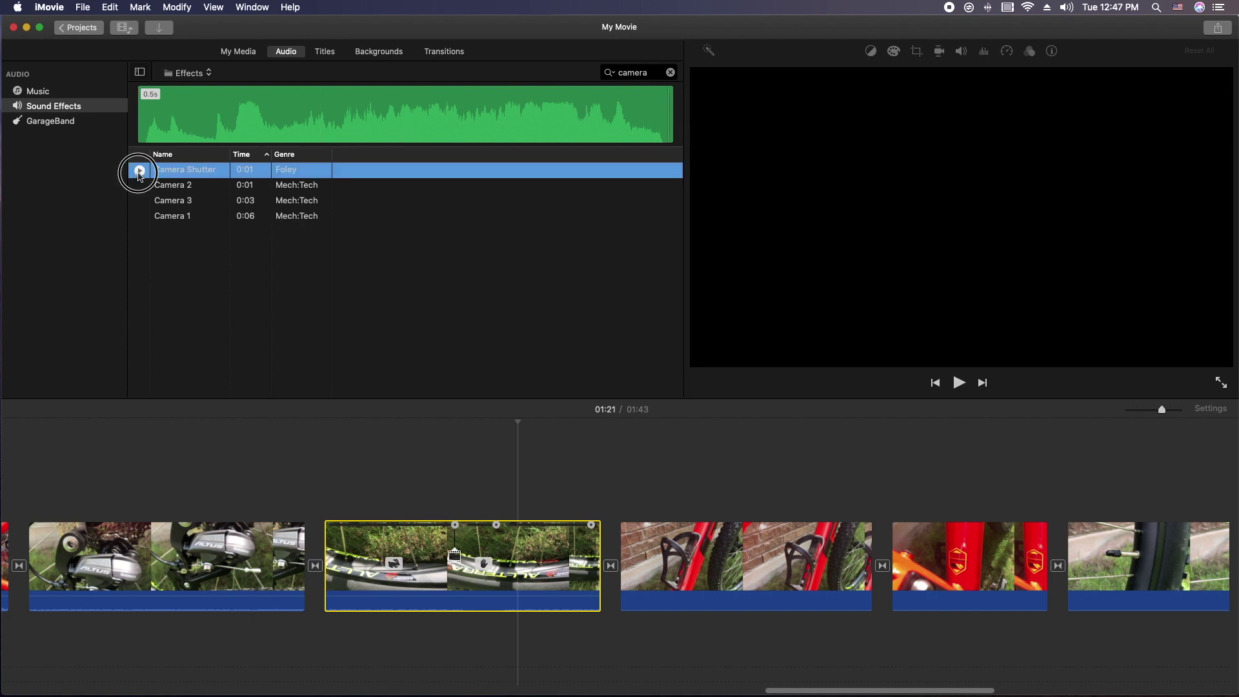
left_click_drag(271, 141, 459, 645)
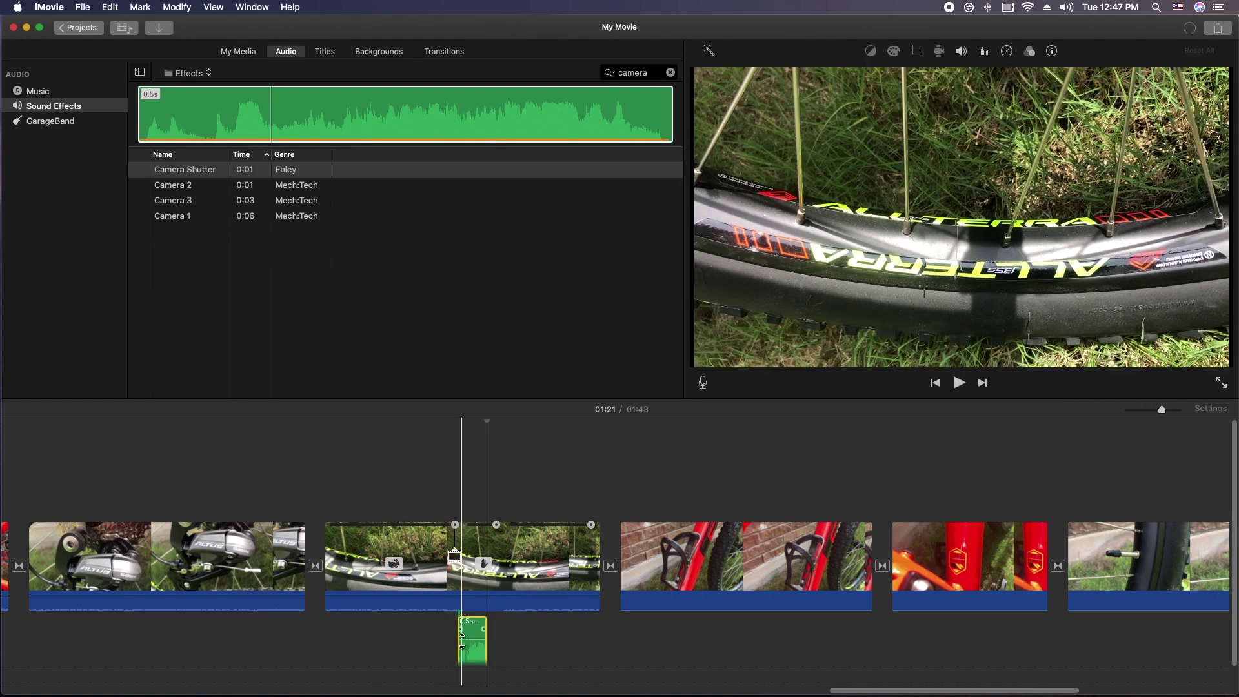
left_click(414, 456)
key("space")
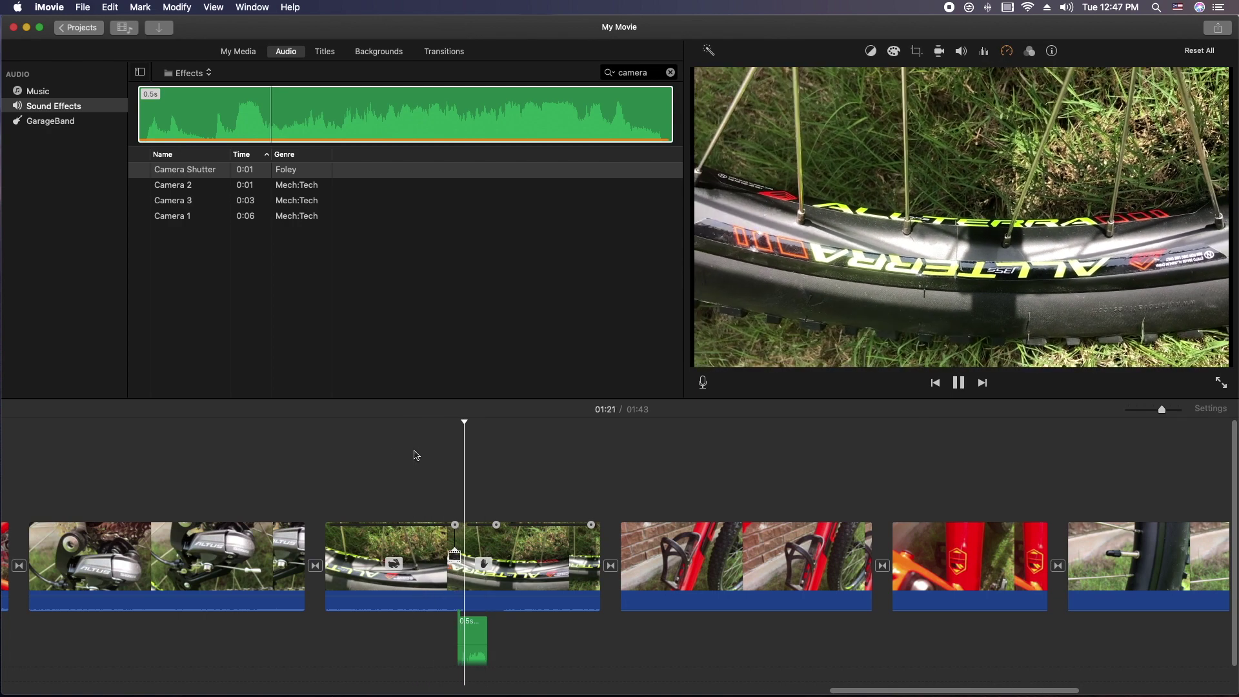
key("space")
left_click(416, 455)
key("space")
key("space")
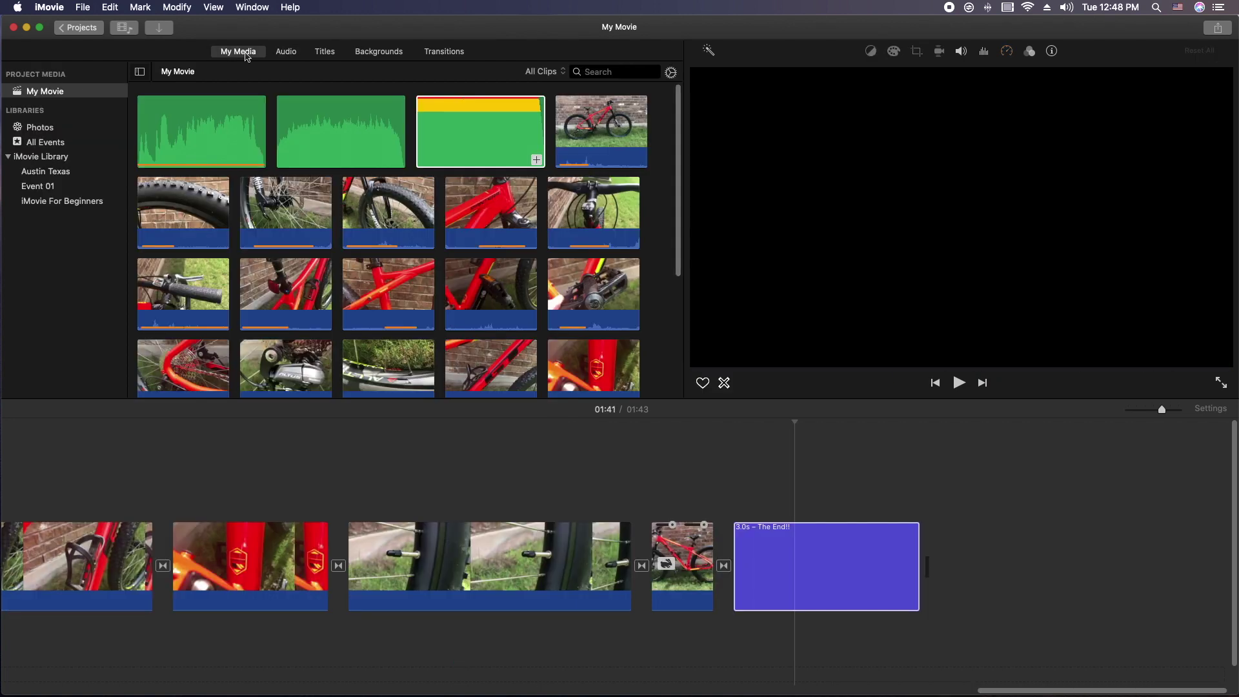
Add the Underwater background after The End!! title with a length of about 20 seconds and play it back.
left_click(373, 54)
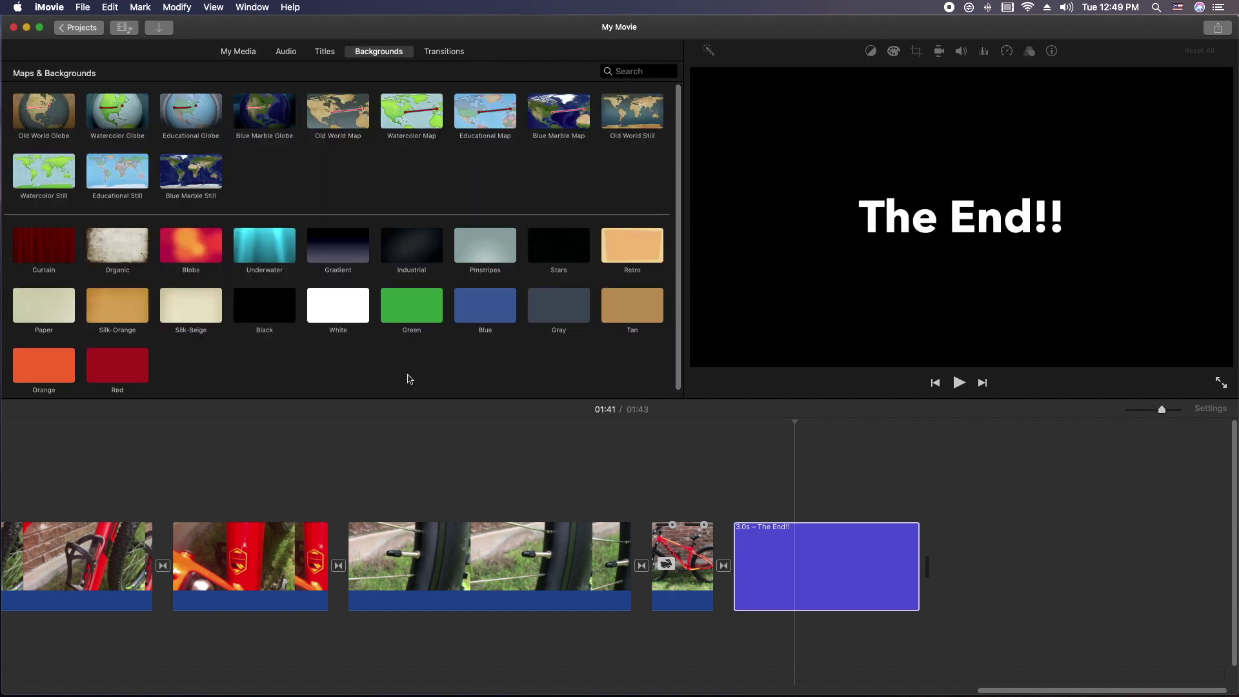
left_click_drag(255, 257, 956, 538)
left_click_drag(1178, 564, 968, 609)
mouse_move(955, 690)
left_mouse_down()
mouse_move(830, 691)
mouse_move(940, 690)
left_mouse_up()
mouse_move(1164, 410)
left_mouse_down()
mouse_move(1133, 415)
mouse_move(1153, 409)
left_mouse_up()
left_click_drag(1055, 688, 904, 688)
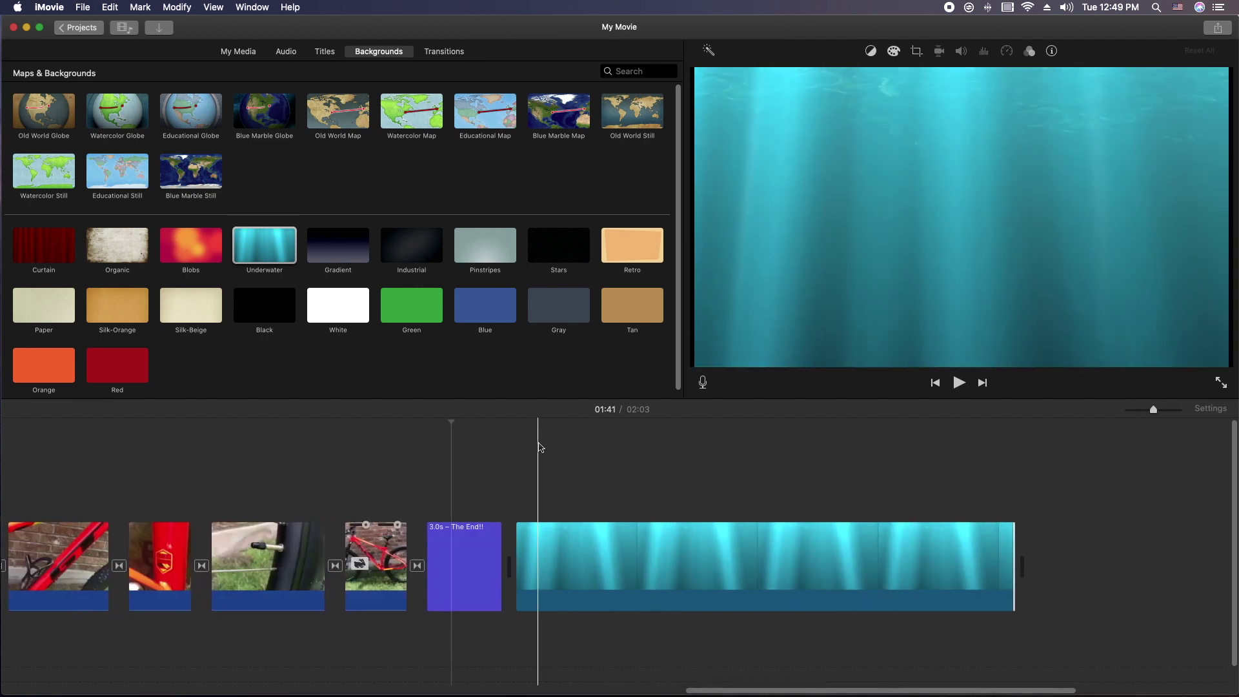
key("space")
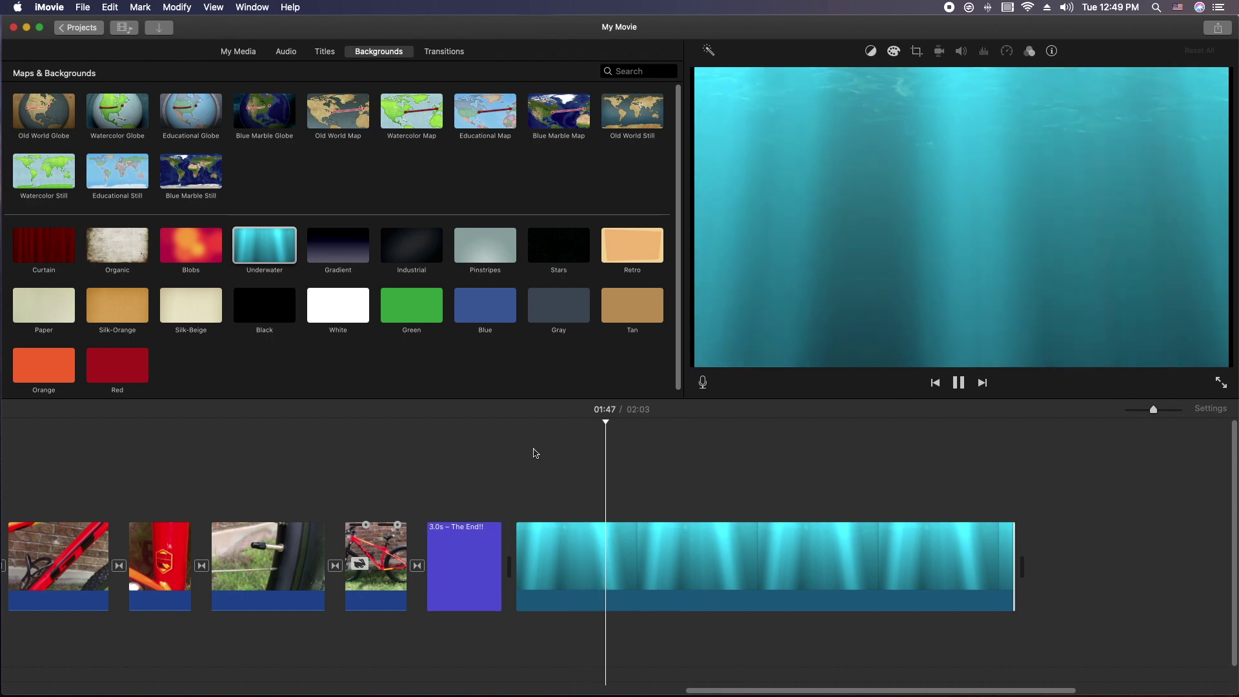
key("space")
Place the 11.7-second clip of the whole red bike from the project media above the Underwater background as an overlay.
left_click(666, 574)
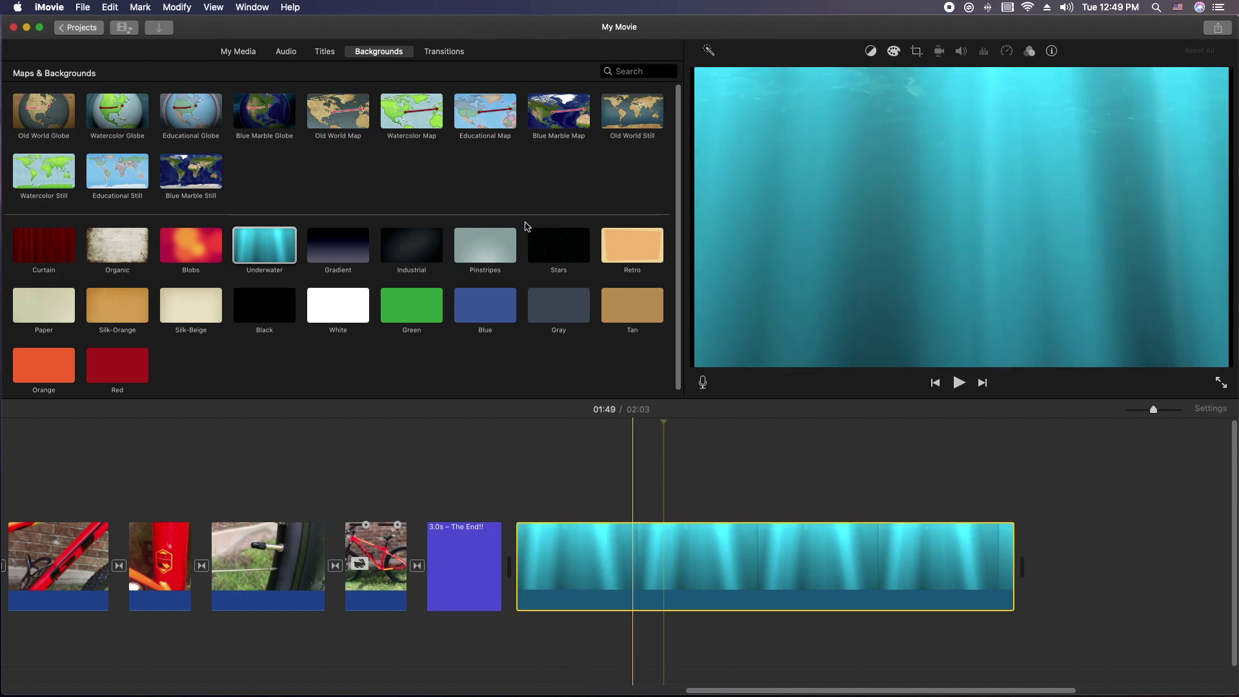
left_click(236, 53)
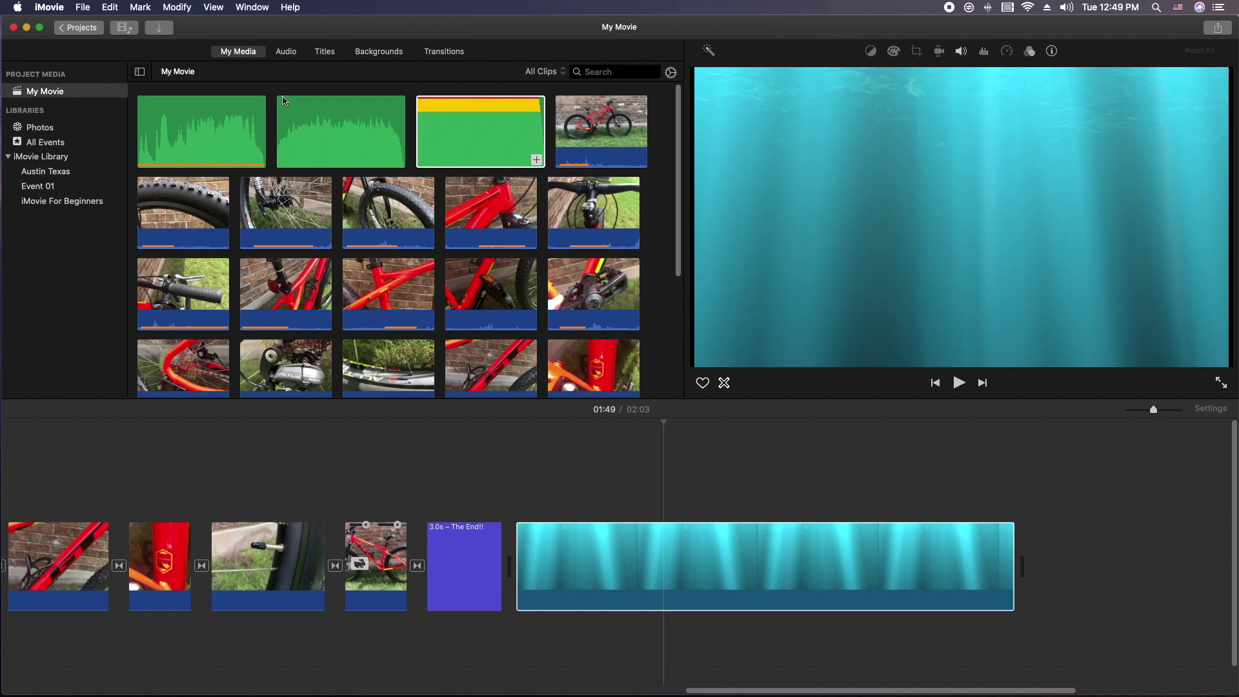
scroll(584, 273, "down", 4)
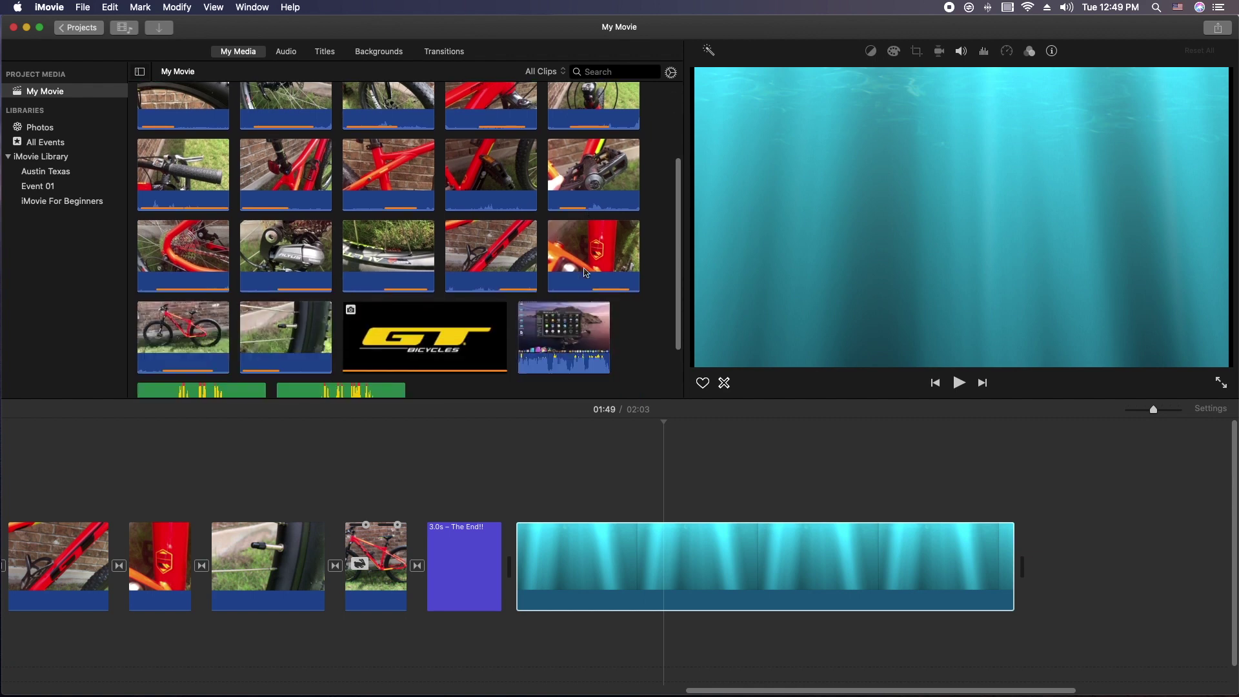
scroll(585, 272, "up", 2)
scroll(583, 229, "up", 2)
left_click_drag(600, 133, 525, 477)
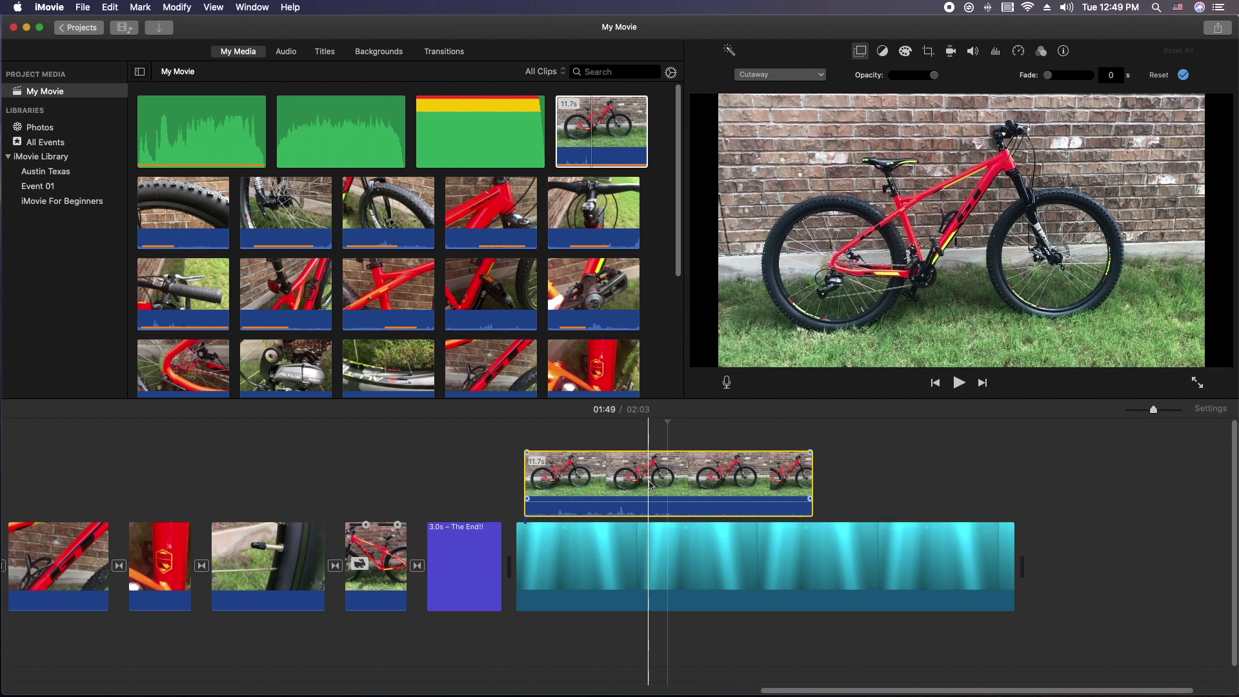
left_click(703, 492)
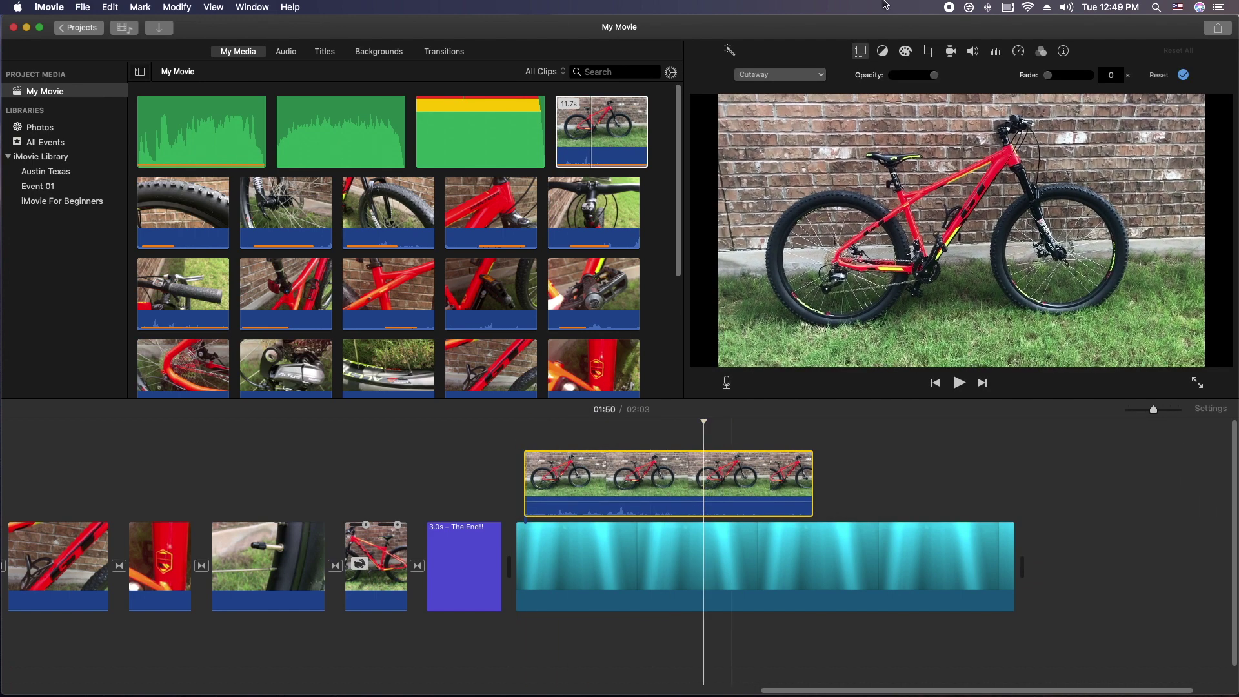
Turn the bike overlay into a Picture in Picture and enlarge it, leaving only a narrow margin of the Underwater background around it.
left_click(815, 80)
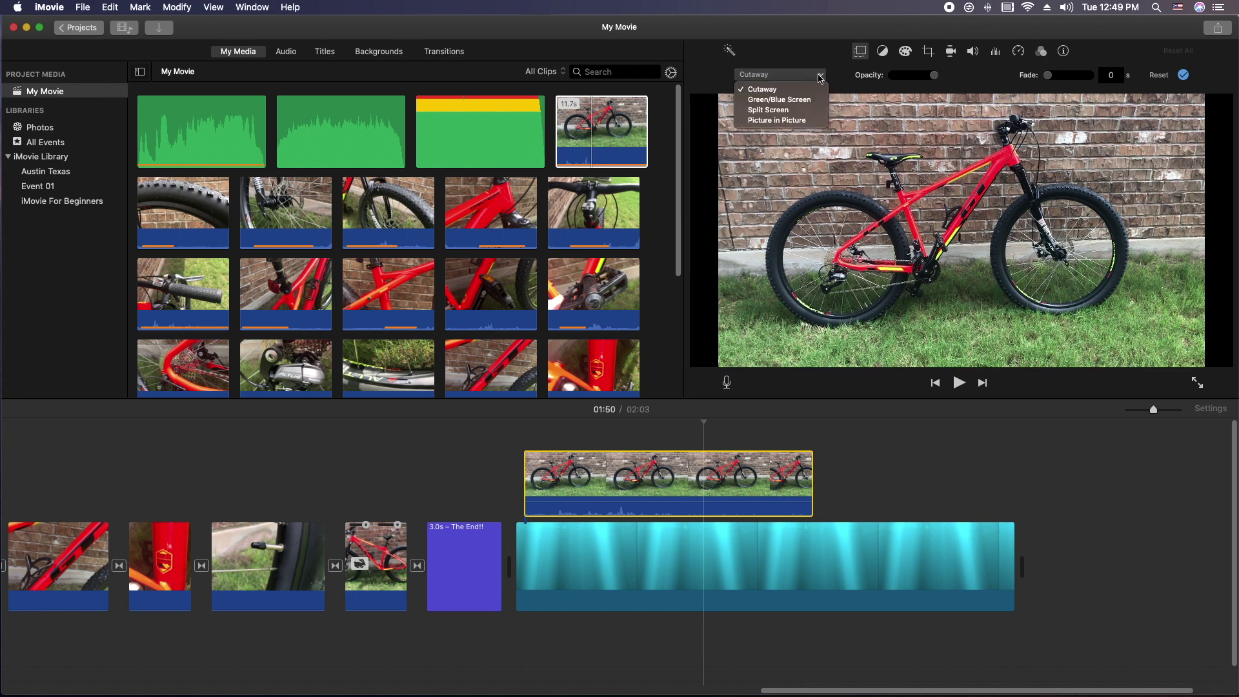
left_click(799, 122)
left_click_drag(1071, 134, 784, 109)
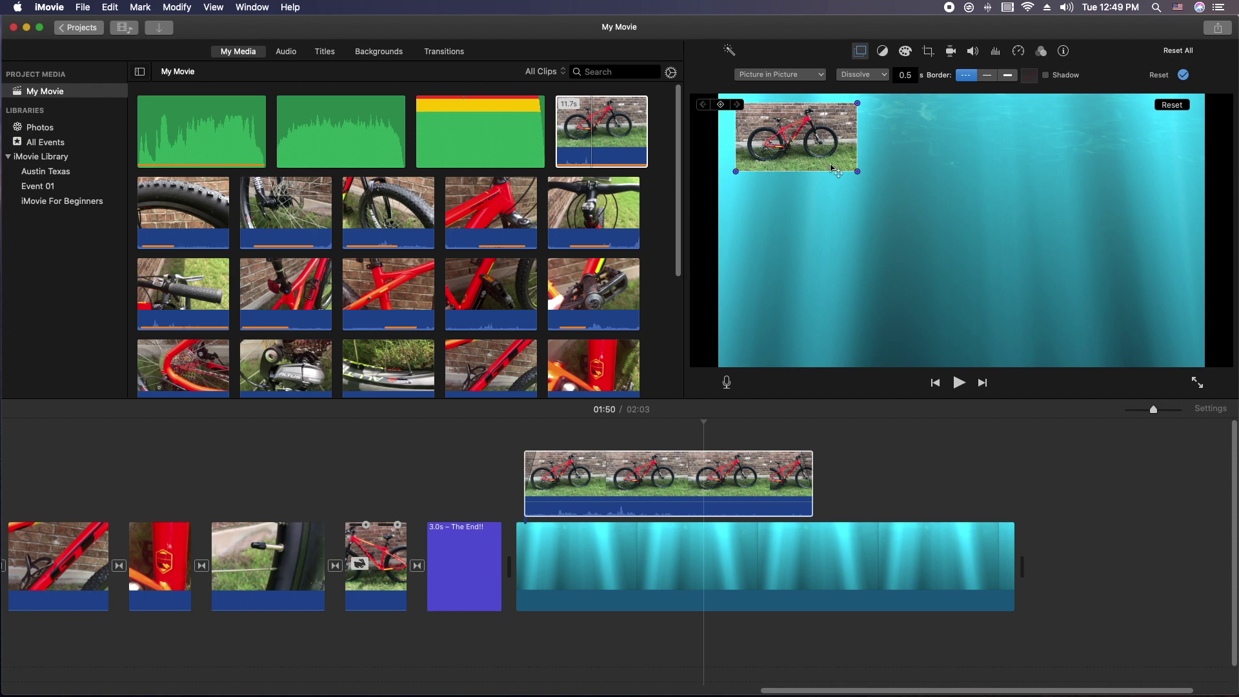
left_click_drag(857, 171, 1120, 303)
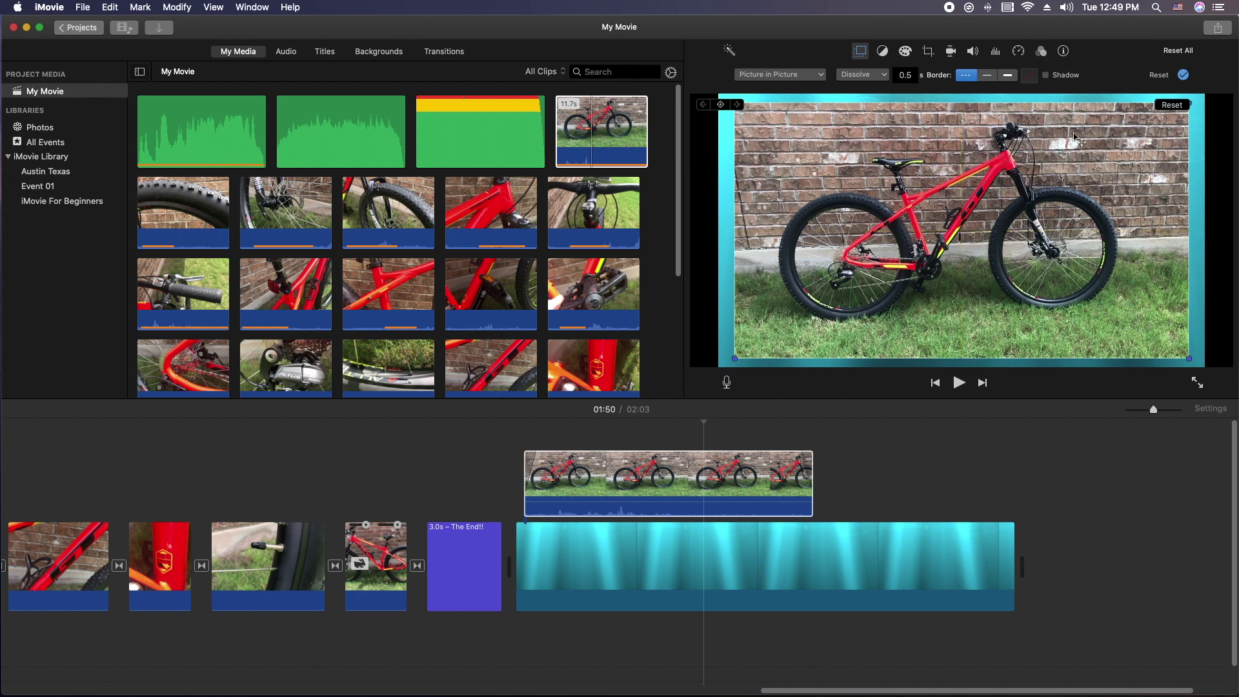
Give the bike overlay the thick black border and play it back from the start of the Underwater background.
left_click(987, 76)
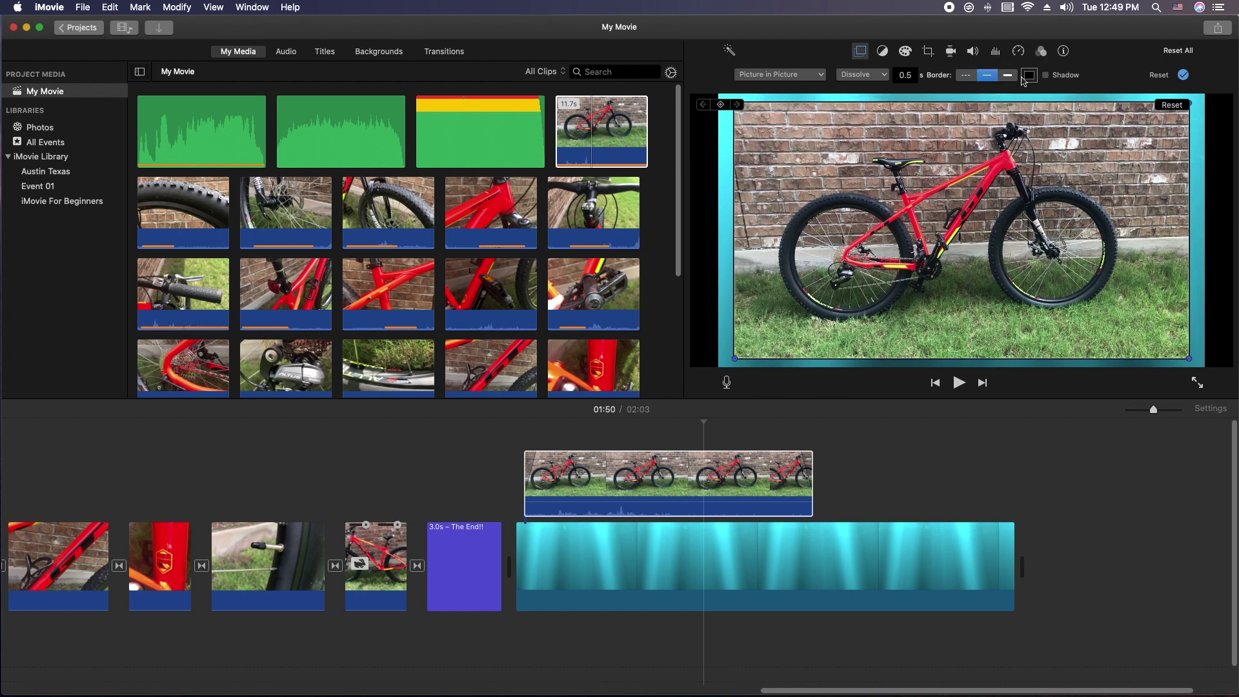
left_click(1008, 76)
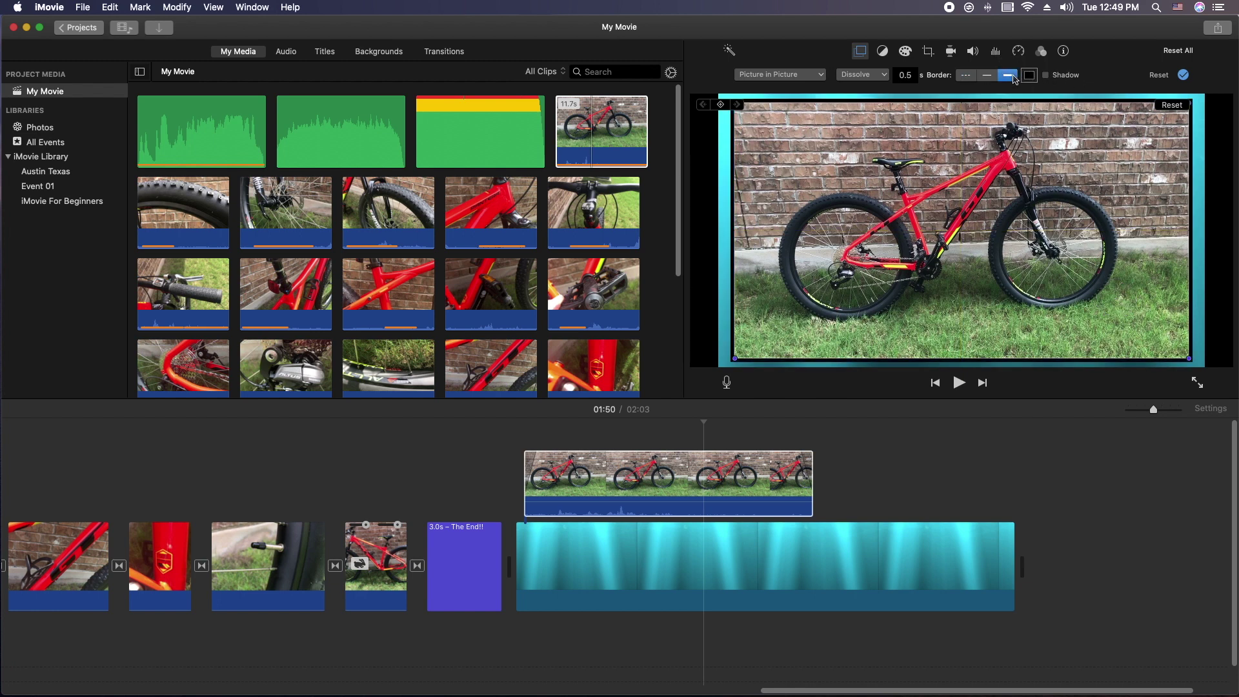
left_click_drag(1029, 170, 1032, 171)
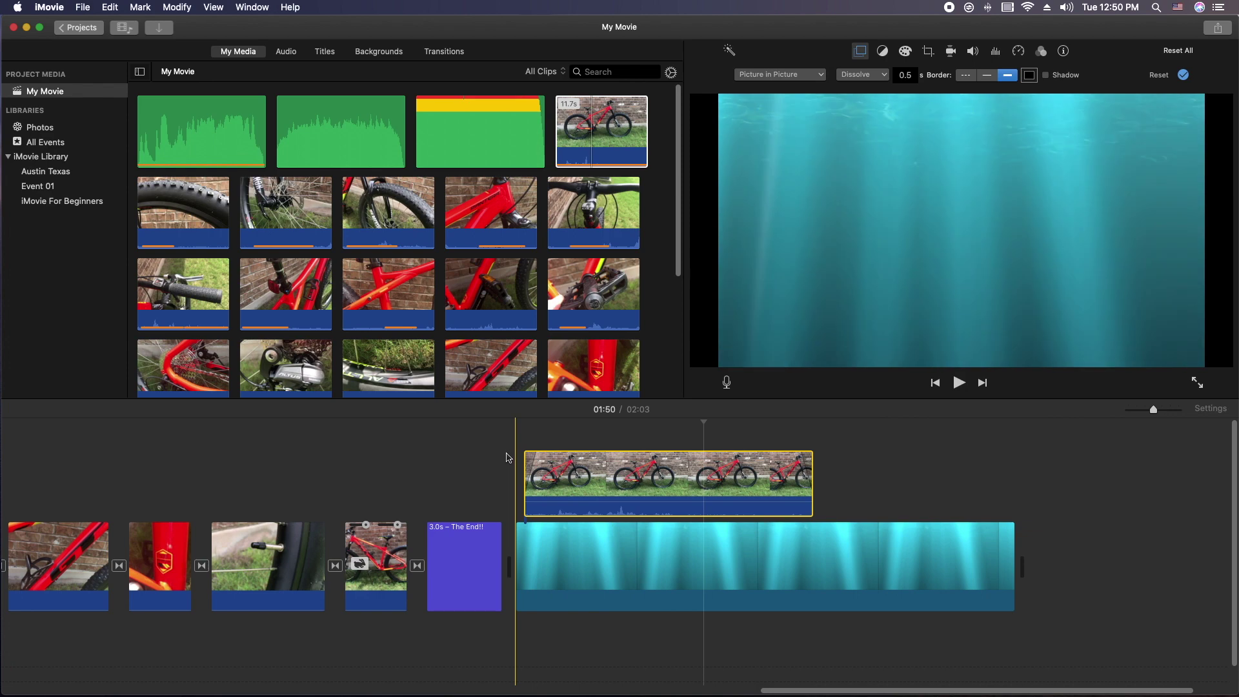
left_click(514, 462)
key("space")
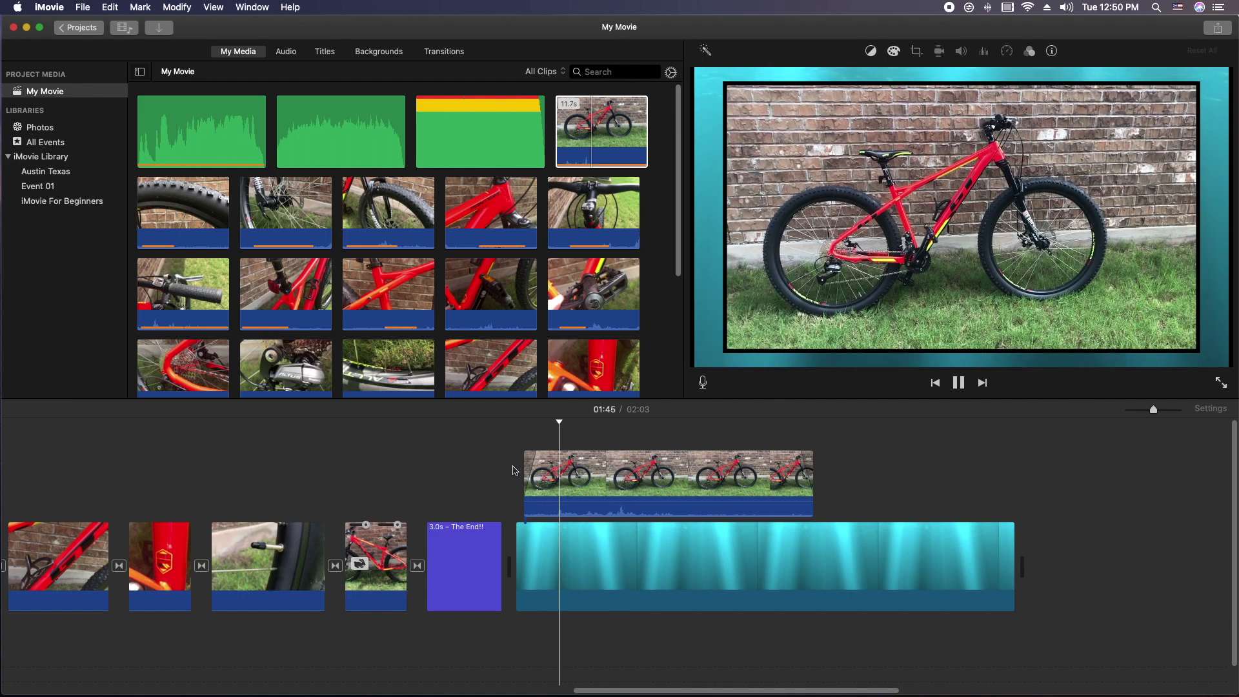
Detach the bike overlay's audio, delete the detached Bike_01 audio clip, and play back the overlay.
left_click(642, 480)
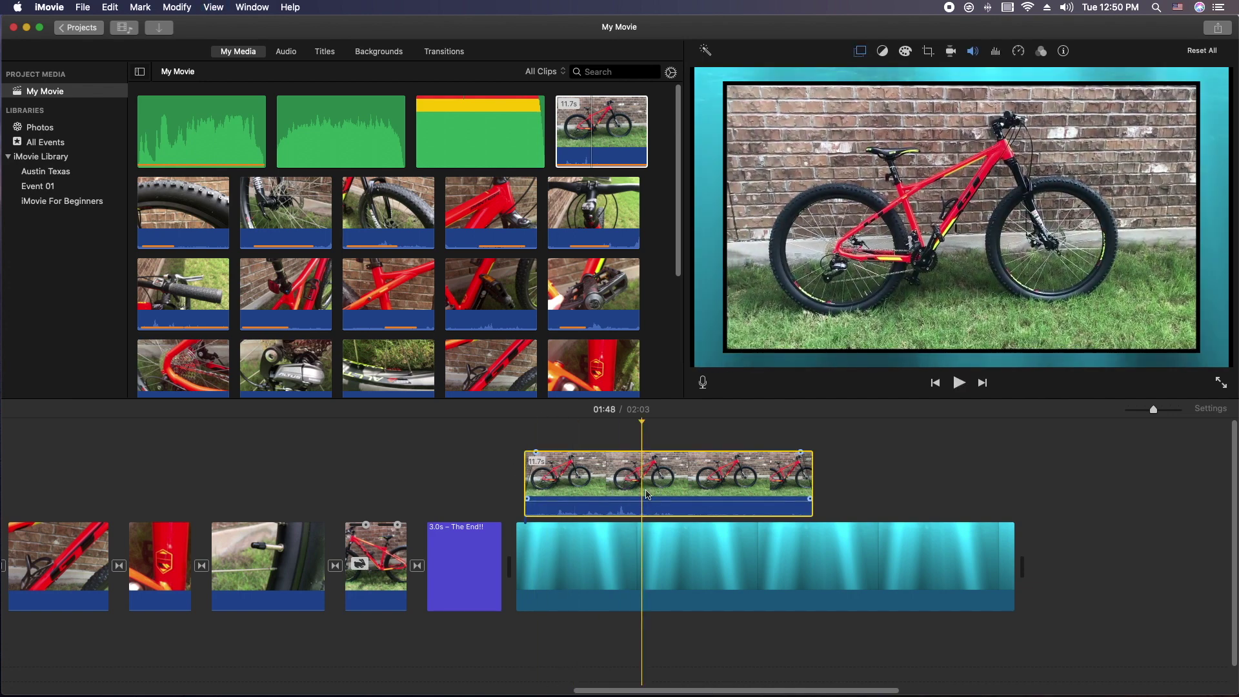
left_click_drag(624, 498, 626, 497)
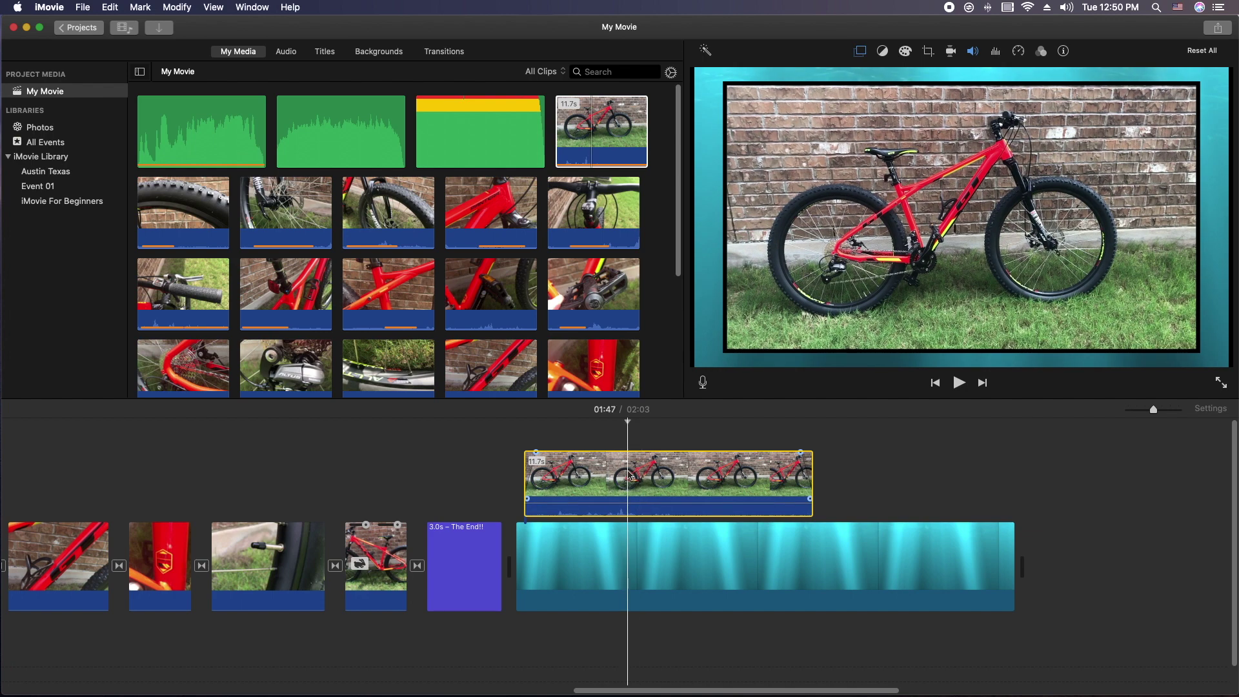
right_click(629, 476)
left_click(677, 565)
left_click(588, 631)
left_click(656, 641)
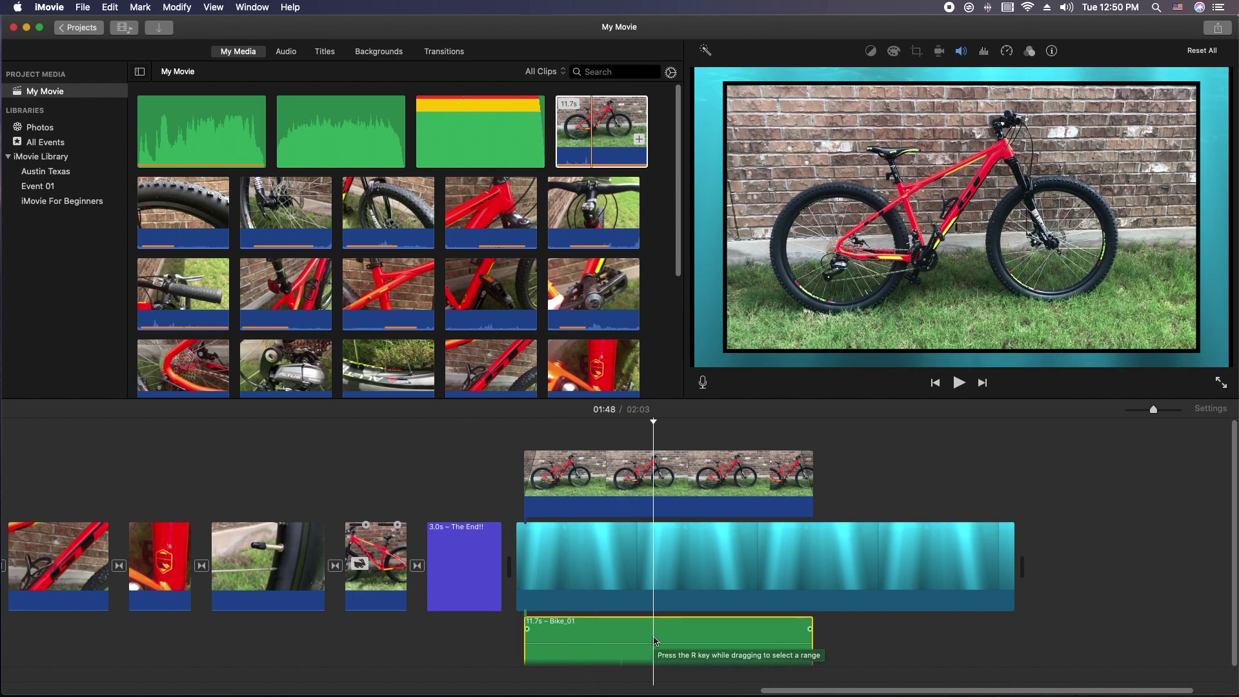
key("Delete")
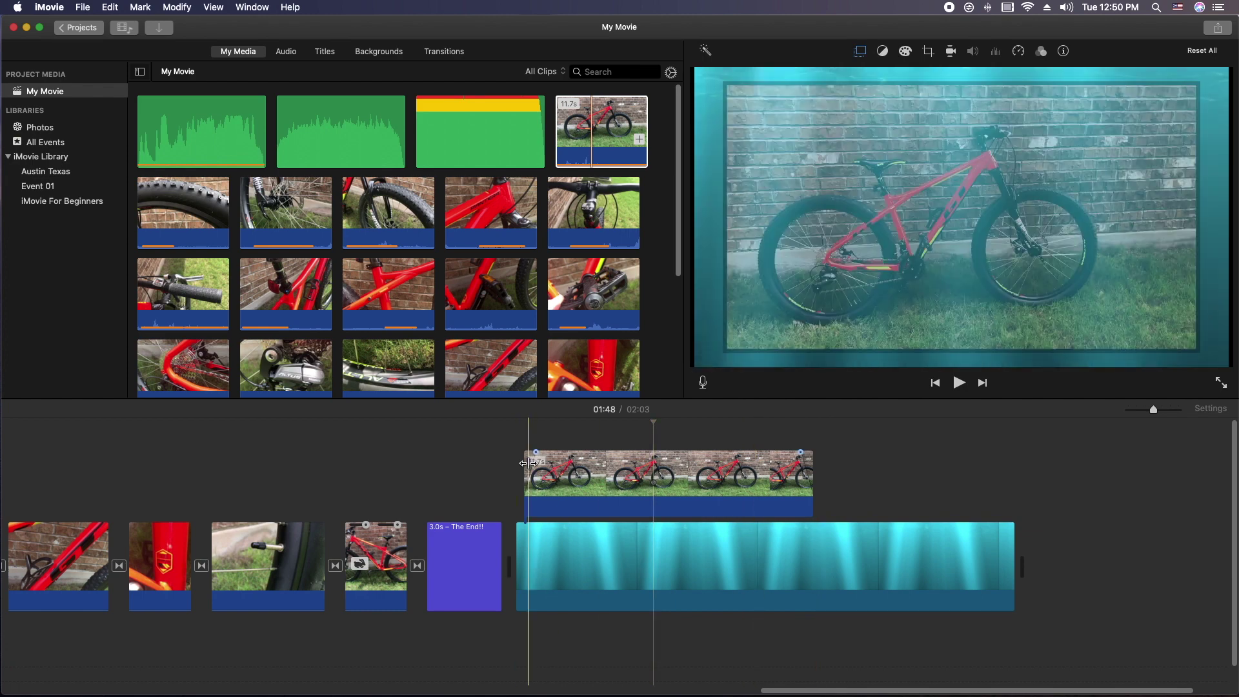
key("space")
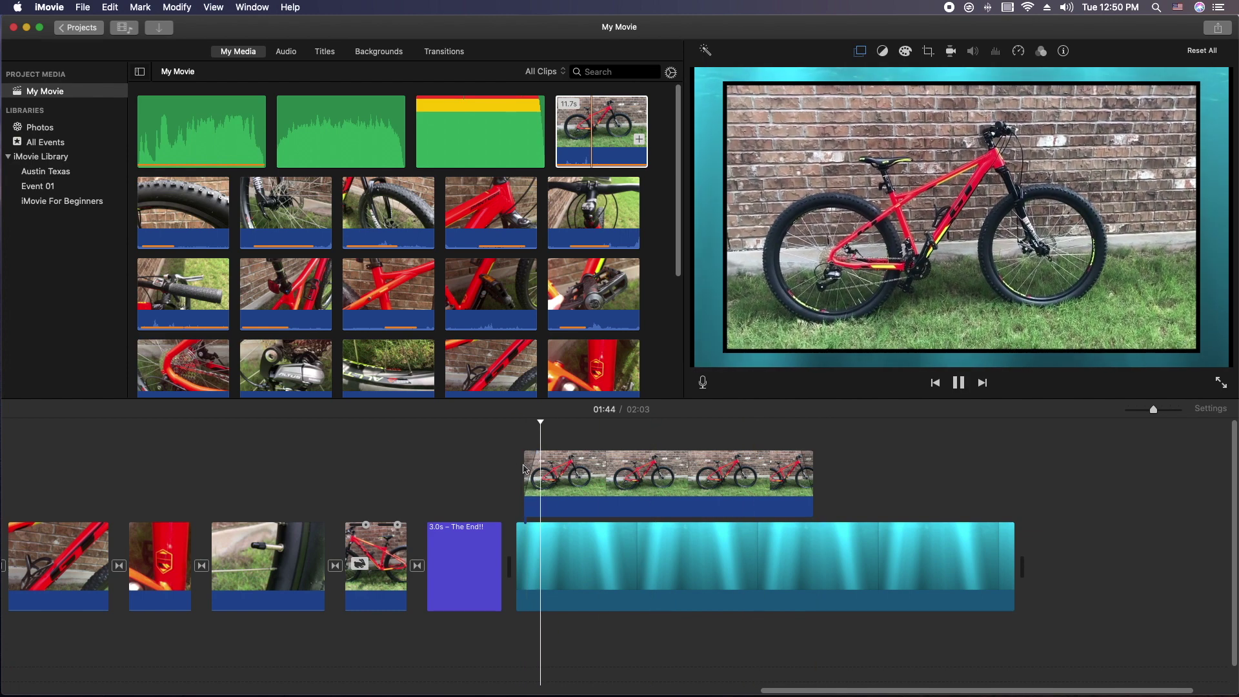
key("space")
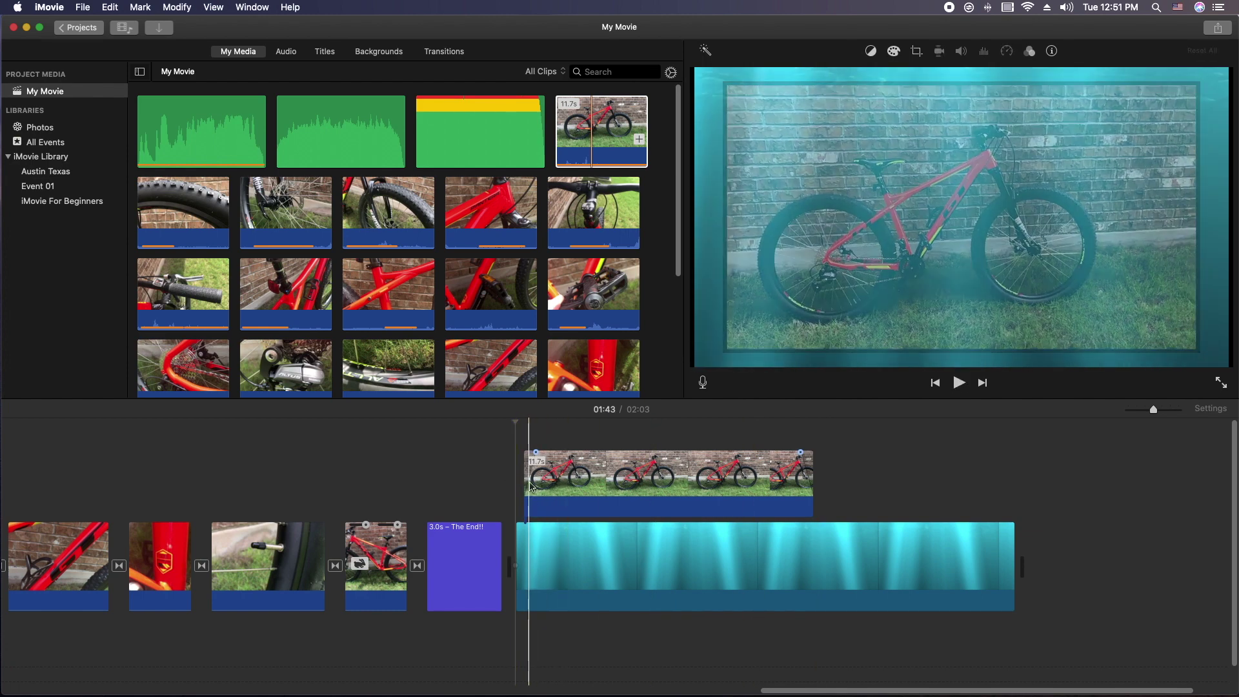
Reduce the bike overlay's dissolve to 0 seconds, align its start with the Underwater background, and play it back.
left_click(536, 454)
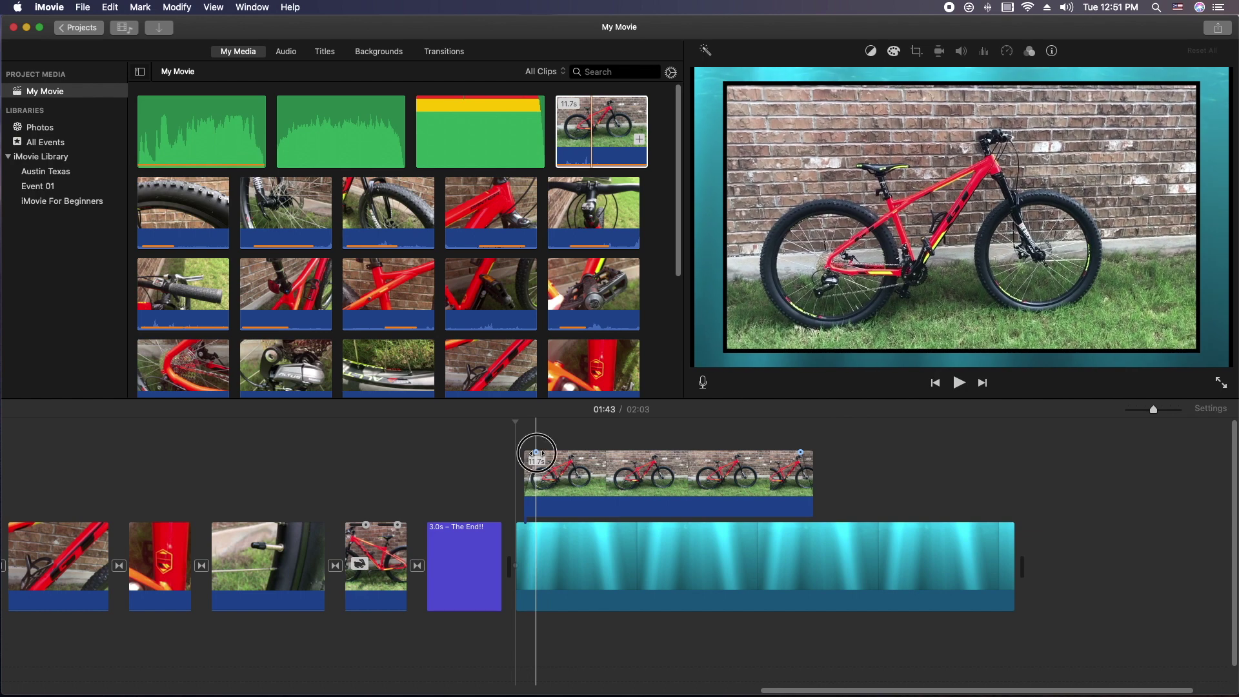
mouse_move(536, 453)
left_mouse_down()
mouse_move(525, 443)
mouse_move(551, 453)
left_mouse_up()
left_click_drag(610, 485, 592, 487)
left_click(496, 476)
key("space")
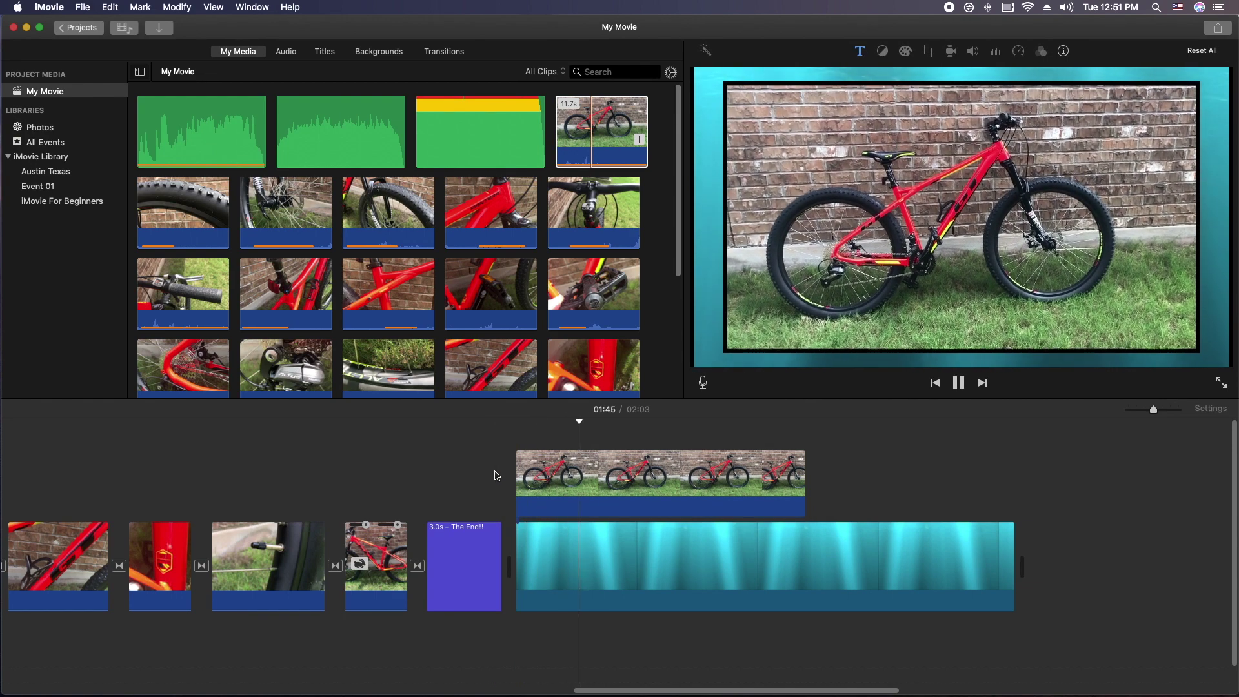
key("space")
Trim the Underwater background to end with the bike overlay and add the Stars background after it.
left_click(727, 571)
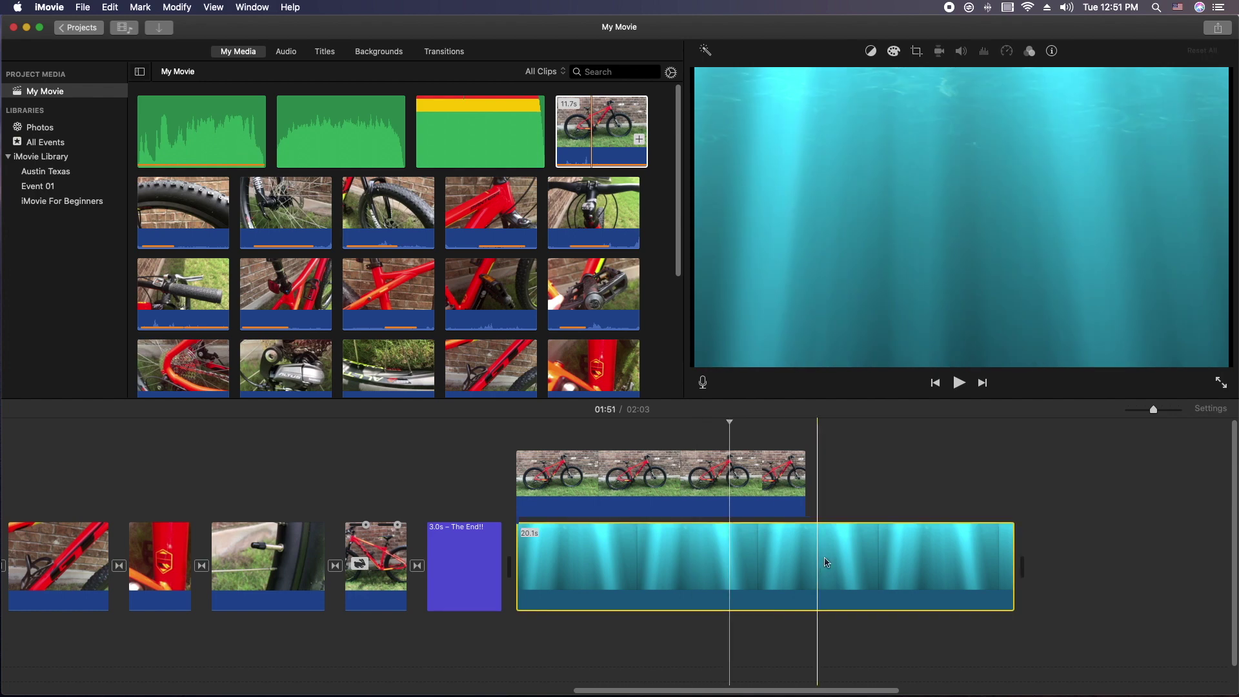
left_click_drag(1018, 570, 804, 584)
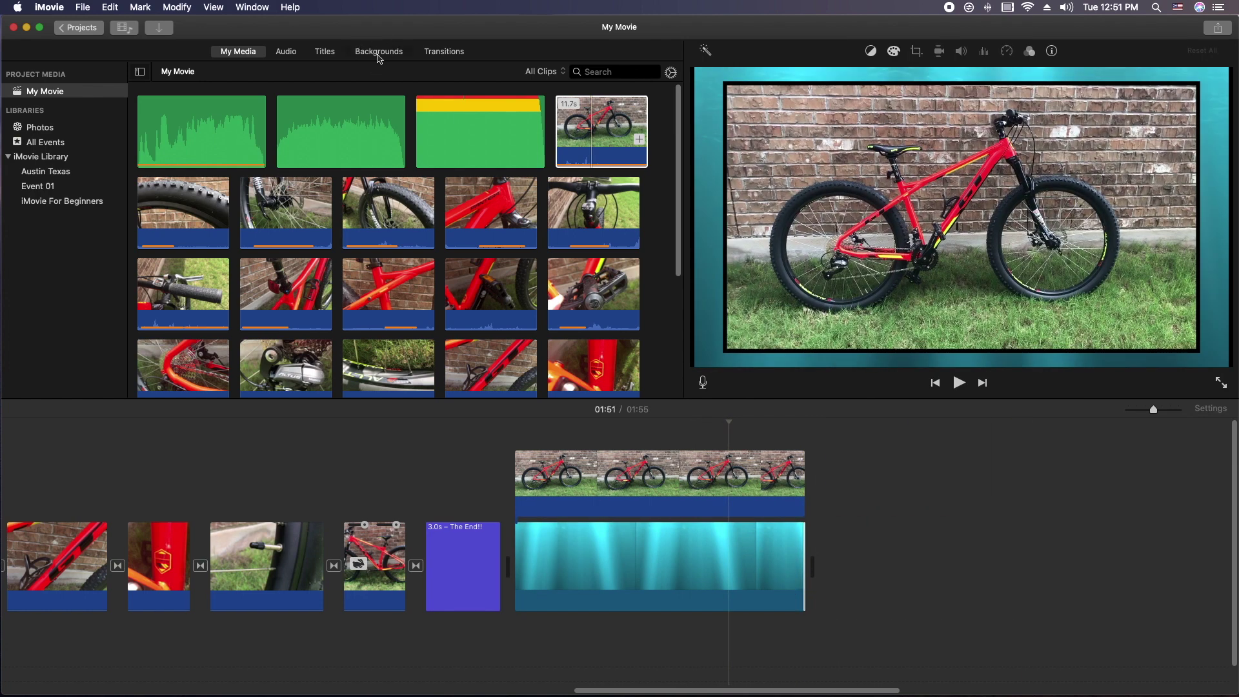
left_click(379, 52)
left_click_drag(559, 246, 1121, 548)
Copy the bike overlay, paste it above the start of the Stars background, and play back the result.
left_click(689, 481)
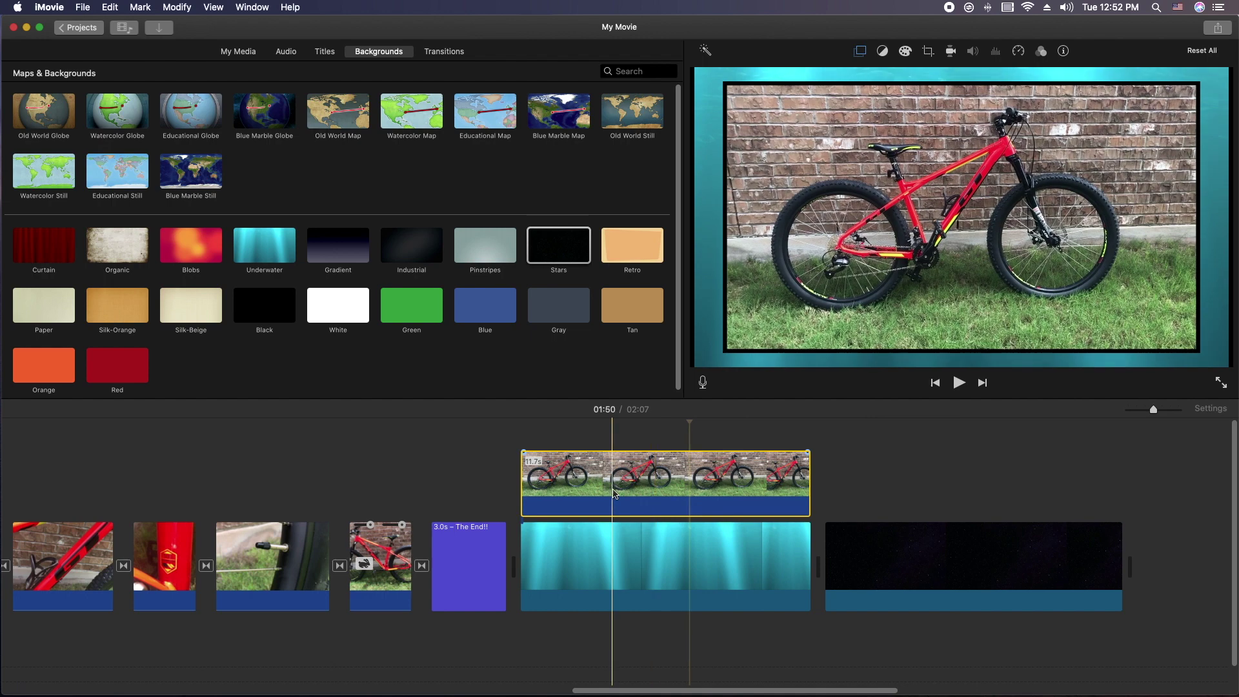
key("super+c")
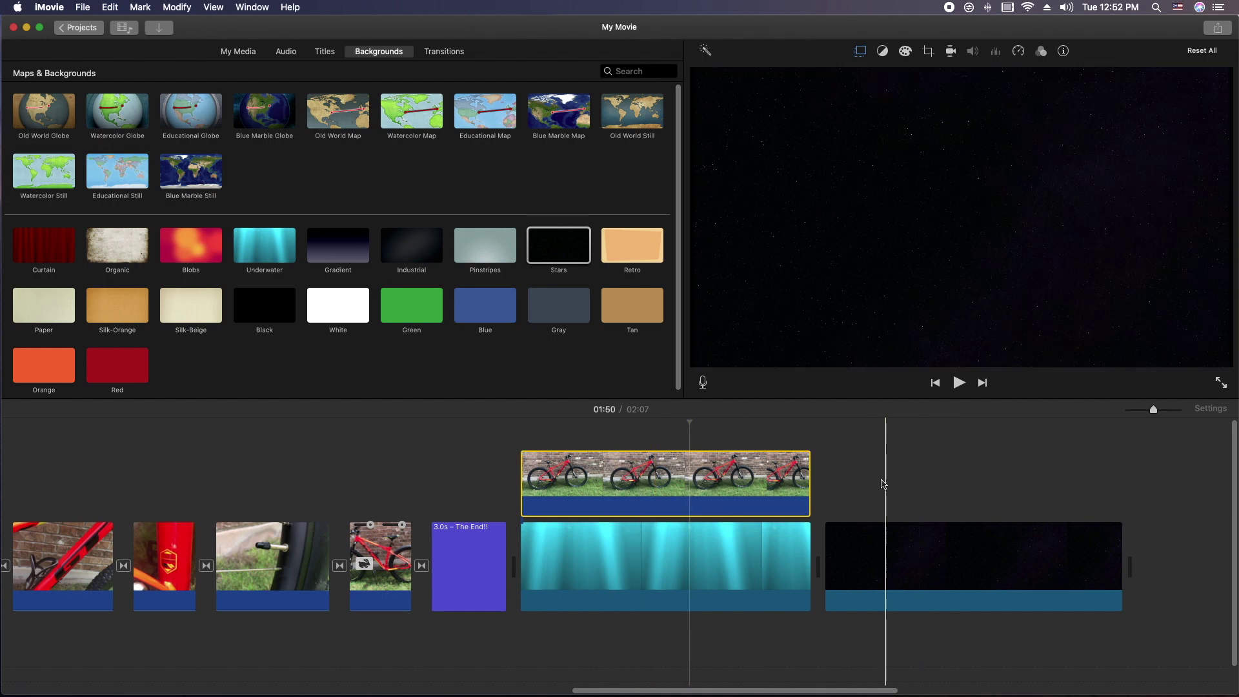
left_click(858, 485)
key("super+v")
left_click_drag(986, 482, 956, 467)
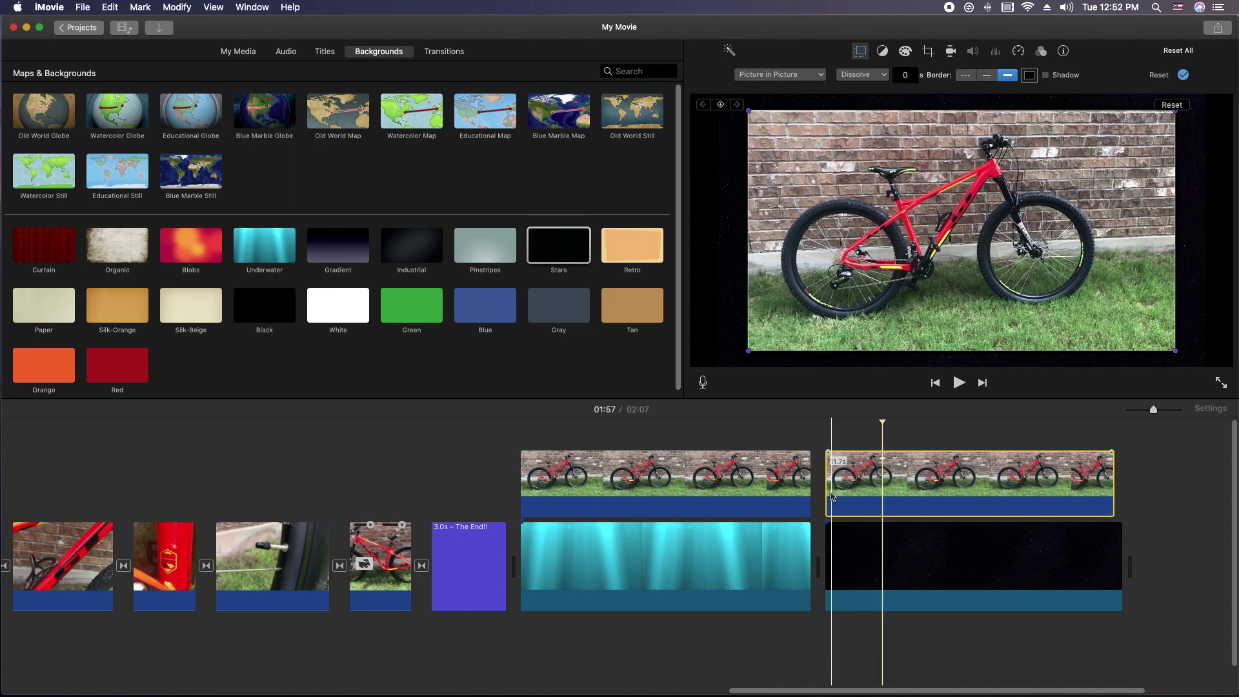
left_click(758, 487)
key("space")
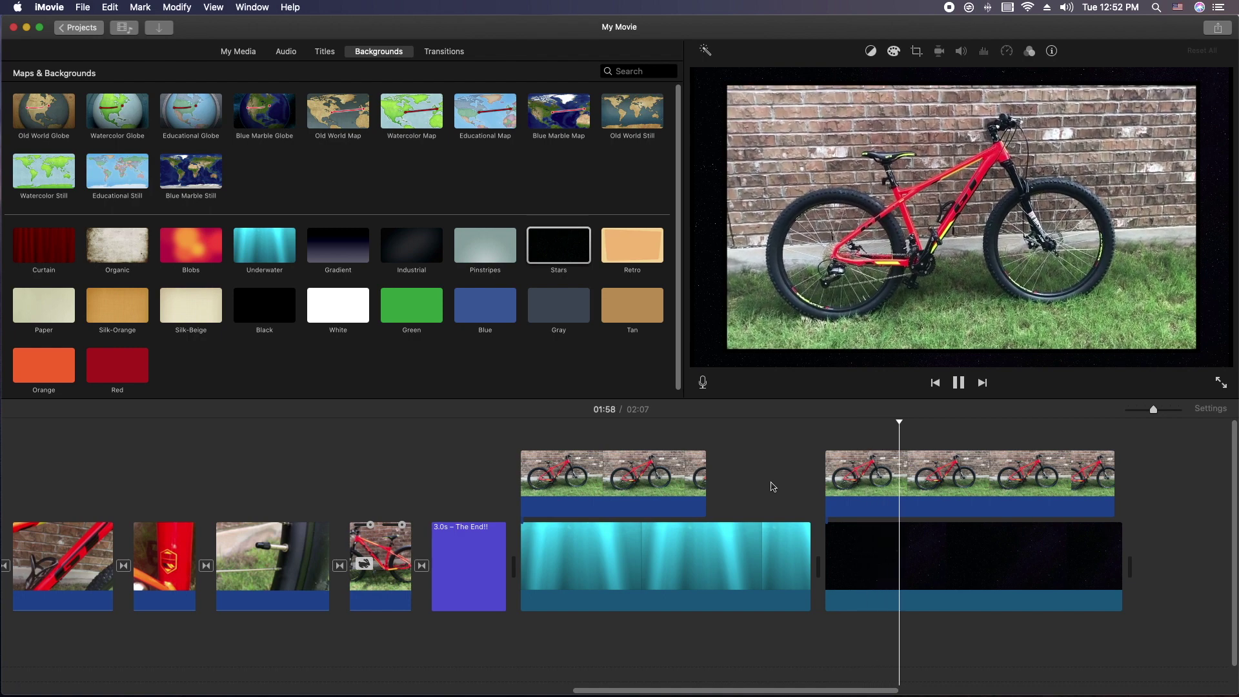
Give the bike overlay above the Stars background a thin border in the Lemon color and play it back.
left_click(945, 470)
left_click(1008, 76)
left_click(992, 76)
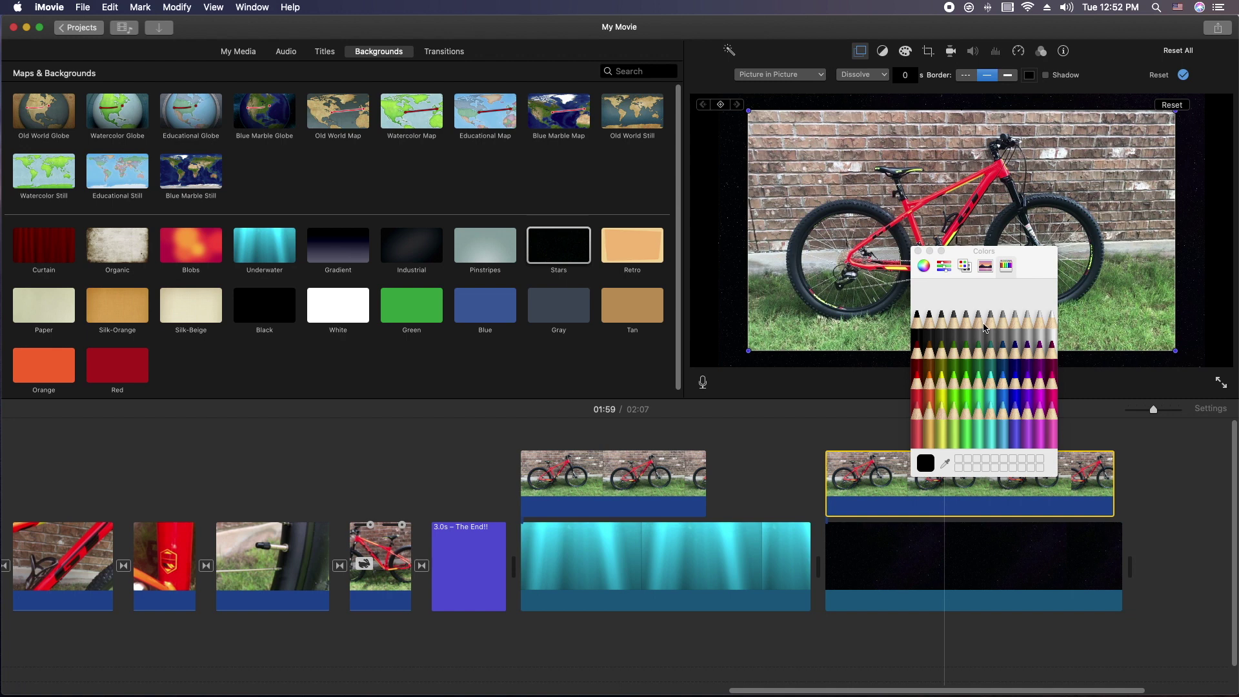
left_click(941, 395)
mouse_move(941, 395)
left_mouse_down()
mouse_move(968, 352)
mouse_move(1025, 322)
mouse_move(1050, 327)
mouse_move(942, 387)
mouse_move(916, 295)
left_mouse_up()
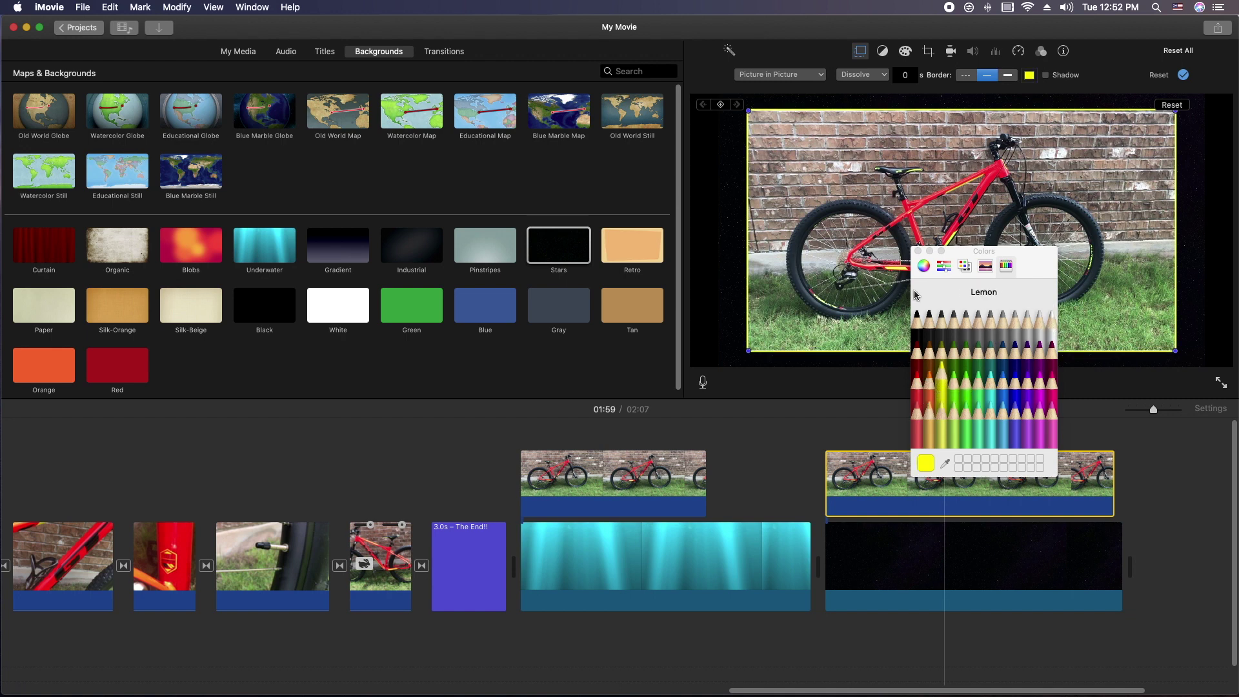
left_click(918, 251)
left_click(784, 470)
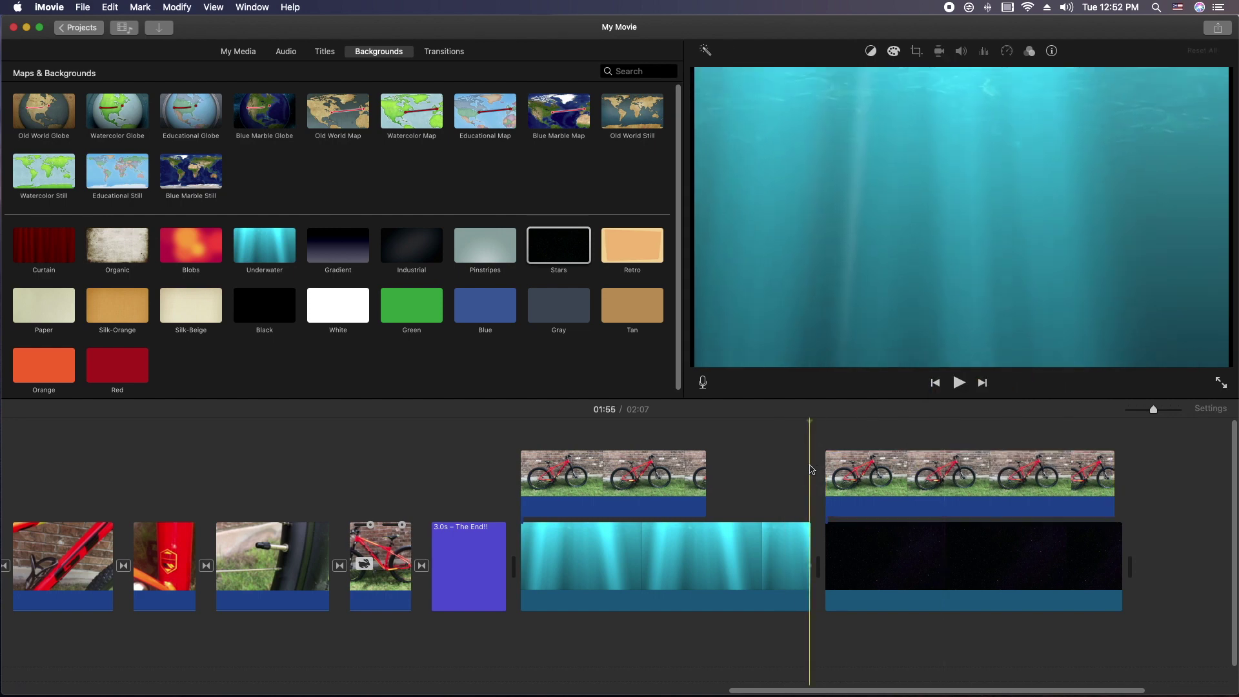
key("space")
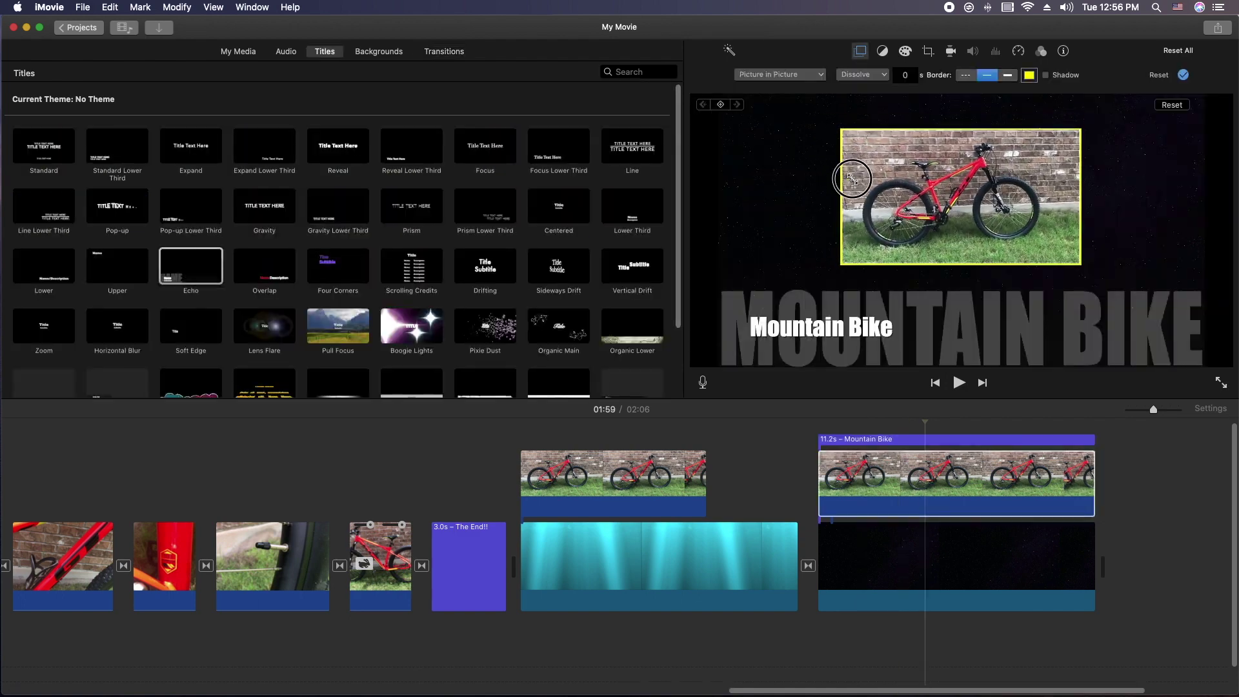
Enlarge the bike picture above the Mountain Bike title, center it horizontally, apply the change, and play it back.
left_click_drag(842, 174, 784, 152)
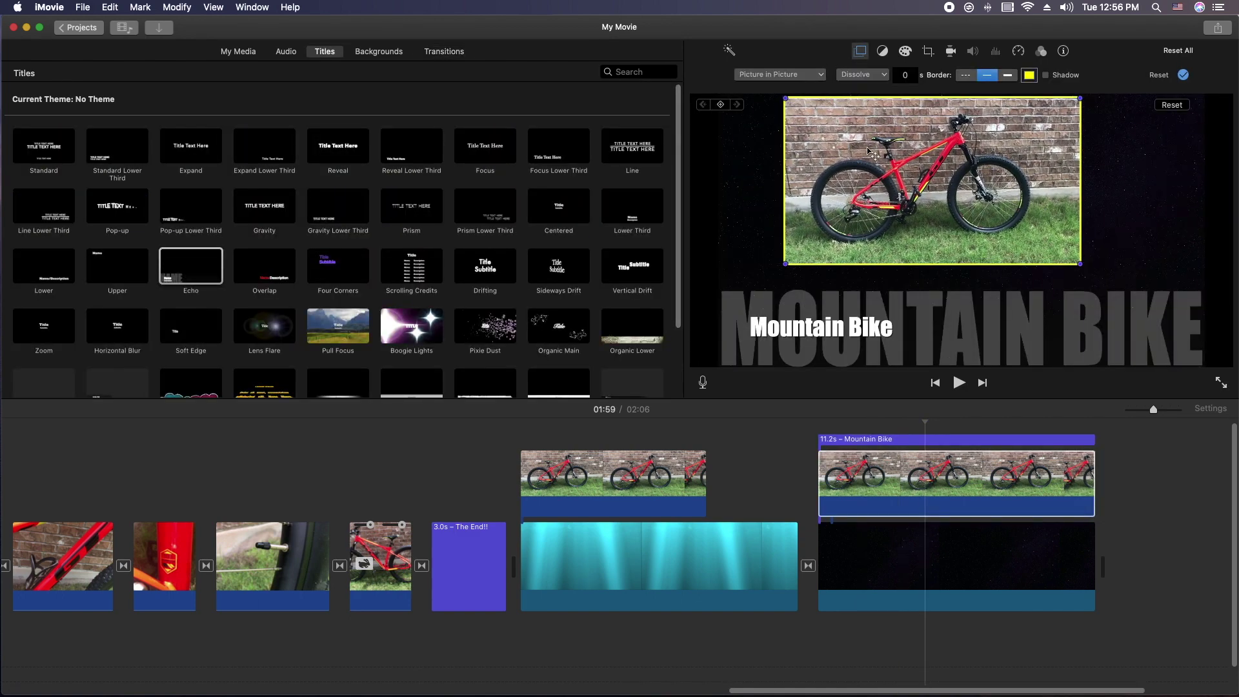
left_click_drag(935, 150, 951, 164)
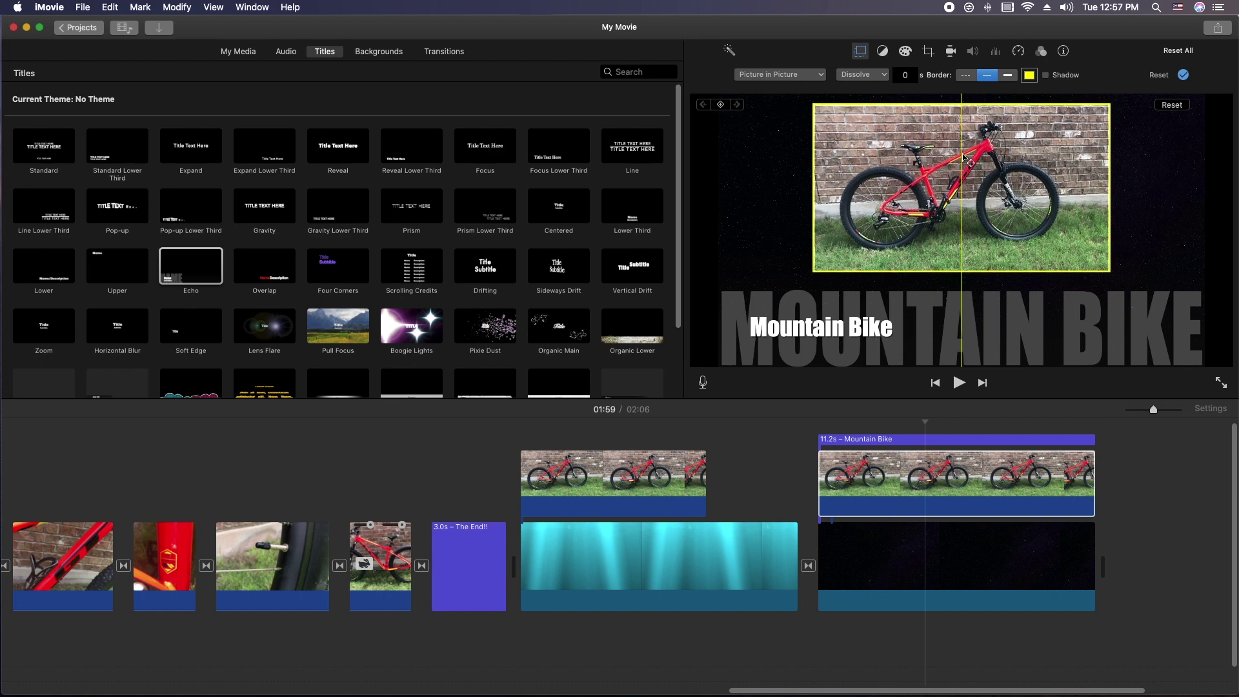
left_click(1182, 74)
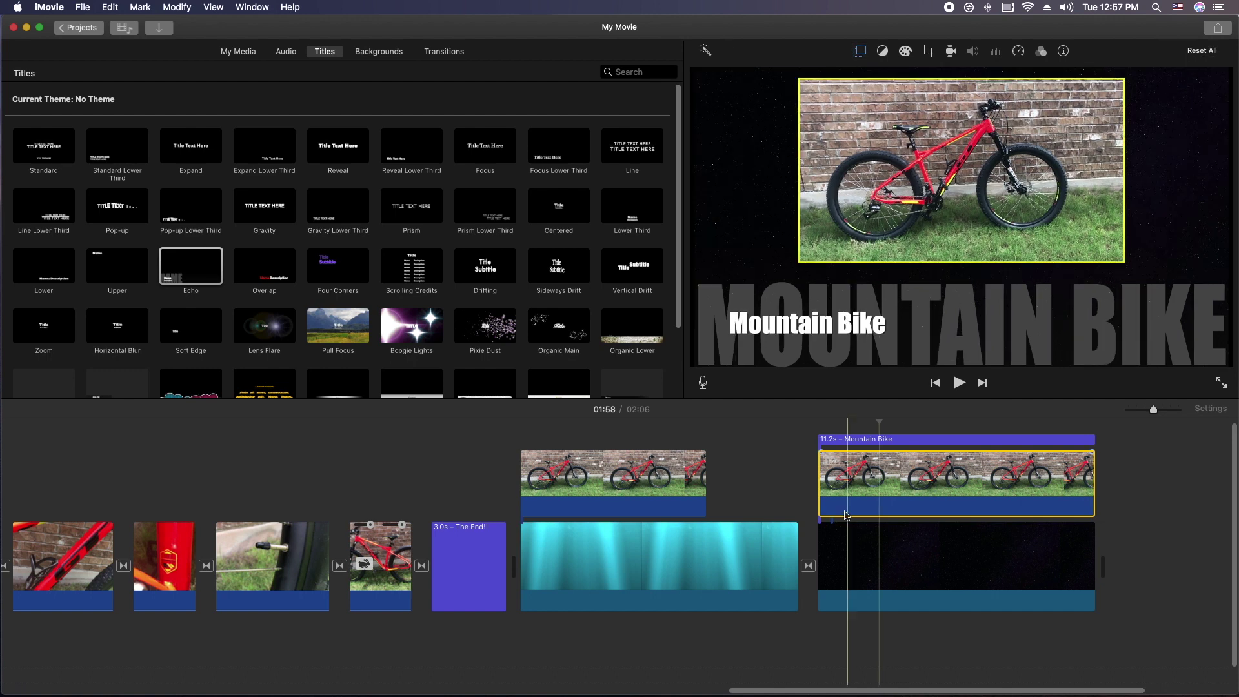
left_click(777, 479)
key("space")
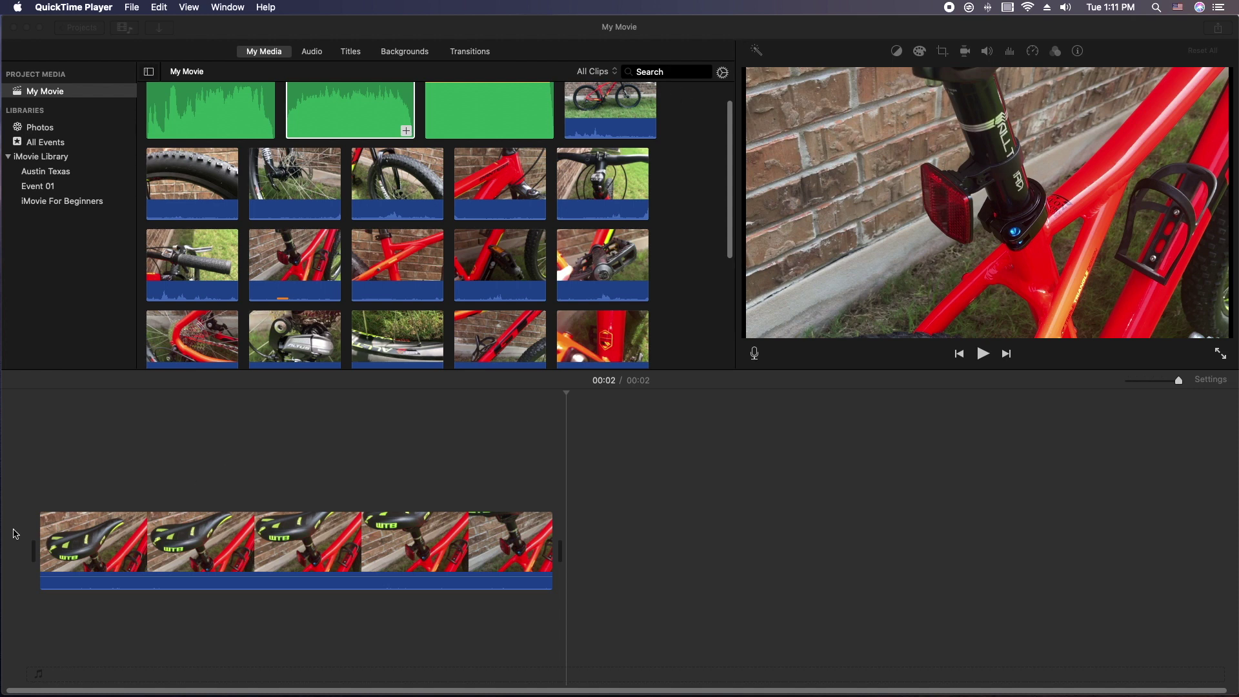
Play the bike saddle clip, copy it, and paste the duplicate directly after the original in the timeline.
left_click(37, 499)
key("space")
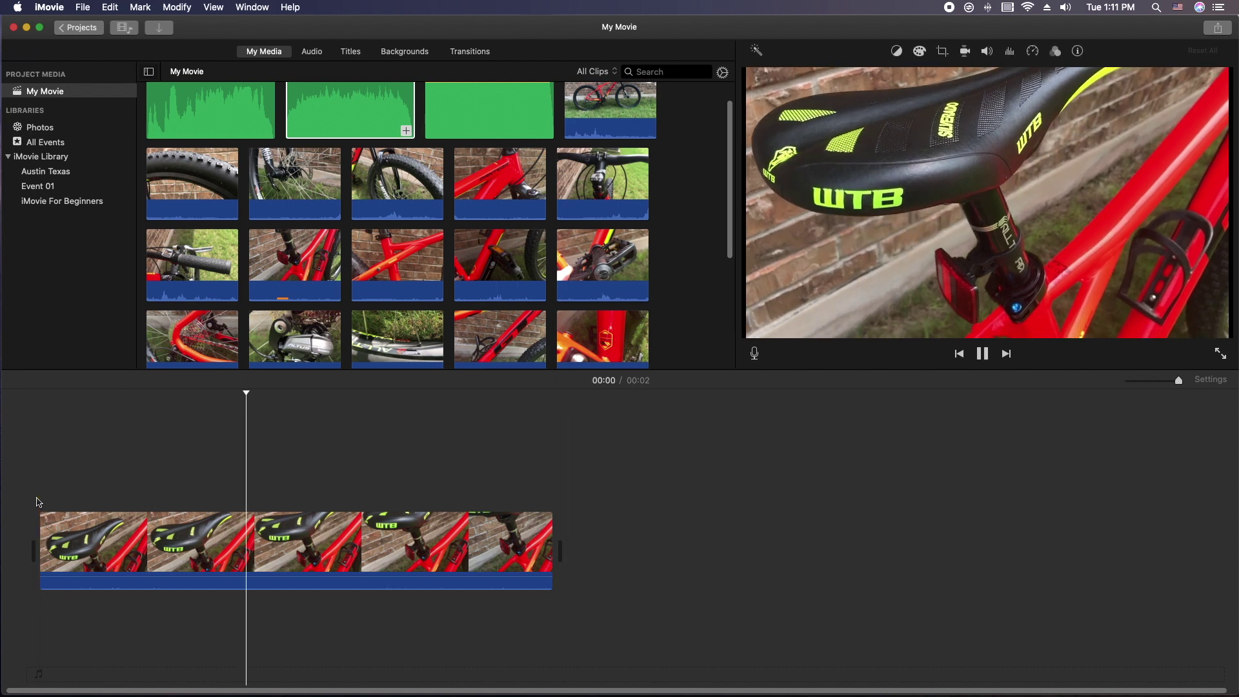
left_click(285, 541)
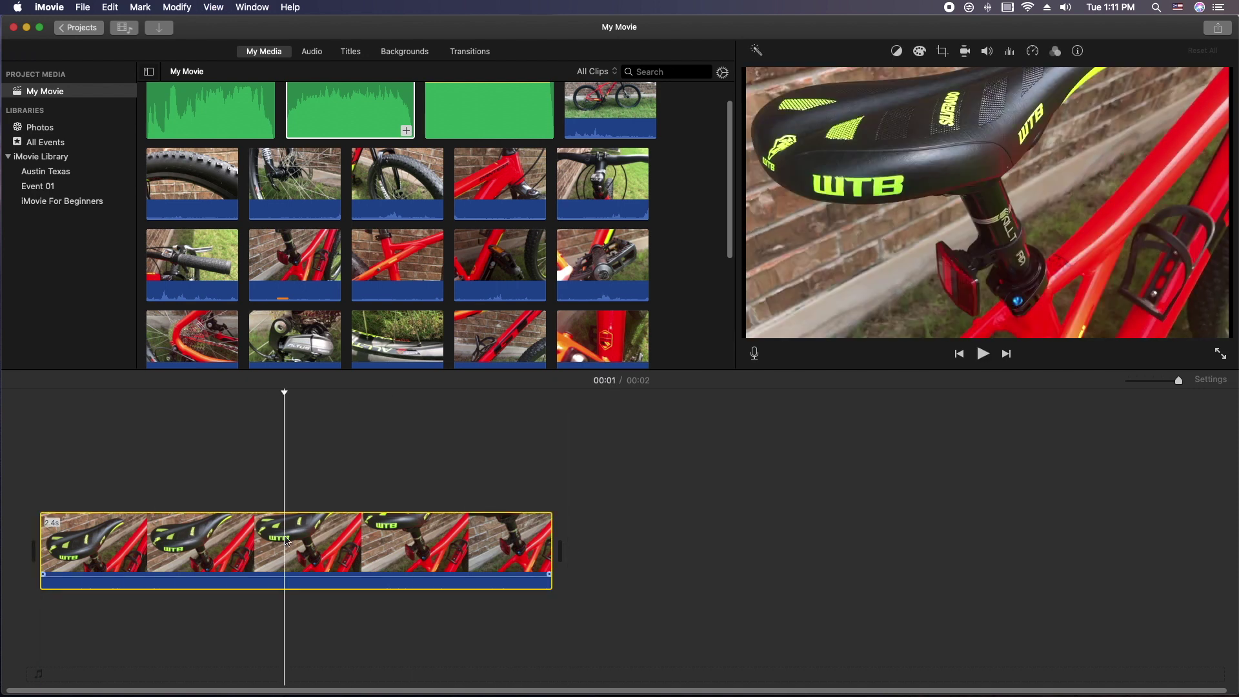
right_click(336, 537)
left_click(567, 522)
left_click(568, 523)
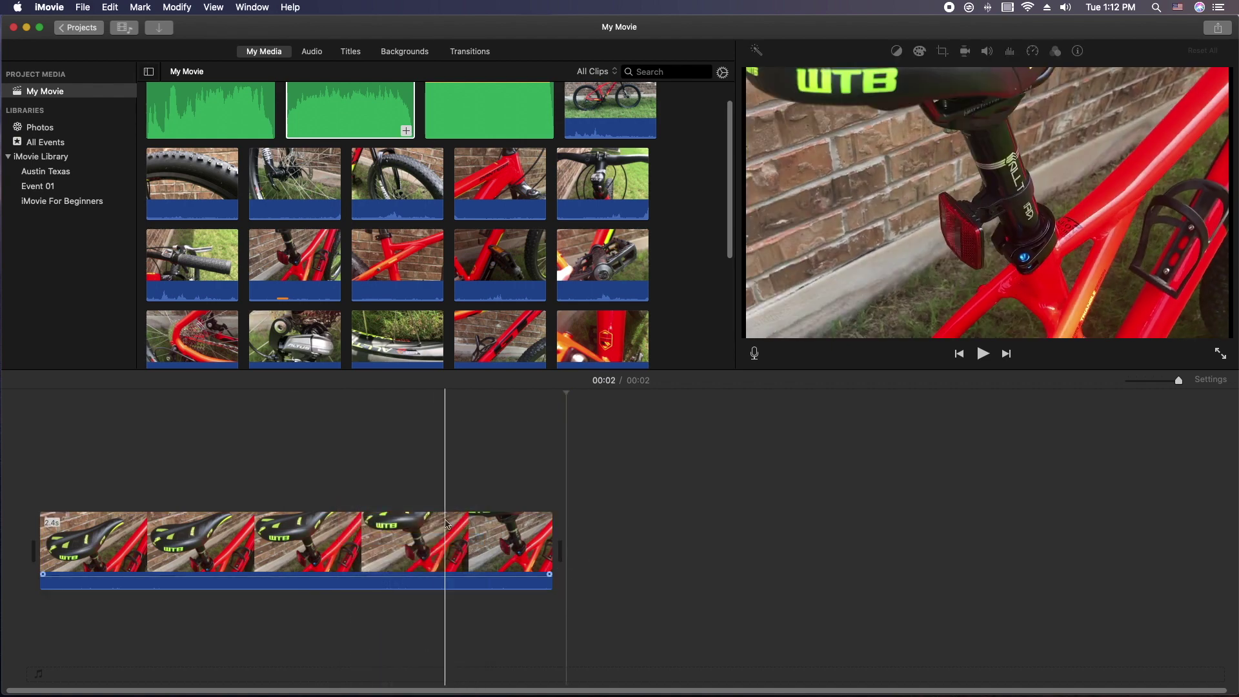
left_click(110, 8)
left_click(140, 80)
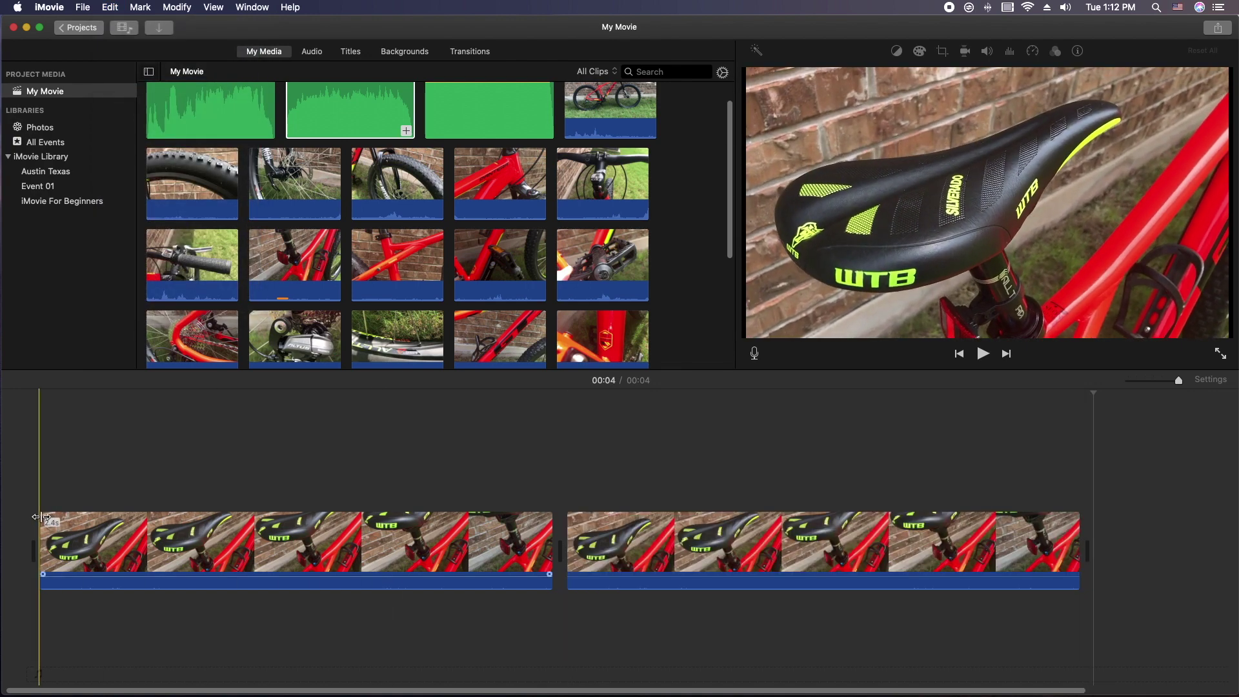
Play the two saddle clips, reverse the second one, and play the sequence again from the start.
key("space")
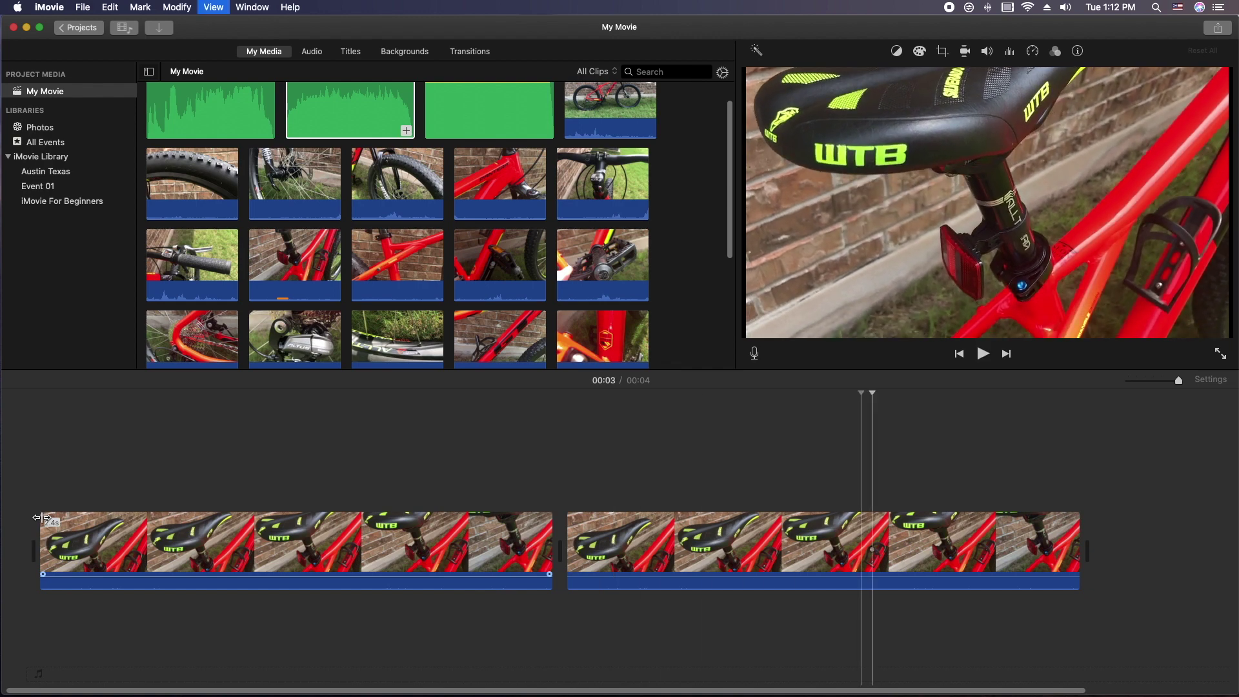
key("space")
left_click(804, 559)
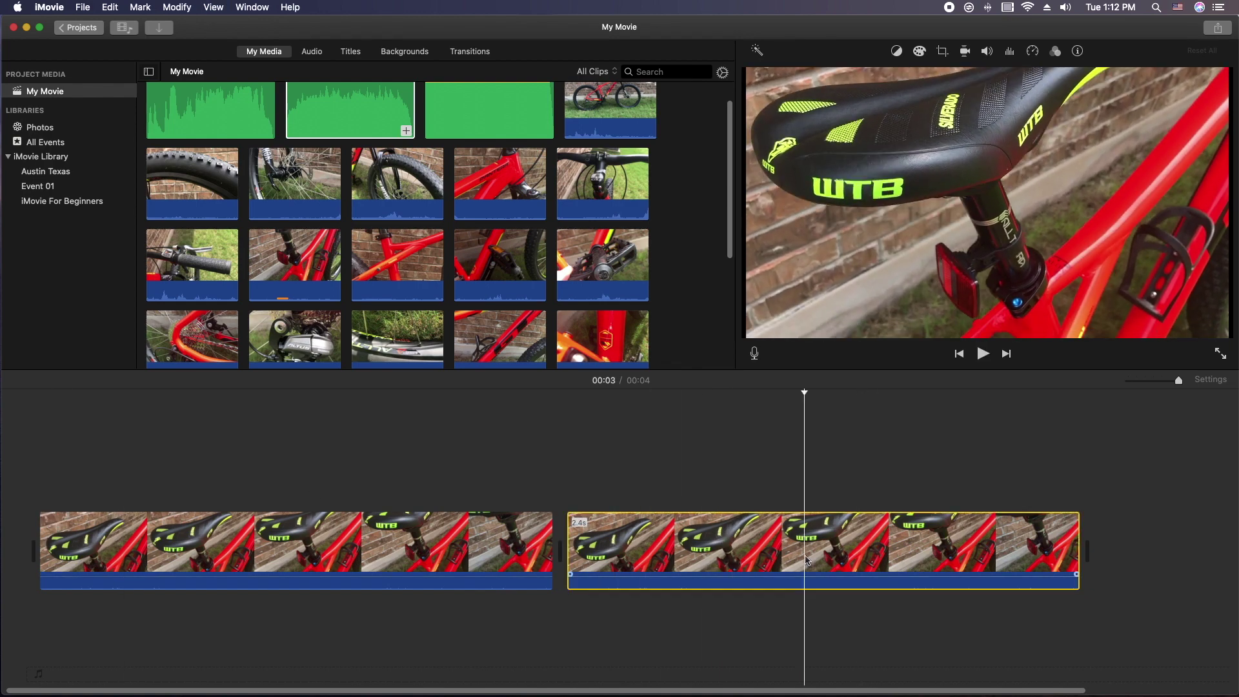
left_click(1033, 52)
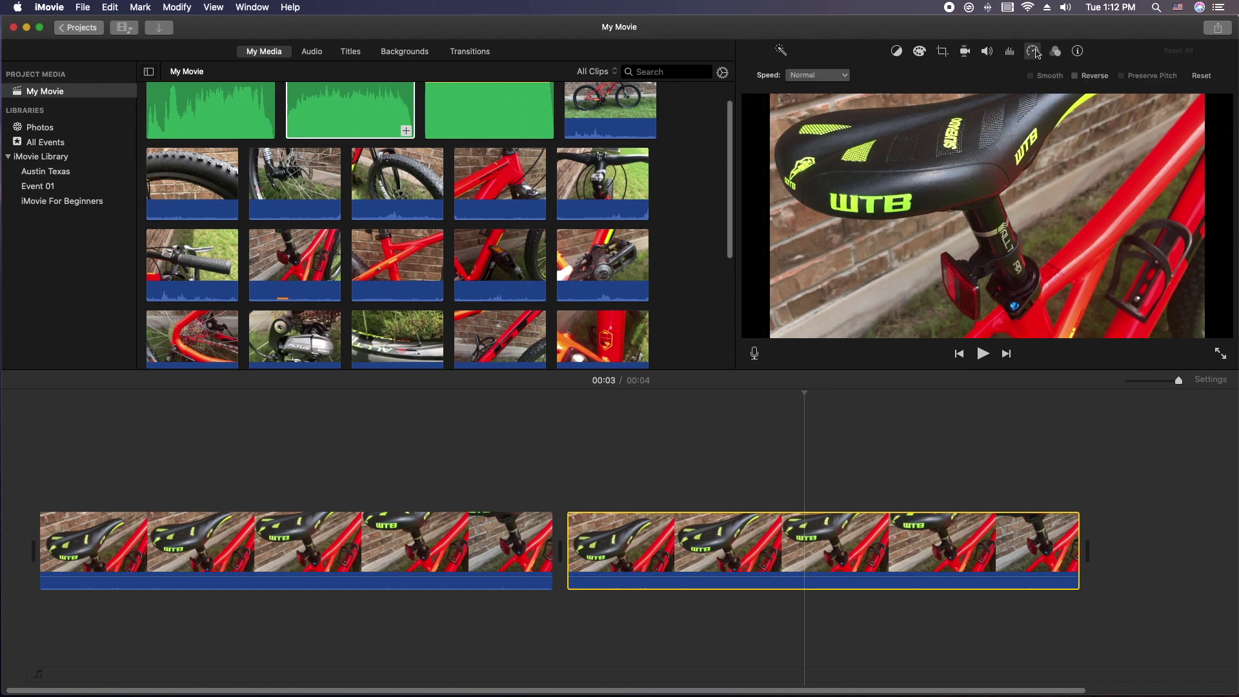
left_click(1076, 76)
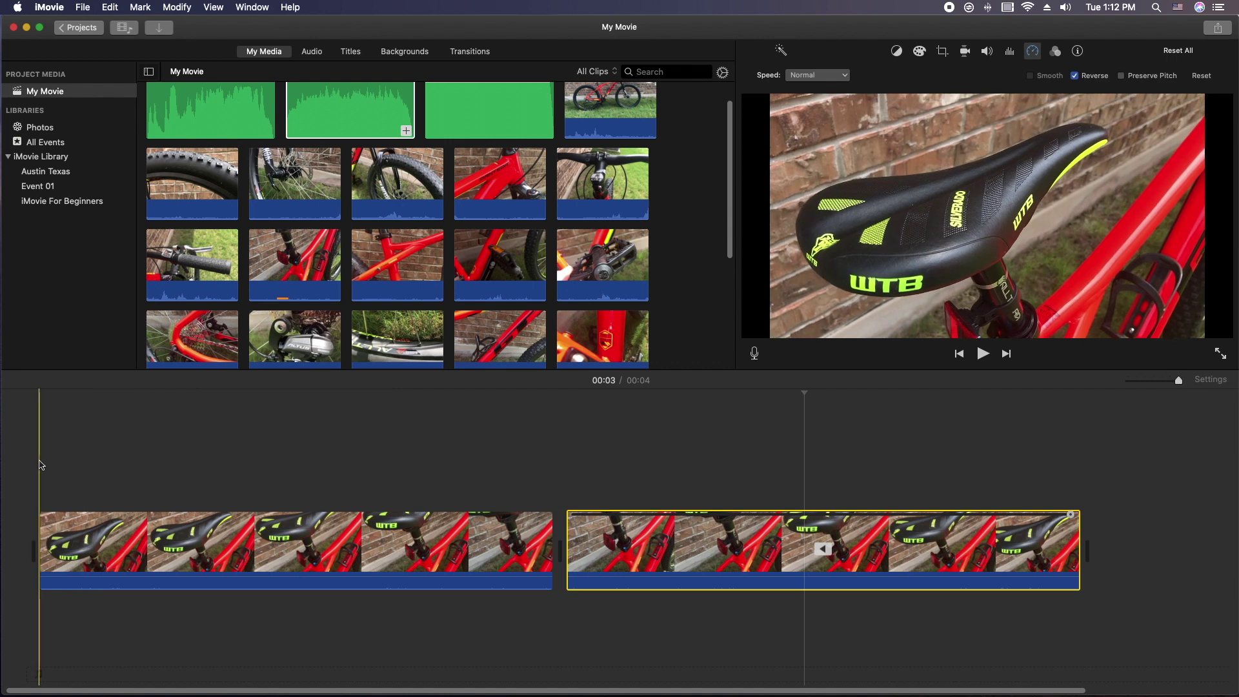
key("space")
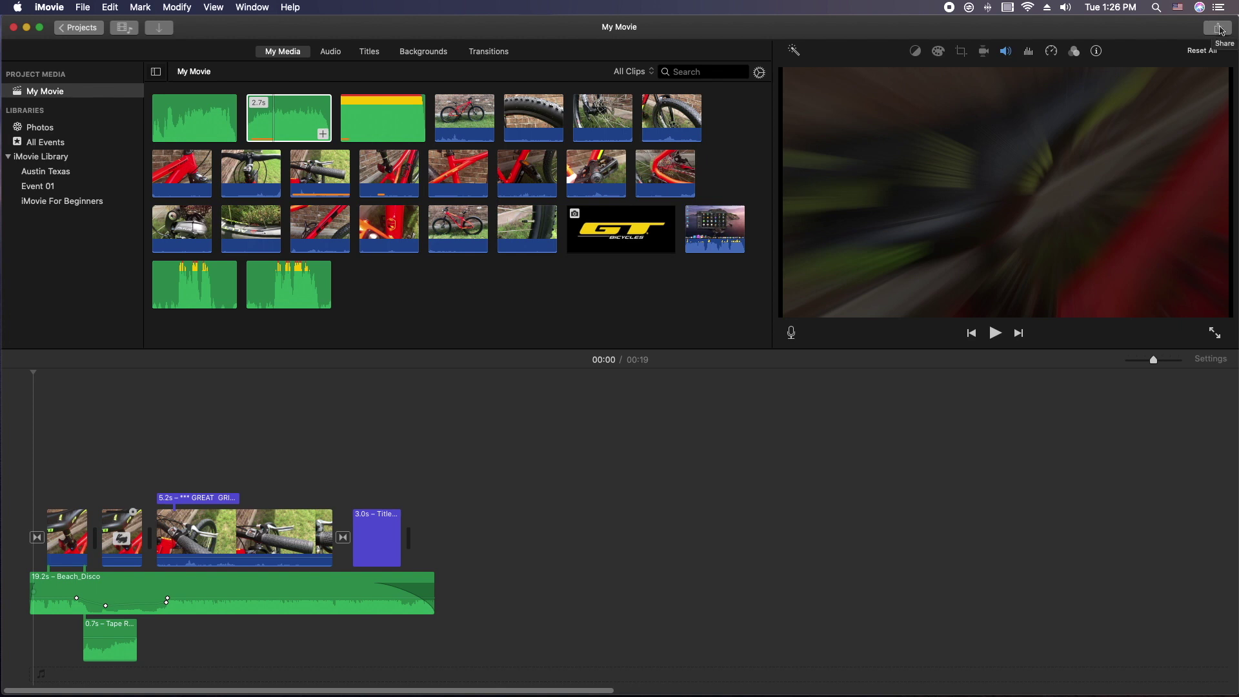
Set up a file export of the movie titled My GT with the description Bike Video.
left_click(1219, 28)
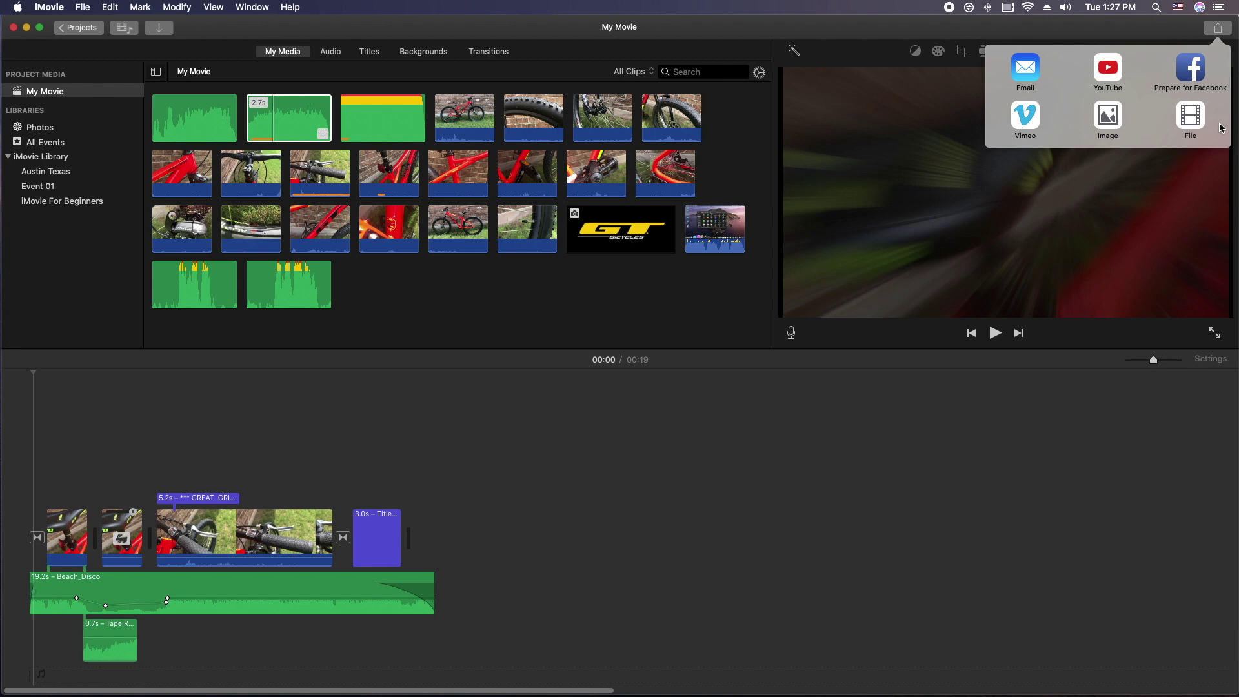
left_click(1189, 116)
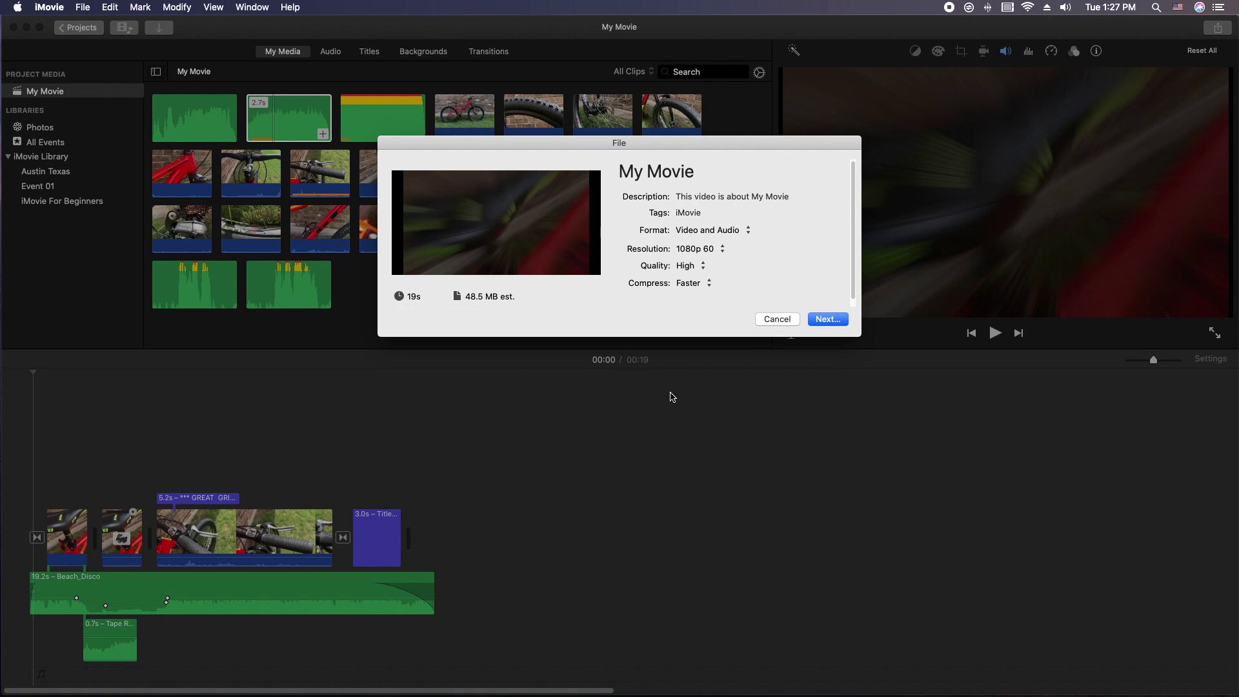
left_click_drag(706, 172, 630, 159)
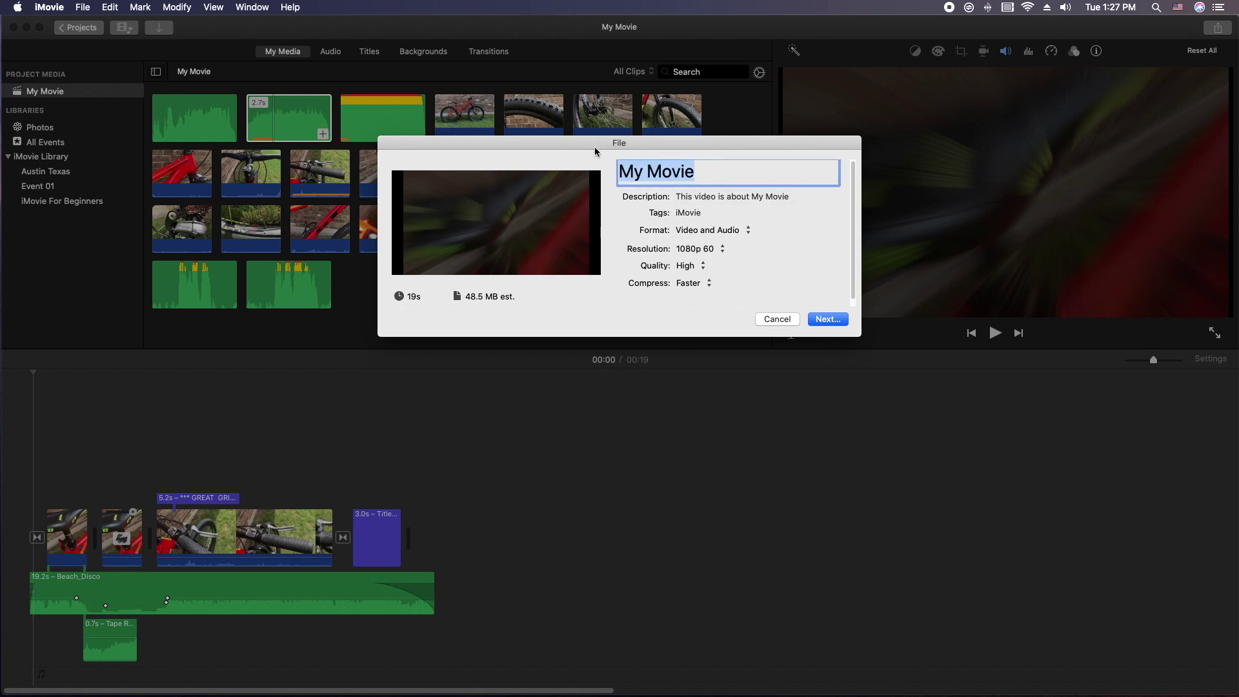
type("My GT")
left_click(837, 196)
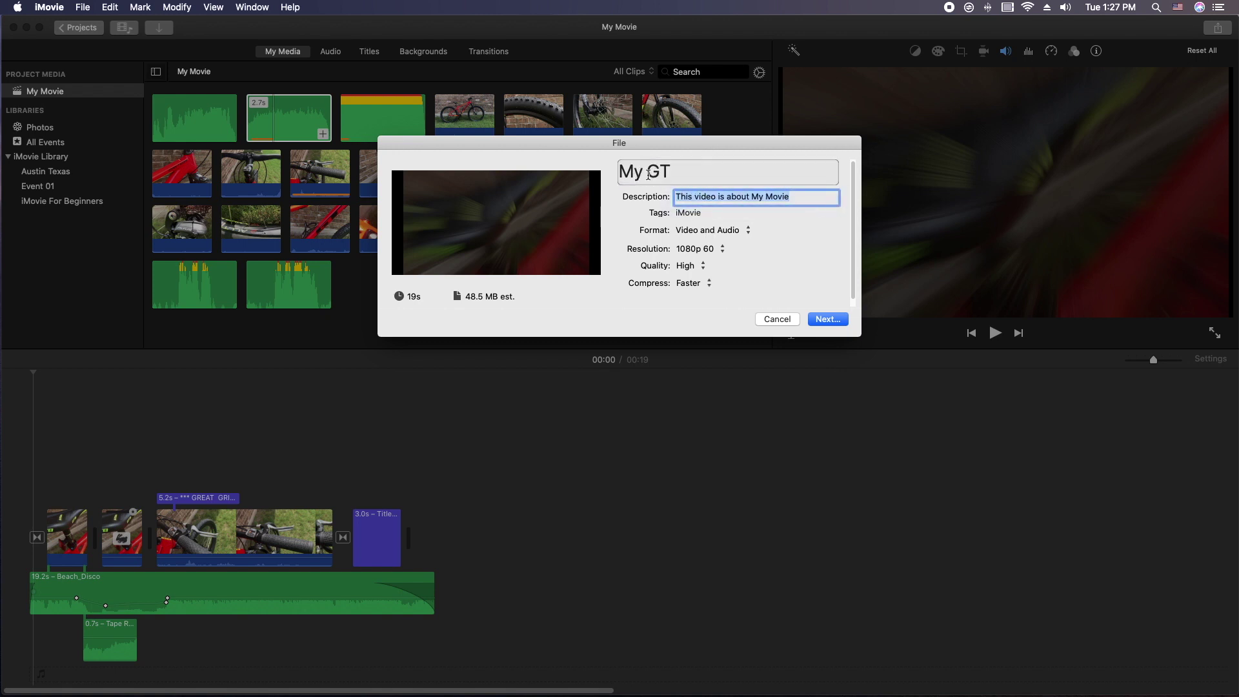
type("Bic")
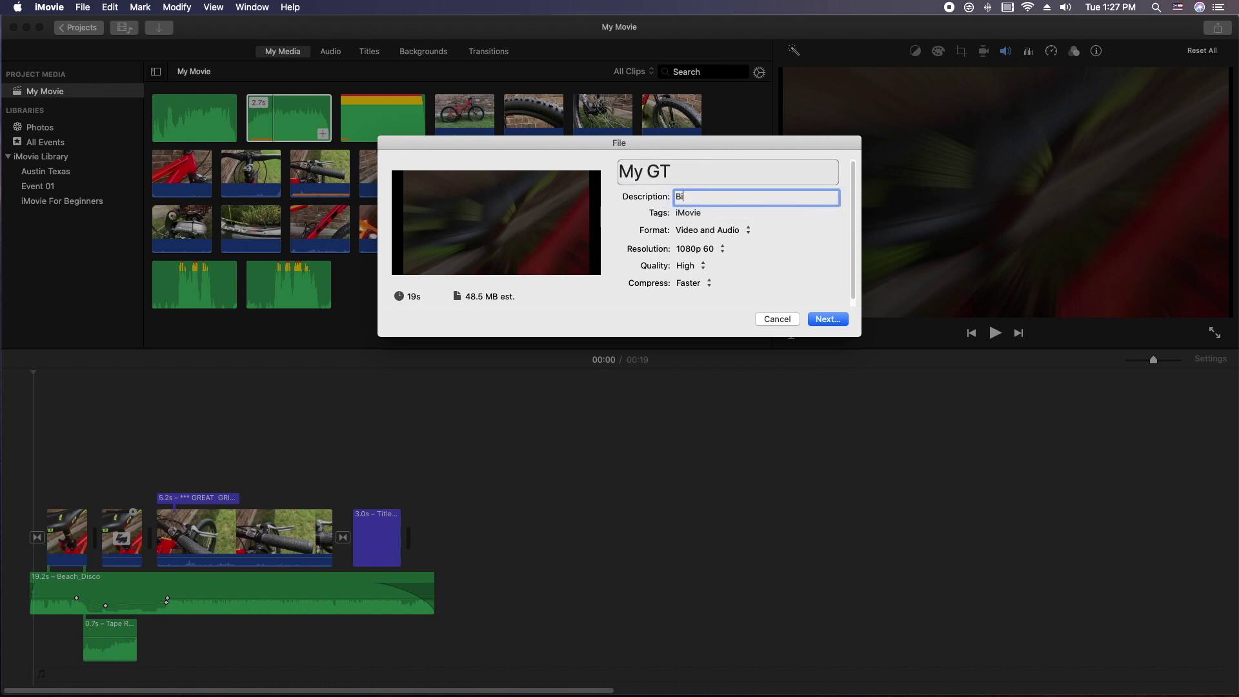
Add GT and Bikes to the export tags after iMovie.
left_click(711, 212)
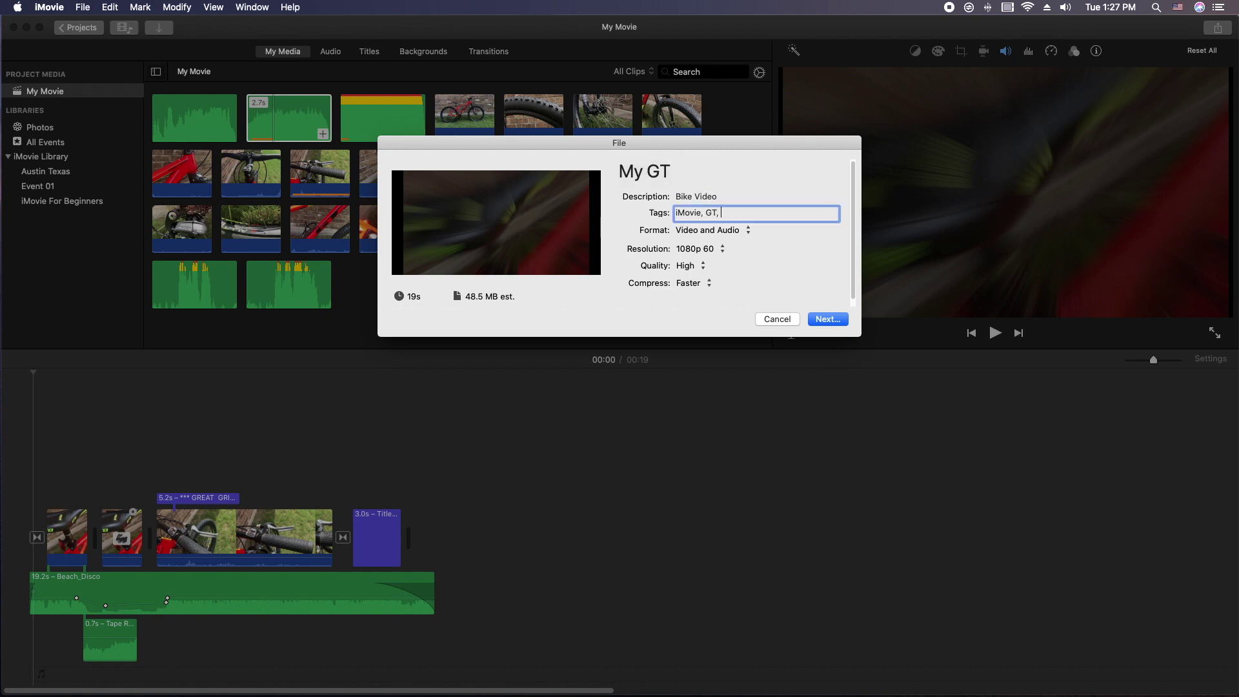
key("BackSpace")
key("BackSpace")
key("BackSpace")
key("BackSpace")
key("BackSpace")
key("BackSpace")
key("BackSpace")
key("BackSpace")
key("BackSpace")
type("ikes")
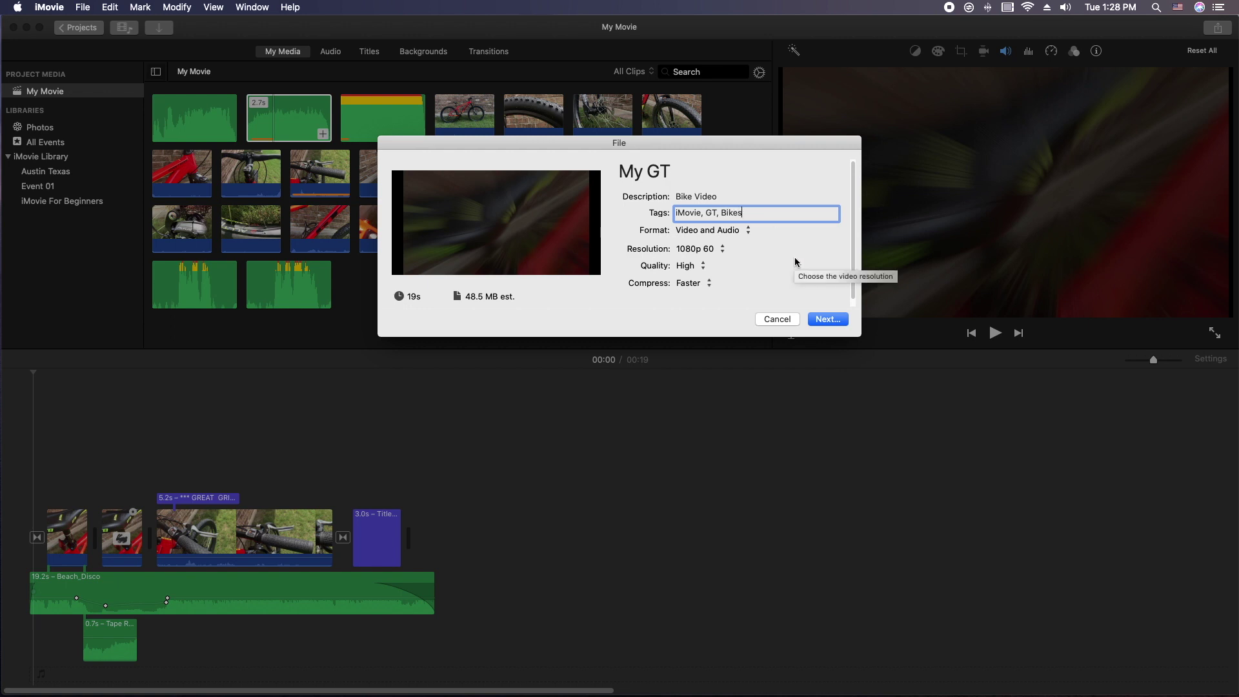
Export with format Video and Audio, resolution 1080p 60, quality High, and compression Better Quality.
left_click(716, 230)
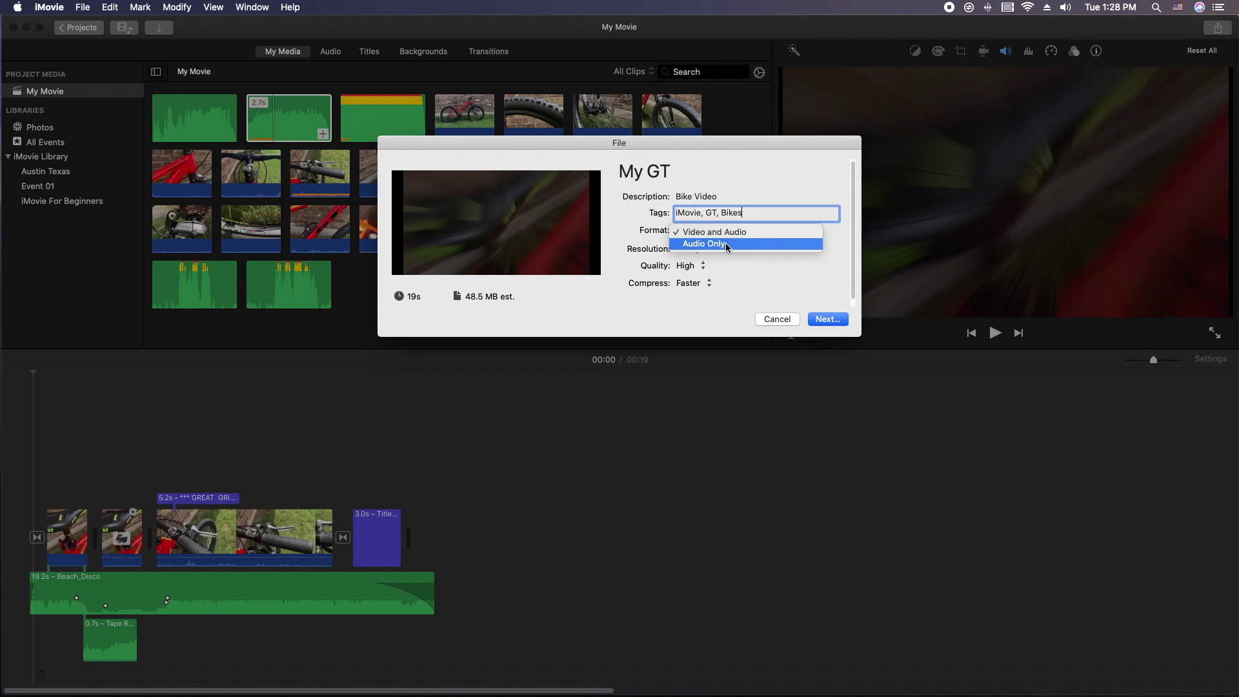
left_click(758, 233)
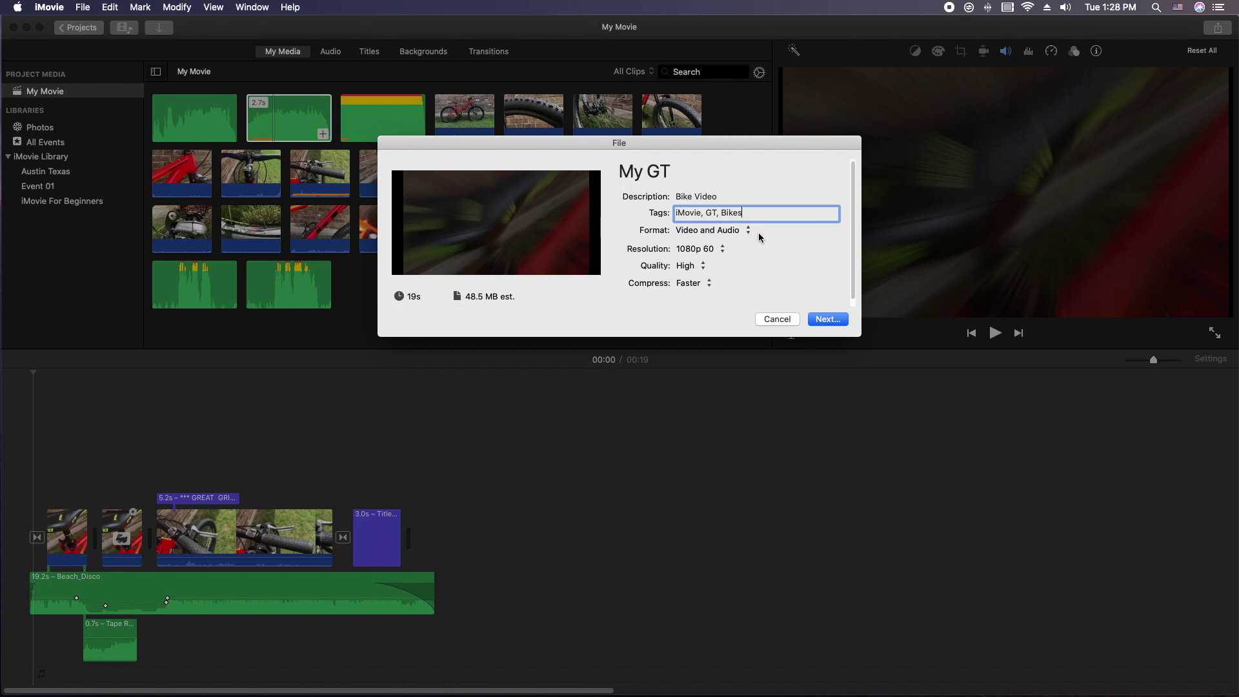
left_click(720, 249)
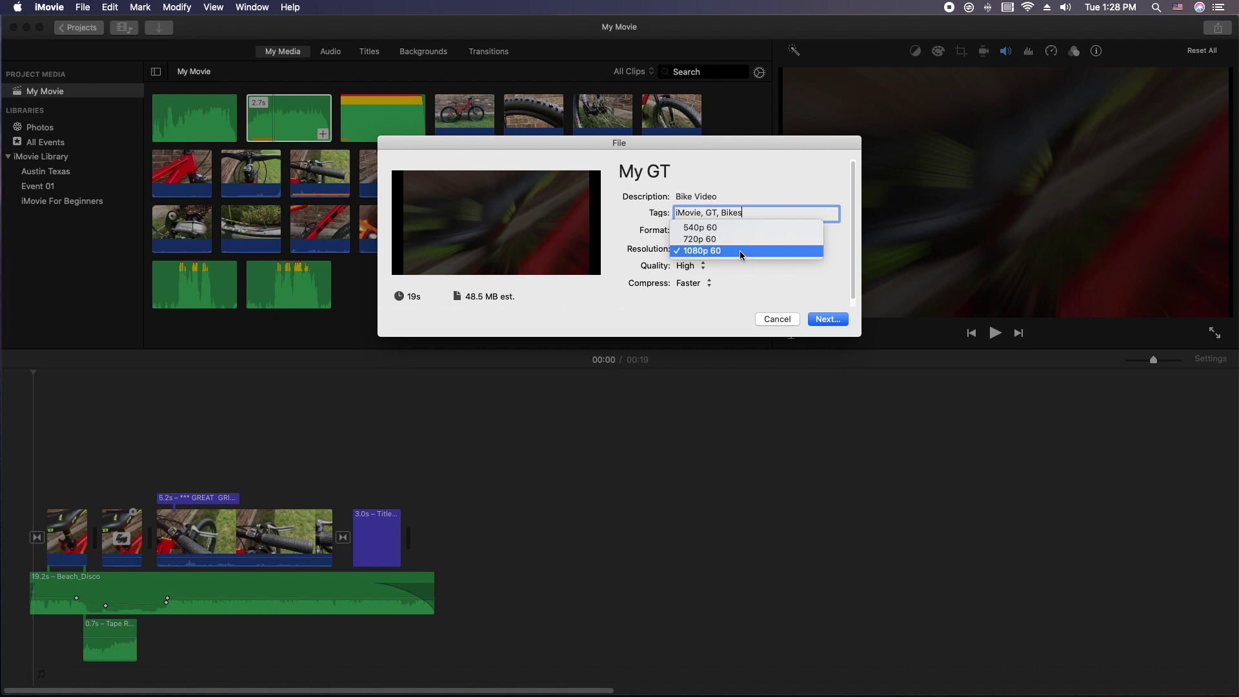
left_click(740, 250)
left_click(707, 267)
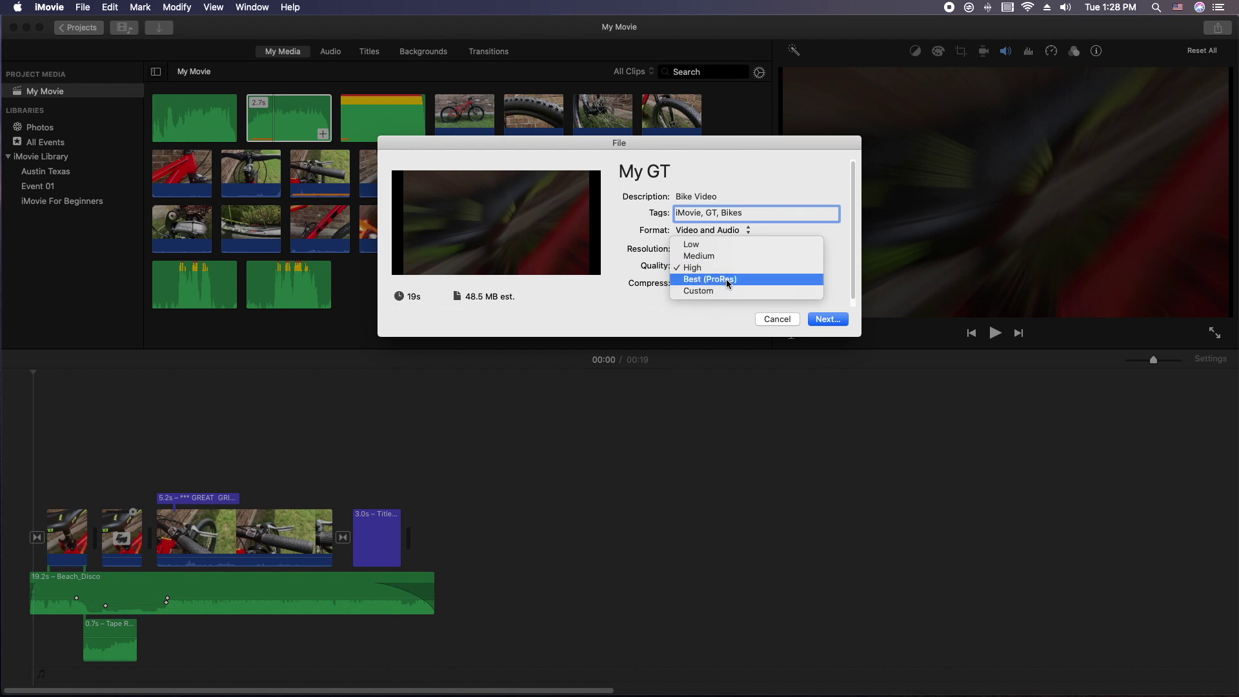
left_click(714, 266)
left_click(707, 282)
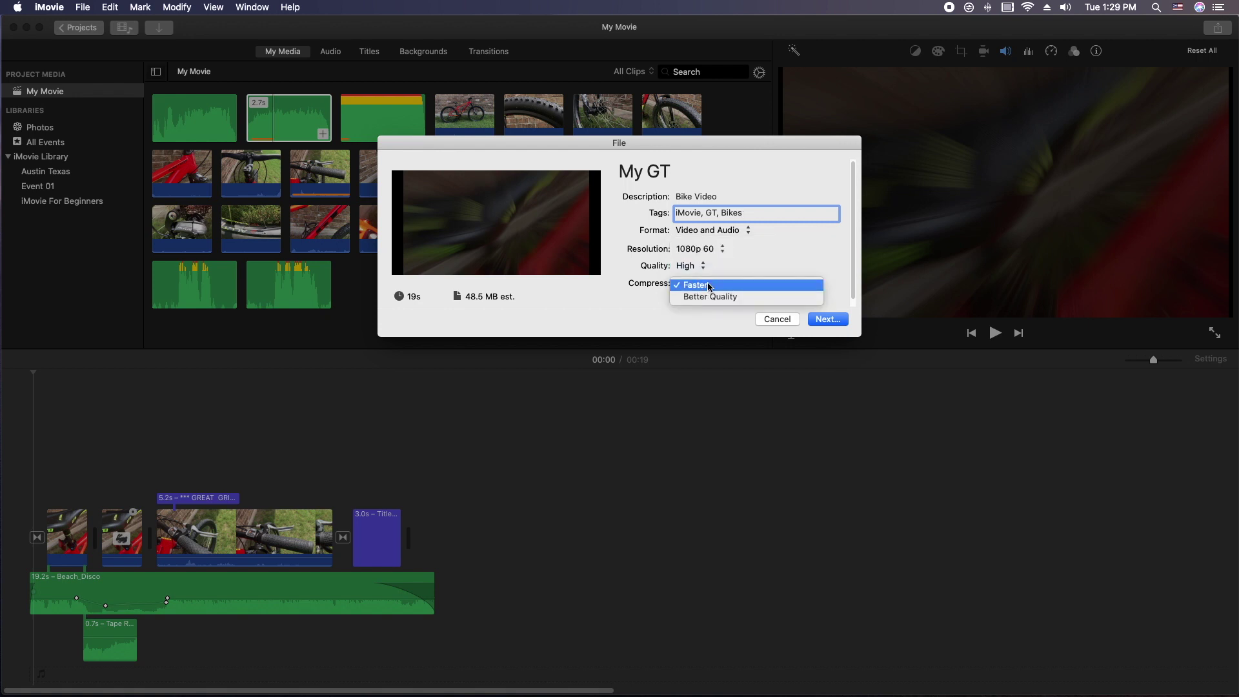
left_click(768, 297)
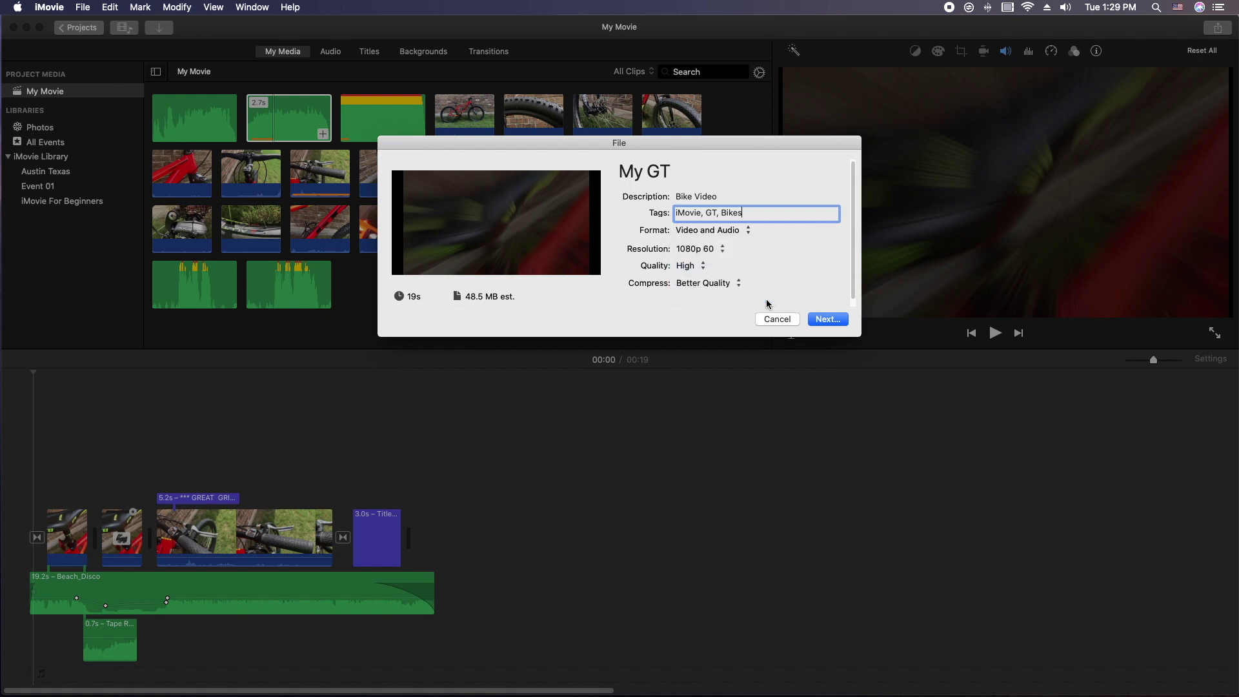
Save the exported movie as My GT on the Desktop, and minimize the project window once the export finishes.
left_click(818, 321)
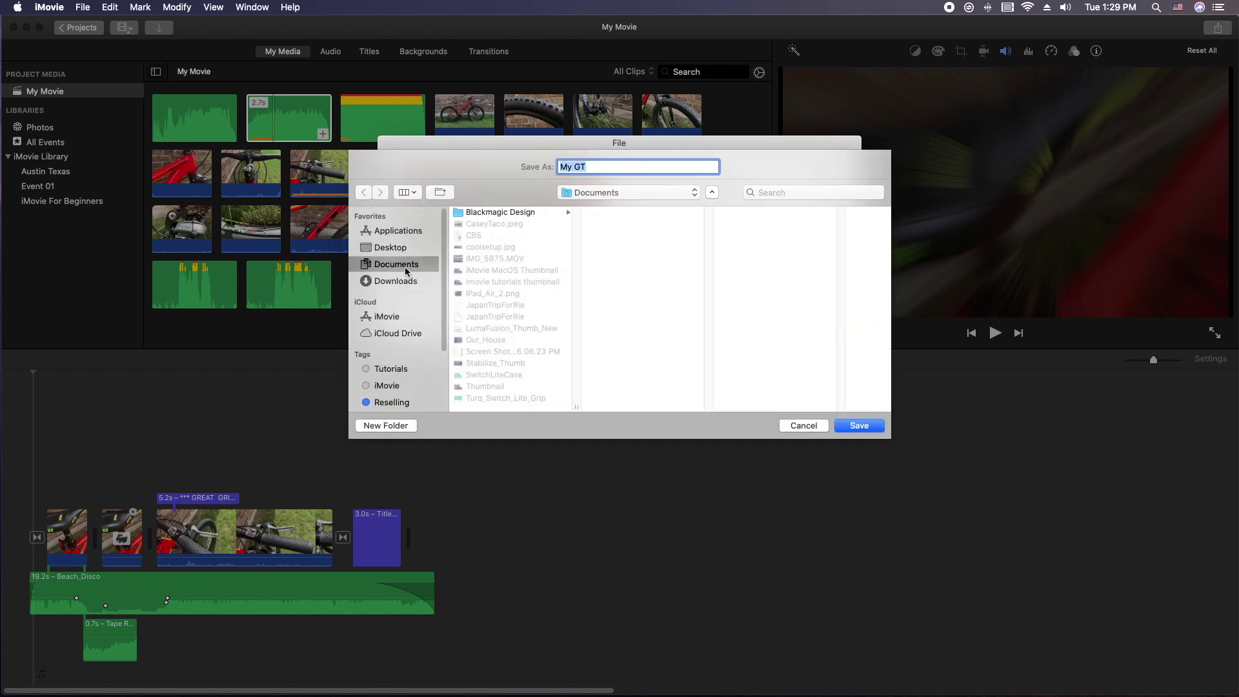
left_click(394, 250)
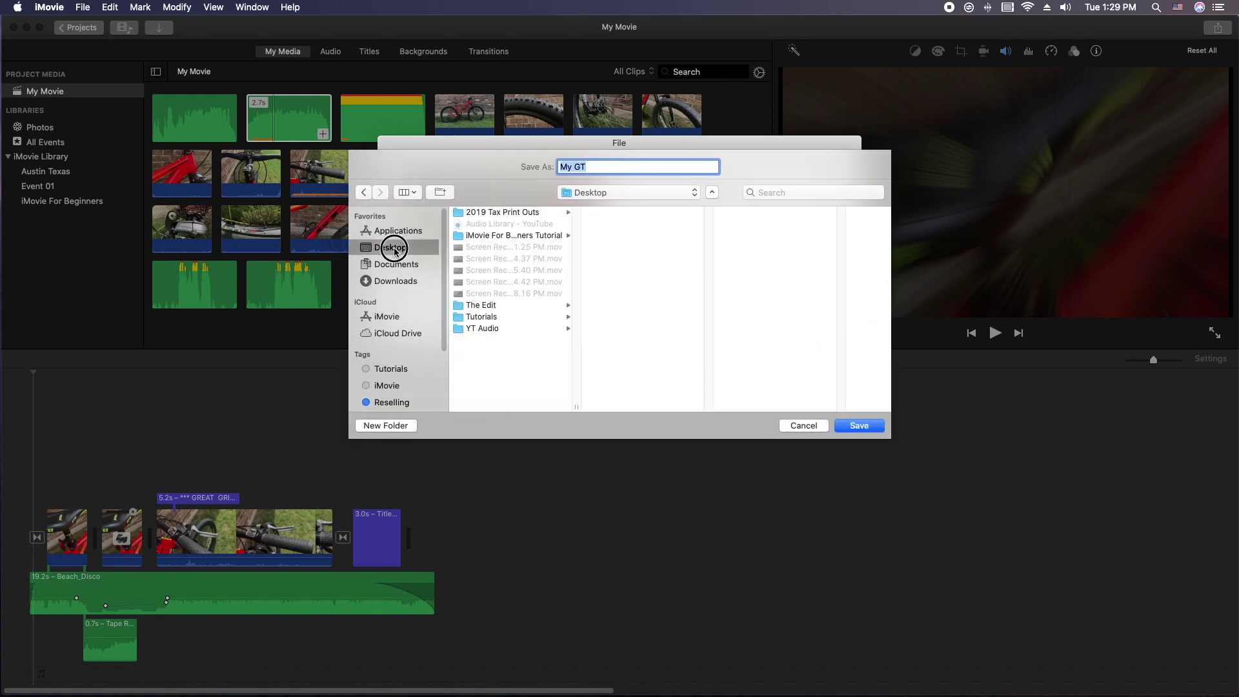
left_click(863, 426)
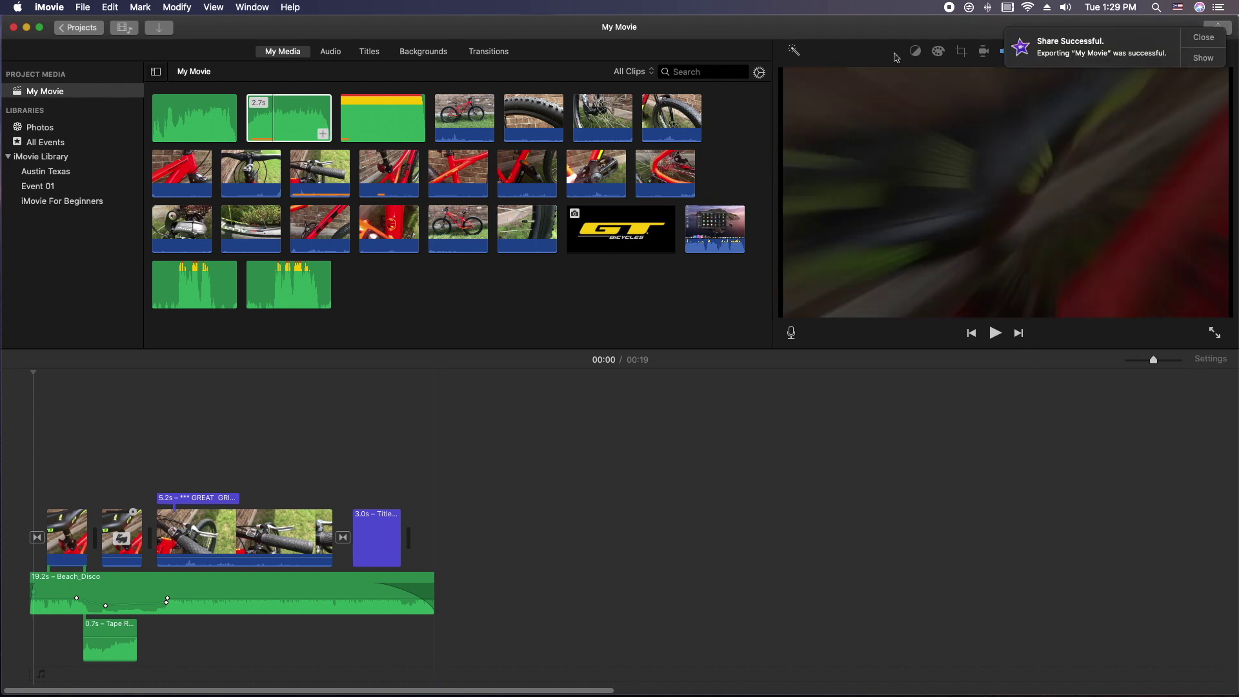
left_click(1199, 38)
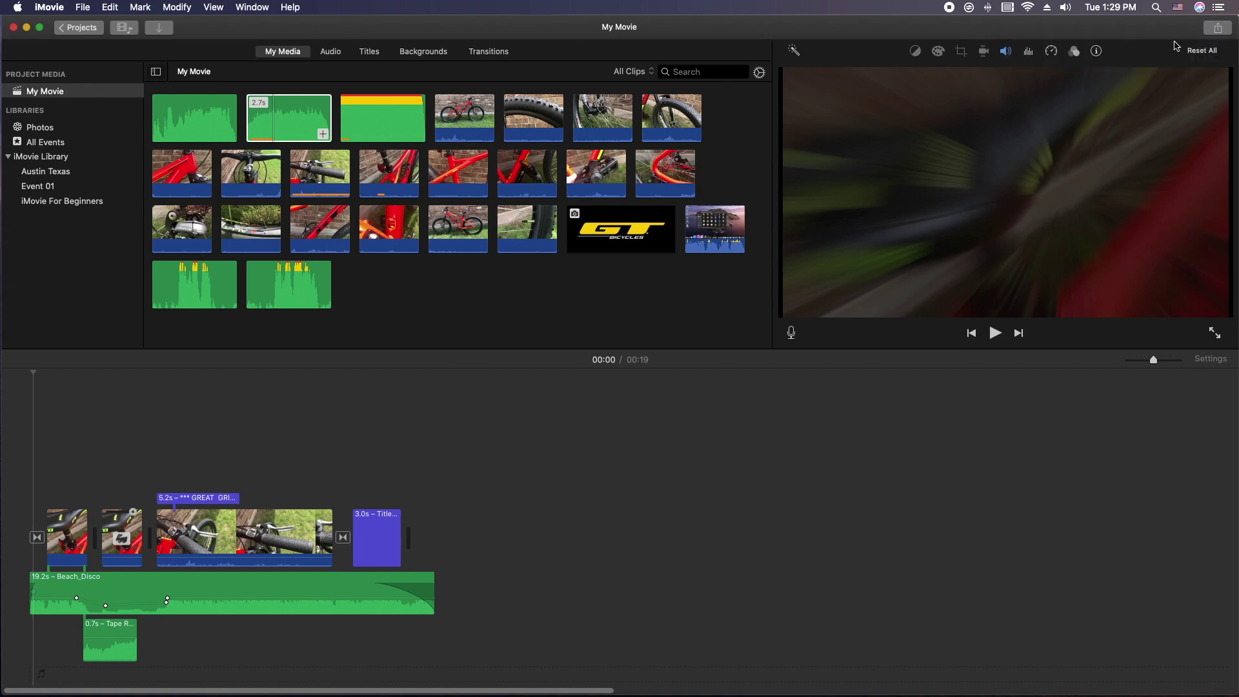
left_click(28, 28)
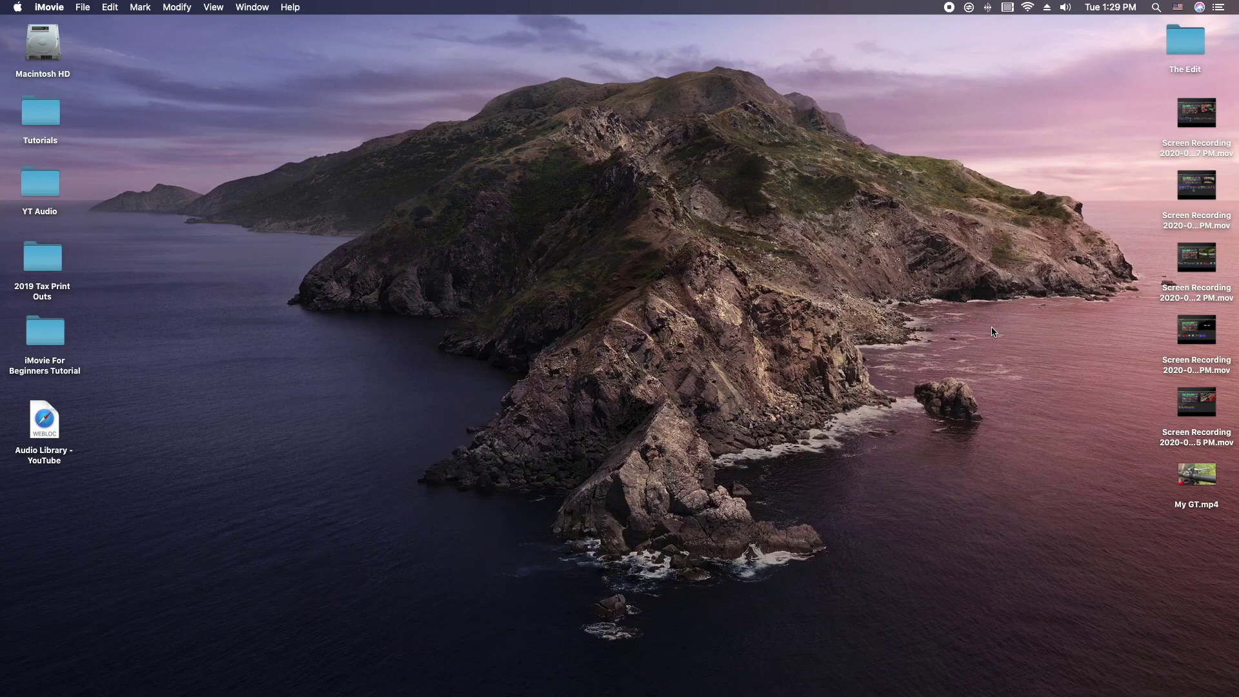